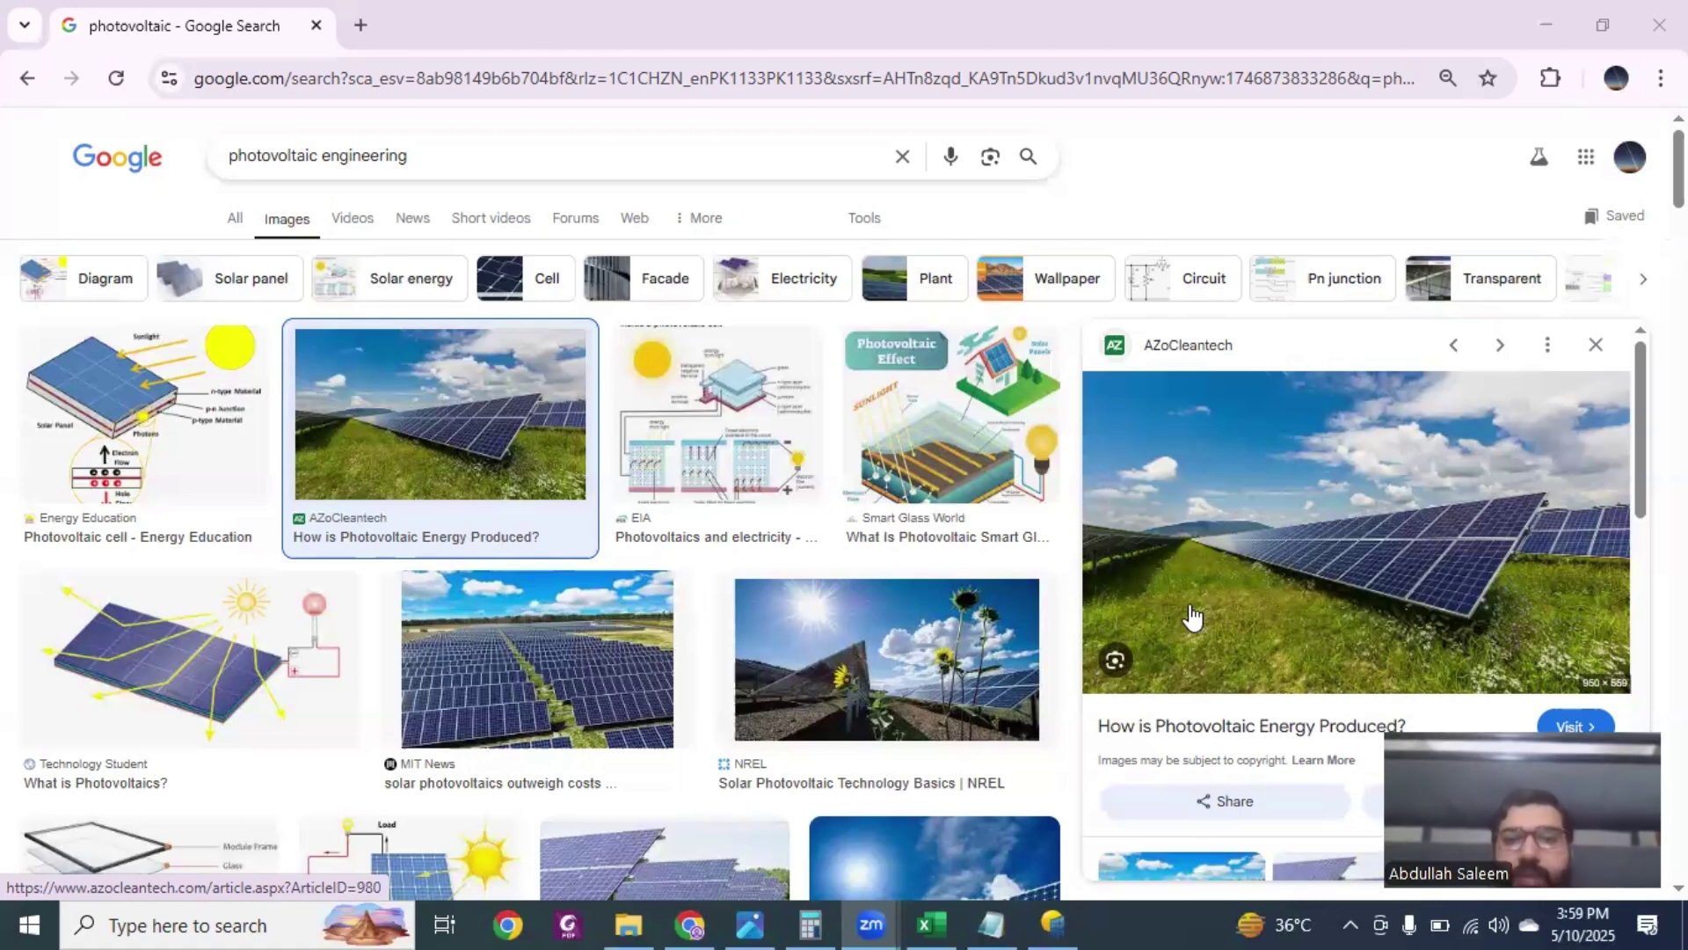
# Step: Copy the decimal coordinates 31.522249, 74.343445 from the Notepad note and return to the PVsyst project
pyautogui.click(1049, 920)
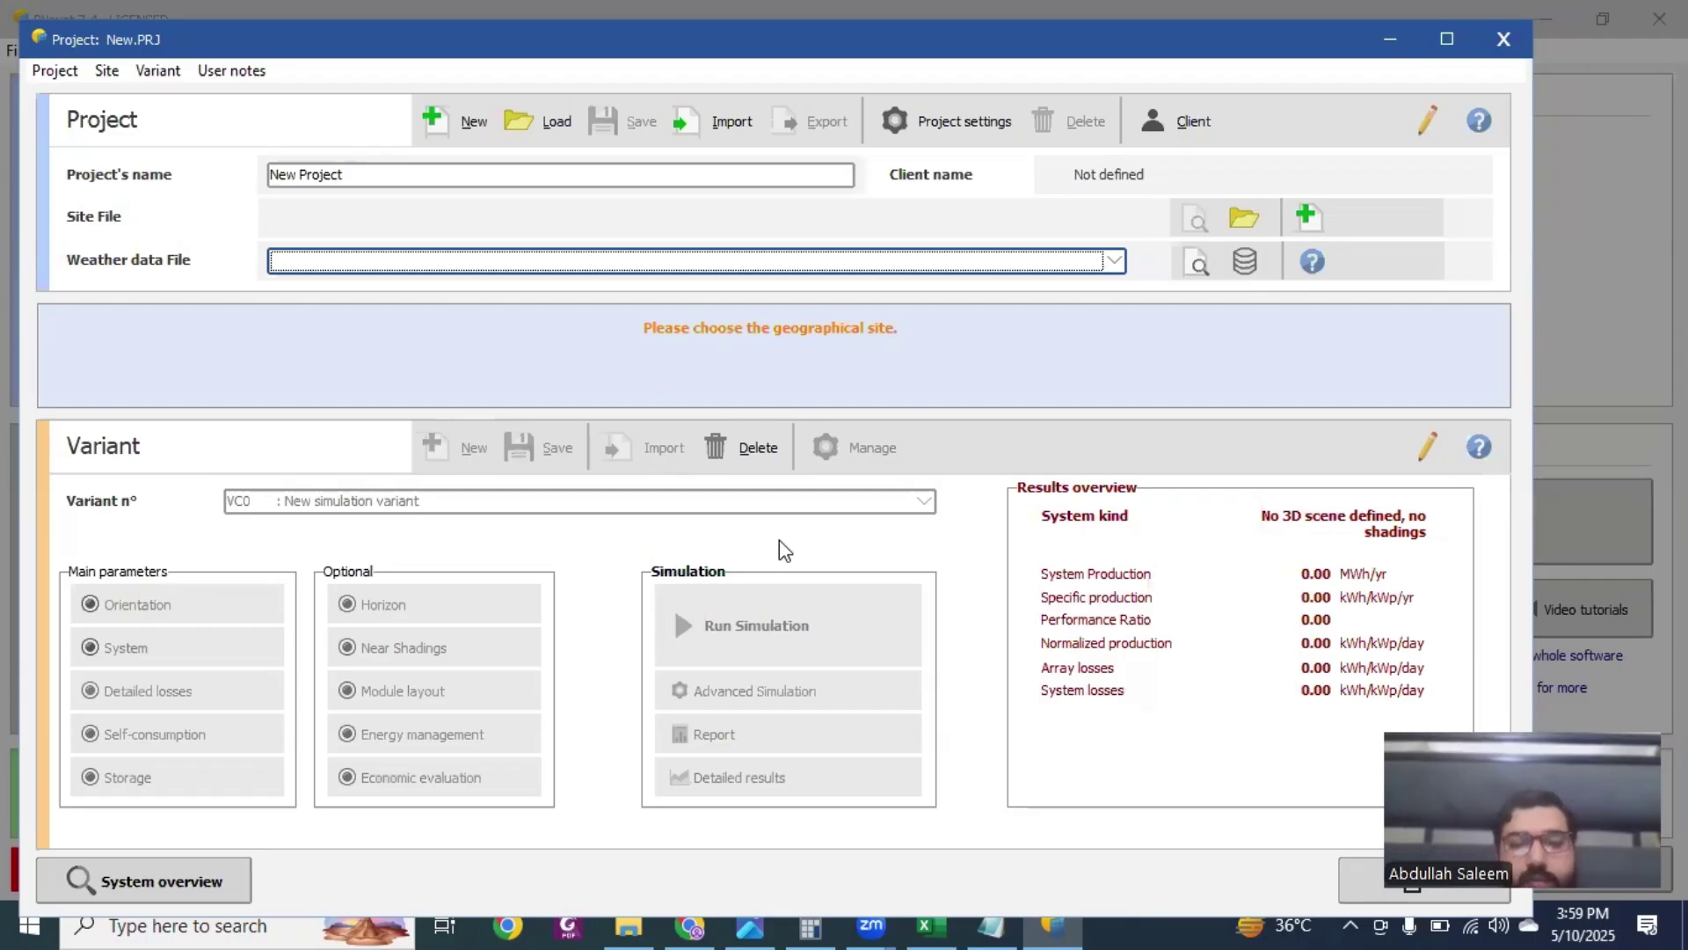
pyautogui.hotkey('alt', 'Tab')
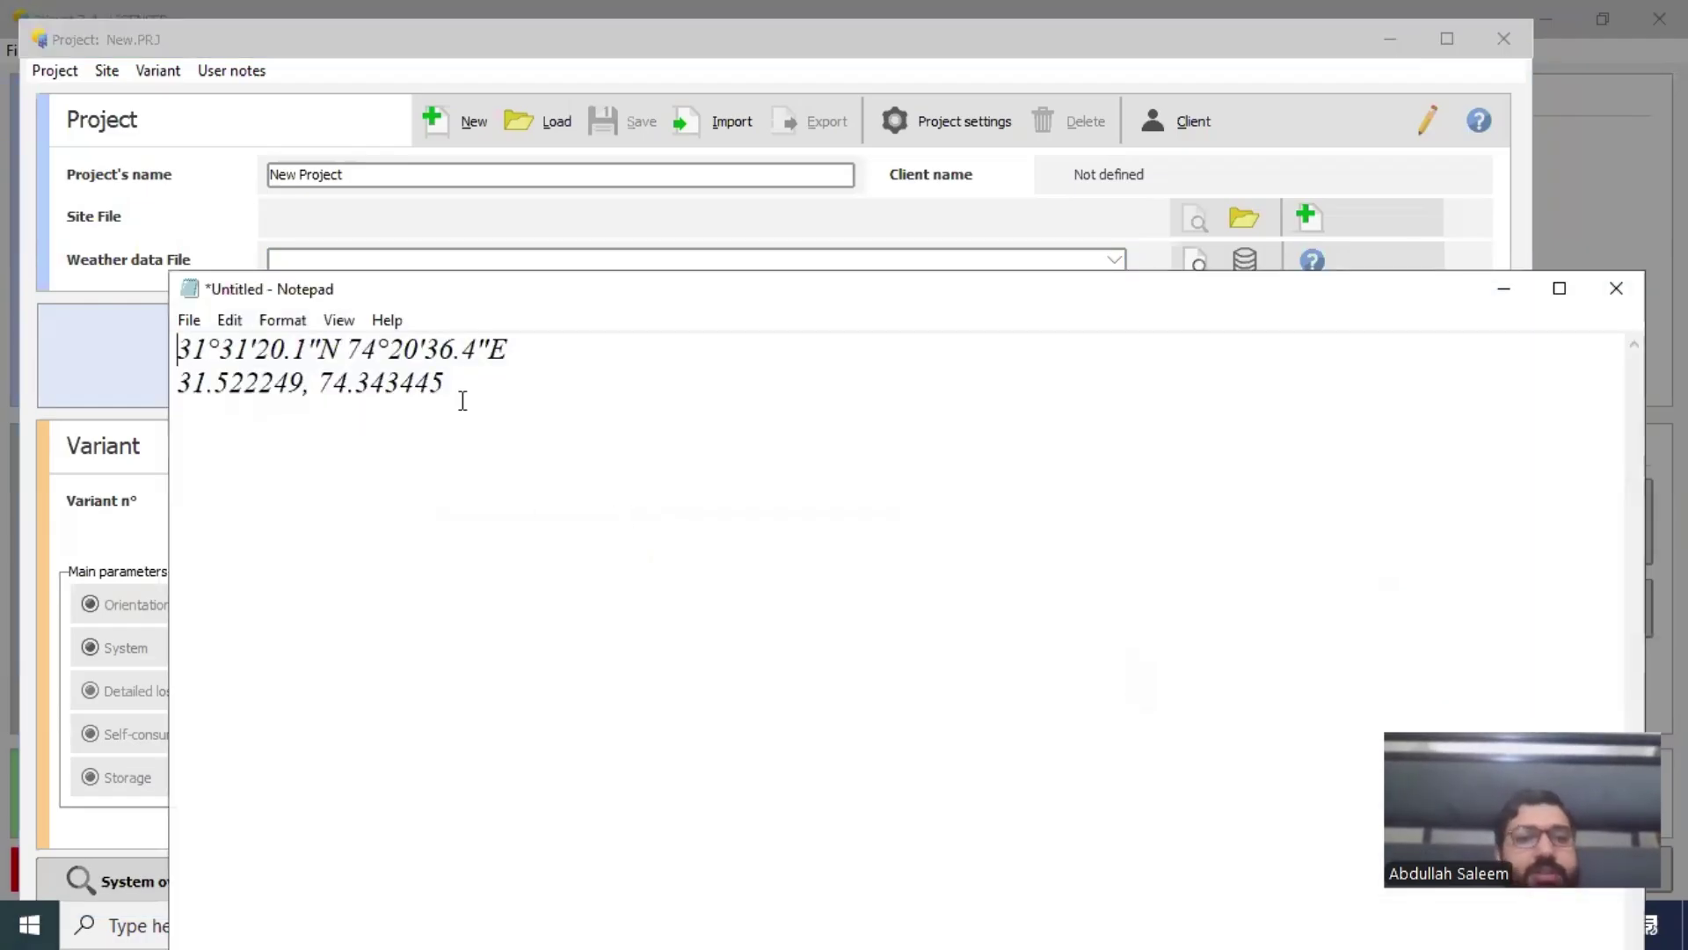
pyautogui.moveTo(447, 384); pyautogui.dragTo(185, 401)
pyautogui.hotkey('ctrl', 'c')
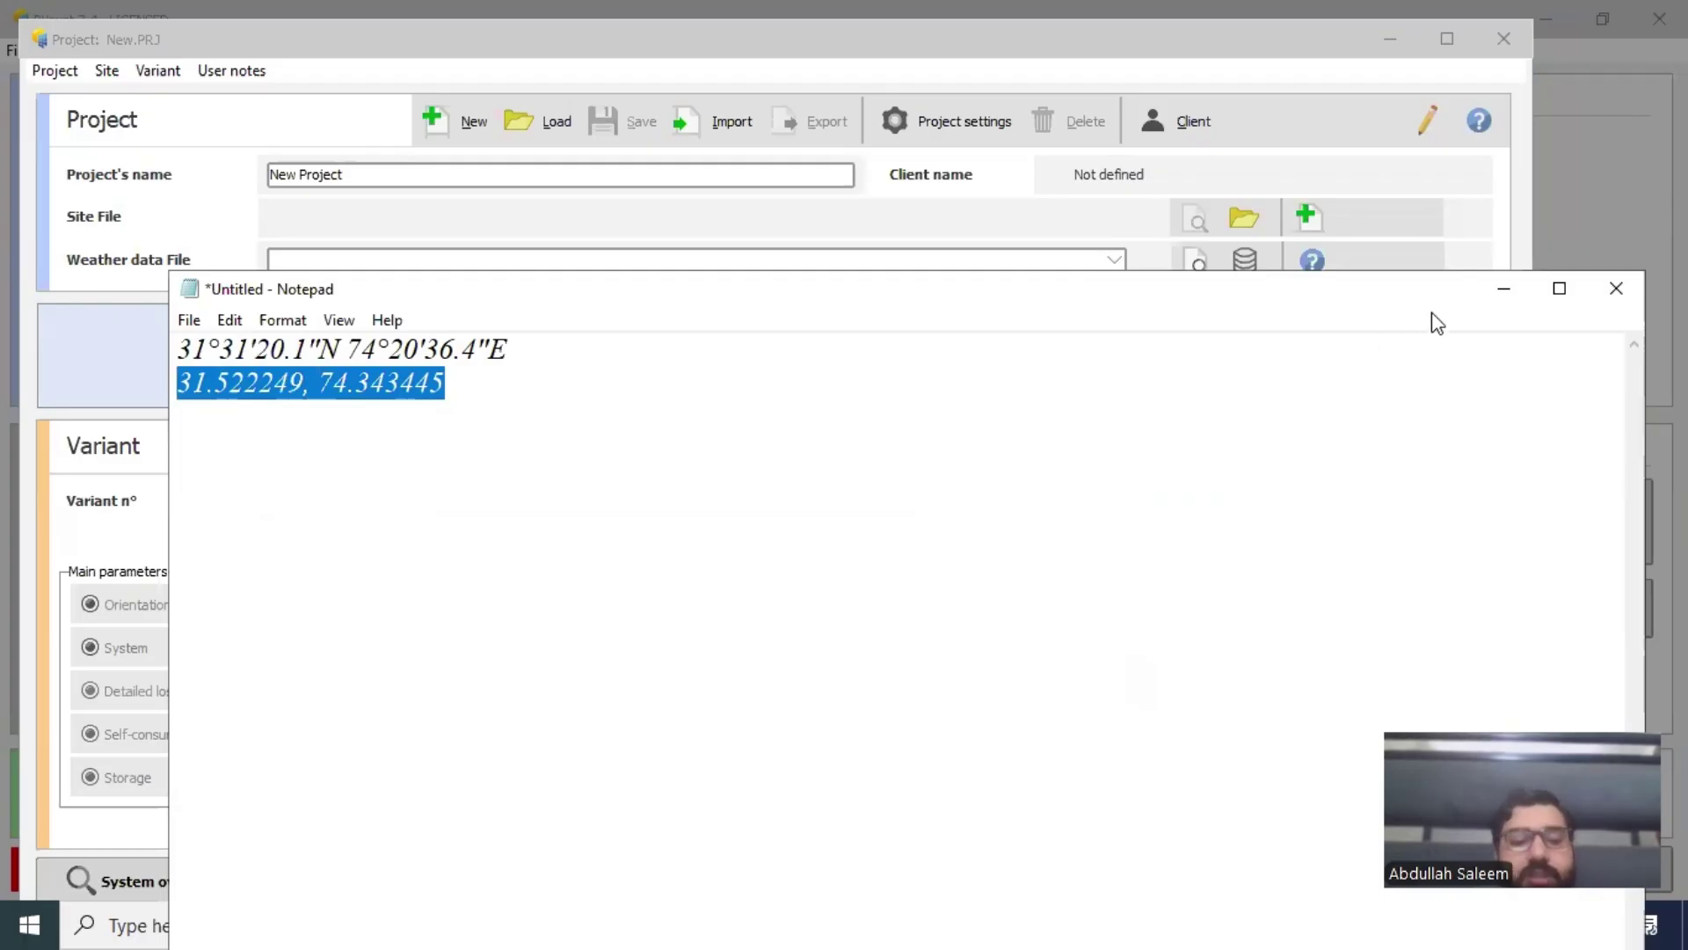
pyautogui.click(1503, 289)
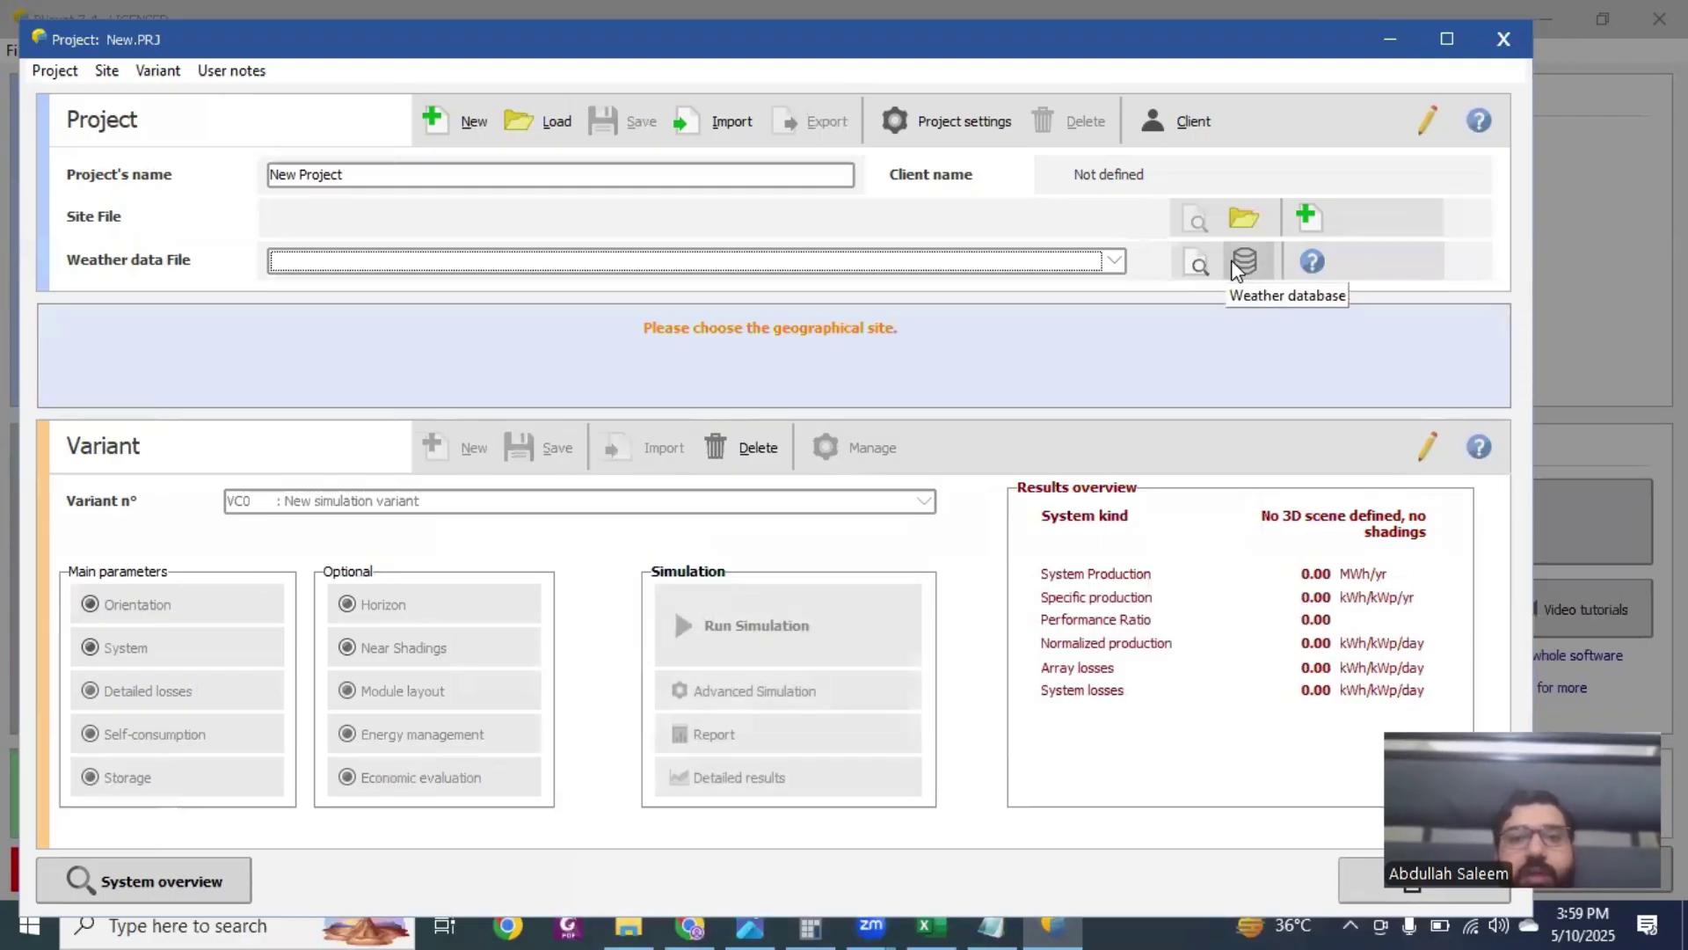
# Step: Set a common albedo value of 0.15 for all months in the project settings
pyautogui.click(962, 116)
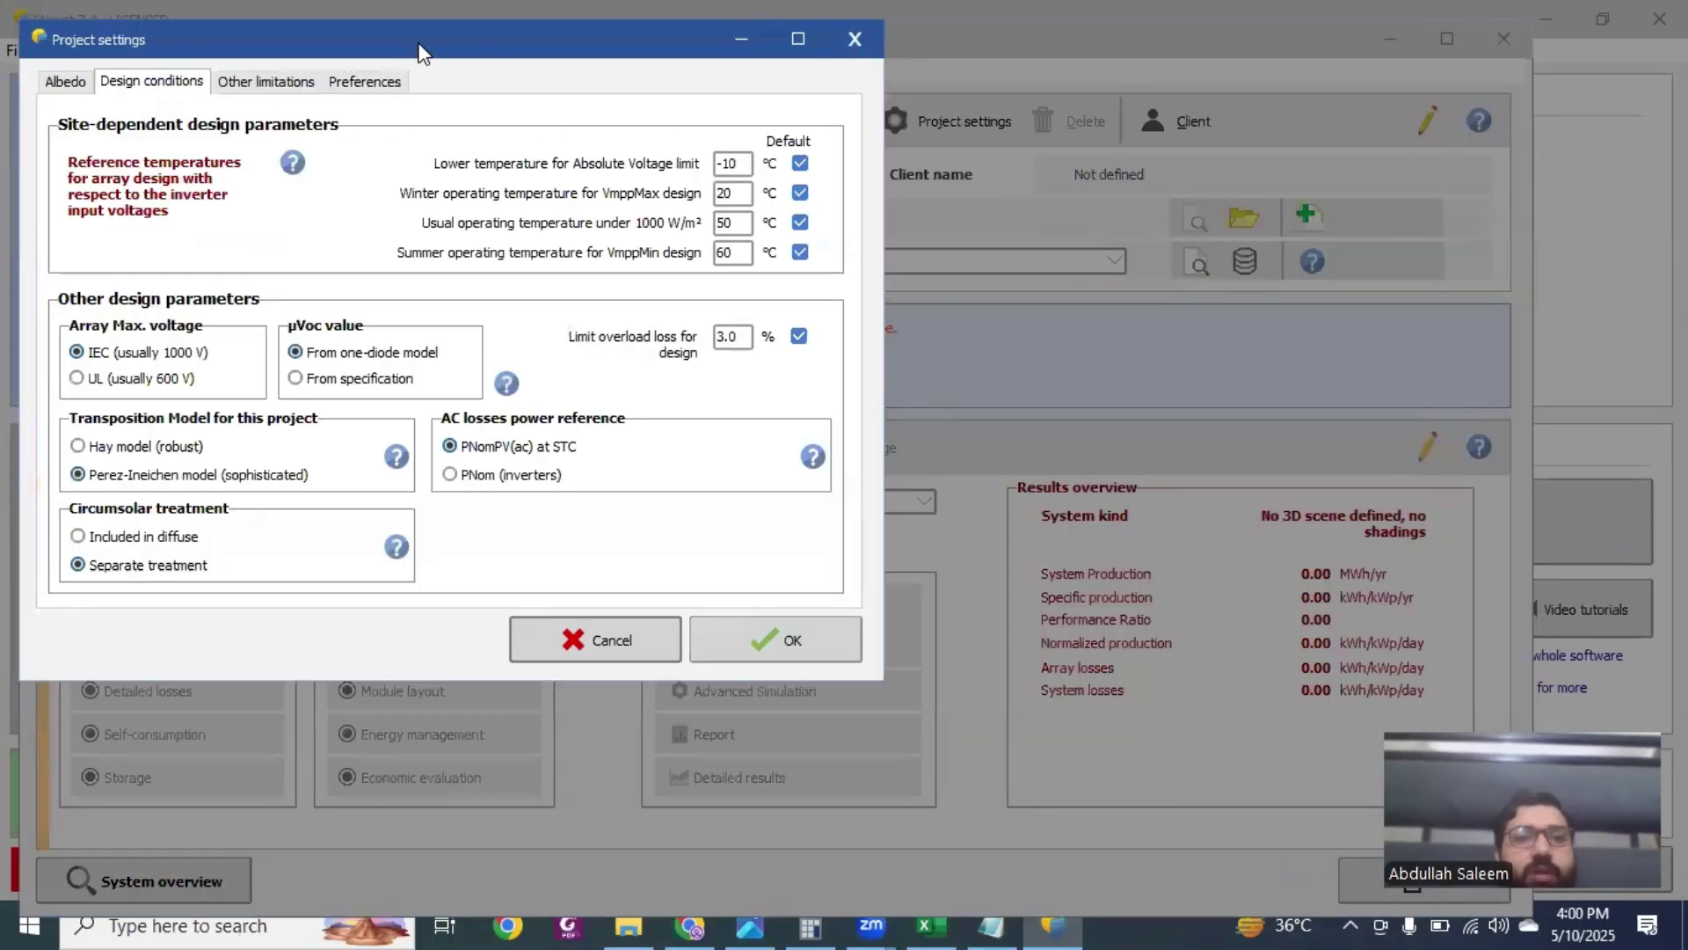
pyautogui.moveTo(423, 53); pyautogui.dragTo(518, 98)
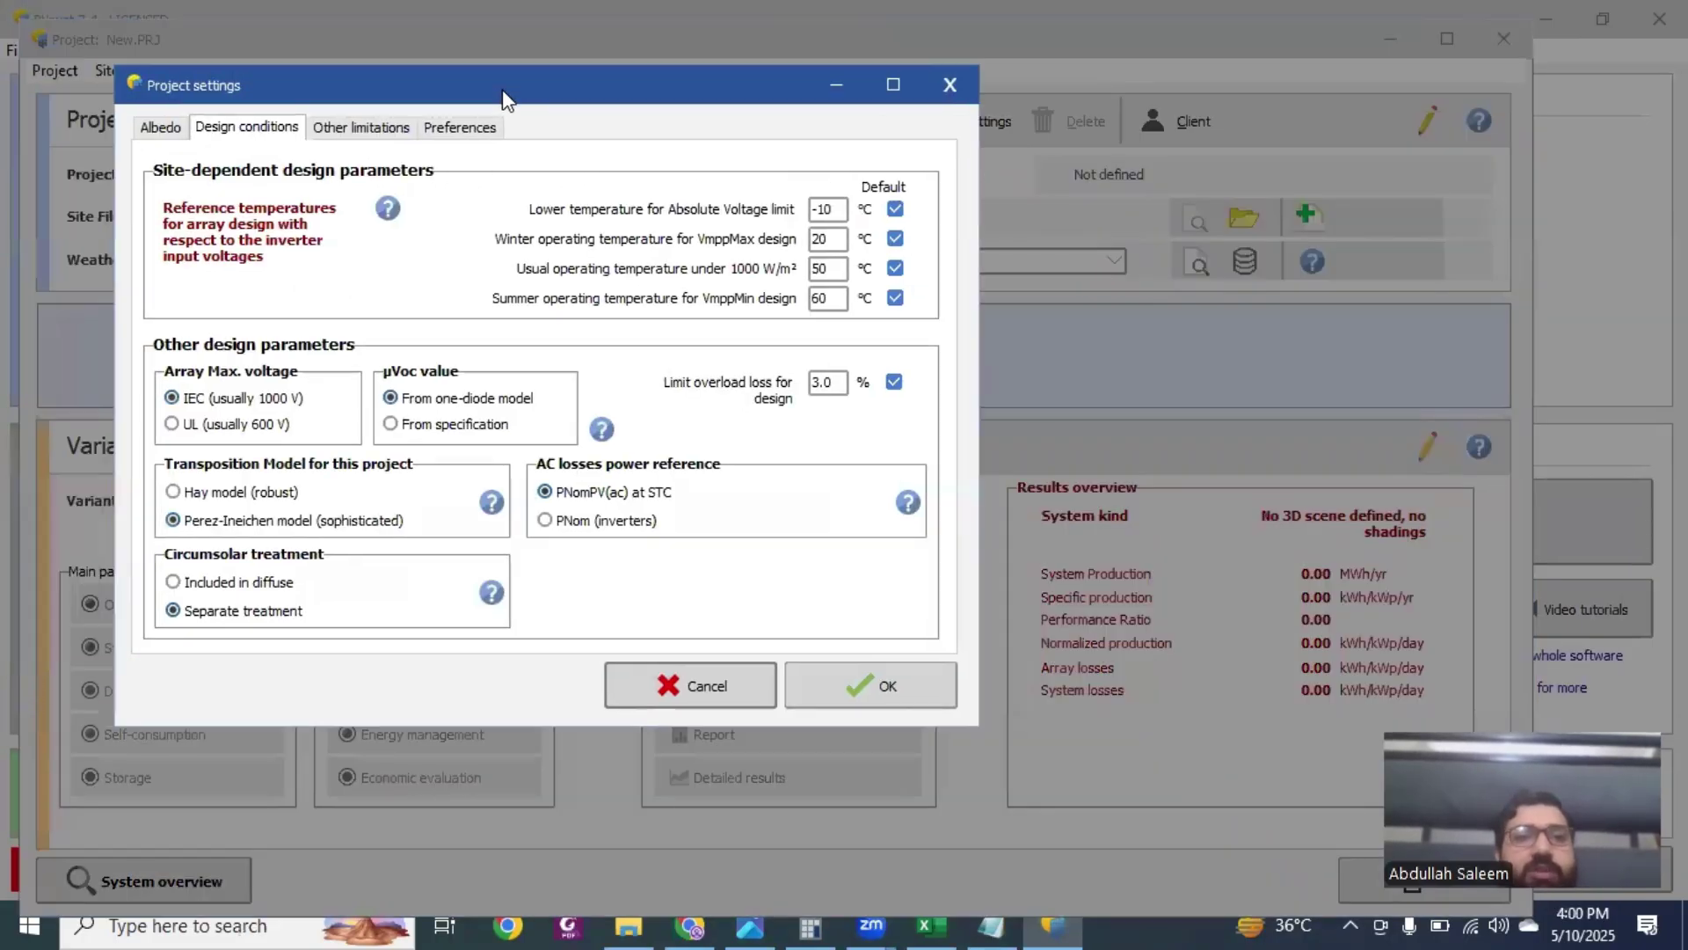
pyautogui.click(159, 128)
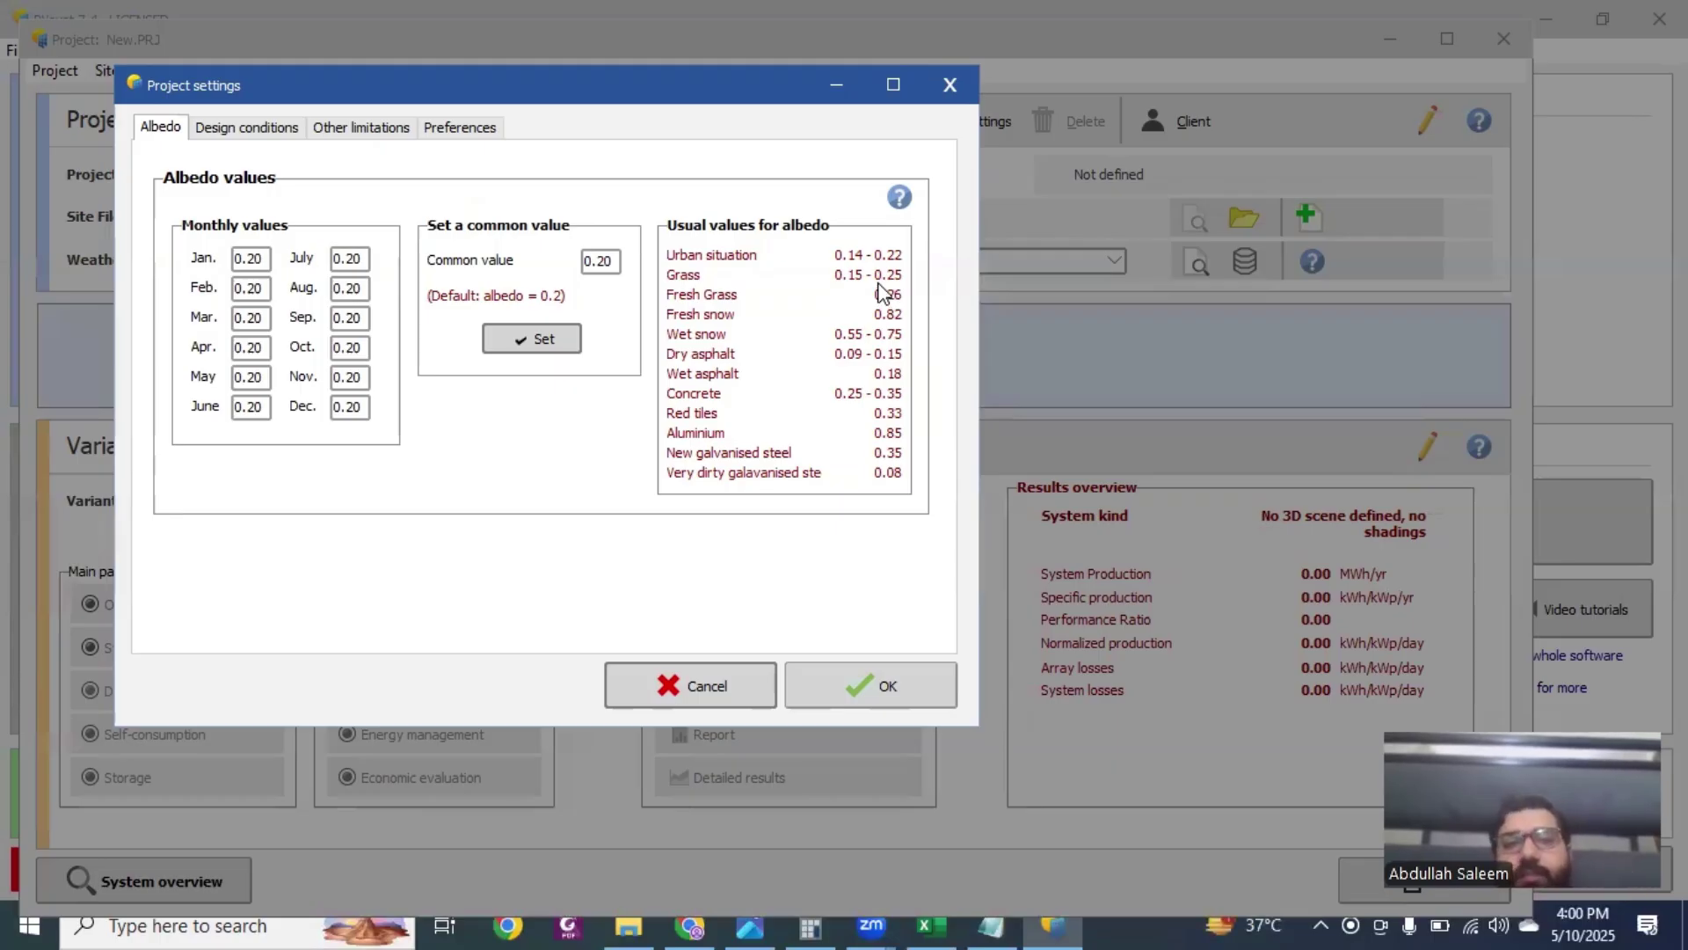
pyautogui.doubleClick(621, 258)
pyautogui.write('0.')
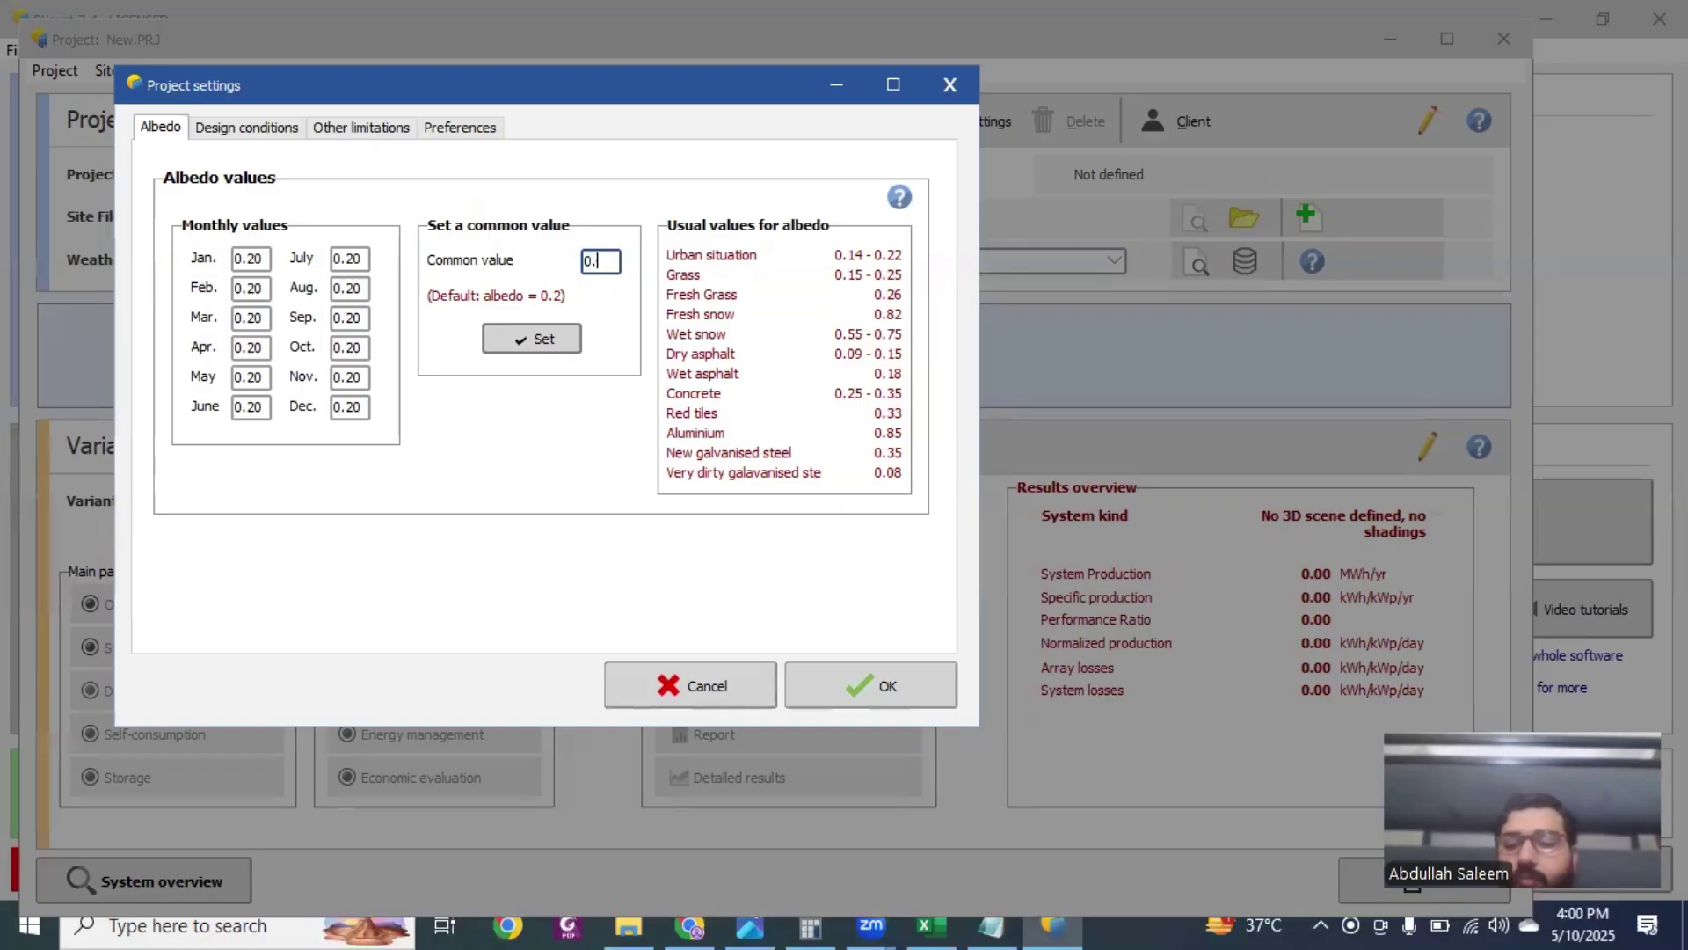
pyautogui.write('15')
pyautogui.press('Return')
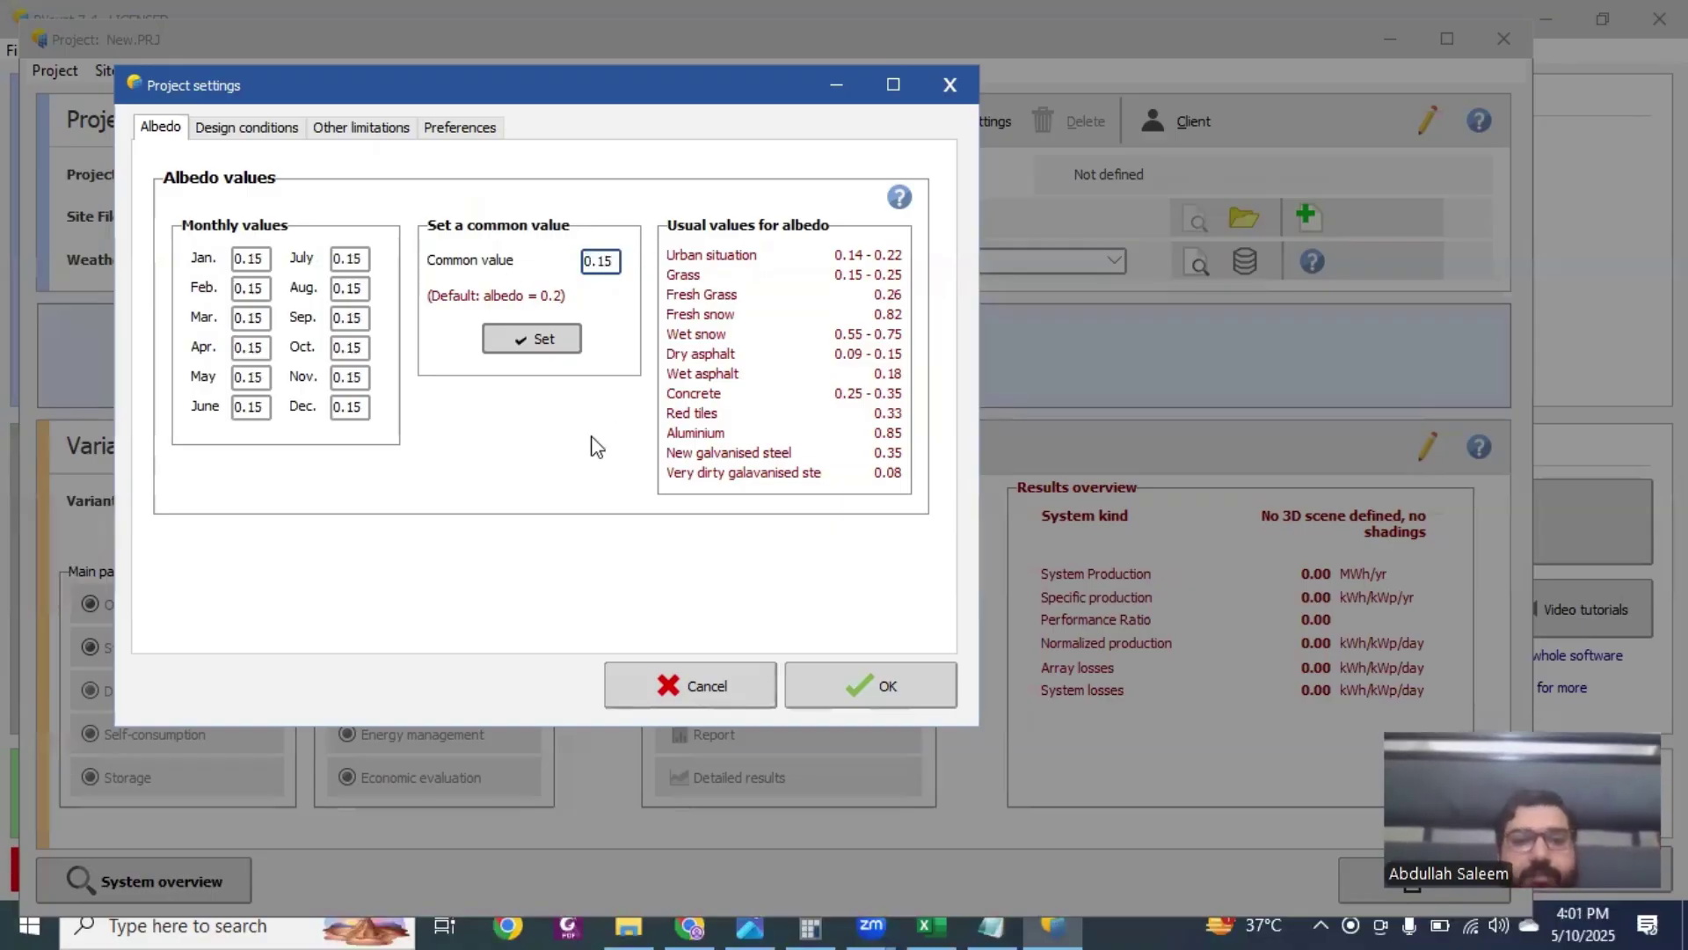
pyautogui.click(826, 682)
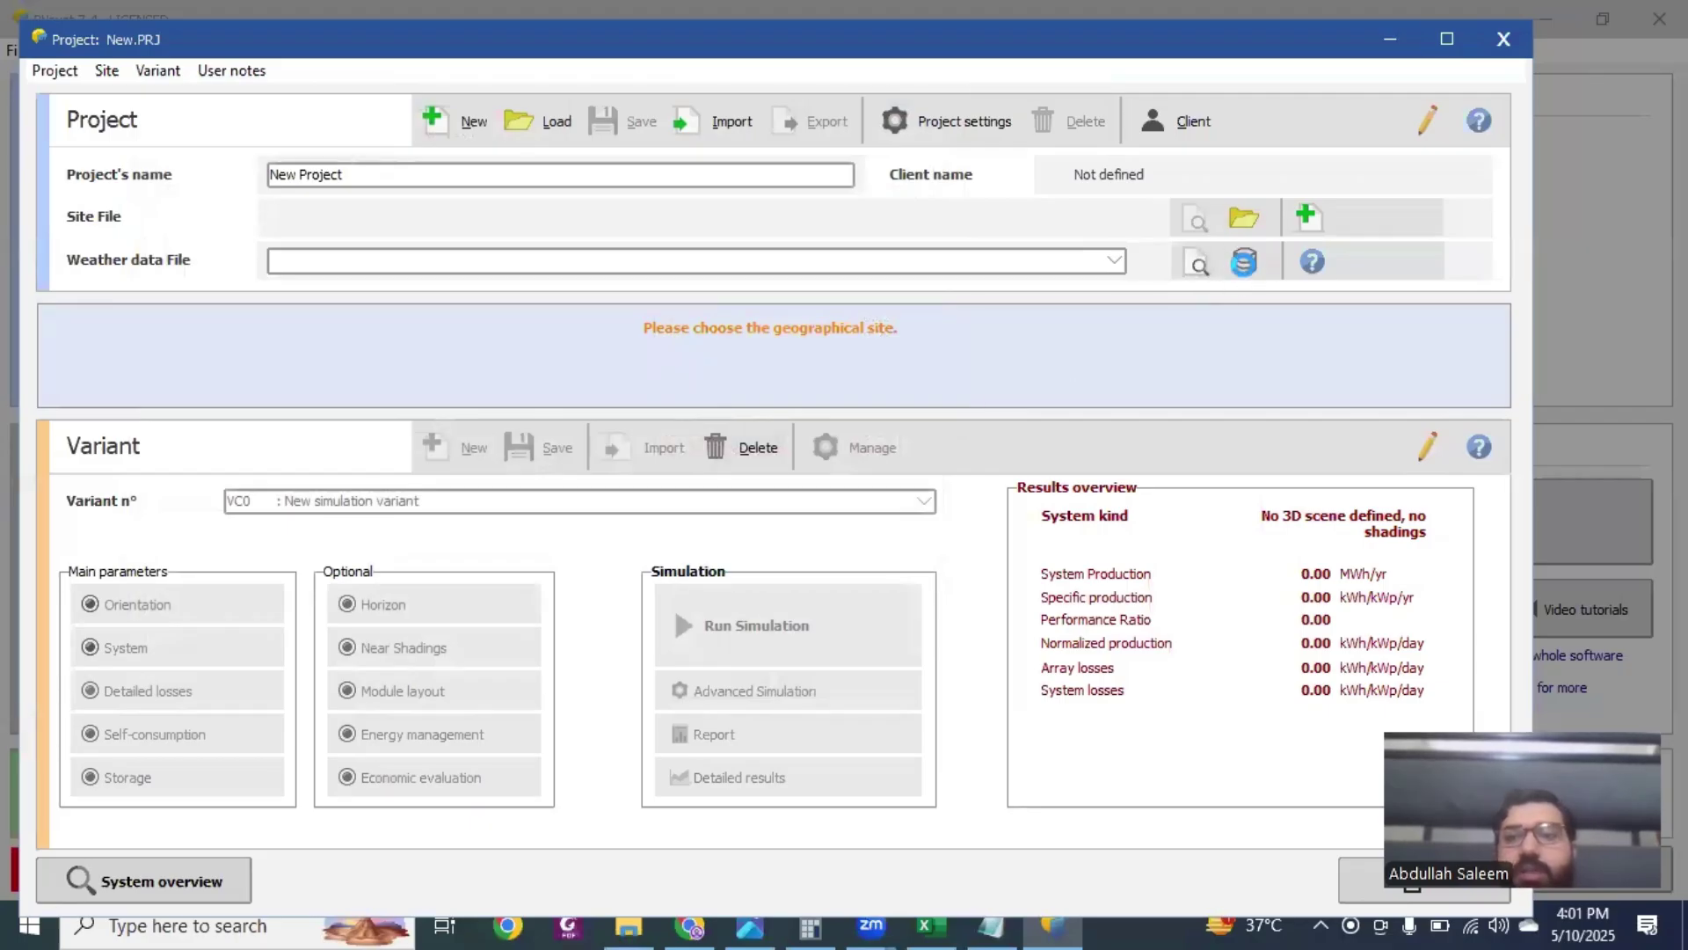
# Step: Create a new geographical site in the weather database by searching the map for 31.522249, 74.343445 and accepting the located point
pyautogui.click(1245, 264)
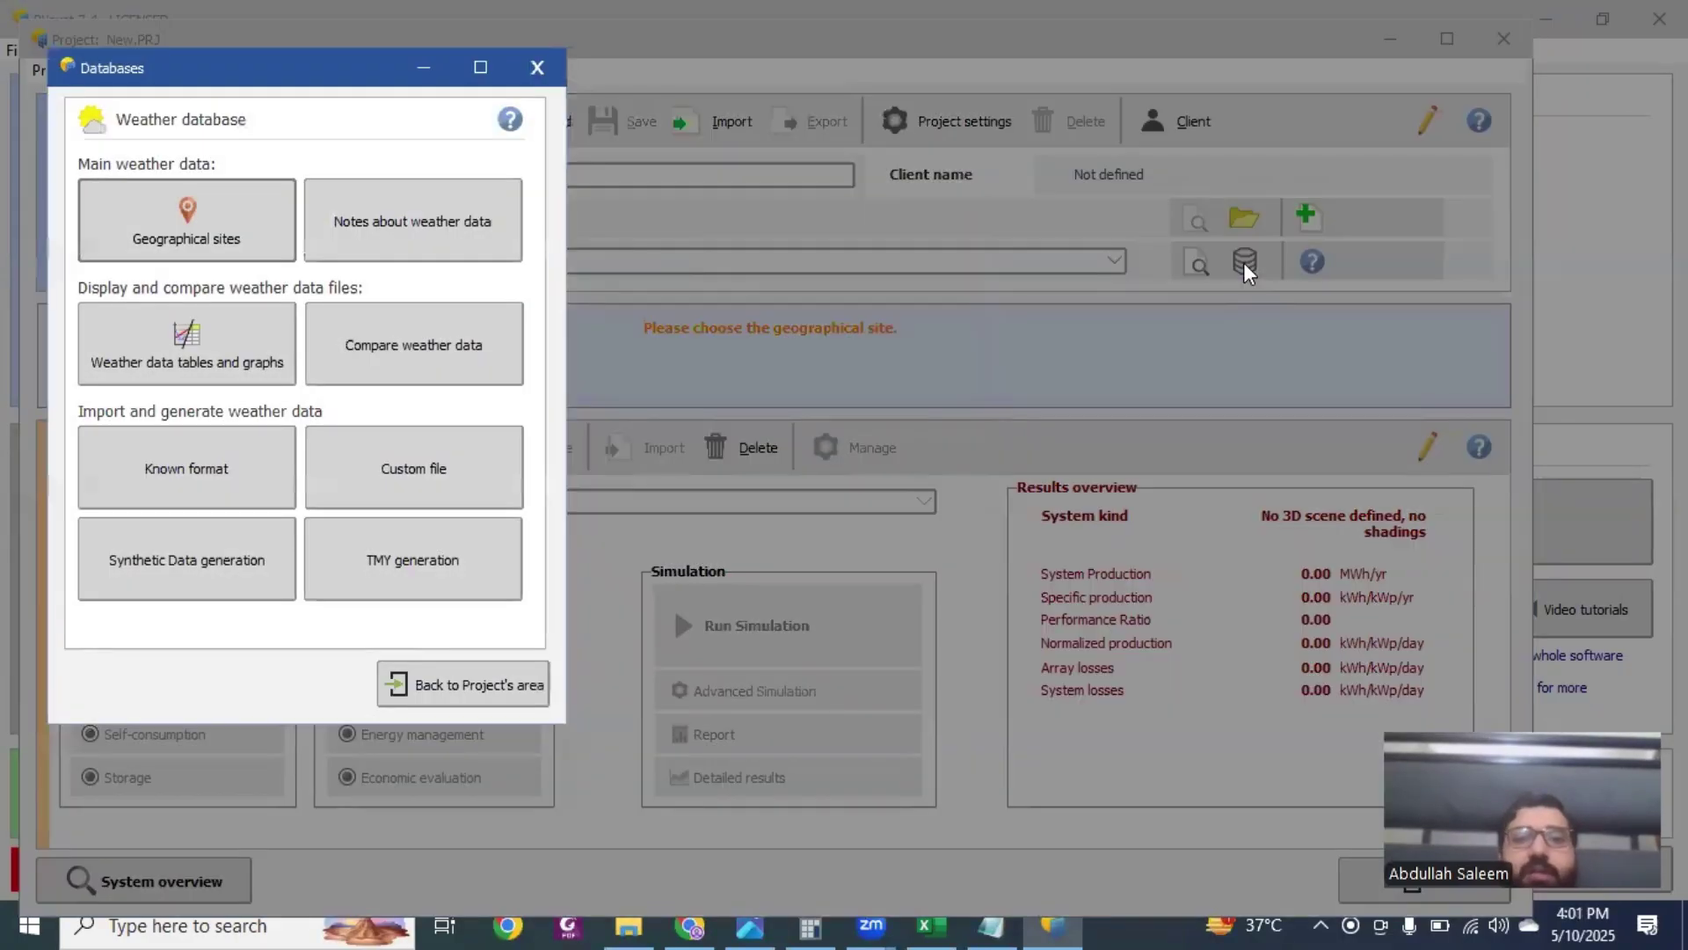
pyautogui.click(198, 216)
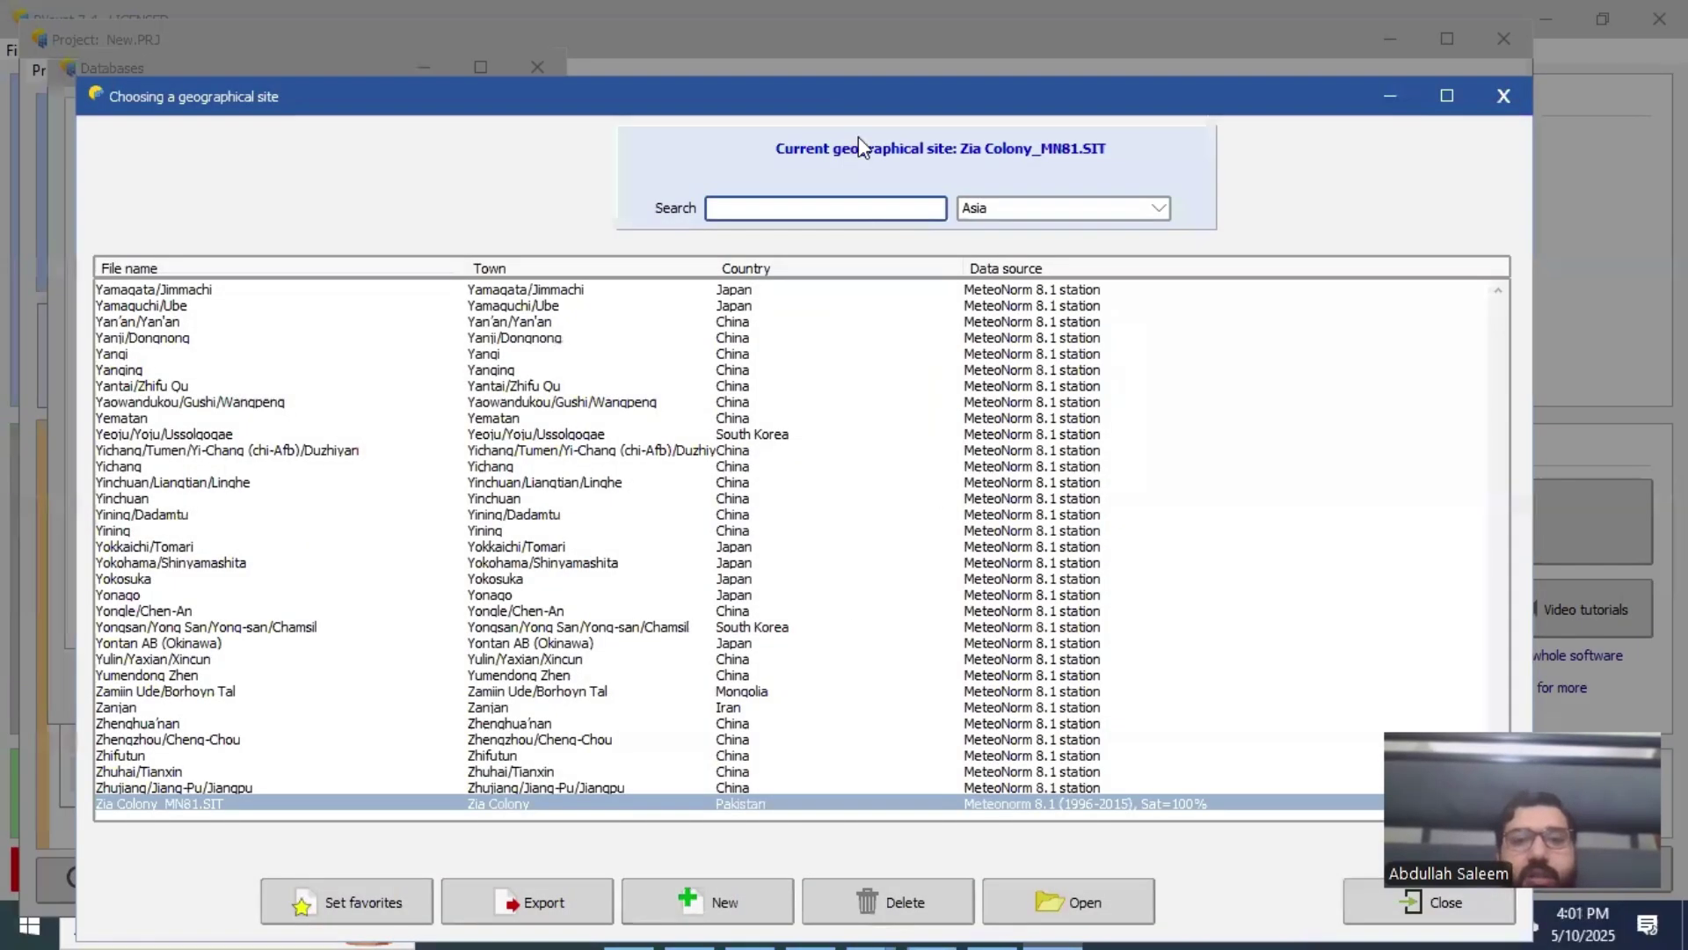
pyautogui.moveTo(859, 97); pyautogui.dragTo(834, 44)
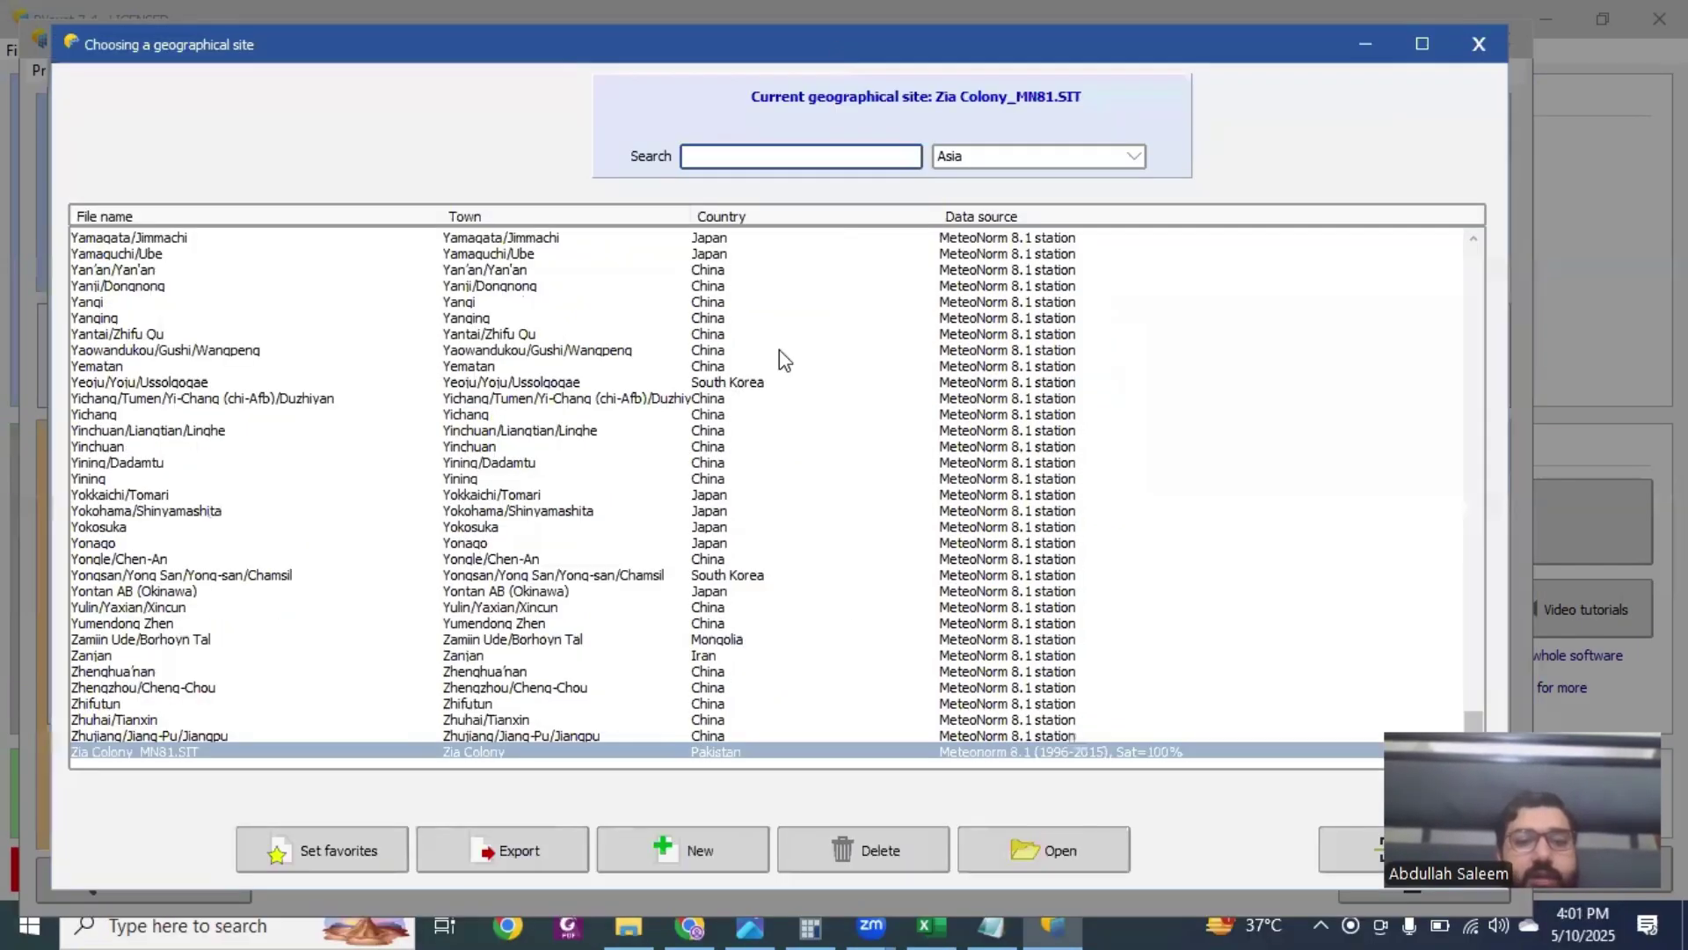
pyautogui.click(688, 841)
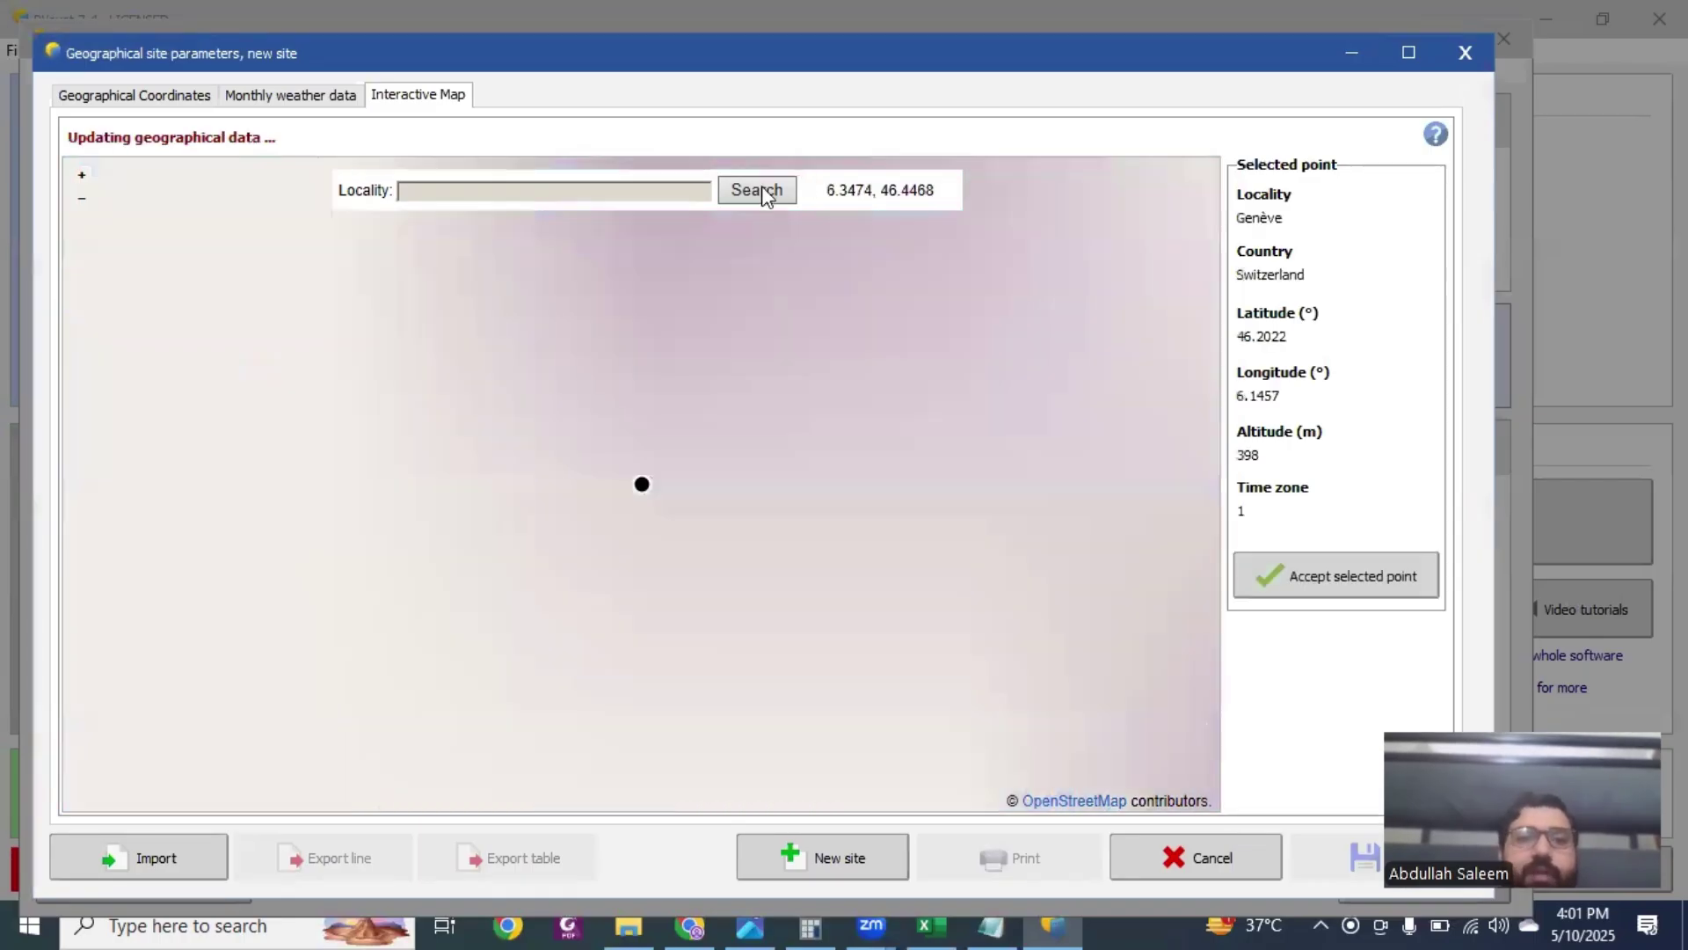
pyautogui.hotkey('ctrl', 'v')
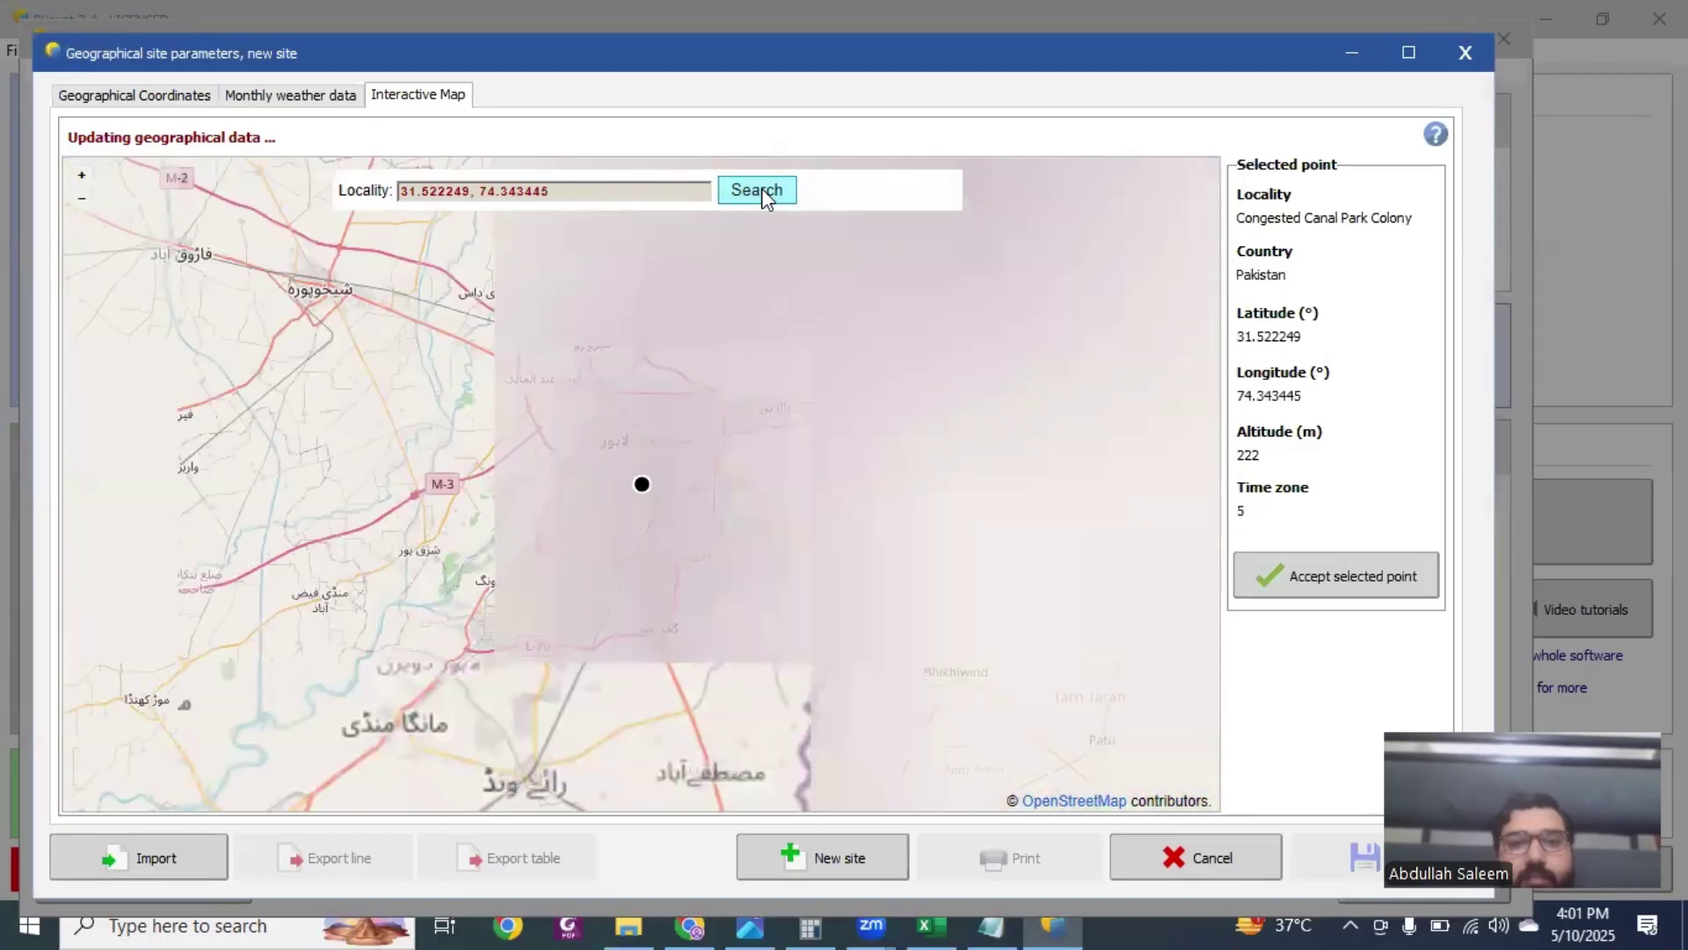
pyautogui.click(1376, 588)
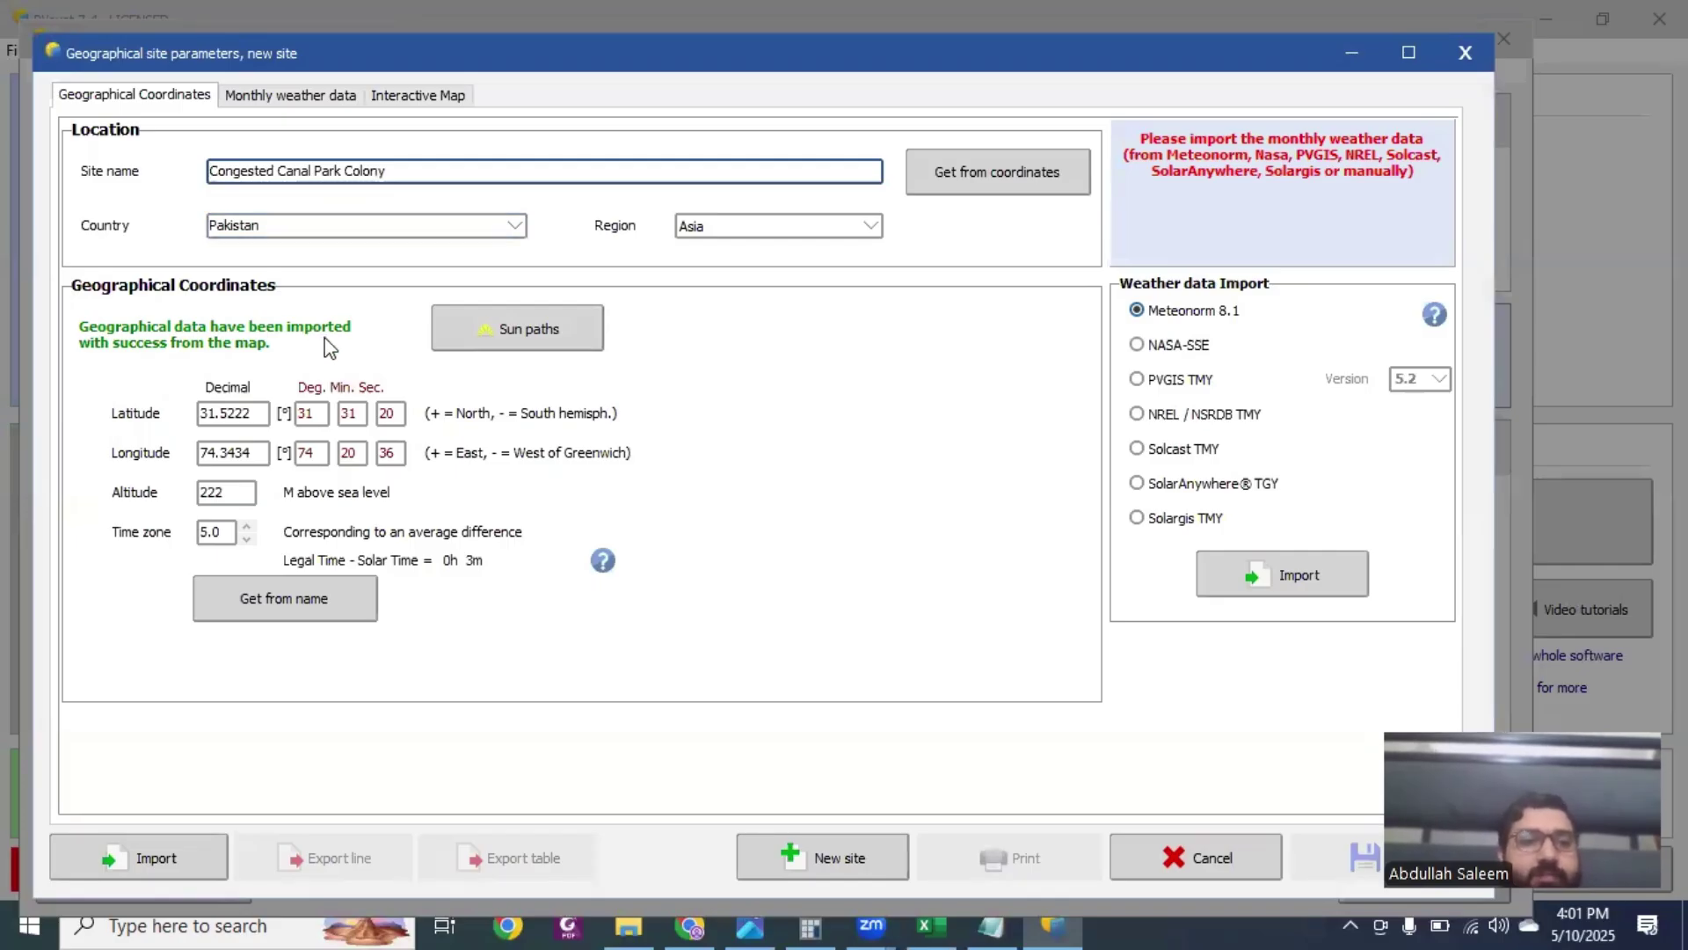
# Step: Check the new site's latitude and altitude, and view its sun paths diagram
pyautogui.click(203, 421)
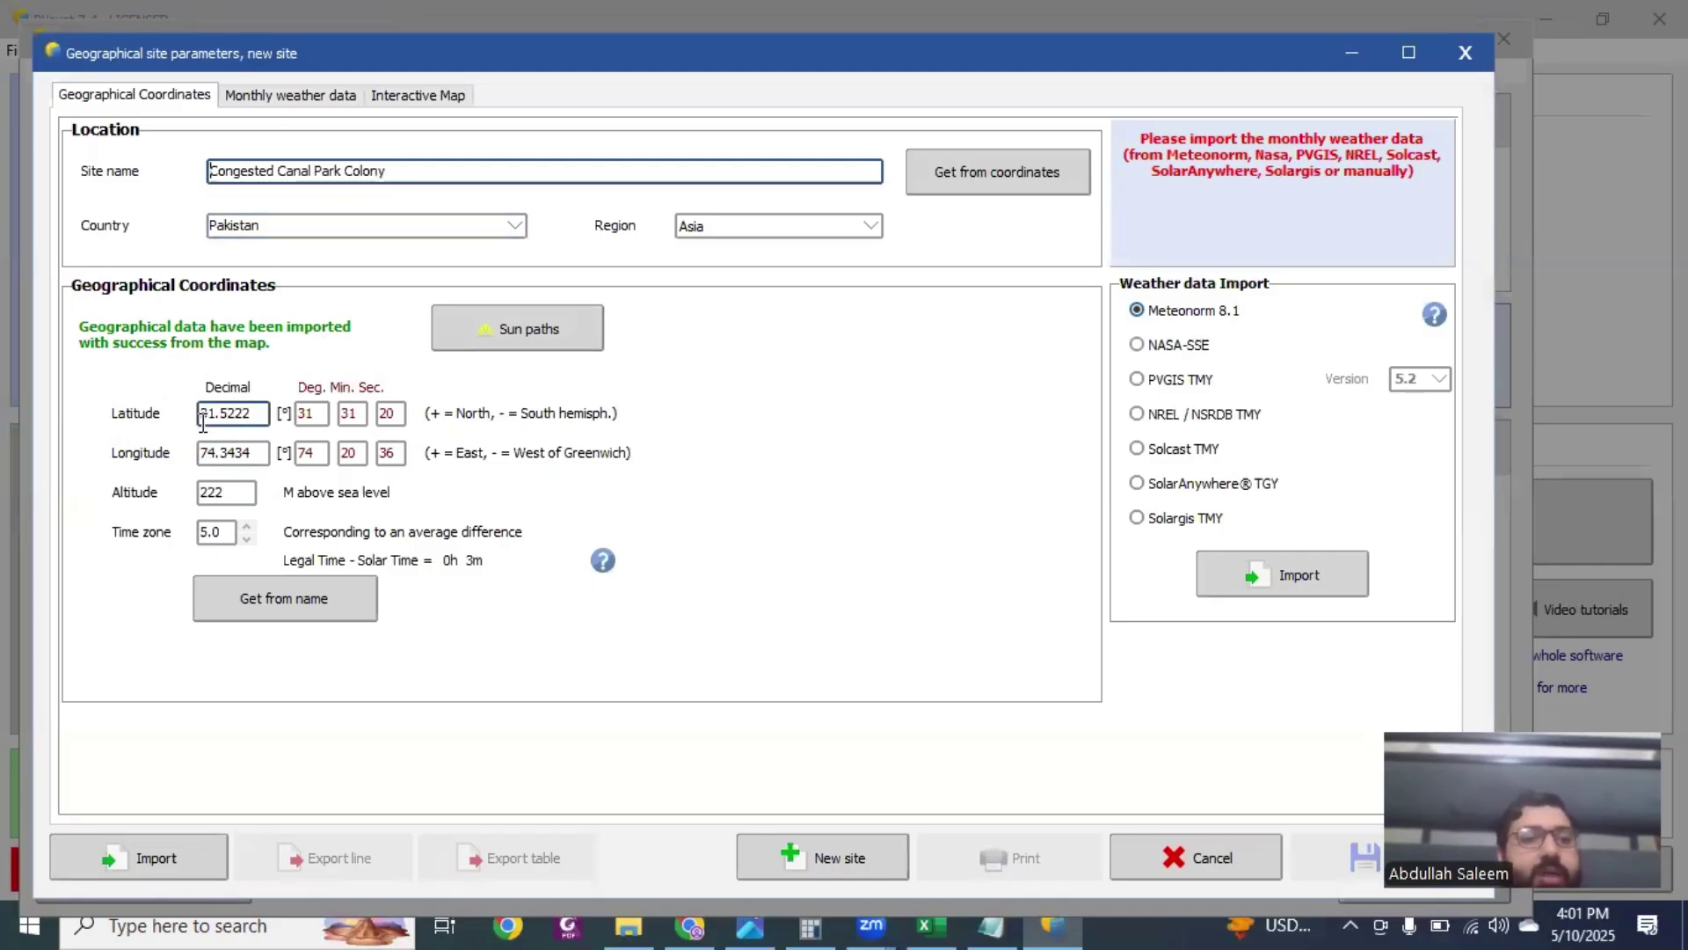
pyautogui.click(201, 493)
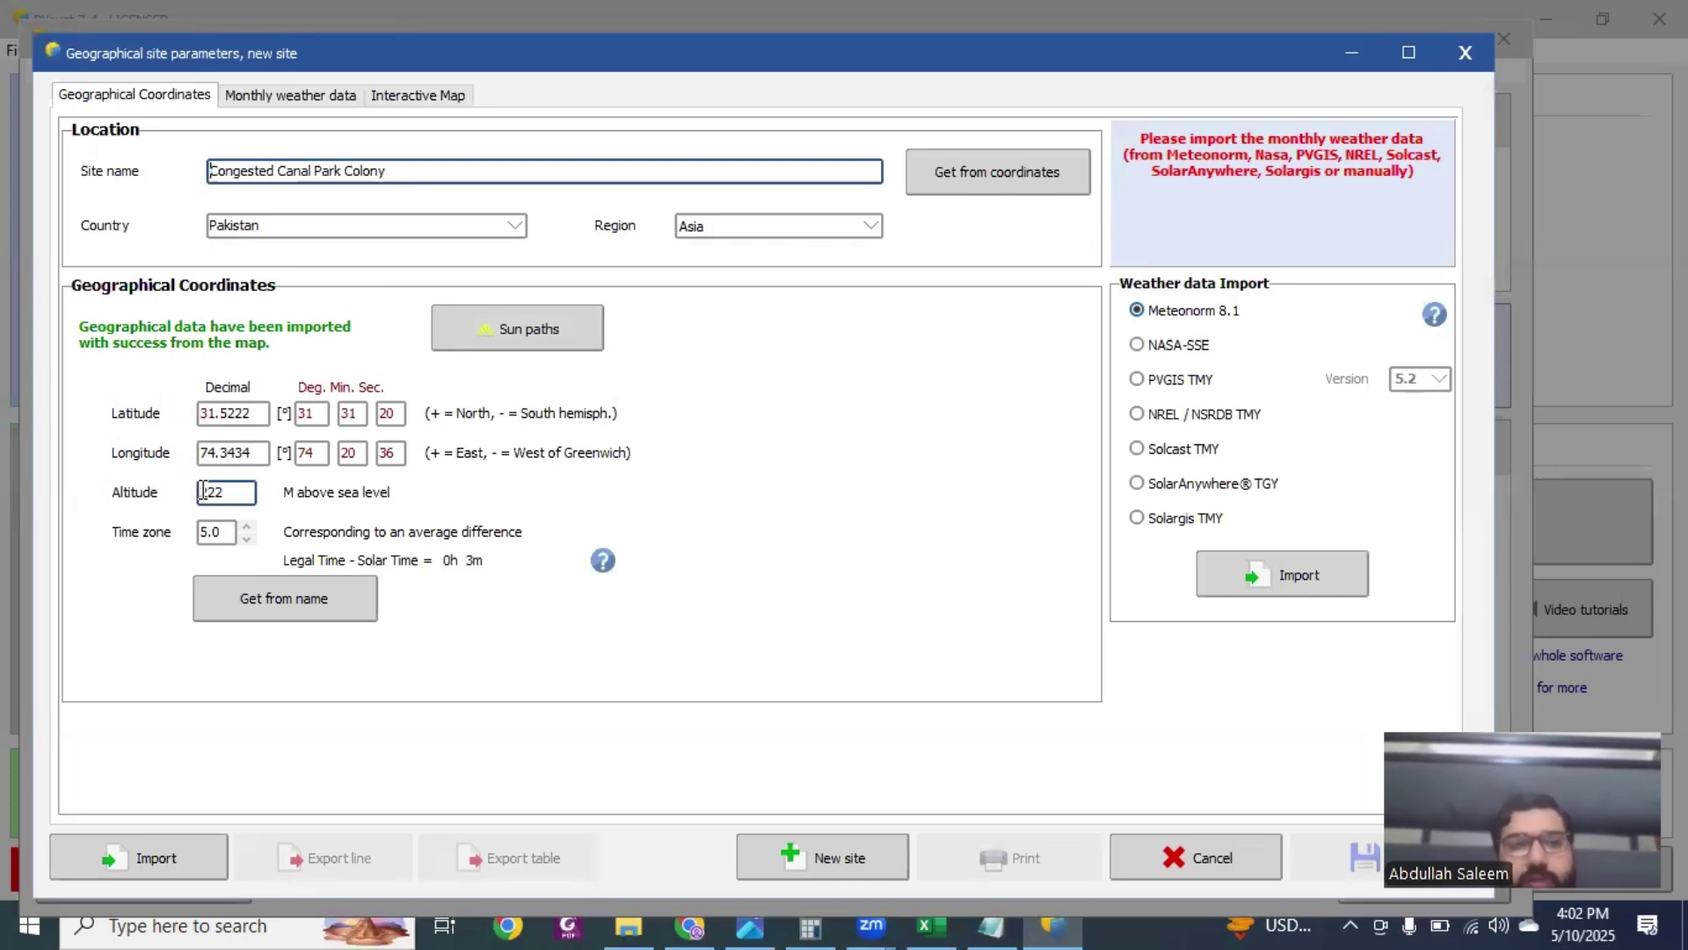
pyautogui.click(568, 325)
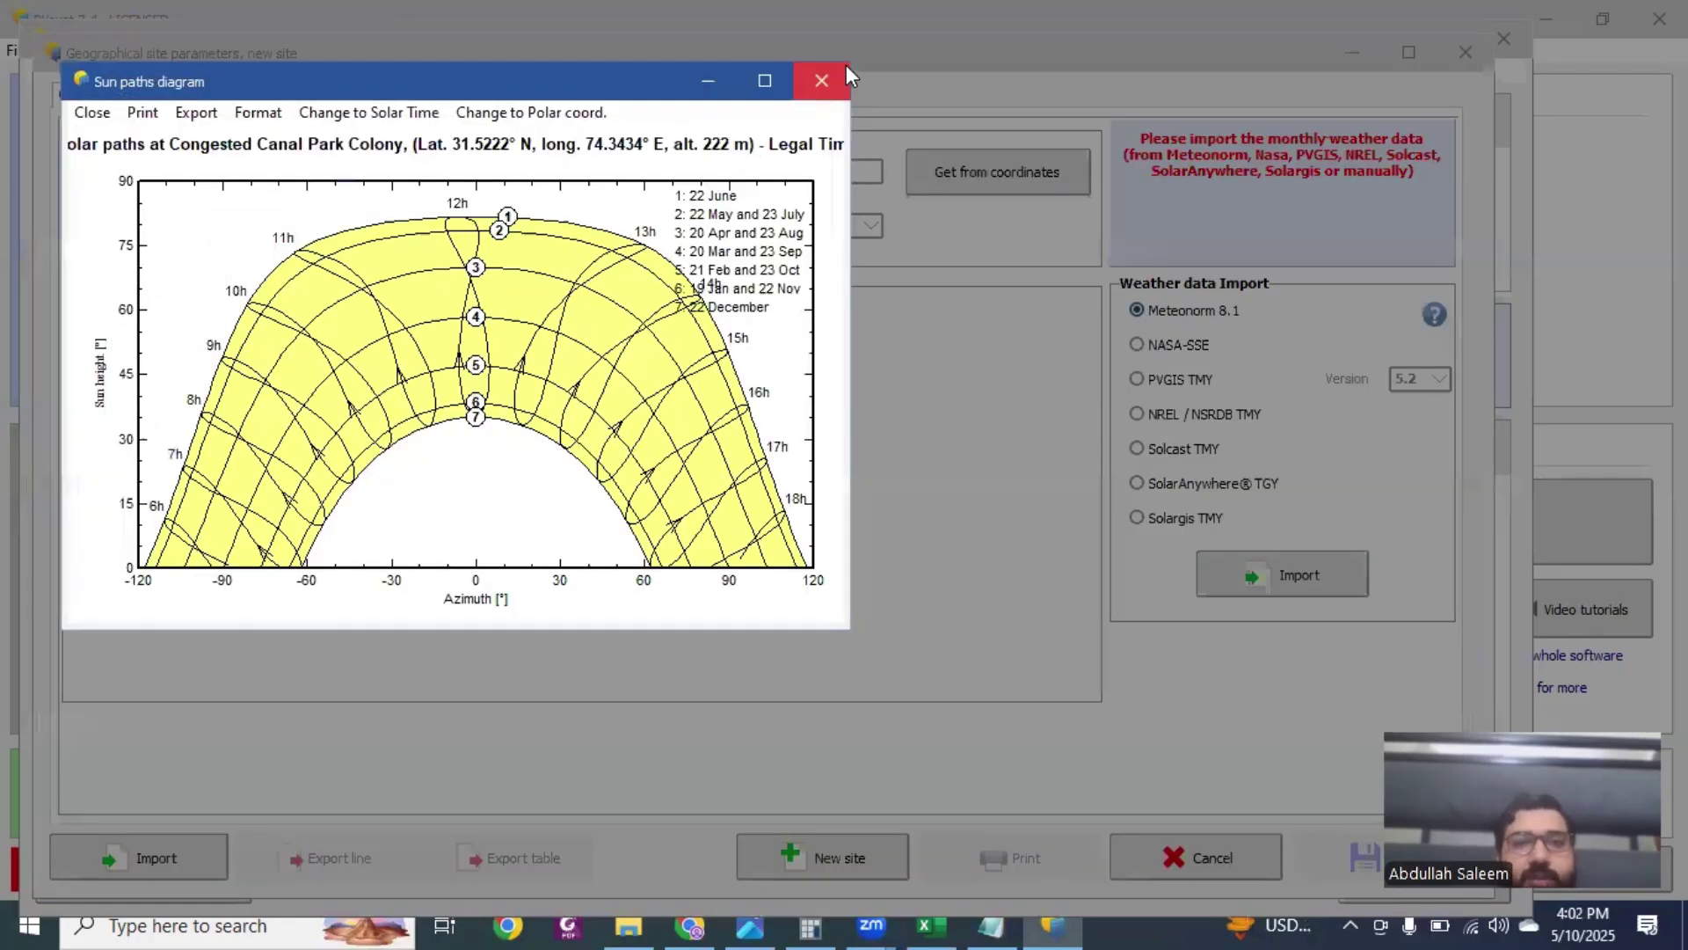
pyautogui.click(821, 81)
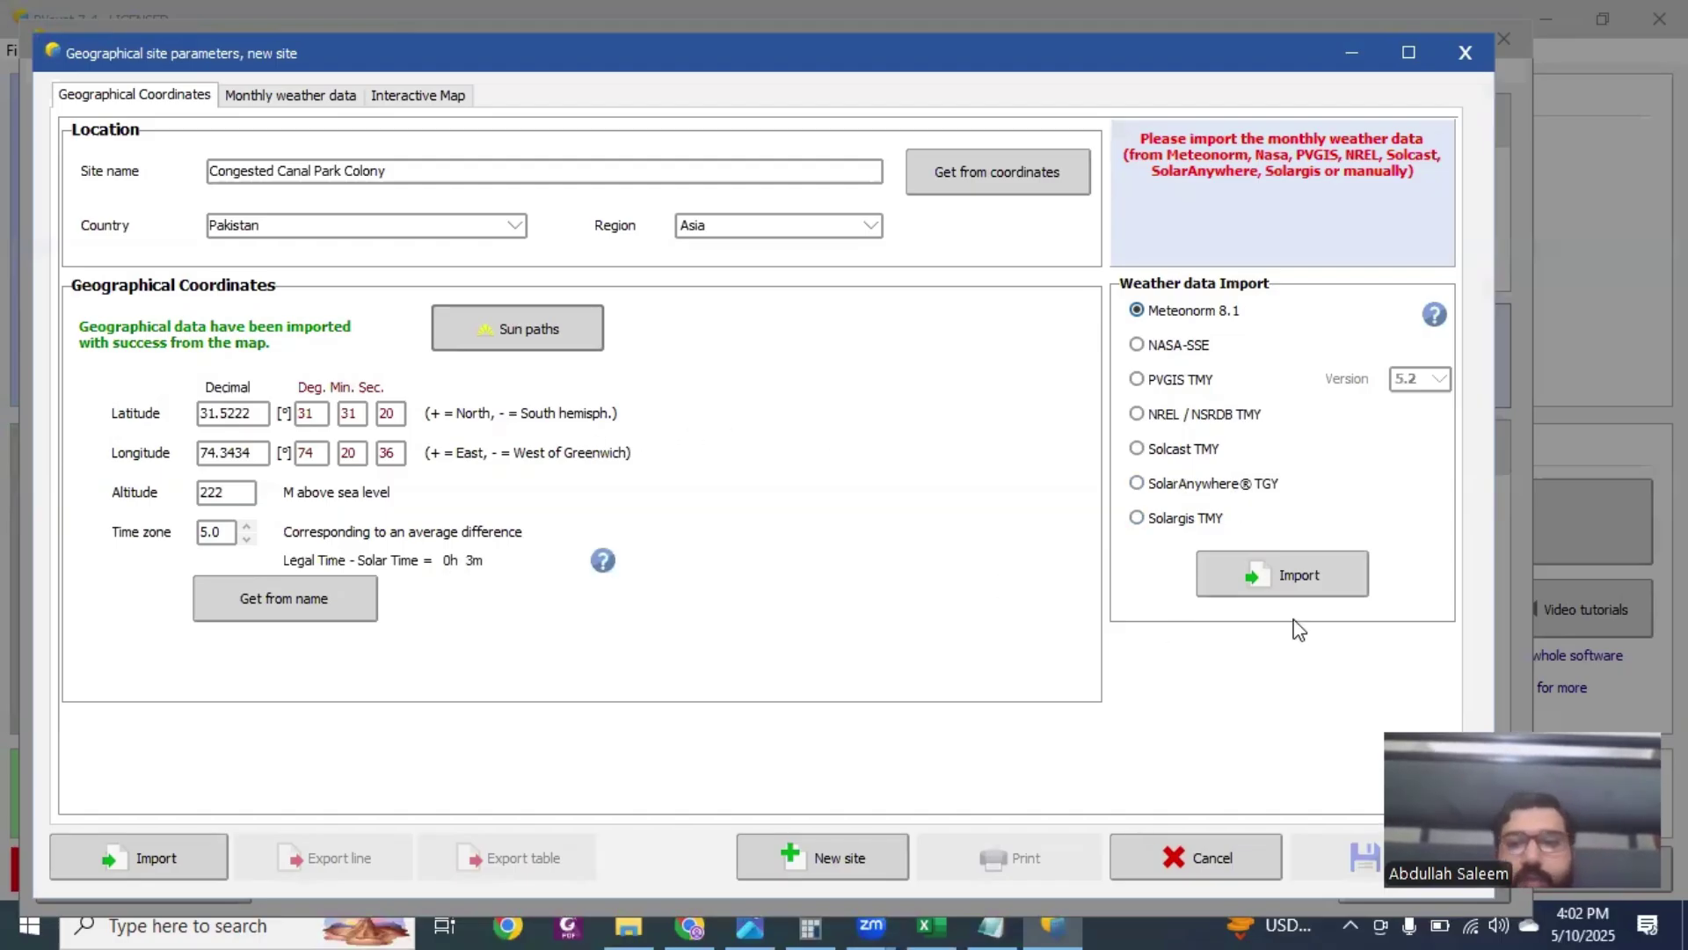
# Step: Import the monthly weather data for the new site from Meteonorm 8.1
pyautogui.click(1275, 579)
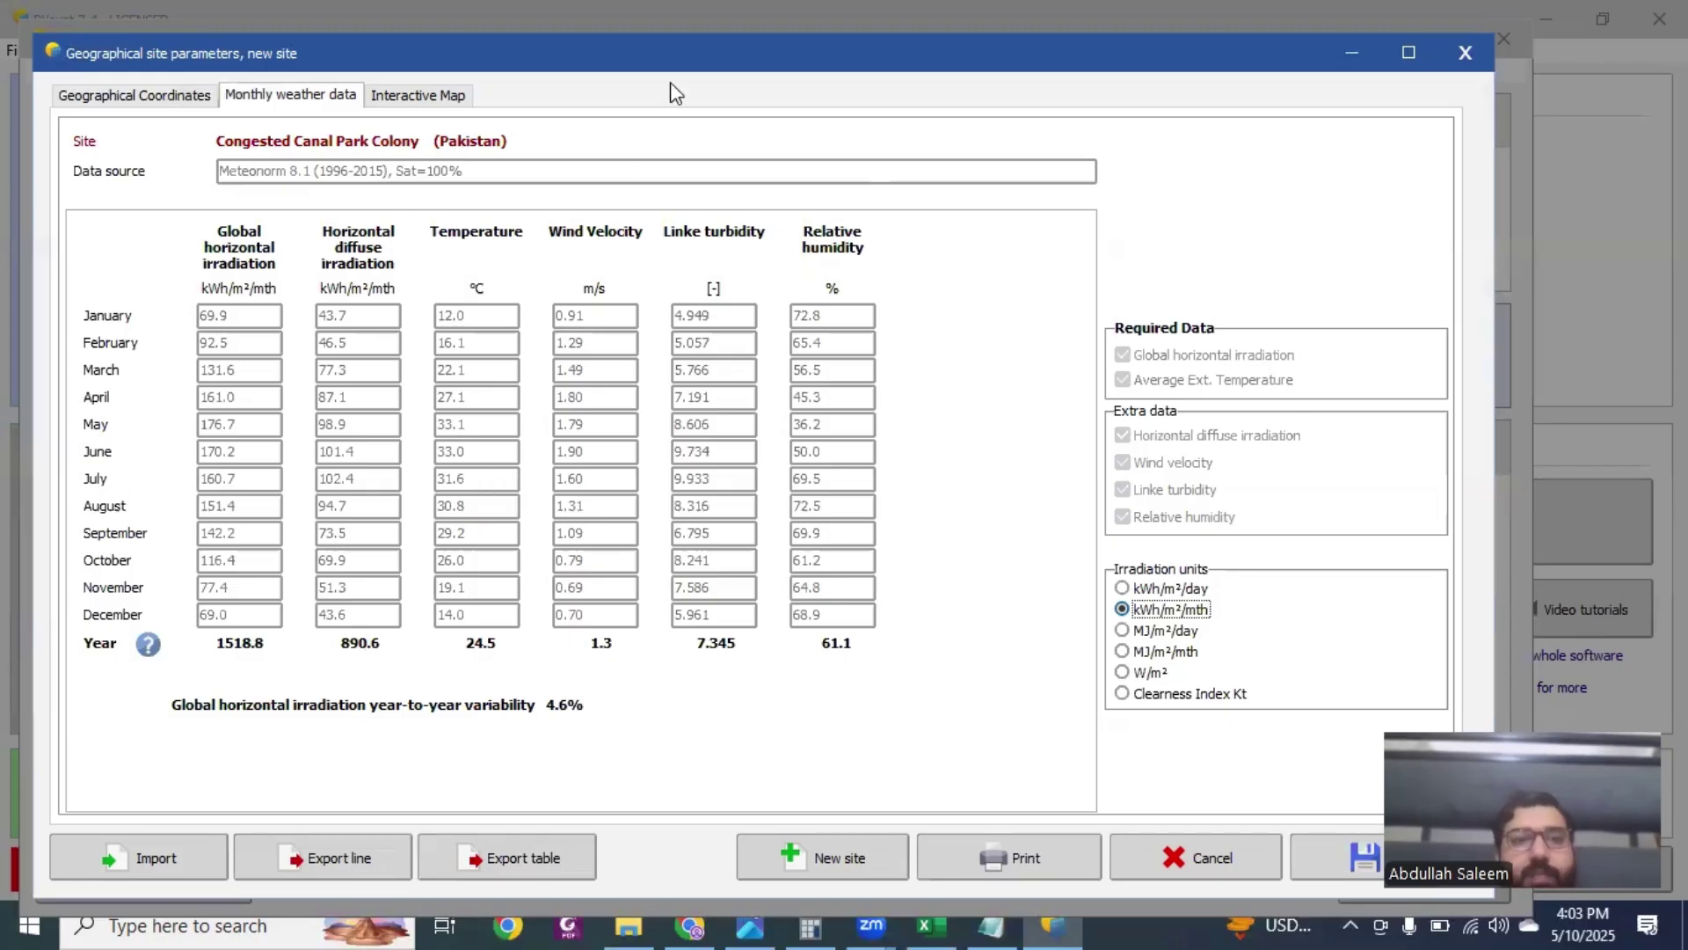
pyautogui.moveTo(676, 73); pyautogui.dragTo(657, 54)
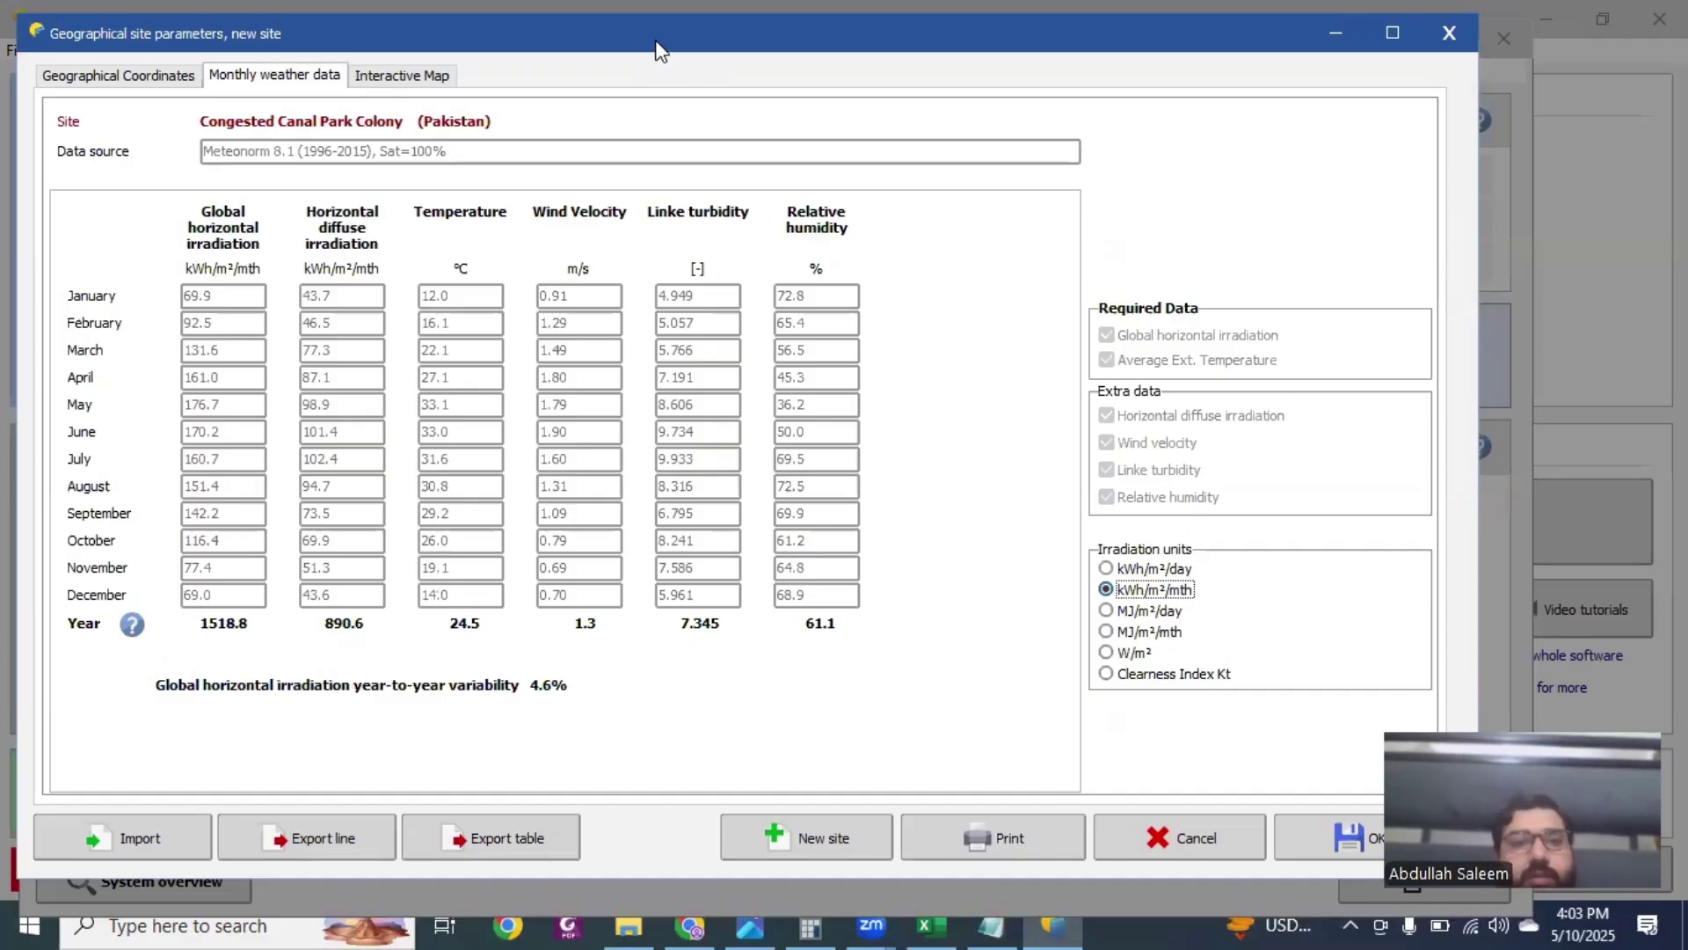
pyautogui.moveTo(655, 50); pyautogui.dragTo(668, 48)
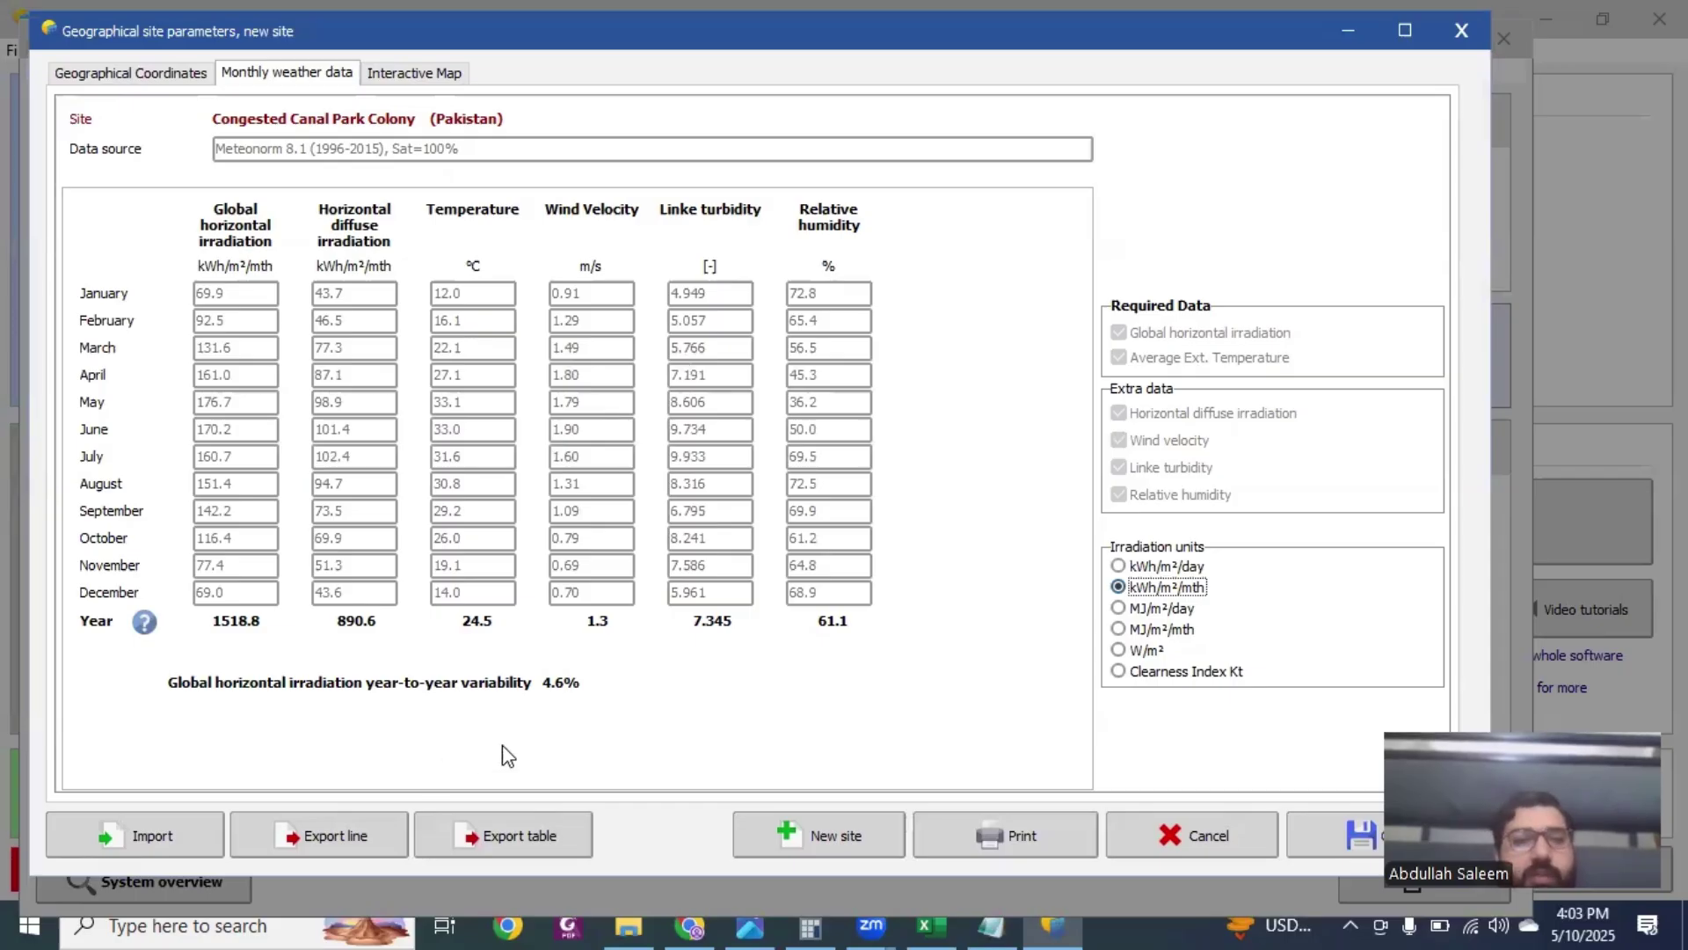
# Step: Save the site as Congested Canal Park Colony_MN81 and its synthetic hourly weather file as Congested Canal Park Colony_MN81_SYN, and return to the project
pyautogui.click(1345, 831)
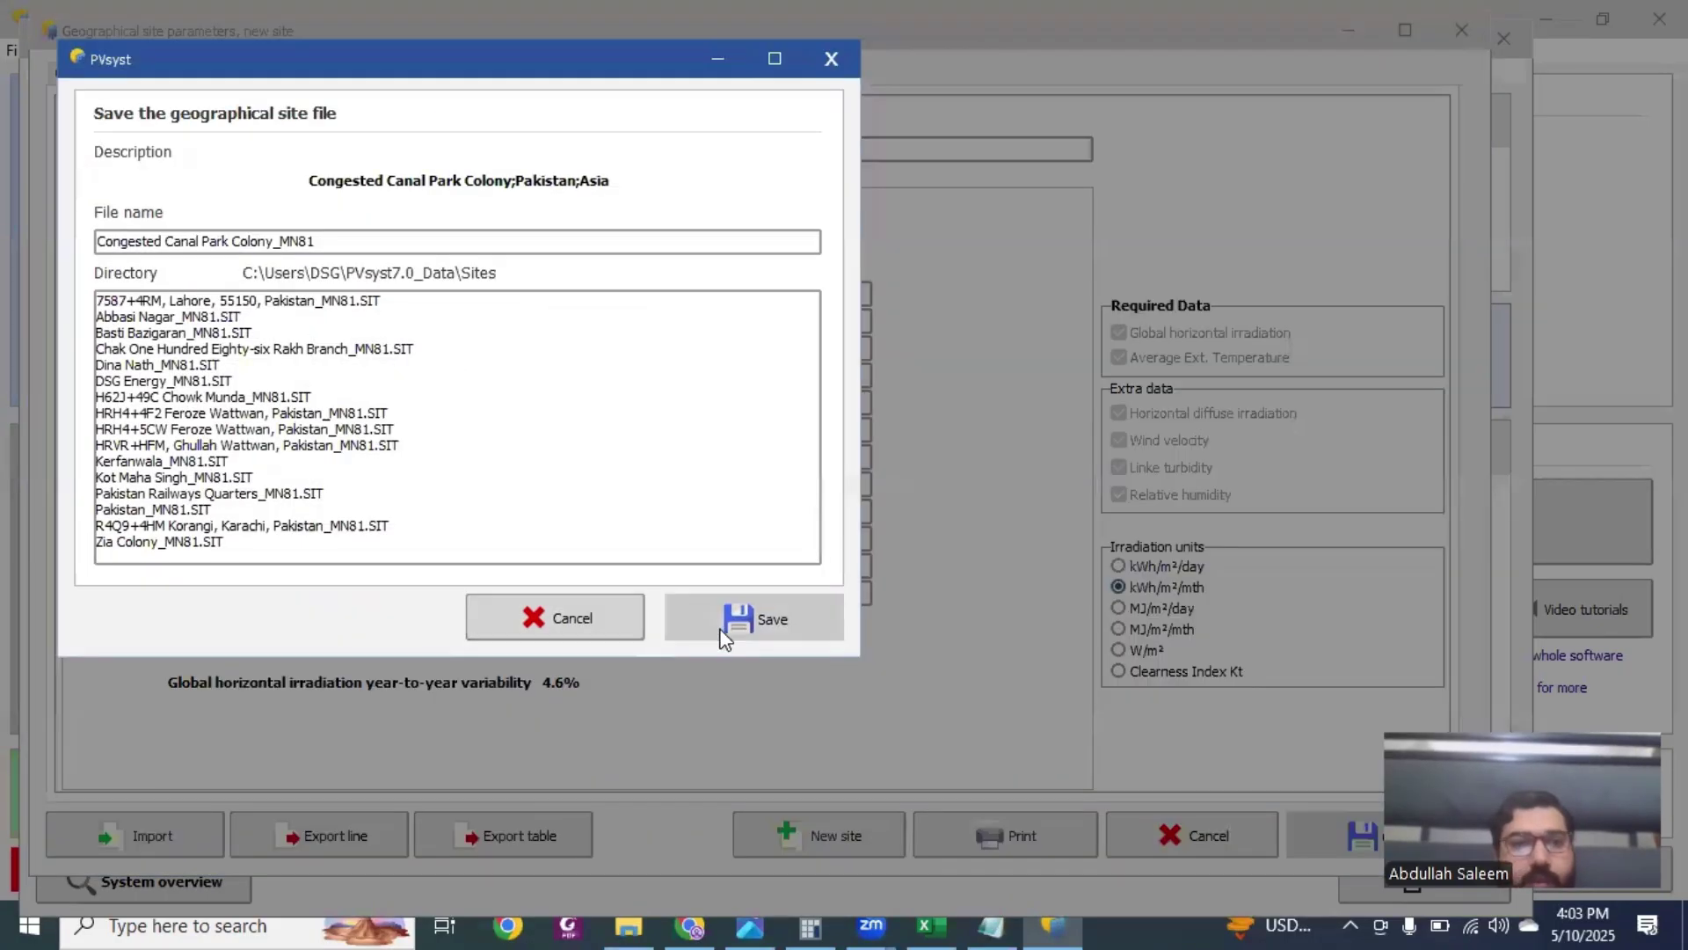
pyautogui.click(743, 620)
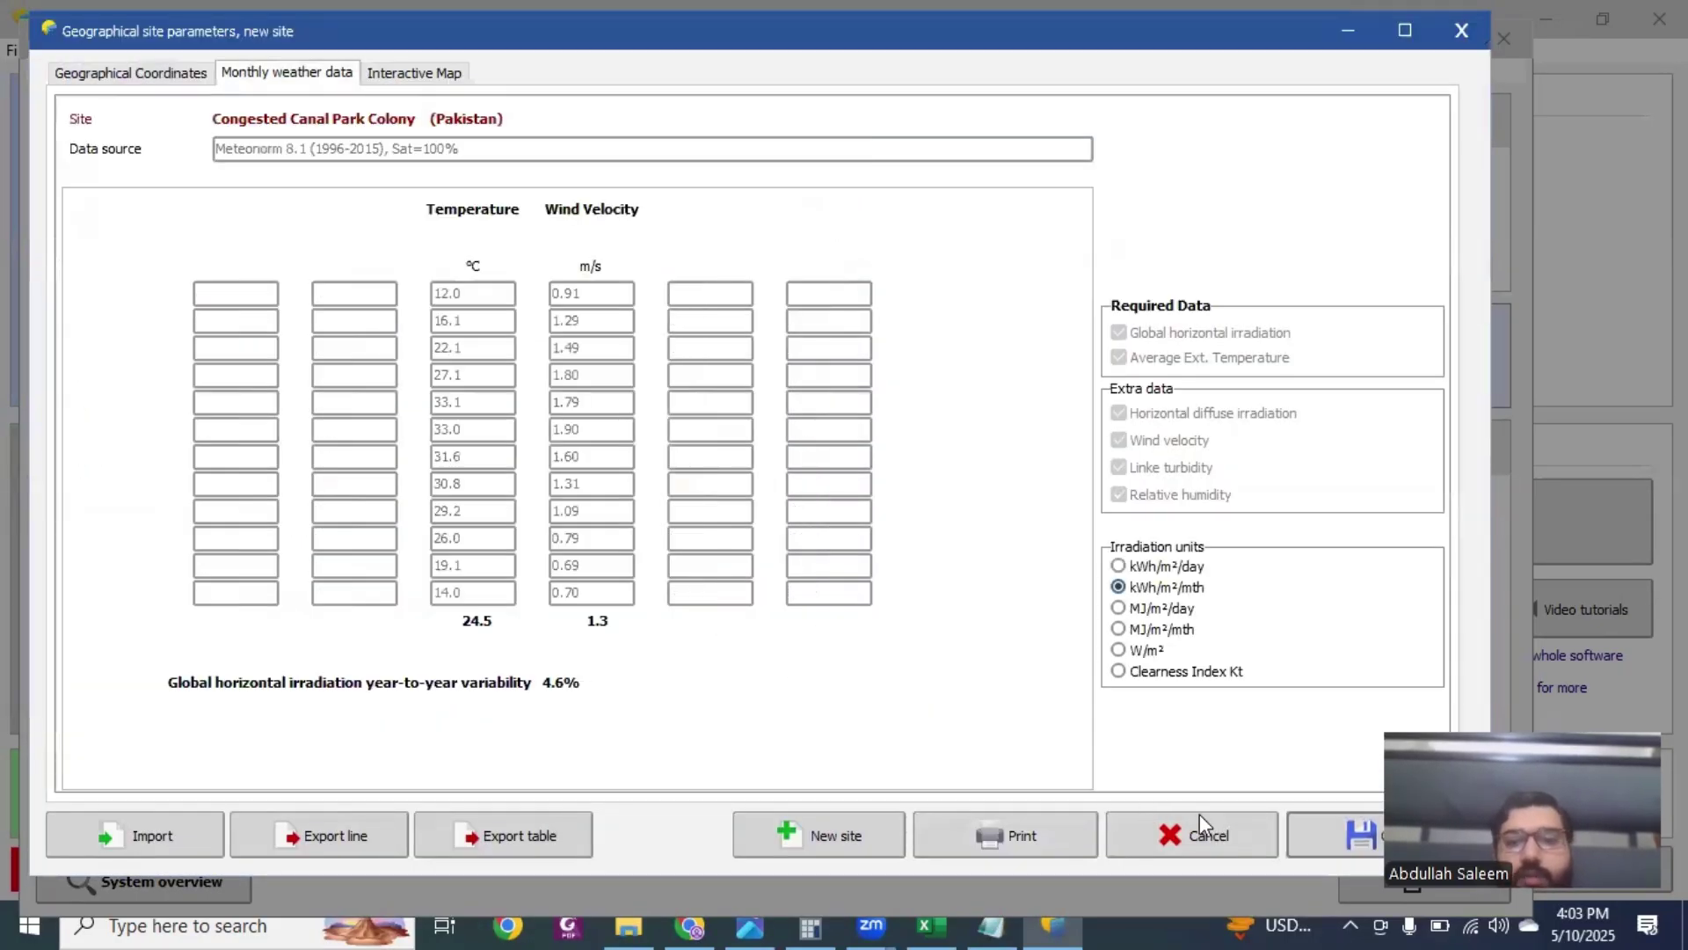
pyautogui.click(1013, 560)
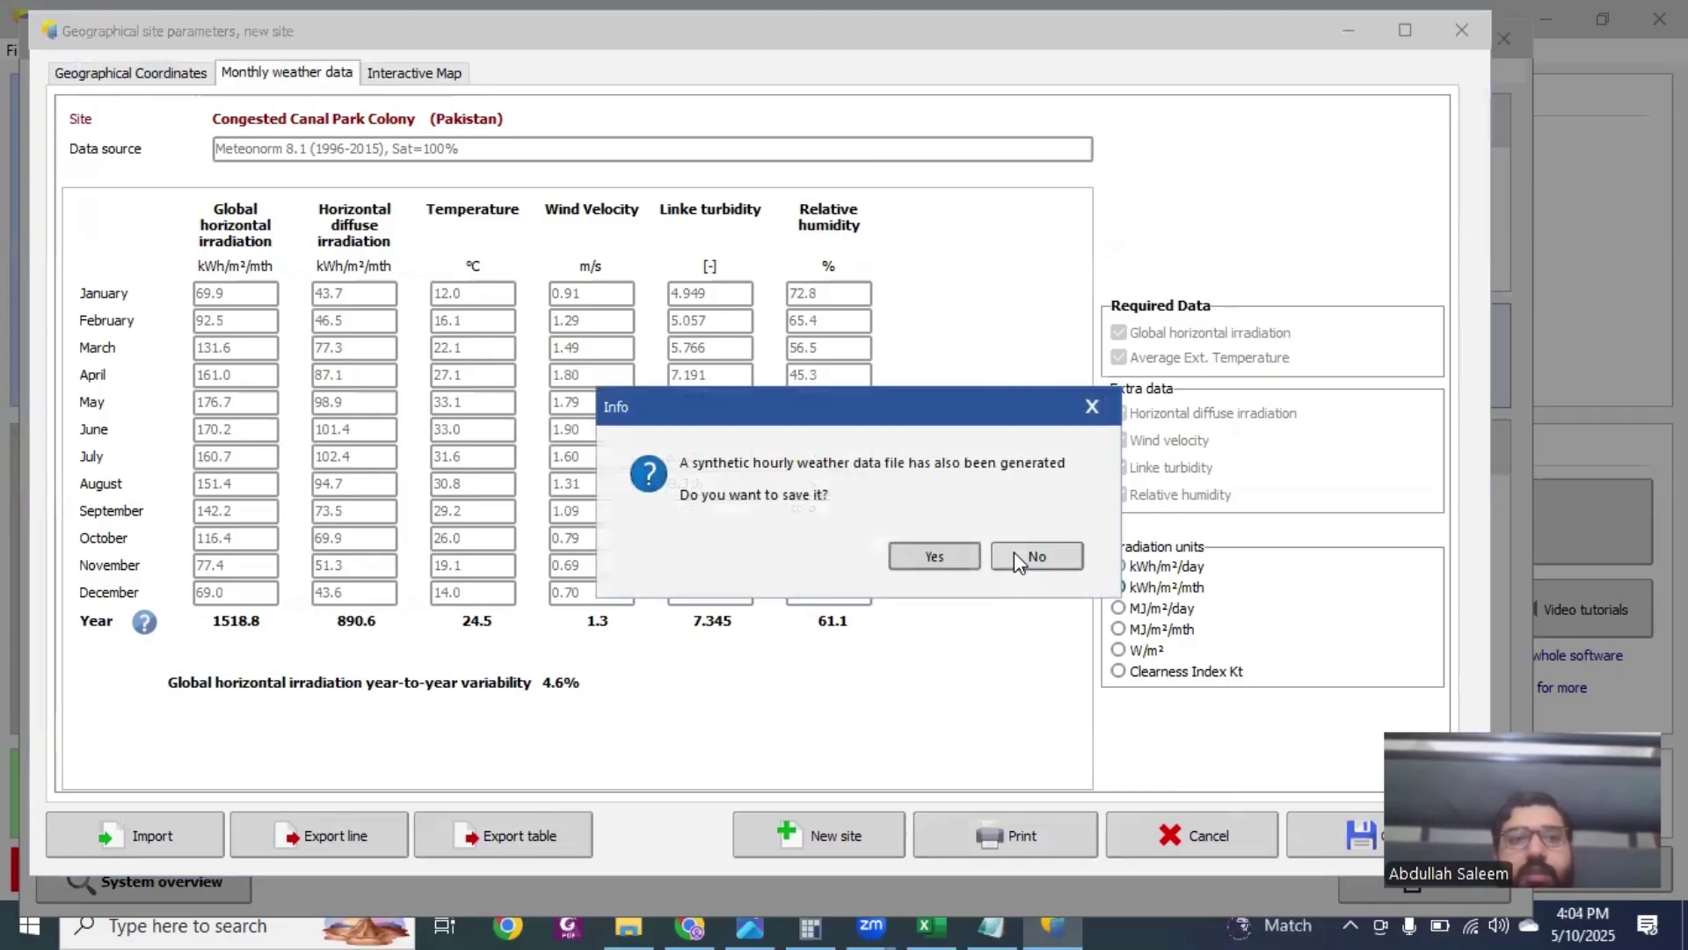
pyautogui.click(945, 556)
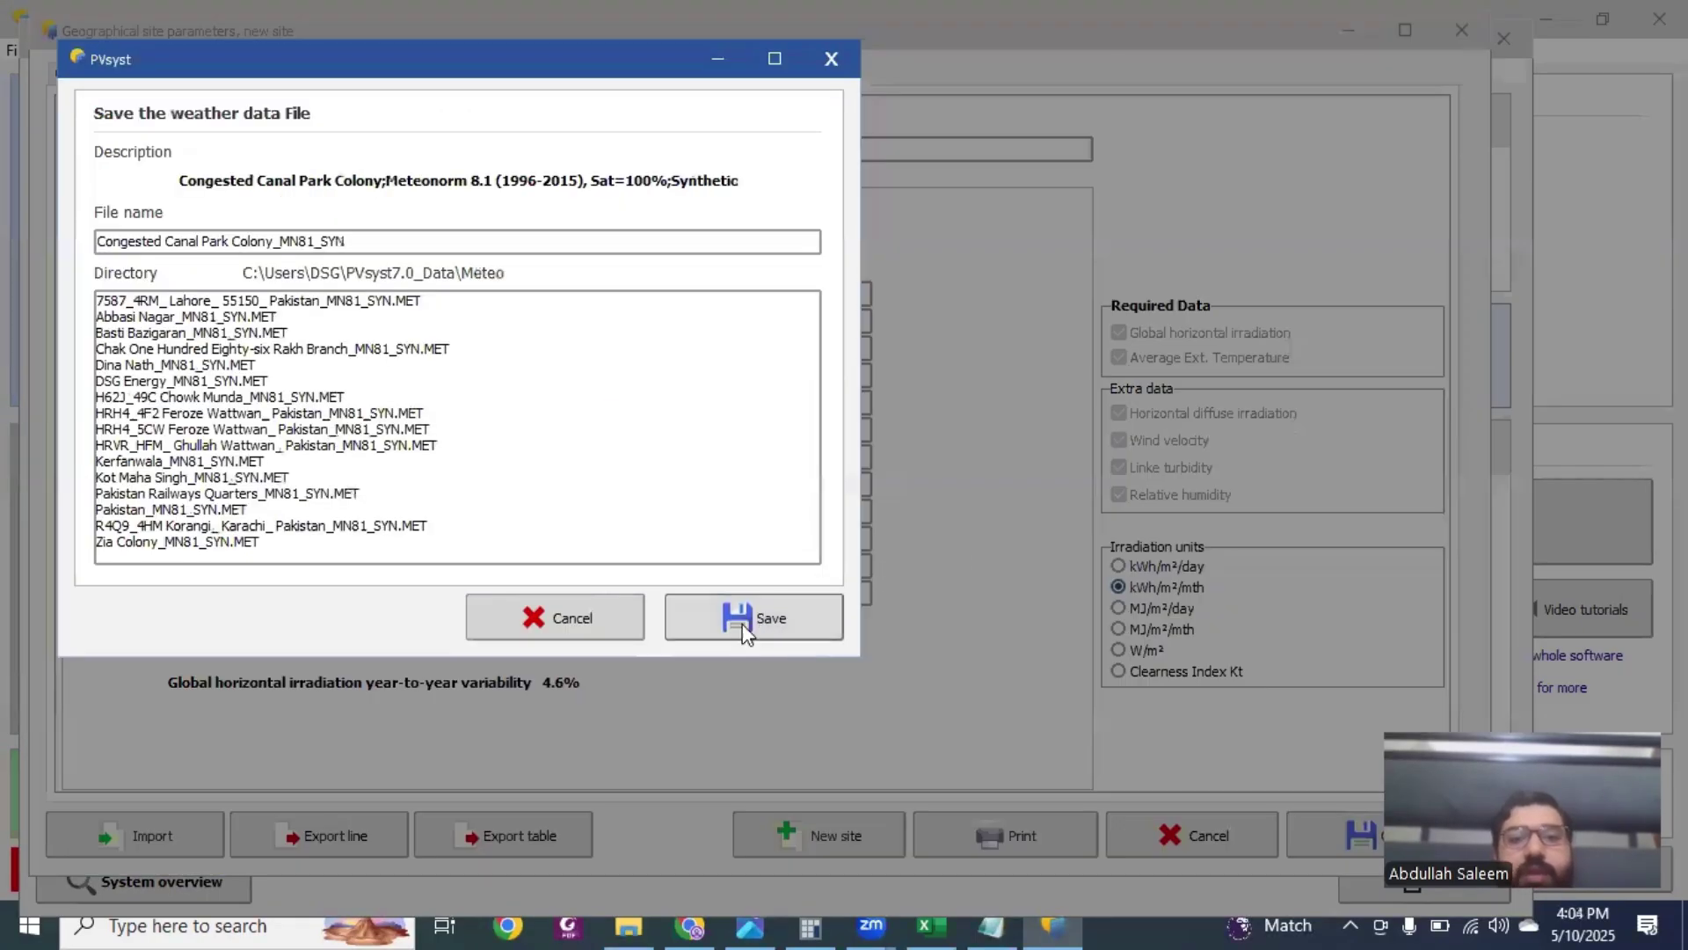
pyautogui.click(743, 620)
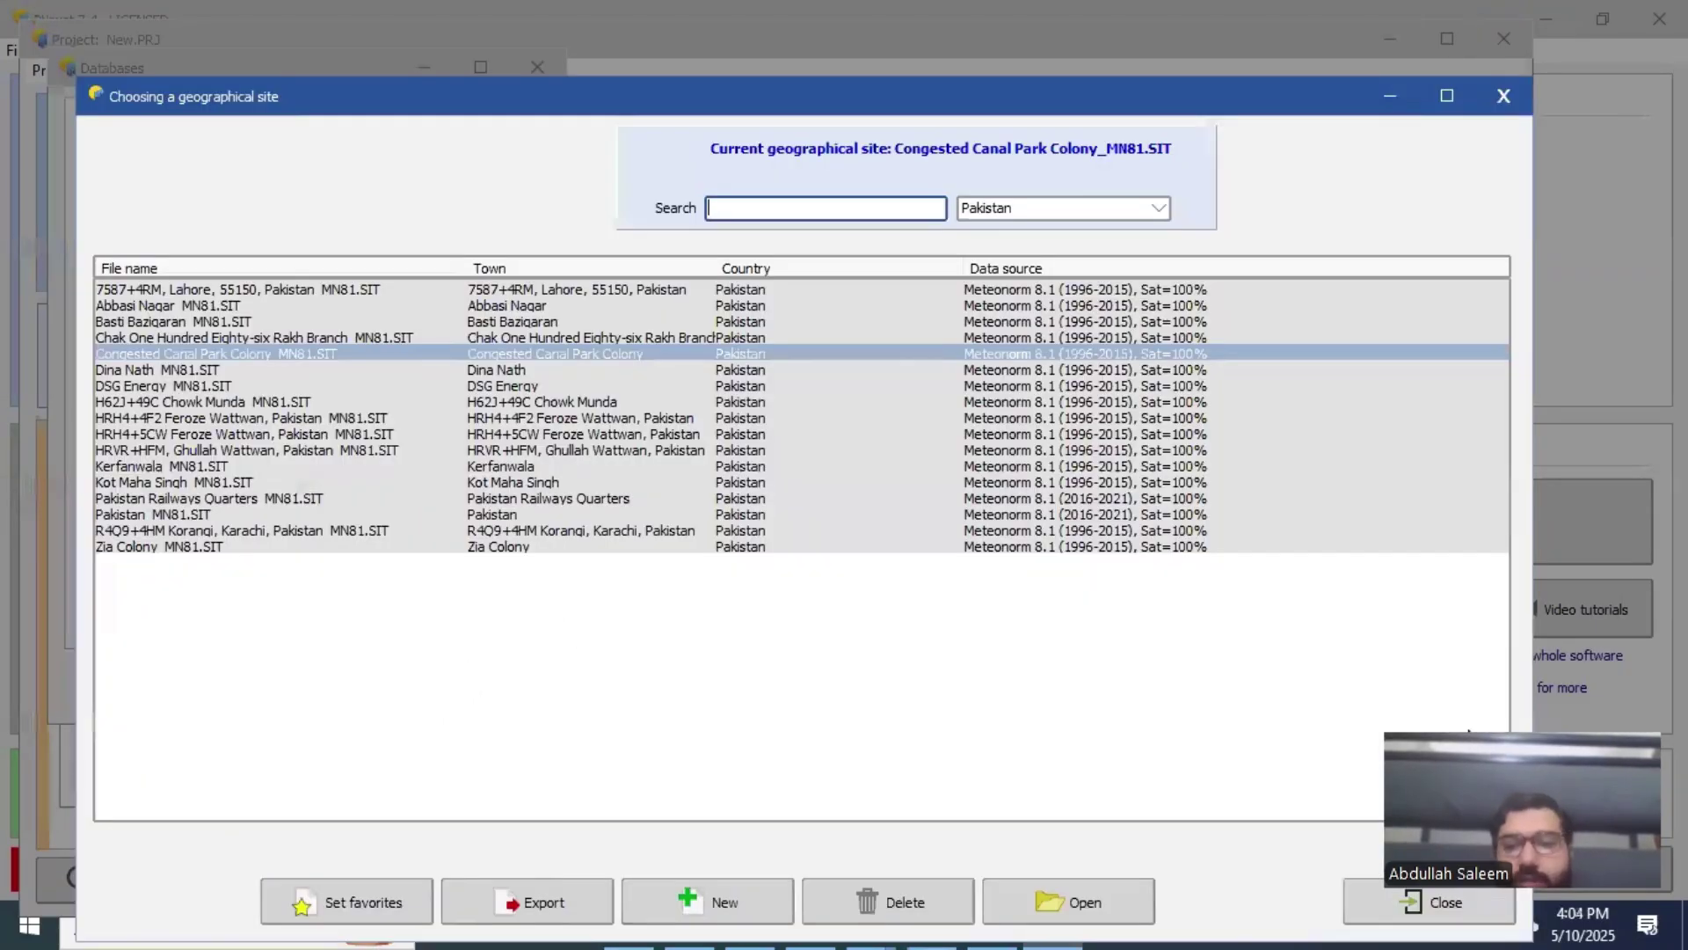
pyautogui.click(1390, 903)
pyautogui.click(489, 684)
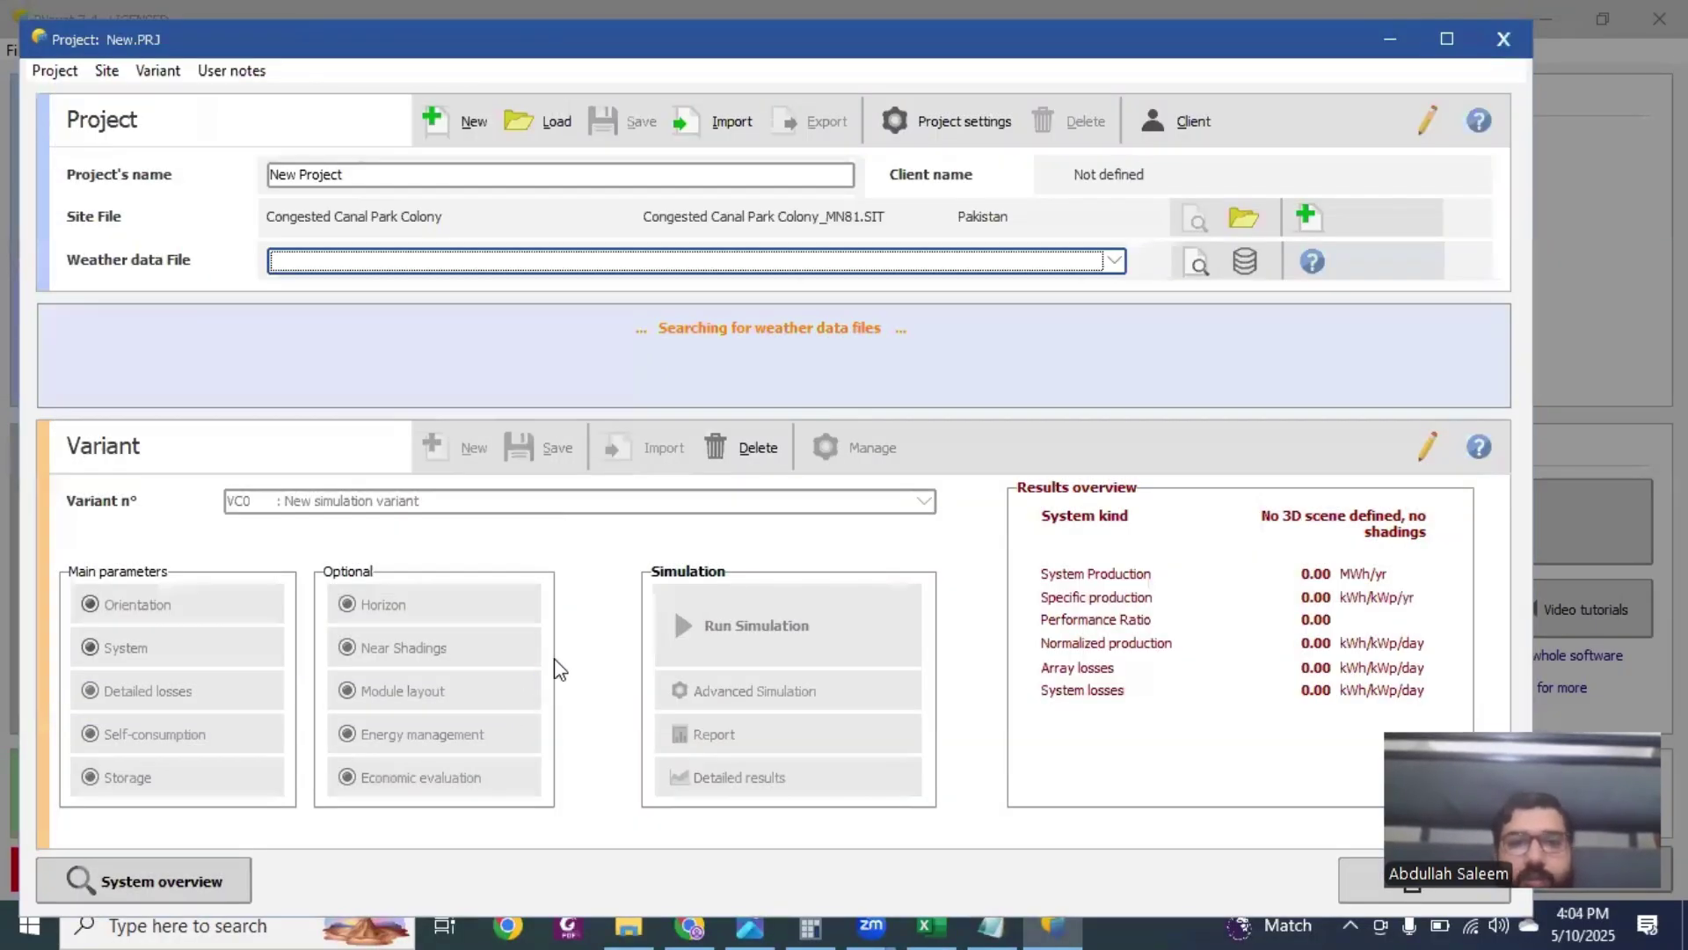
# Step: Review the project's weather data file with its site coordinates and monthly values, and open its print preview
pyautogui.click(1195, 273)
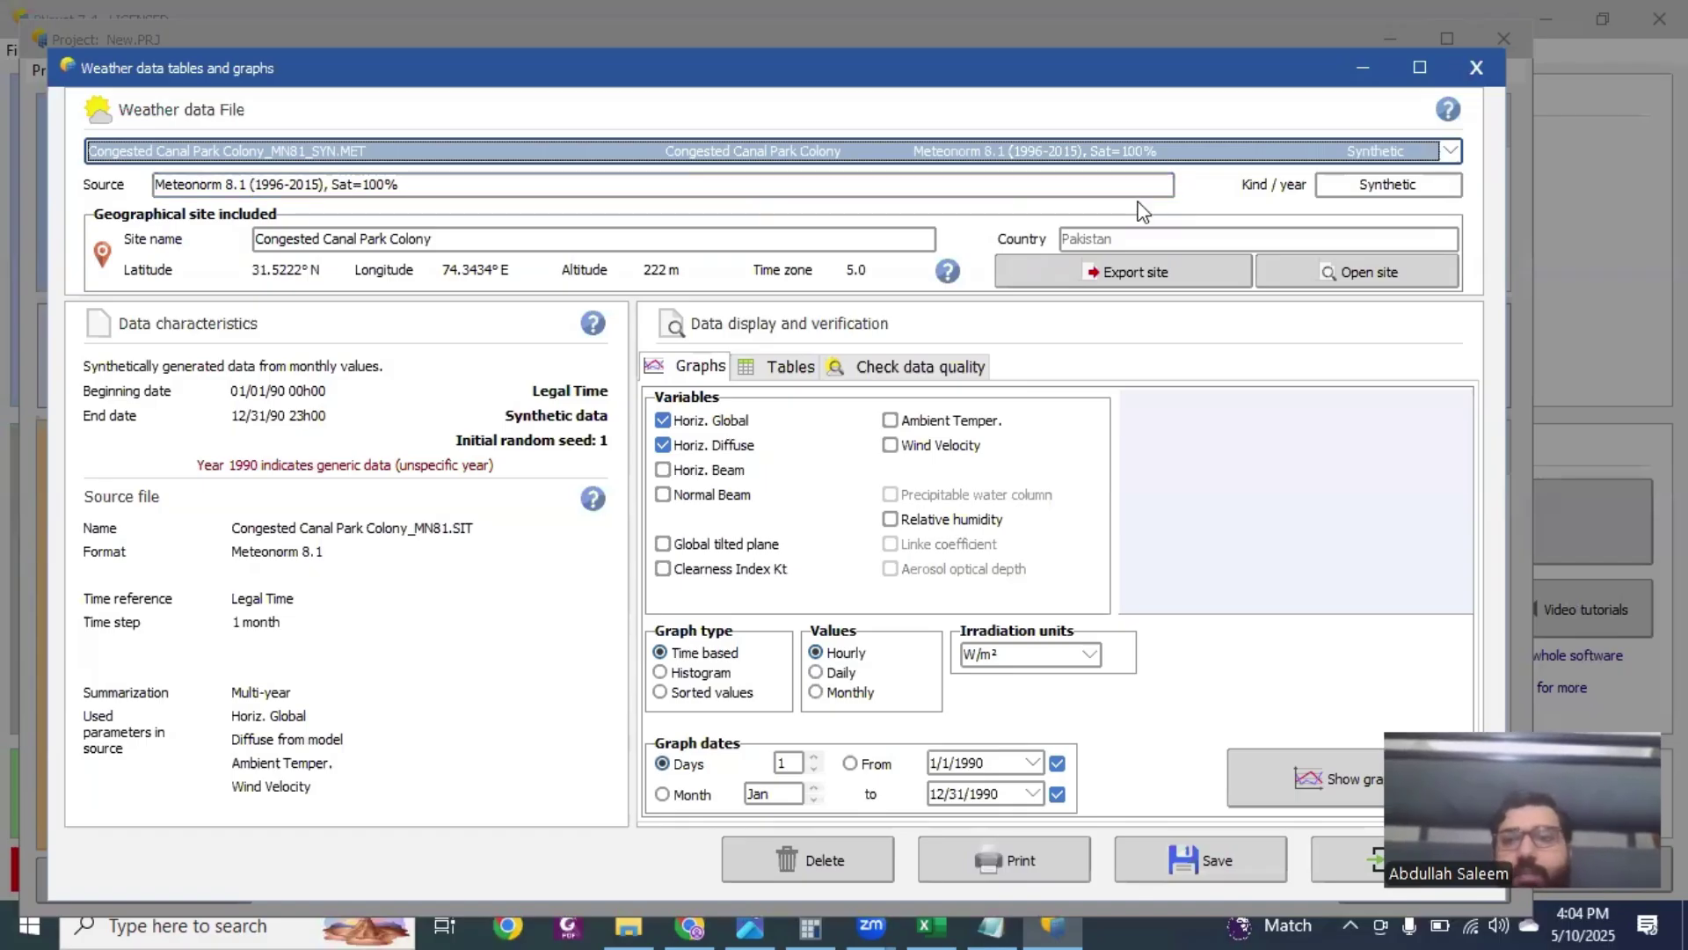
pyautogui.click(1368, 186)
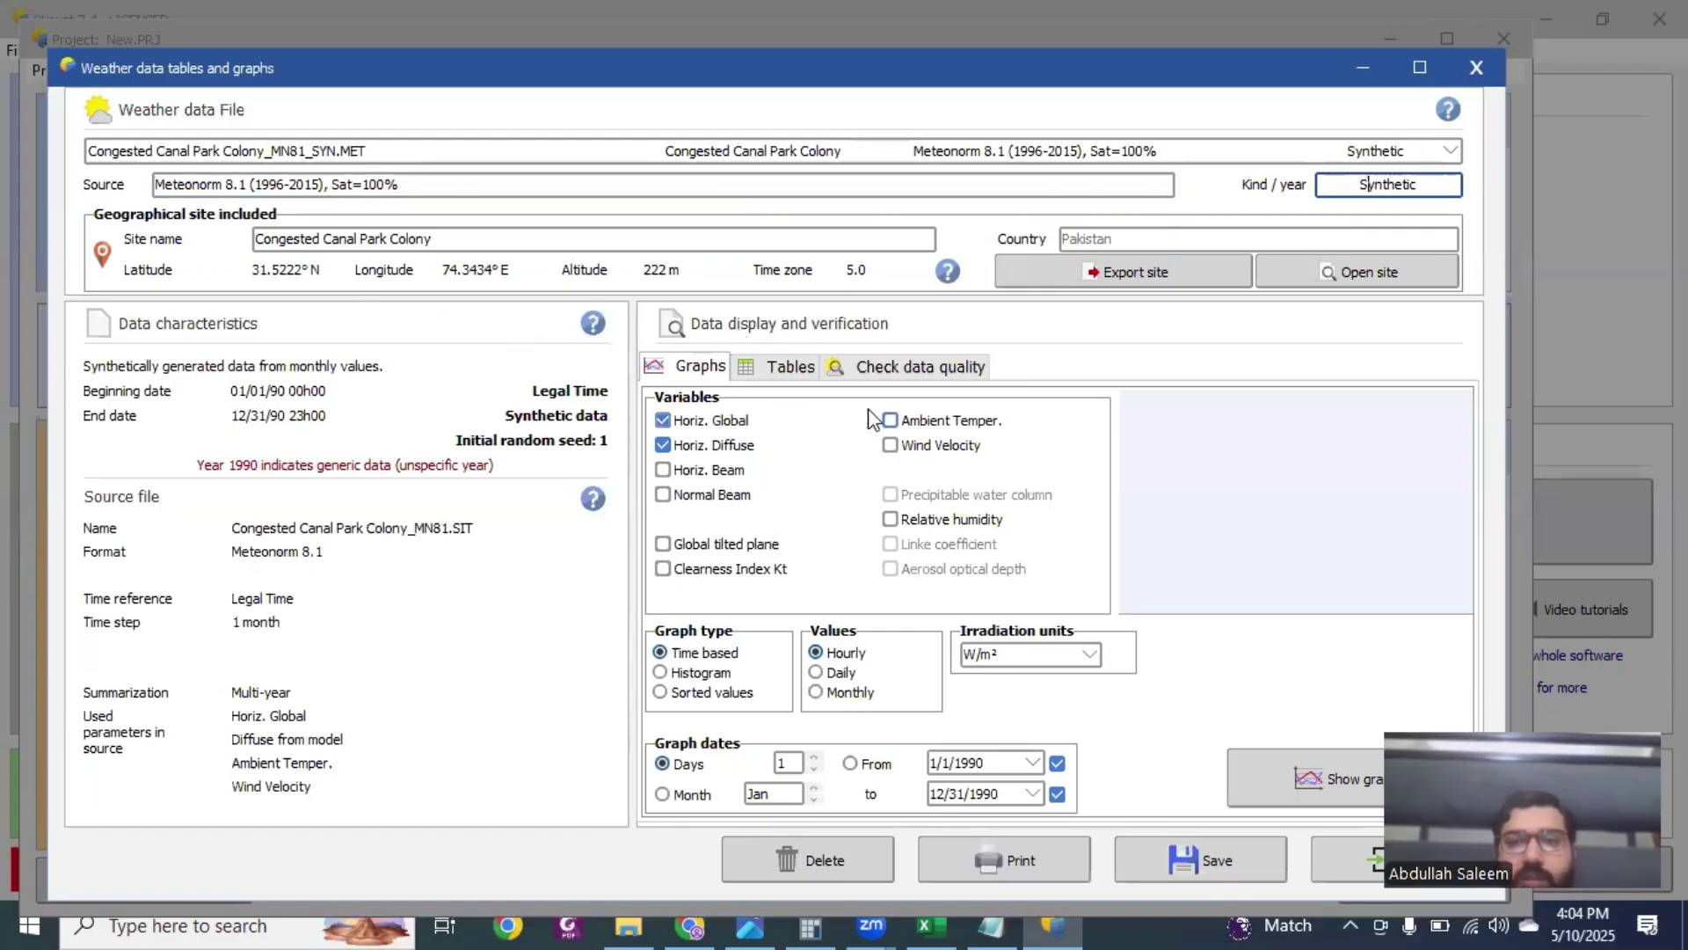
pyautogui.click(1361, 281)
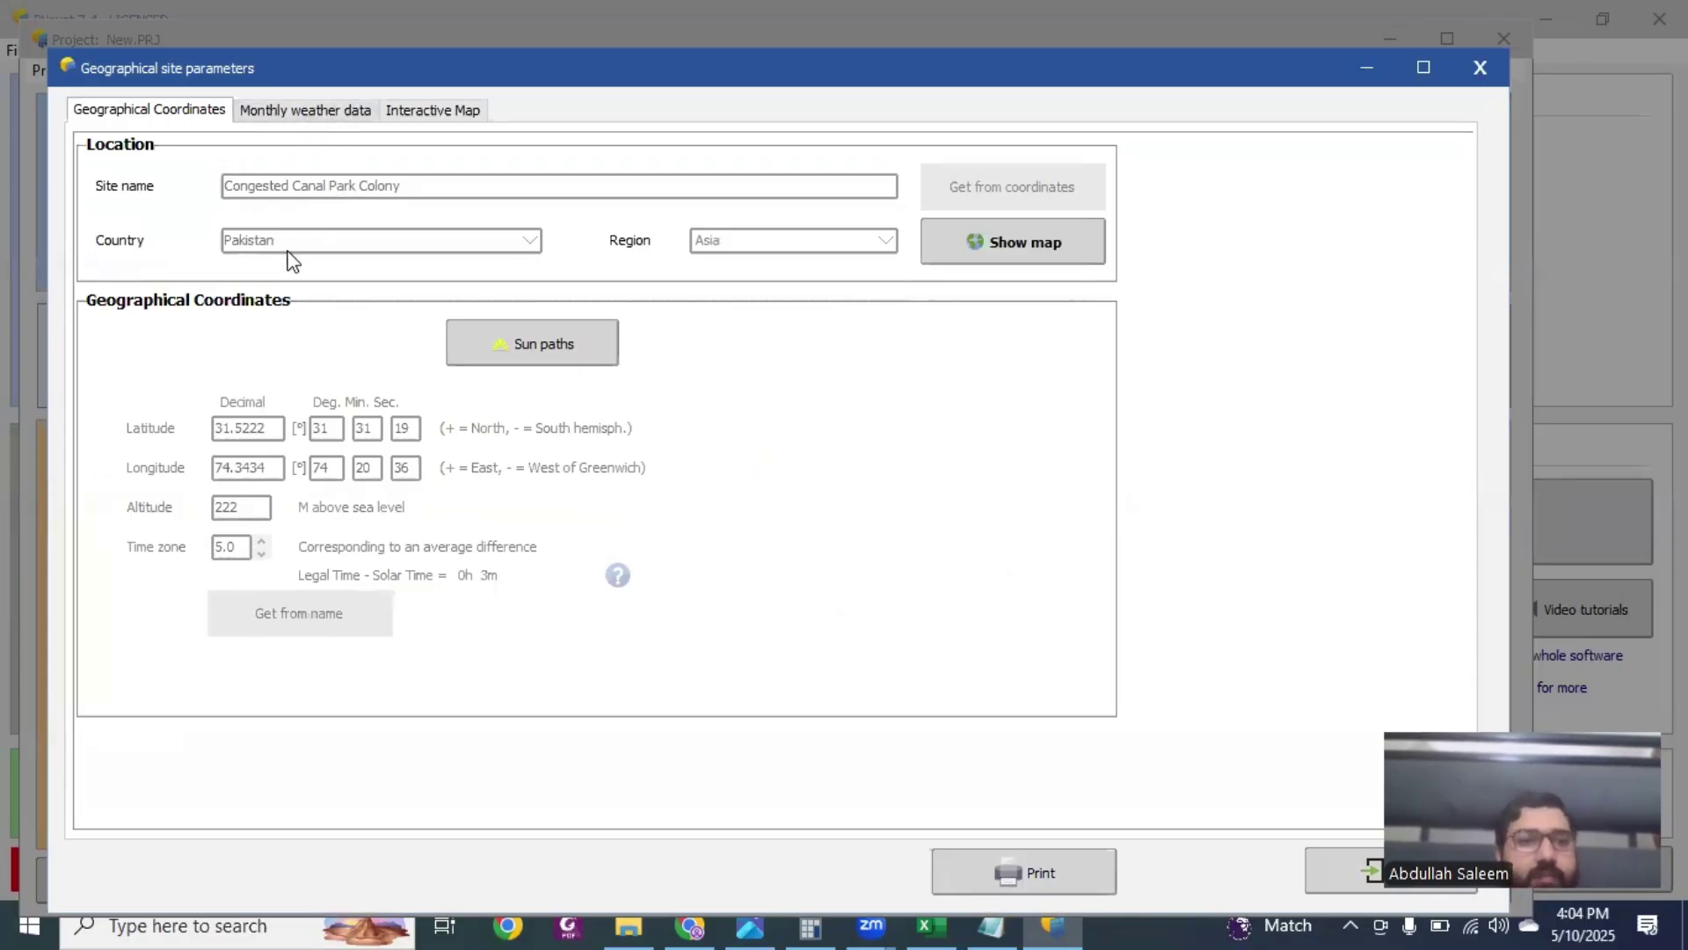
pyautogui.click(287, 122)
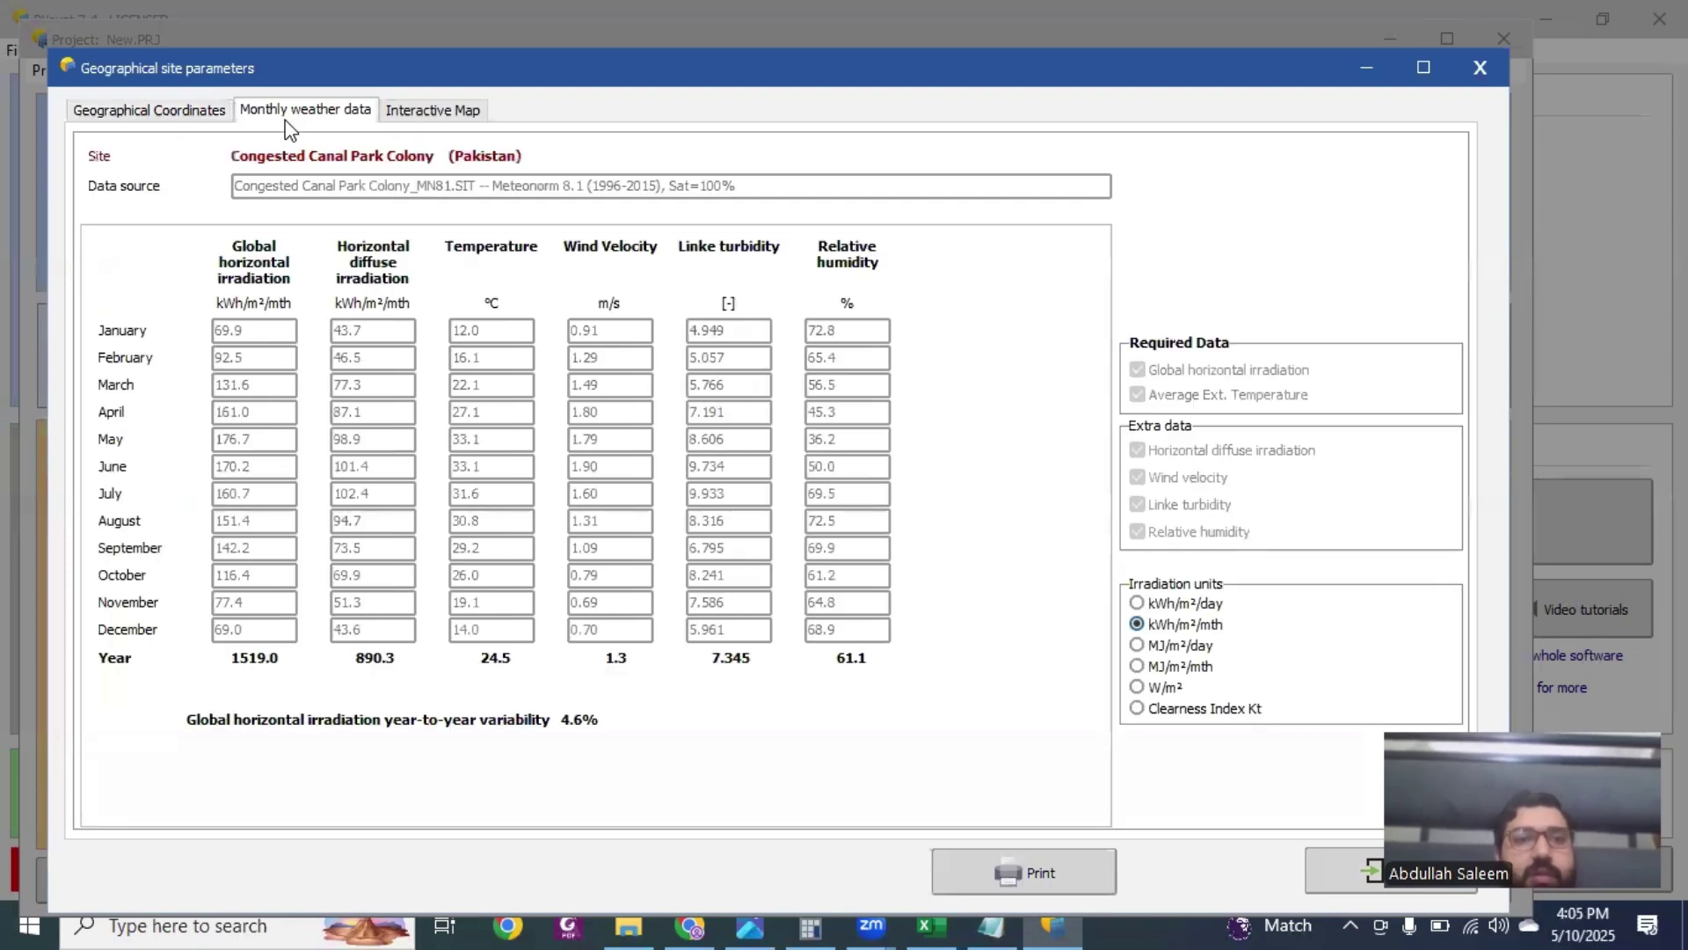
pyautogui.click(387, 117)
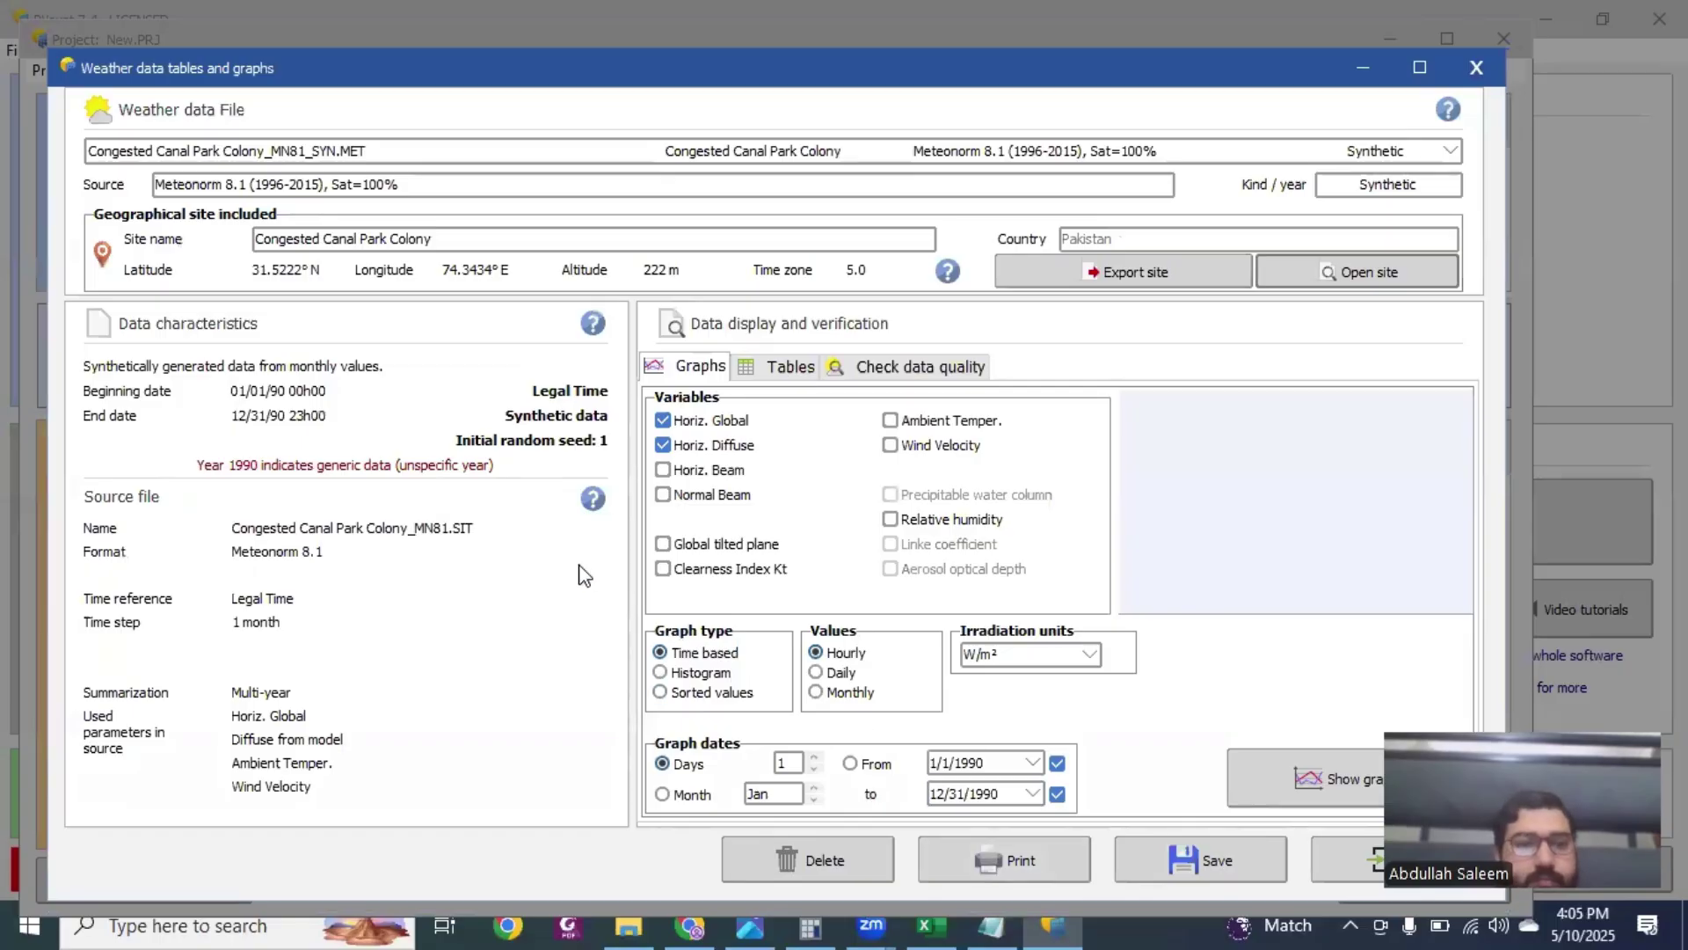
pyautogui.click(987, 851)
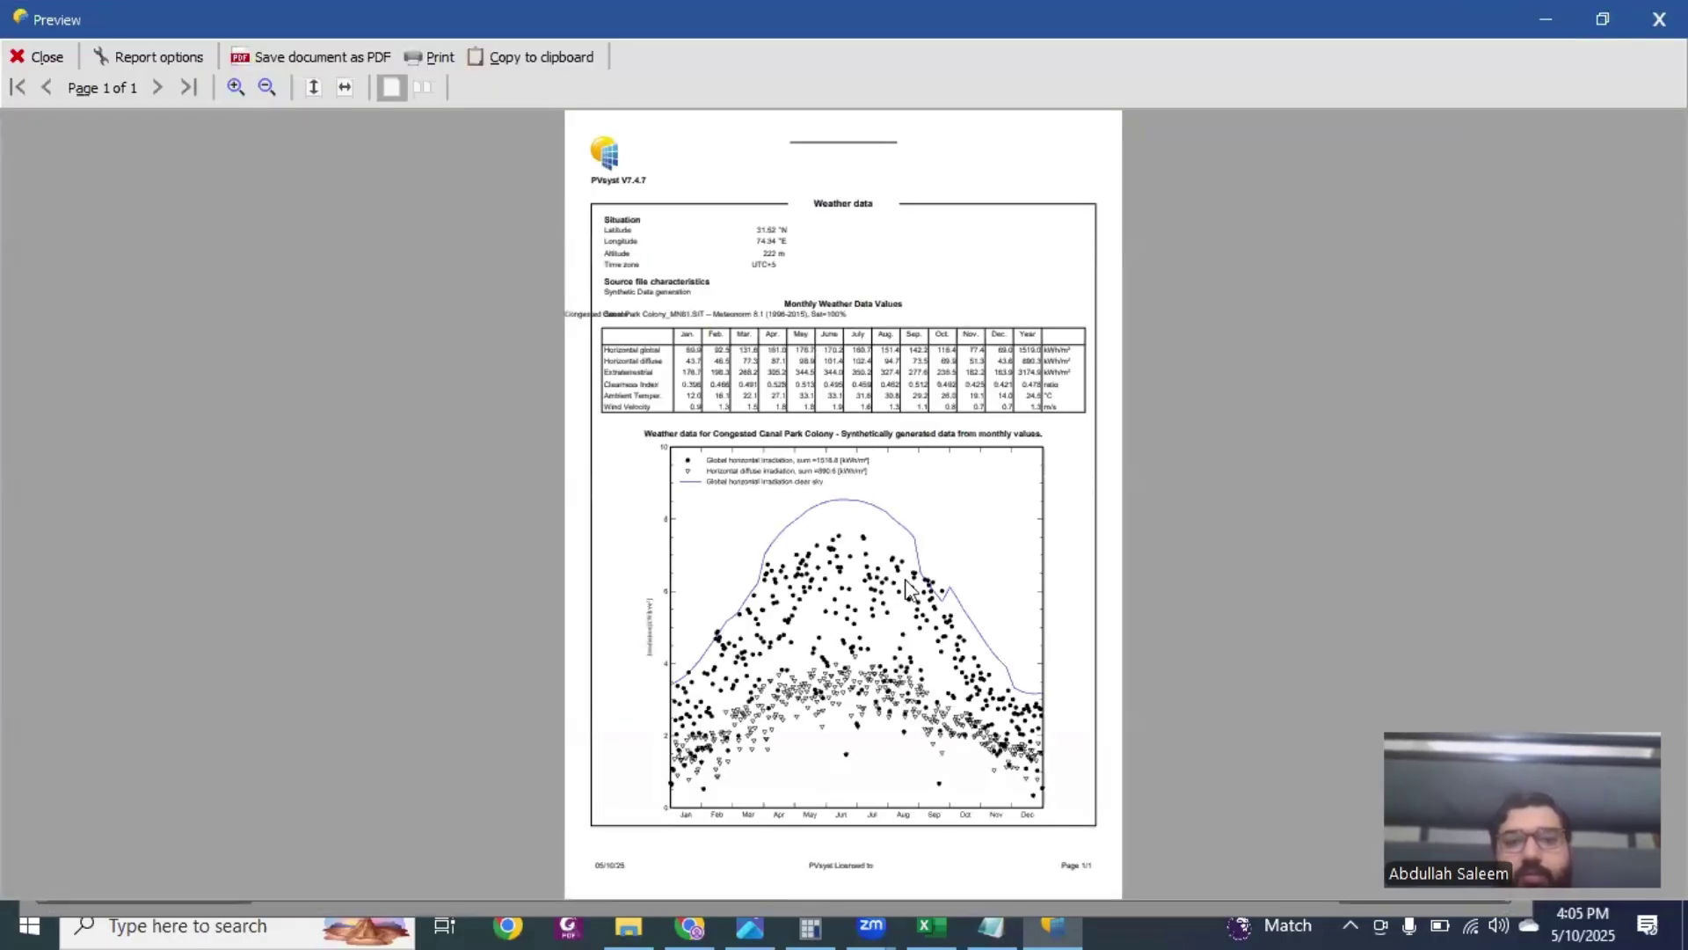
# Step: Examine the weather report preview at page width, from site coordinates and monthly values to the irradiation chart, and return to the project
pyautogui.click(345, 87)
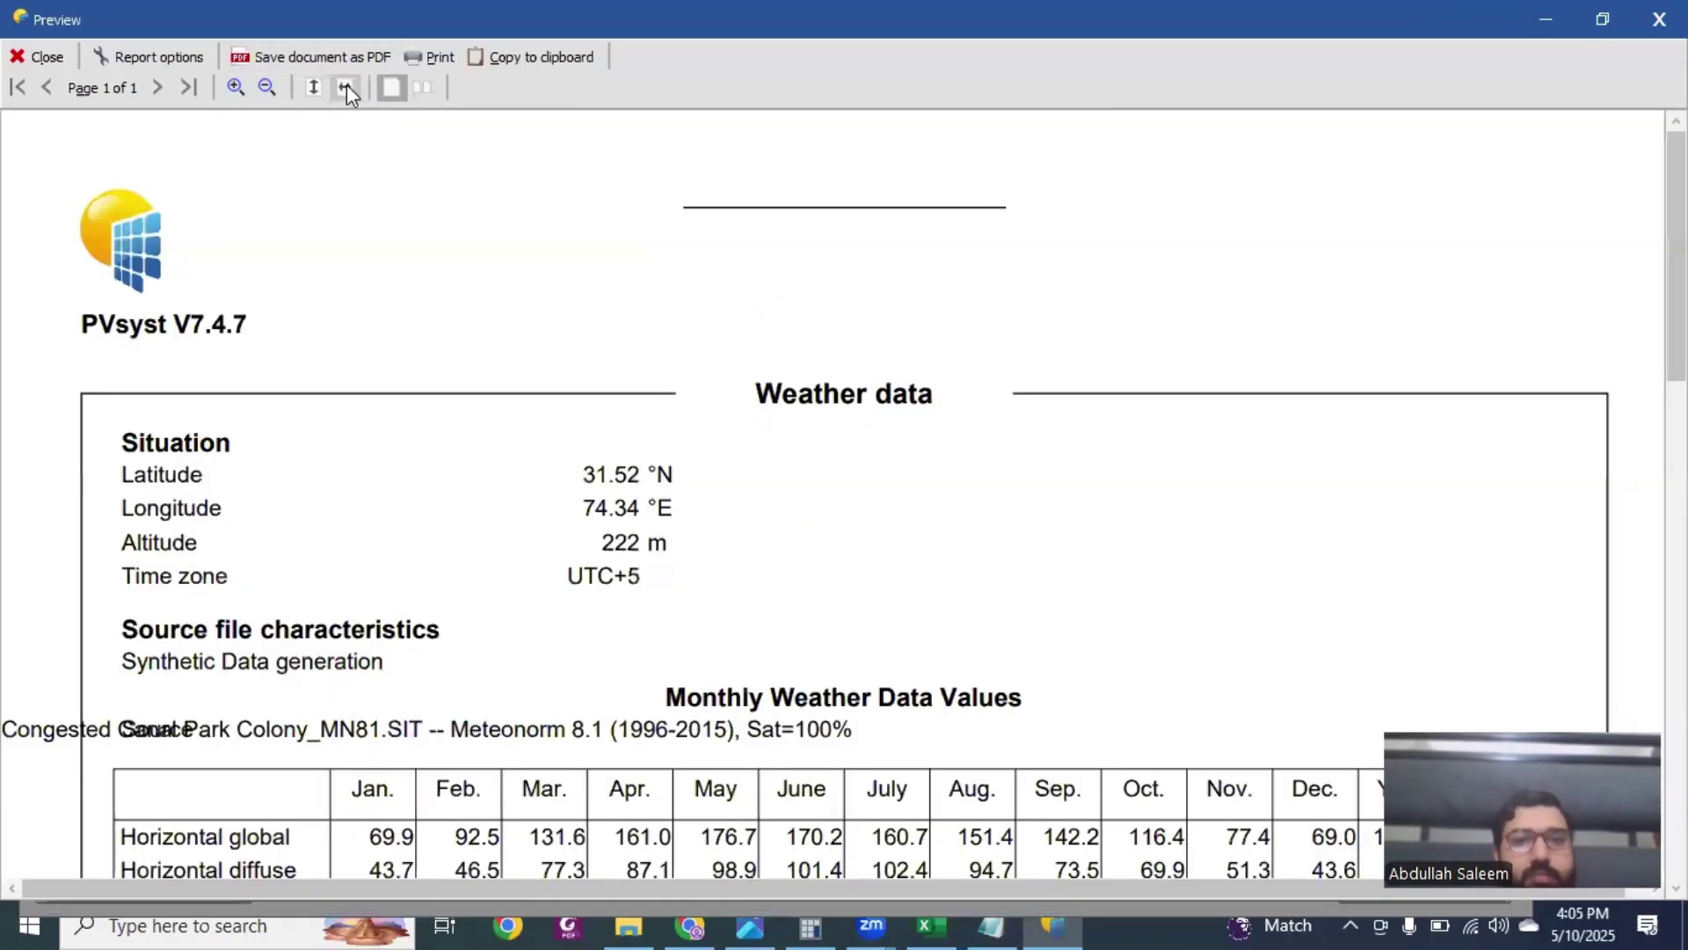
pyautogui.scroll(-3, 501, 180)
pyautogui.scroll(-3, 507, 181)
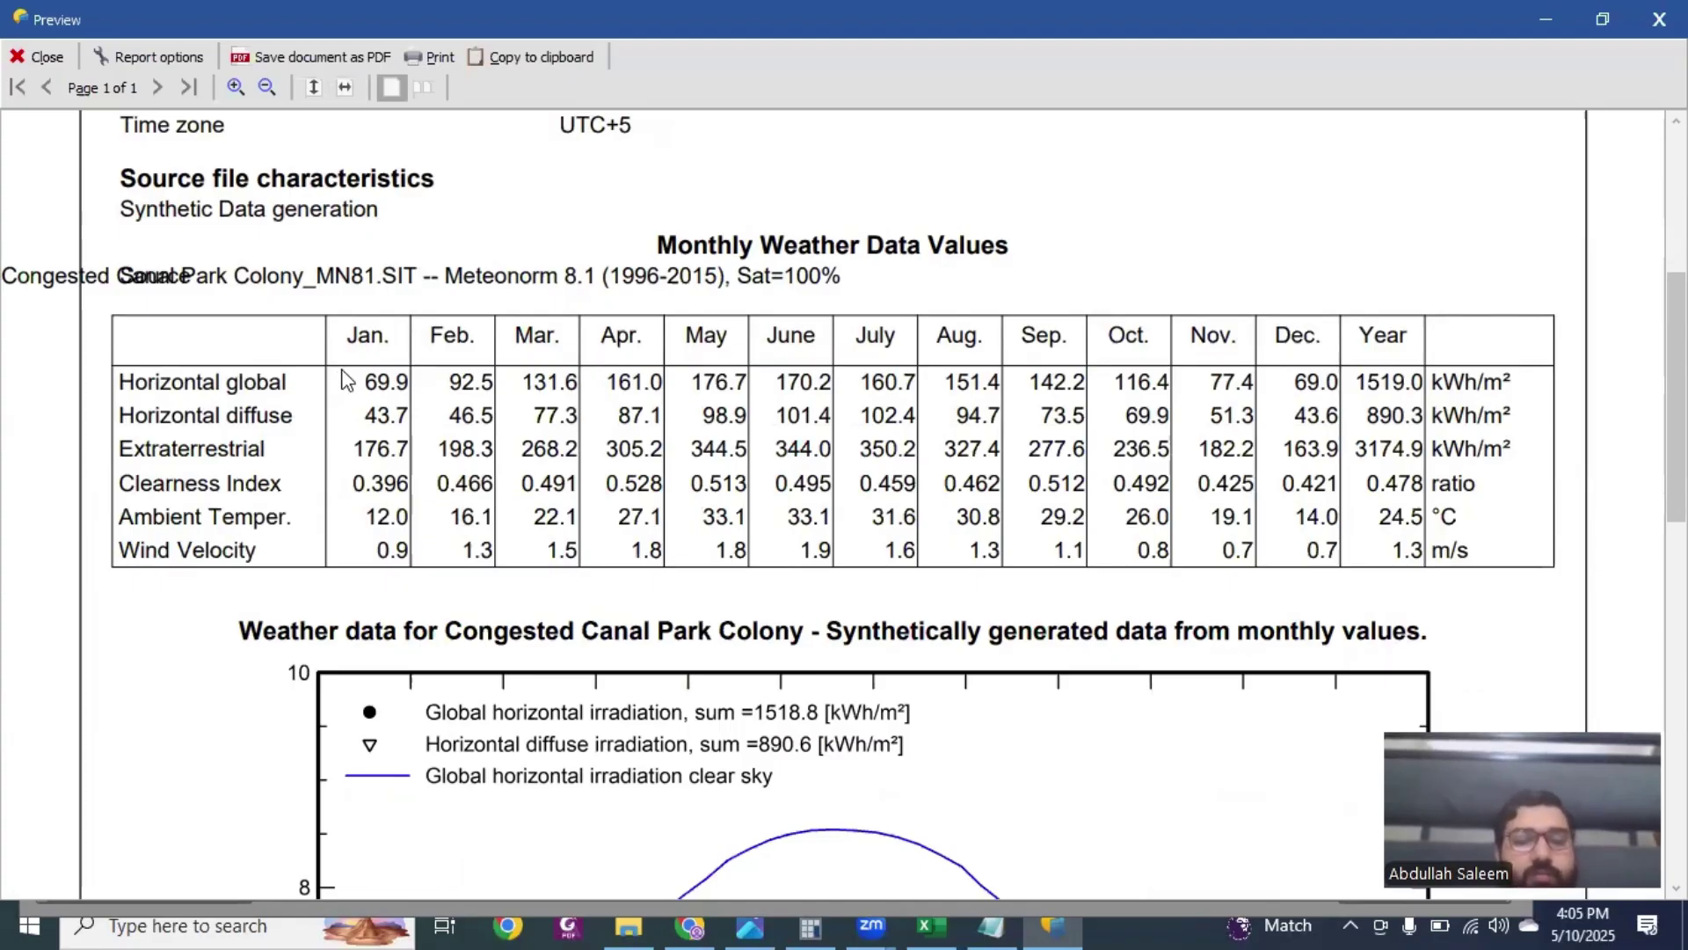
pyautogui.scroll(-2, 347, 380)
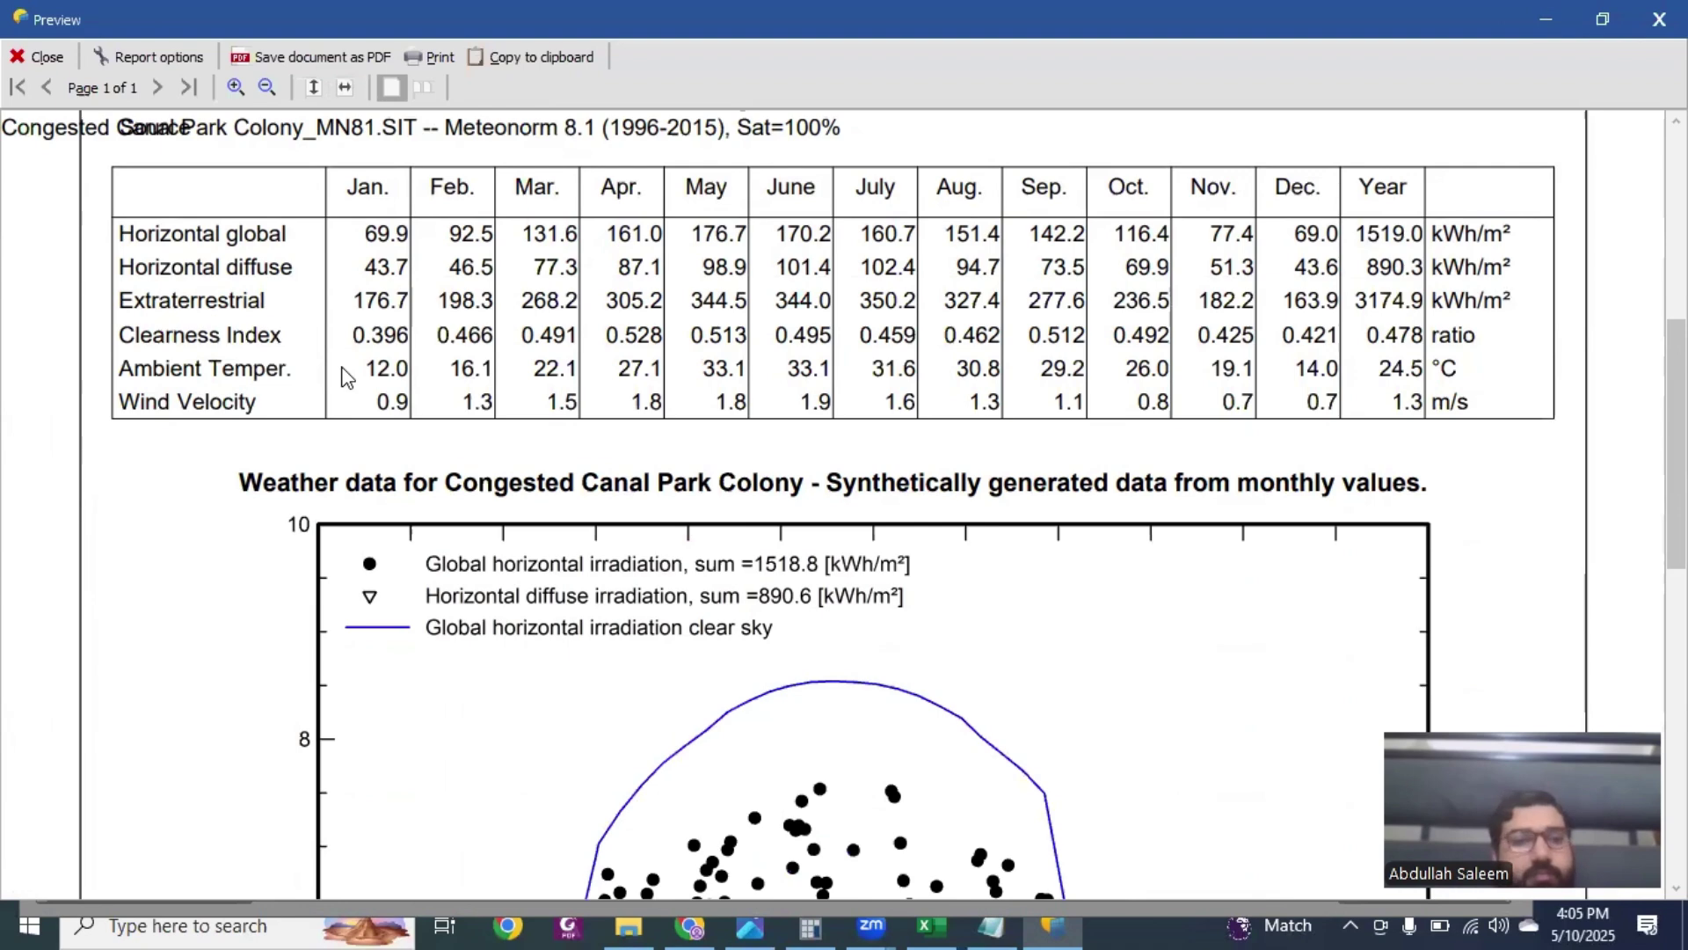
pyautogui.scroll(-2, 347, 379)
pyautogui.scroll(-2, 349, 373)
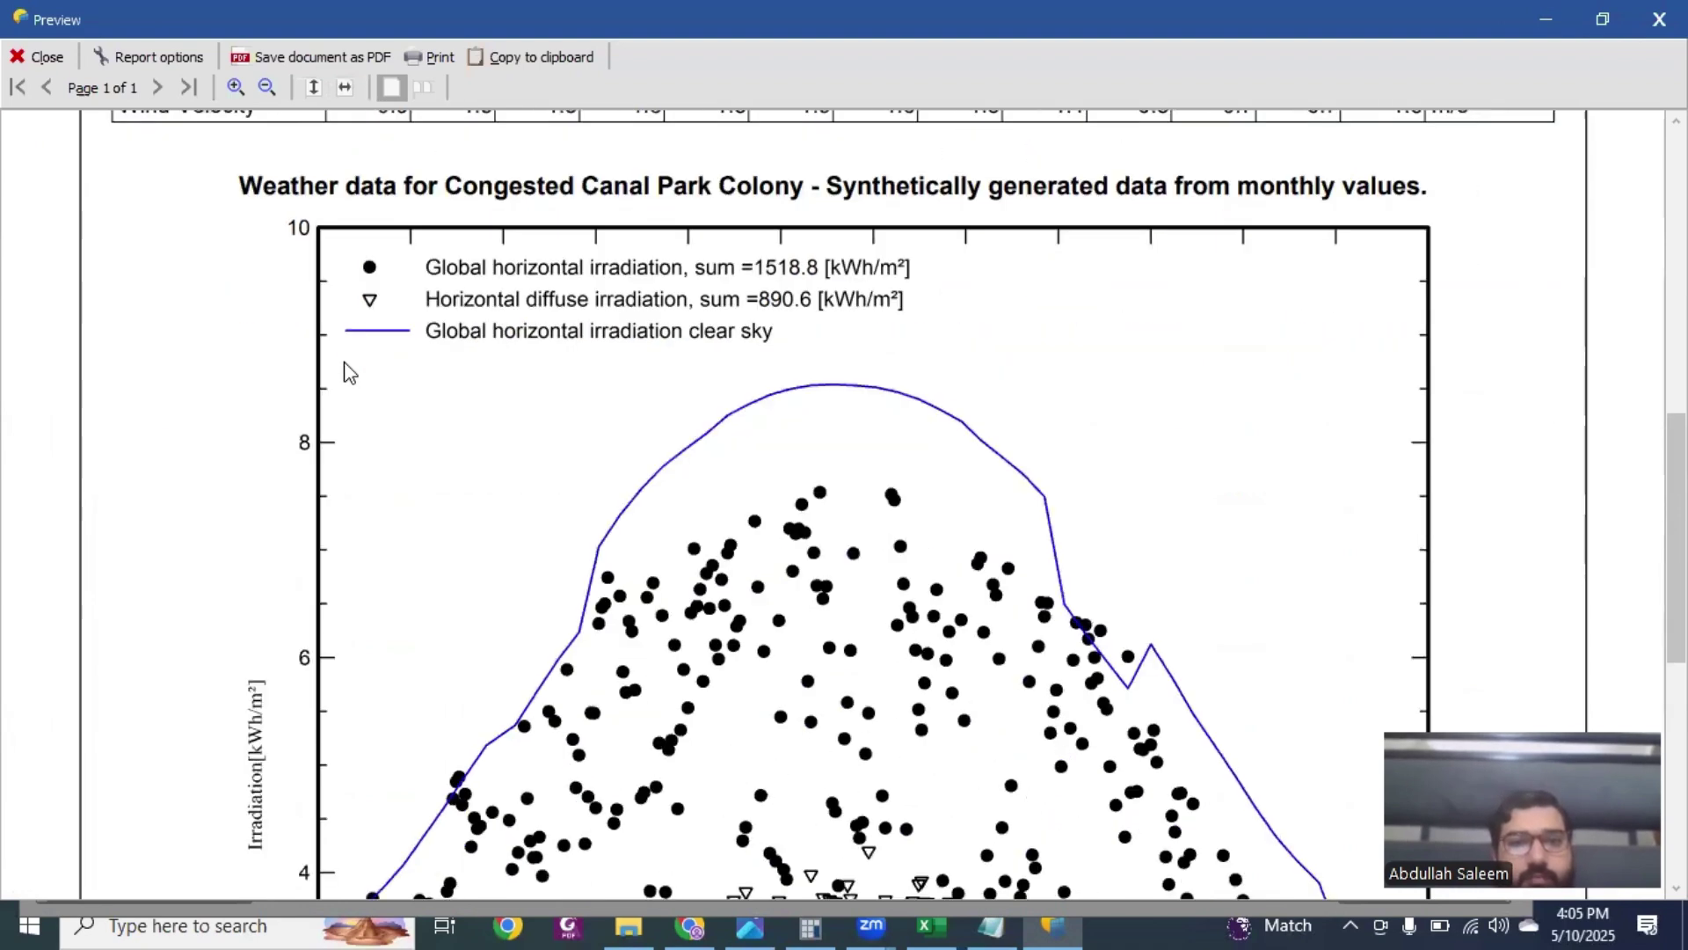
pyautogui.scroll(2, 345, 370)
pyautogui.scroll(-4, 346, 367)
pyautogui.scroll(-2, 345, 369)
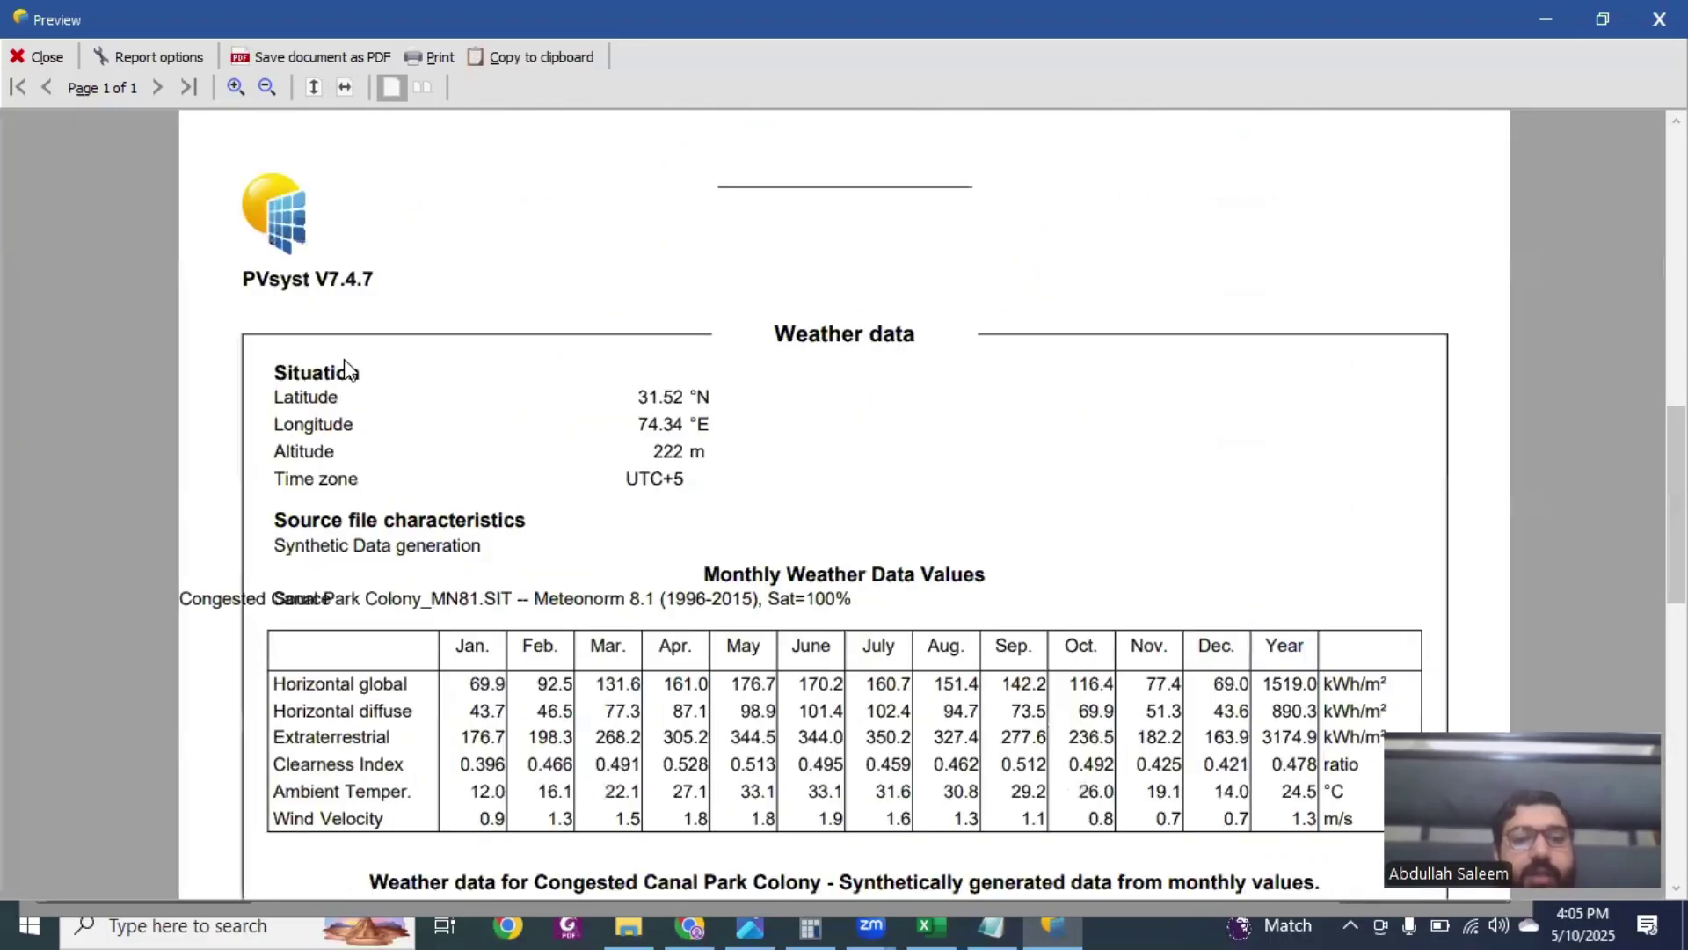
pyautogui.scroll(-10, 346, 370)
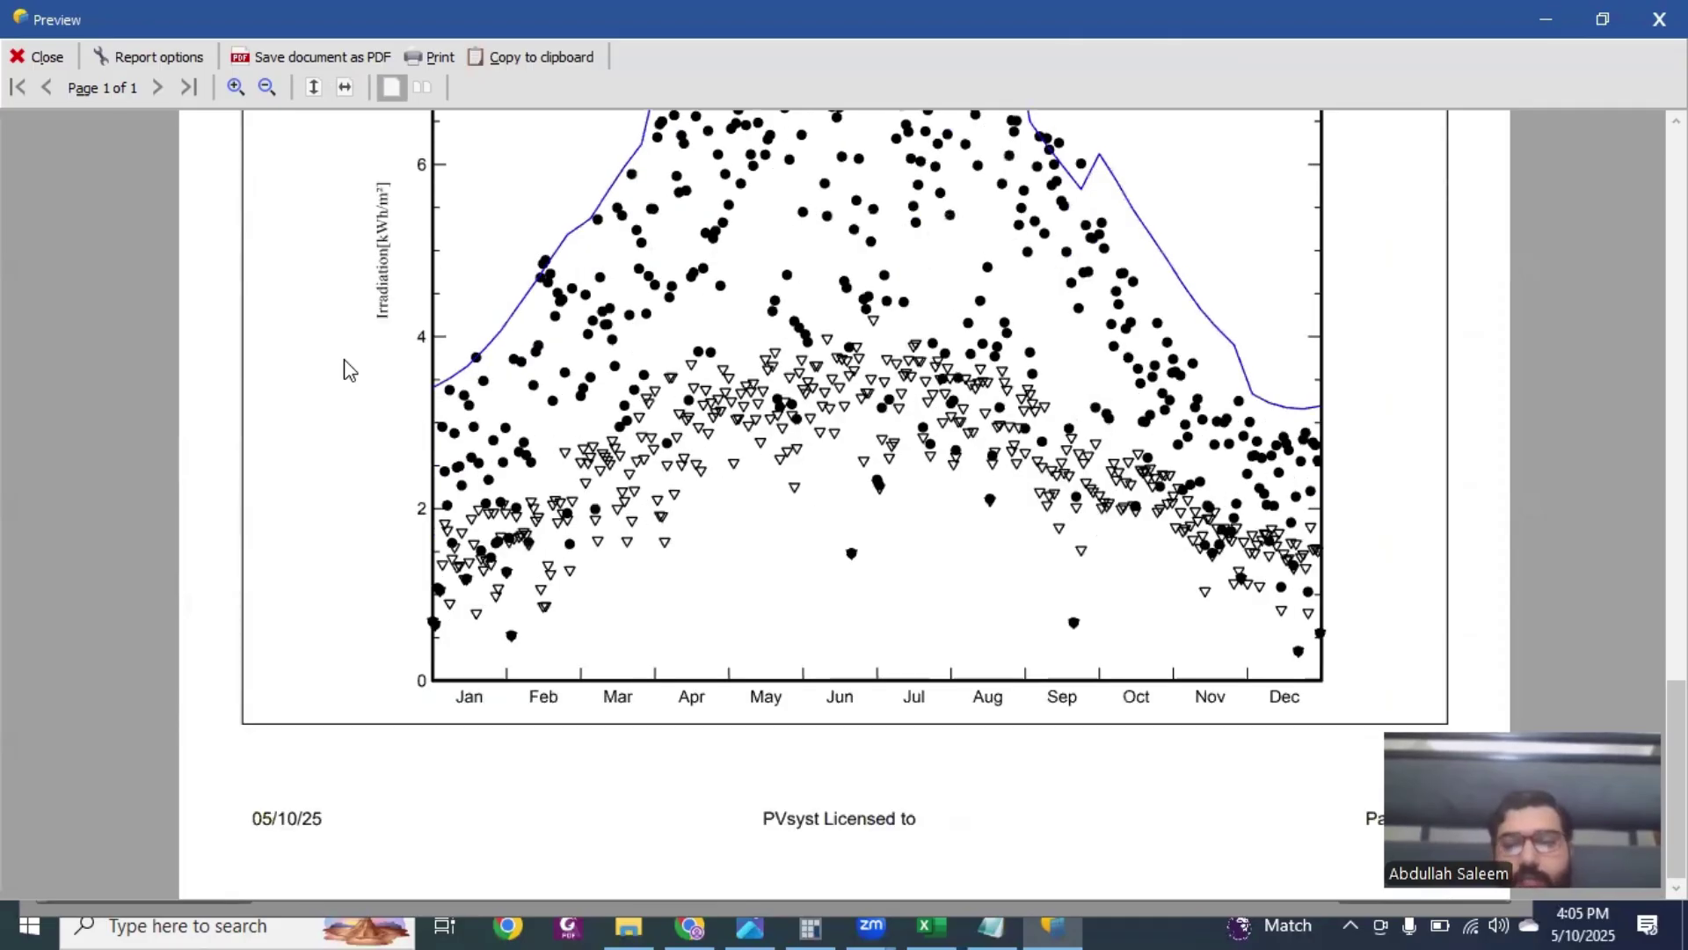
pyautogui.scroll(12, 350, 370)
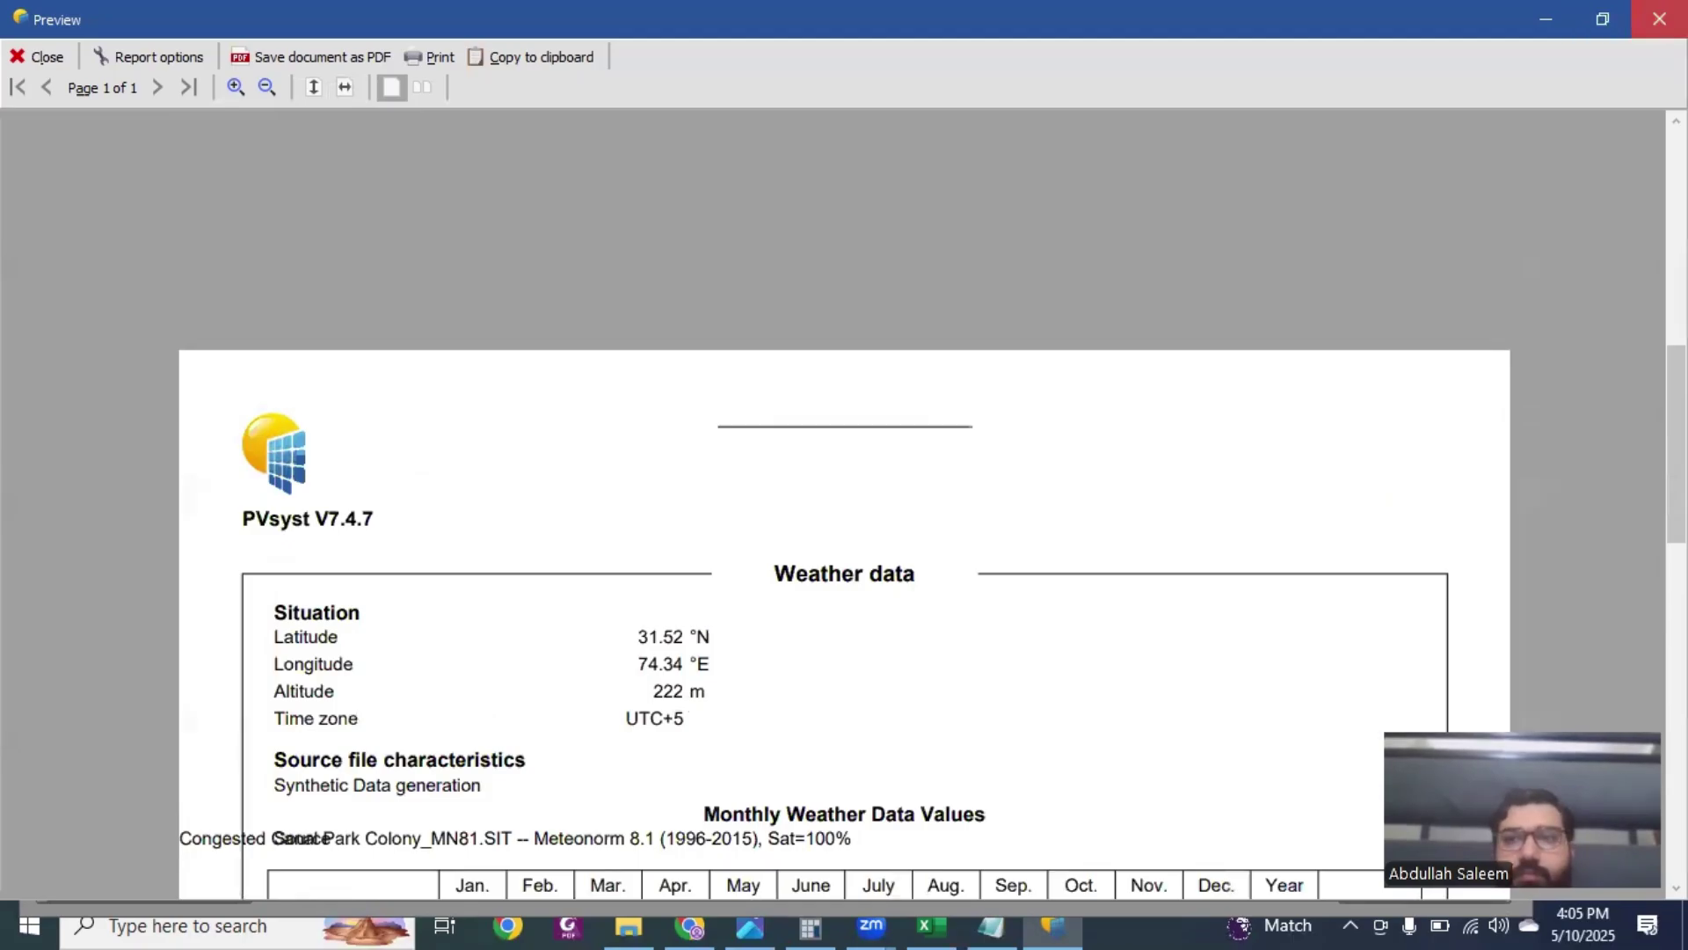
pyautogui.click(1659, 18)
pyautogui.click(1374, 847)
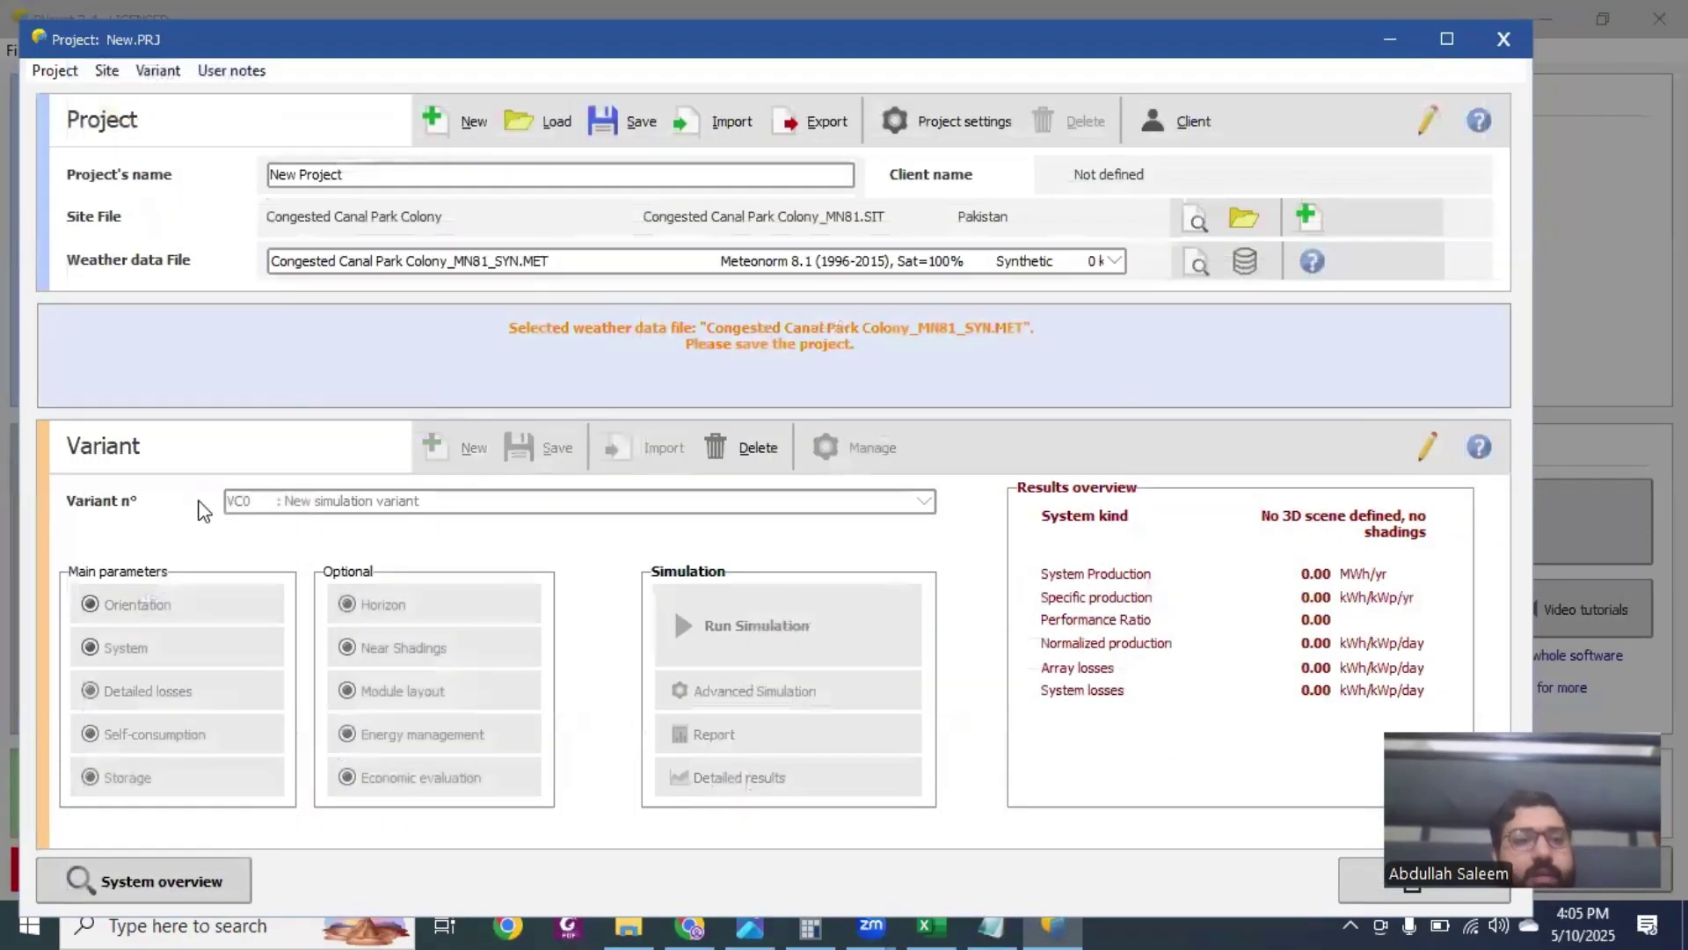
# Step: Name the project "1000 kWp (Ground Mount PV System)" and save it as 1000 kWp _Ground Mount PV System__Project
pyautogui.moveTo(454, 185); pyautogui.dragTo(109, 199)
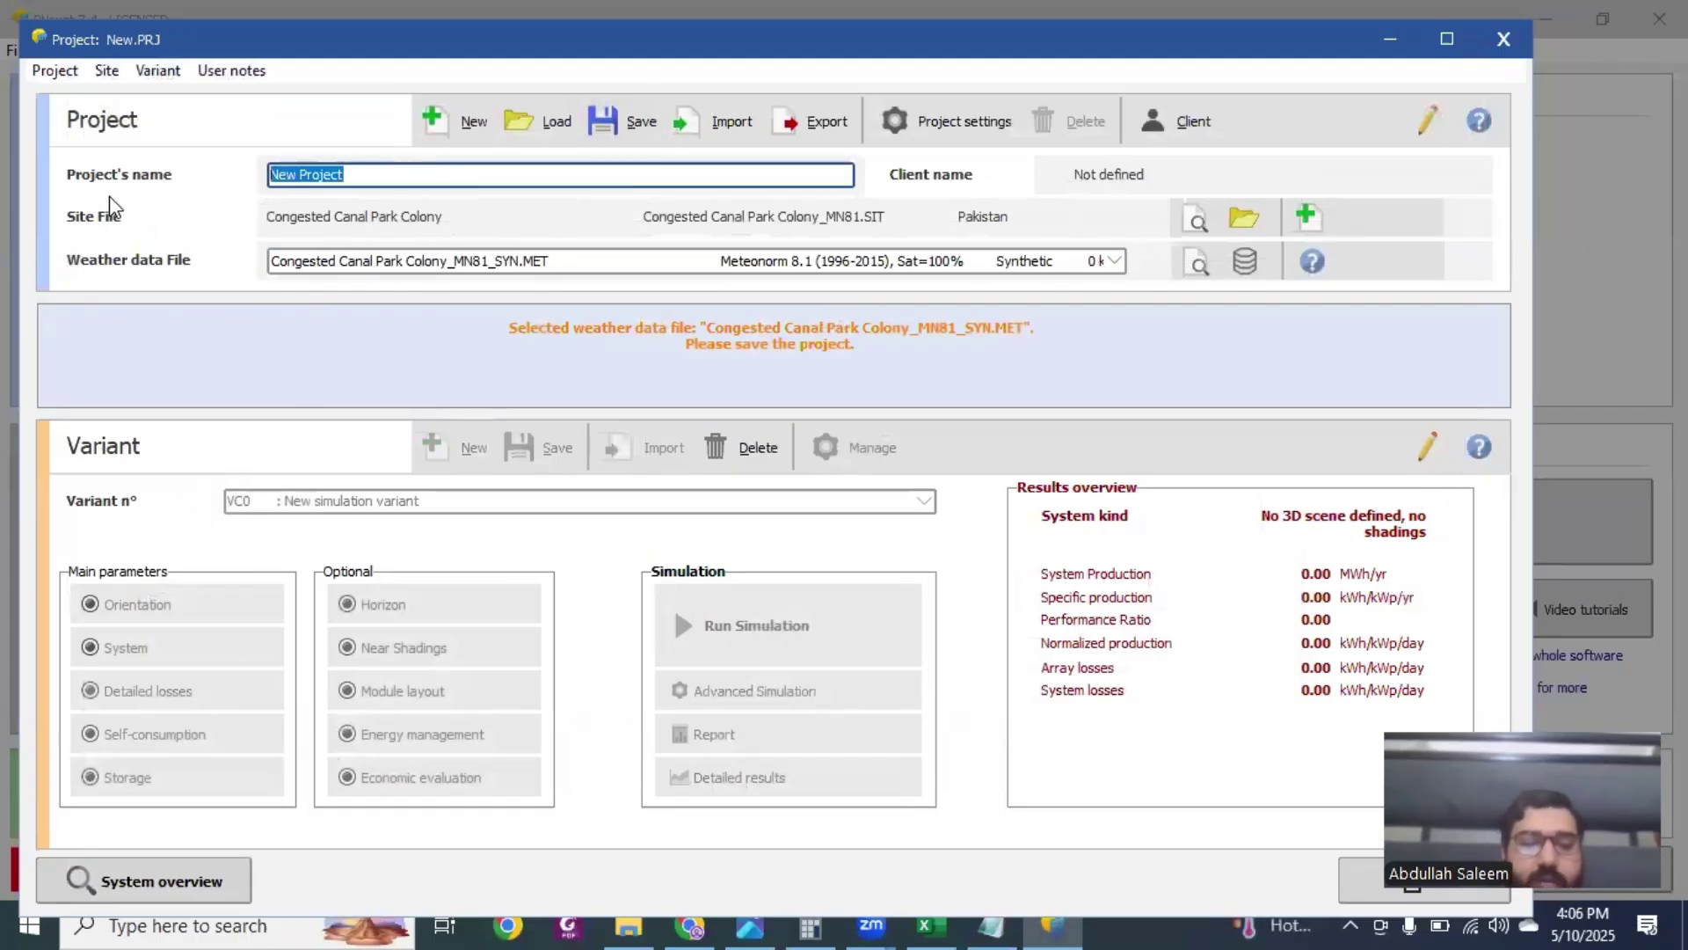
pyautogui.write('1000 ')
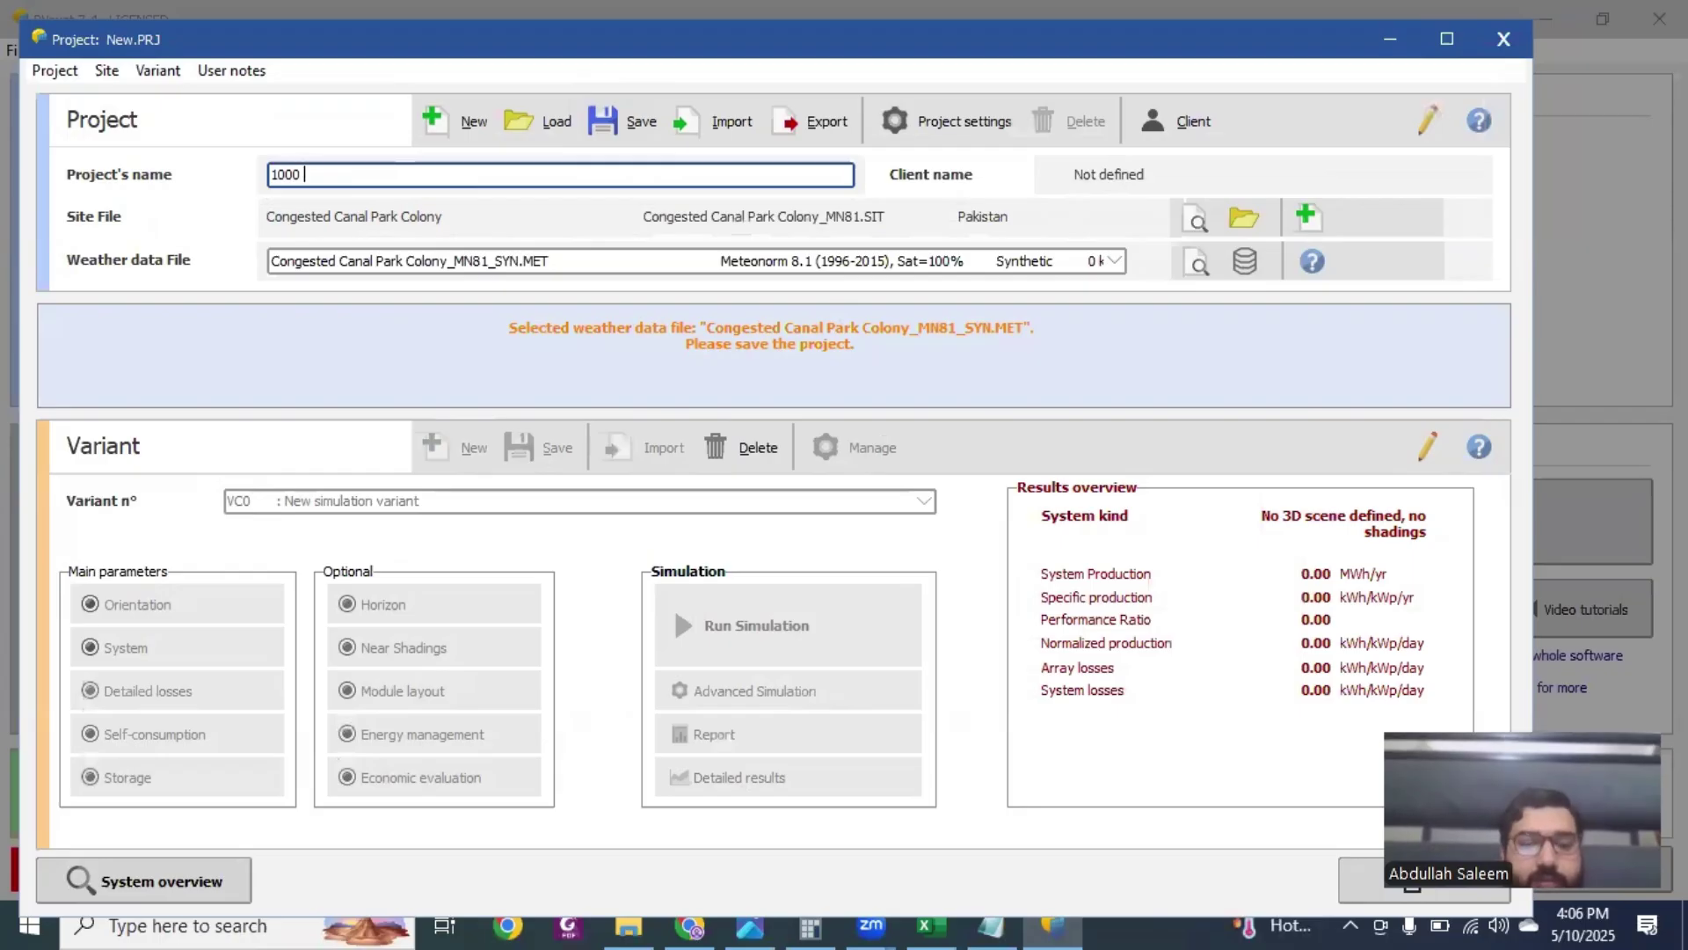
pyautogui.write('kWp ')
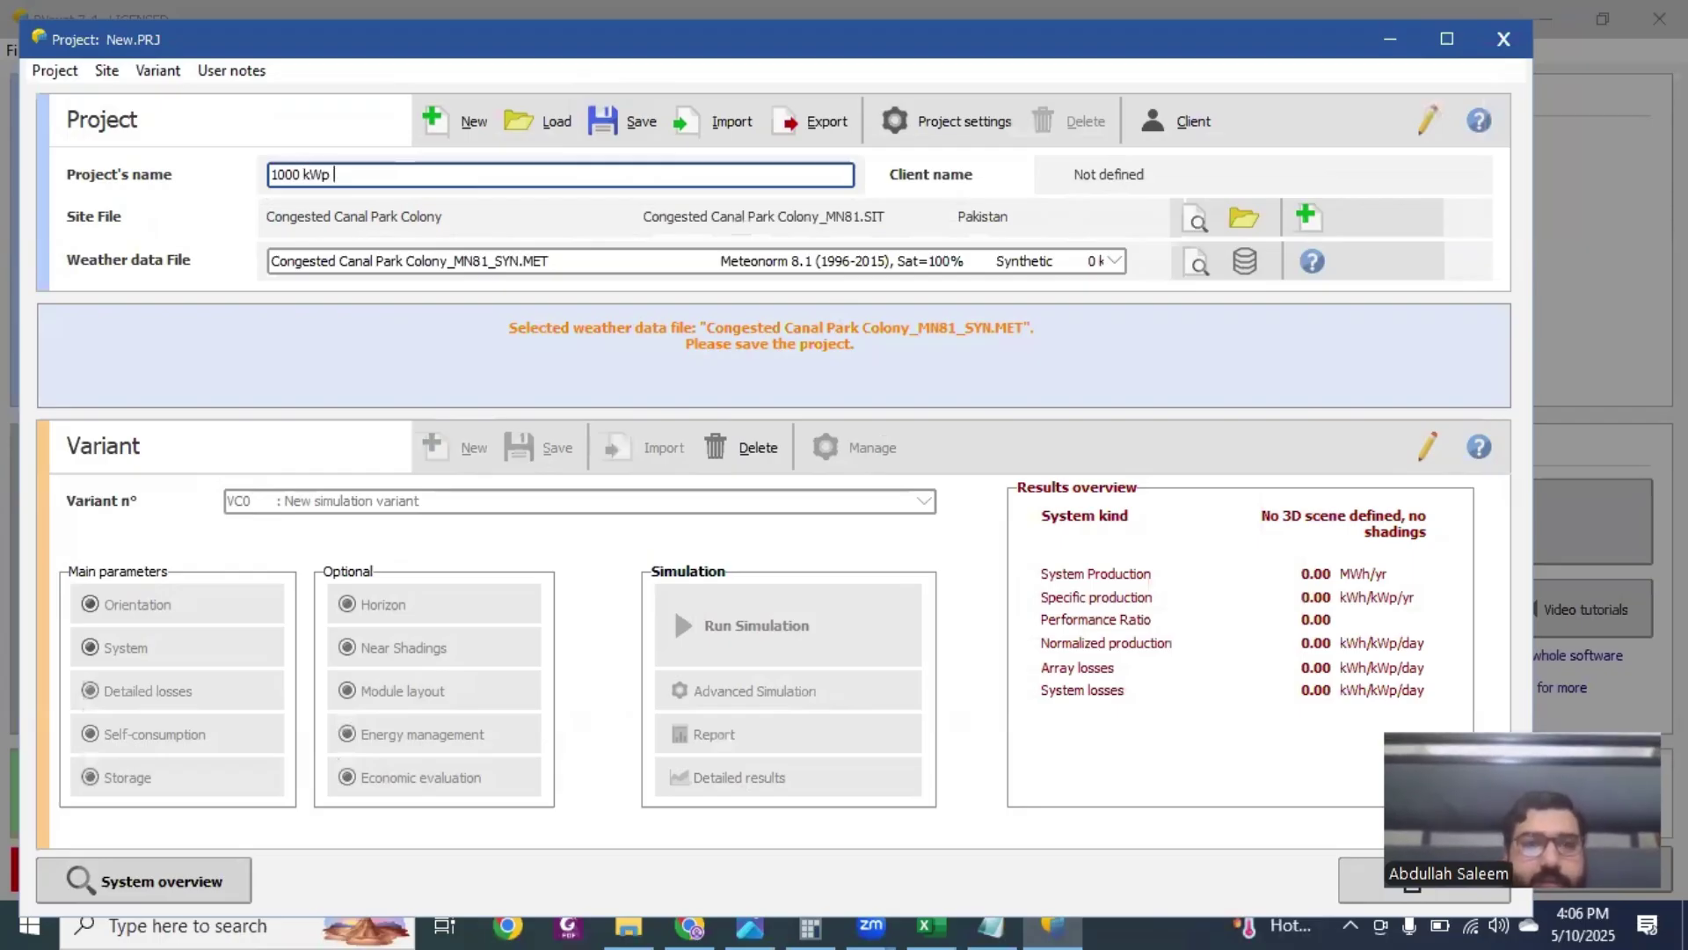
pyautogui.write('(Go')
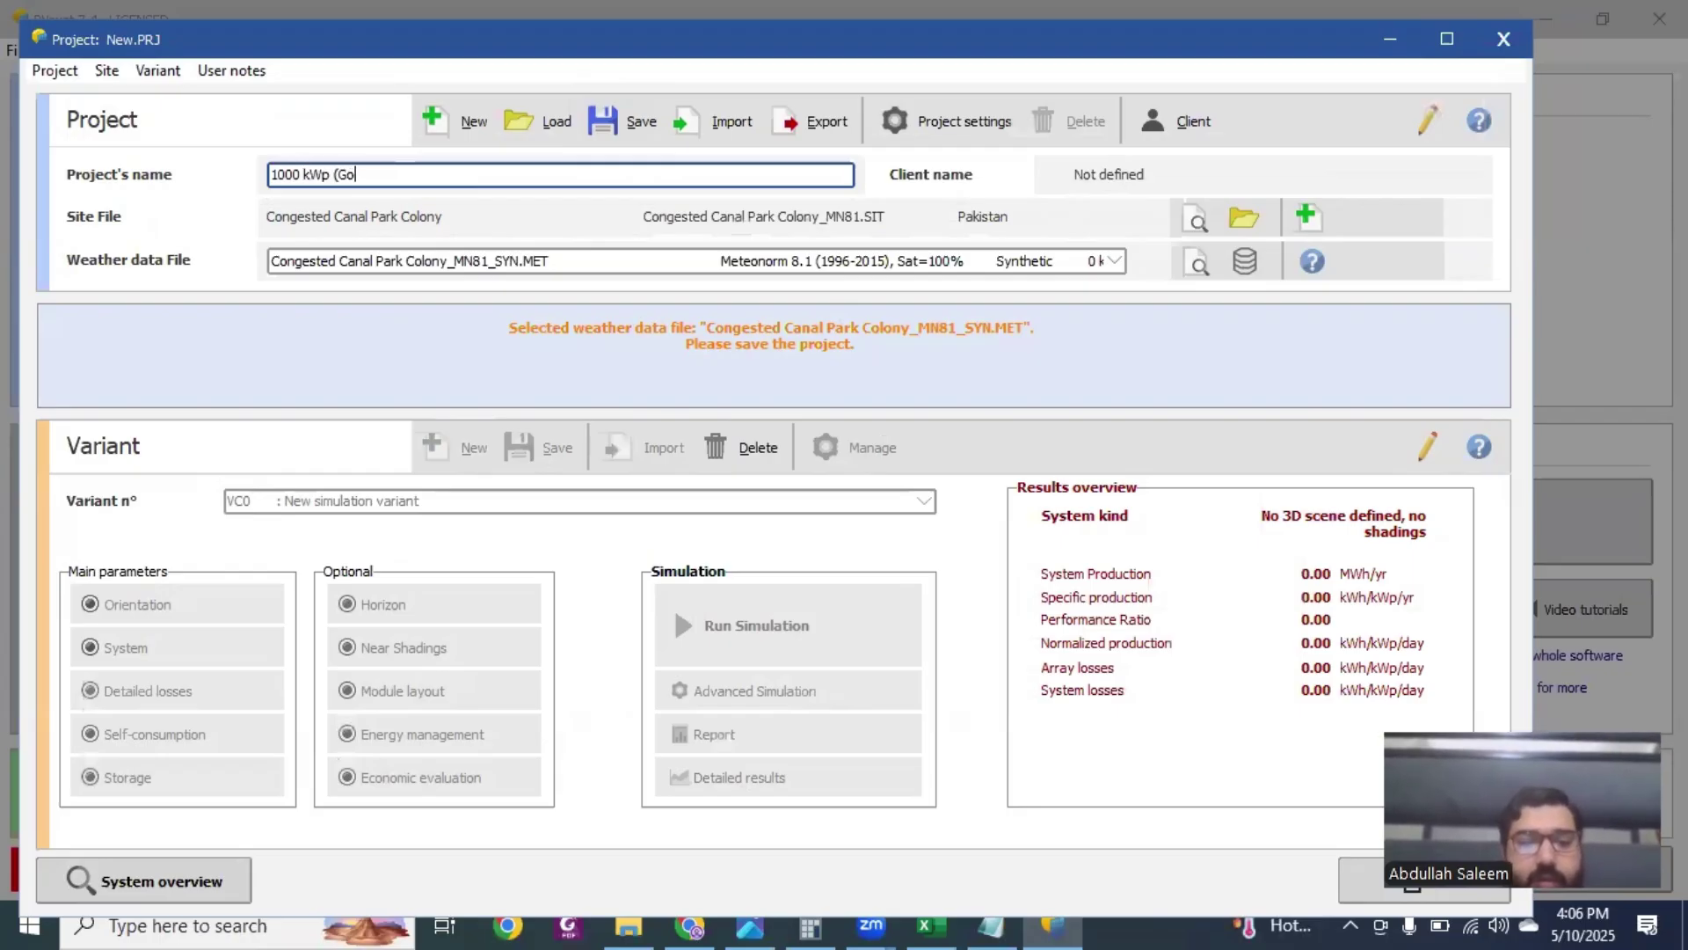
pyautogui.press('BackSpace')
pyautogui.write('roun')
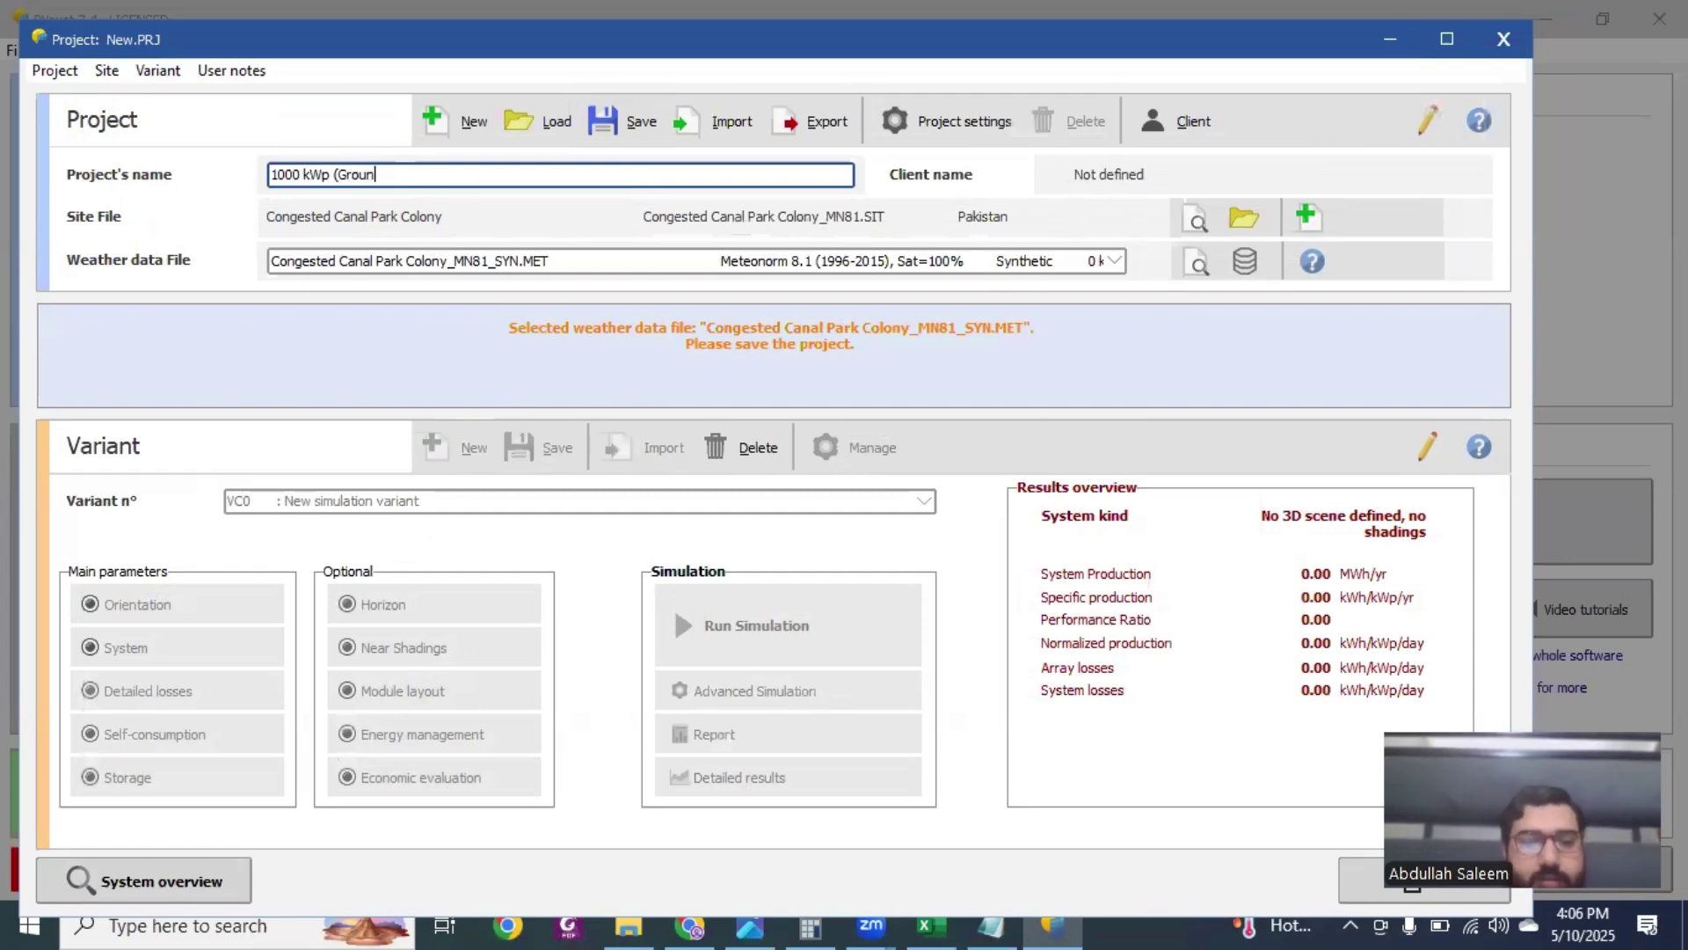
pyautogui.write('d Mount ')
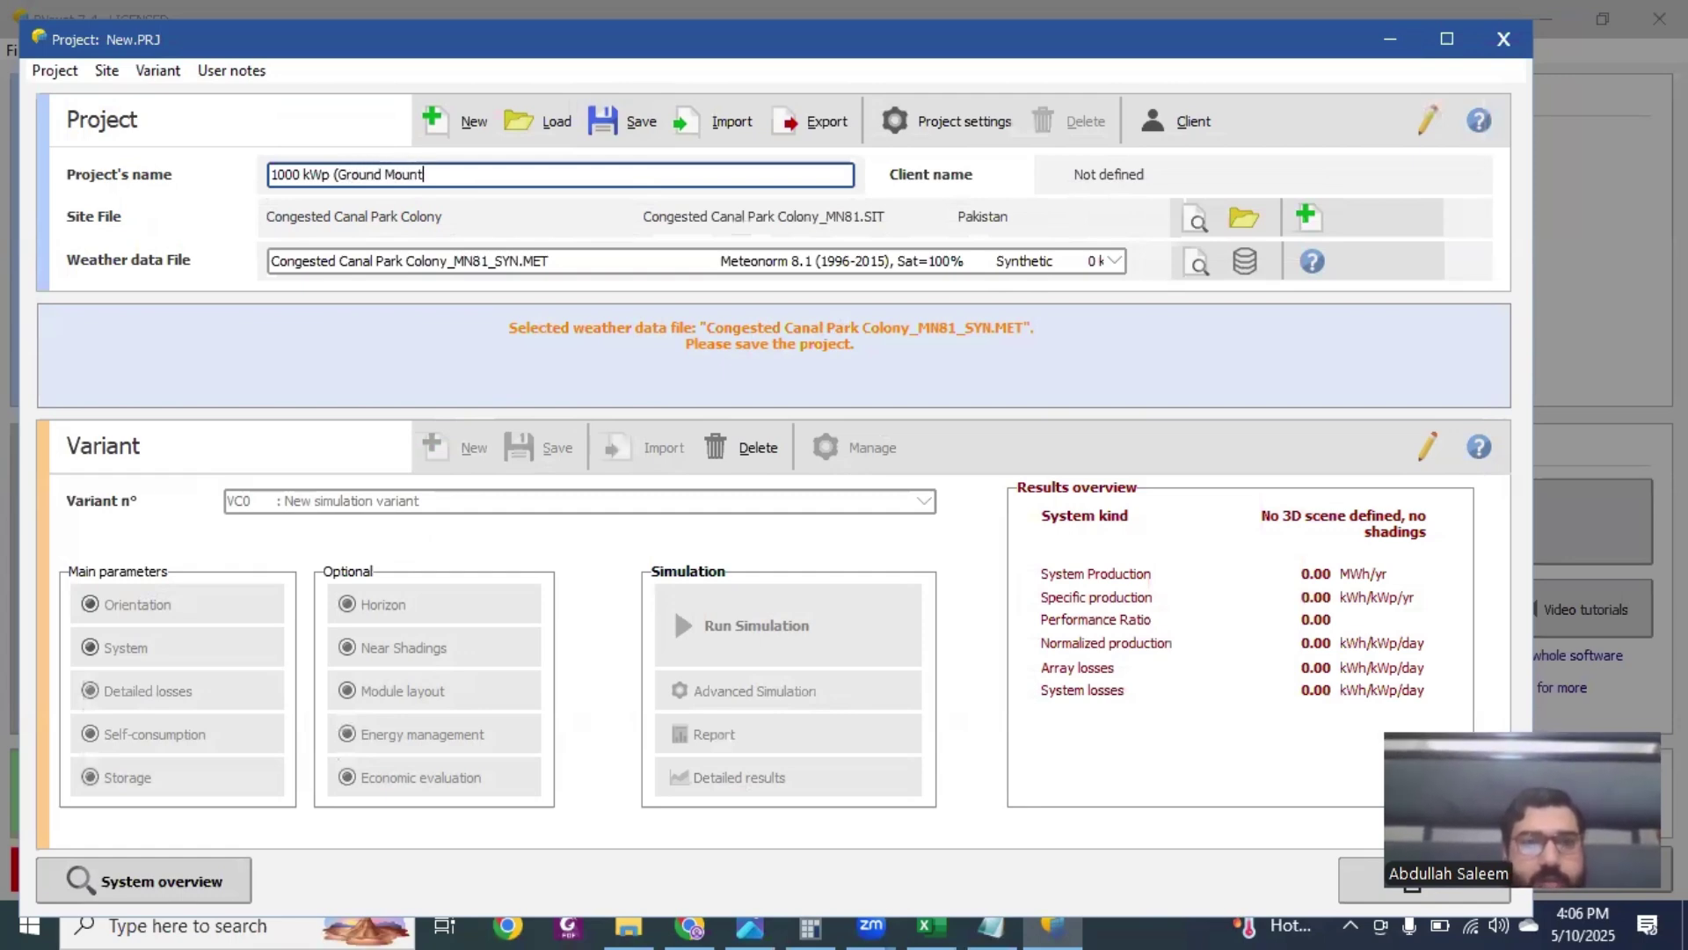
pyautogui.write('PV')
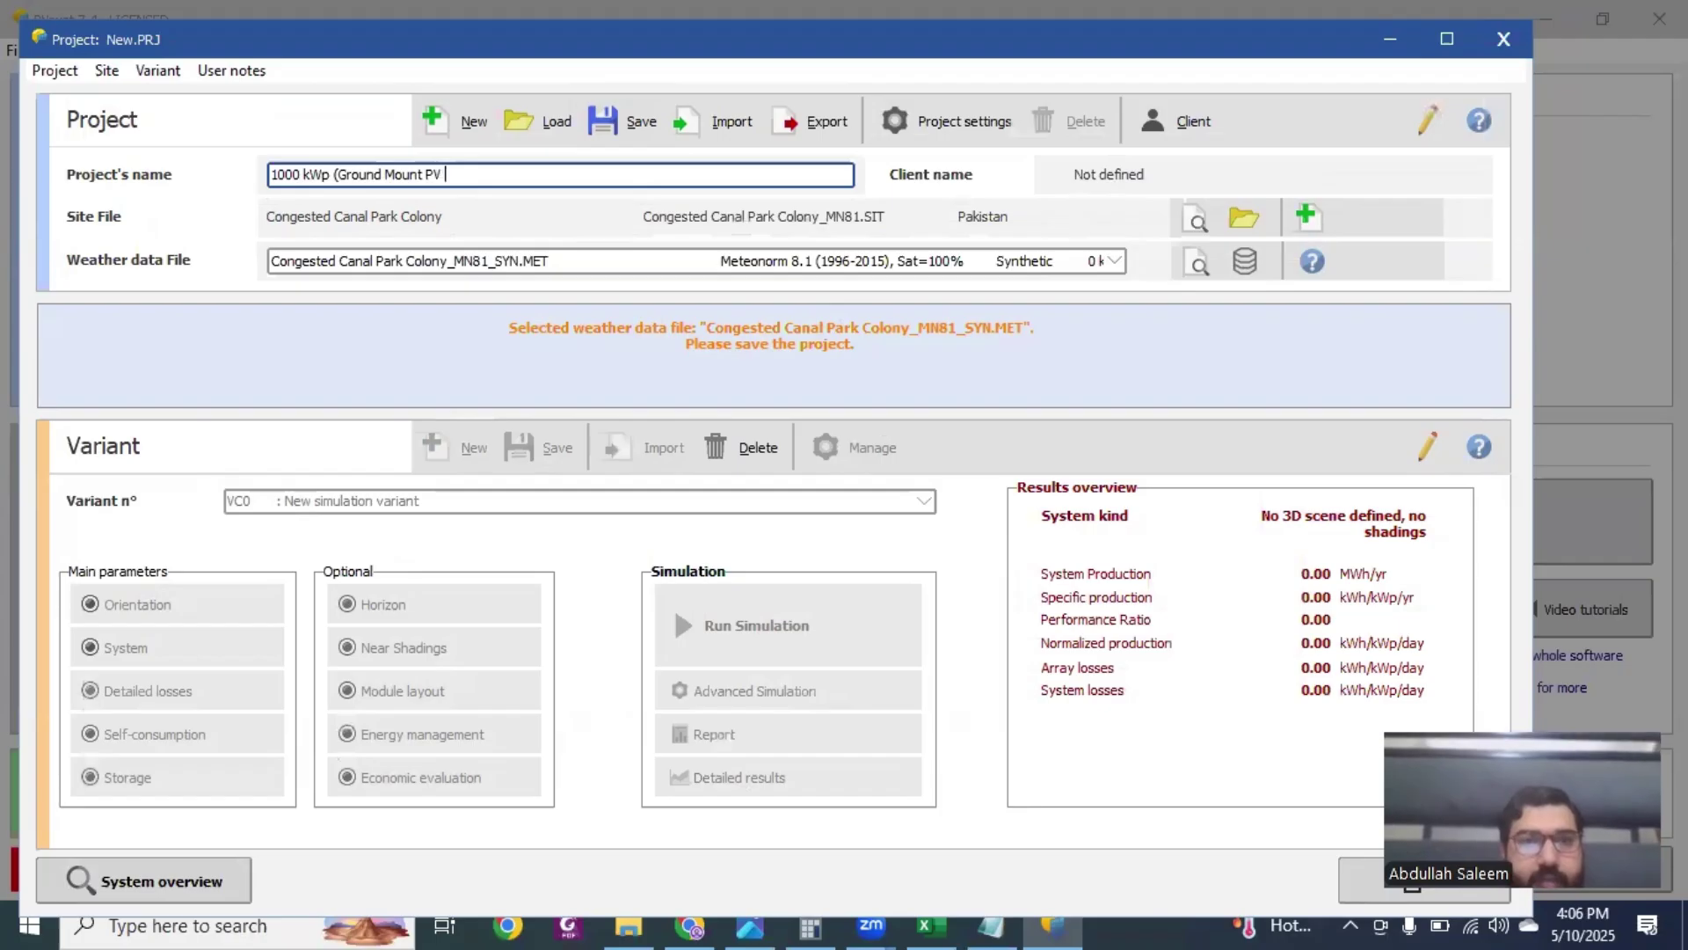
pyautogui.hotkey('ctrl', 's')
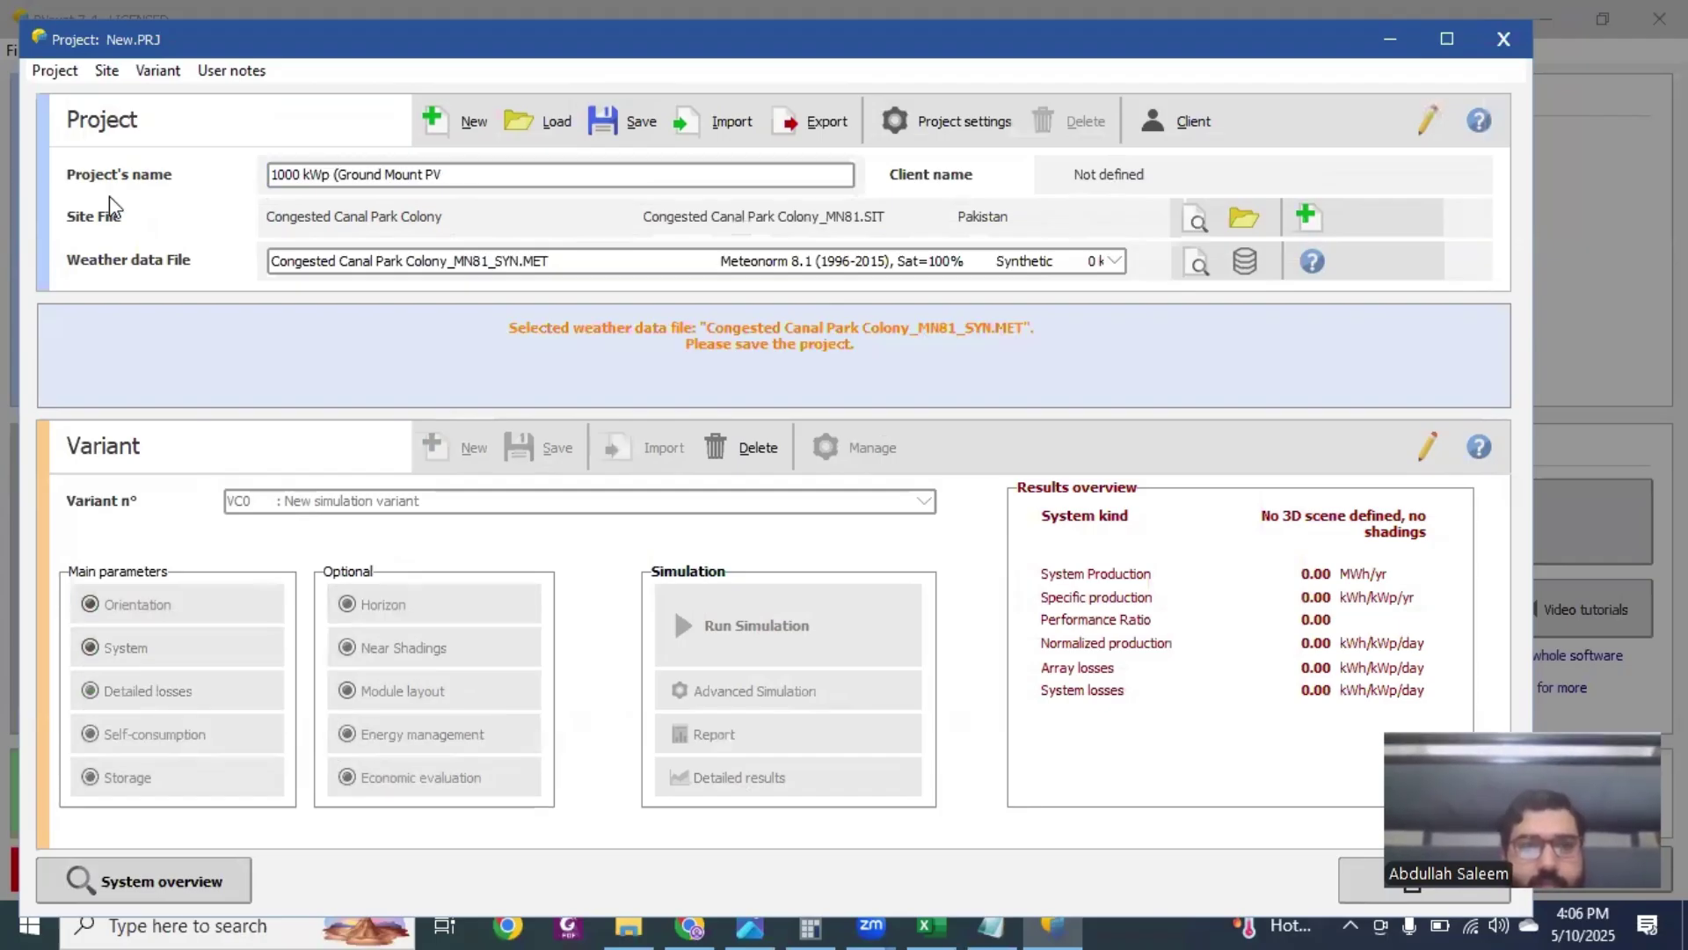
pyautogui.click(508, 177)
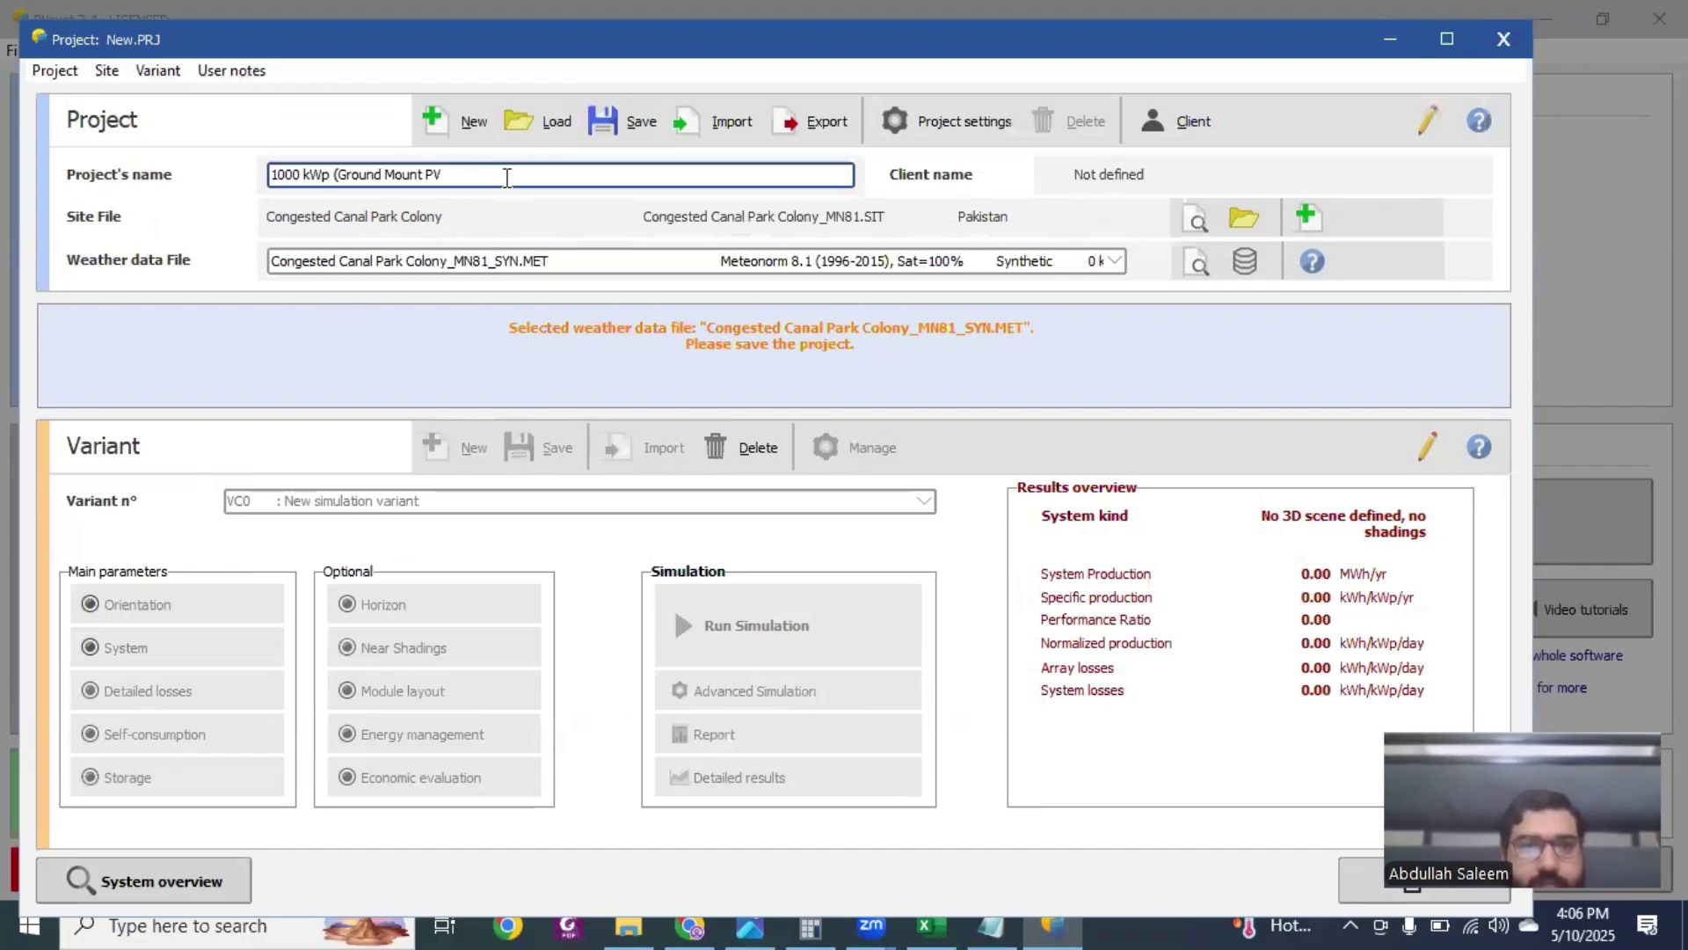
pyautogui.write('System)')
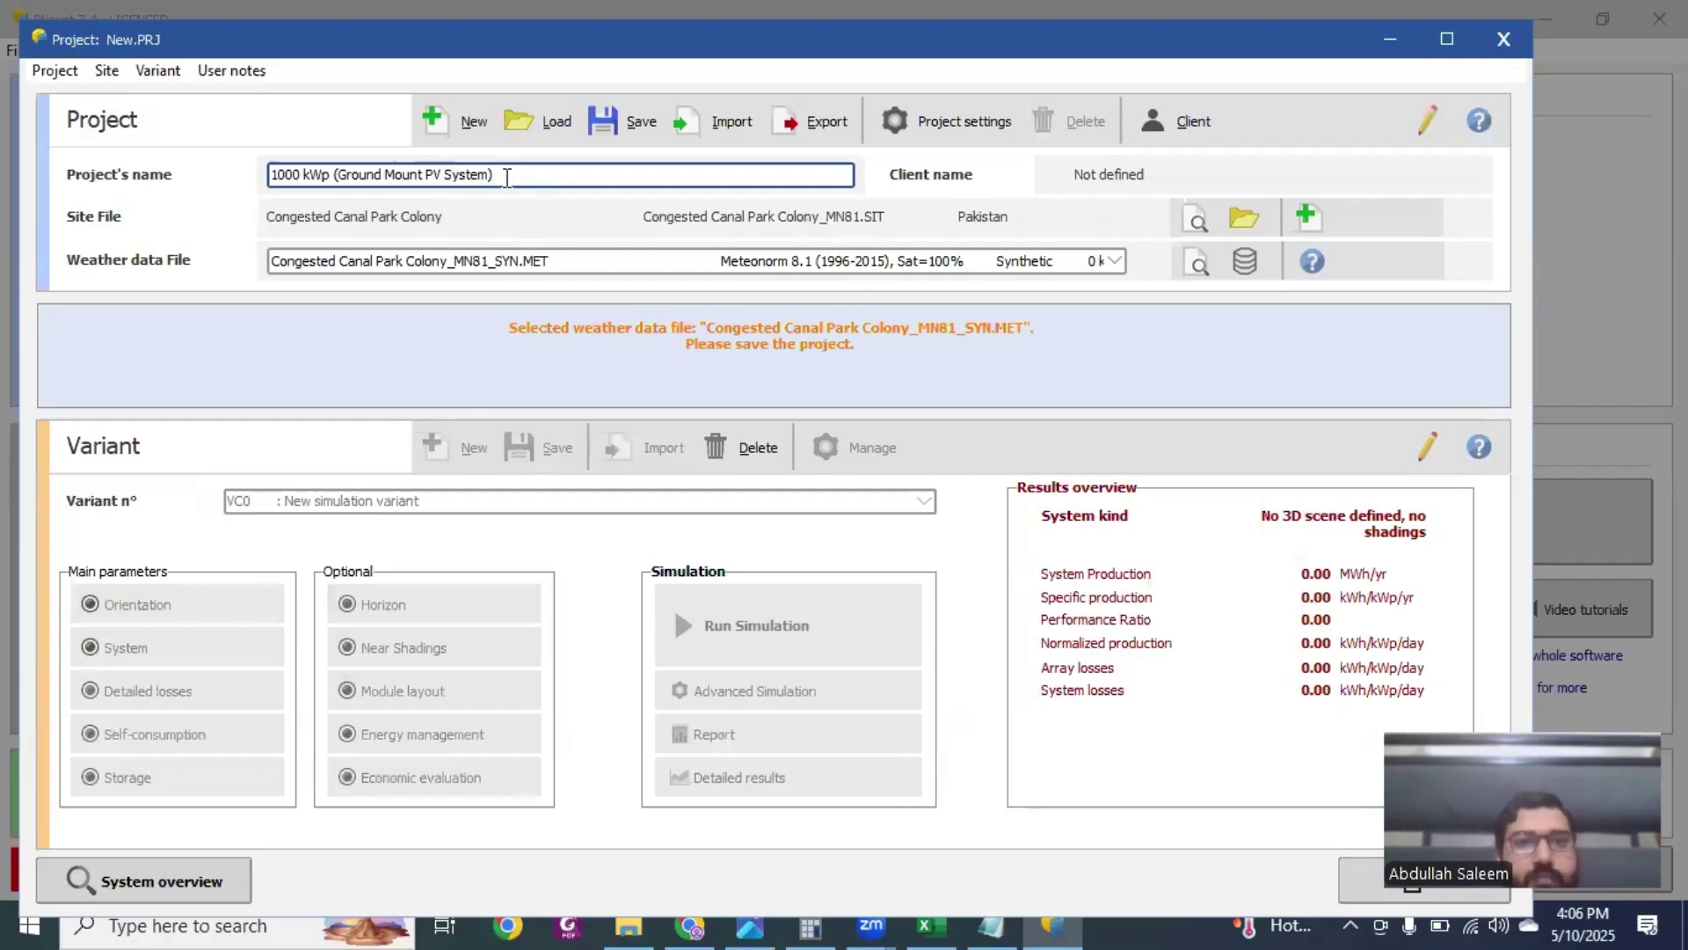
pyautogui.click(622, 121)
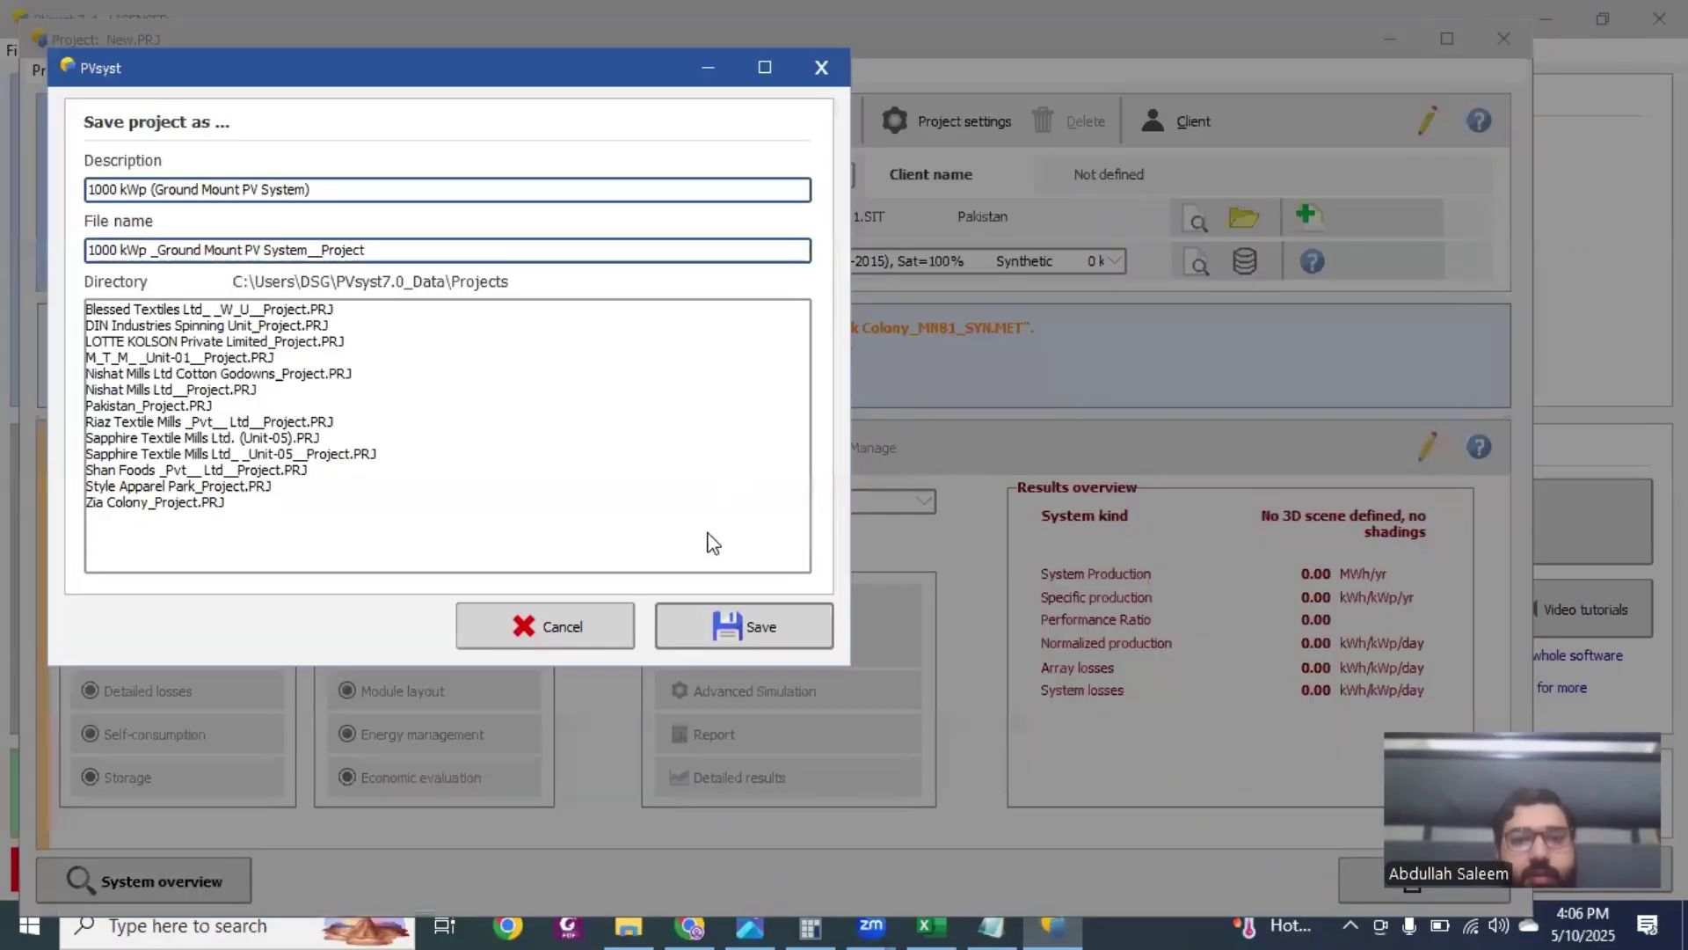
pyautogui.click(727, 626)
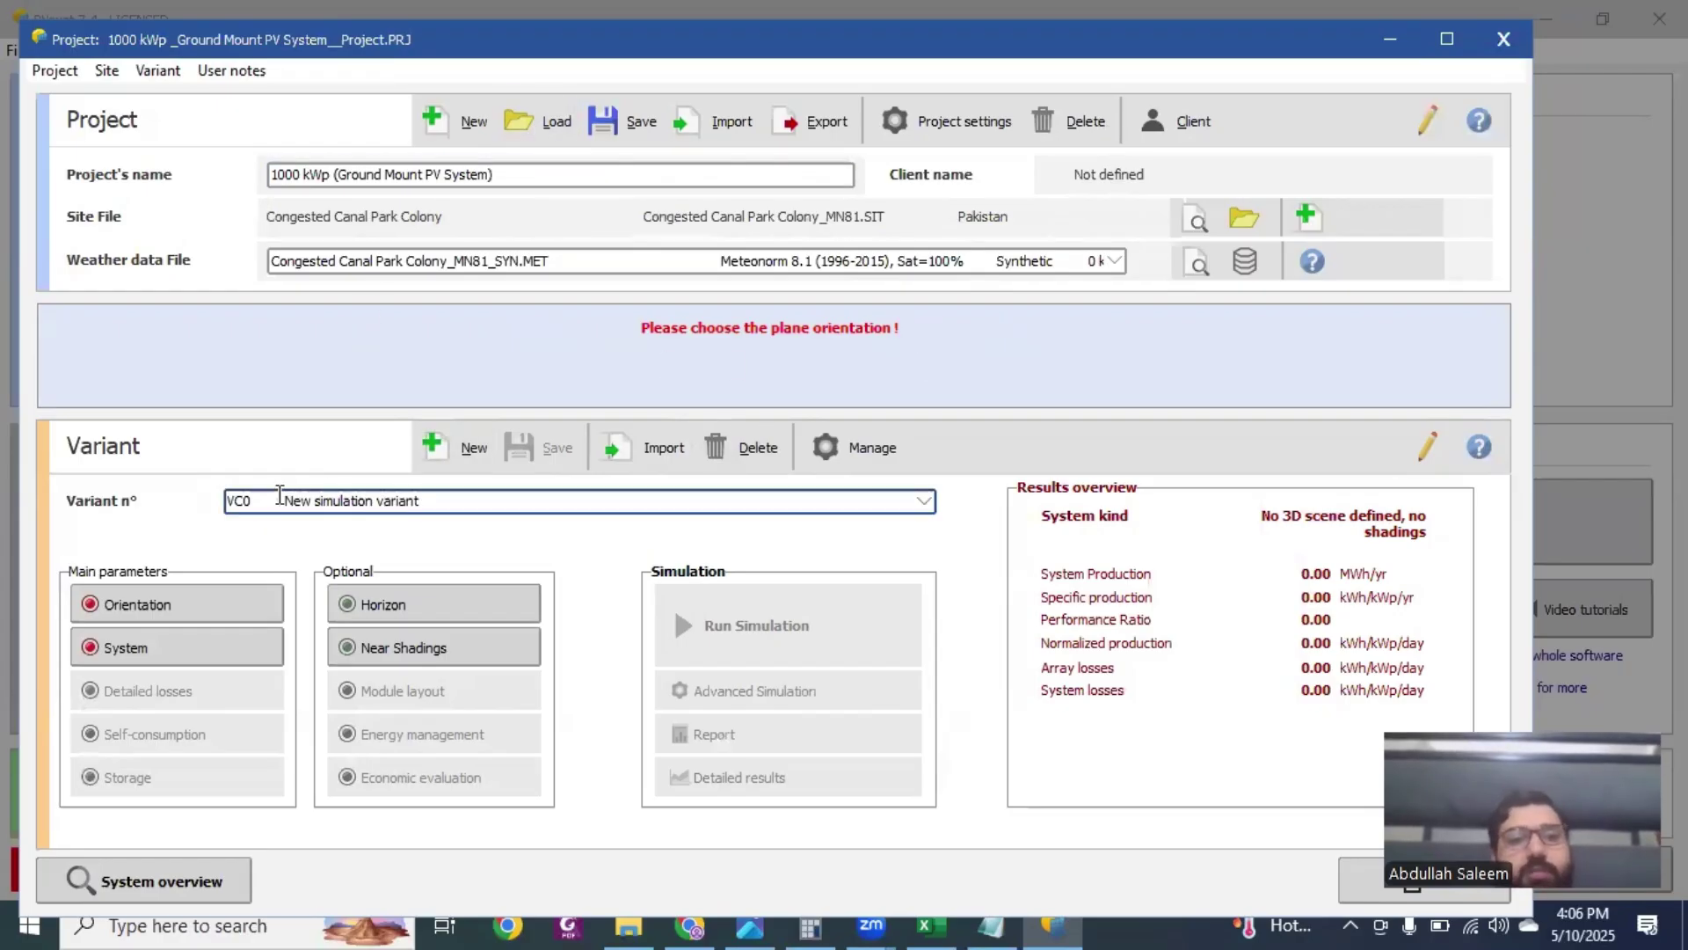
# Step: Open the variant's orientation settings and set the fixed tilted plane's tilt to 24°
pyautogui.click(198, 609)
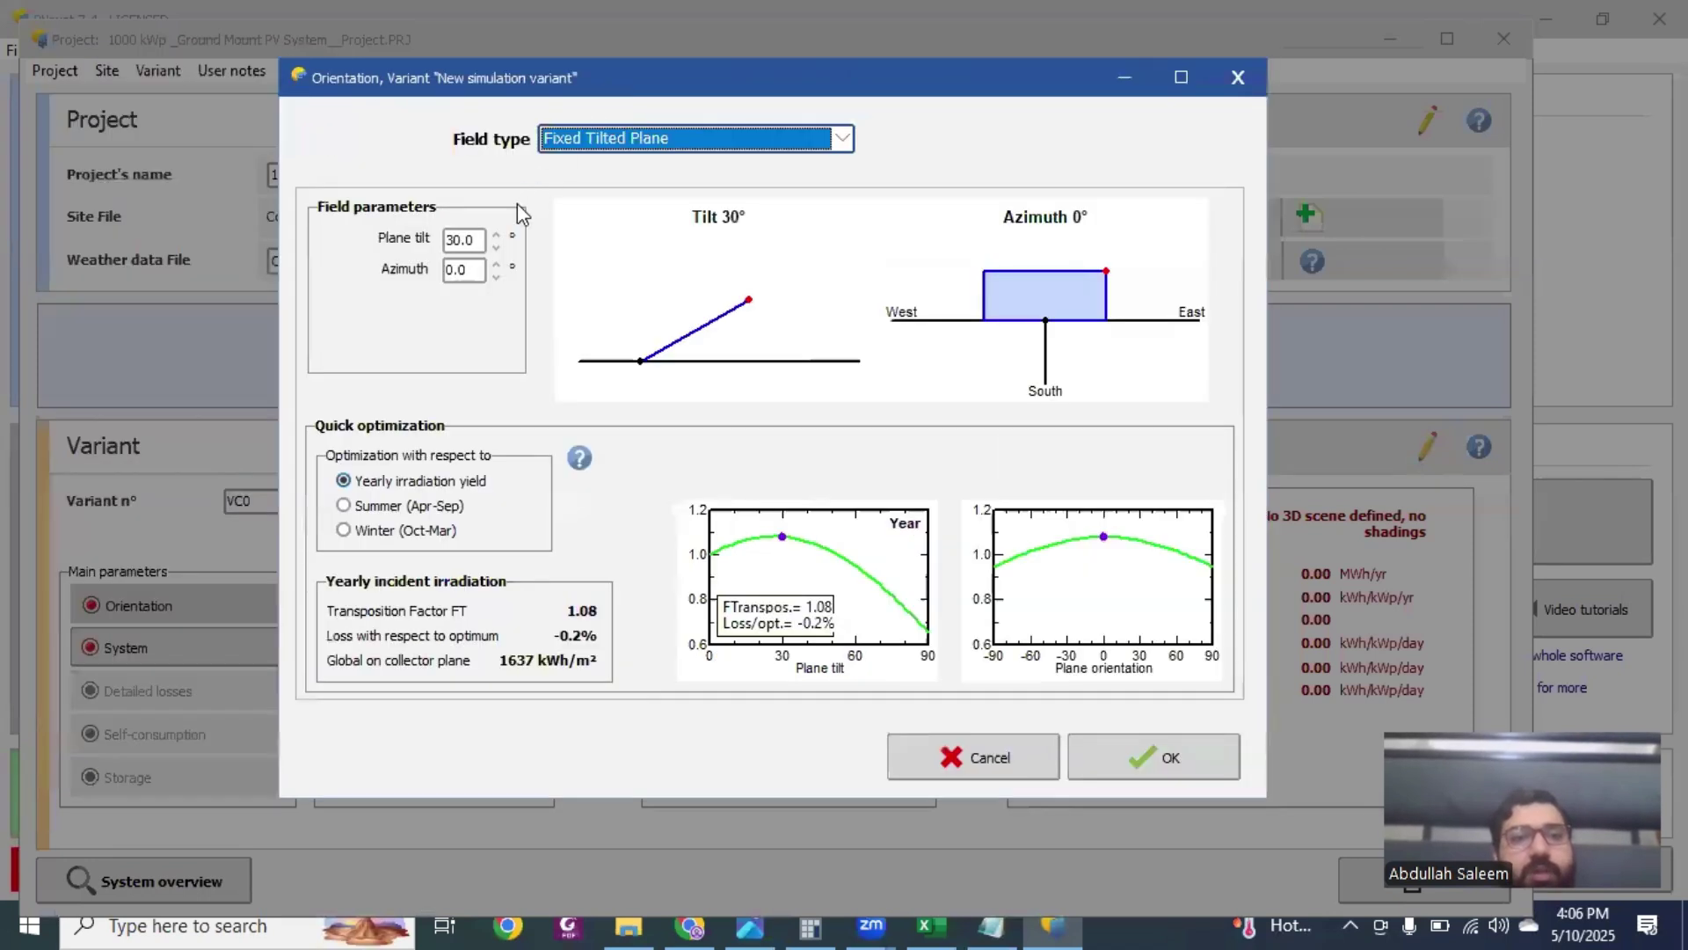
pyautogui.doubleClick(458, 240)
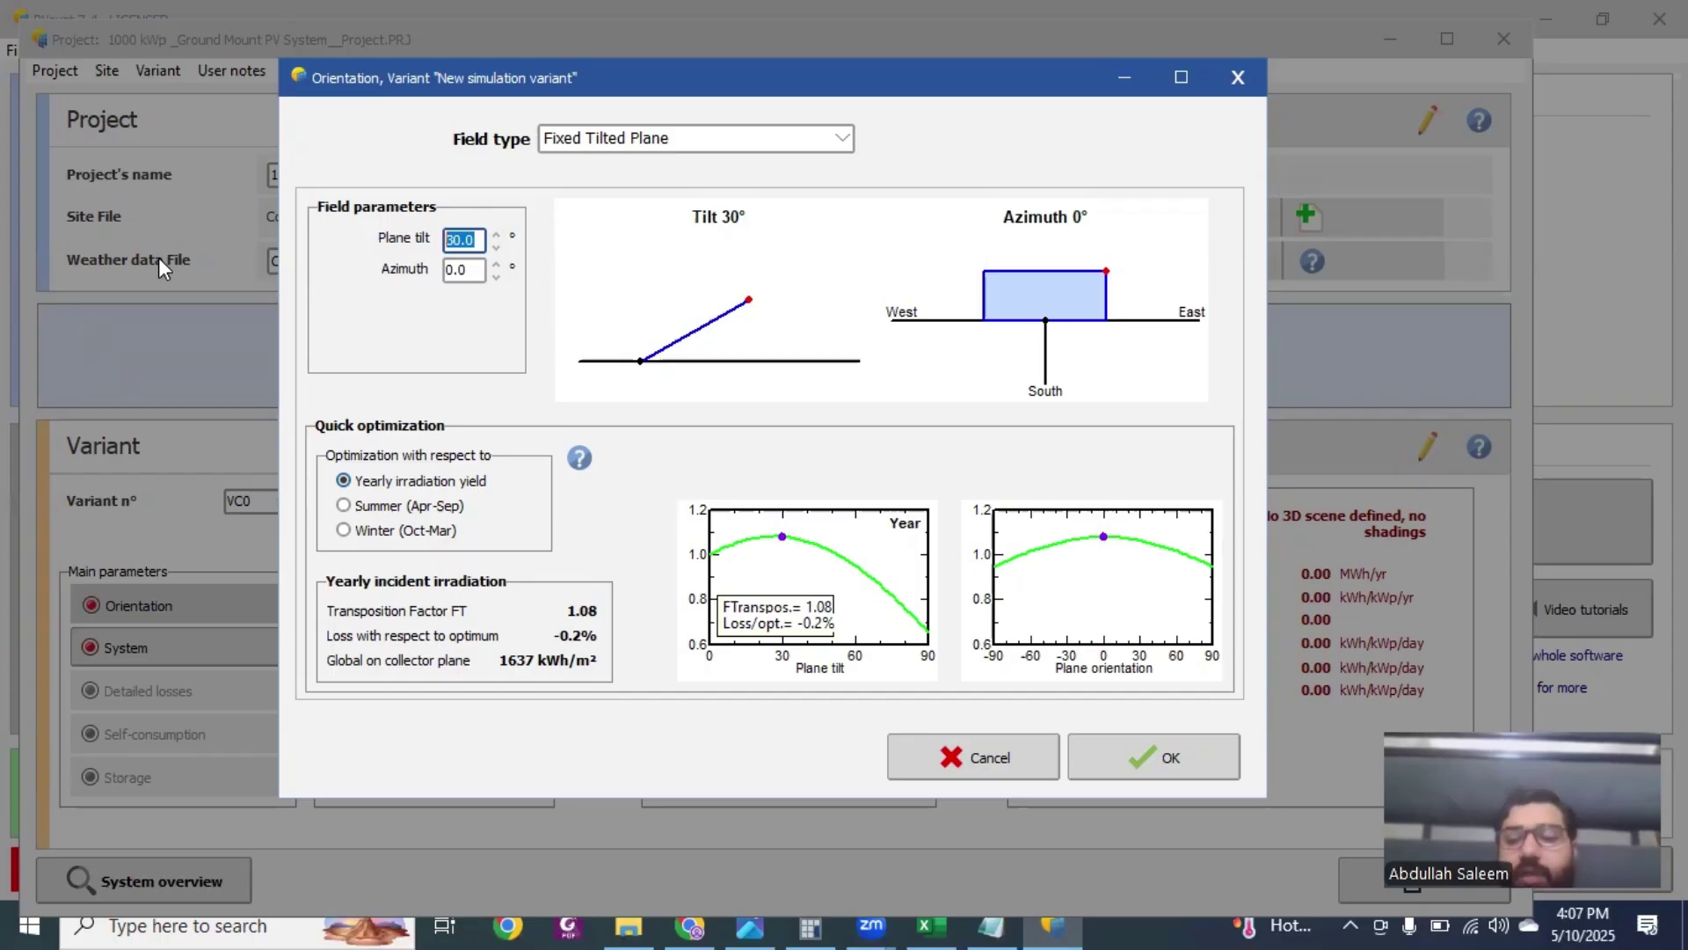
pyautogui.write('+2')
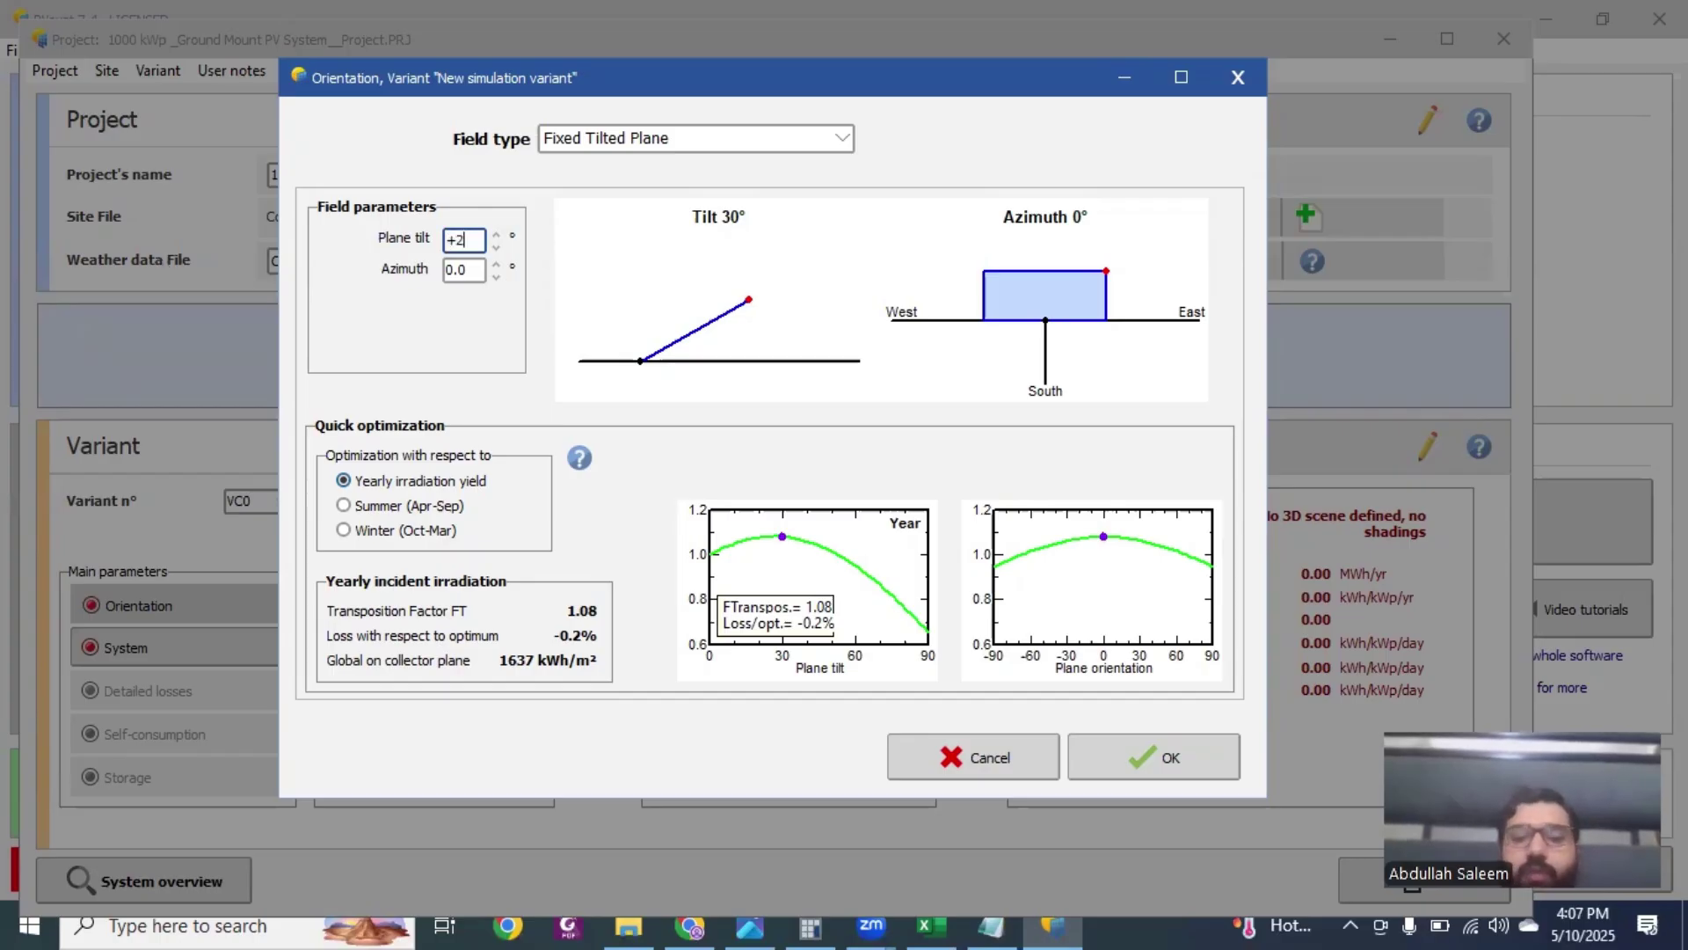
pyautogui.press('BackSpace')
pyautogui.write('24')
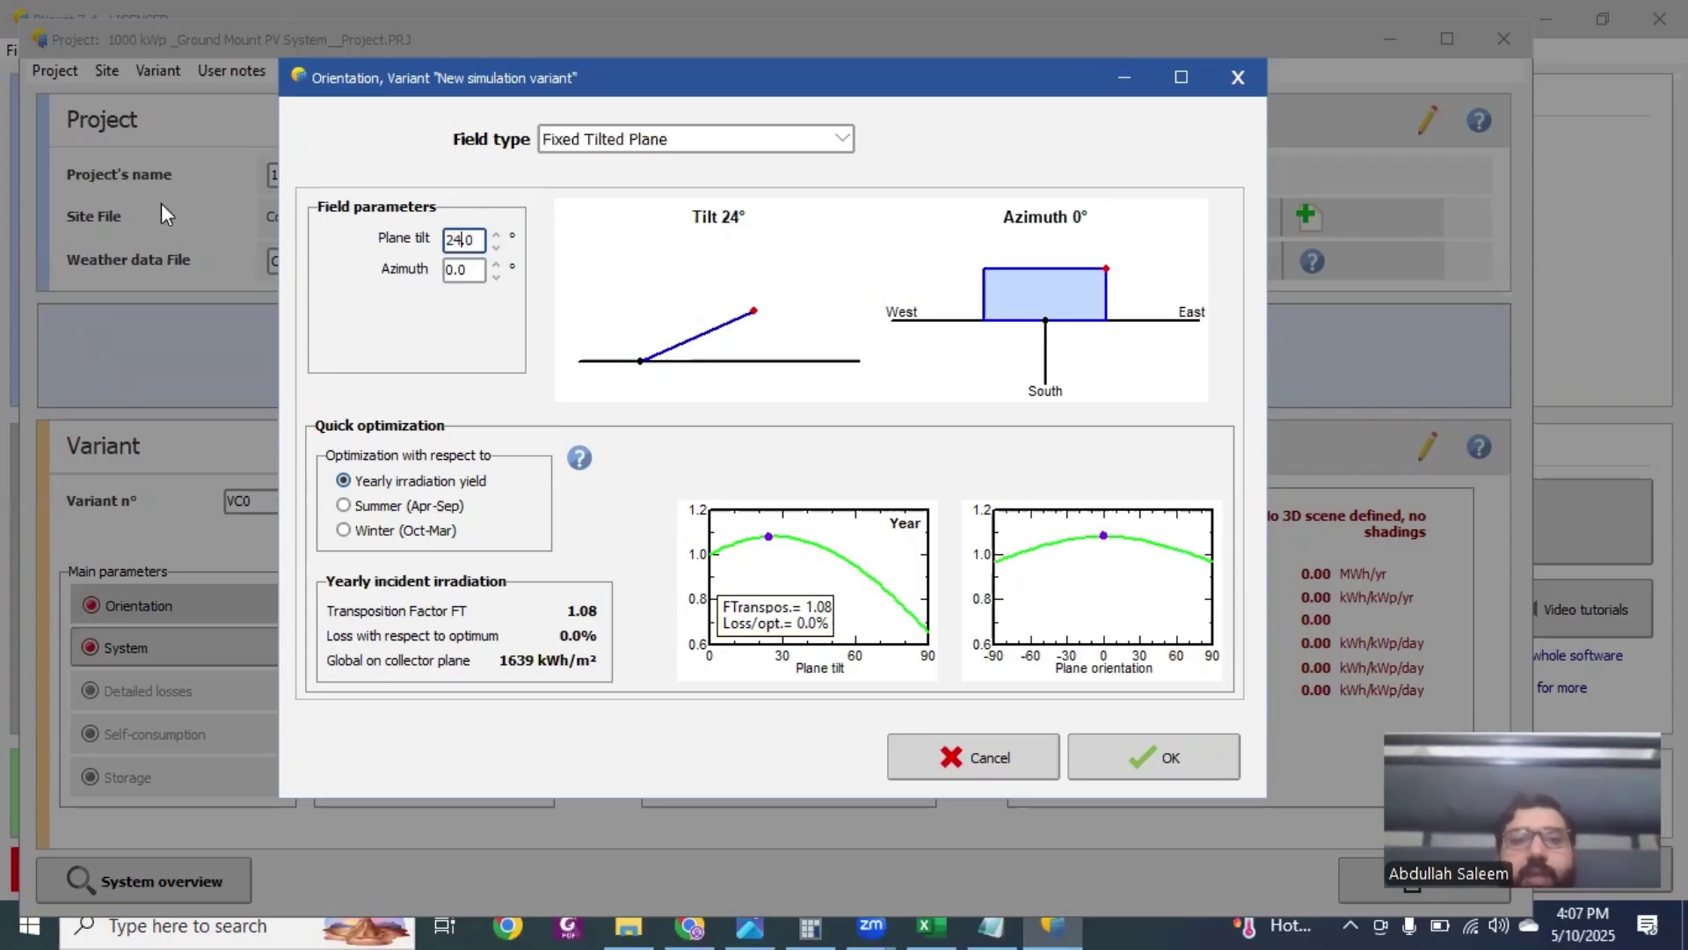
pyautogui.click(466, 269)
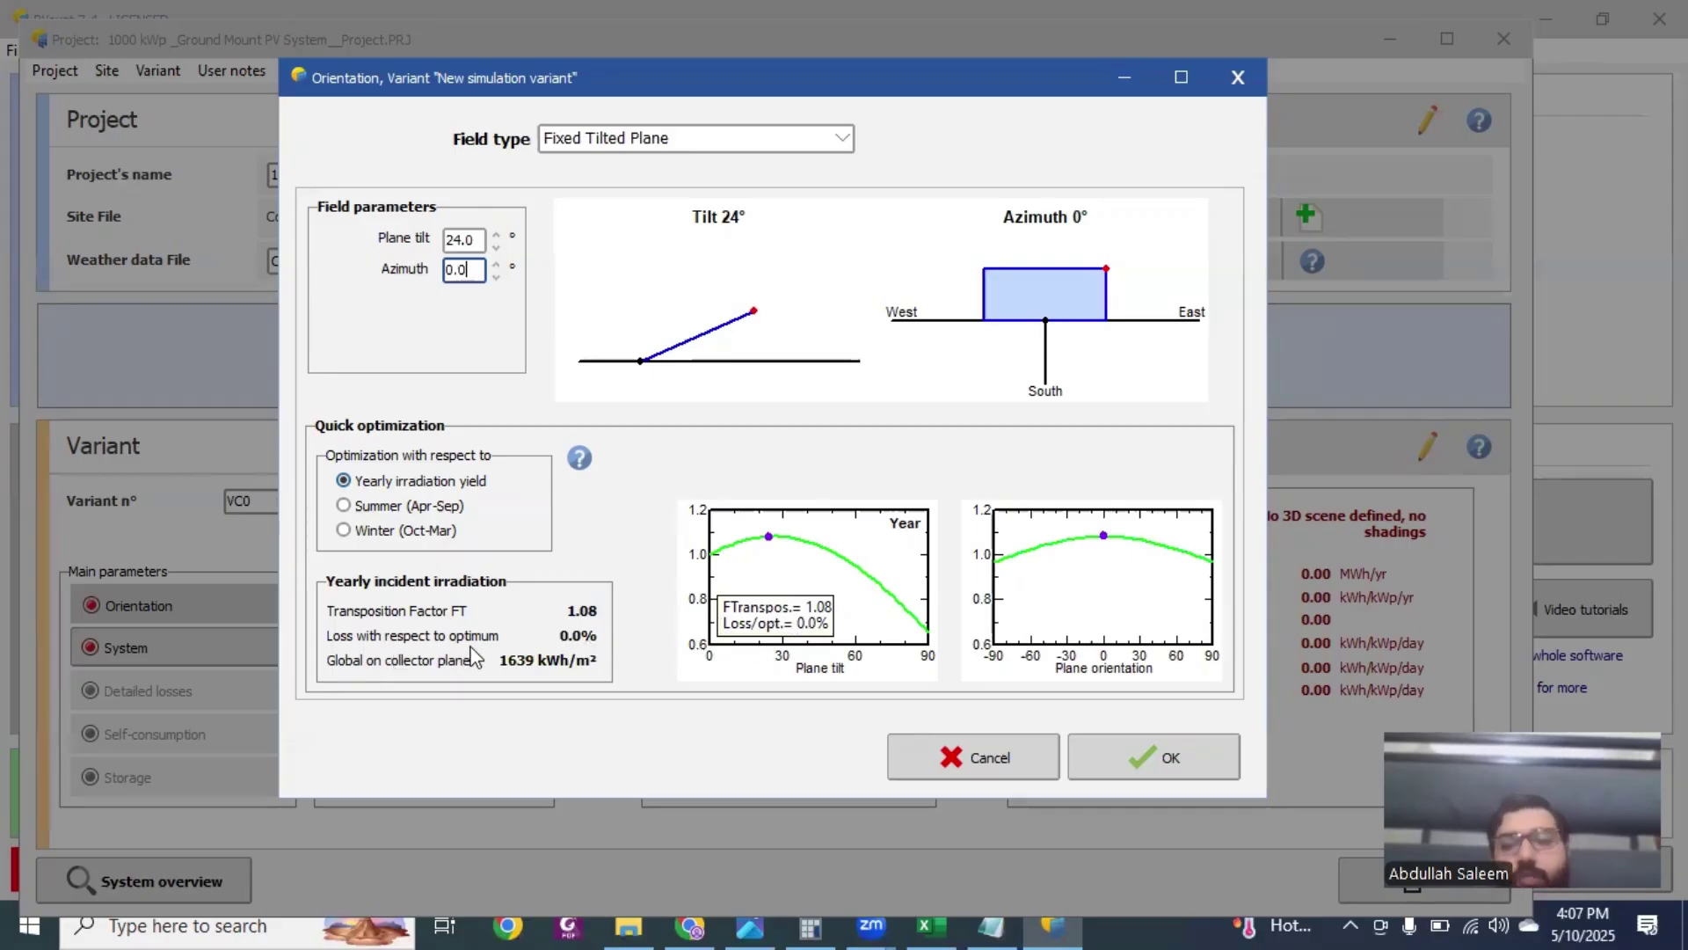
# Step: Try a plane tilt of 5° to compare the yearly irradiation, and set the tilt back to 24°
pyautogui.click(476, 240)
pyautogui.moveTo(476, 240); pyautogui.dragTo(419, 239)
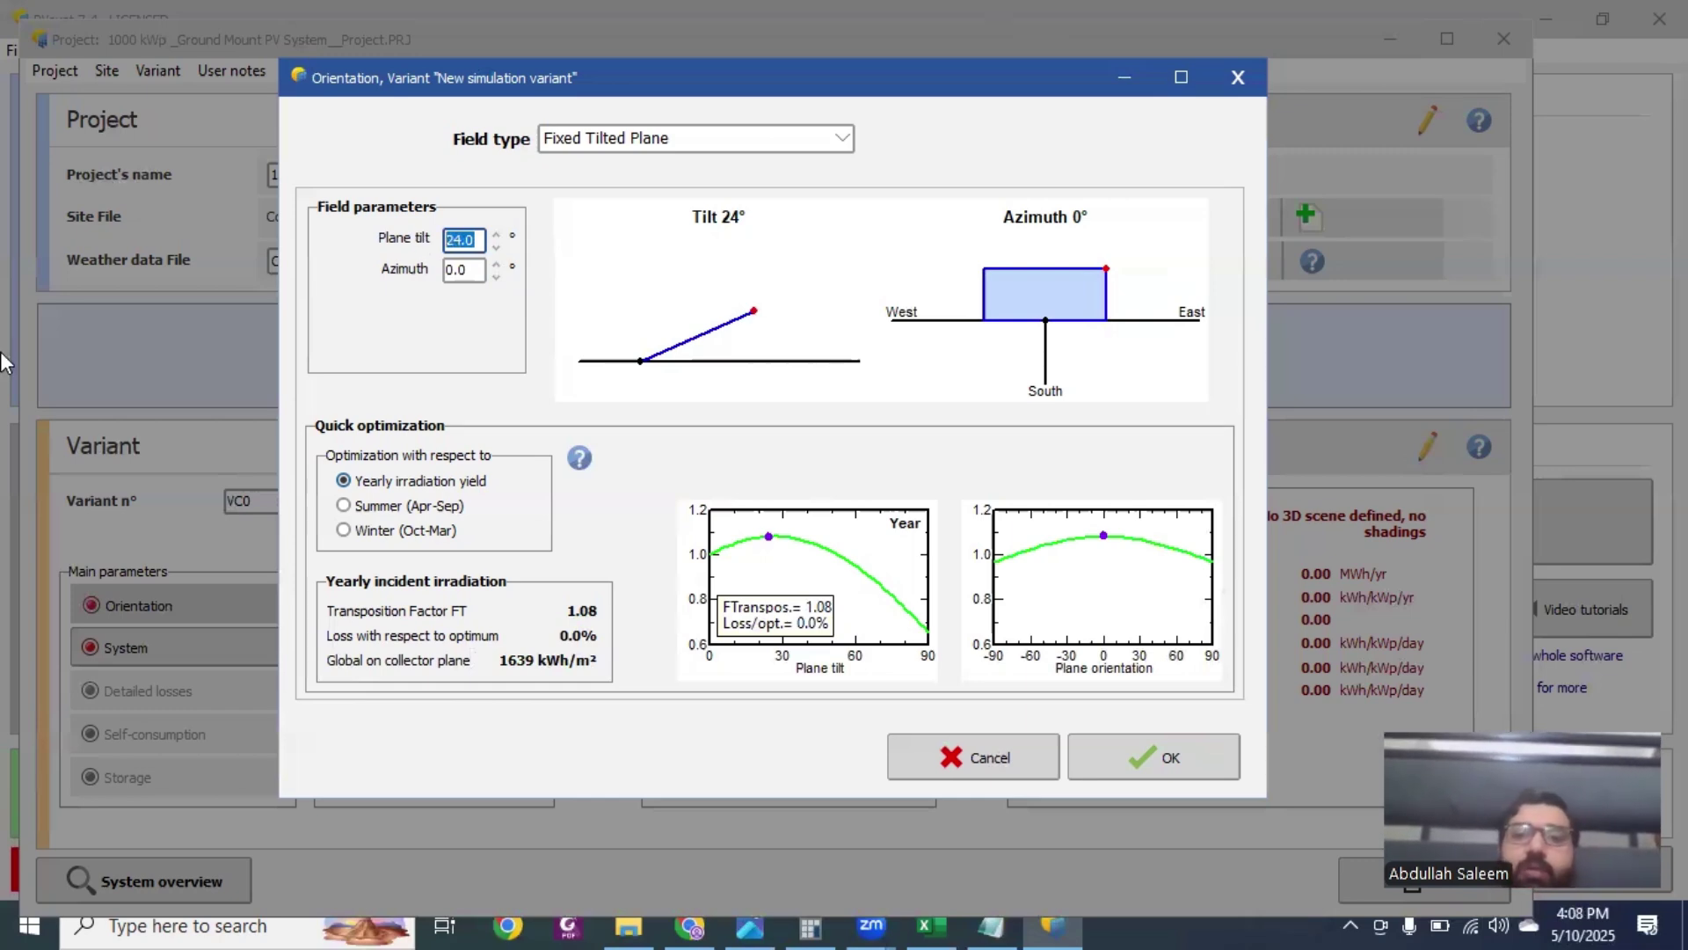
pyautogui.write('5')
pyautogui.press('Return')
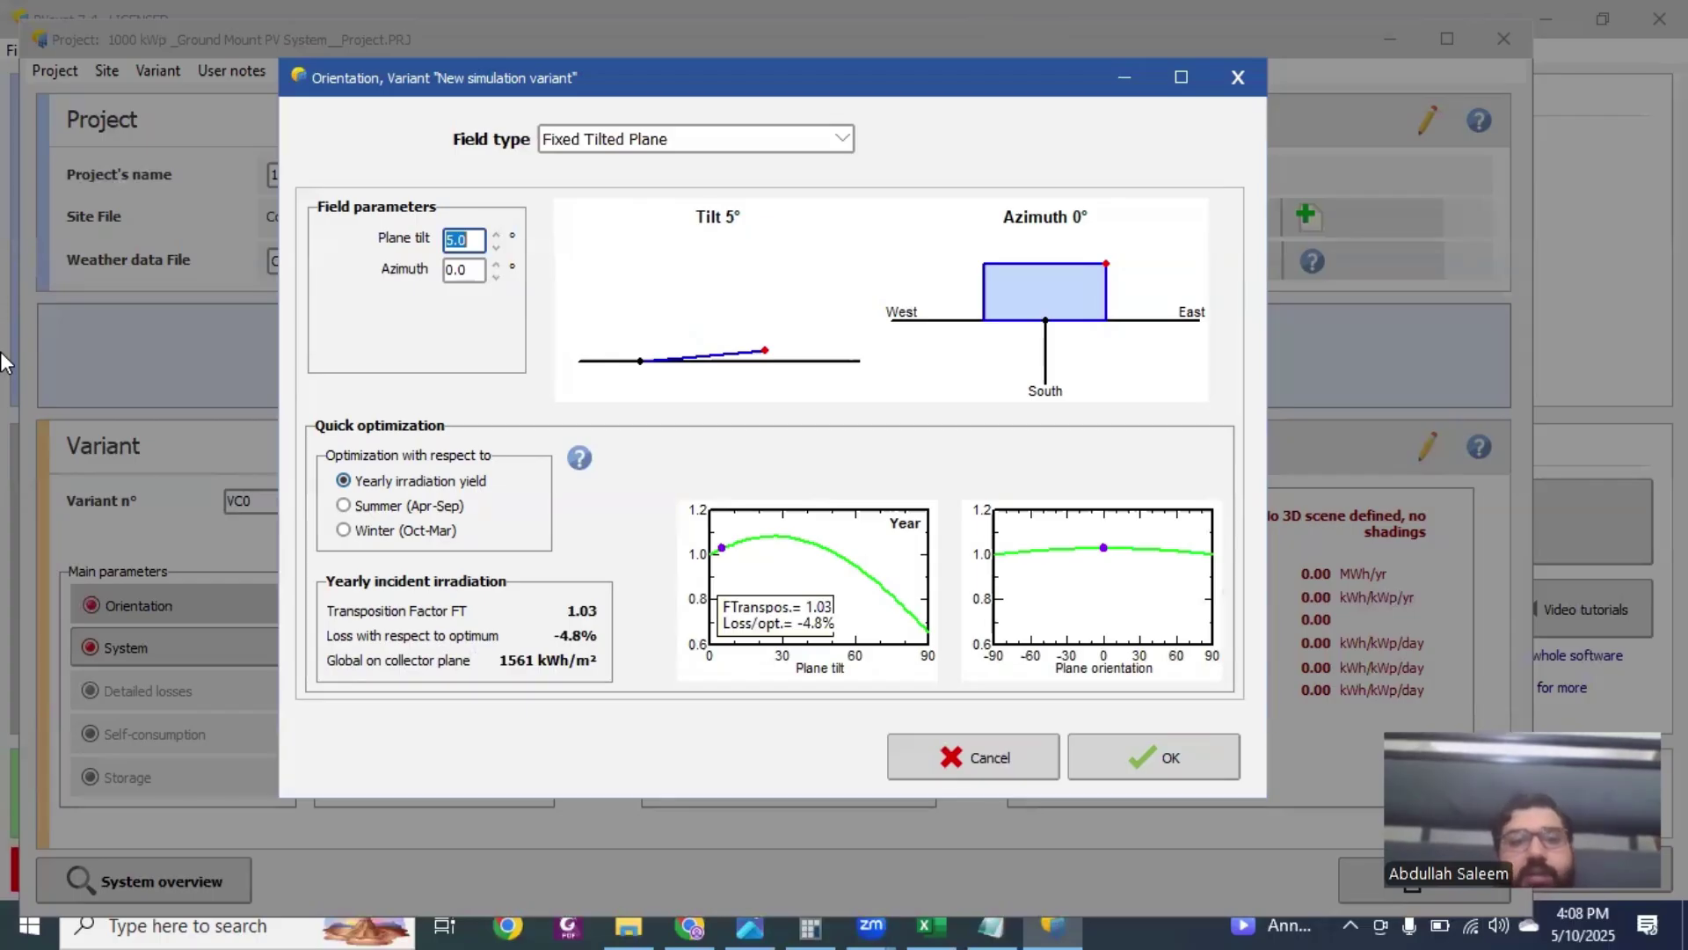
pyautogui.write('24')
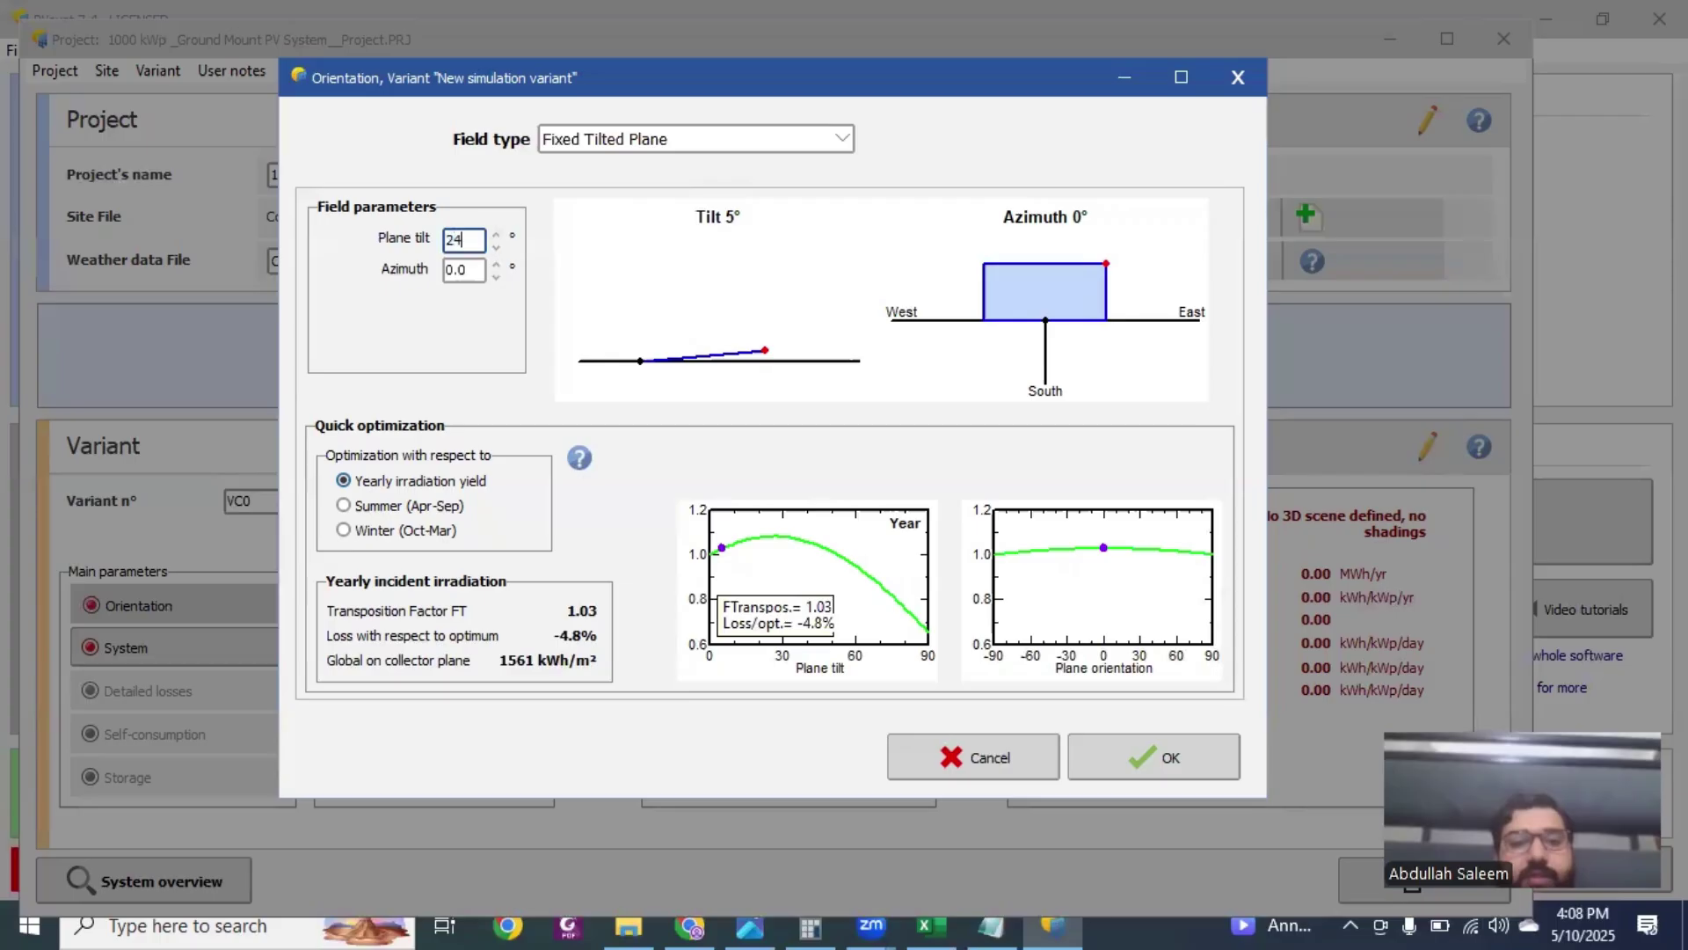
pyautogui.press('Return')
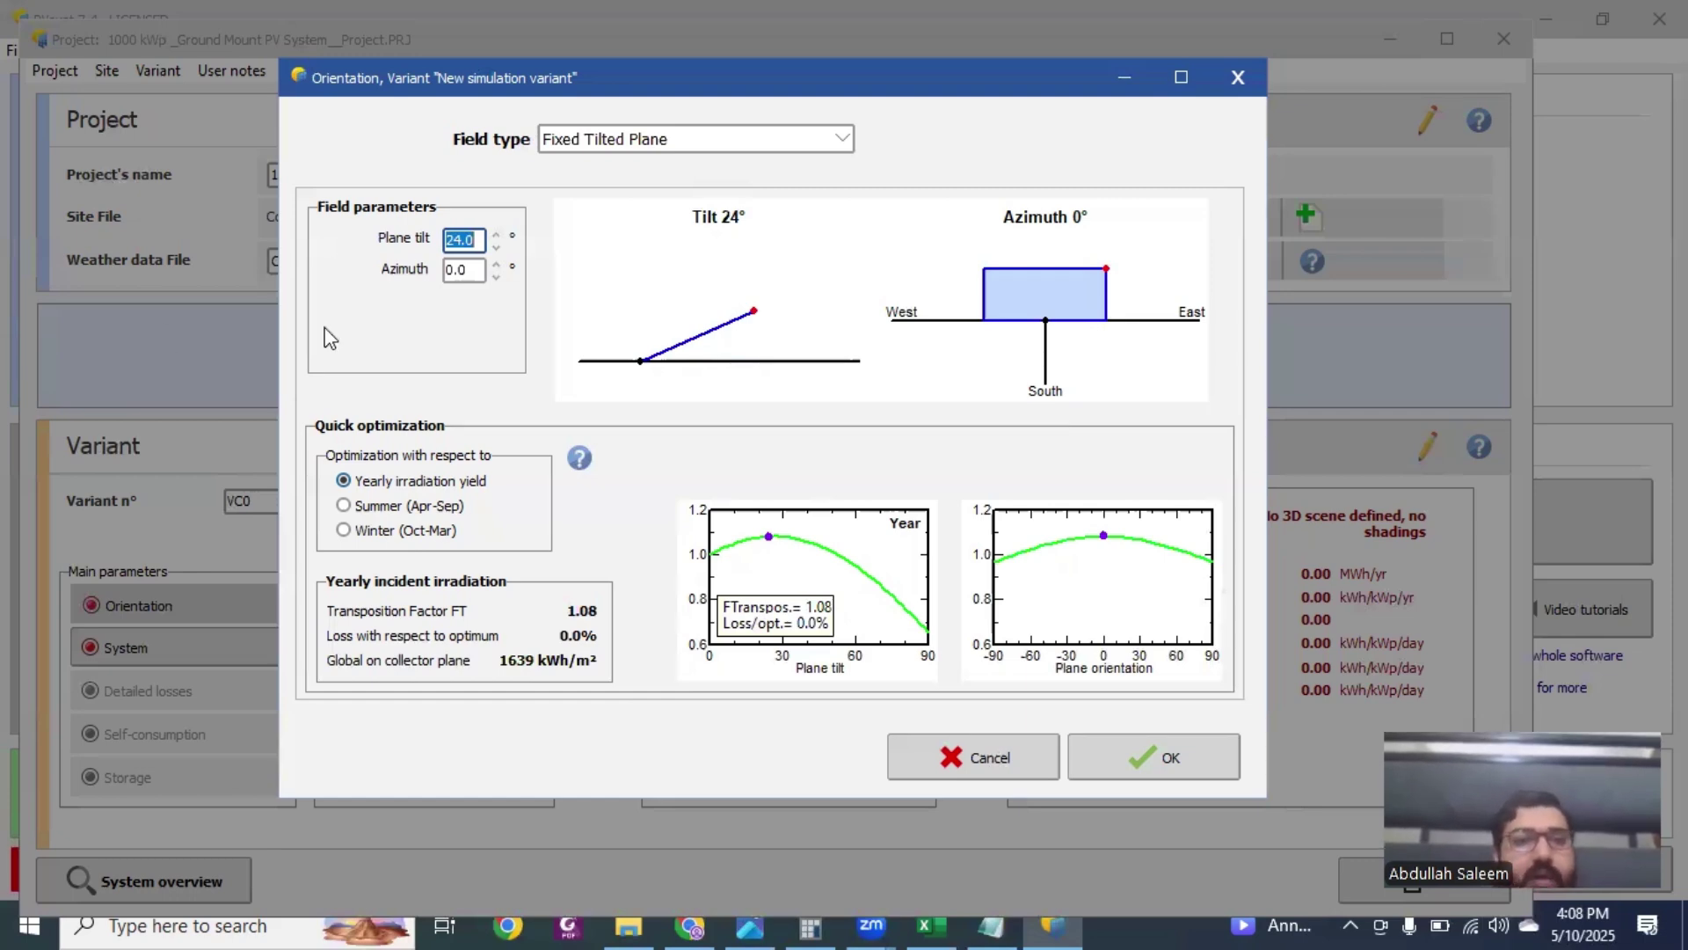
# Step: Accept the plane orientation and save the variant as New simulation variant
pyautogui.doubleClick(451, 268)
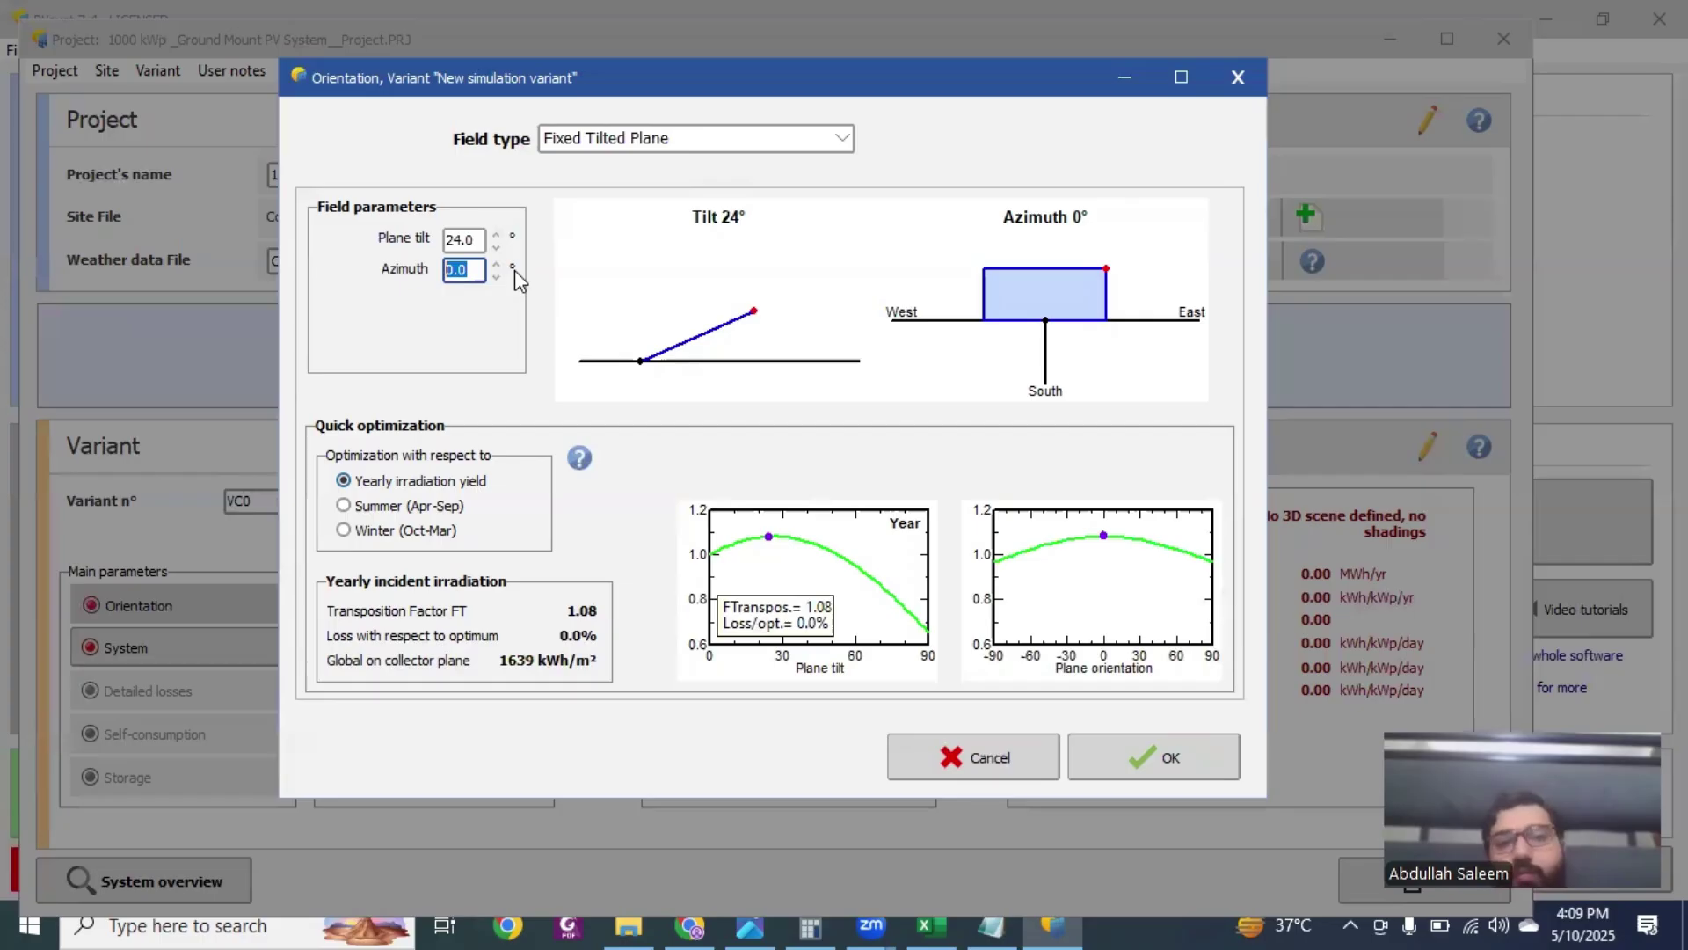
pyautogui.click(1172, 739)
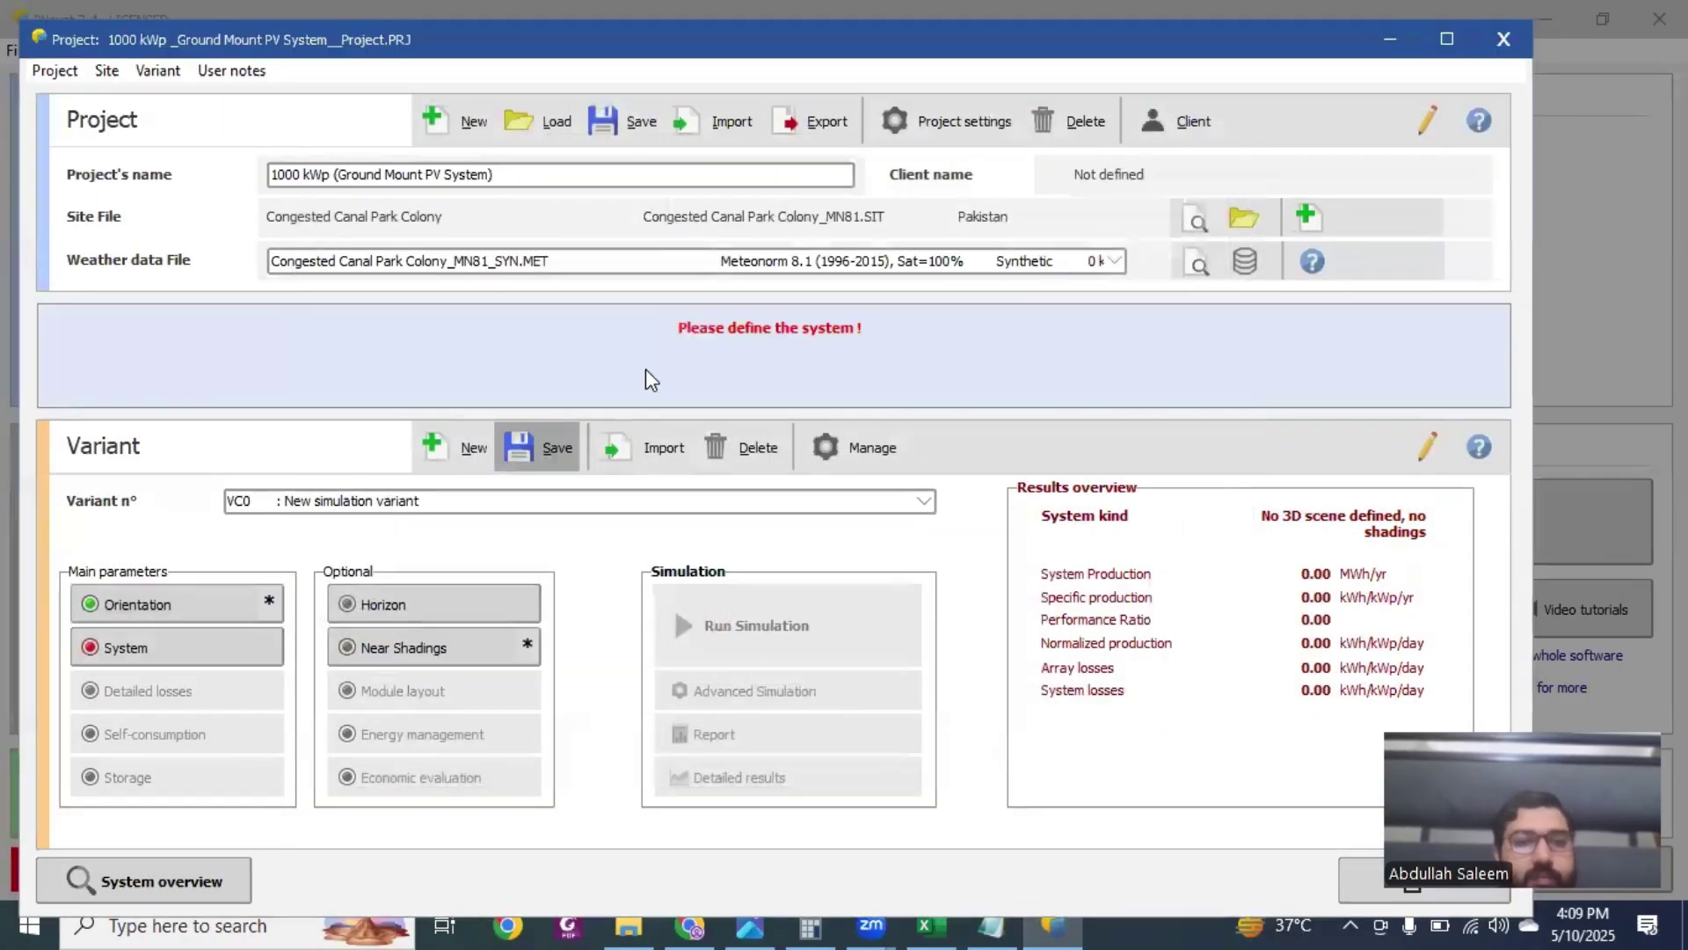
pyautogui.click(524, 451)
pyautogui.click(765, 620)
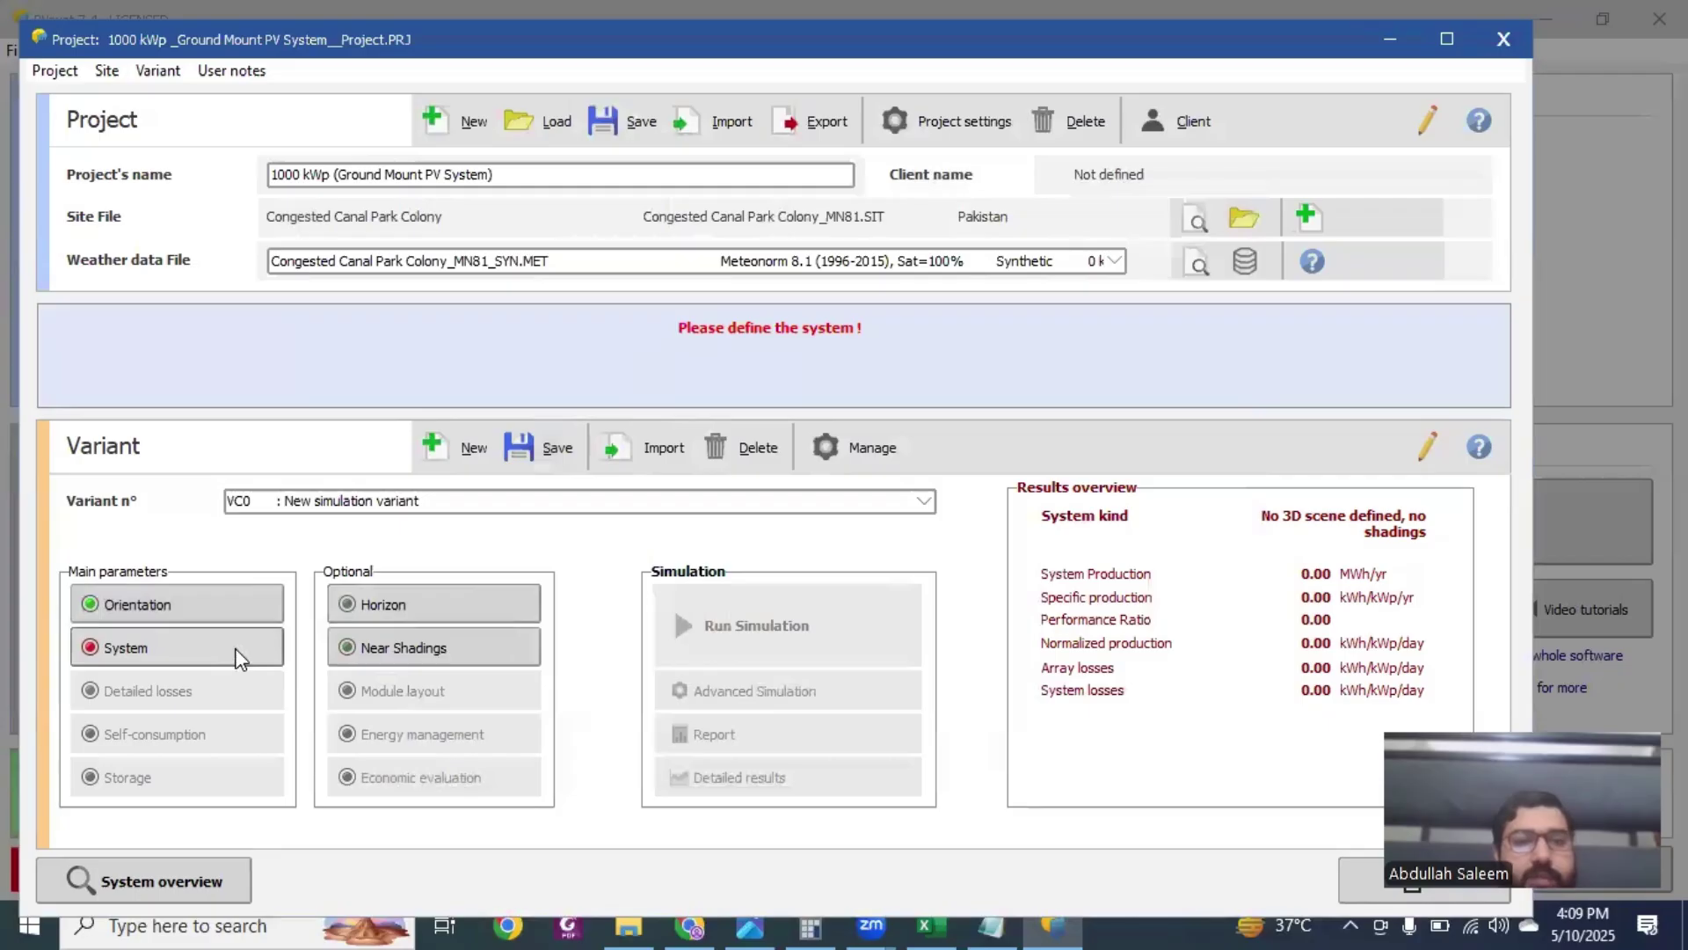
# Step: Open the variant's grid system definition and select the CSI Solar 580 Wp CS6W-580TB-AG module for the PV array
pyautogui.click(240, 648)
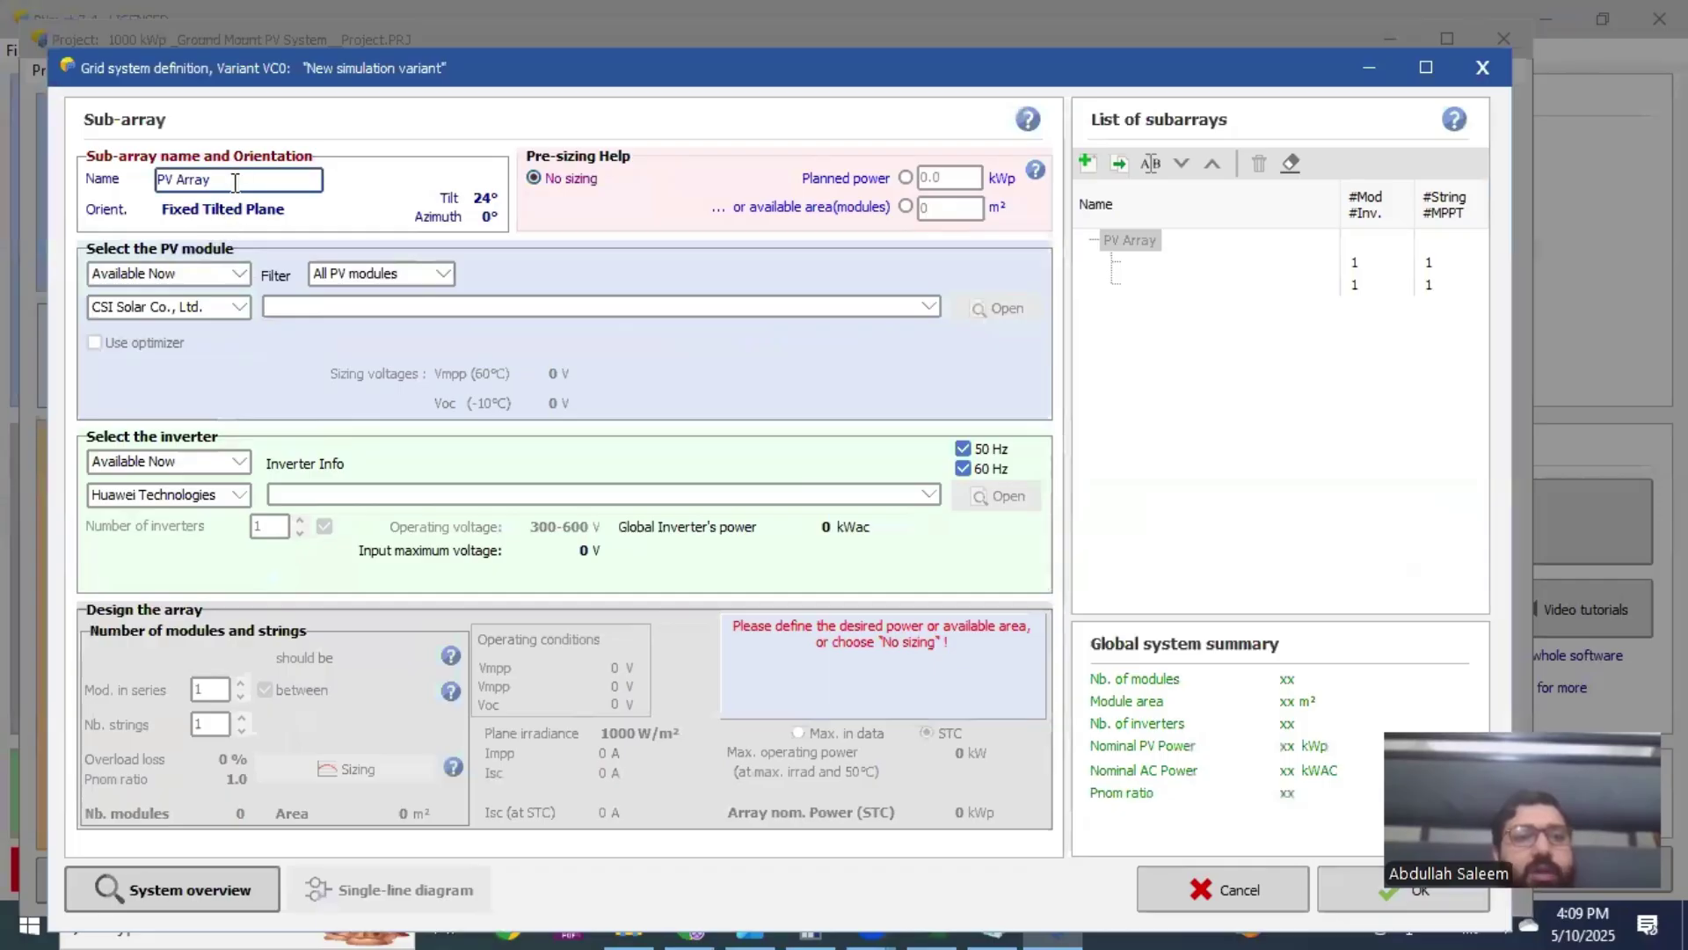
pyautogui.moveTo(222, 180); pyautogui.dragTo(149, 182)
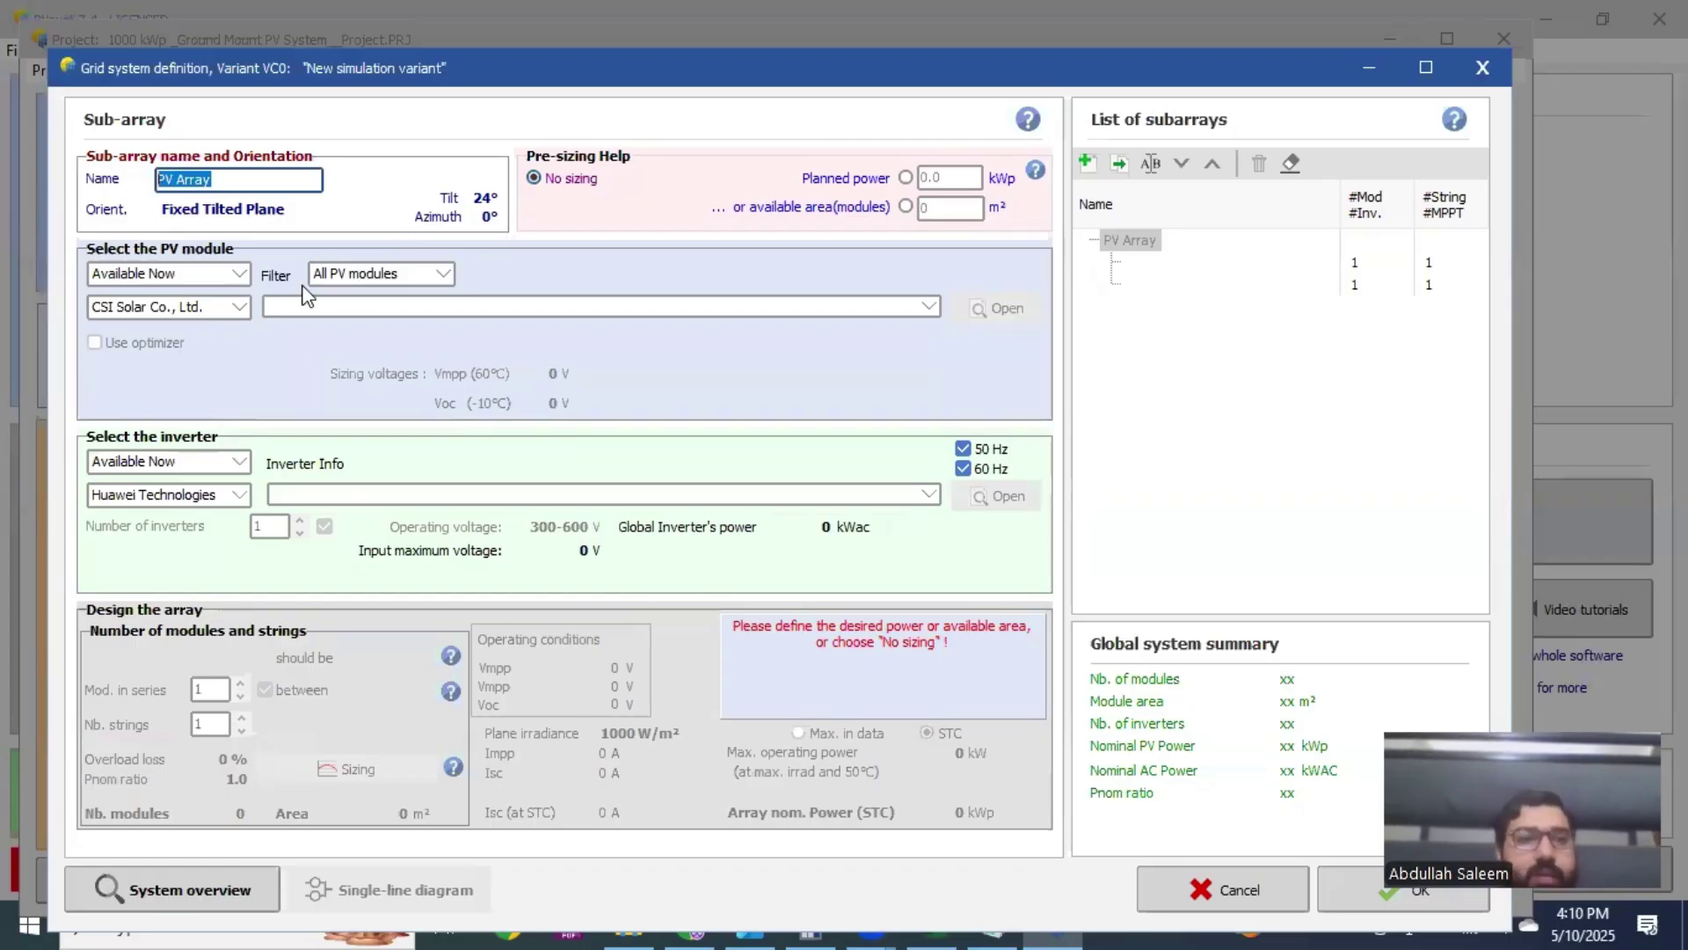
pyautogui.click(293, 318)
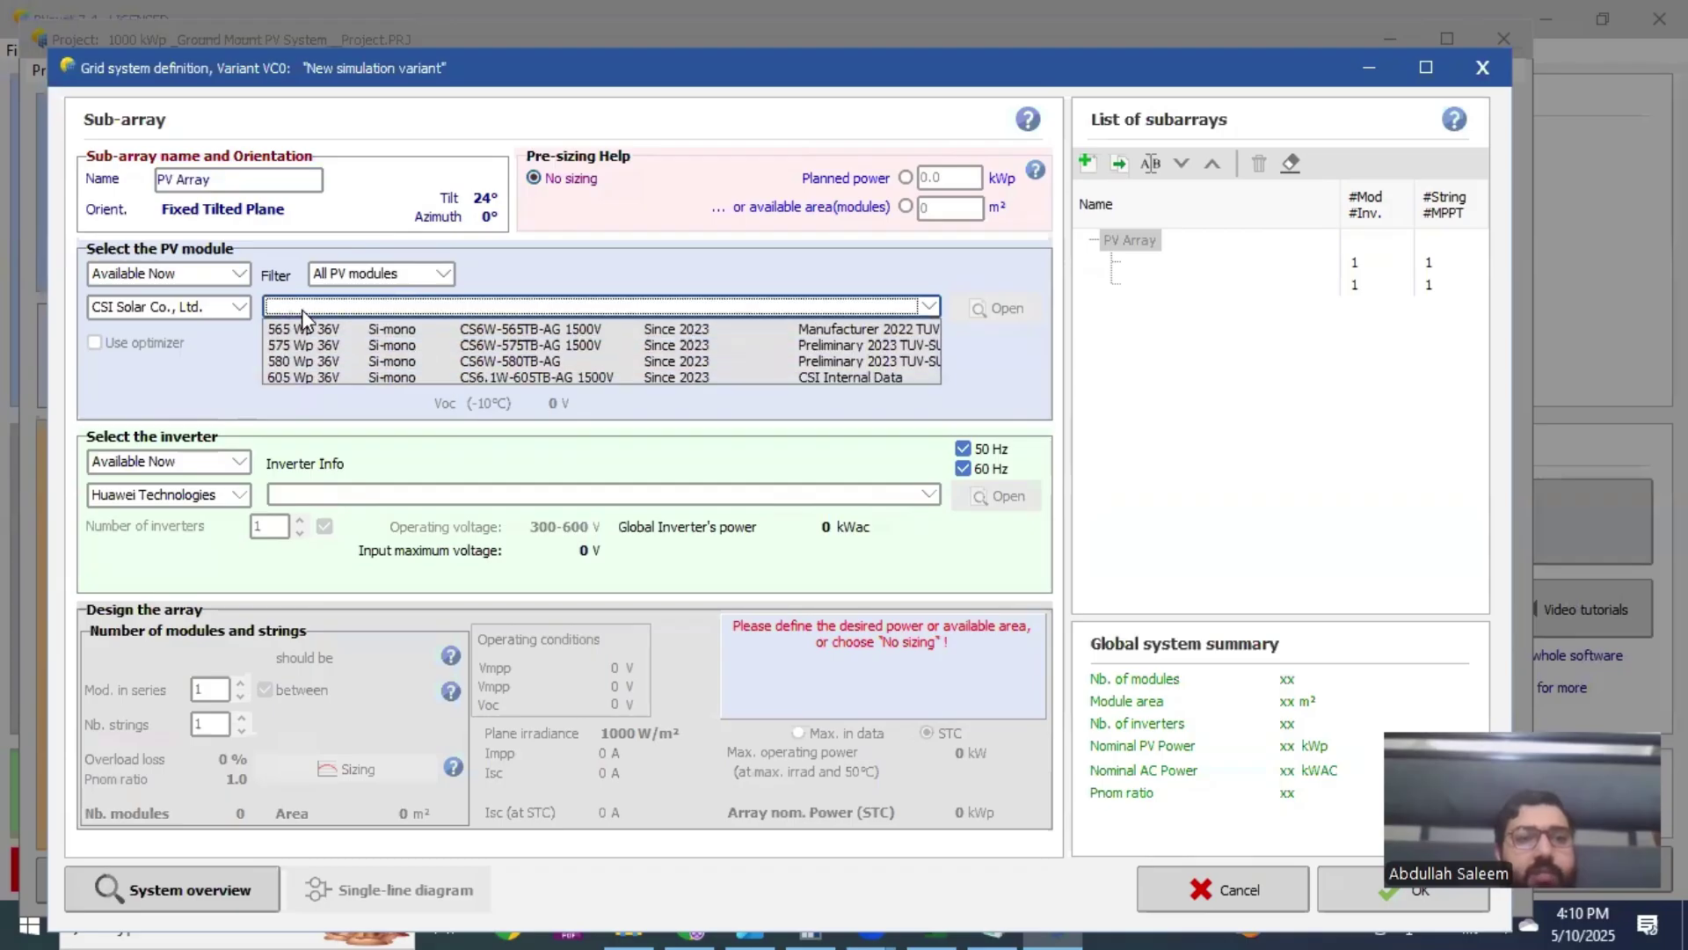
pyautogui.click(410, 362)
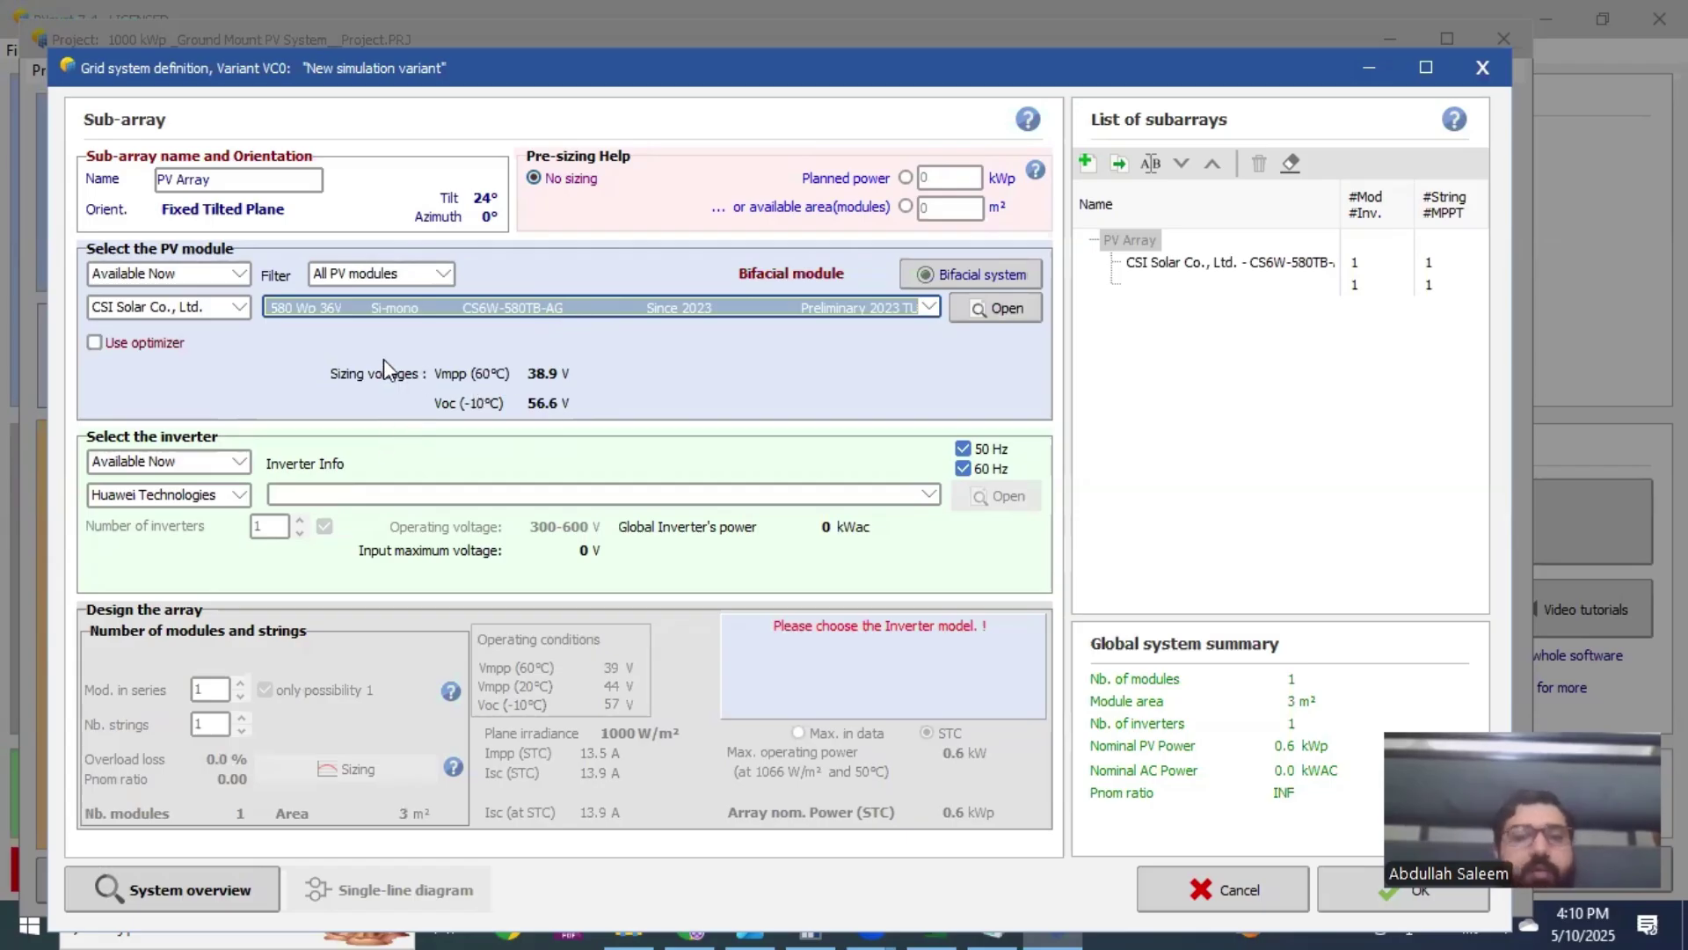
# Step: Set the bifacial system to use the unlimited sheds 2D-model and accept the definition
pyautogui.click(950, 271)
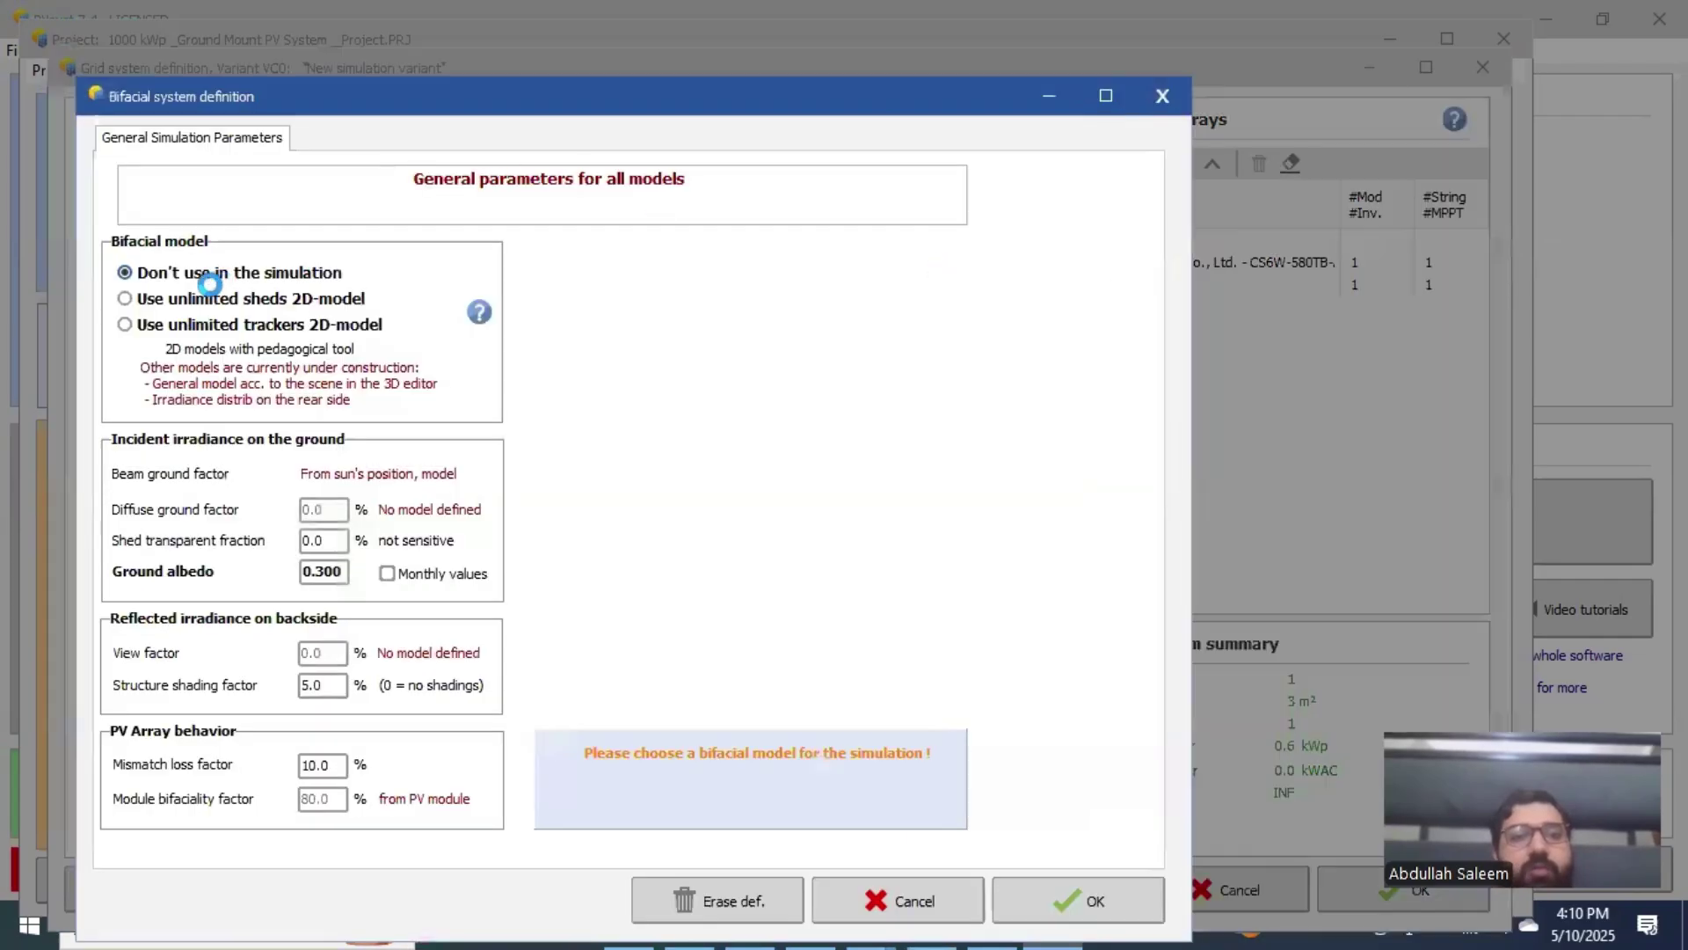
pyautogui.click(207, 298)
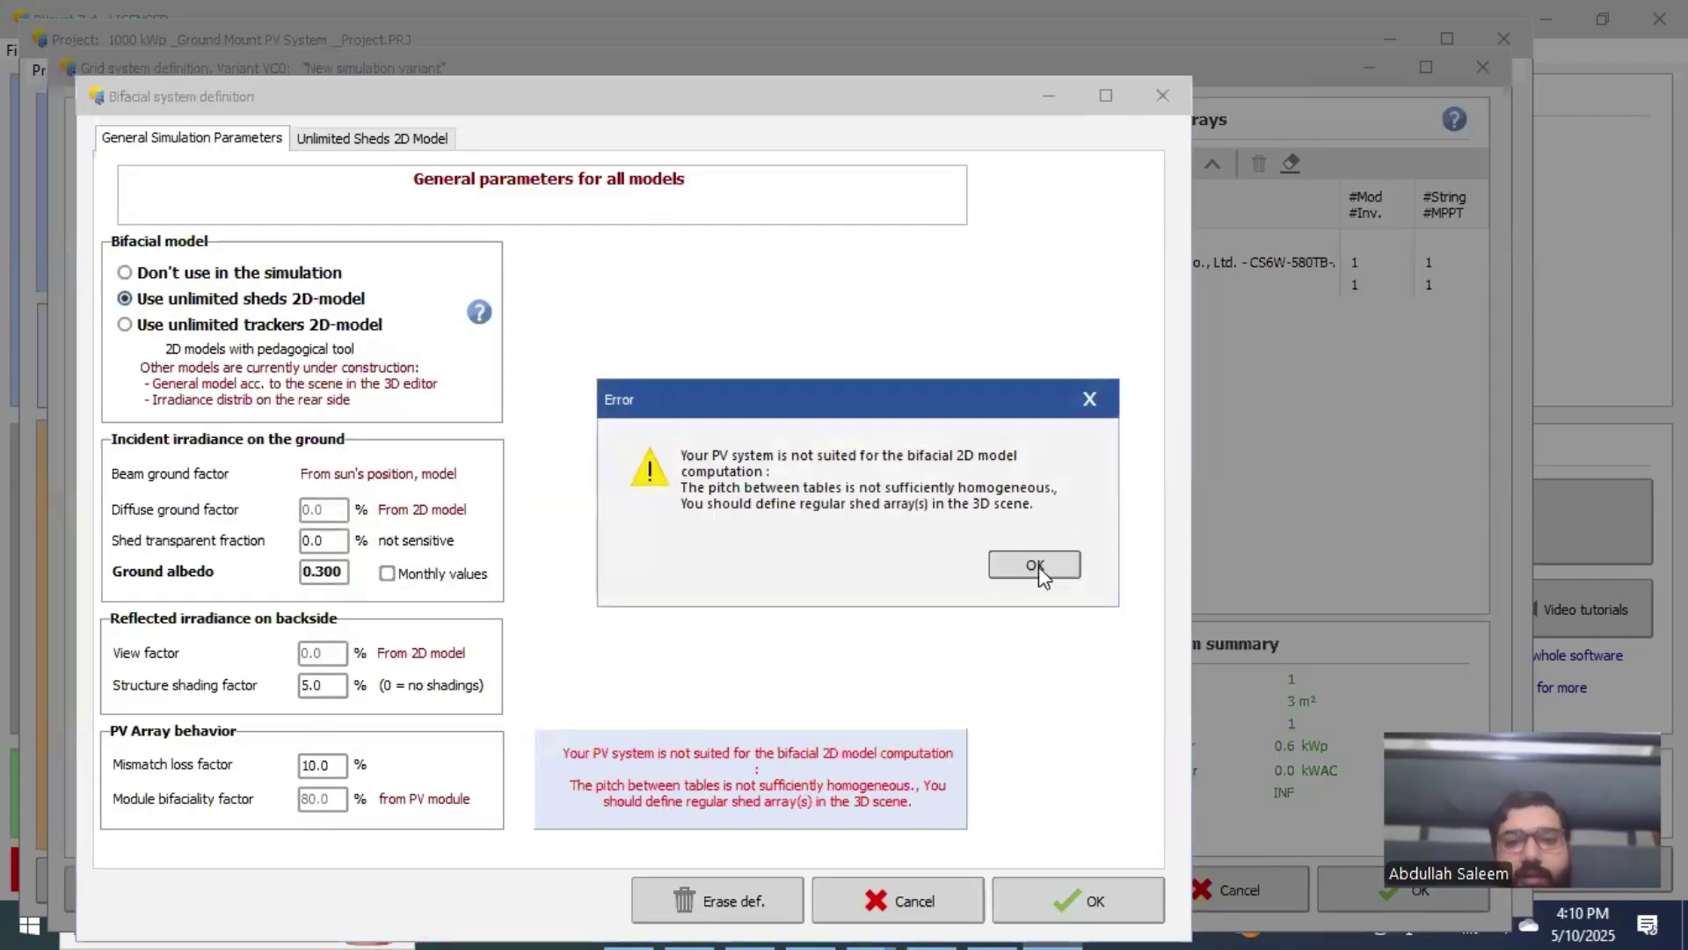
pyautogui.click(1036, 566)
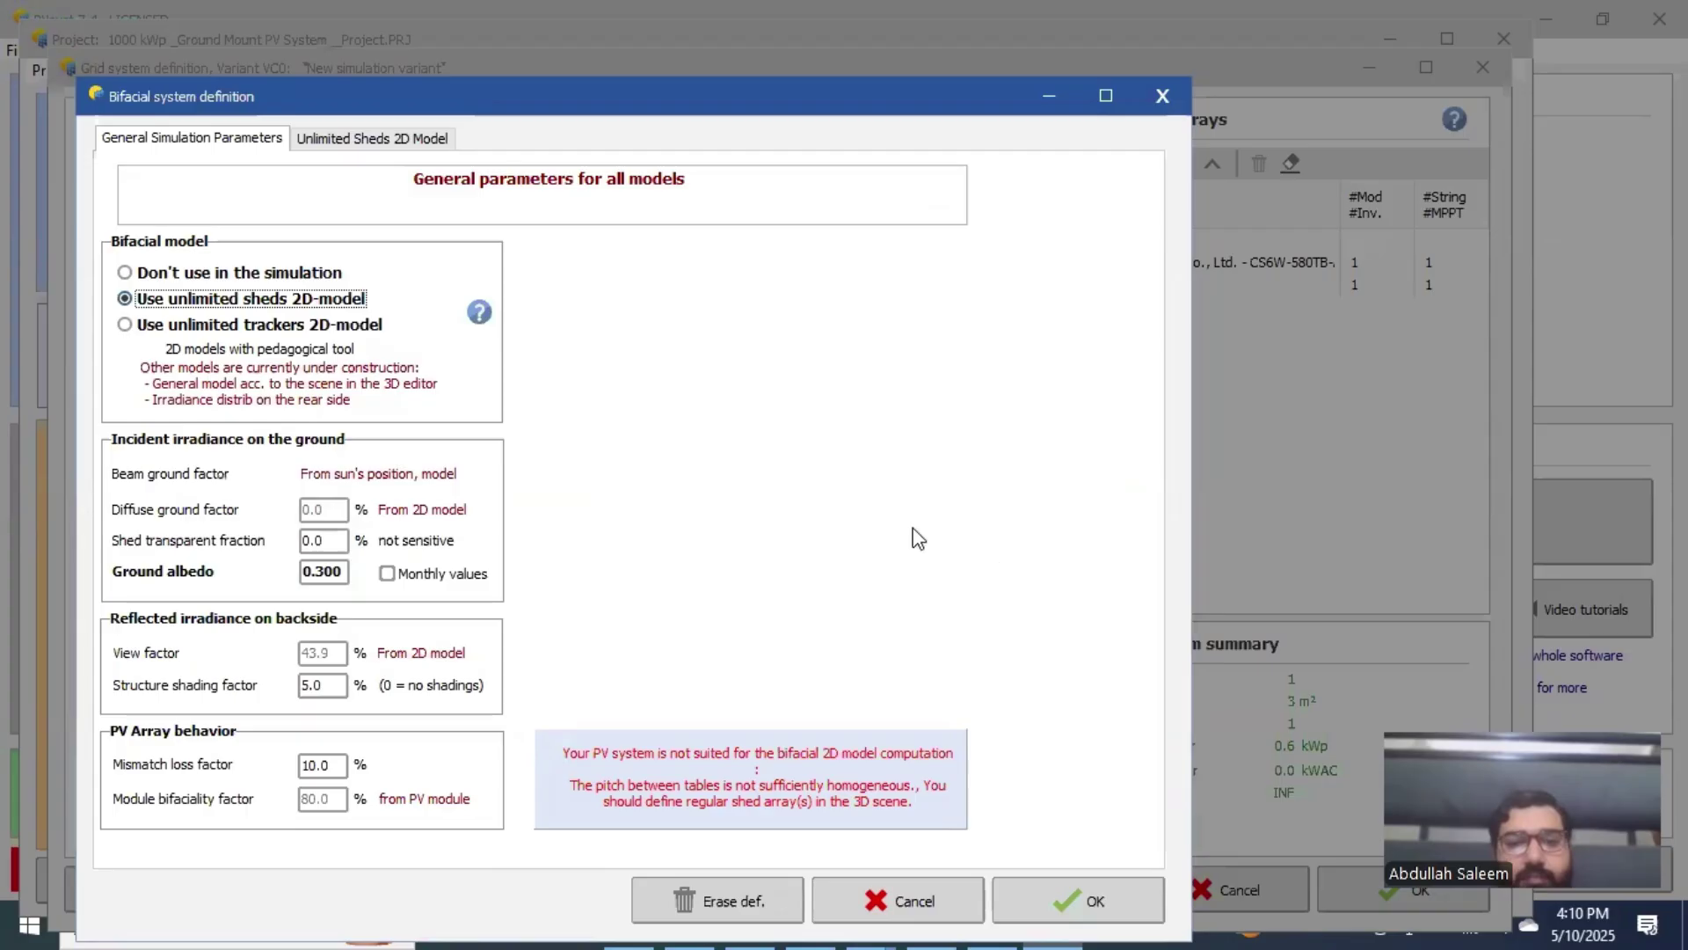
pyautogui.click(371, 138)
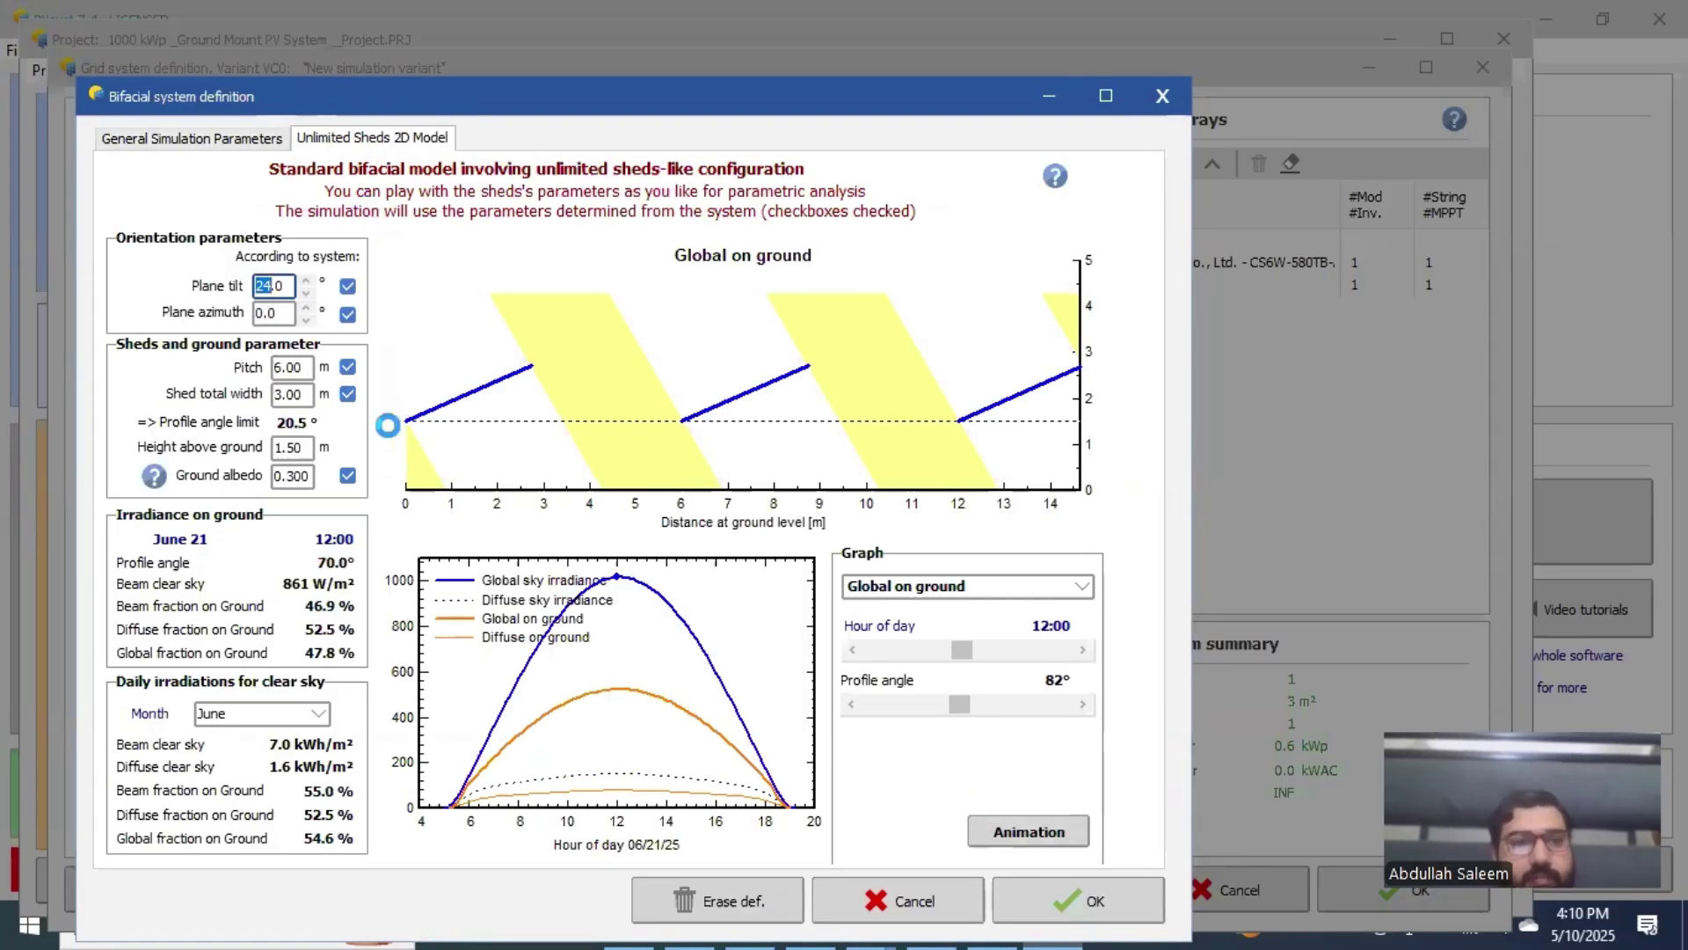
pyautogui.click(1074, 899)
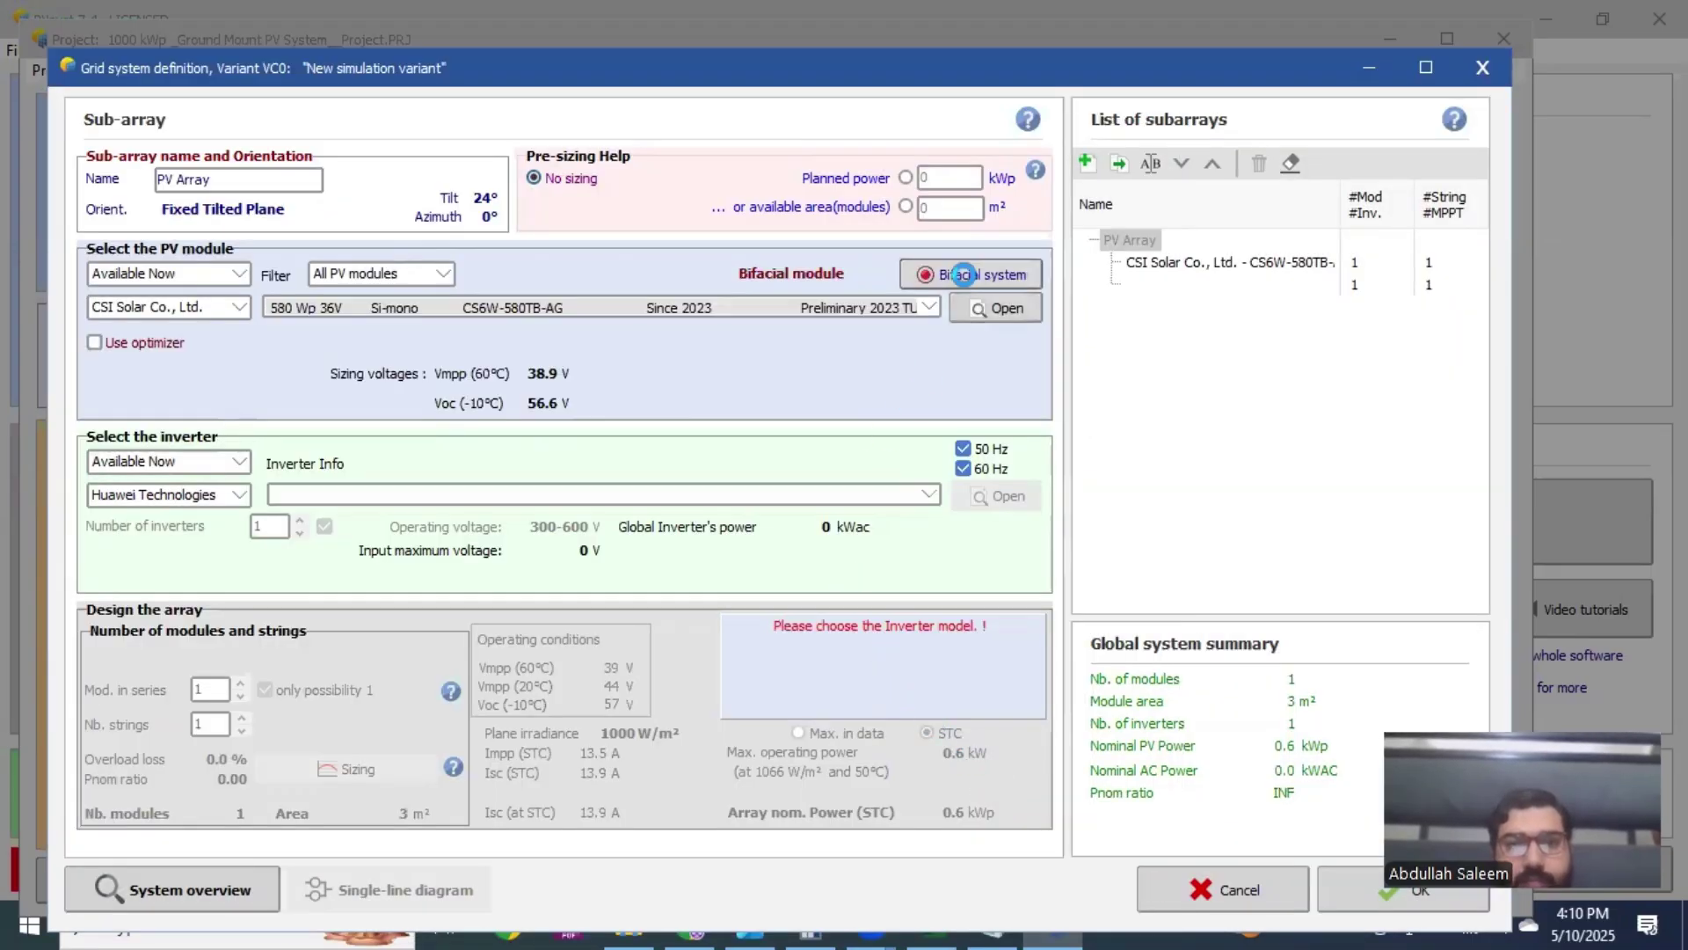
# Step: Reopen the bifacial system definition and bring up the pitch setting of the unlimited sheds 2D model
pyautogui.click(963, 275)
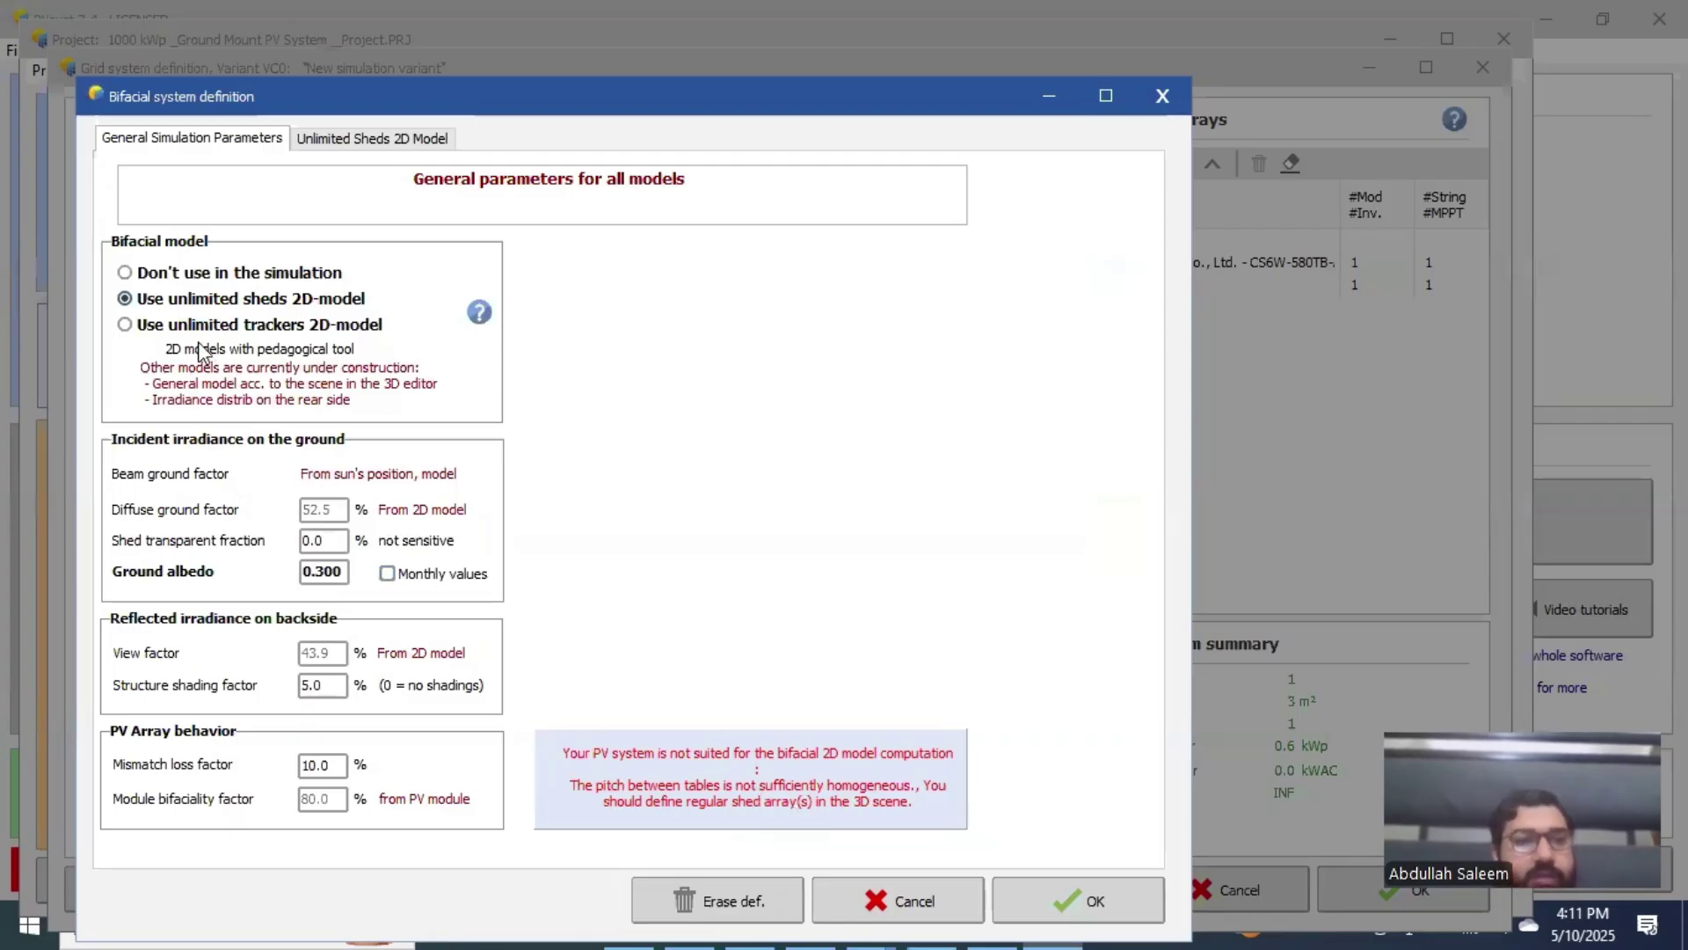
pyautogui.click(345, 139)
pyautogui.moveTo(303, 367); pyautogui.dragTo(255, 369)
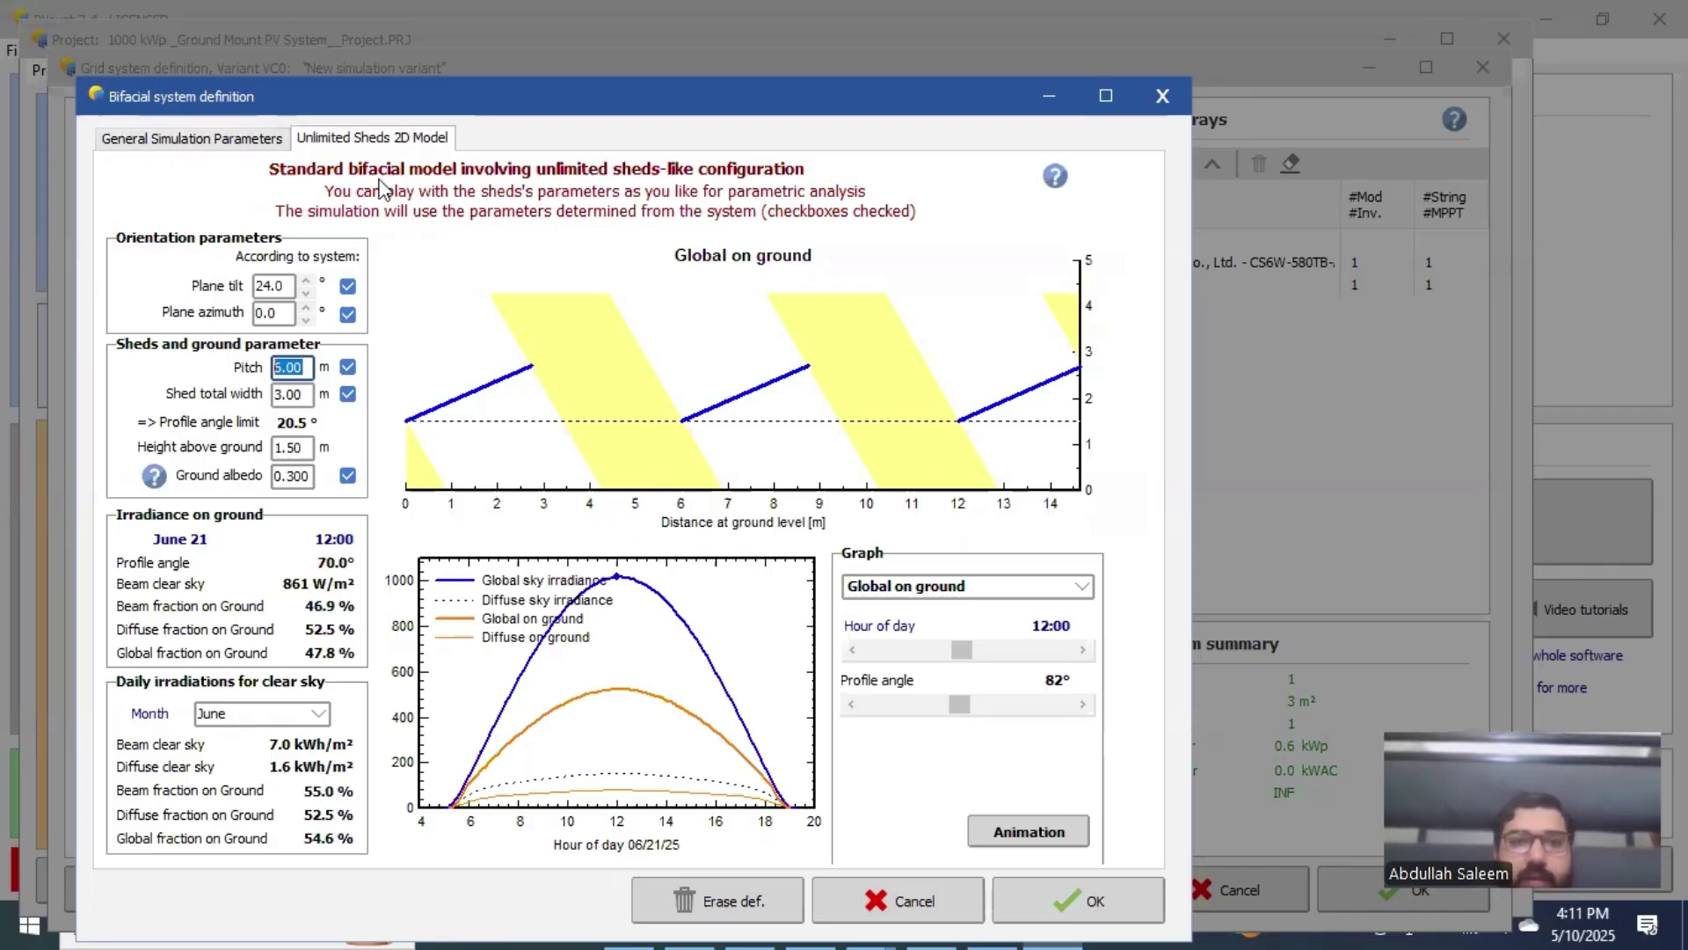
pyautogui.moveTo(567, 93); pyautogui.dragTo(572, 19)
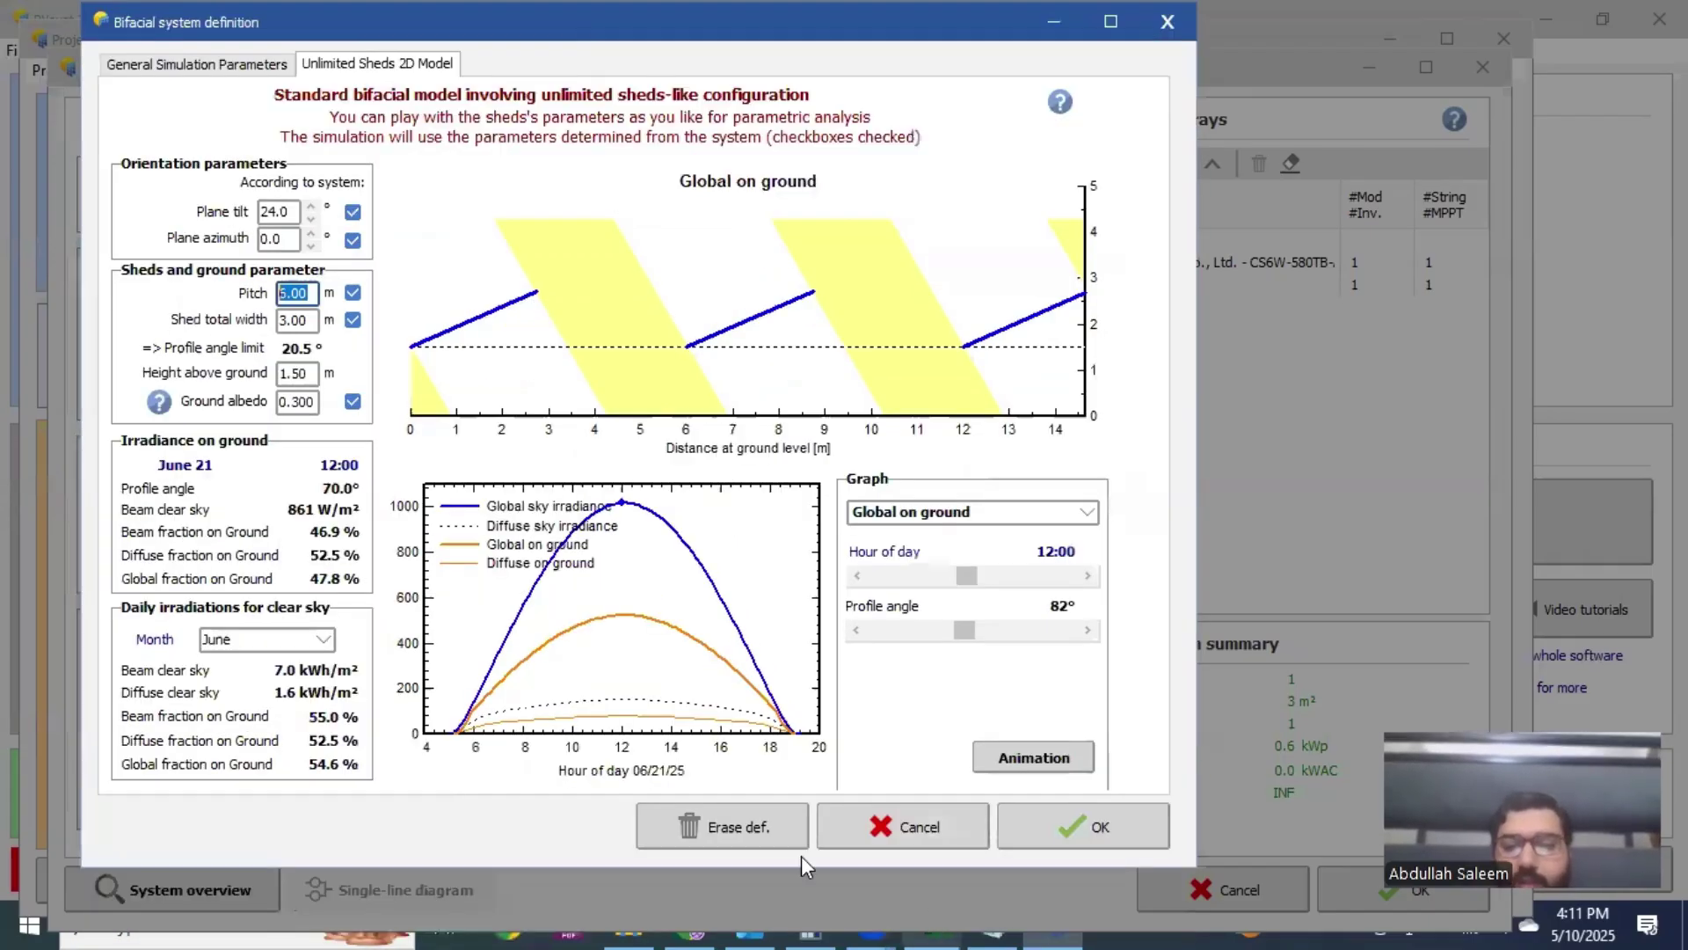
# Step: Switch to Calculator and add 2278 and 2000 to work out the shed pitch in millimetres
pyautogui.press('XF86Calculator')
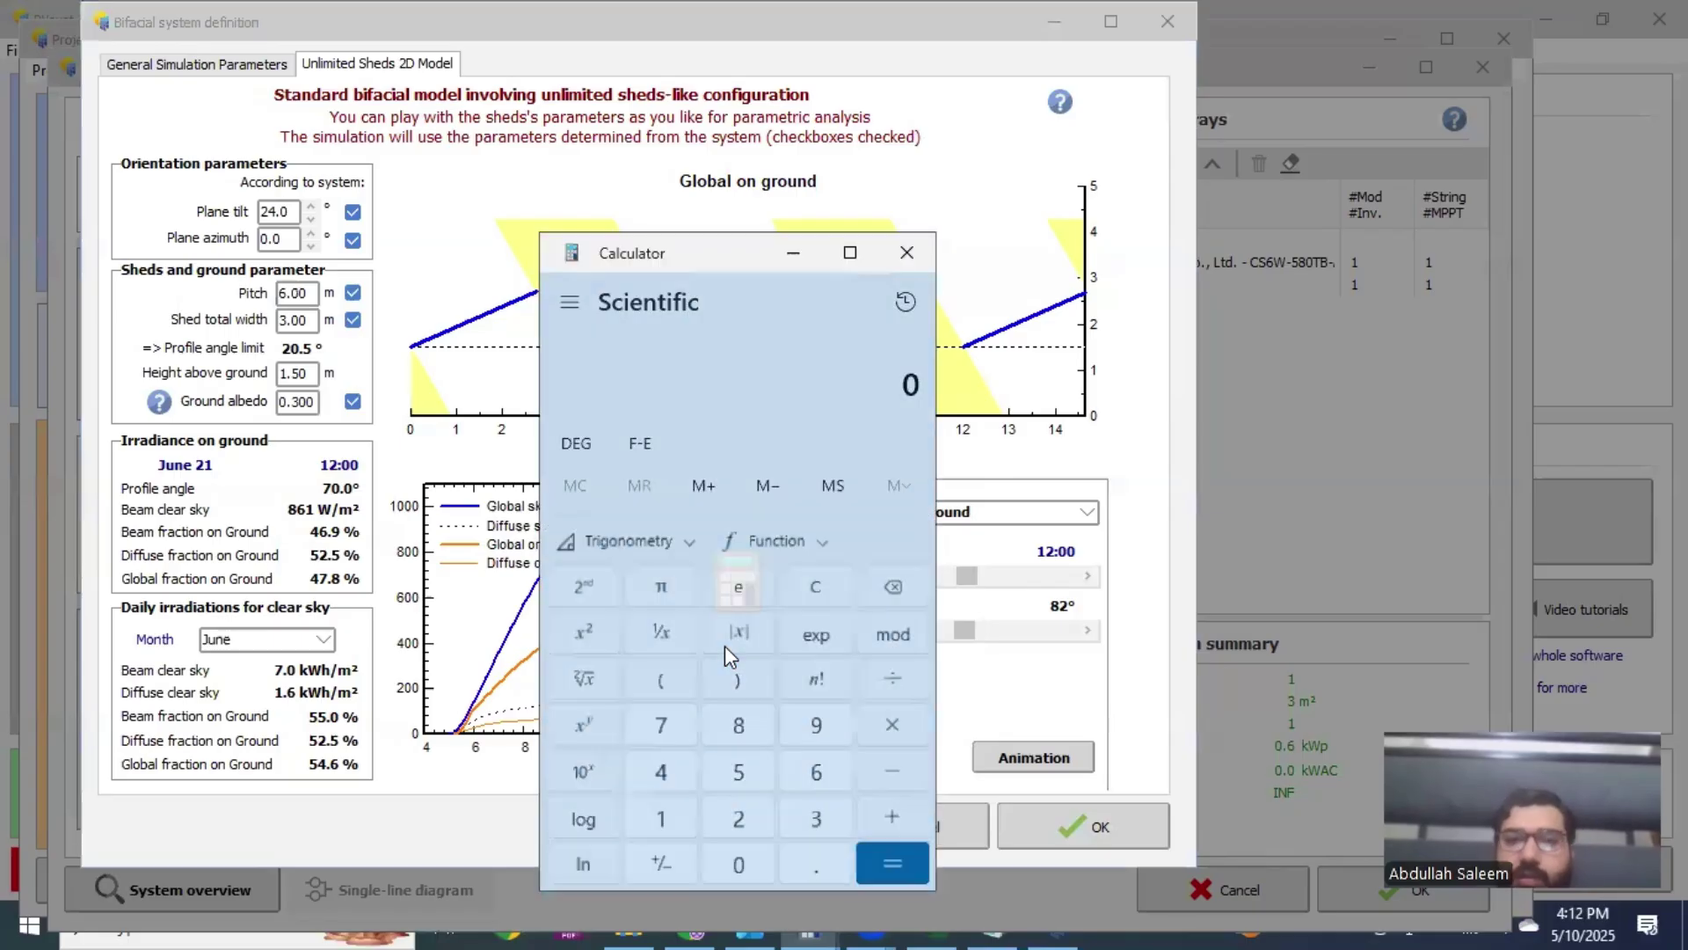
pyautogui.write('2278 ')
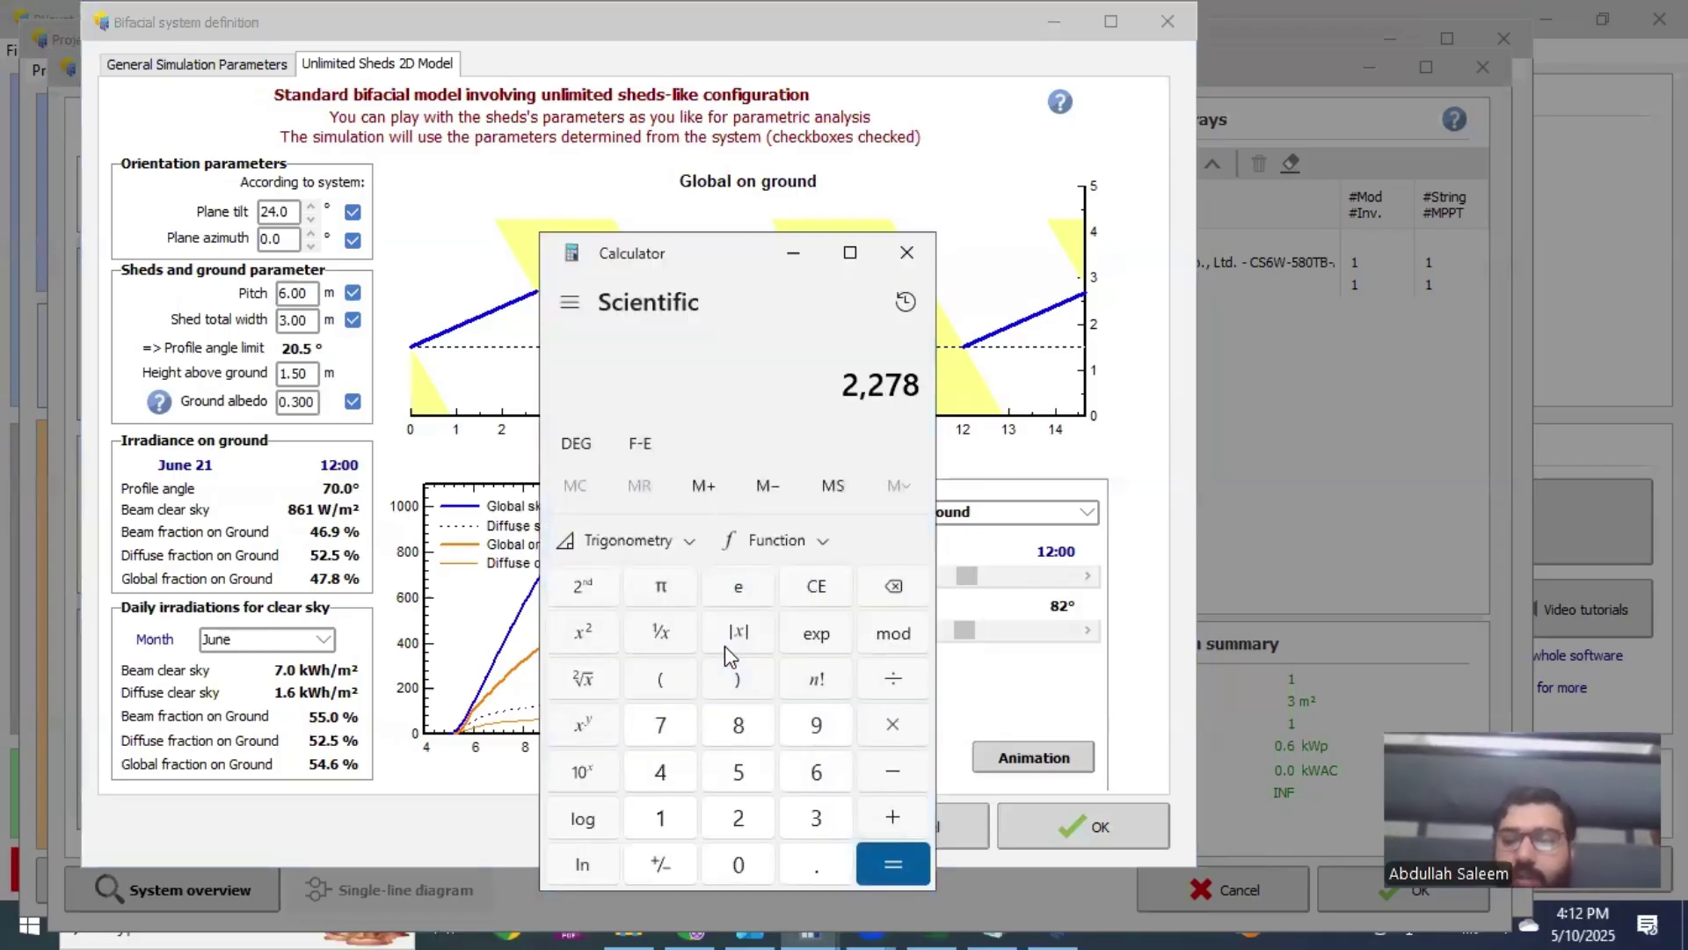
pyautogui.write('+ 2,000')
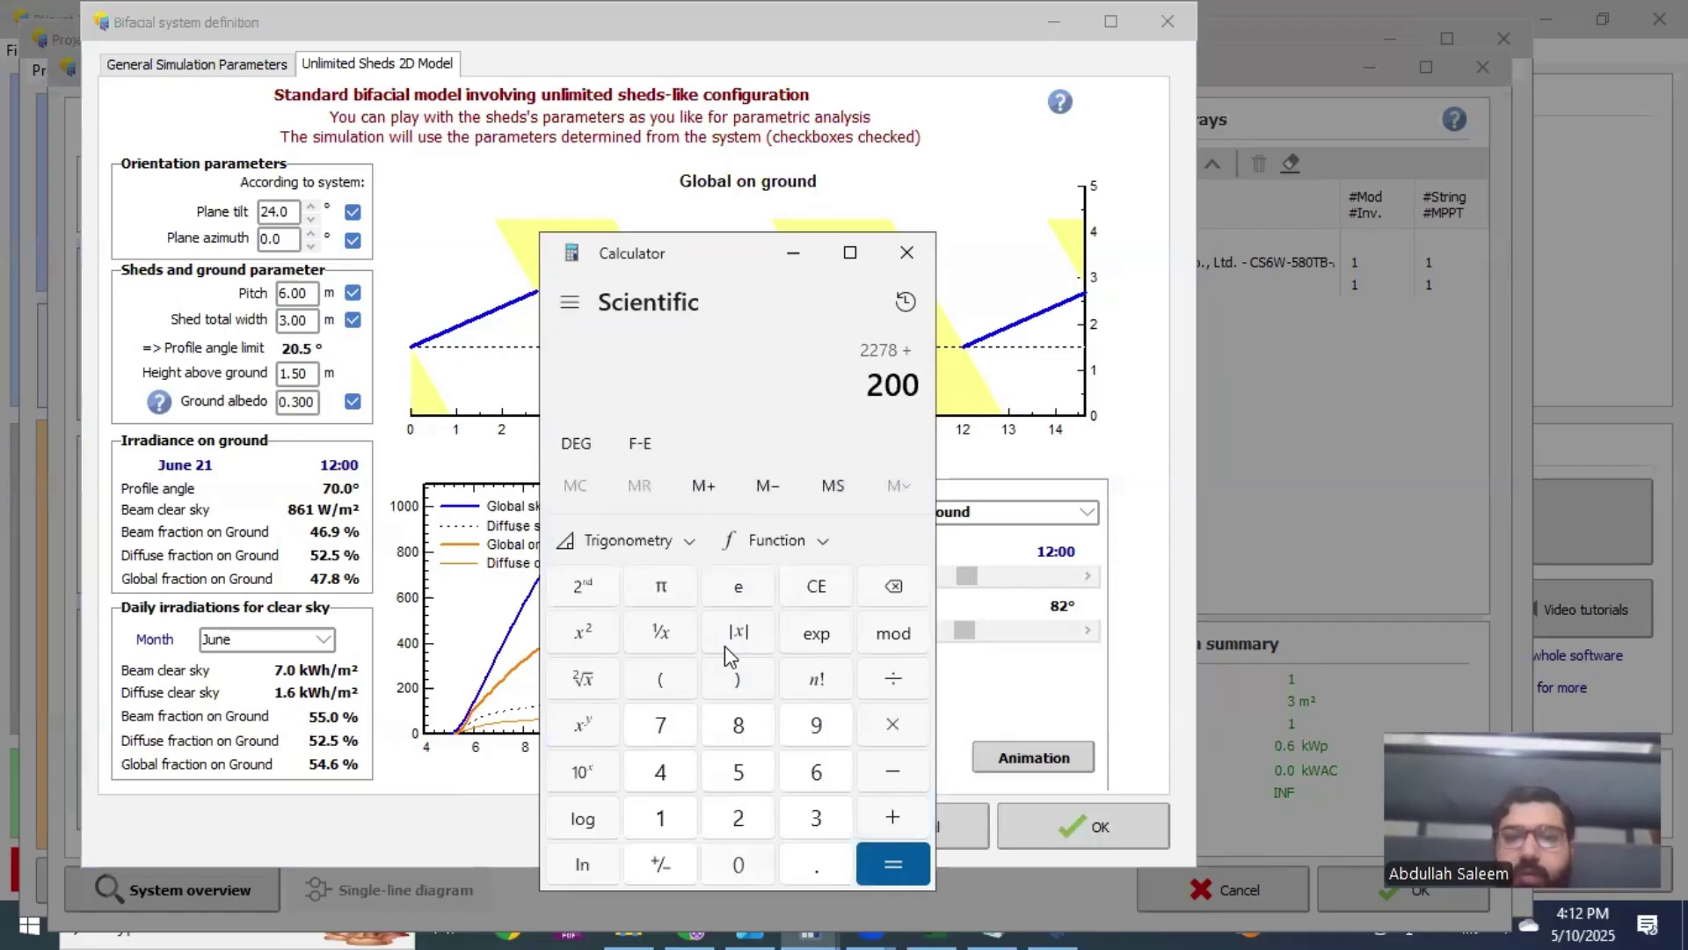
pyautogui.press('Return')
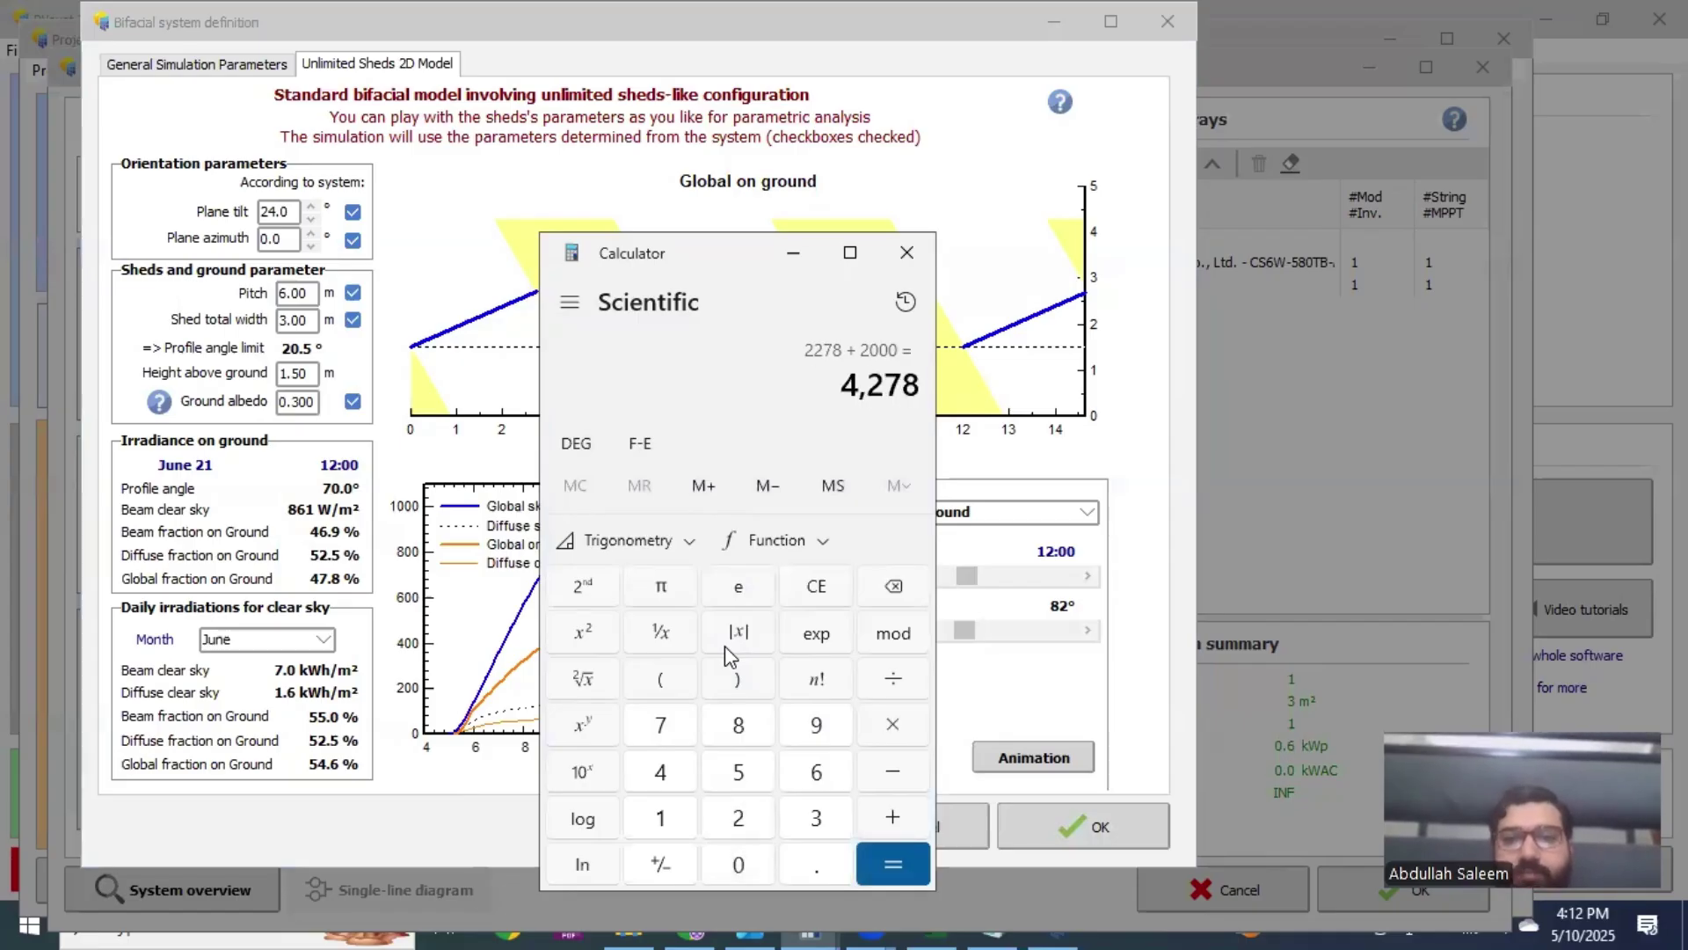
# Step: Return to the bifacial system definition in PVsyst and set the shed pitch to 4.278 m
pyautogui.hotkey('alt', 'Tab')
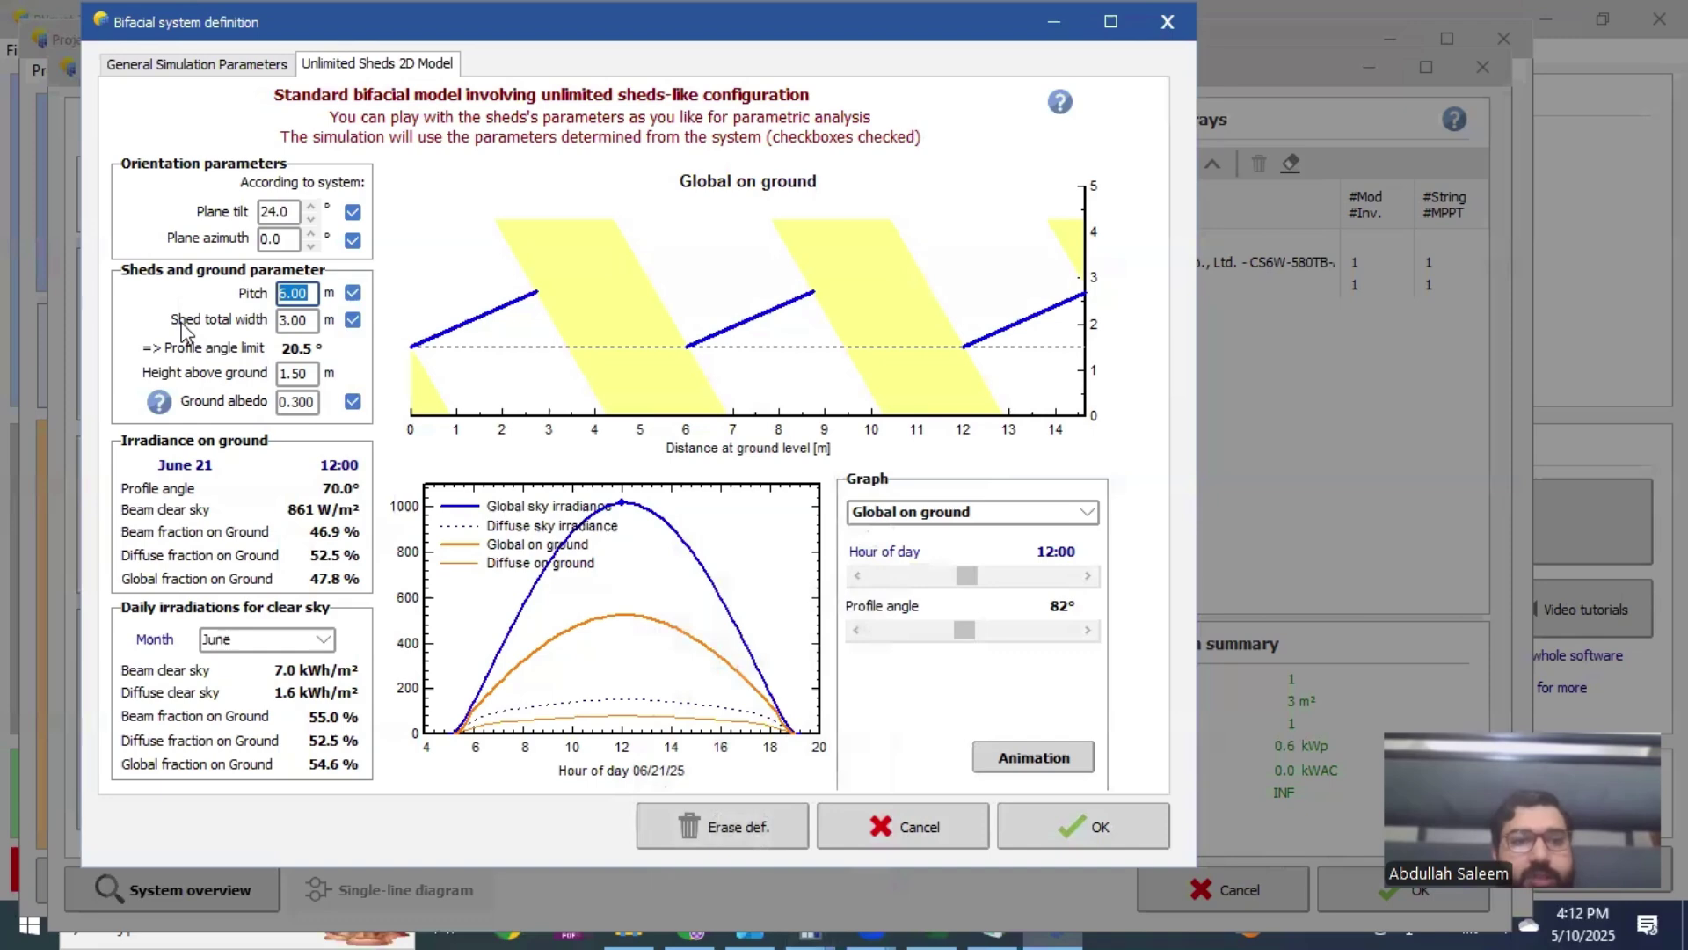
pyautogui.write('4.')
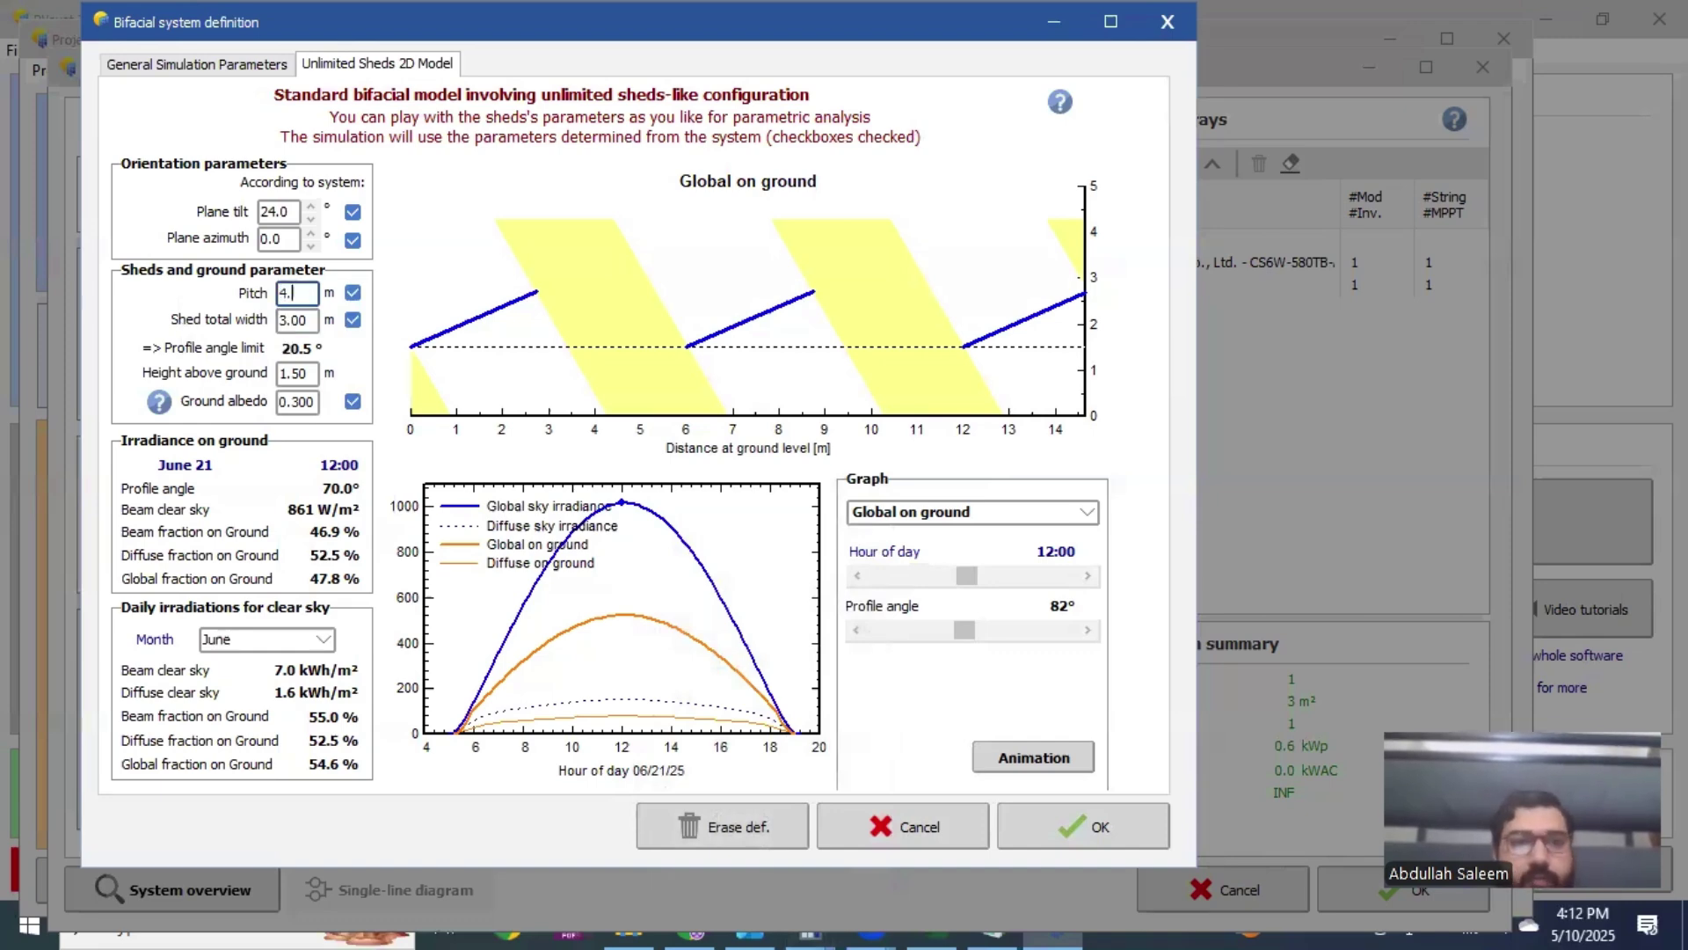
pyautogui.write('278')
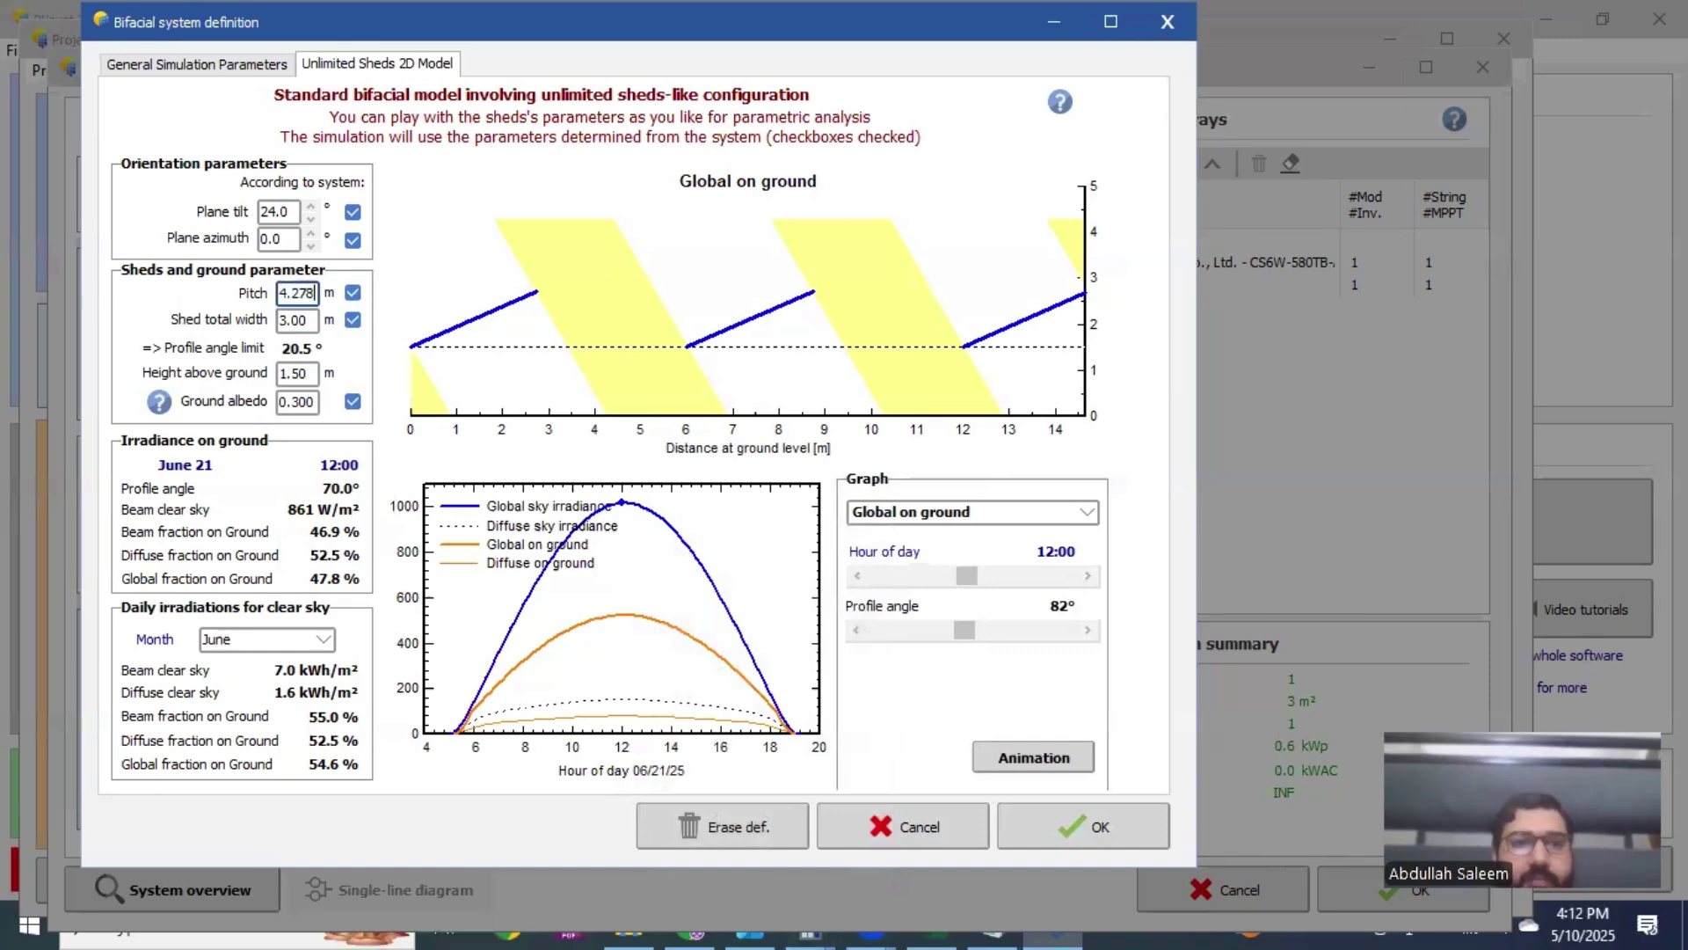
pyautogui.press('Return')
# Step: Set the shed total width to 2.278 m in the unlimited sheds 2D model
pyautogui.click(302, 316)
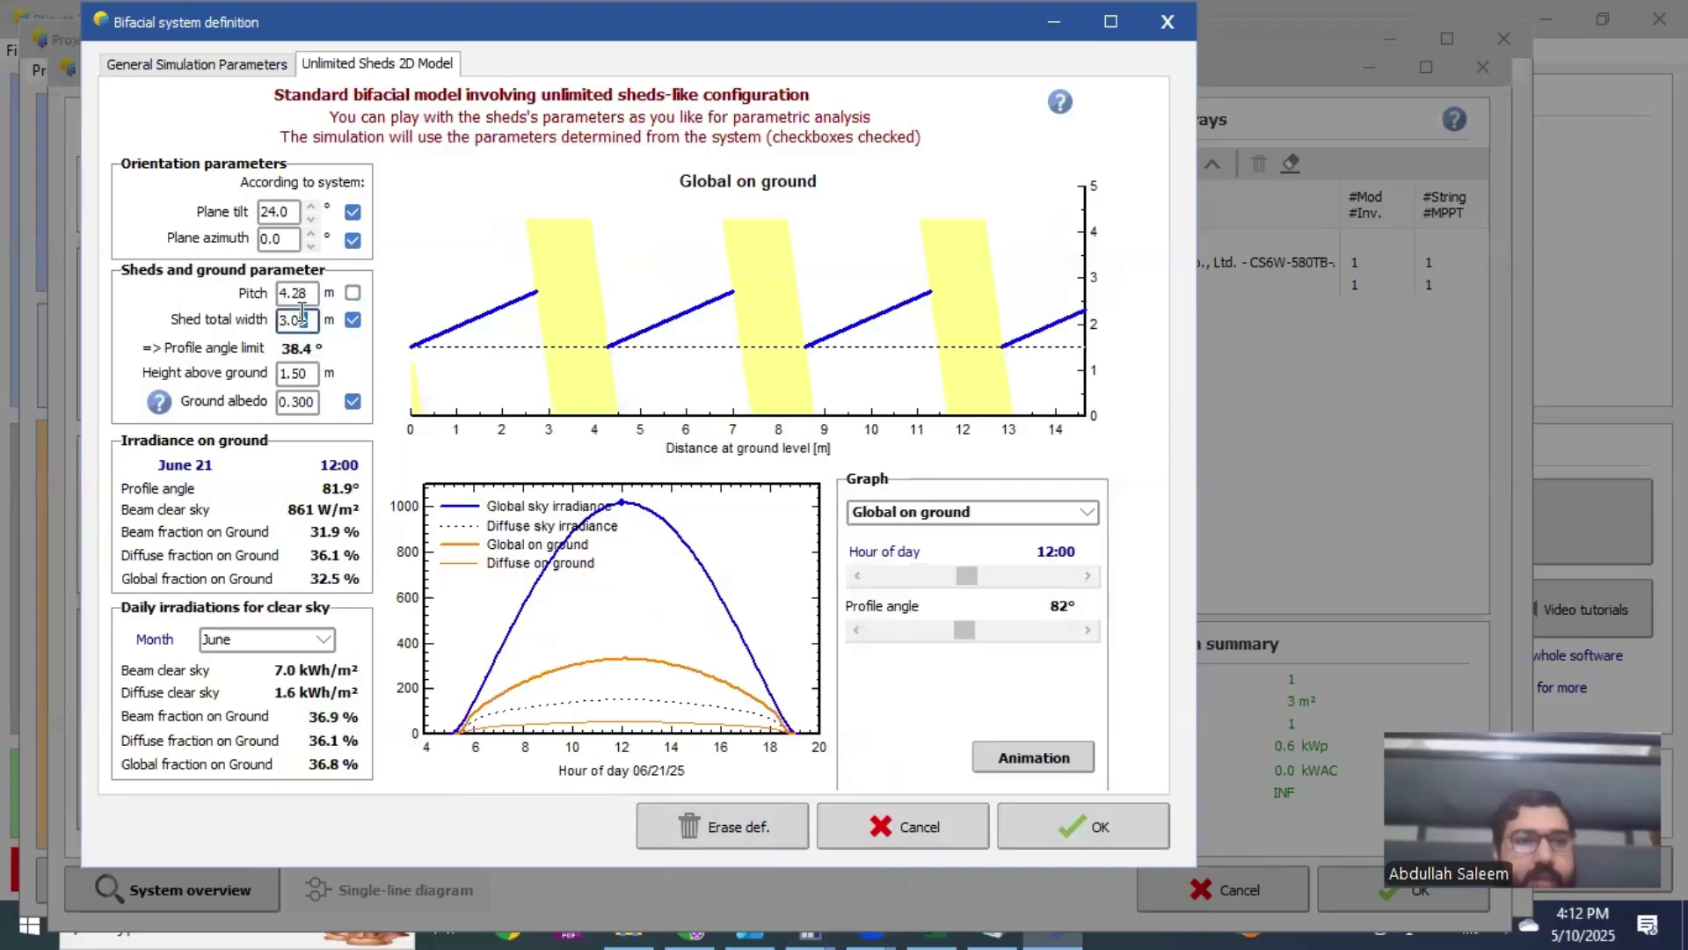
pyautogui.moveTo(302, 316); pyautogui.dragTo(276, 319)
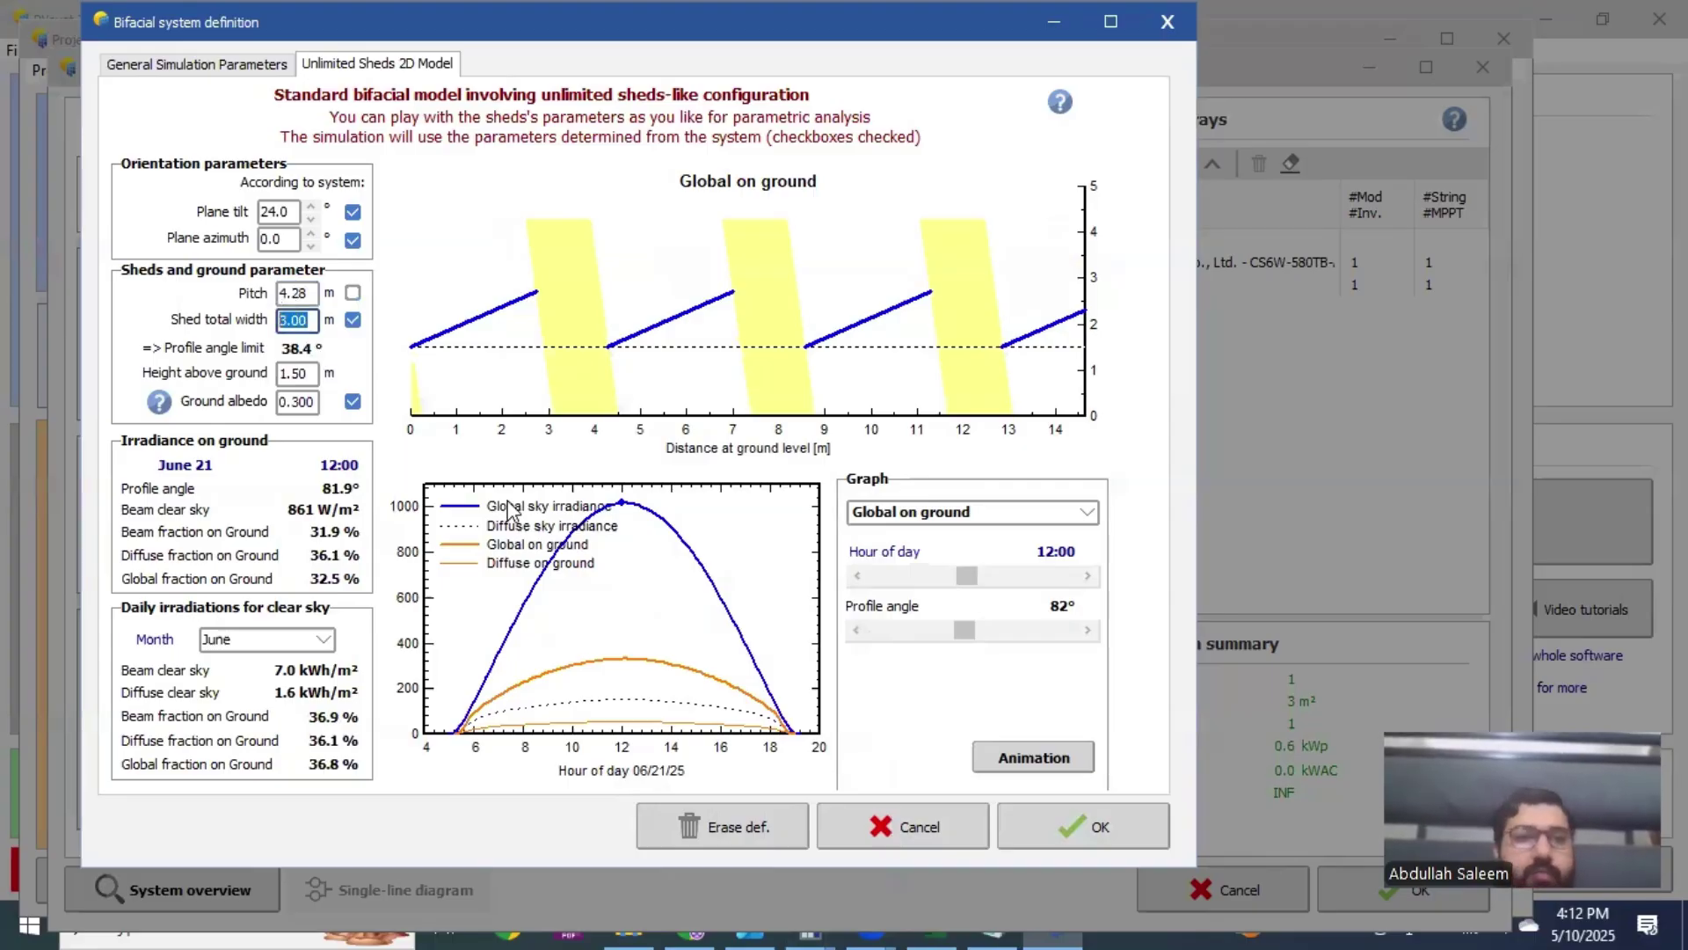
pyautogui.write('278')
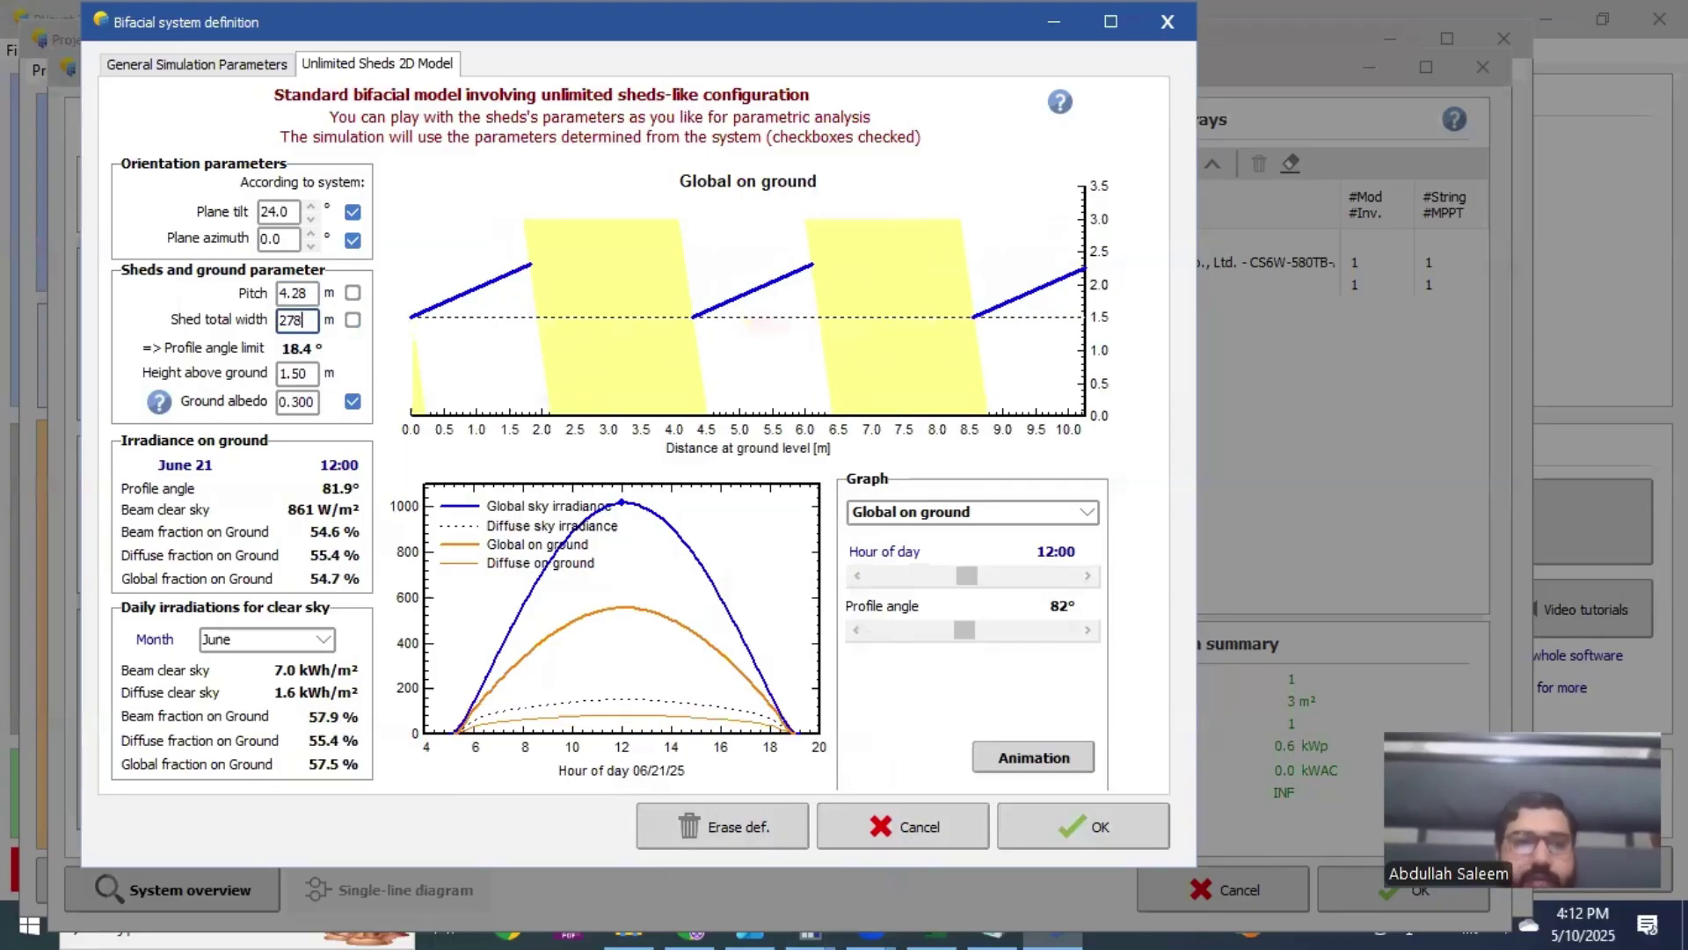
pyautogui.press('Return')
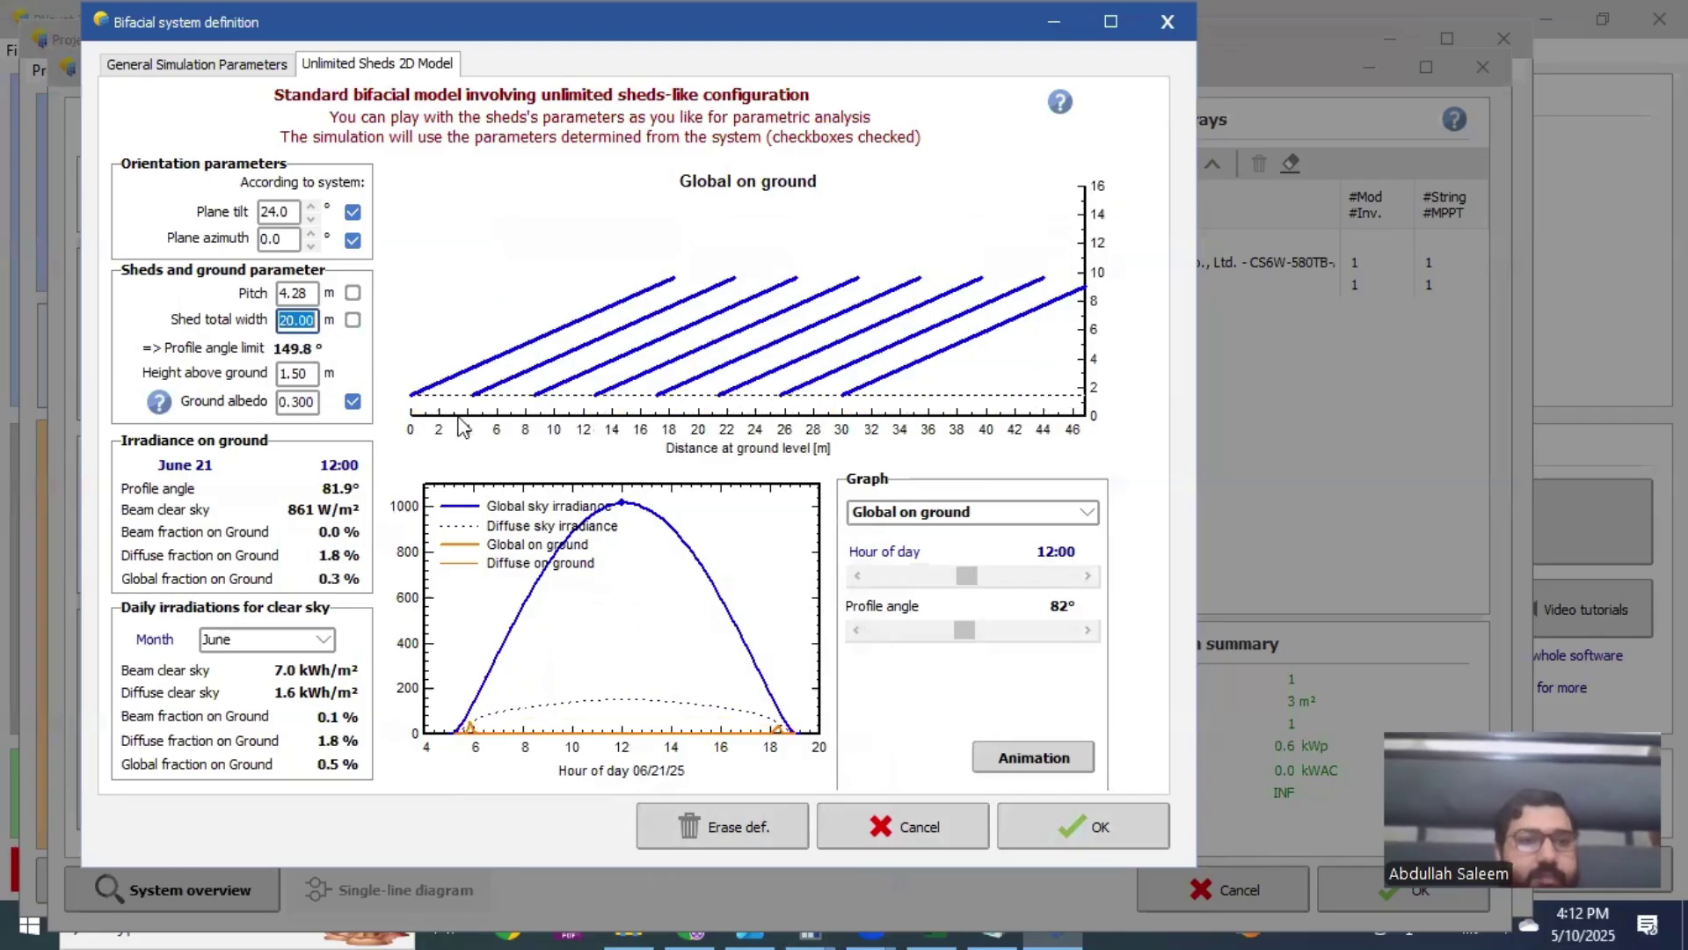
pyautogui.click(307, 372)
pyautogui.click(301, 320)
pyautogui.doubleClick(302, 319)
pyautogui.write('2')
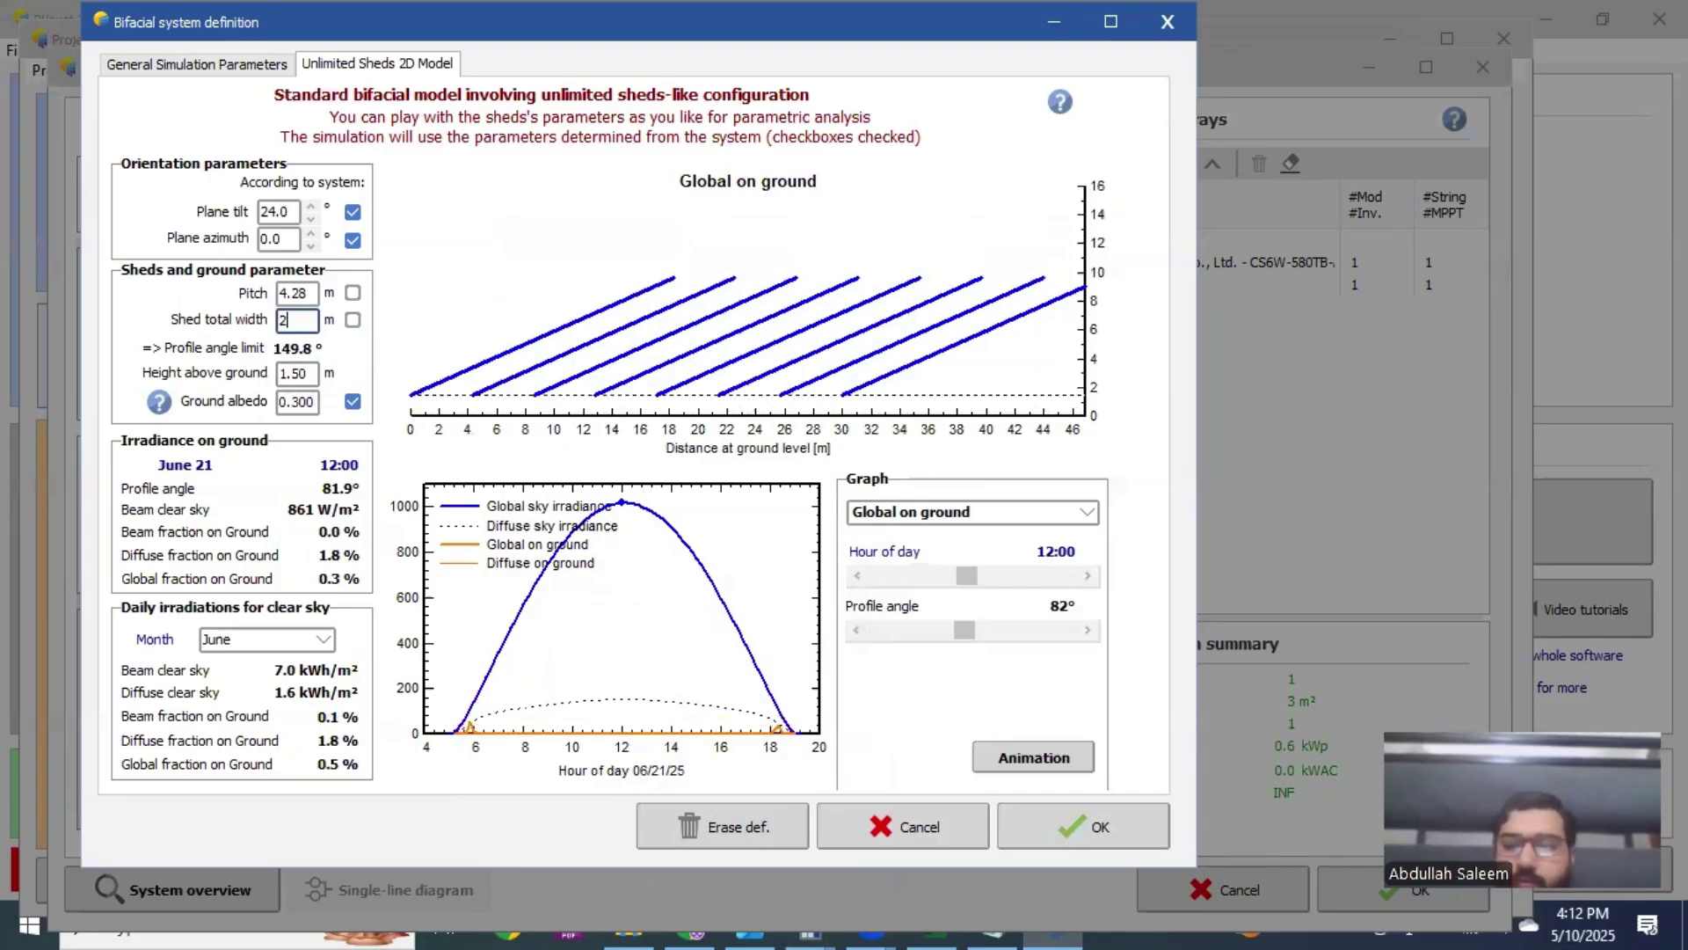
pyautogui.write('.278')
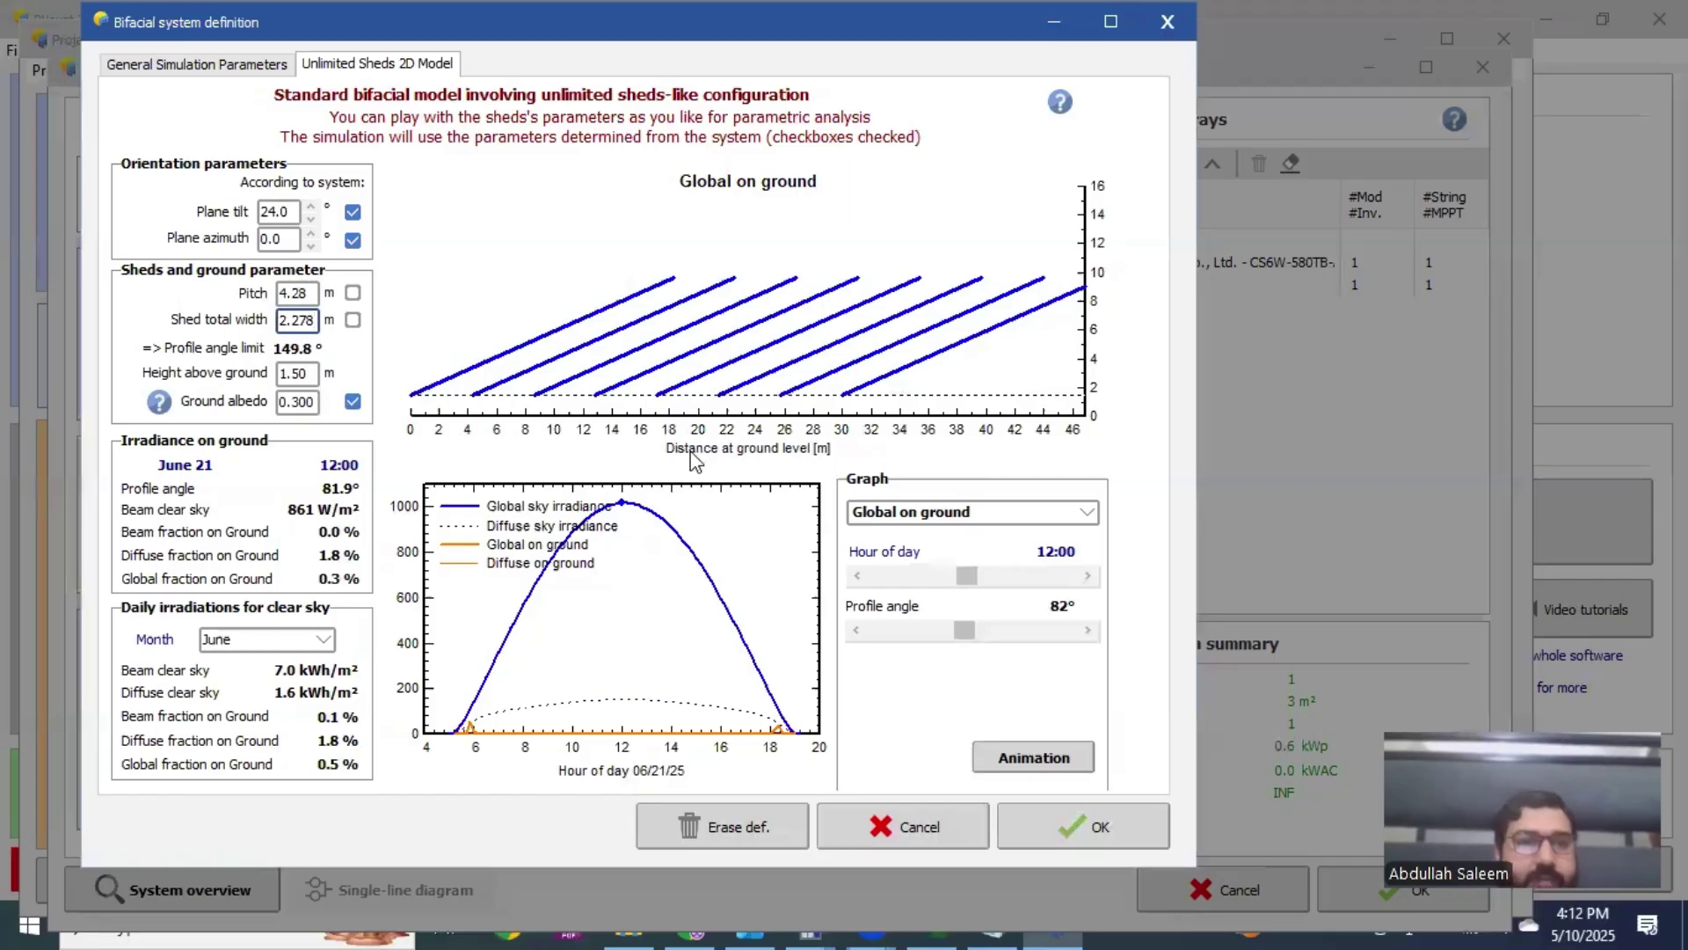
# Step: Set the sheds' height above ground to 1 m
pyautogui.doubleClick(315, 373)
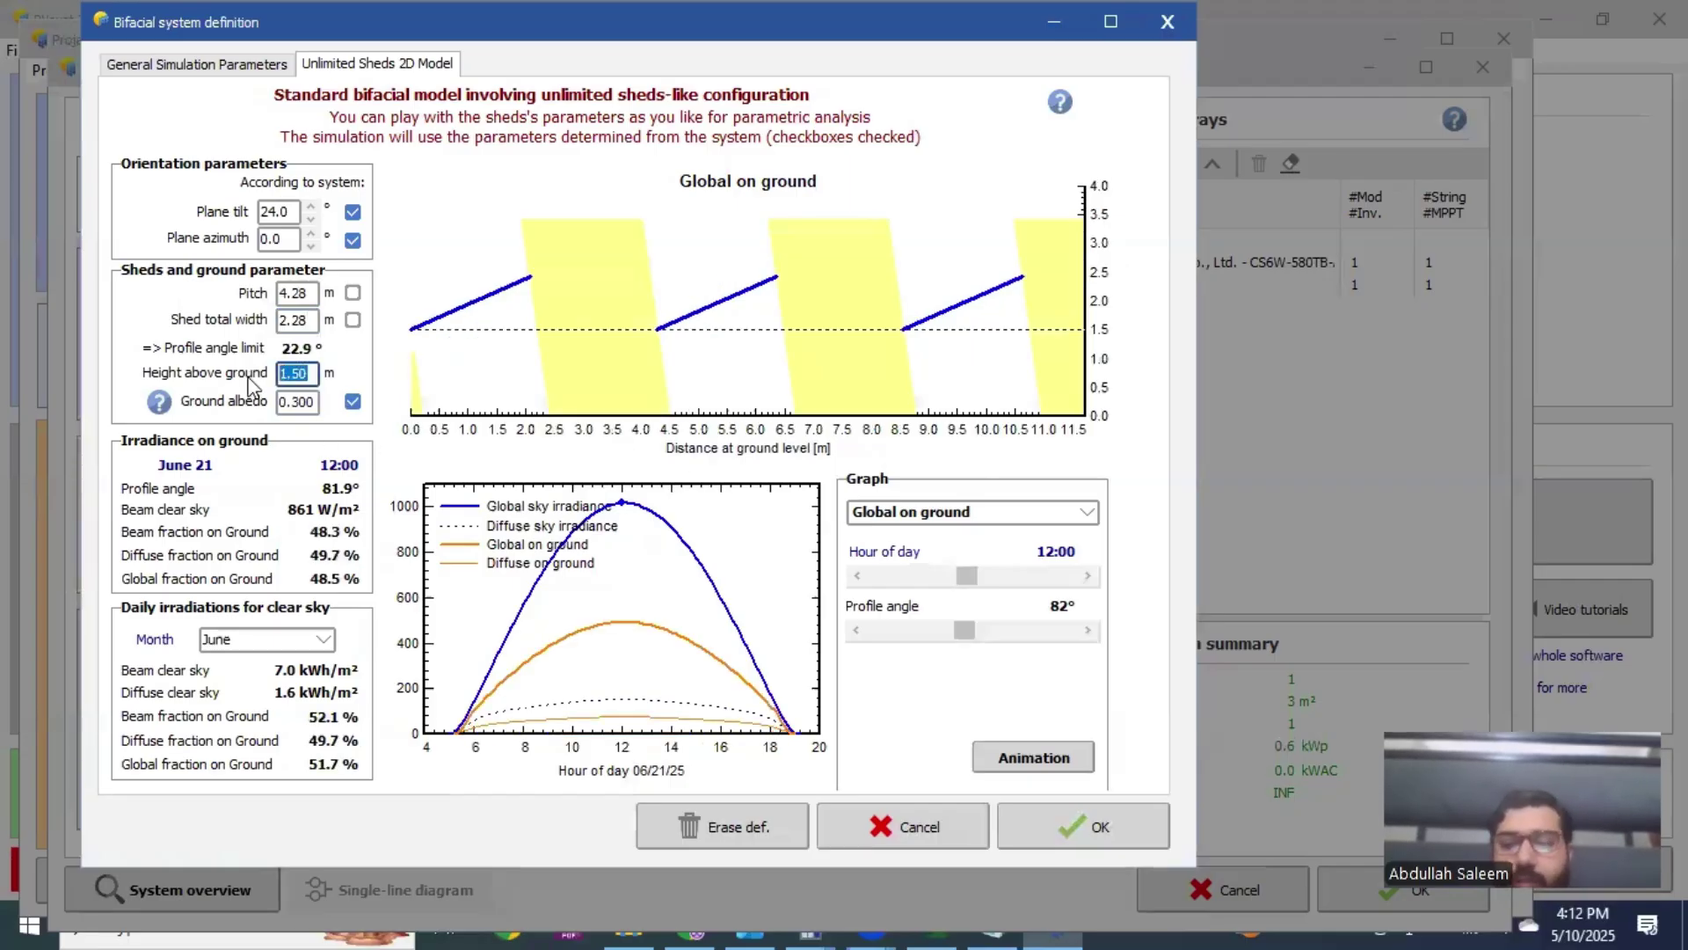
pyautogui.write('1')
pyautogui.press('Return')
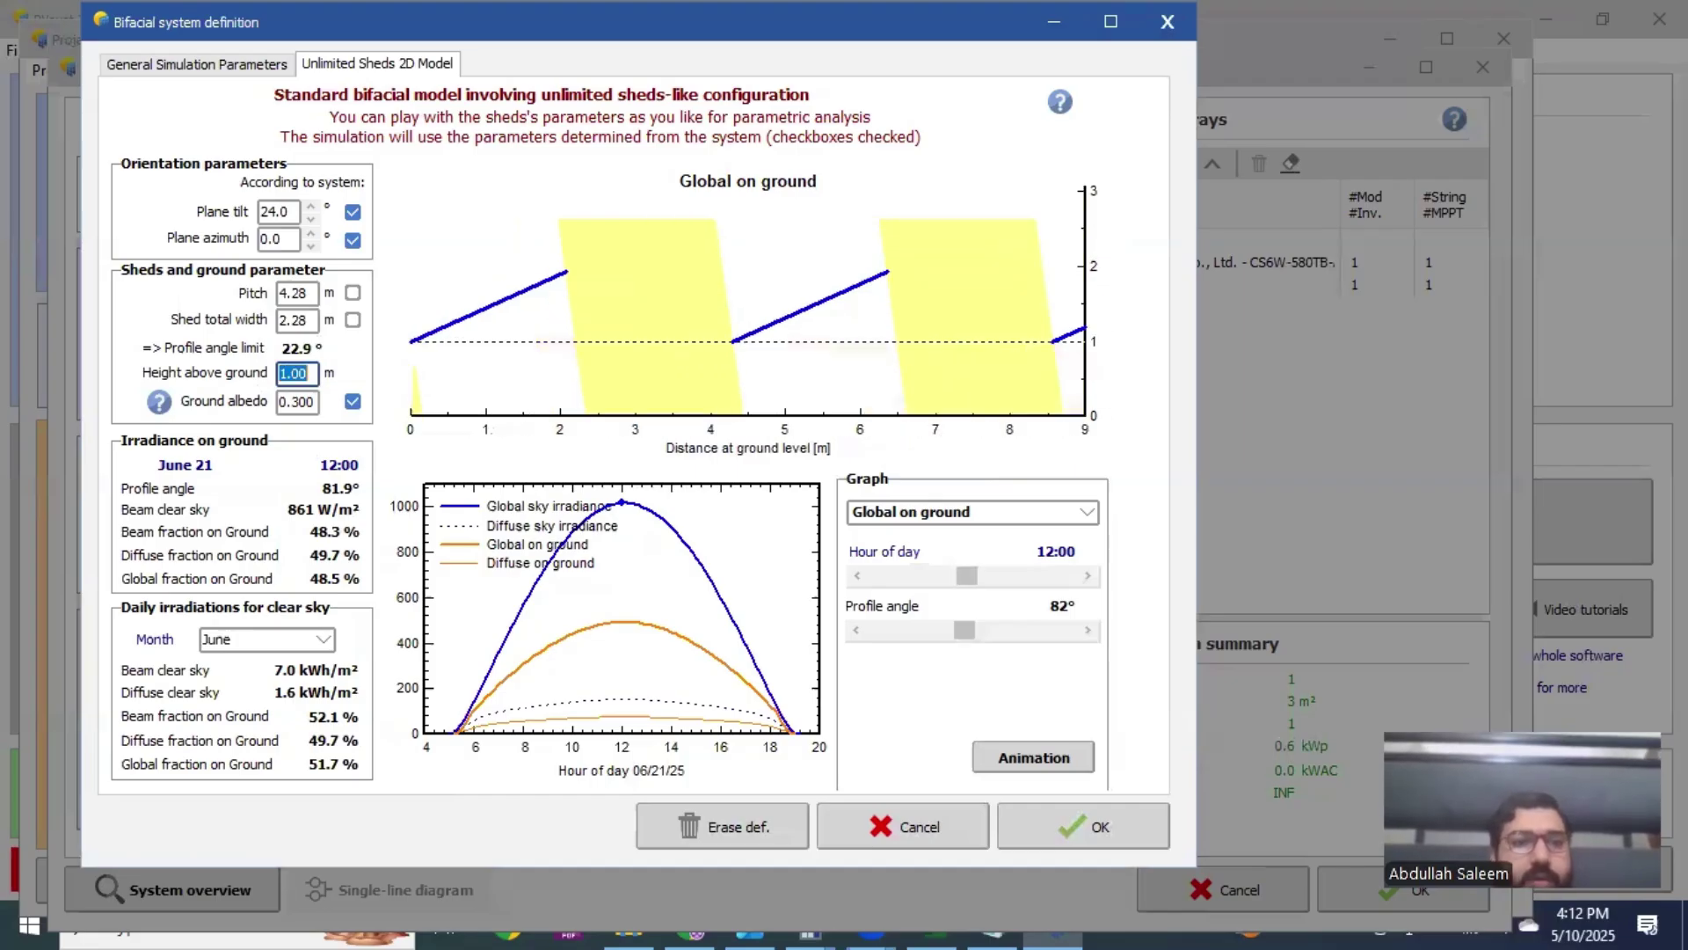
# Step: Set the ground albedo to 0.15 and accept the bifacial system definition
pyautogui.doubleClick(303, 402)
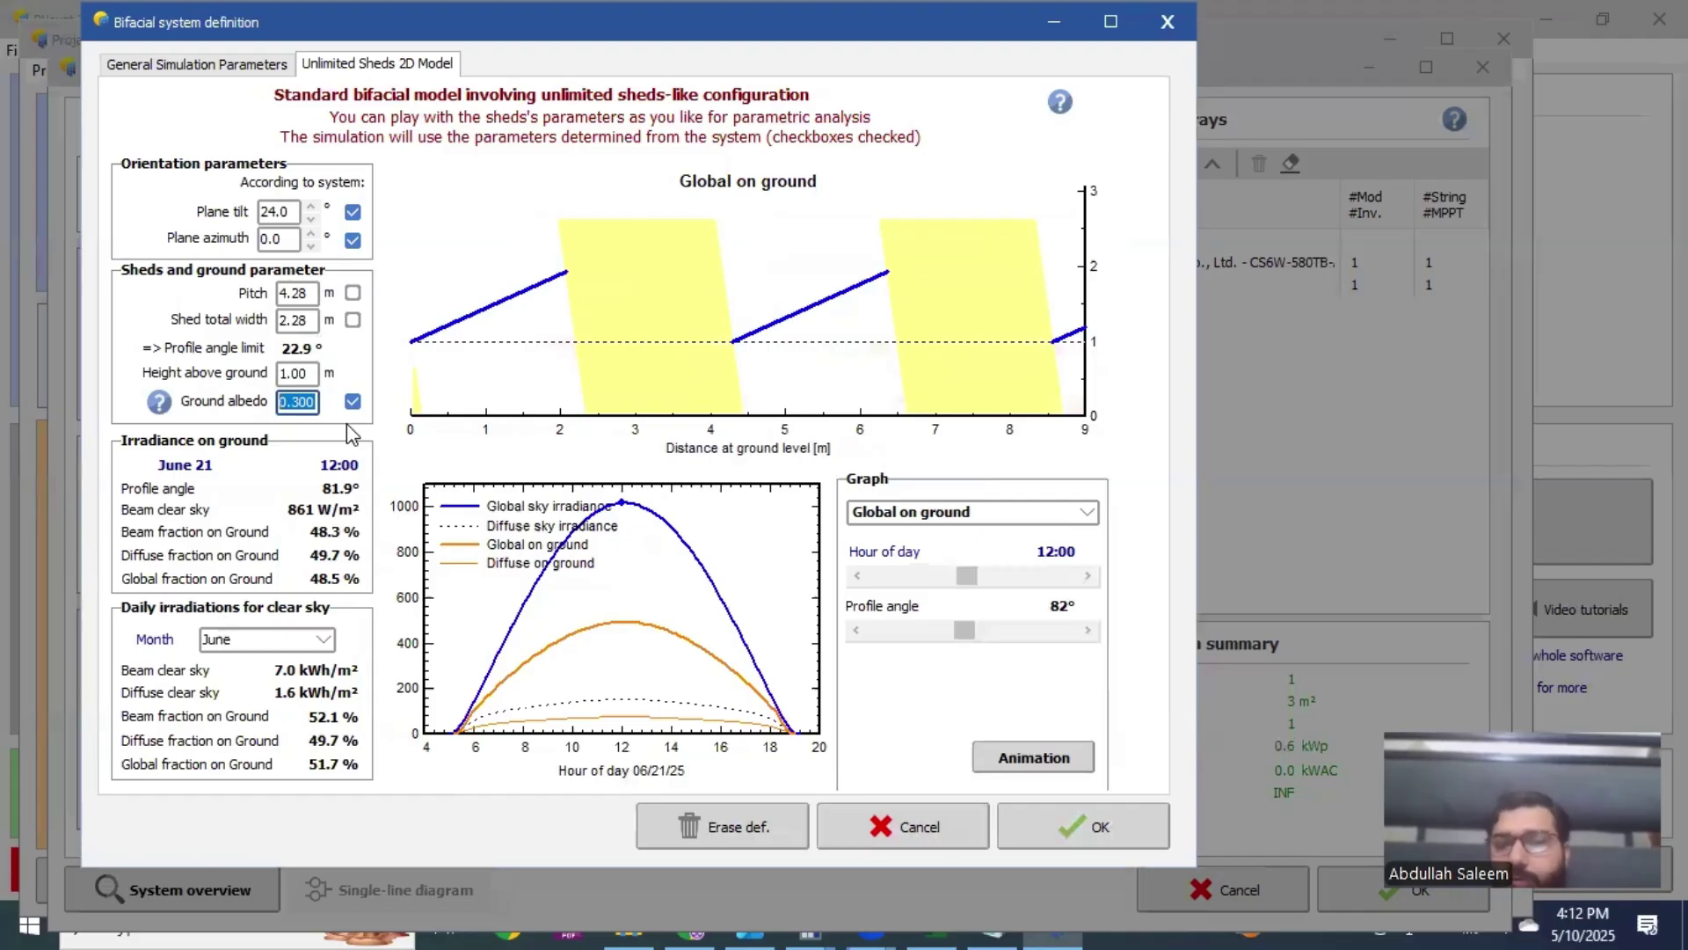
pyautogui.write('0.15')
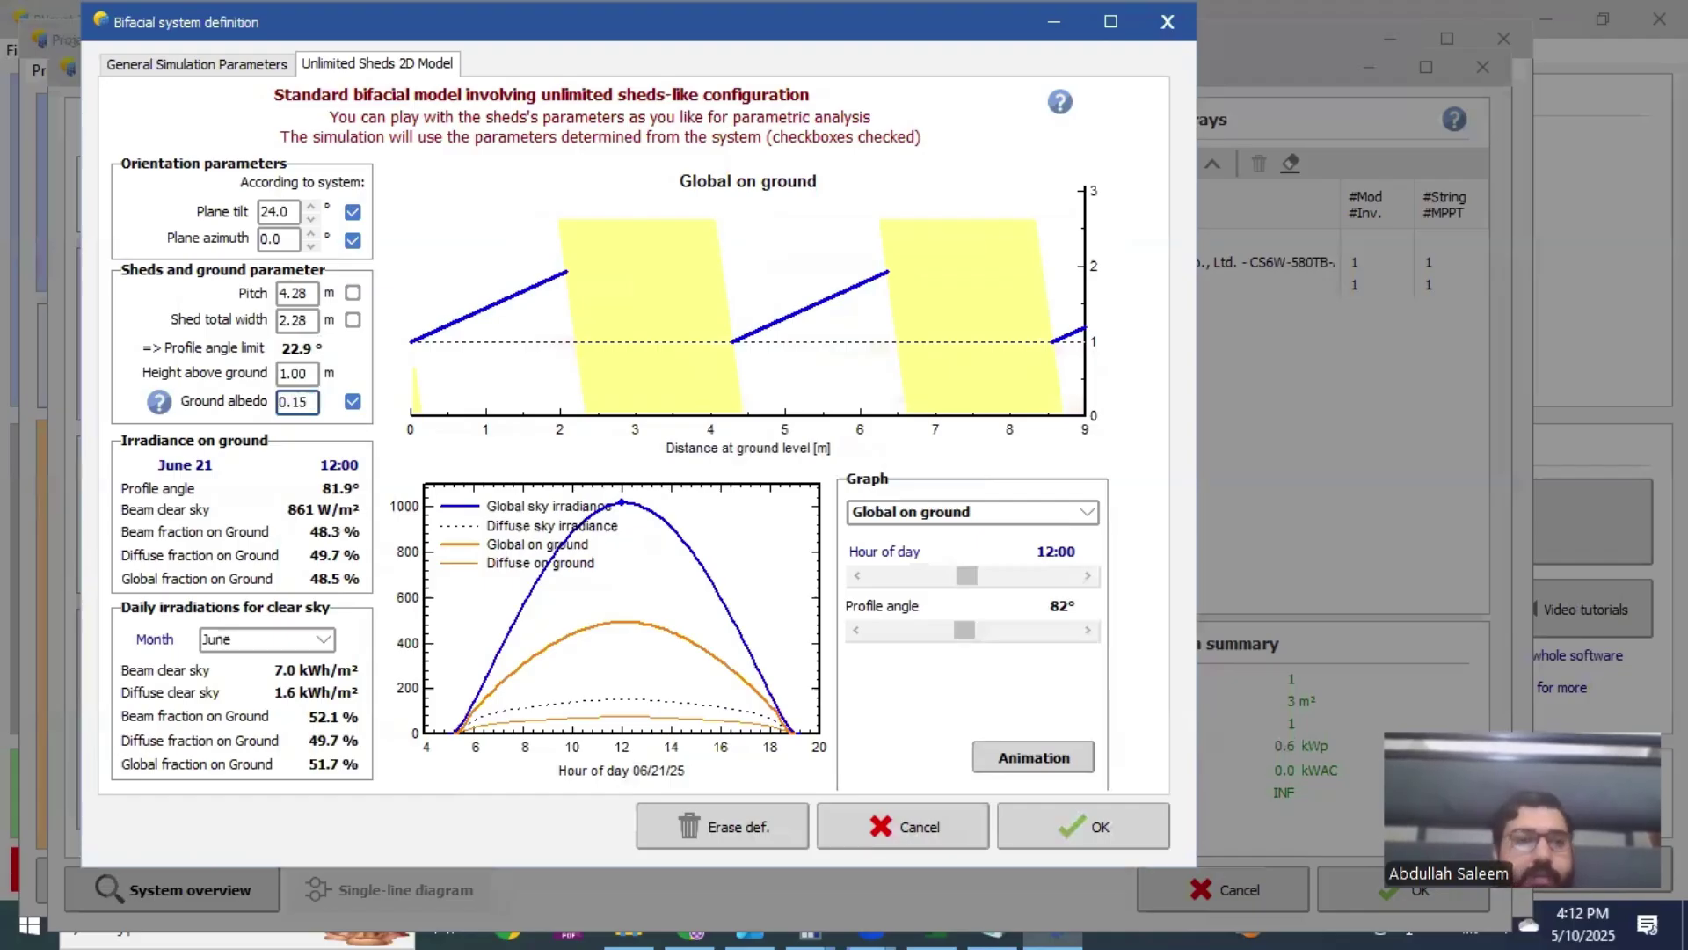
pyautogui.press('Return')
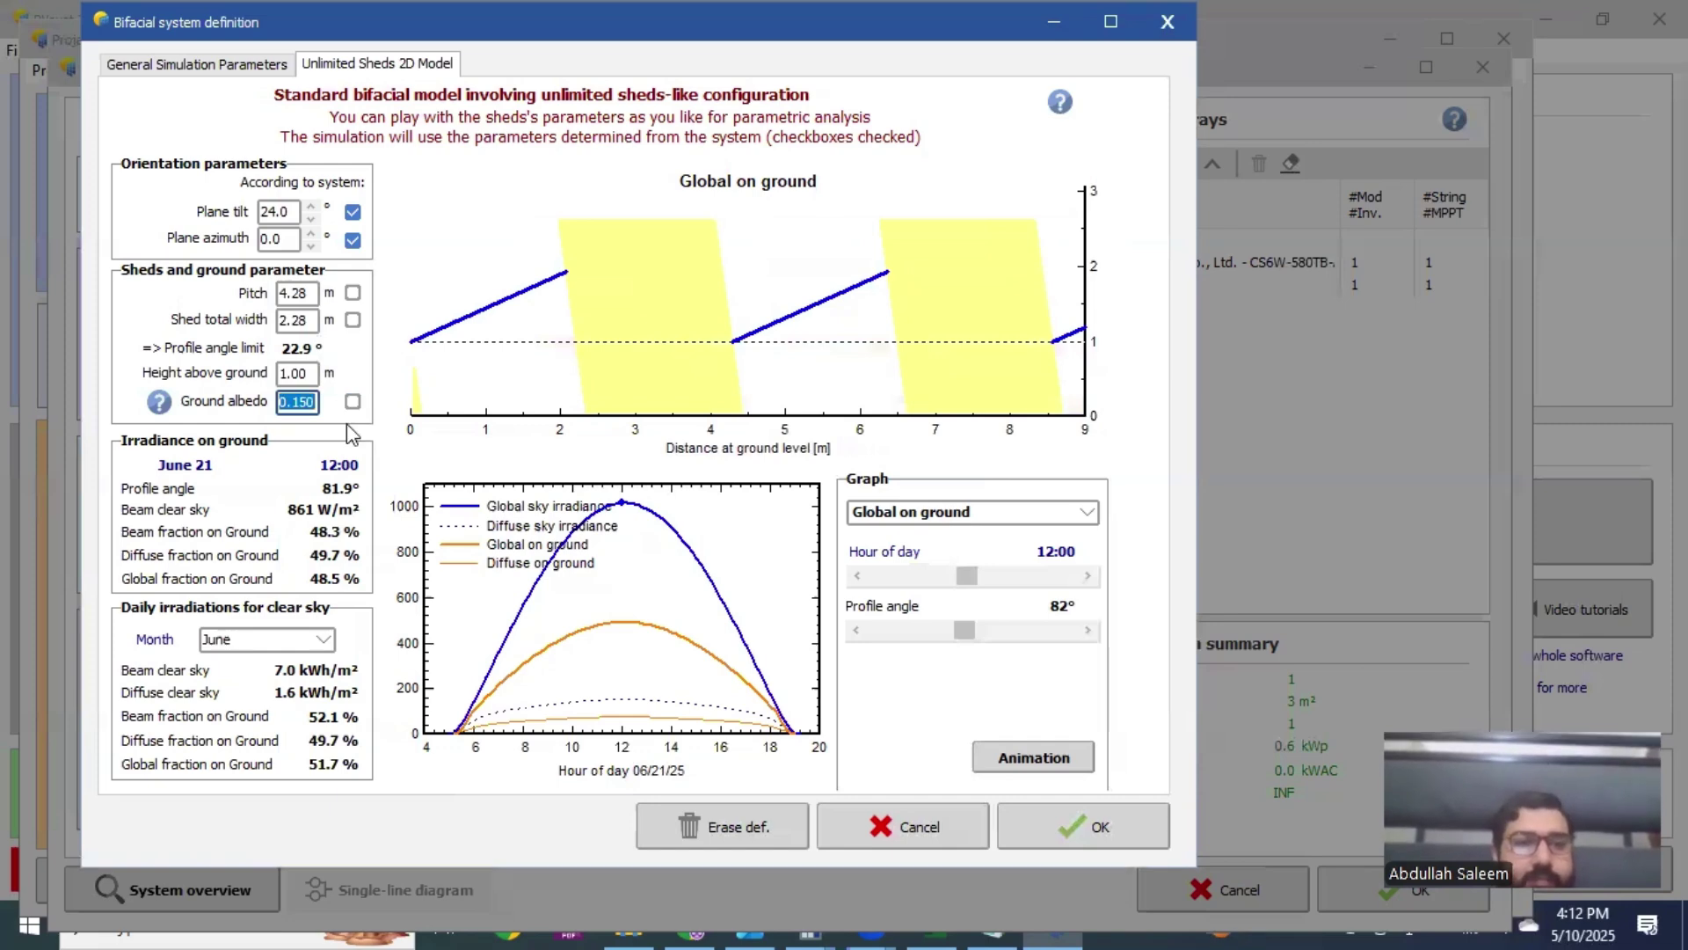
pyautogui.click(1020, 829)
pyautogui.click(998, 553)
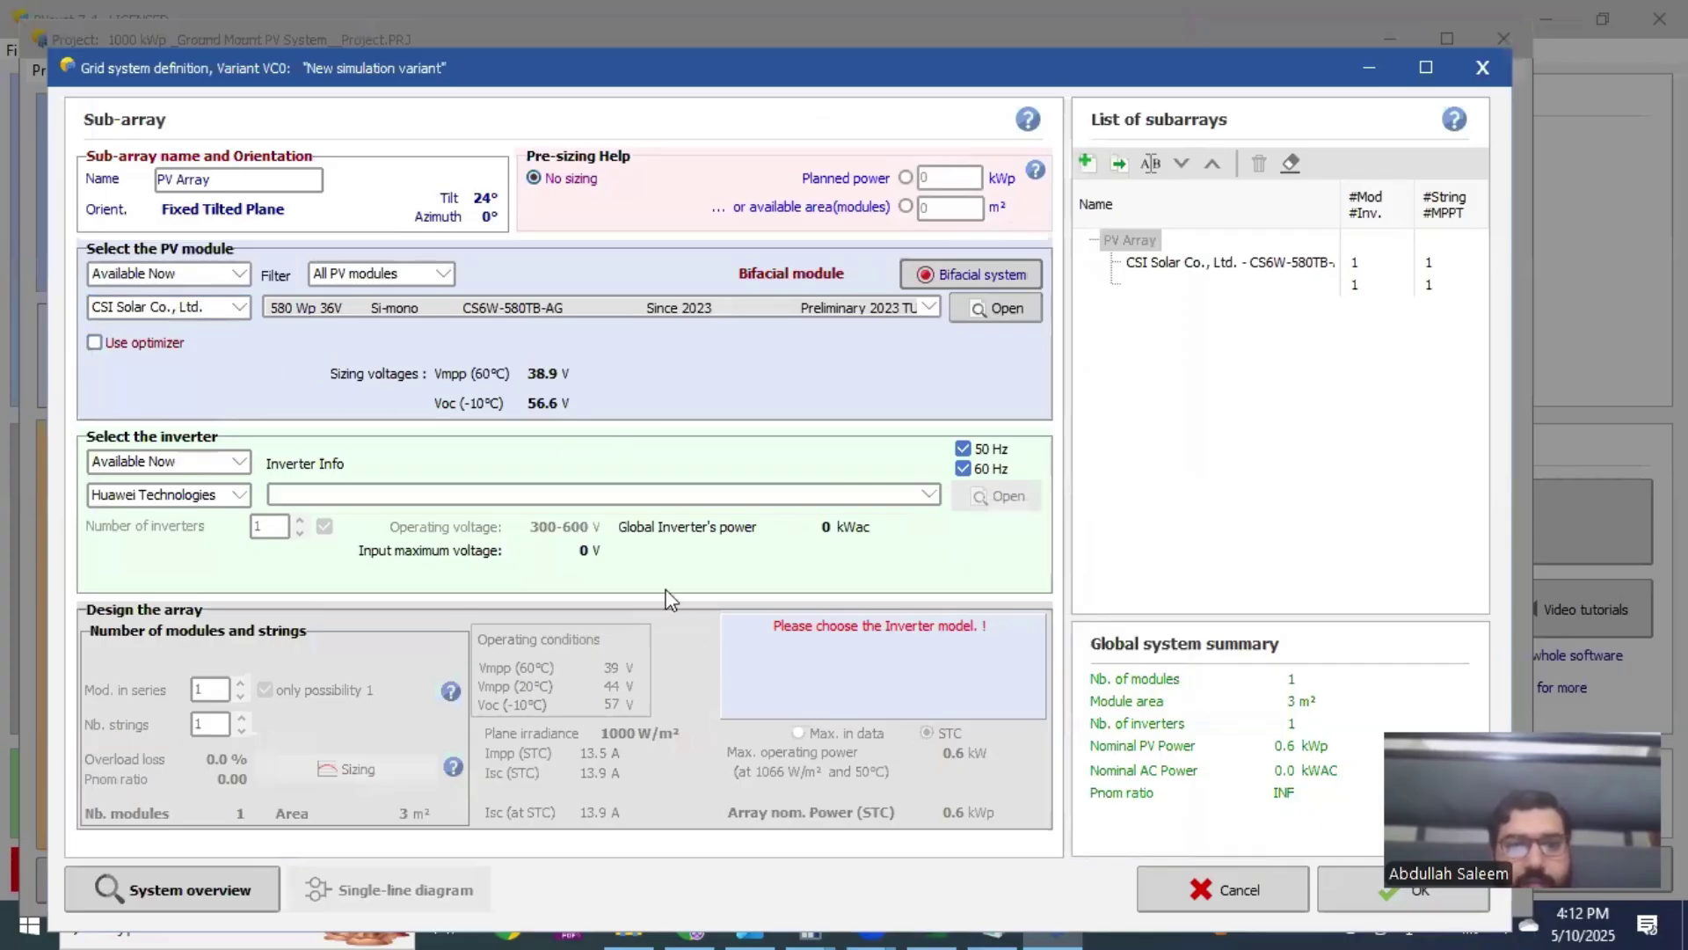
# Step: Select the Huawei Technologies 115 kW SUN2000-115KTL-M2-400V inverter for the PV array
pyautogui.click(308, 488)
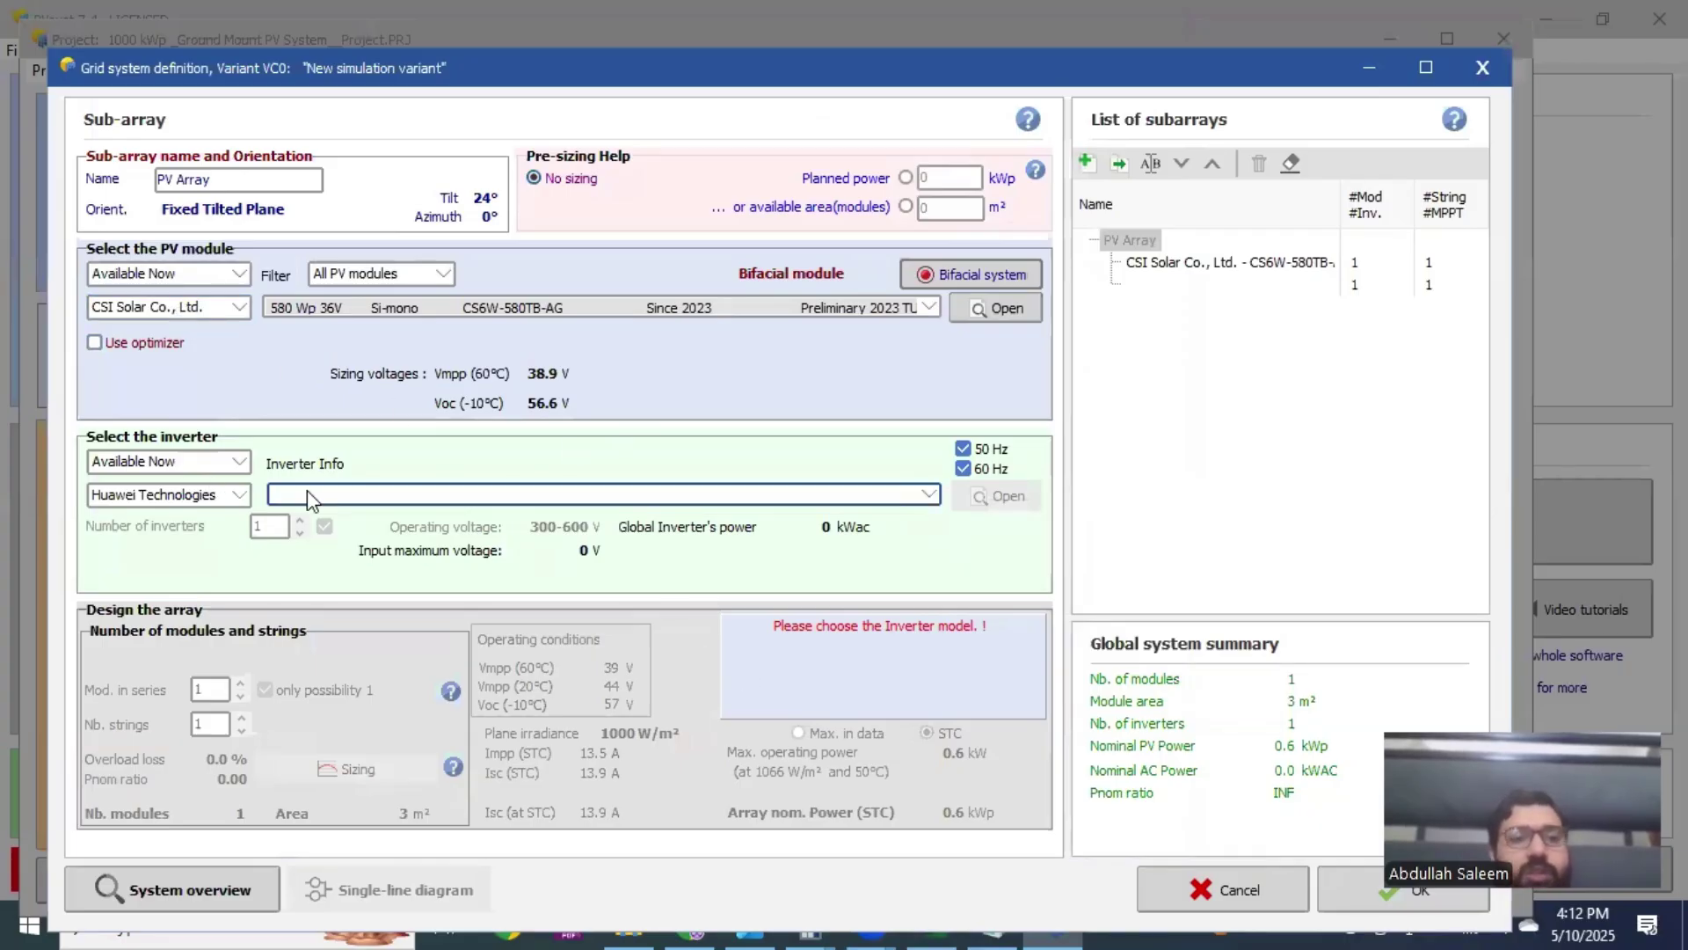
pyautogui.moveTo(935, 544); pyautogui.dragTo(921, 711)
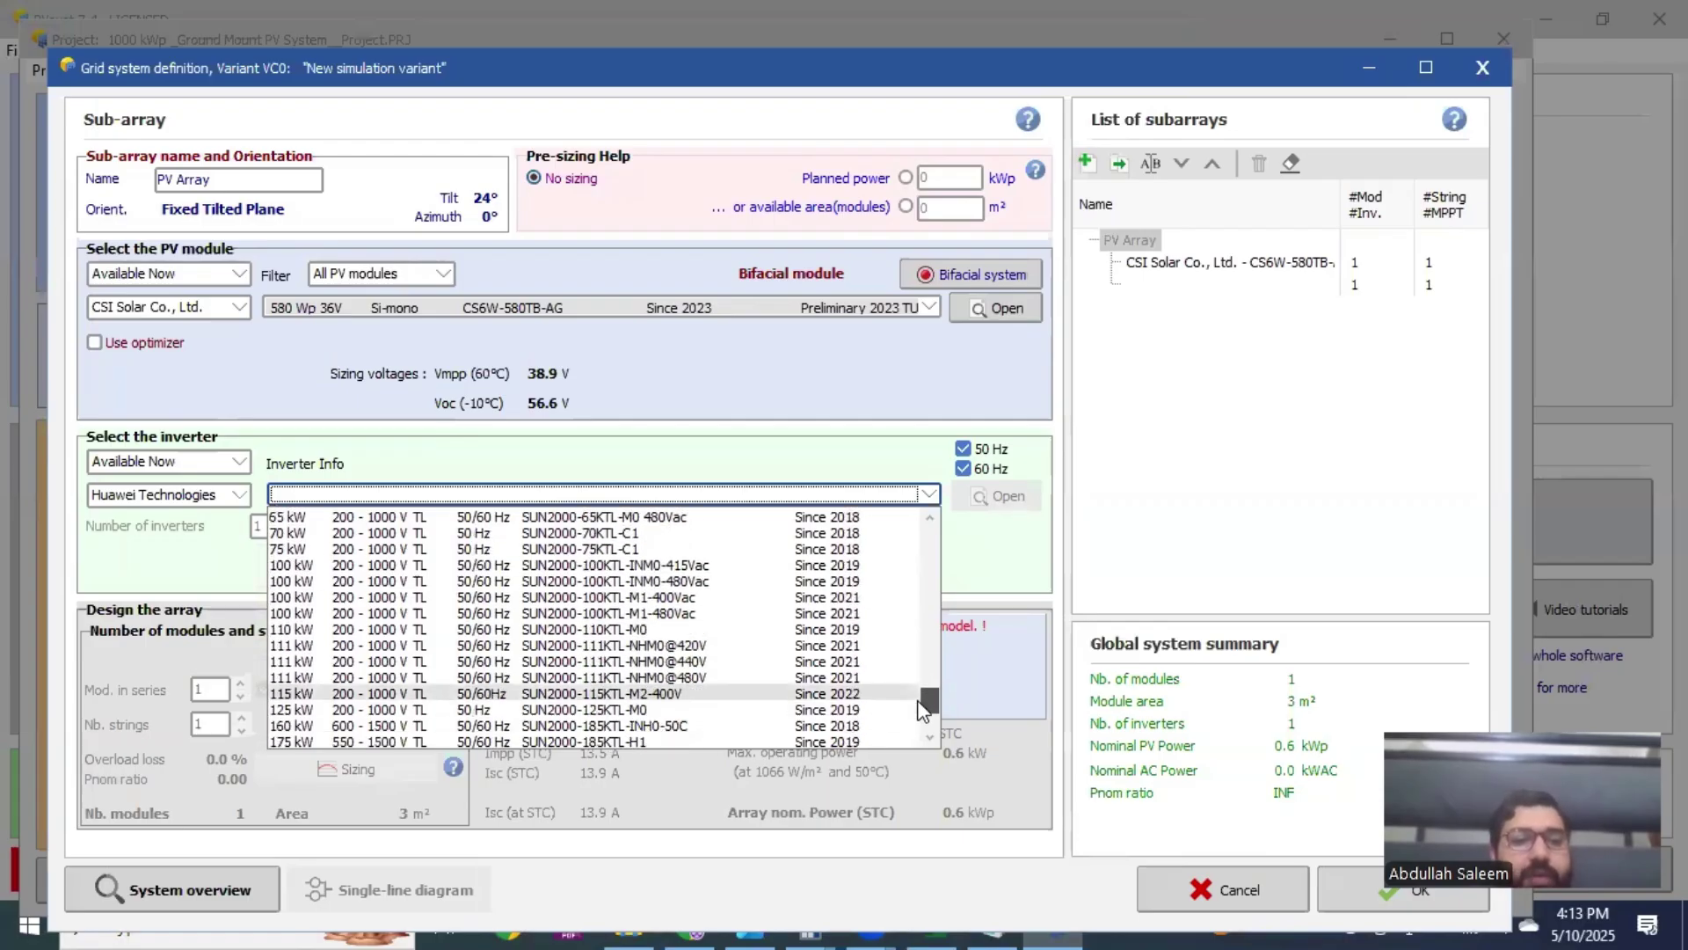
pyautogui.click(650, 693)
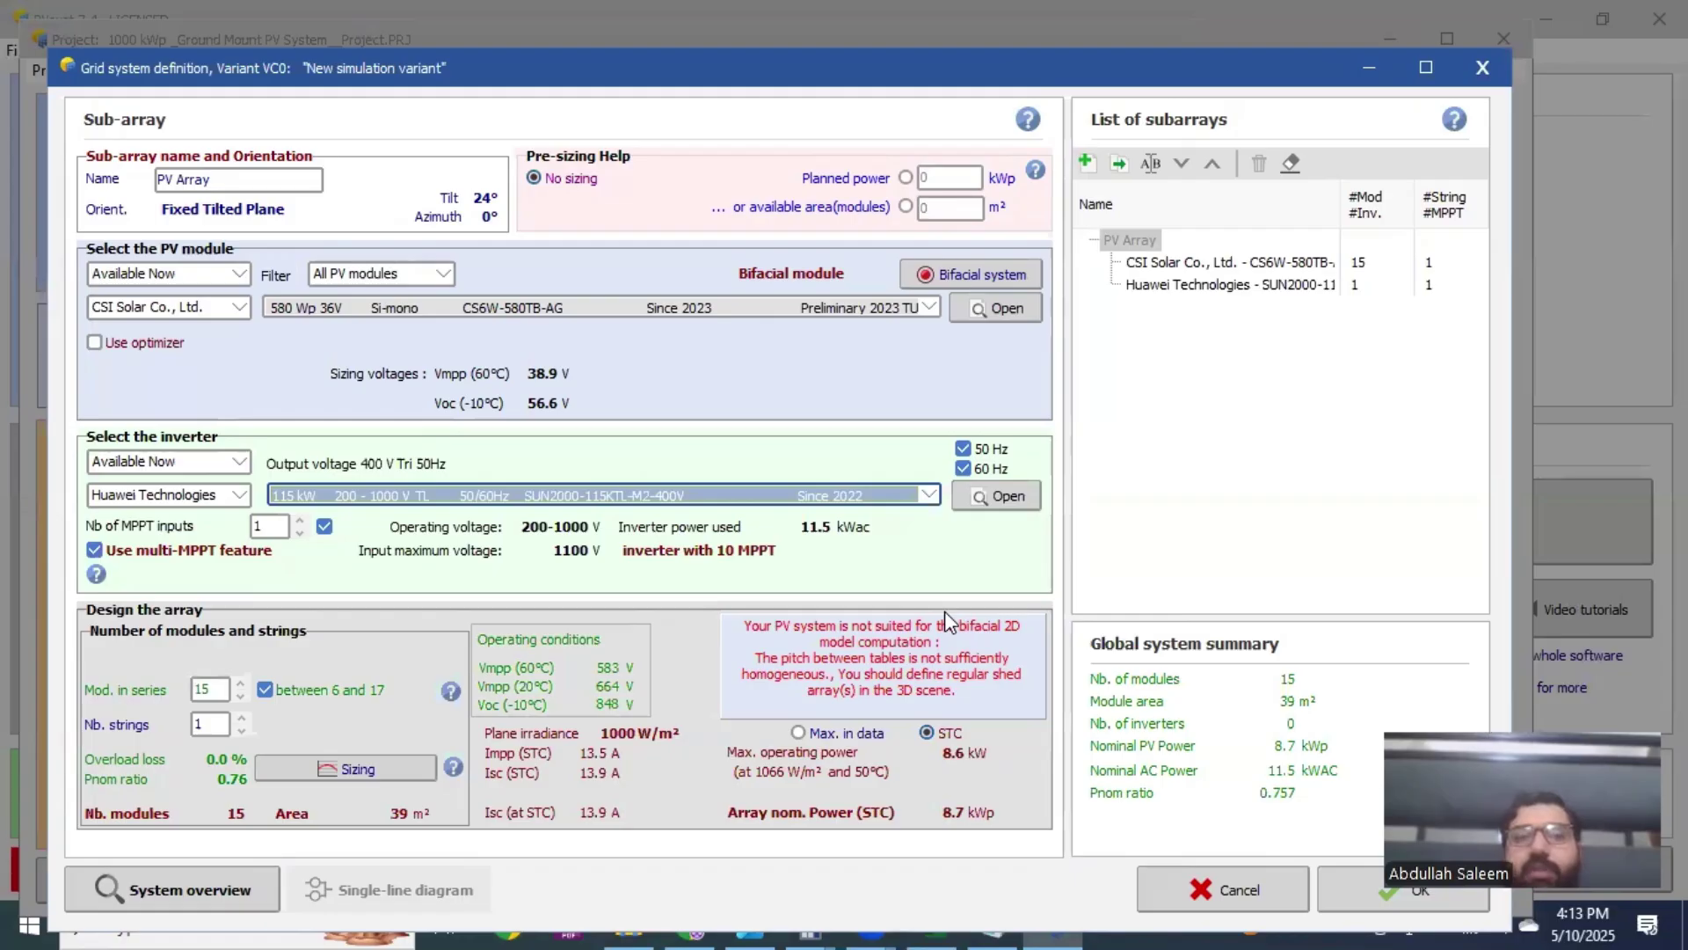
# Step: Exclude the bifacial model from the simulation in the bifacial system definition and accept it
pyautogui.click(978, 264)
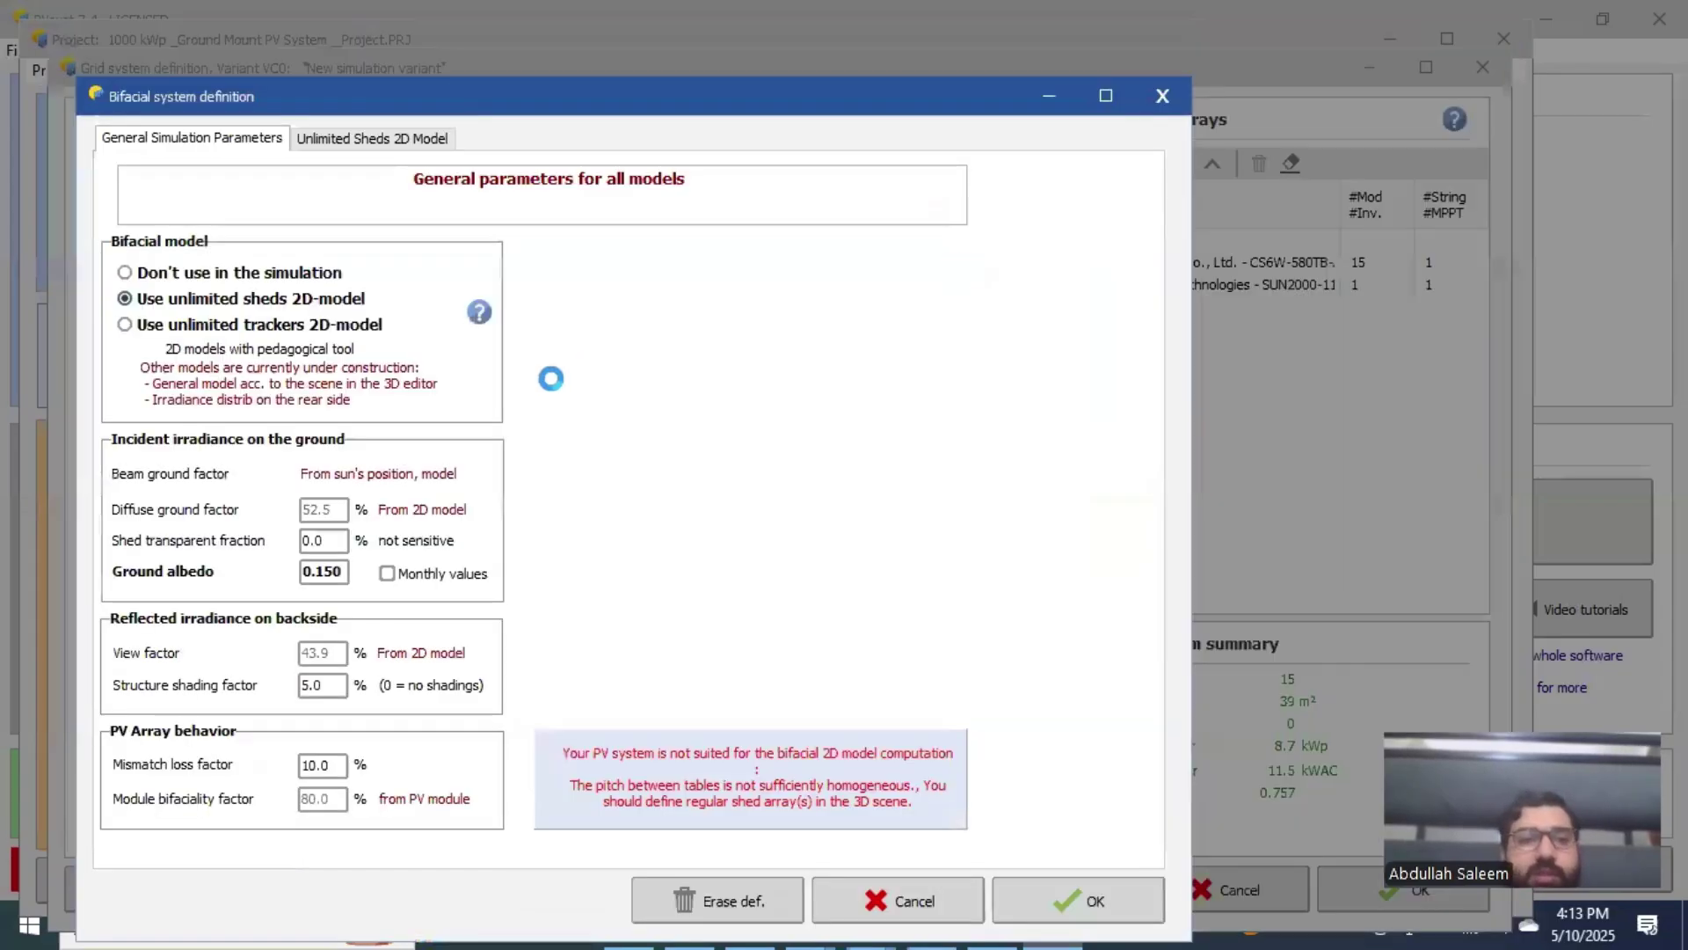
pyautogui.click(222, 271)
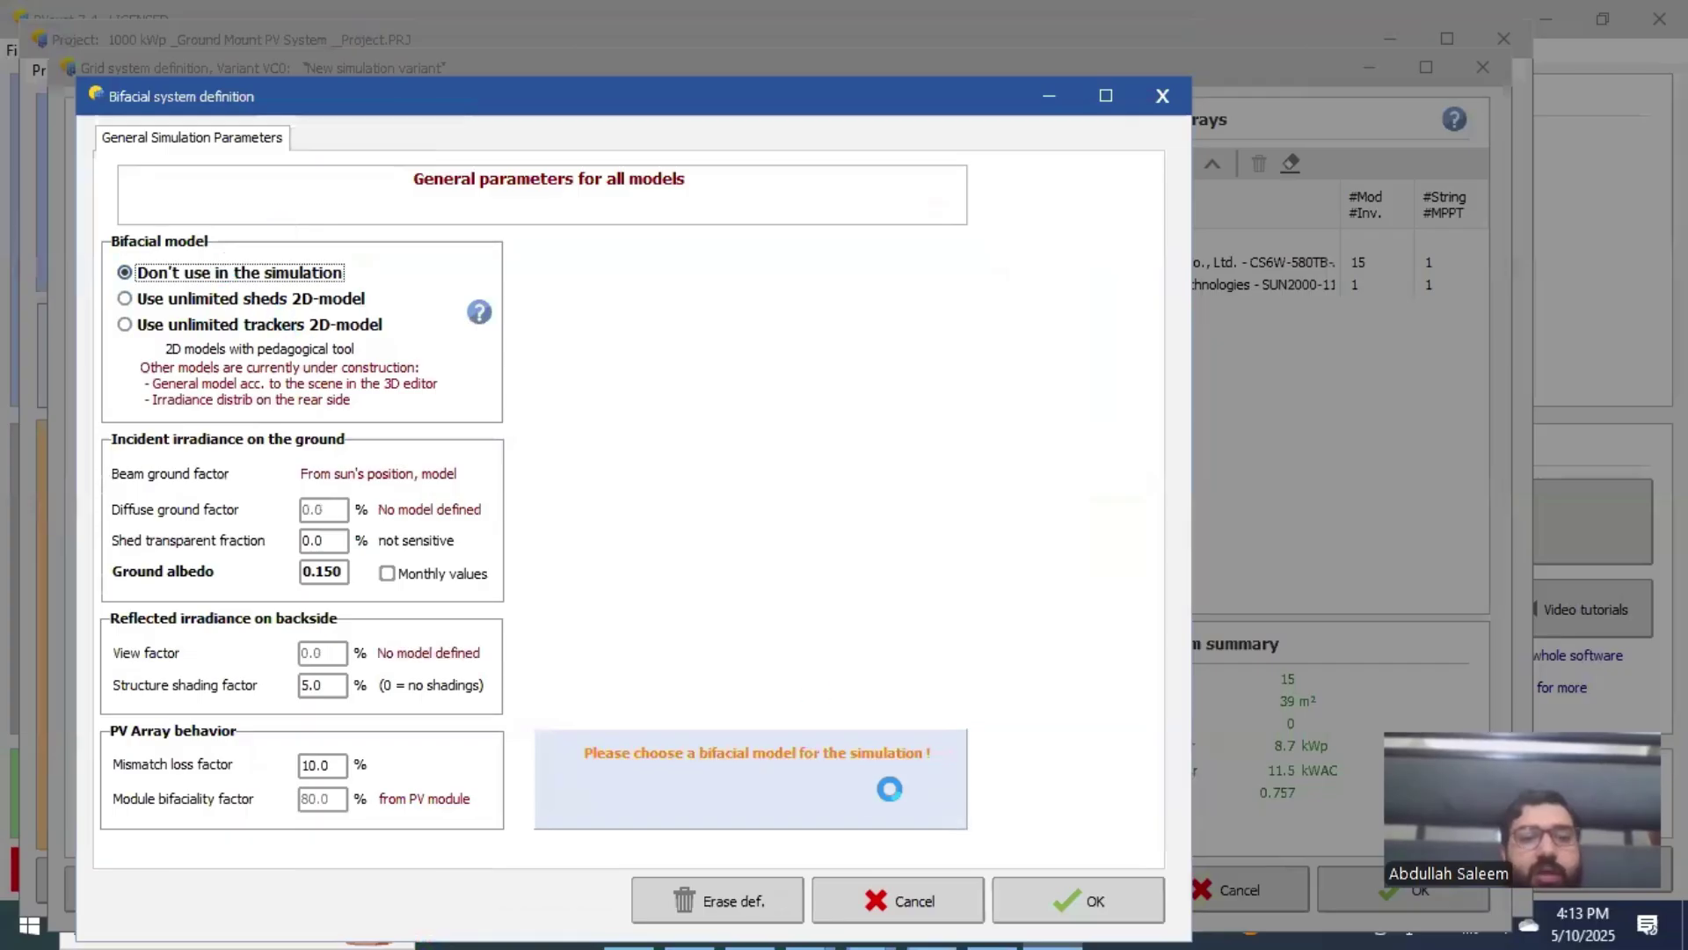
pyautogui.click(969, 907)
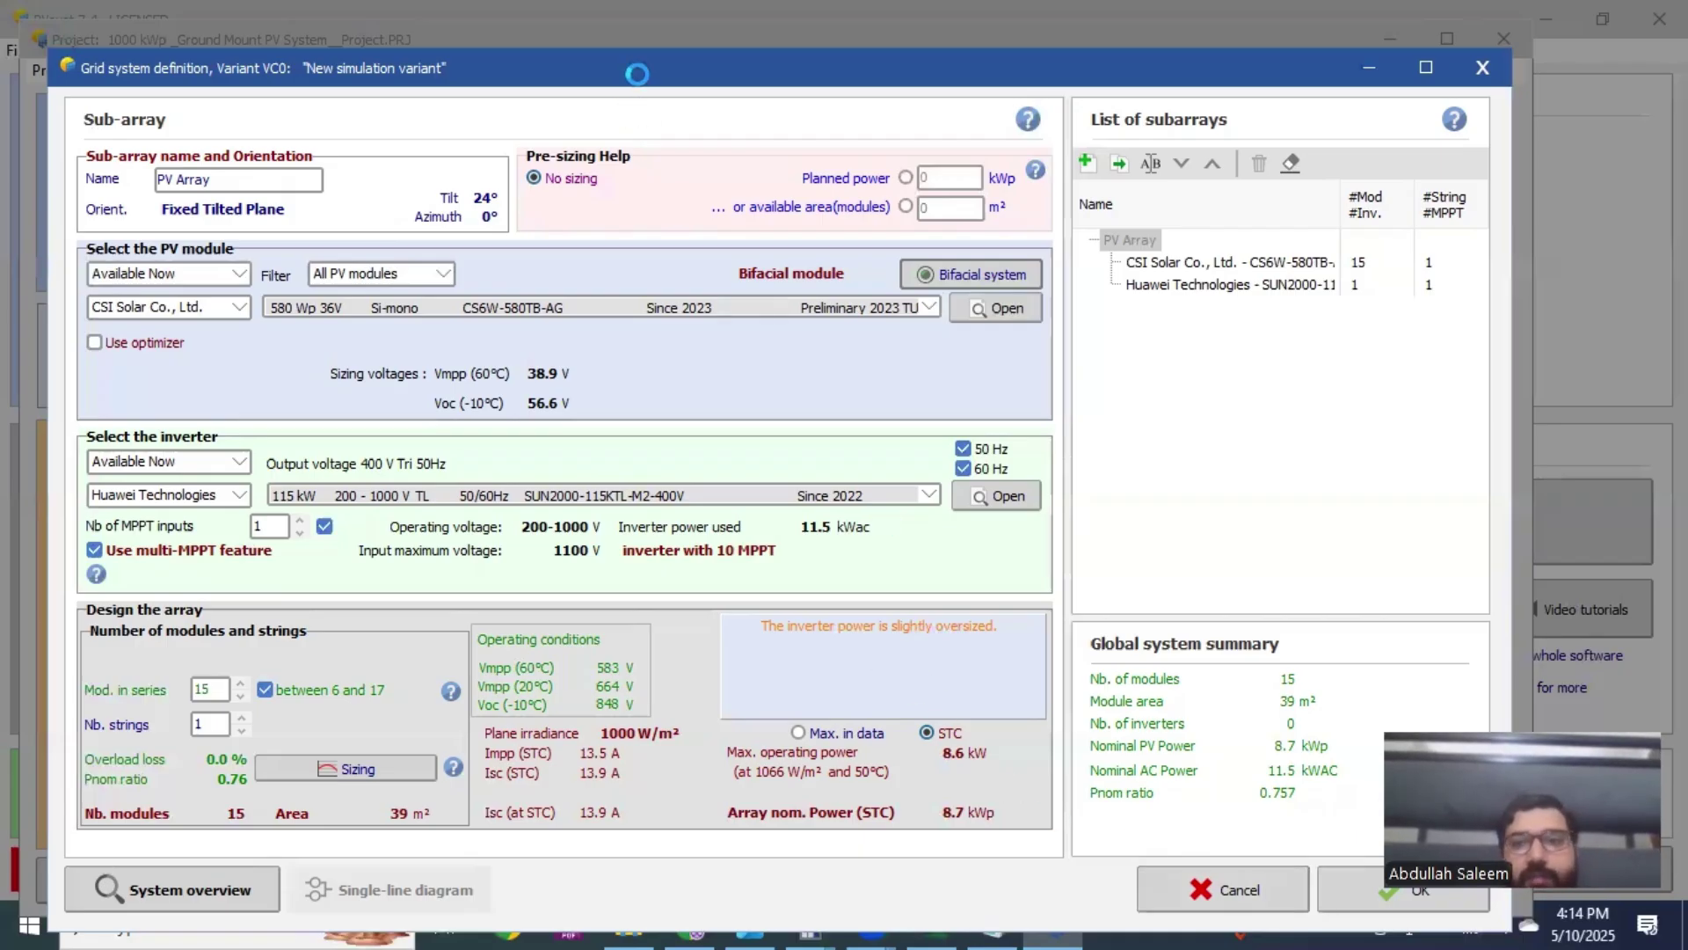
# Step: In Calculator, divide 1000000 by 580 to work out the number of modules needed
pyautogui.moveTo(637, 74); pyautogui.dragTo(647, 41)
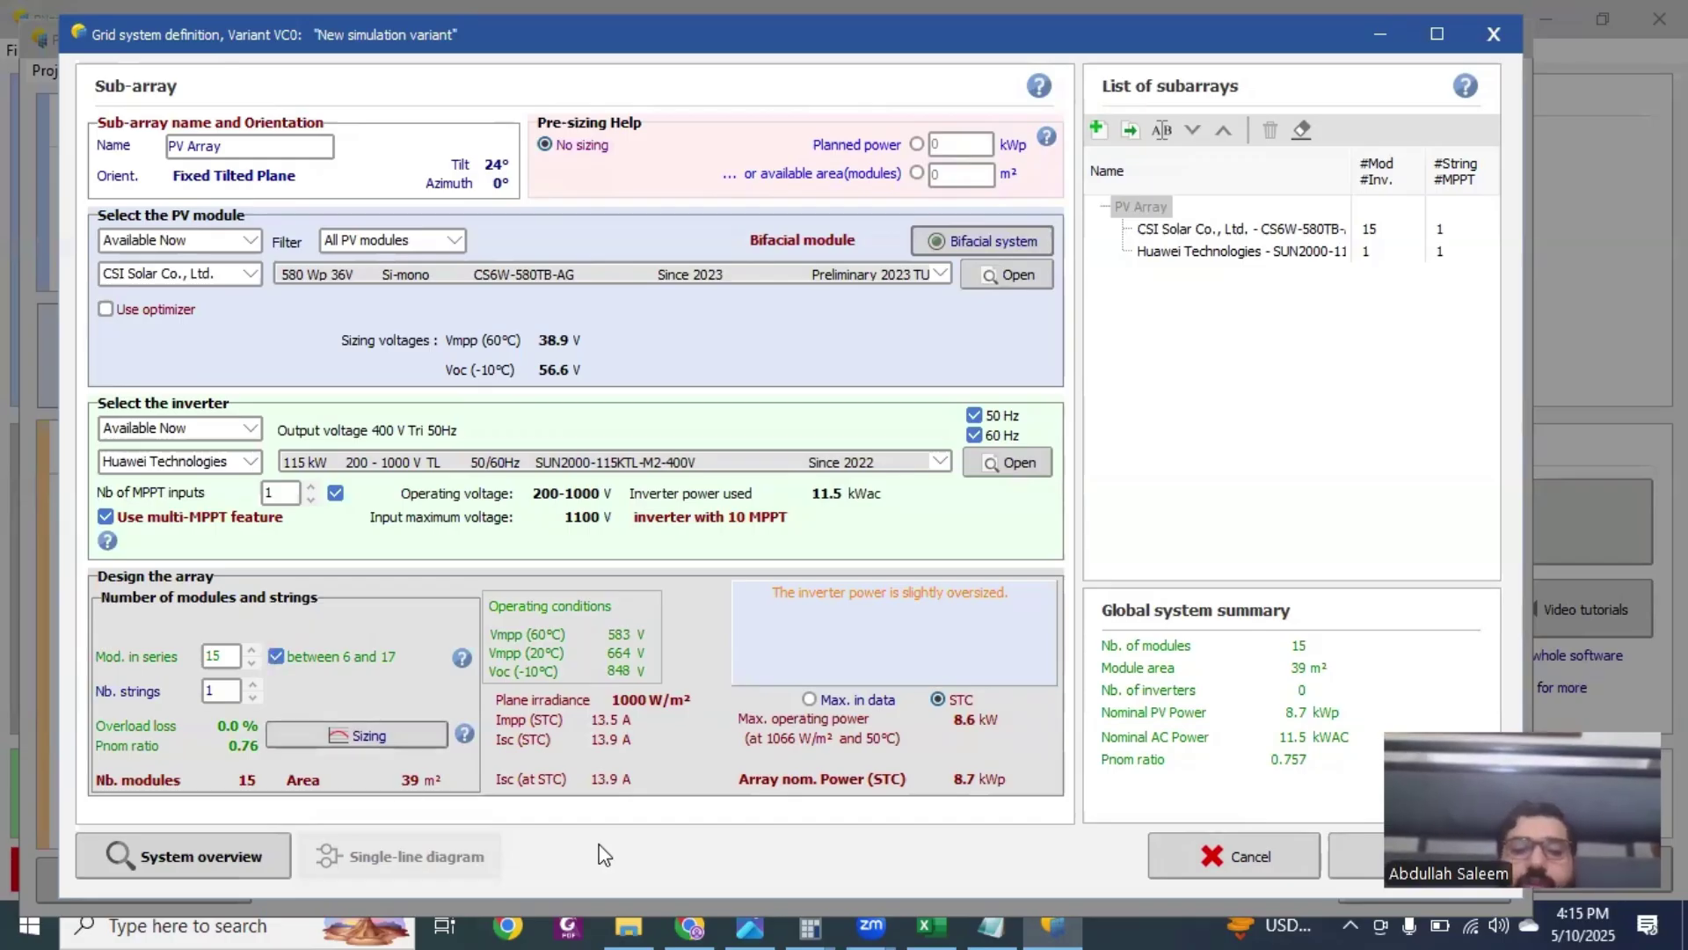
pyautogui.click(827, 923)
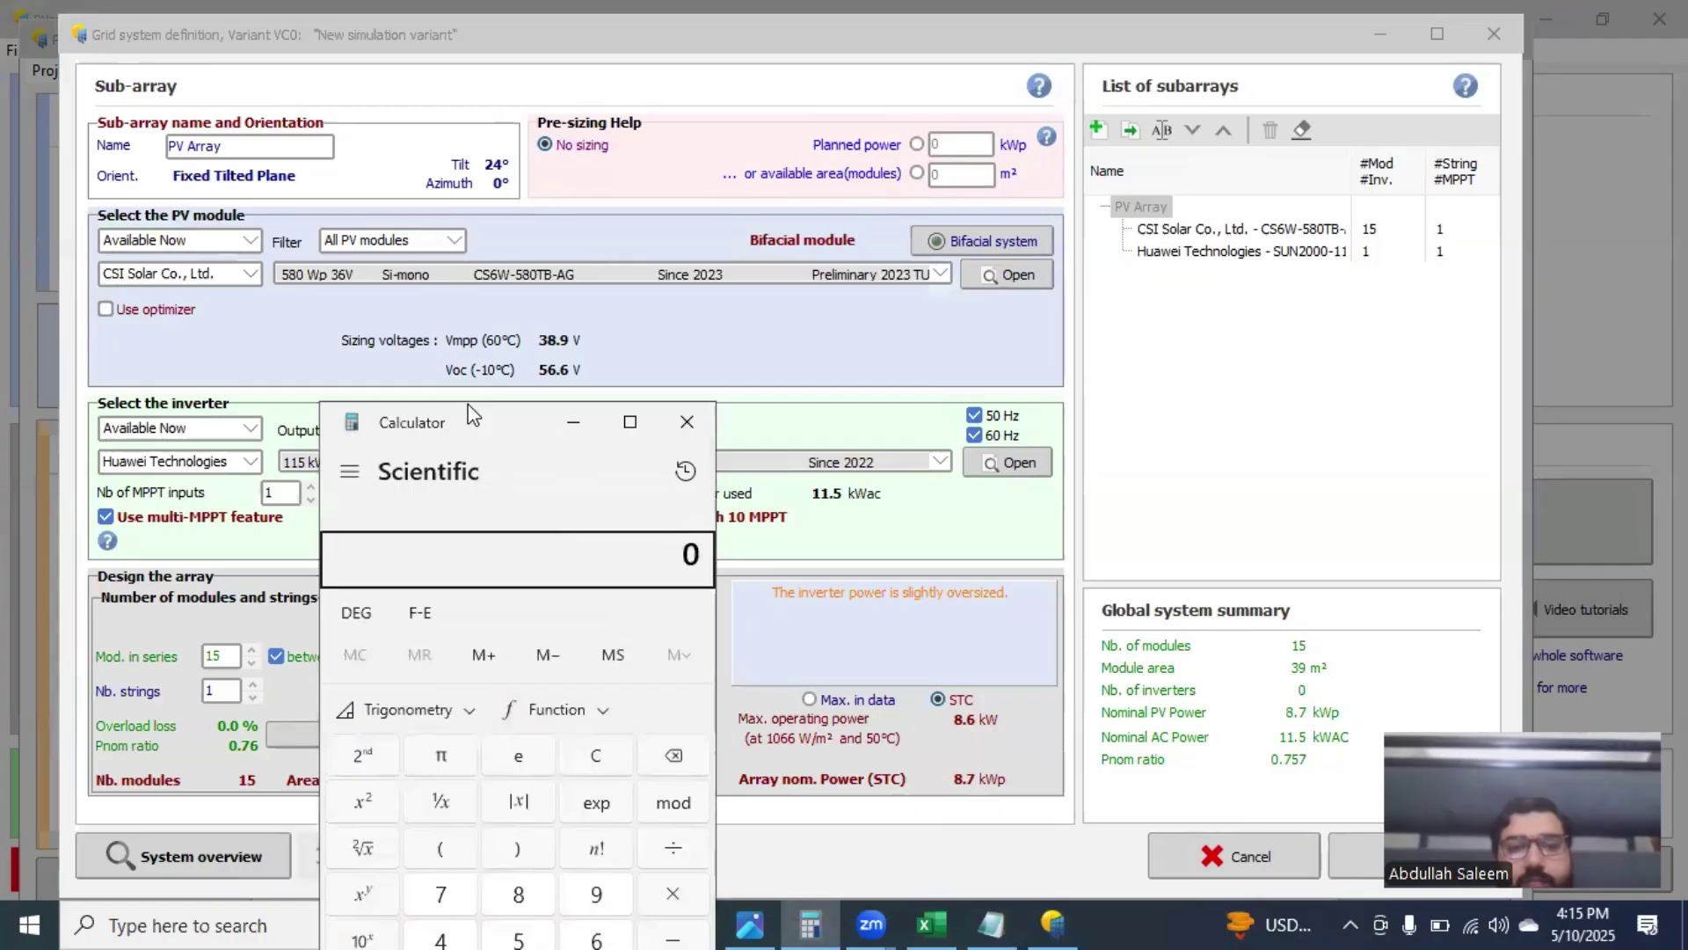
pyautogui.moveTo(468, 407); pyautogui.dragTo(532, 184)
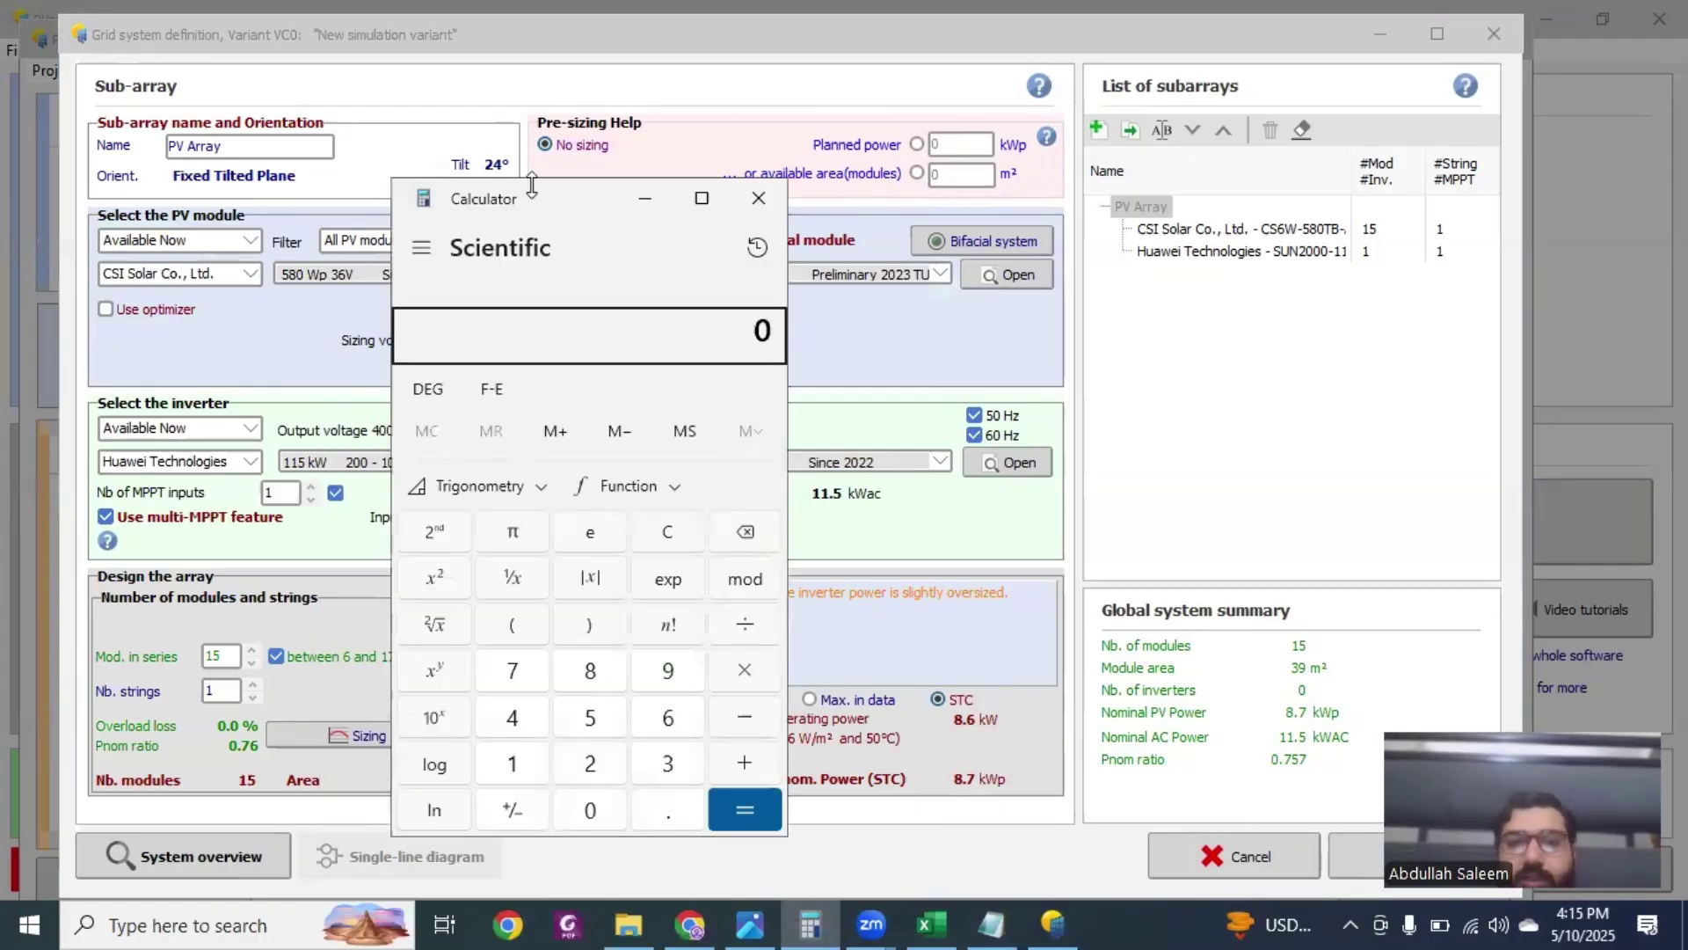
pyautogui.write('1000000/')
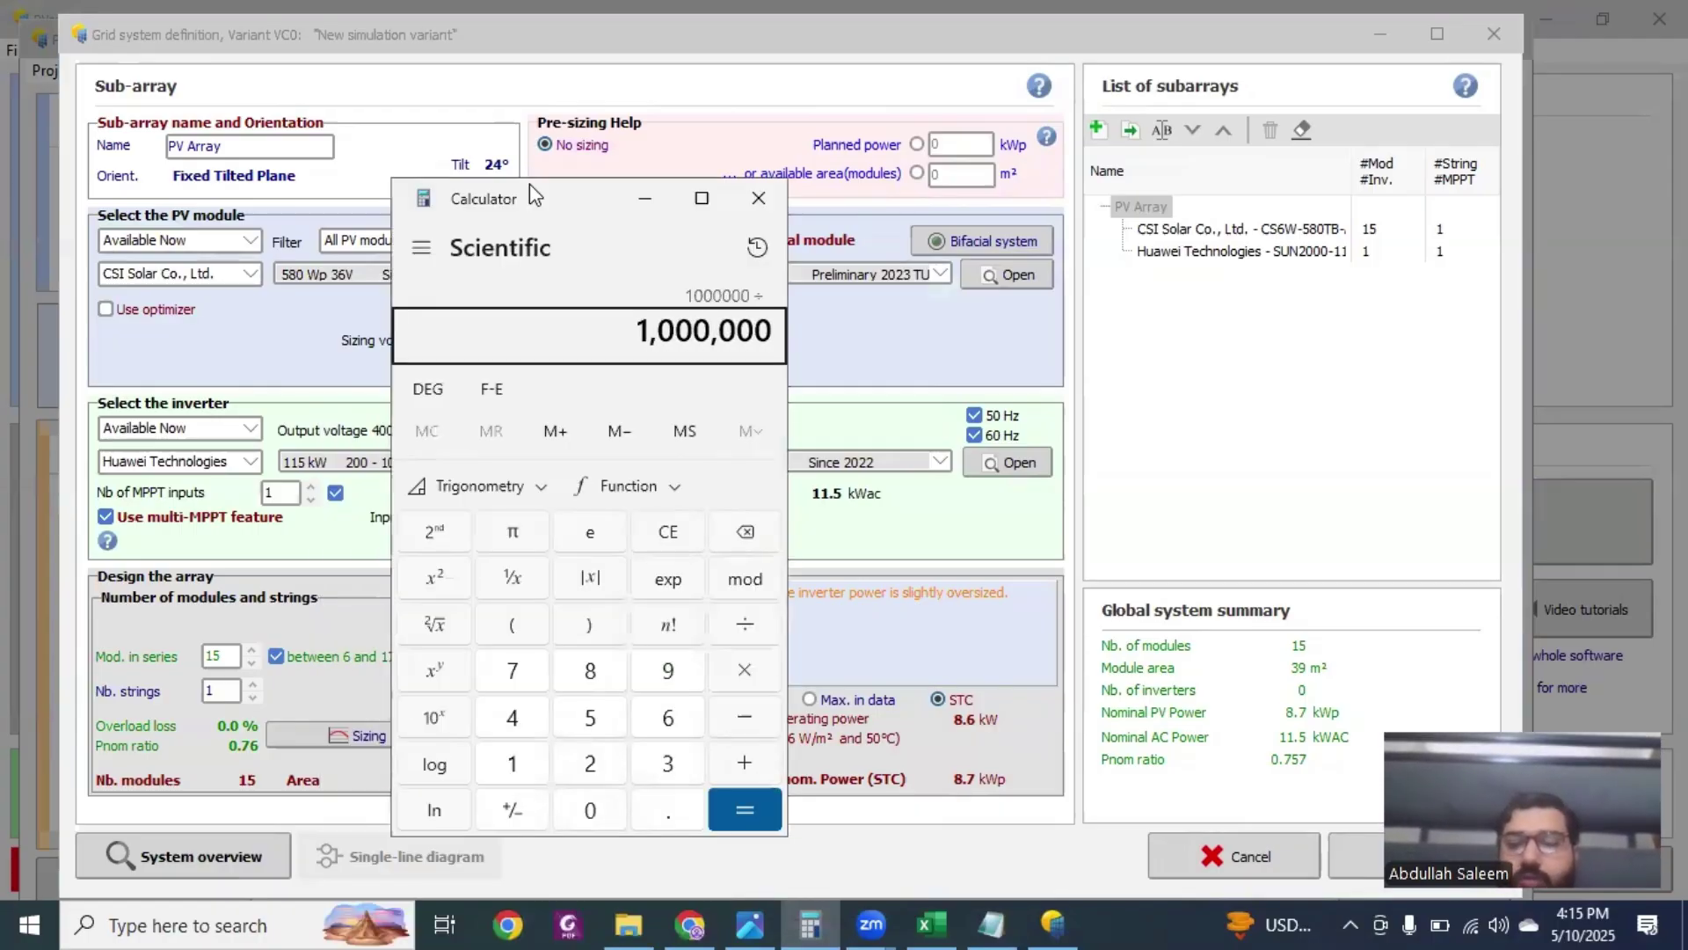
pyautogui.write('580')
pyautogui.press('Return')
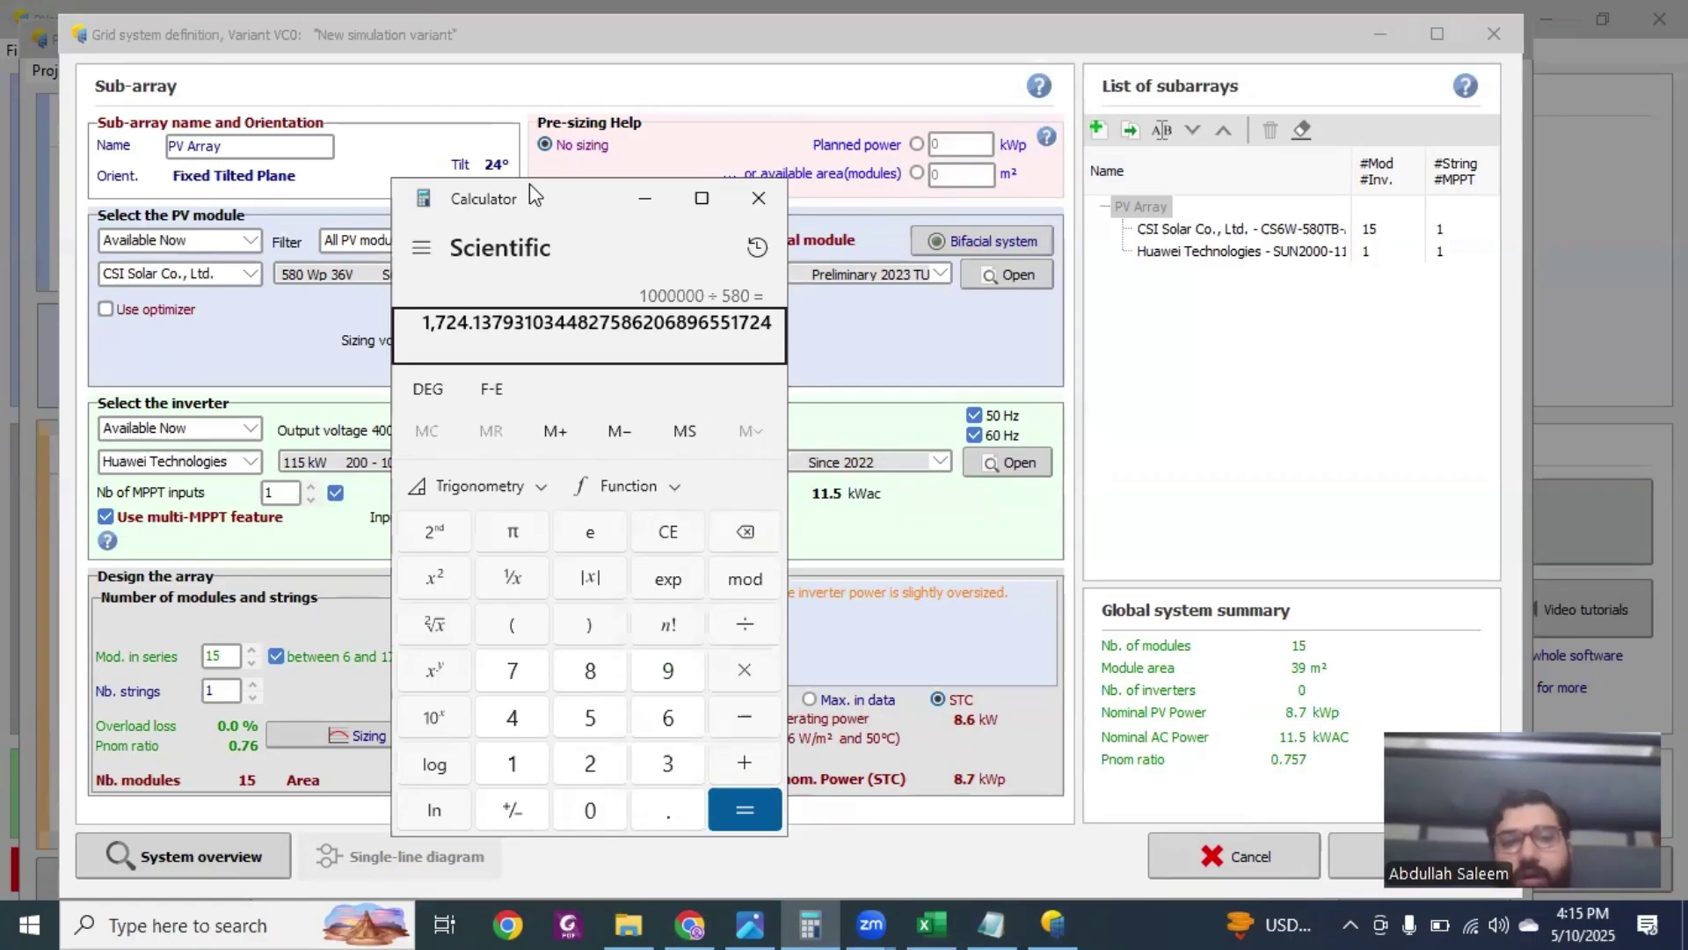
# Step: Calculate the module totals for strings of 18 modules with 94 strings and with 95 strings
pyautogui.write('18')
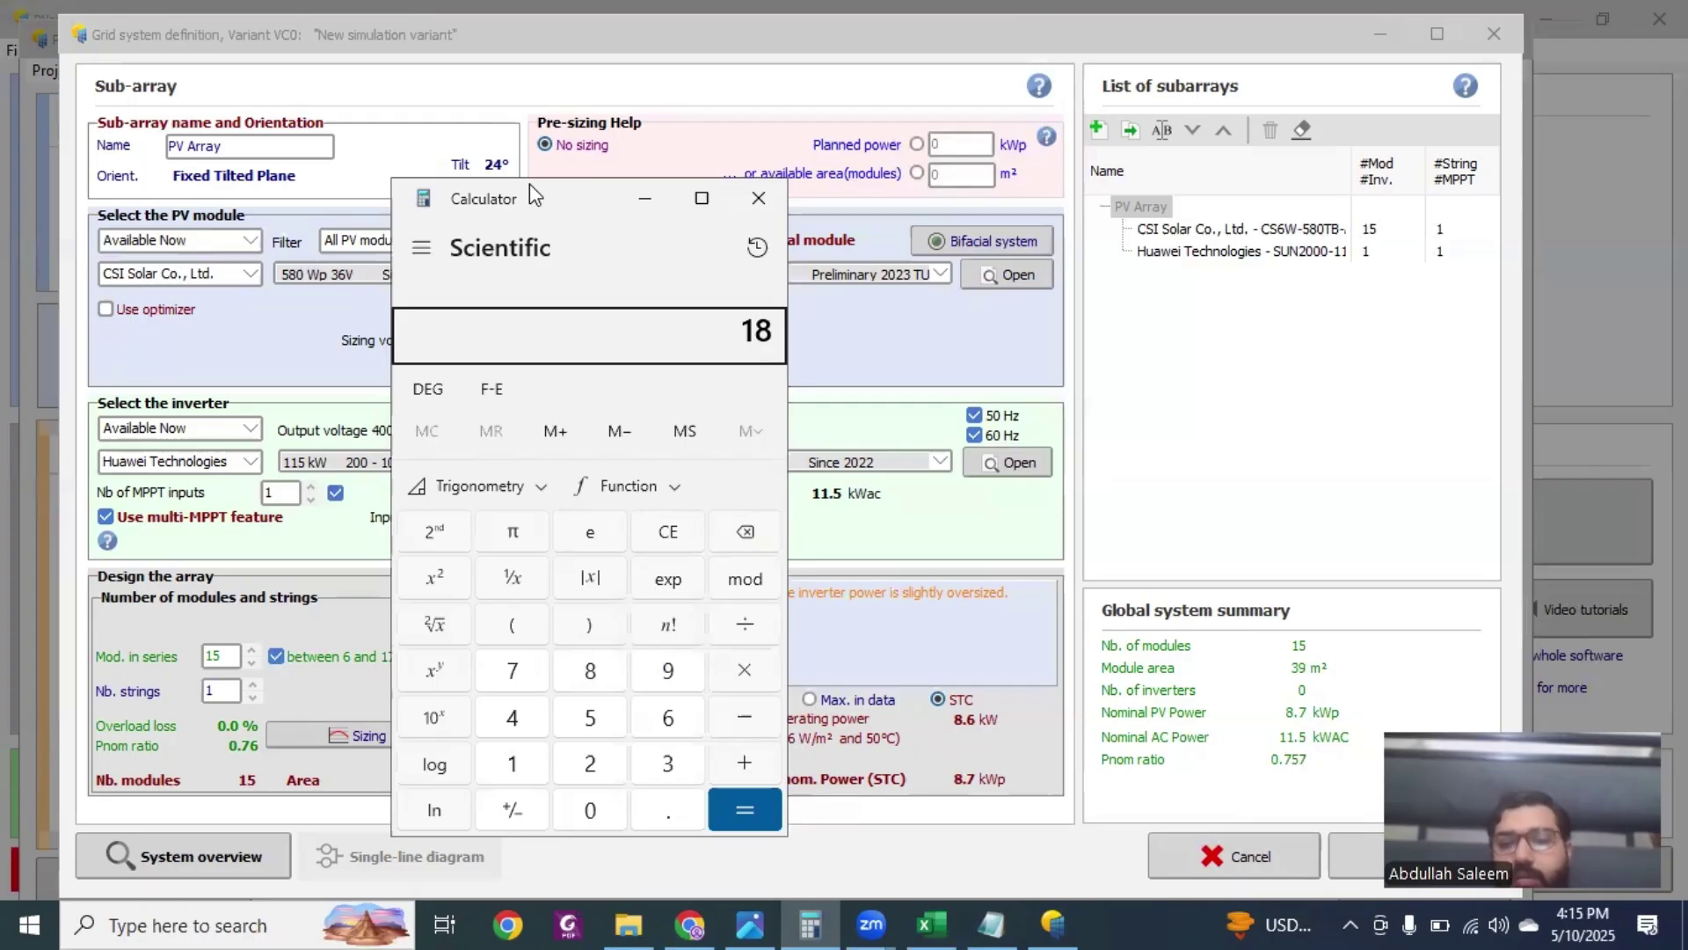
pyautogui.write('*4')
pyautogui.press('Return')
pyautogui.press('Escape')
pyautogui.write('18')
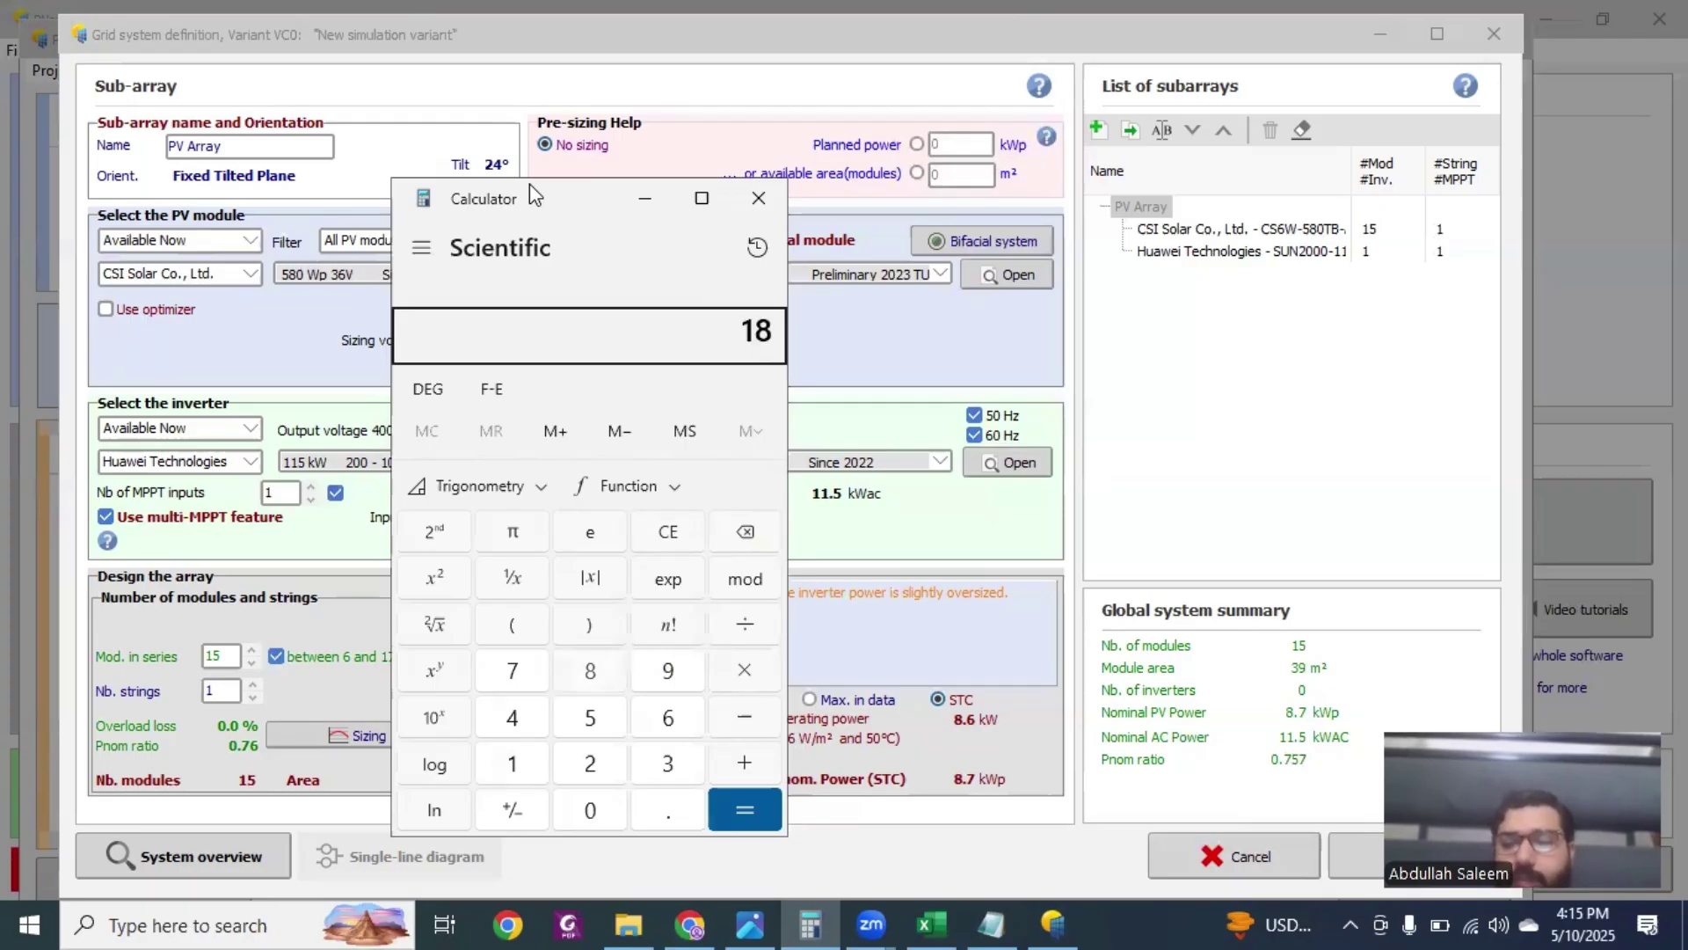
pyautogui.write('*94')
pyautogui.press('Return')
pyautogui.write('18*95')
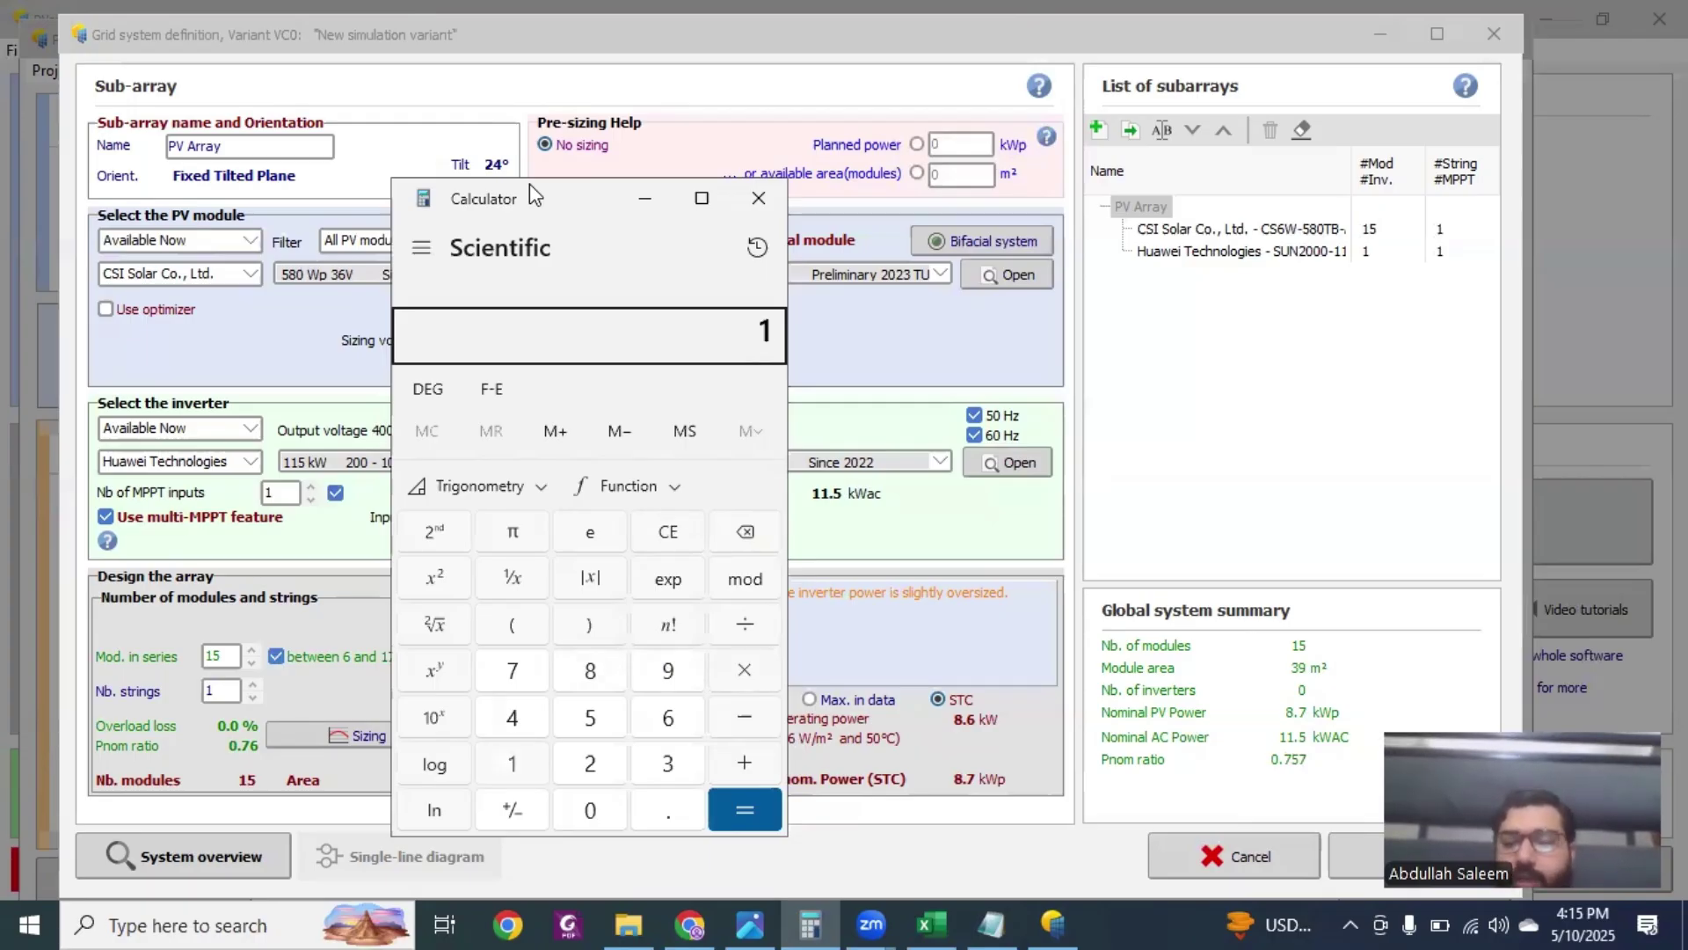
pyautogui.press('Return')
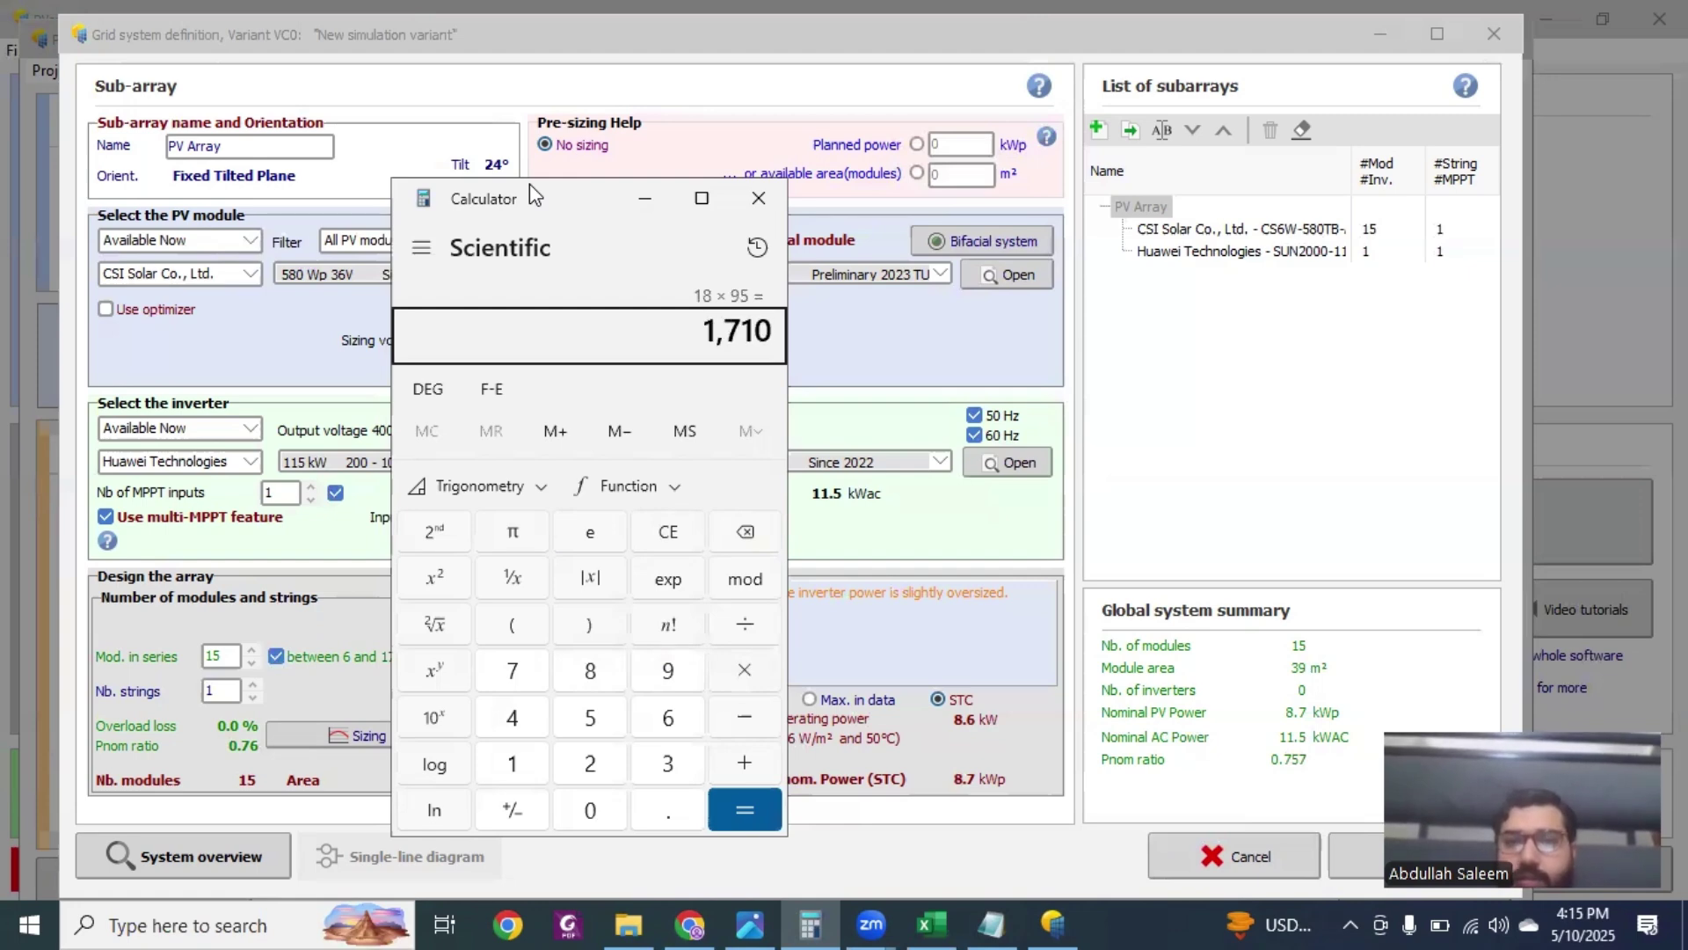
# Step: Recalculate the total for 94 strings of 18 modules and add 32 modules to it
pyautogui.press('Escape')
pyautogui.write('18*94')
pyautogui.press('Return')
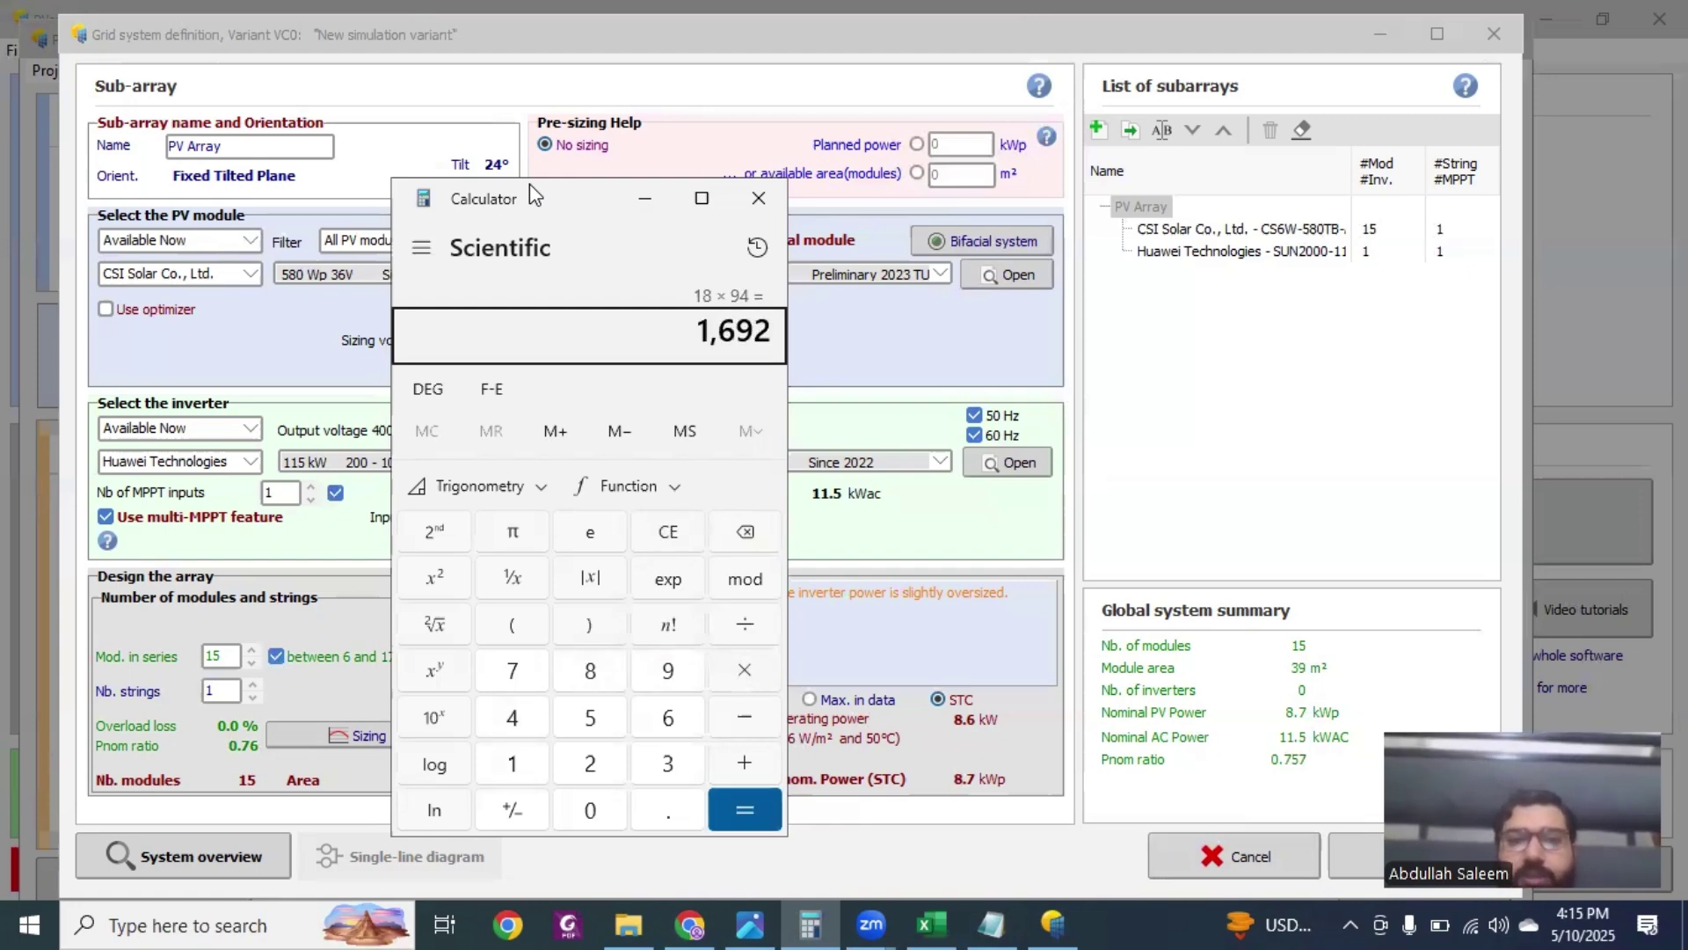
pyautogui.write('+32')
pyautogui.press('Return')
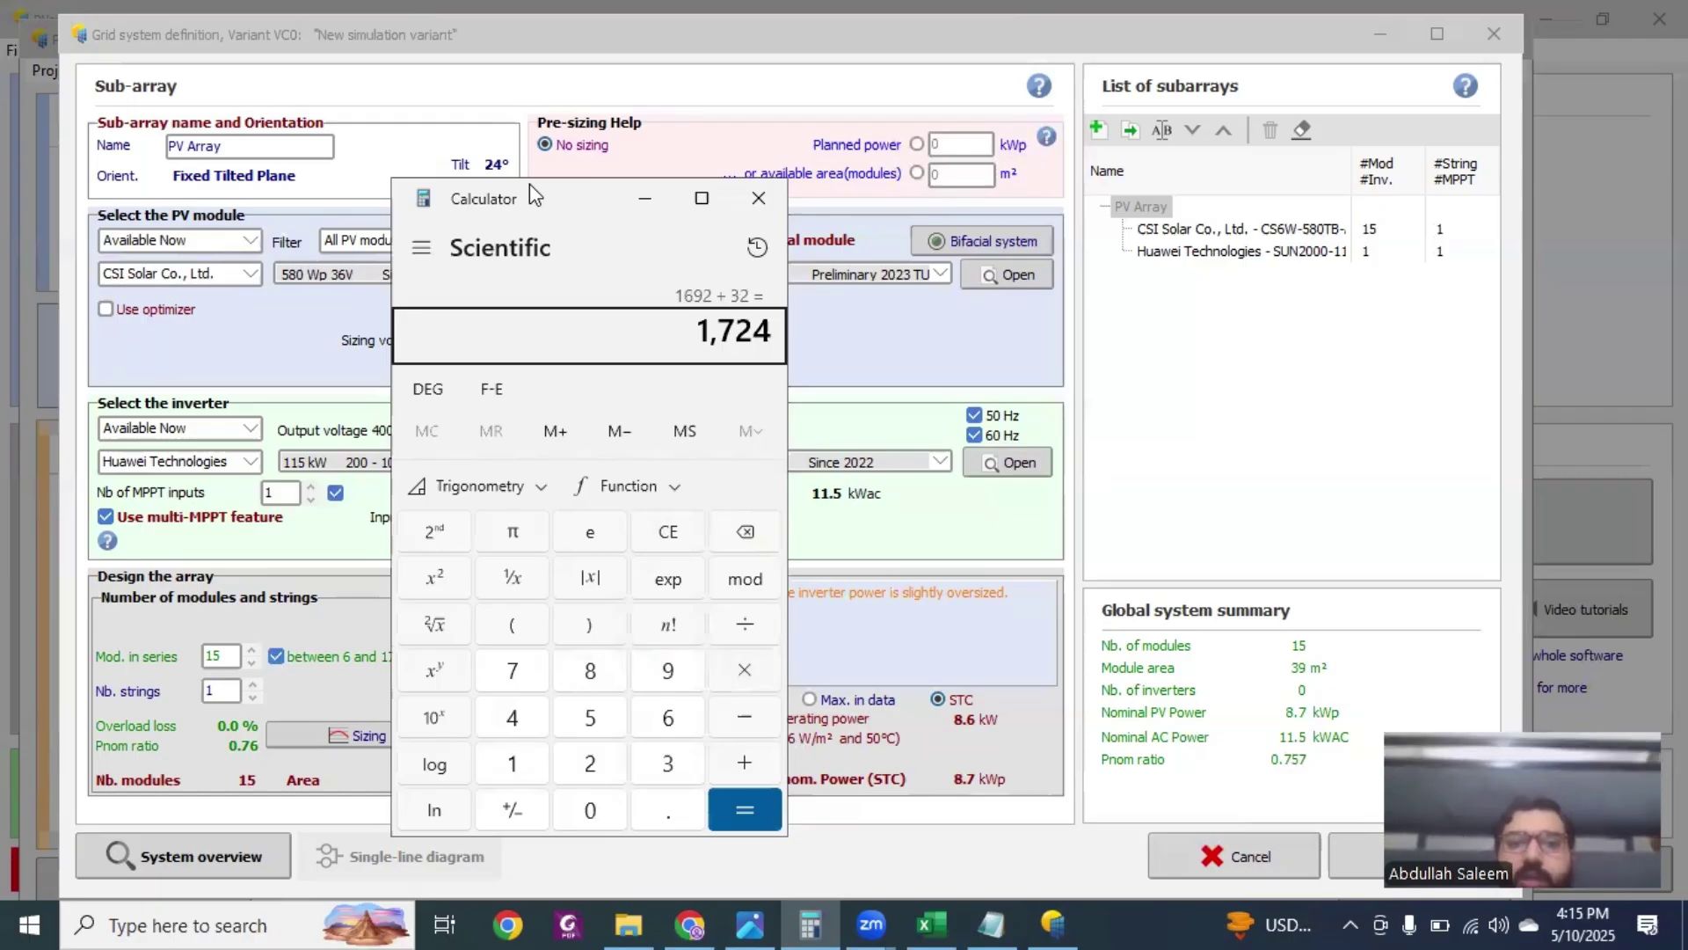
# Step: Back in PVsyst, set the PV array to 94 strings with 18 modules in series
pyautogui.click(1029, 366)
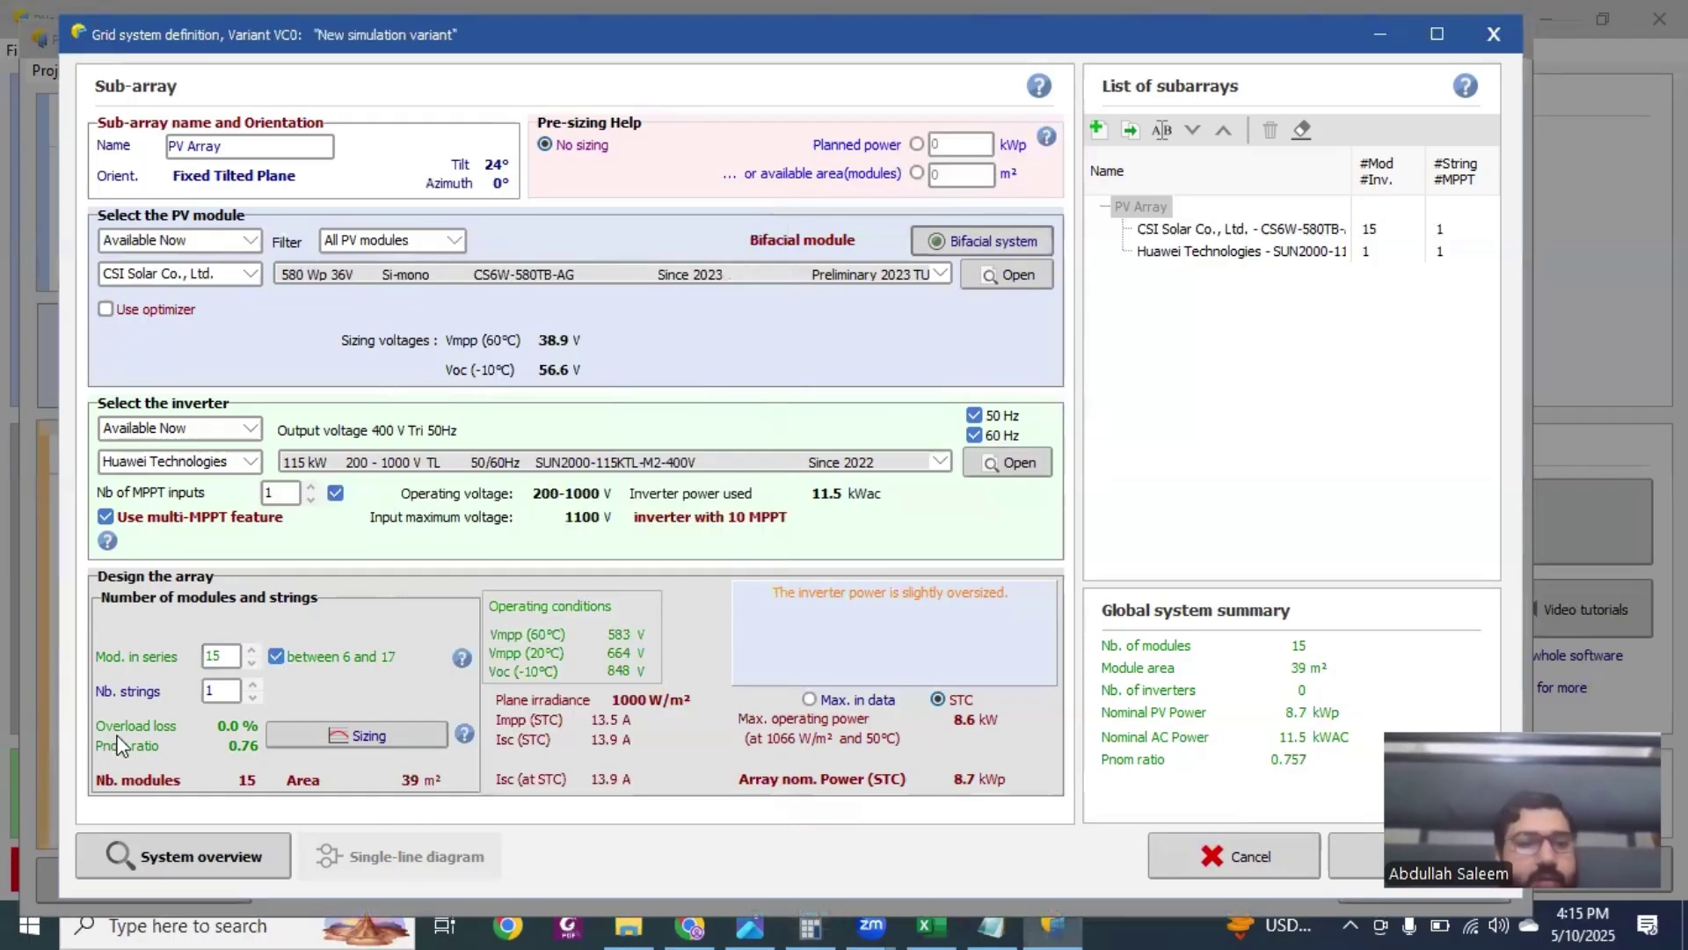
pyautogui.doubleClick(219, 690)
pyautogui.write('94')
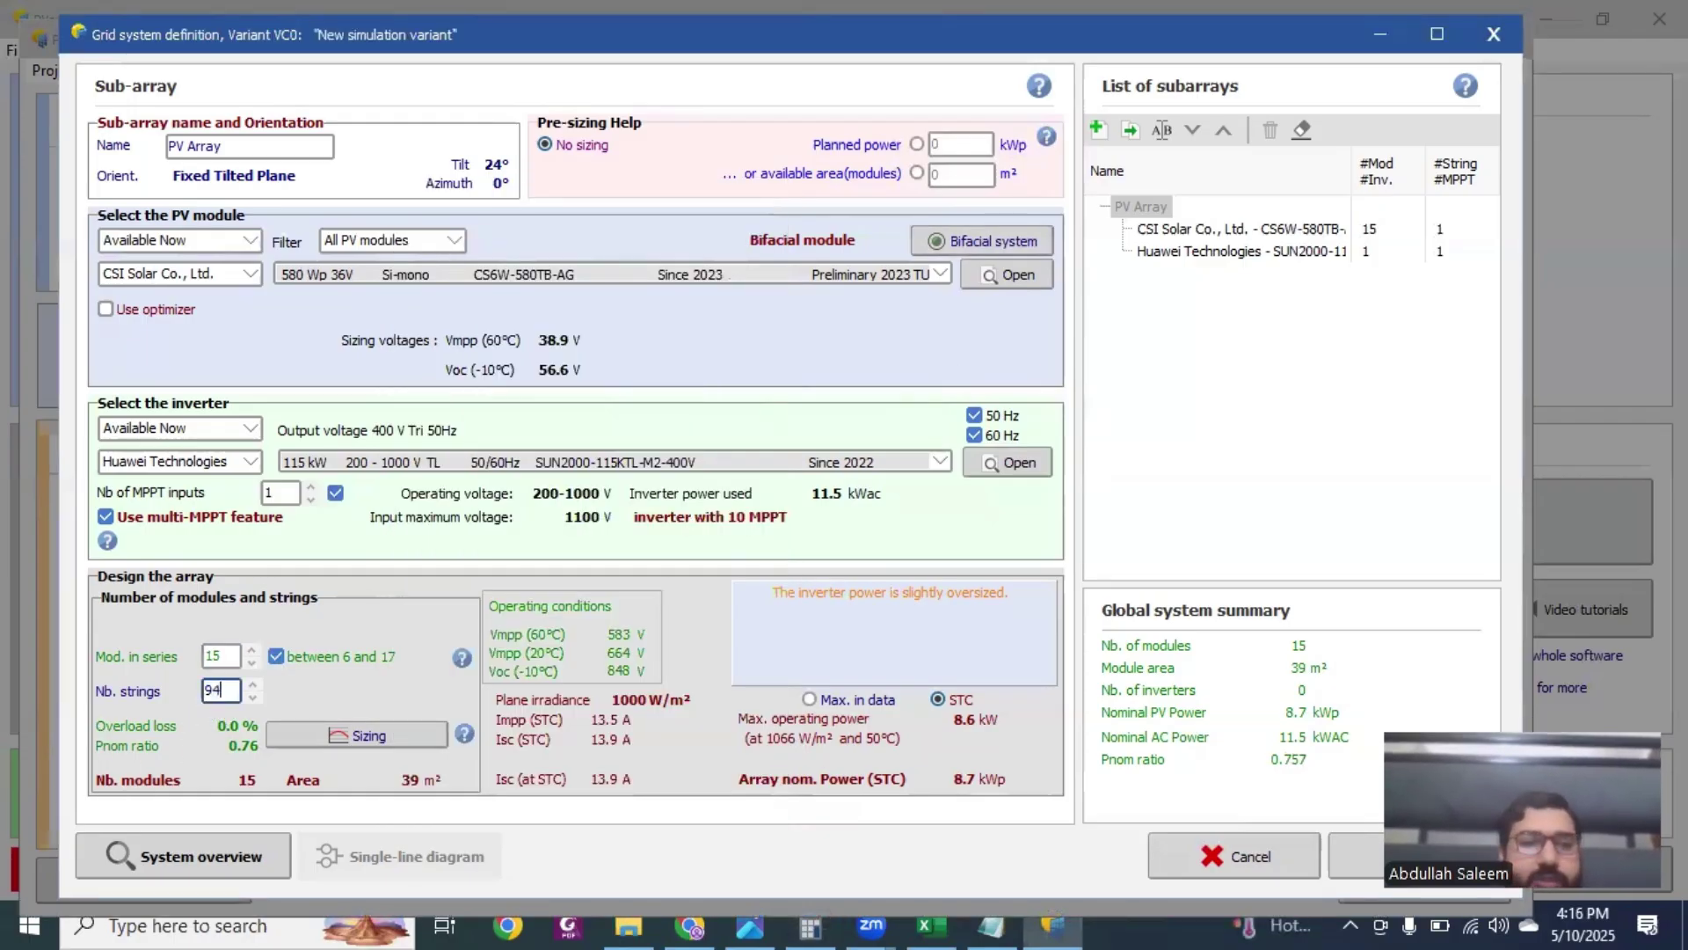
pyautogui.doubleClick(220, 655)
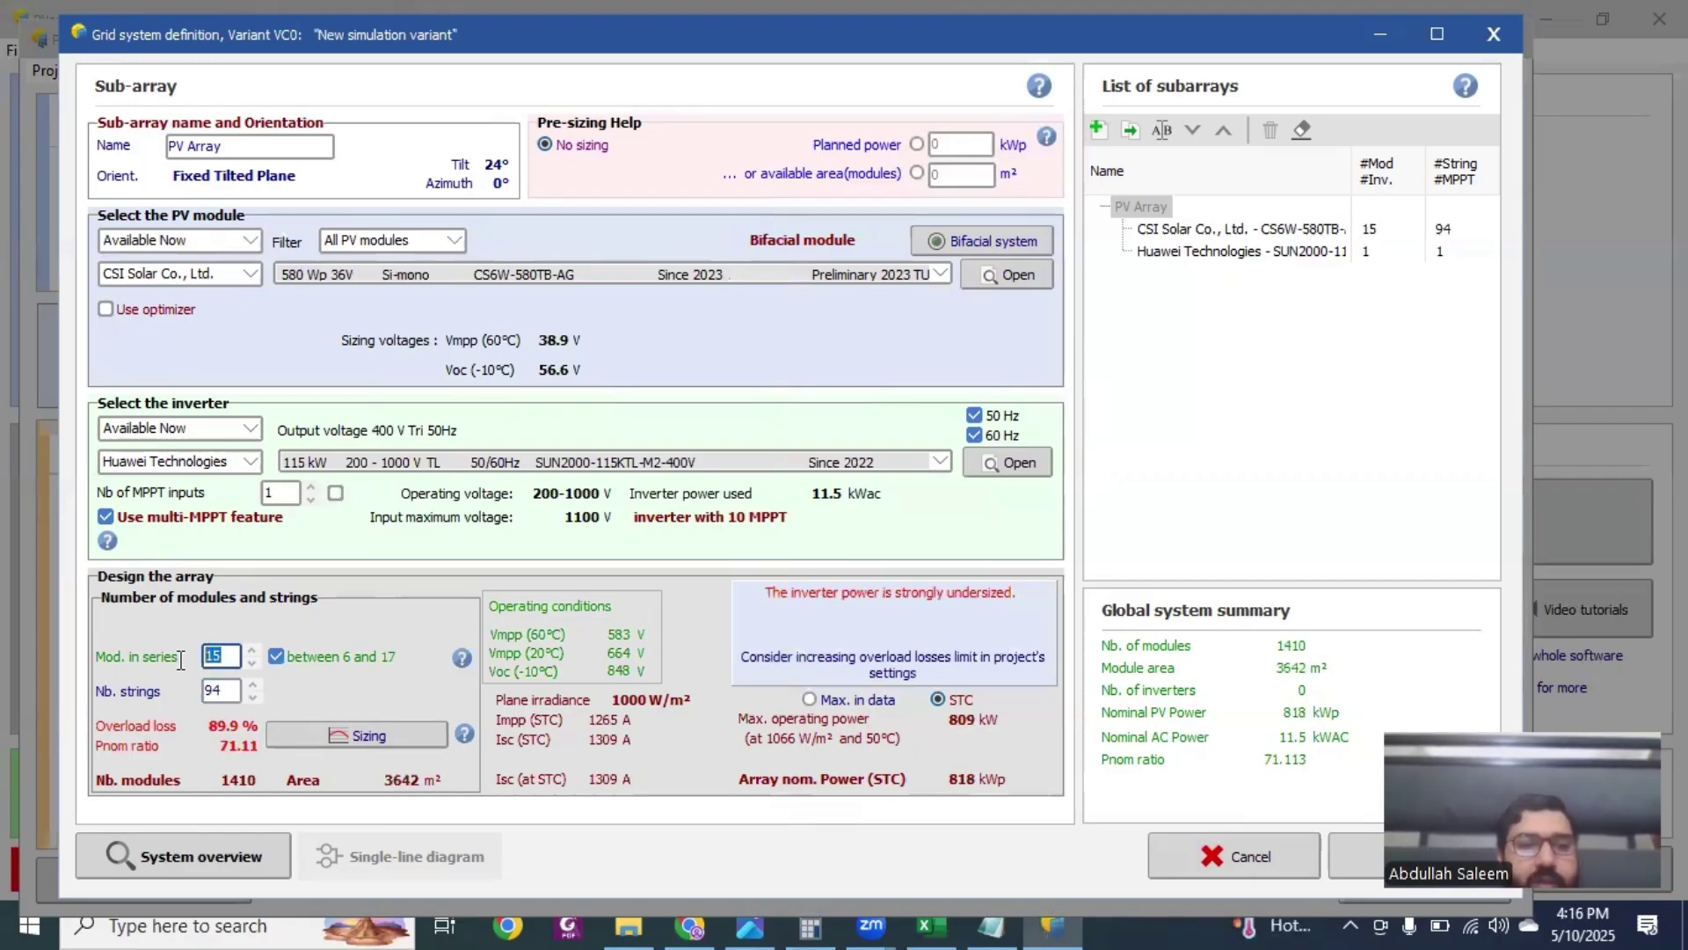
pyautogui.write('18')
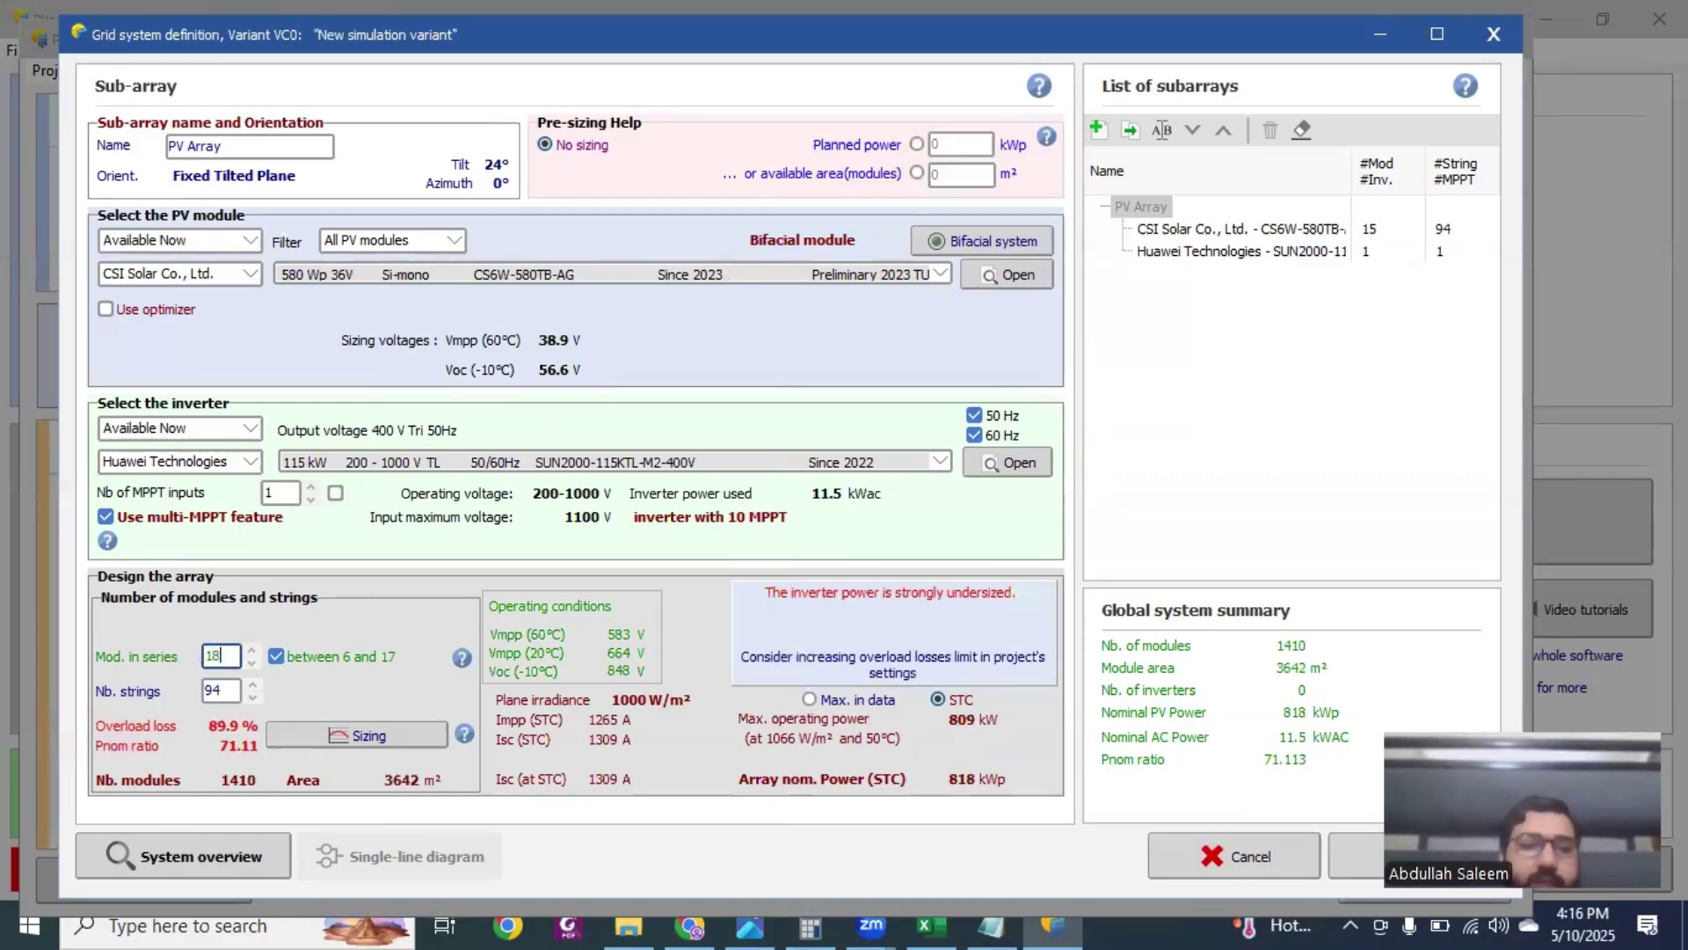
# Step: Set the number of MPPT inputs to 9, and leave the system definition without keeping its changes
pyautogui.click(273, 492)
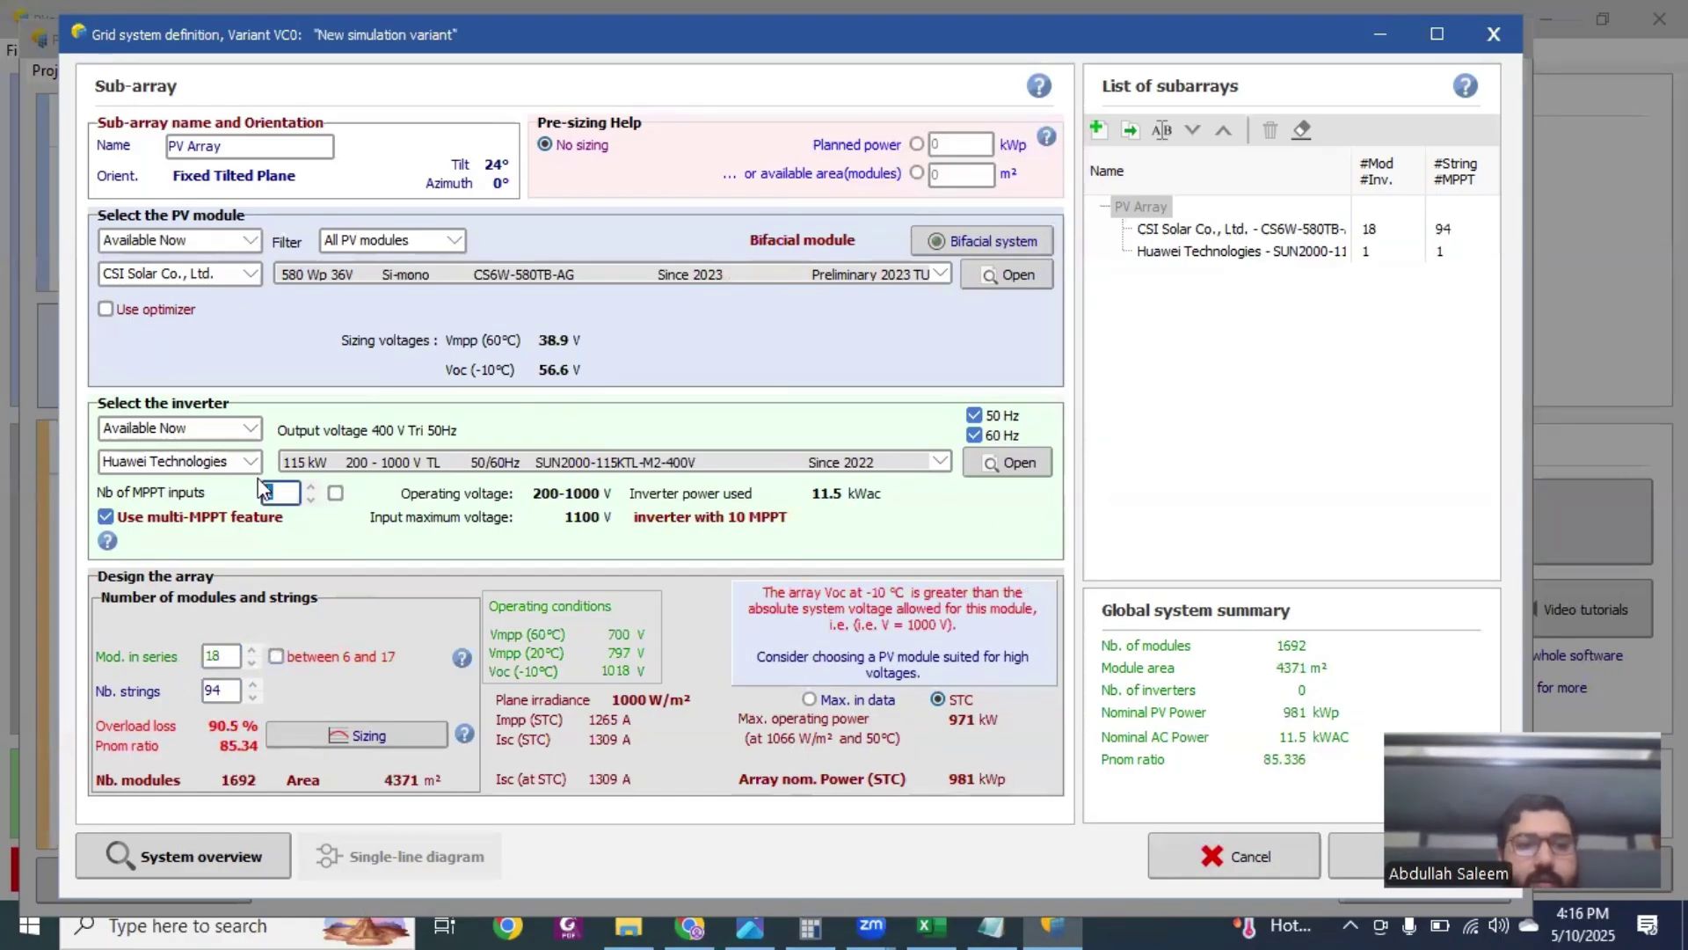
pyautogui.doubleClick(293, 492)
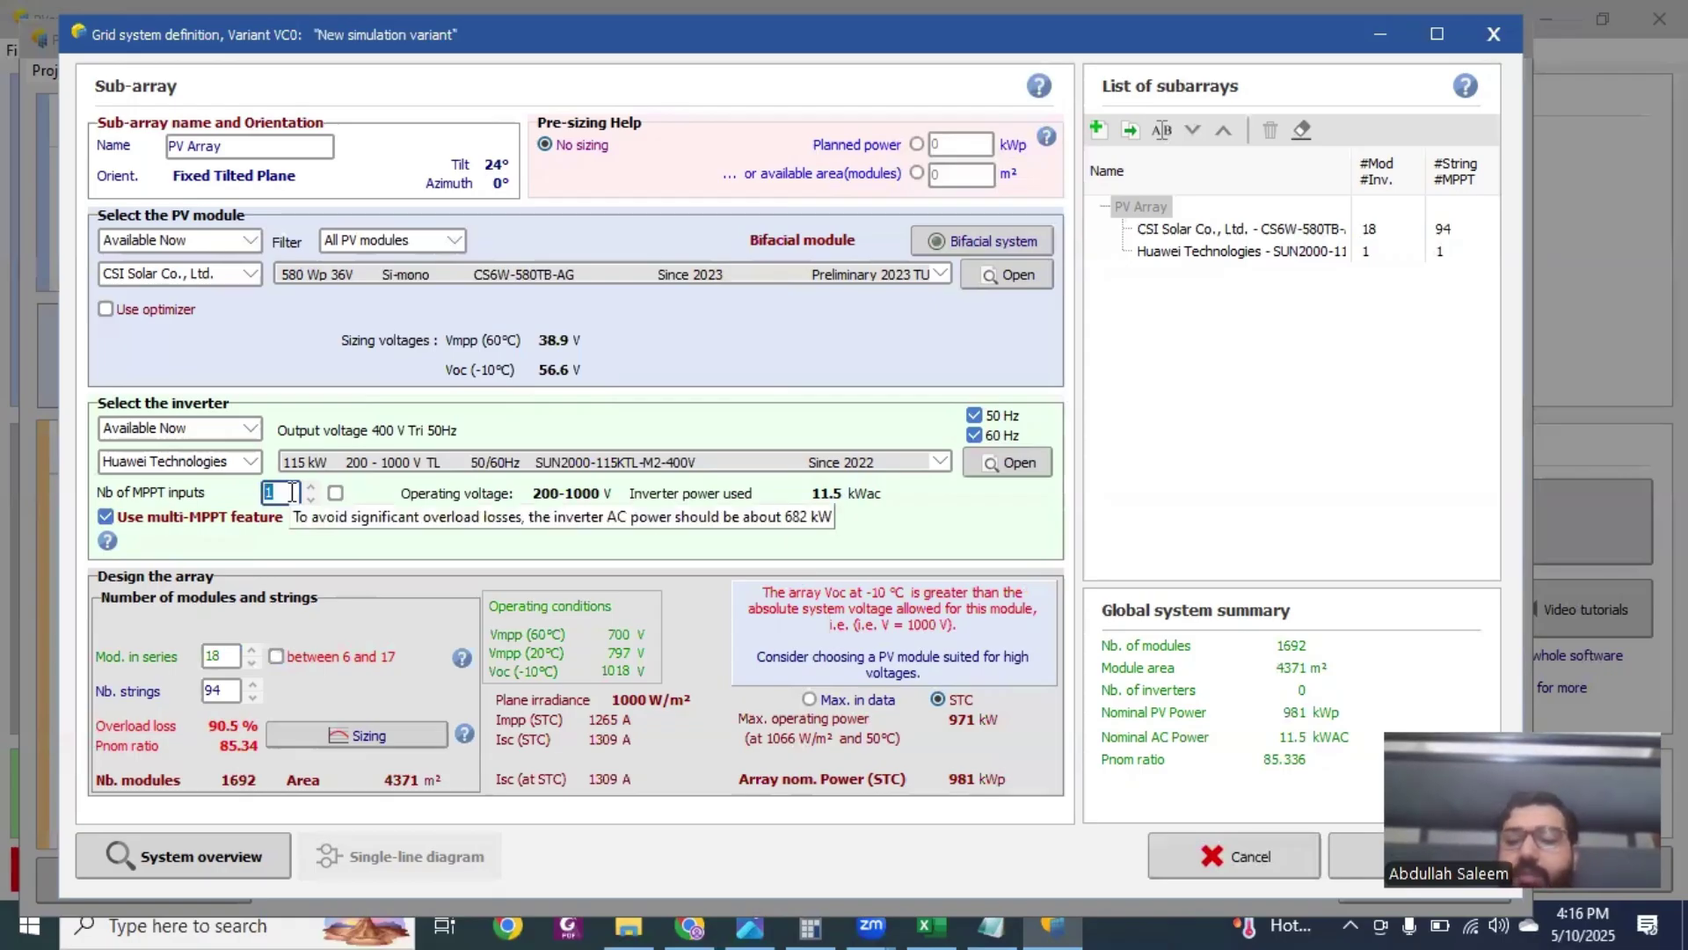
pyautogui.write('9')
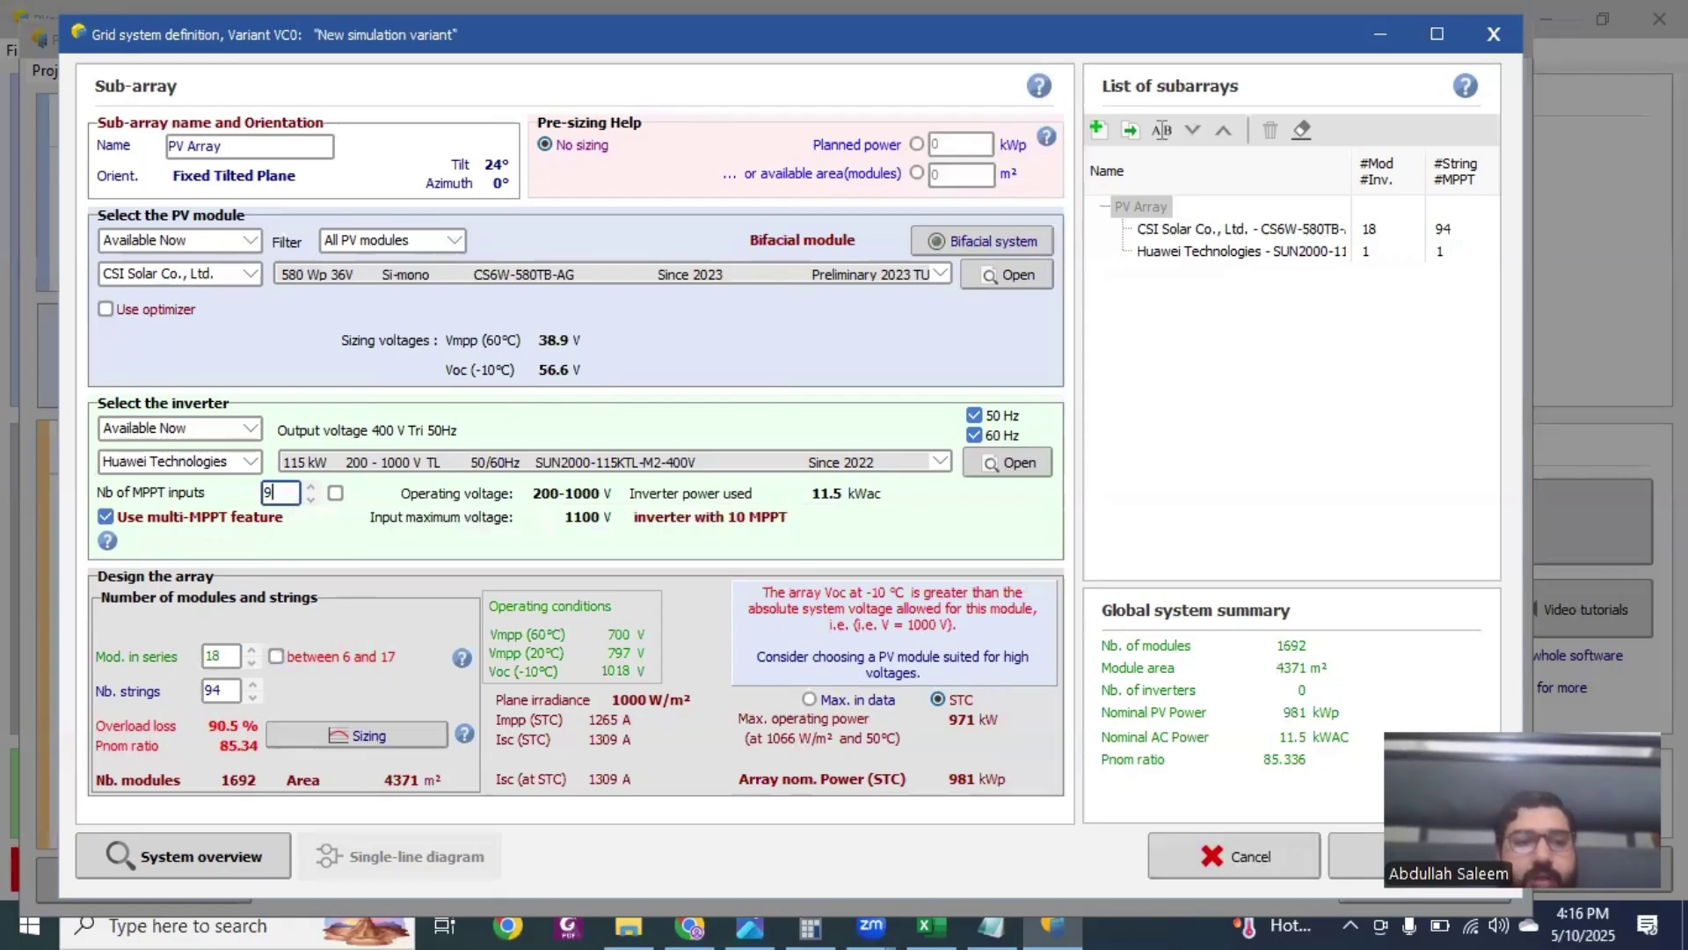
pyautogui.click(215, 691)
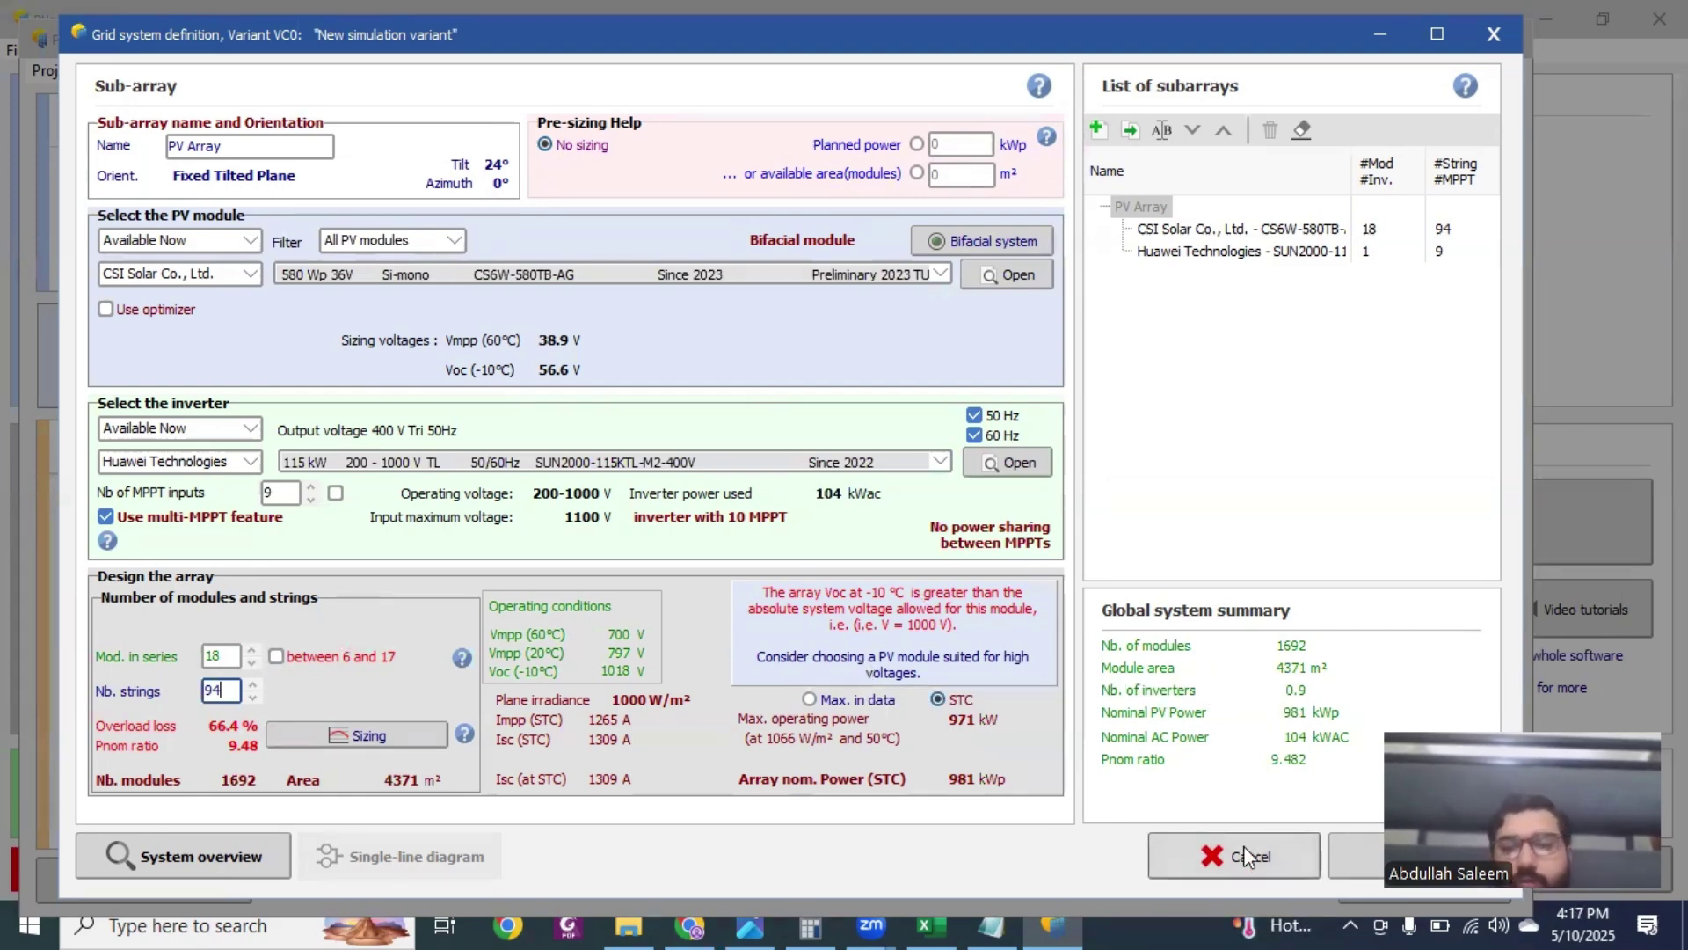
pyautogui.click(1277, 851)
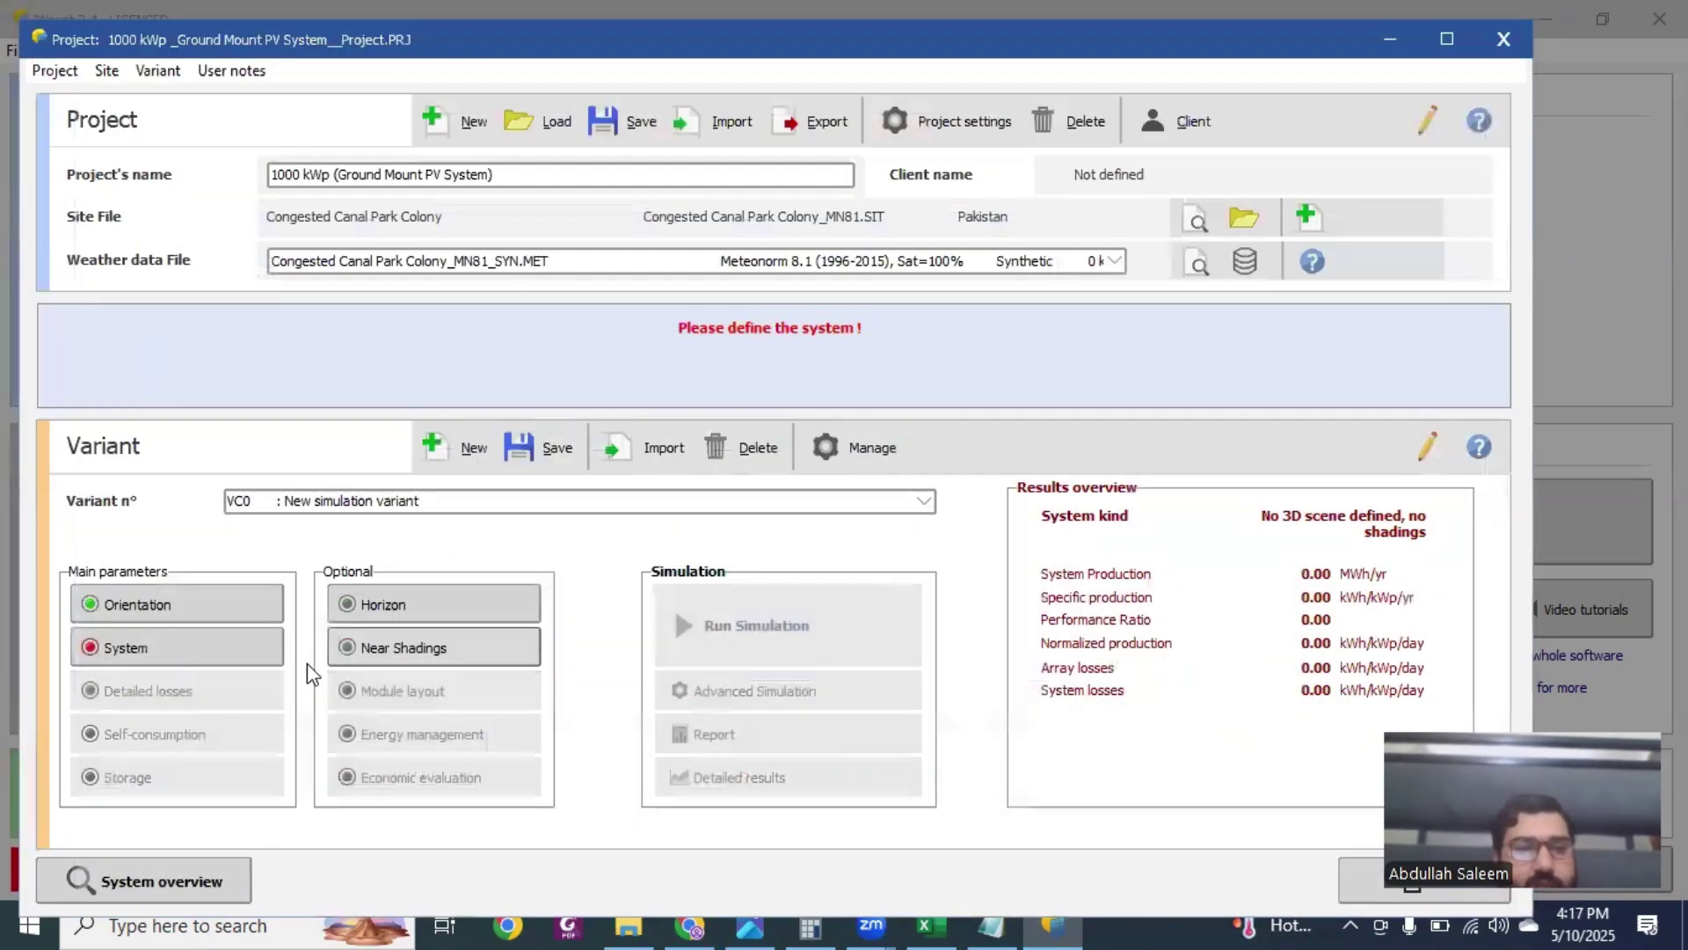
# Step: Set the lower temperature for the absolute voltage limit to 0 °C in the project's design conditions and accept
pyautogui.click(928, 121)
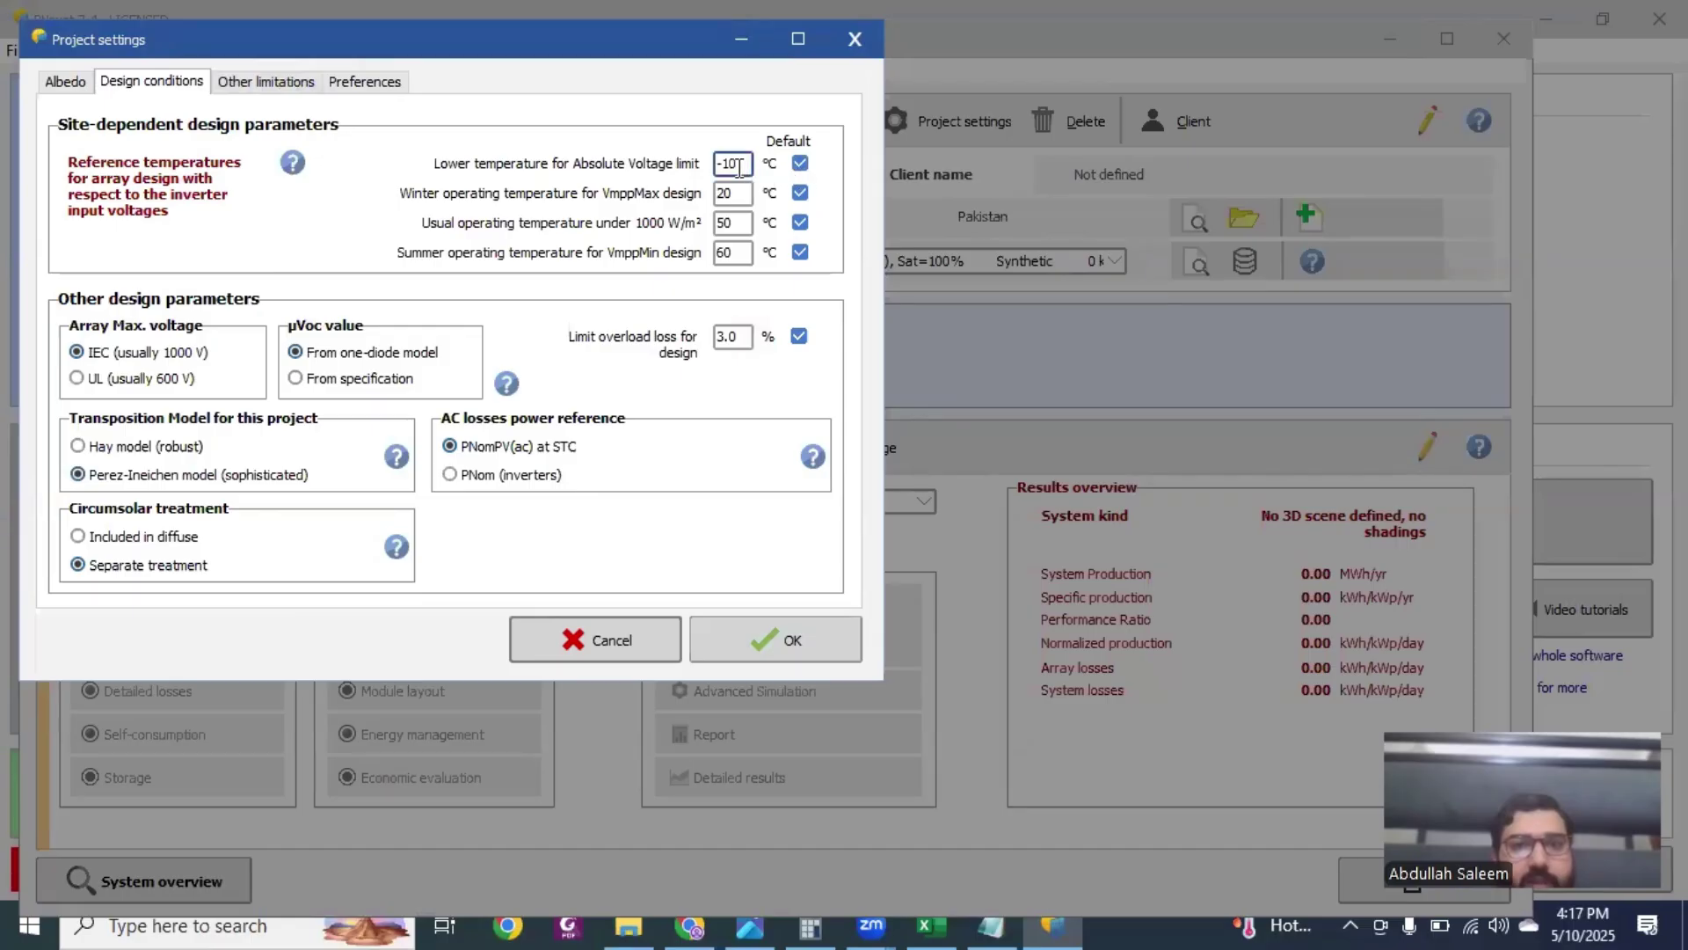
pyautogui.moveTo(741, 165); pyautogui.dragTo(714, 164)
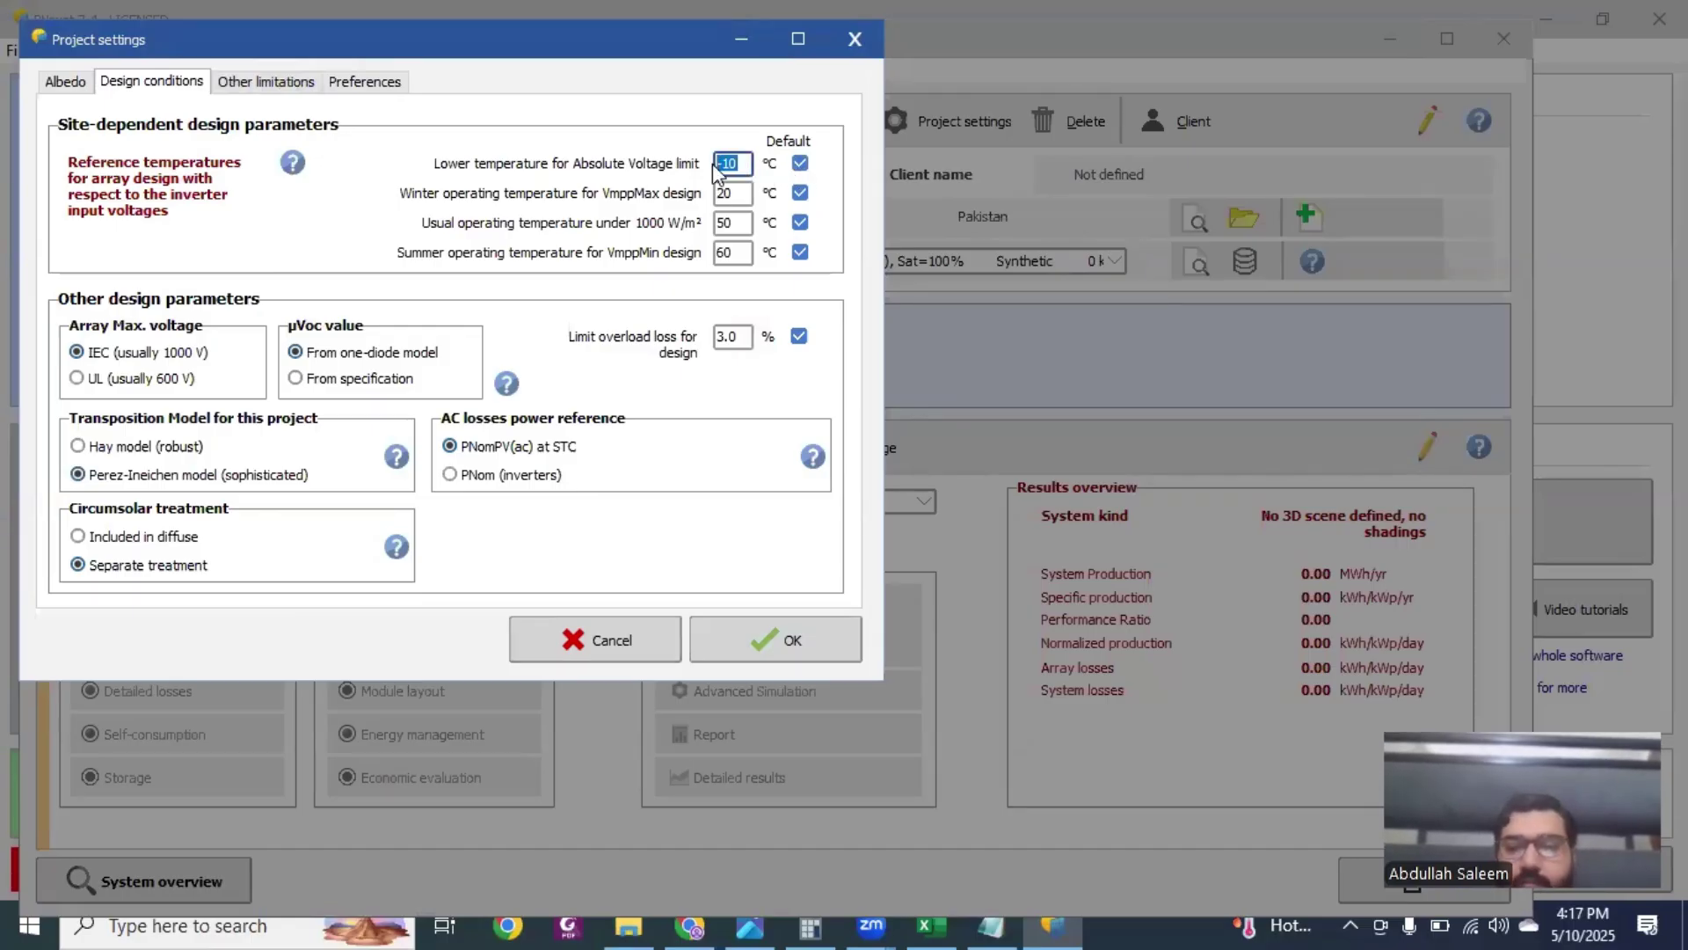
pyautogui.write('0')
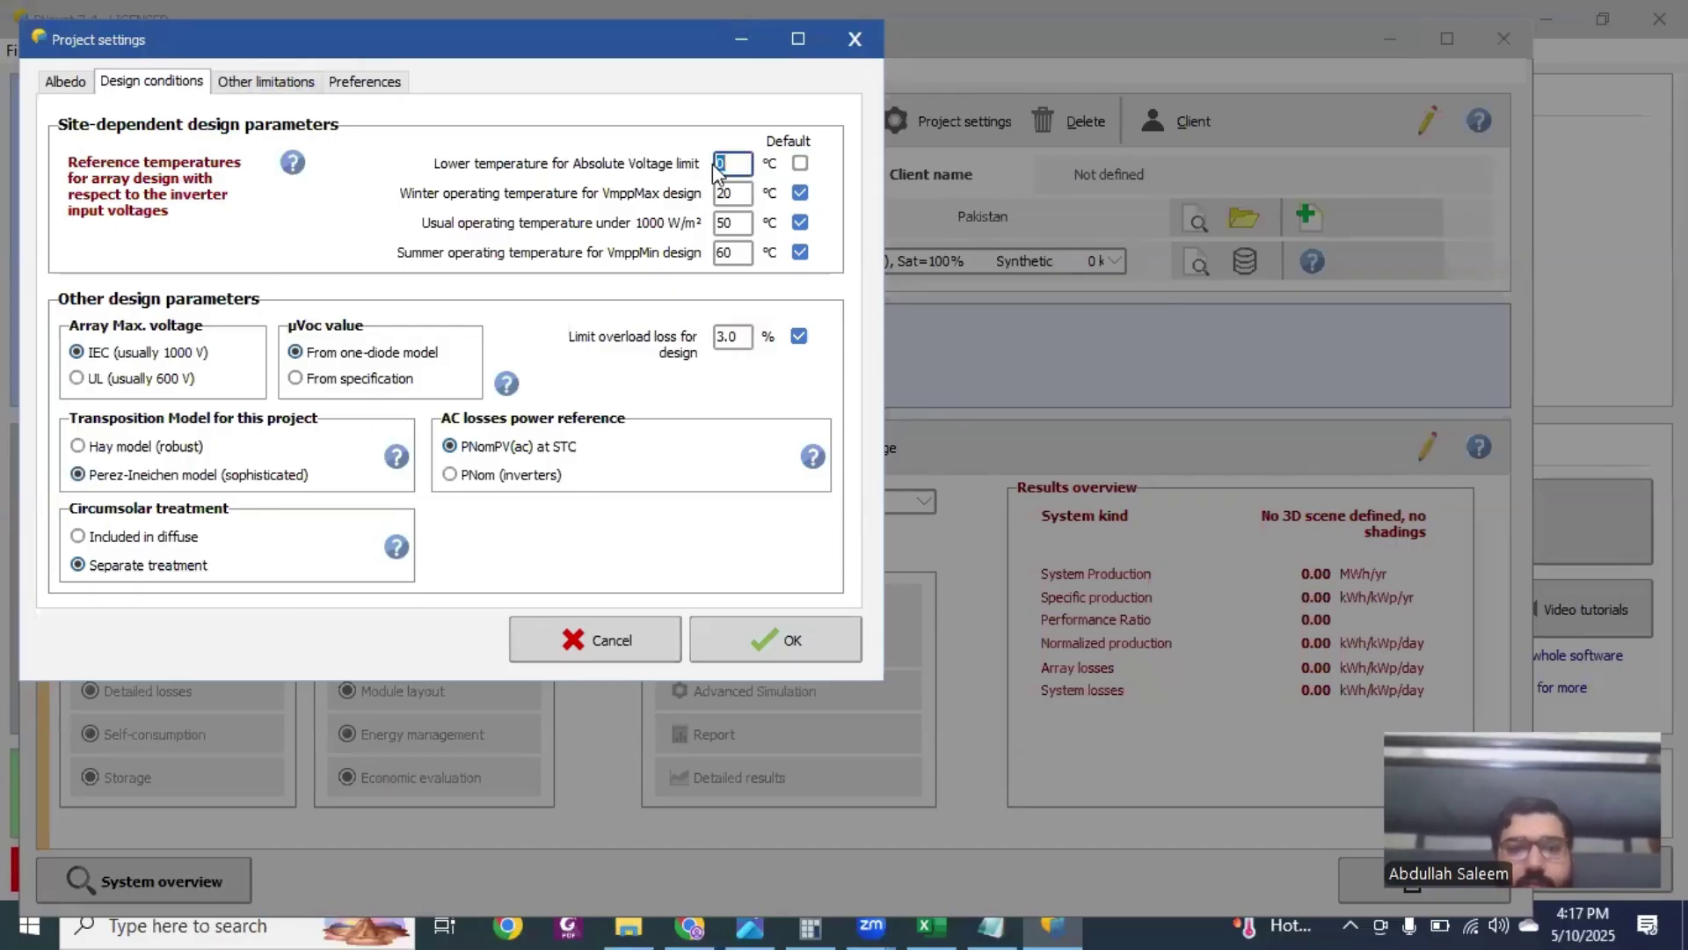
pyautogui.click(805, 628)
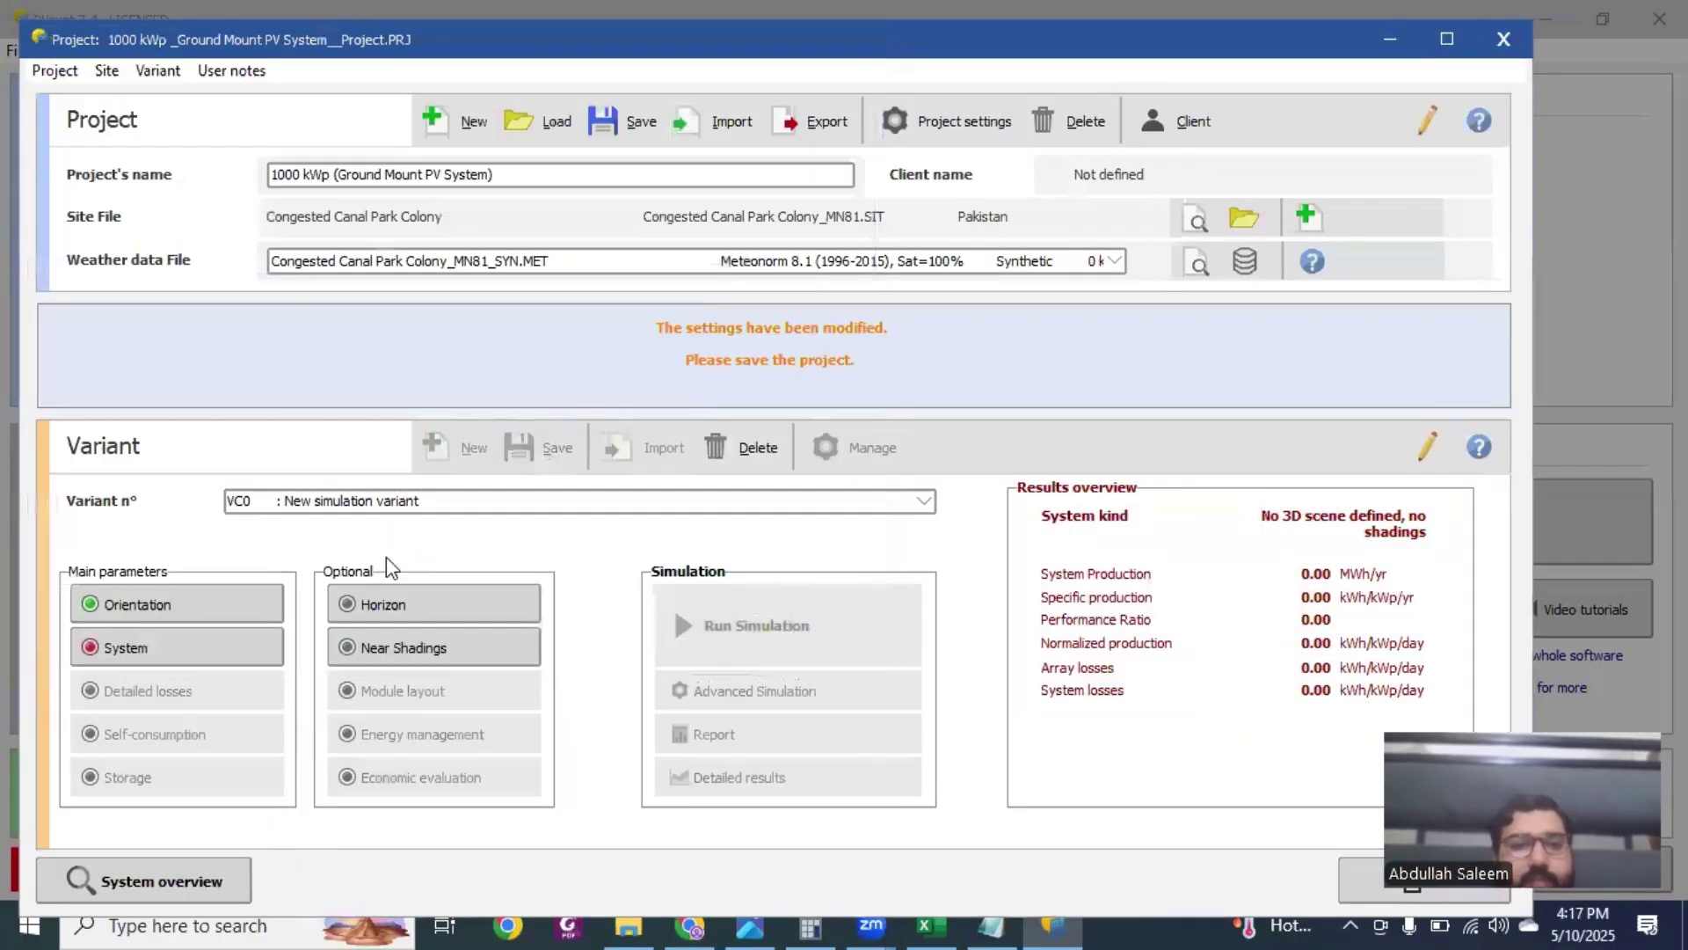
# Step: Save the modified project and reopen the system definition
pyautogui.click(198, 645)
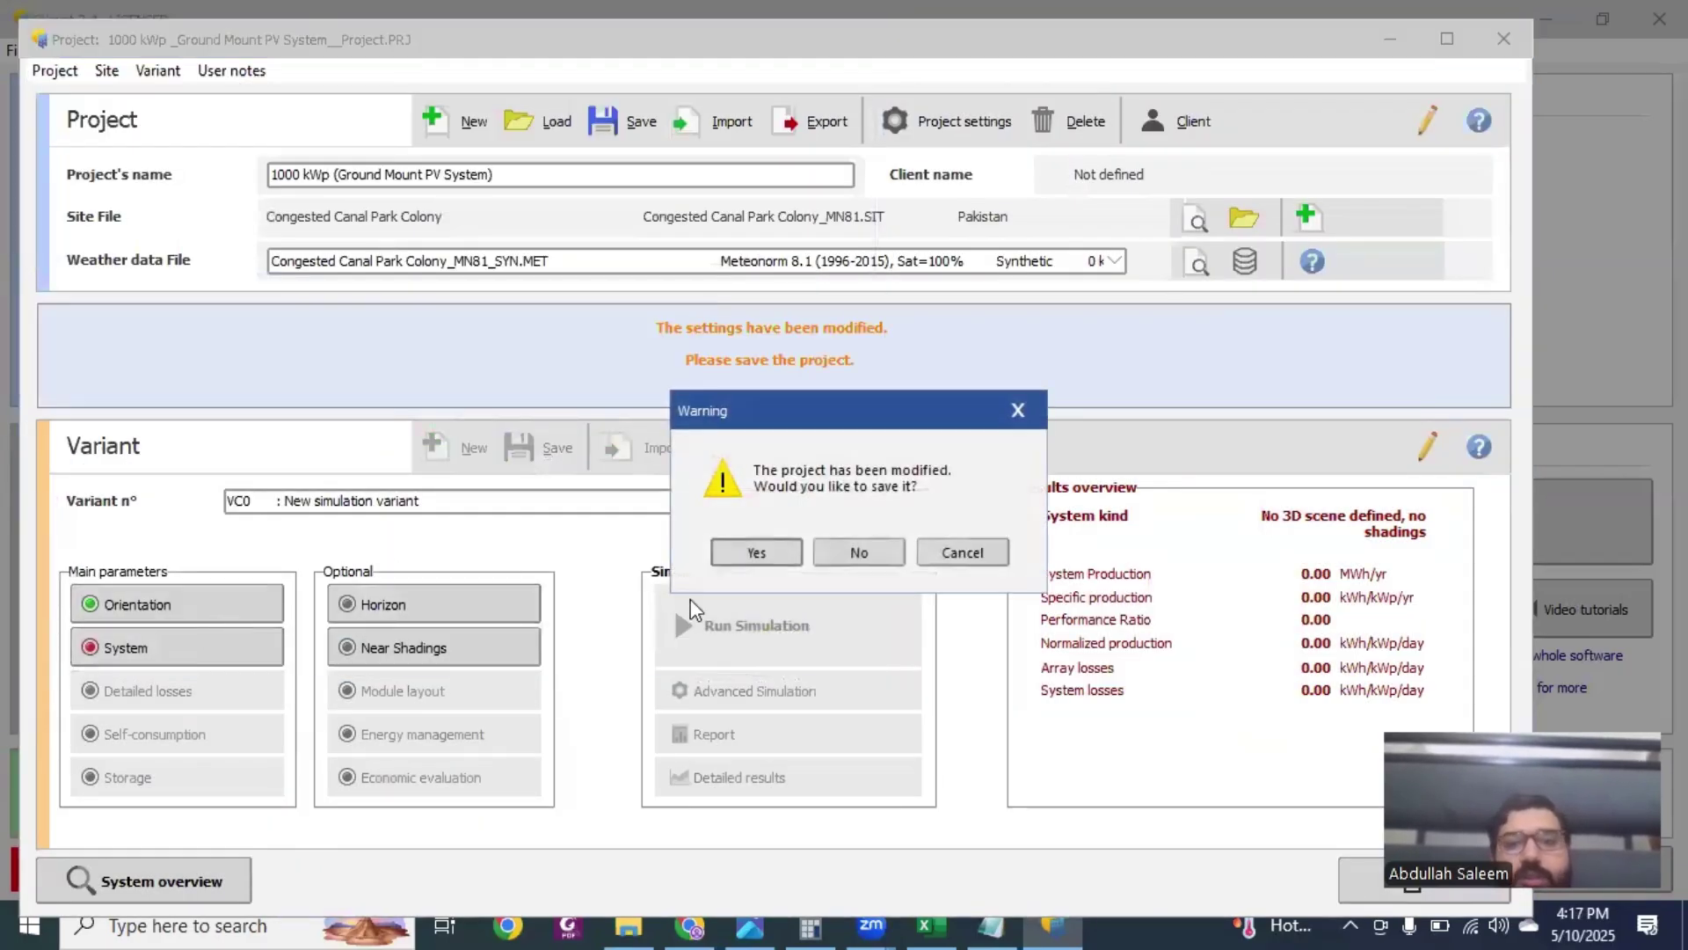
pyautogui.click(756, 552)
pyautogui.click(719, 626)
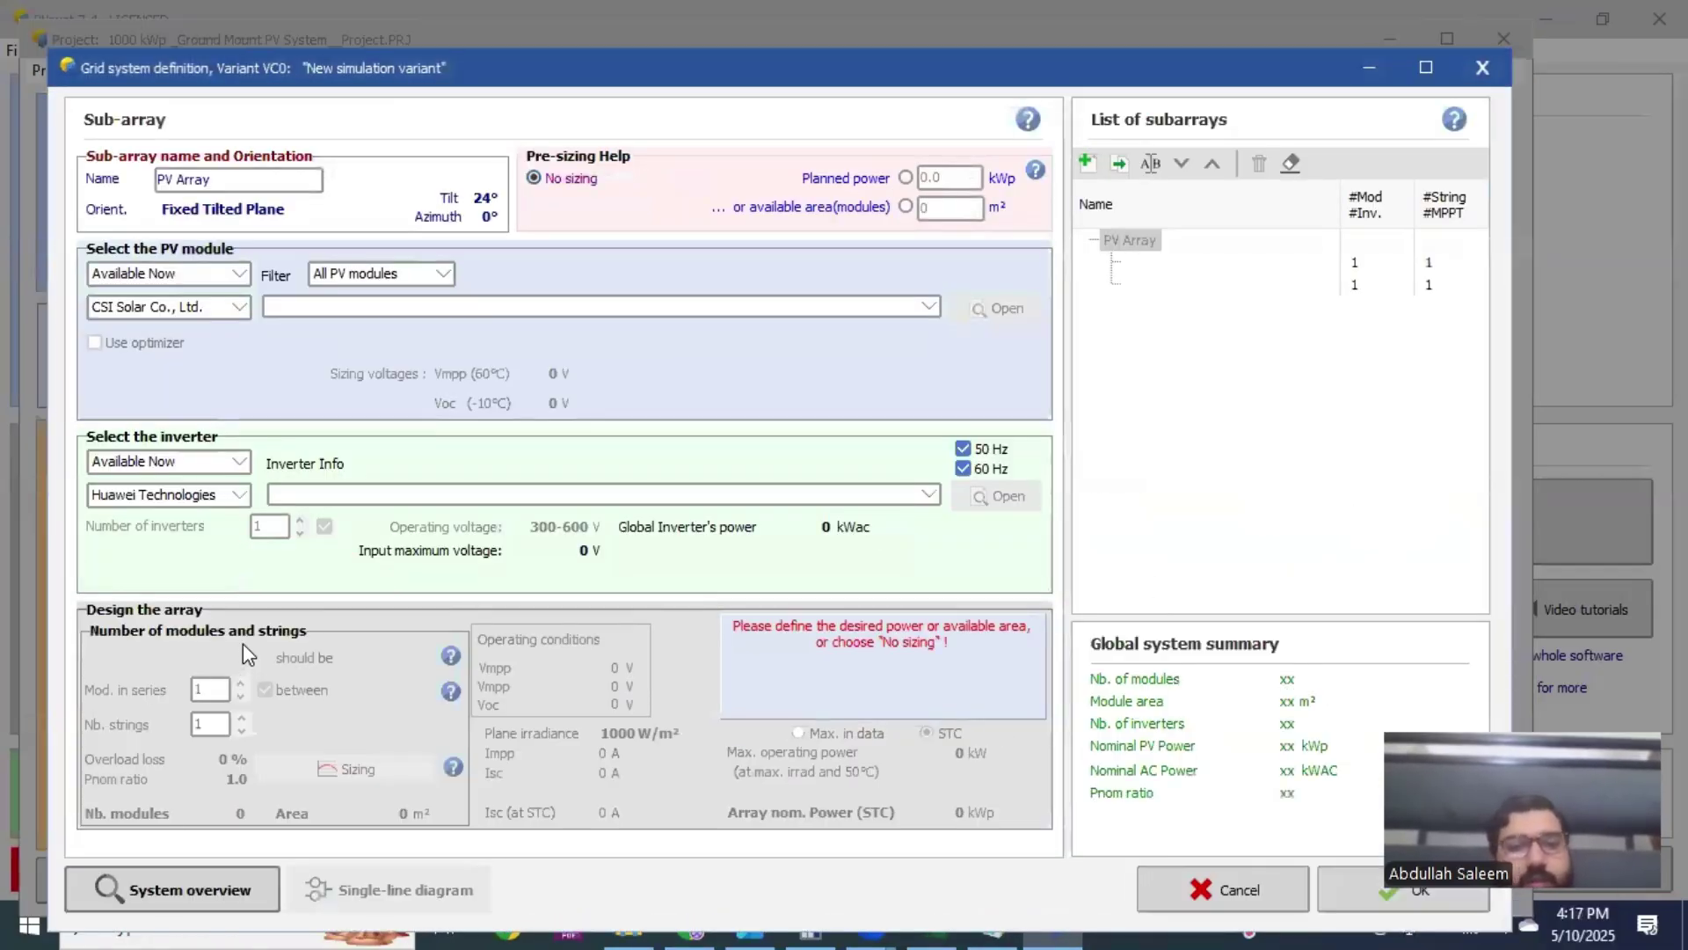
# Step: Select the CSI Solar 580 Wp CS6W-580TB-AG module and the Huawei 115 kW SUN2000-115KTL-M2-400V inverter for the PV array
pyautogui.click(345, 308)
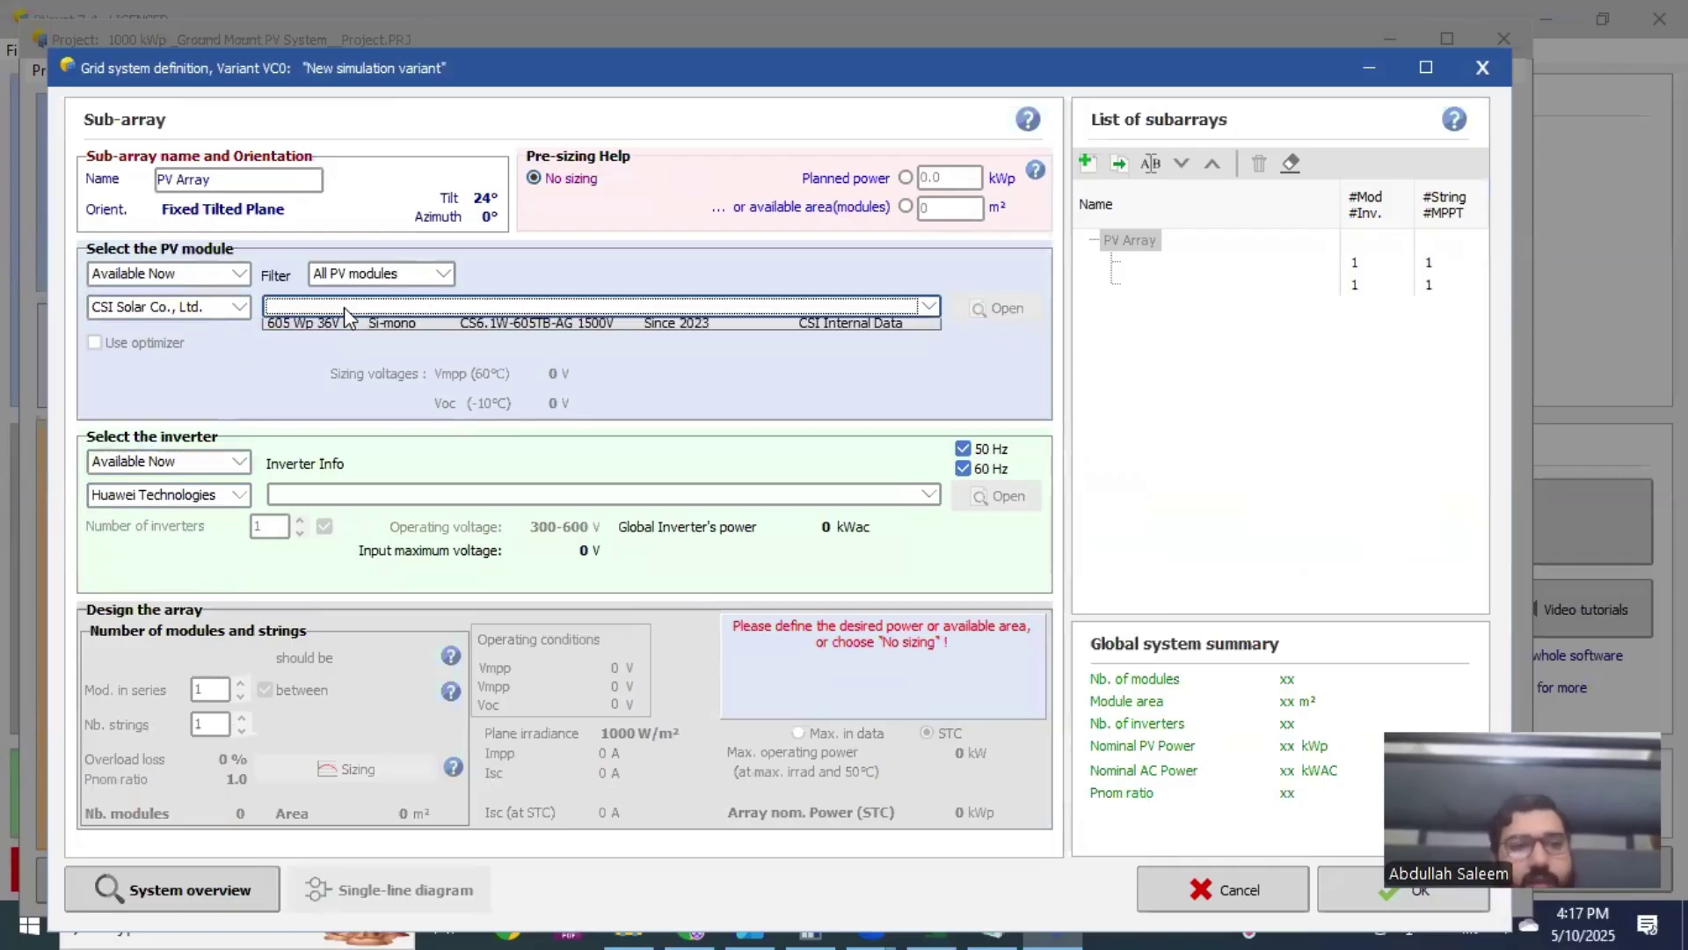
pyautogui.click(335, 356)
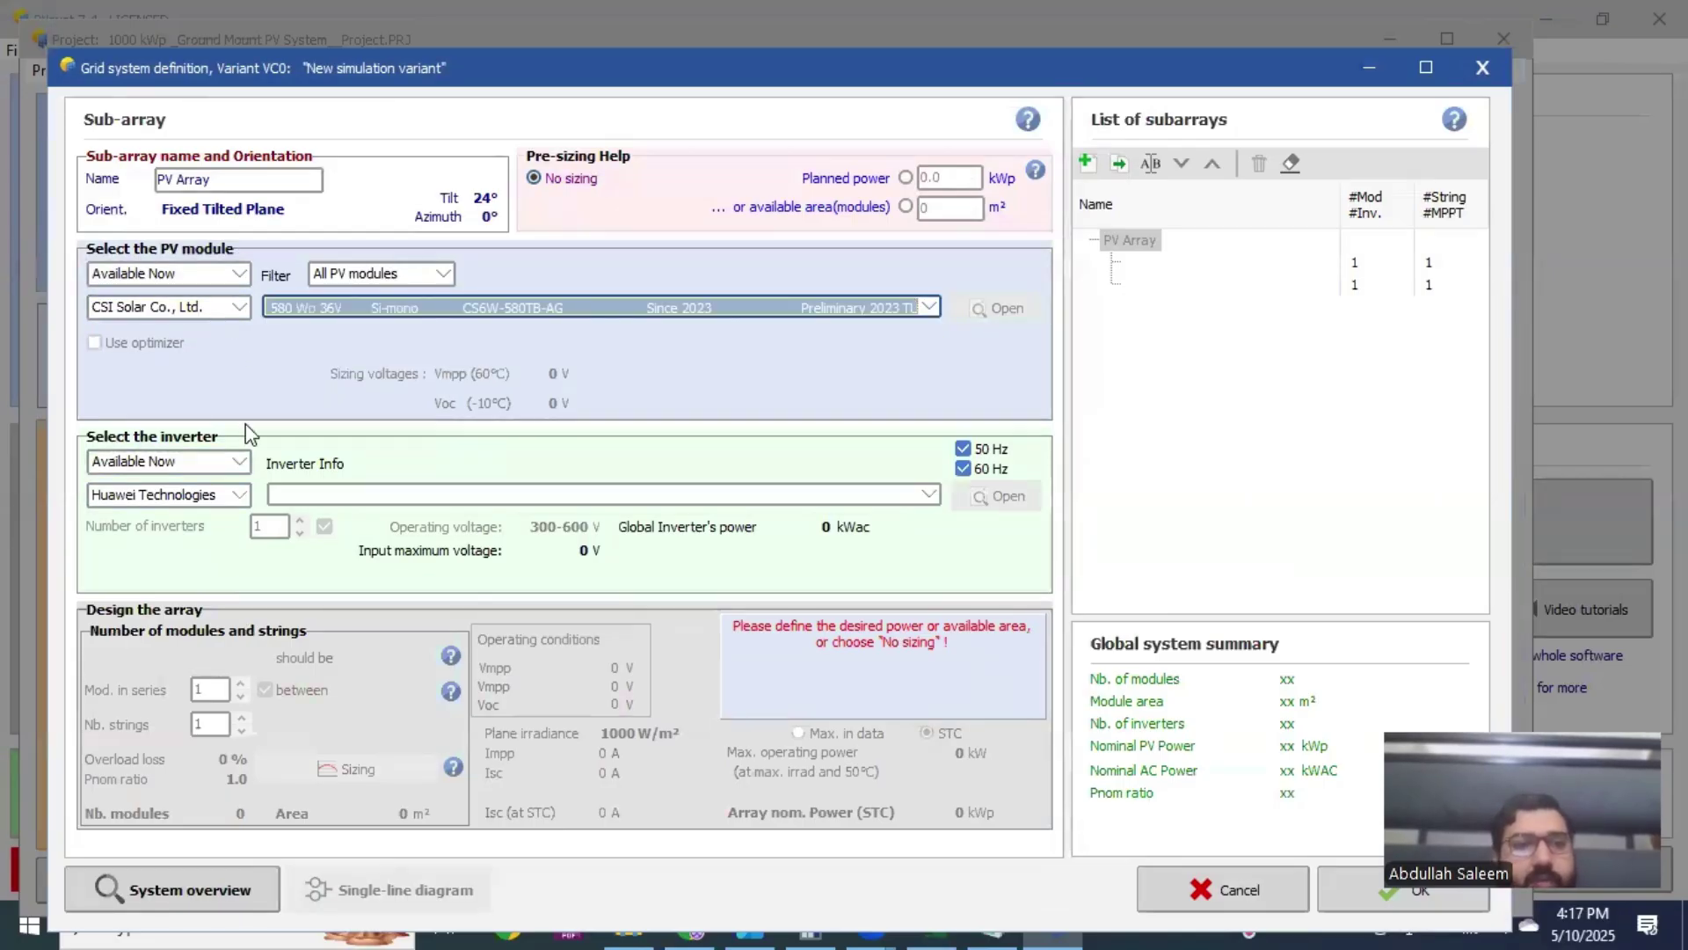
pyautogui.click(278, 494)
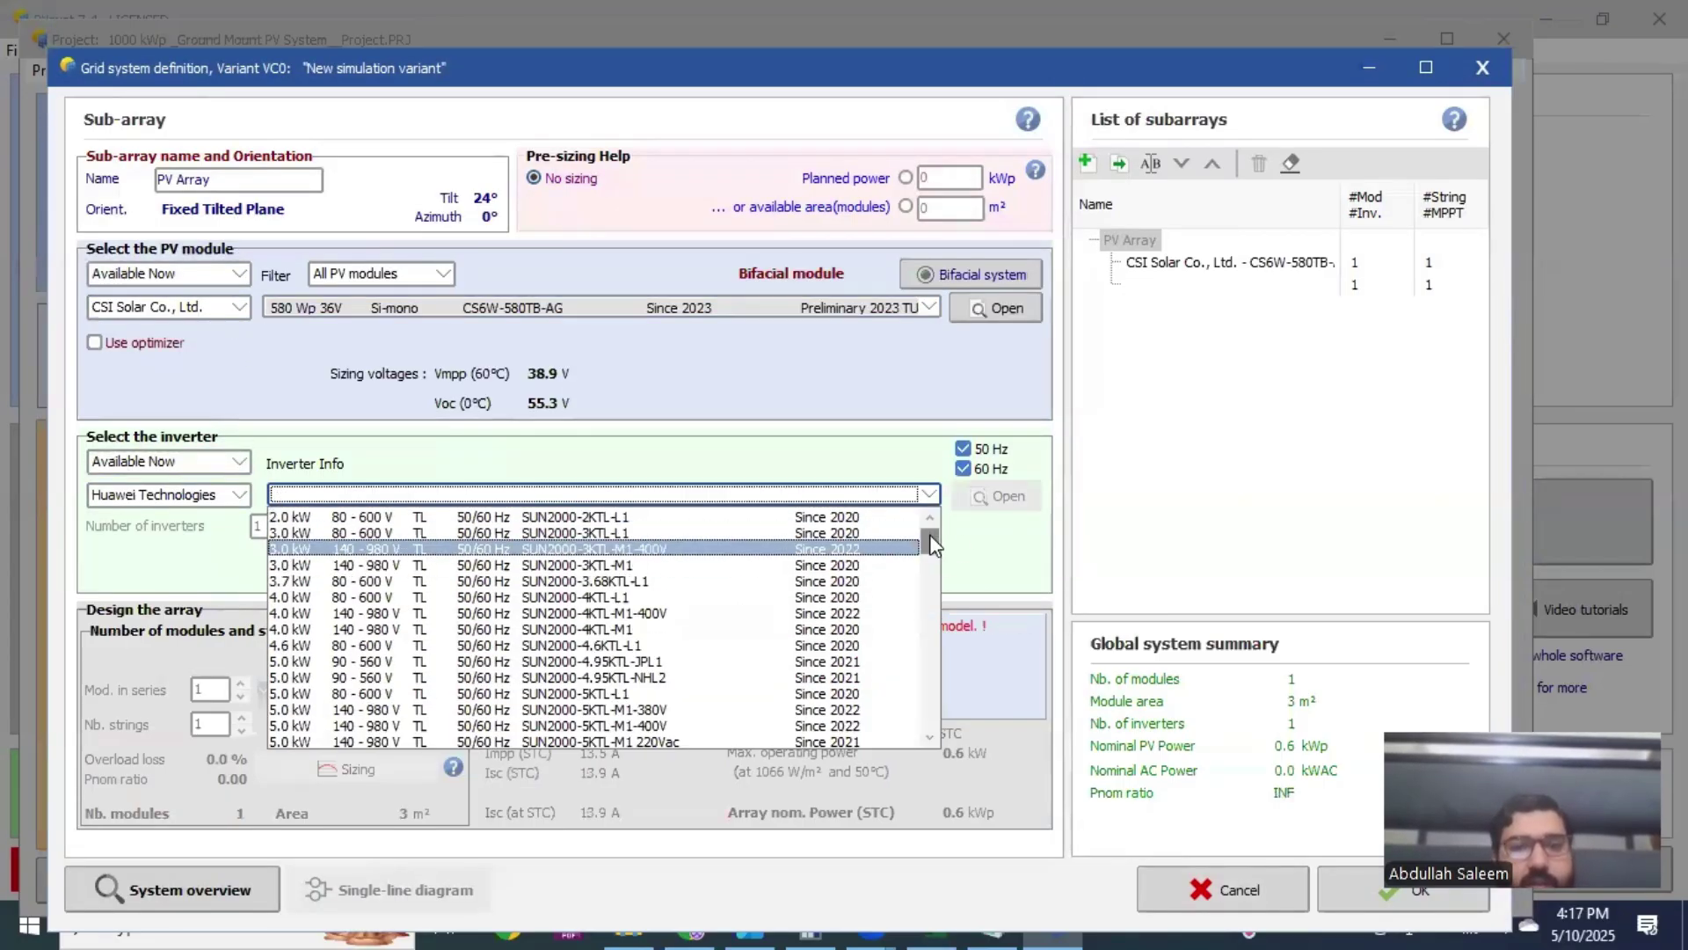
pyautogui.moveTo(932, 538); pyautogui.dragTo(933, 704)
pyautogui.click(446, 648)
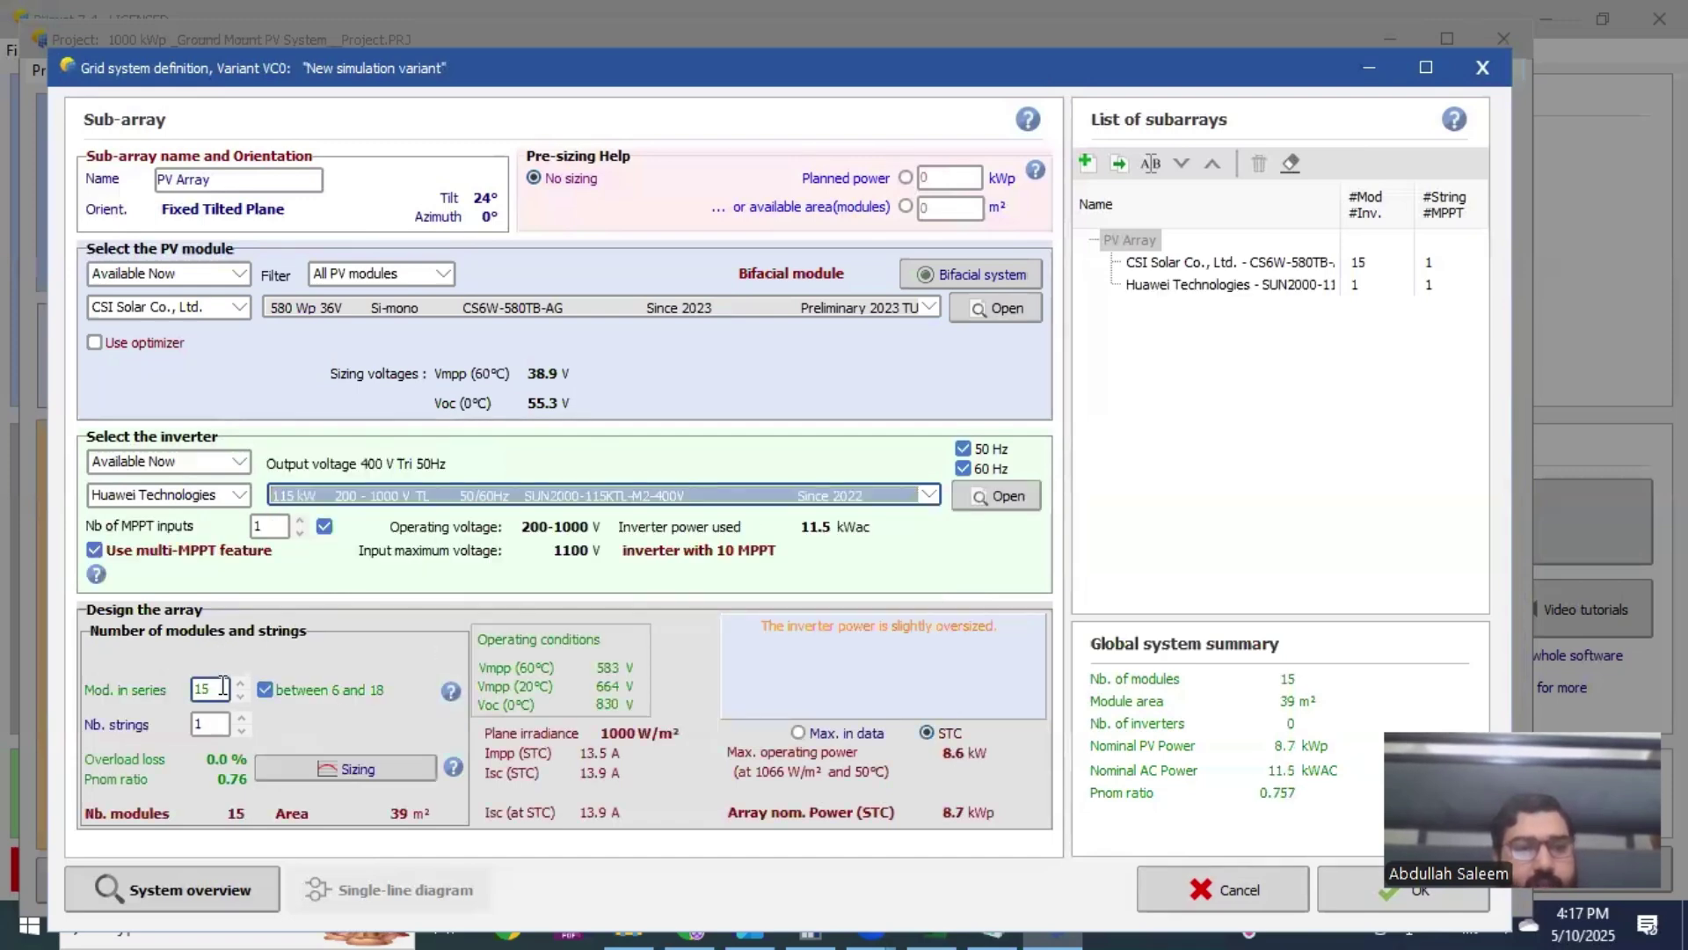
# Step: Set the number of modules in series to 18 for the PV array
pyautogui.doubleClick(204, 690)
pyautogui.write('18')
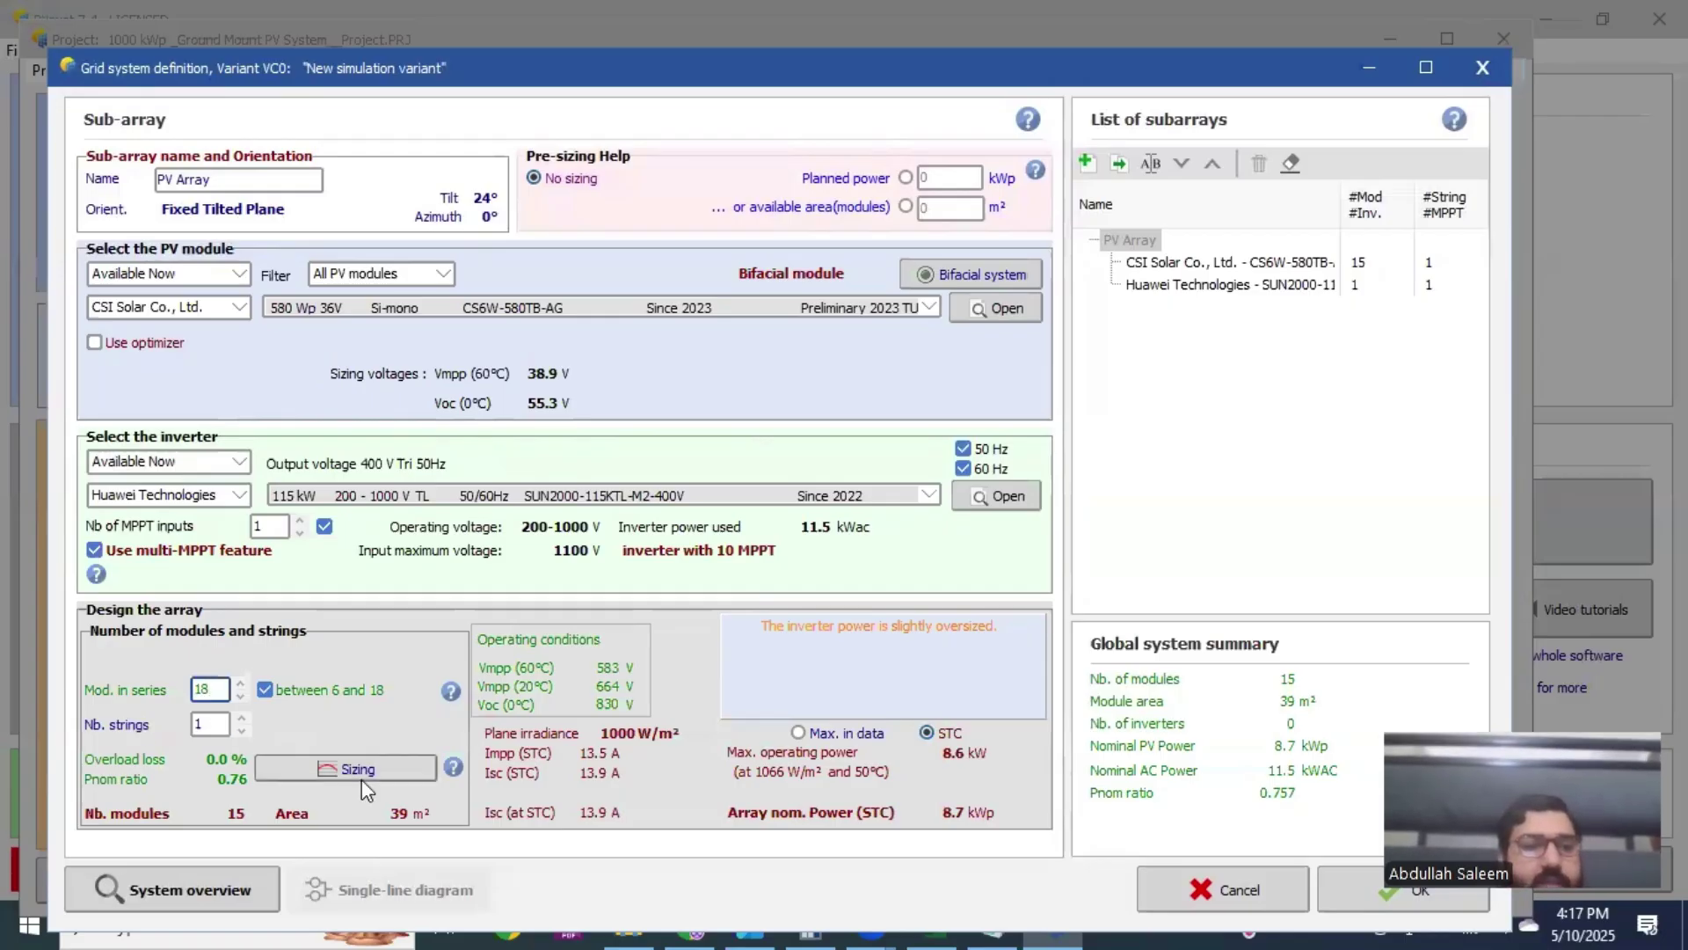
pyautogui.press('Tab')
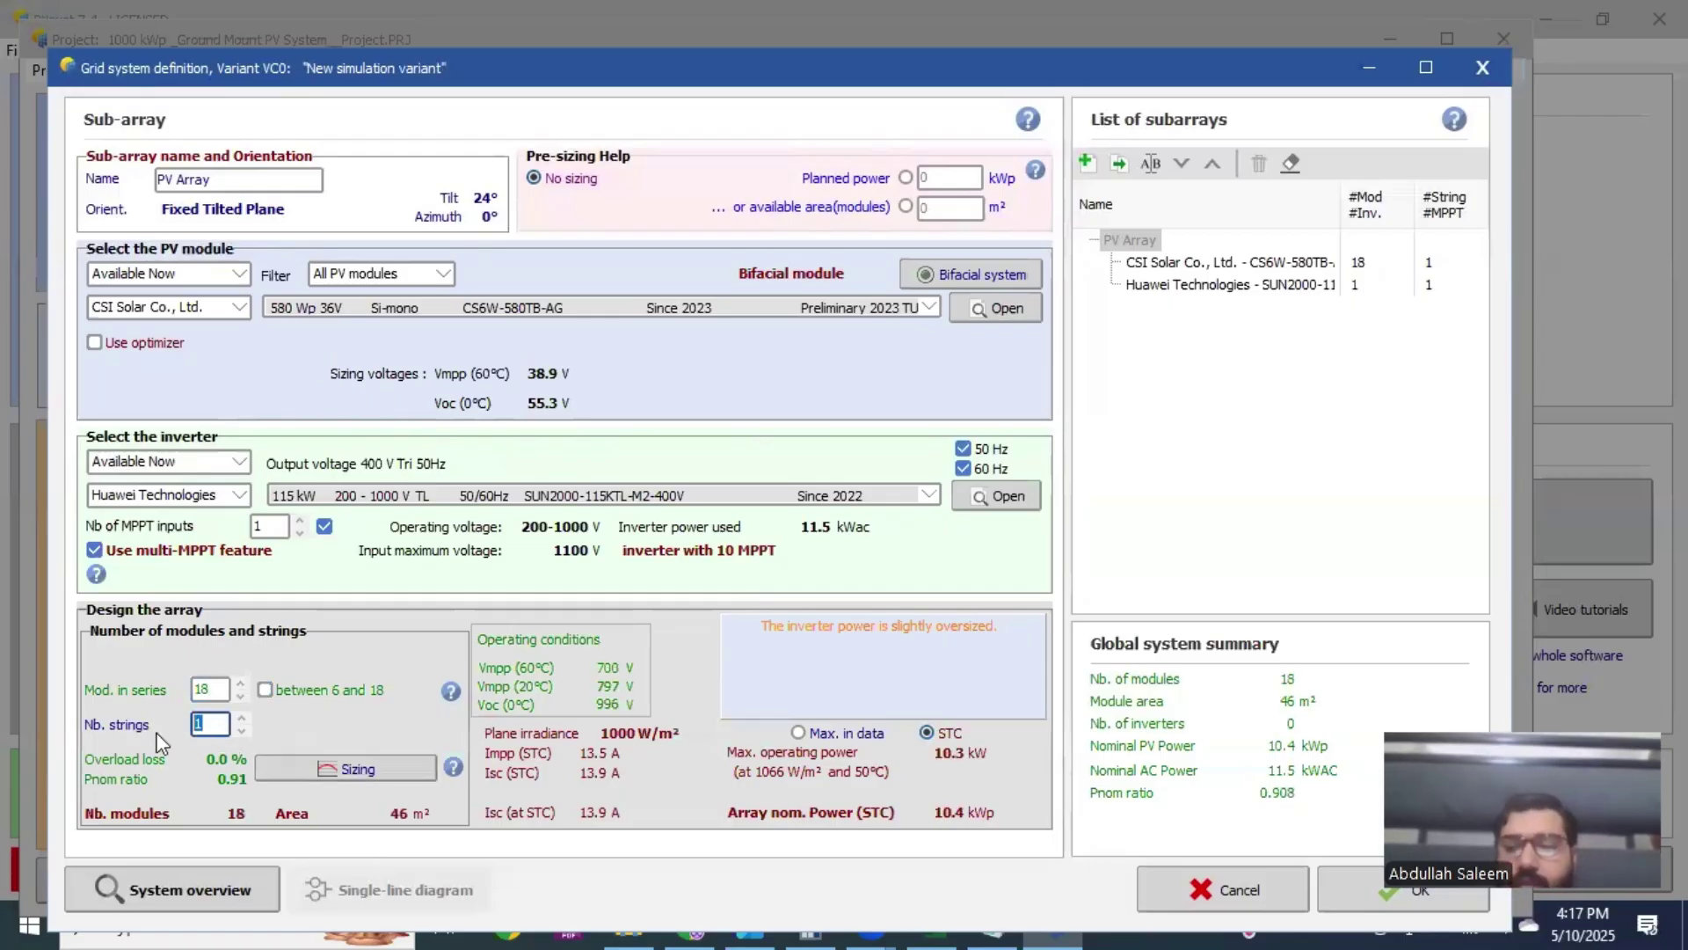
# Step: Set the number of strings to 94 for the PV array
pyautogui.write('95')
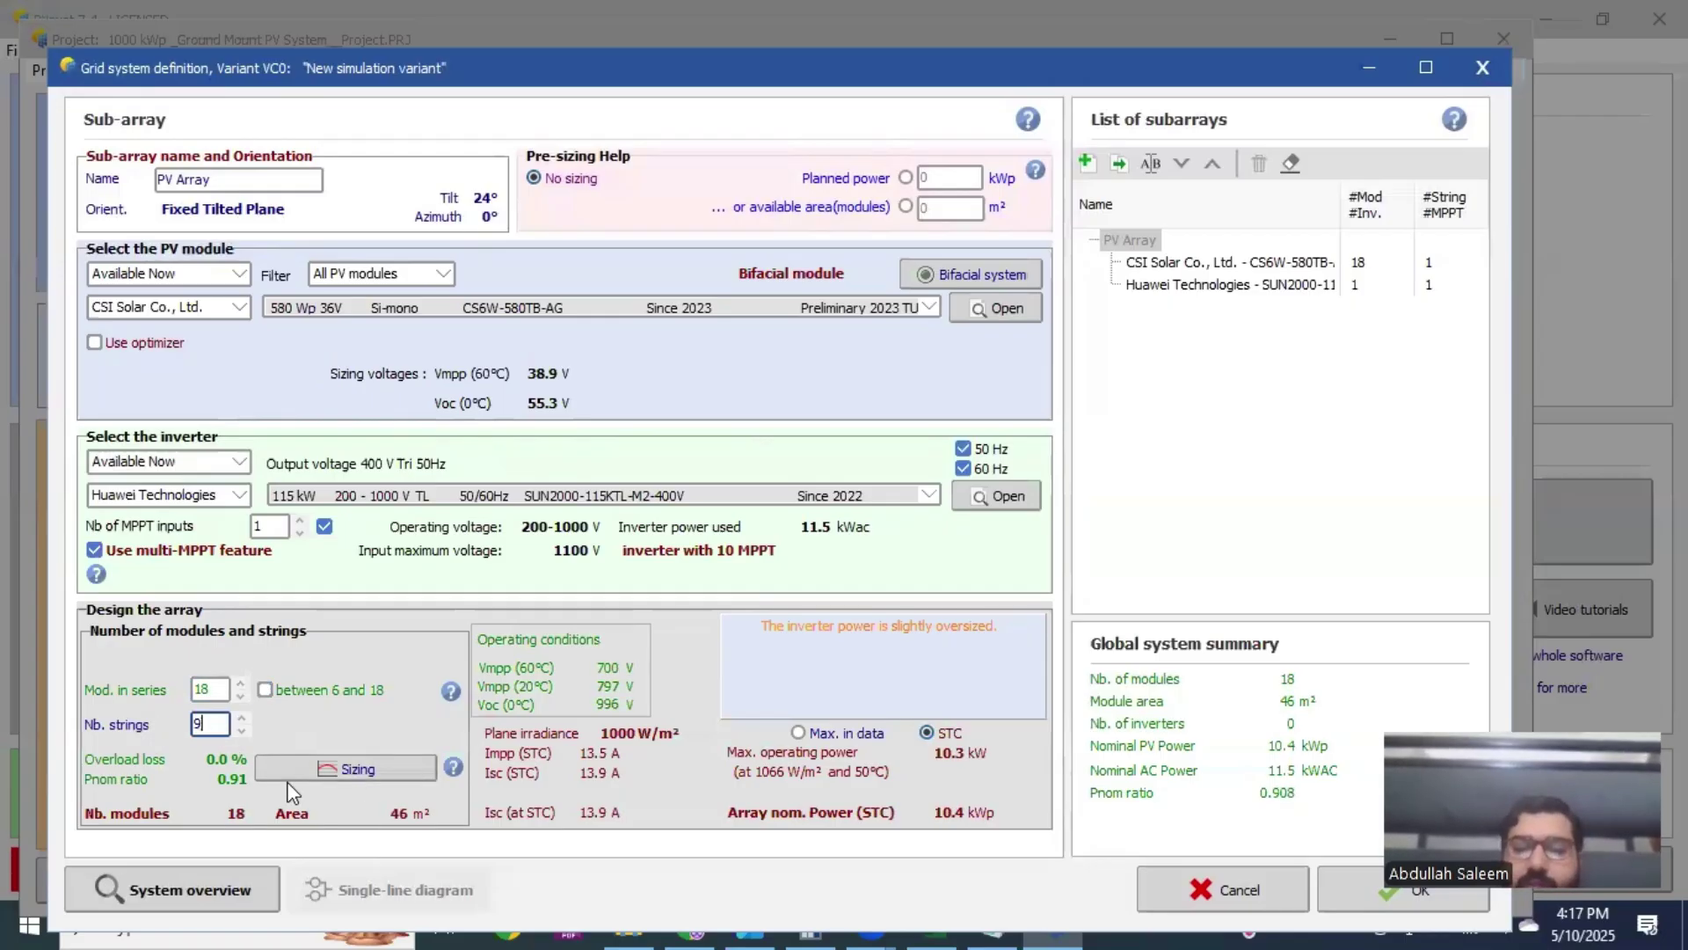
pyautogui.press('BackSpace')
pyautogui.write('4')
pyautogui.click(220, 693)
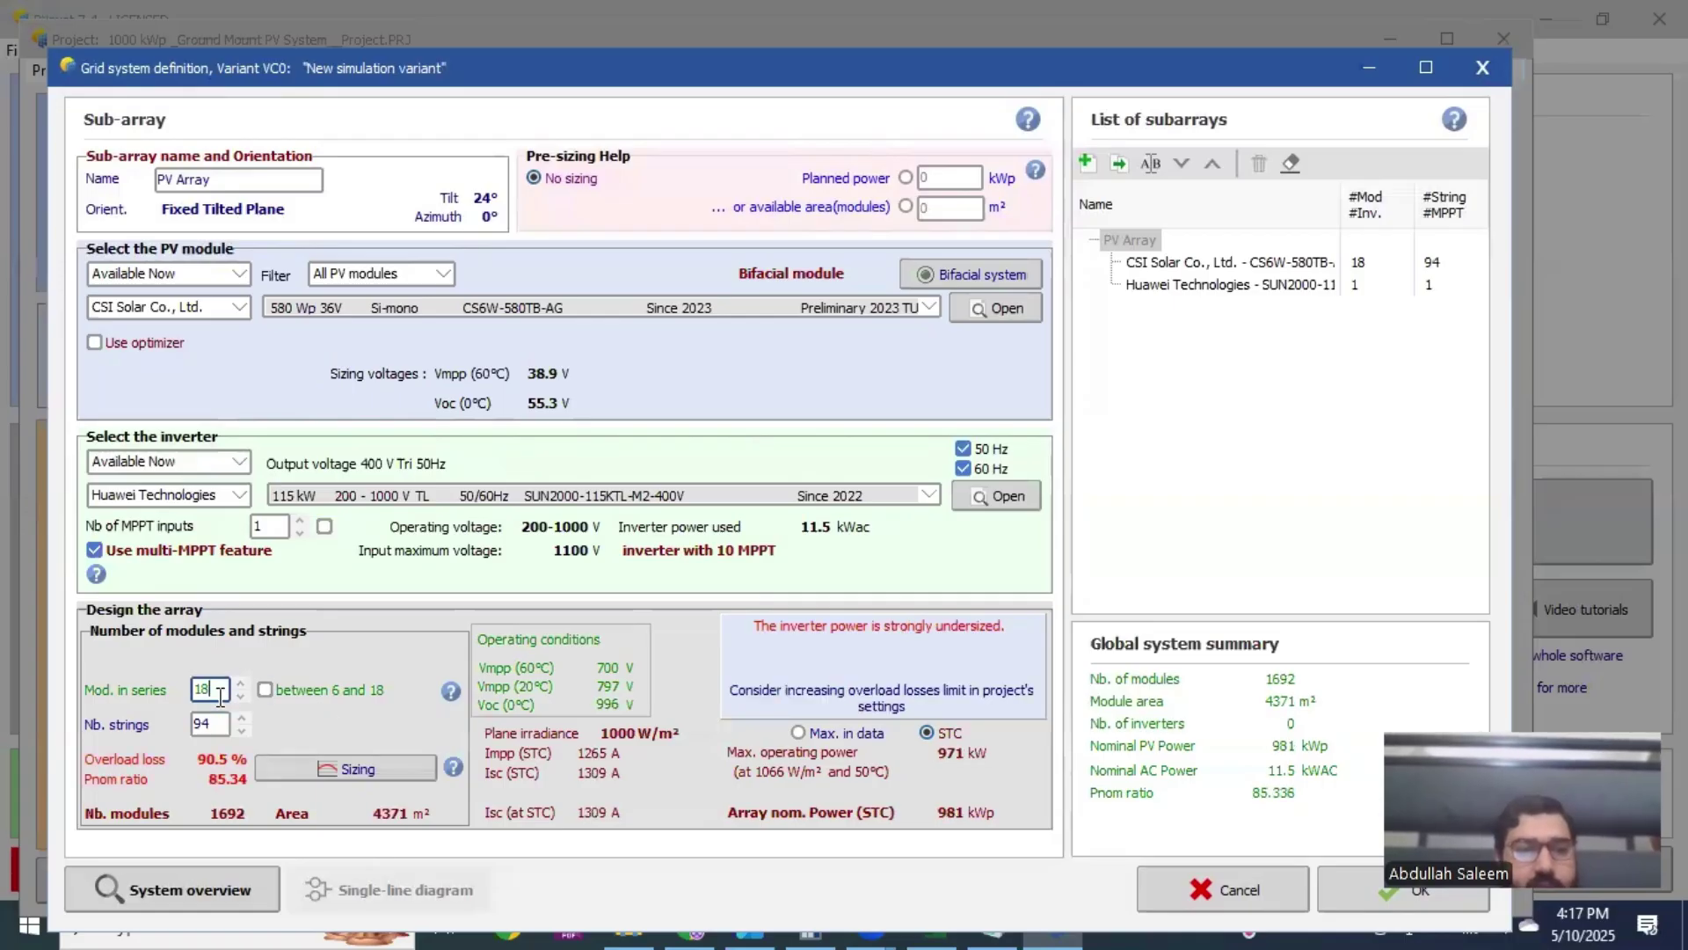
# Step: Set the number of MPPT inputs to 9 for the PV array and close the system definition with this sizing
pyautogui.hotkey('shift', 'Tab')
pyautogui.hotkey('shift', 'Tab')
pyautogui.hotkey('shift', 'Tab')
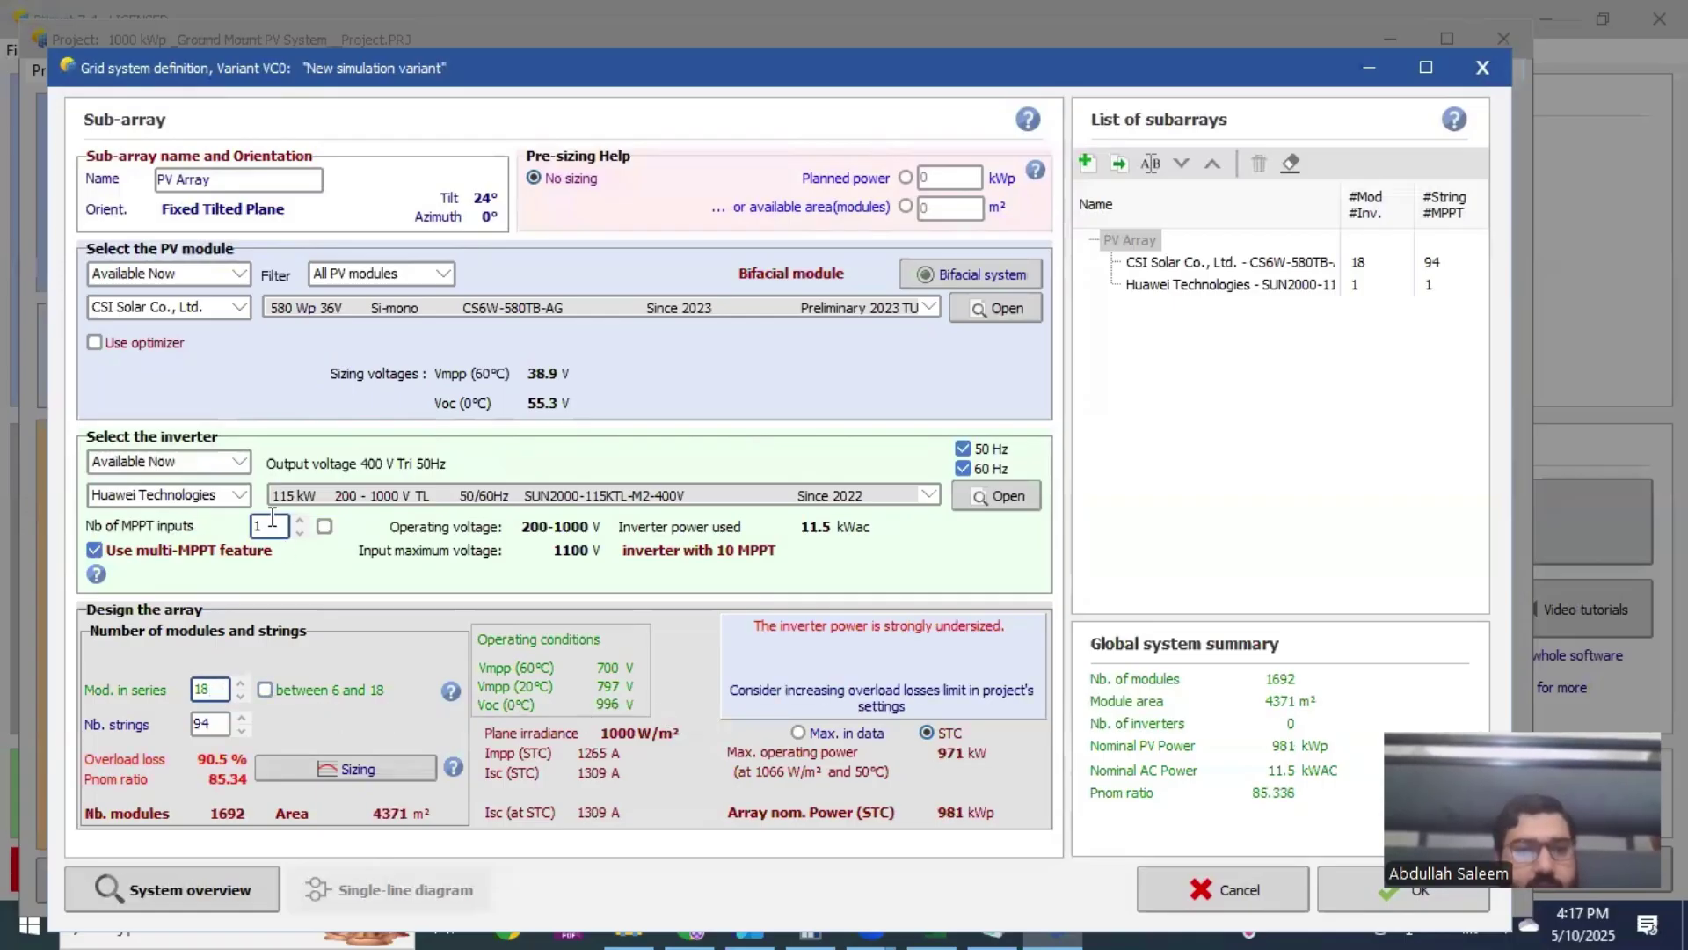
pyautogui.write('9')
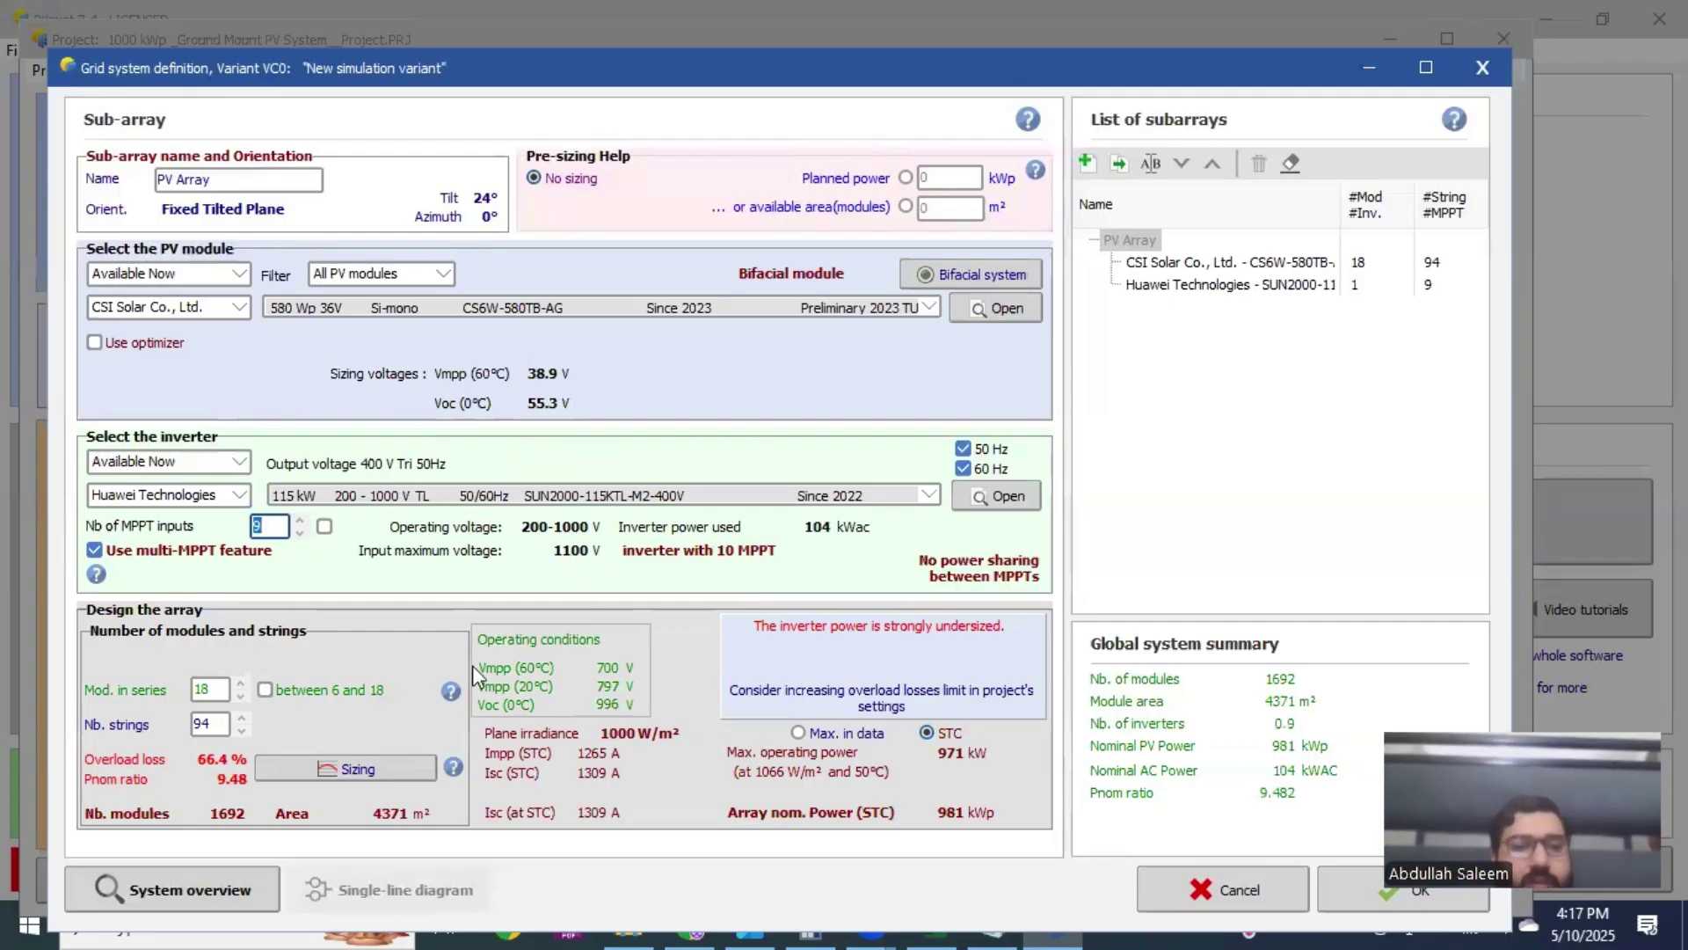
pyautogui.click(217, 691)
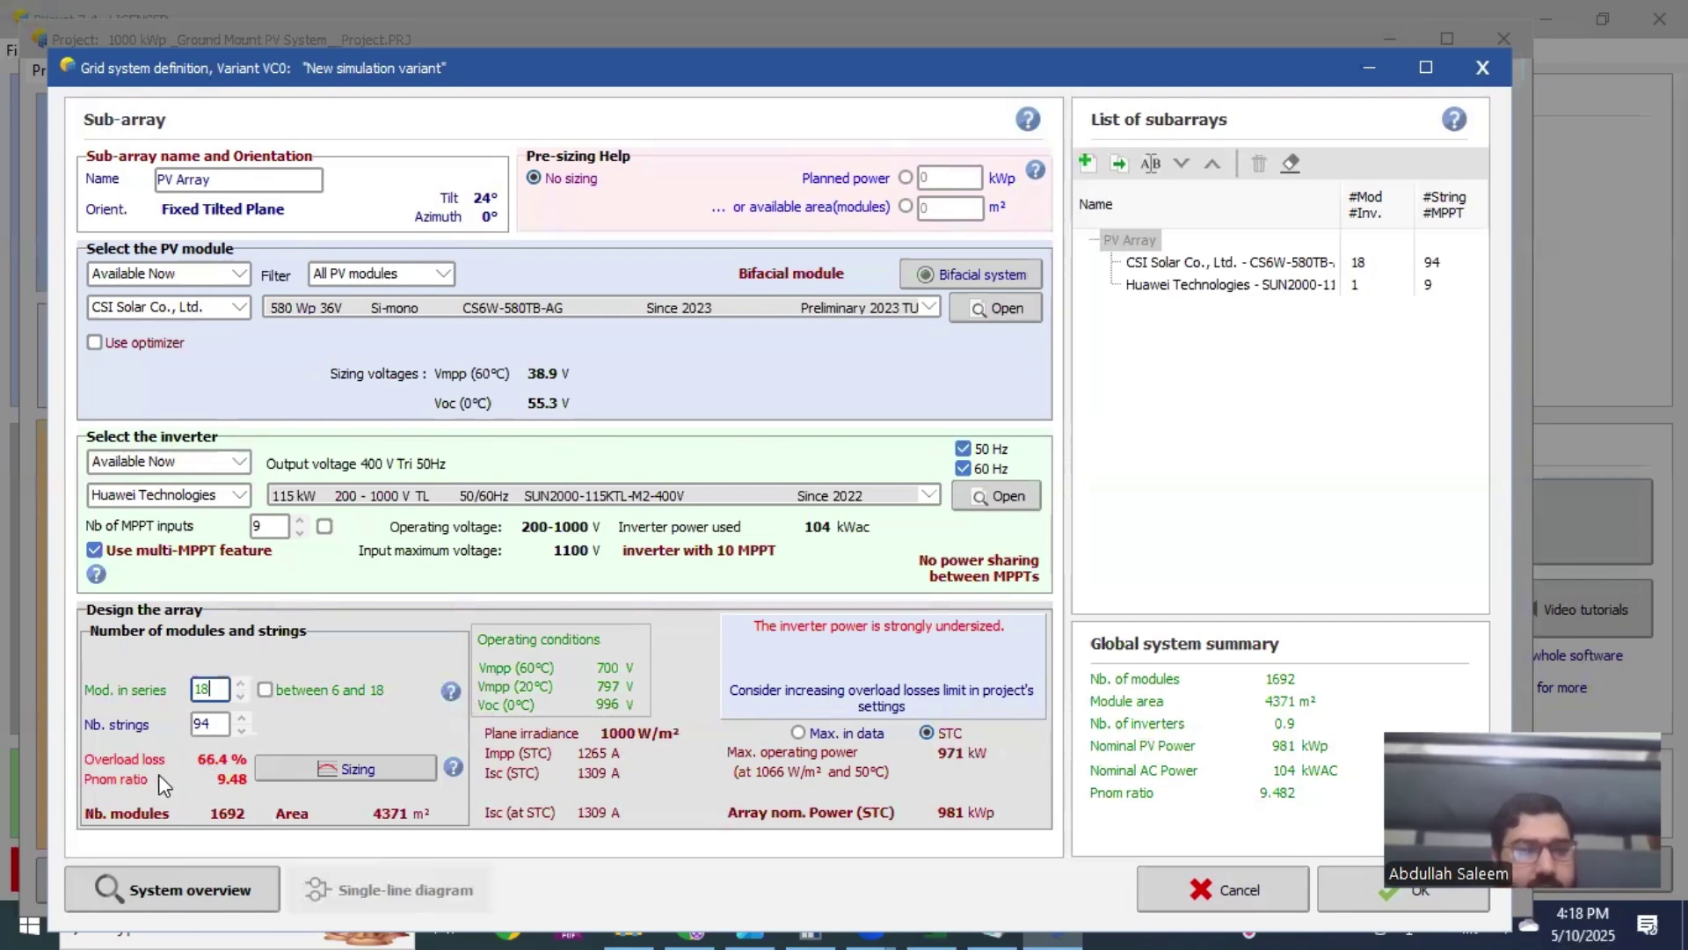
pyautogui.click(210, 730)
pyautogui.moveTo(212, 726); pyautogui.dragTo(191, 726)
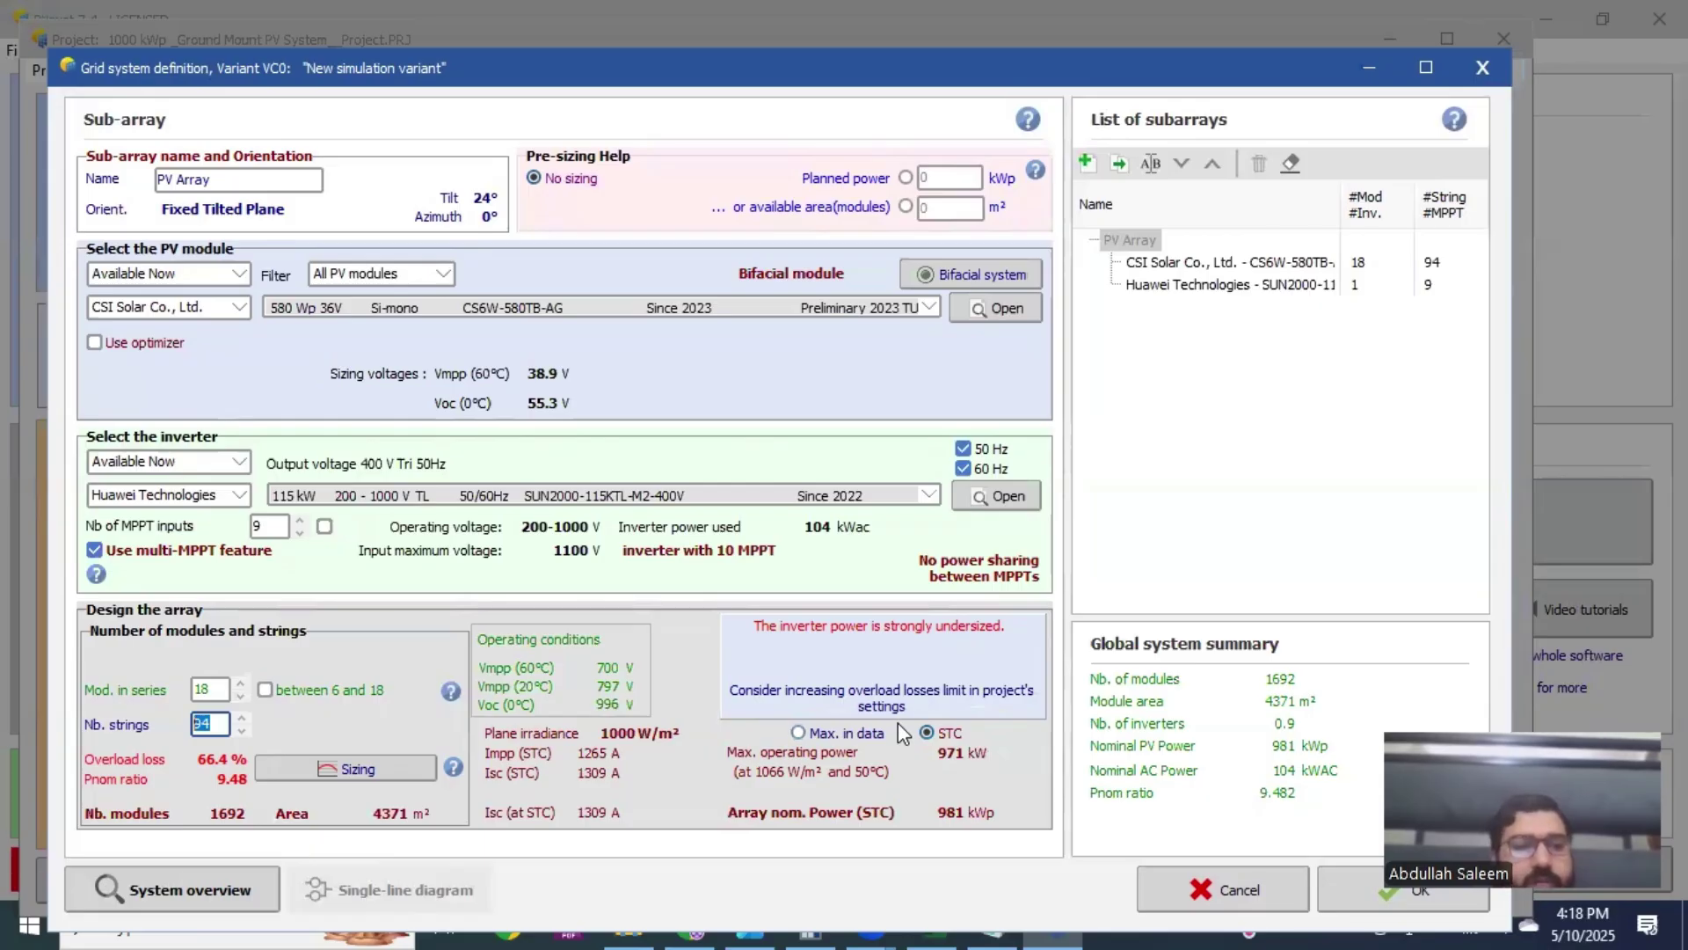
pyautogui.click(263, 527)
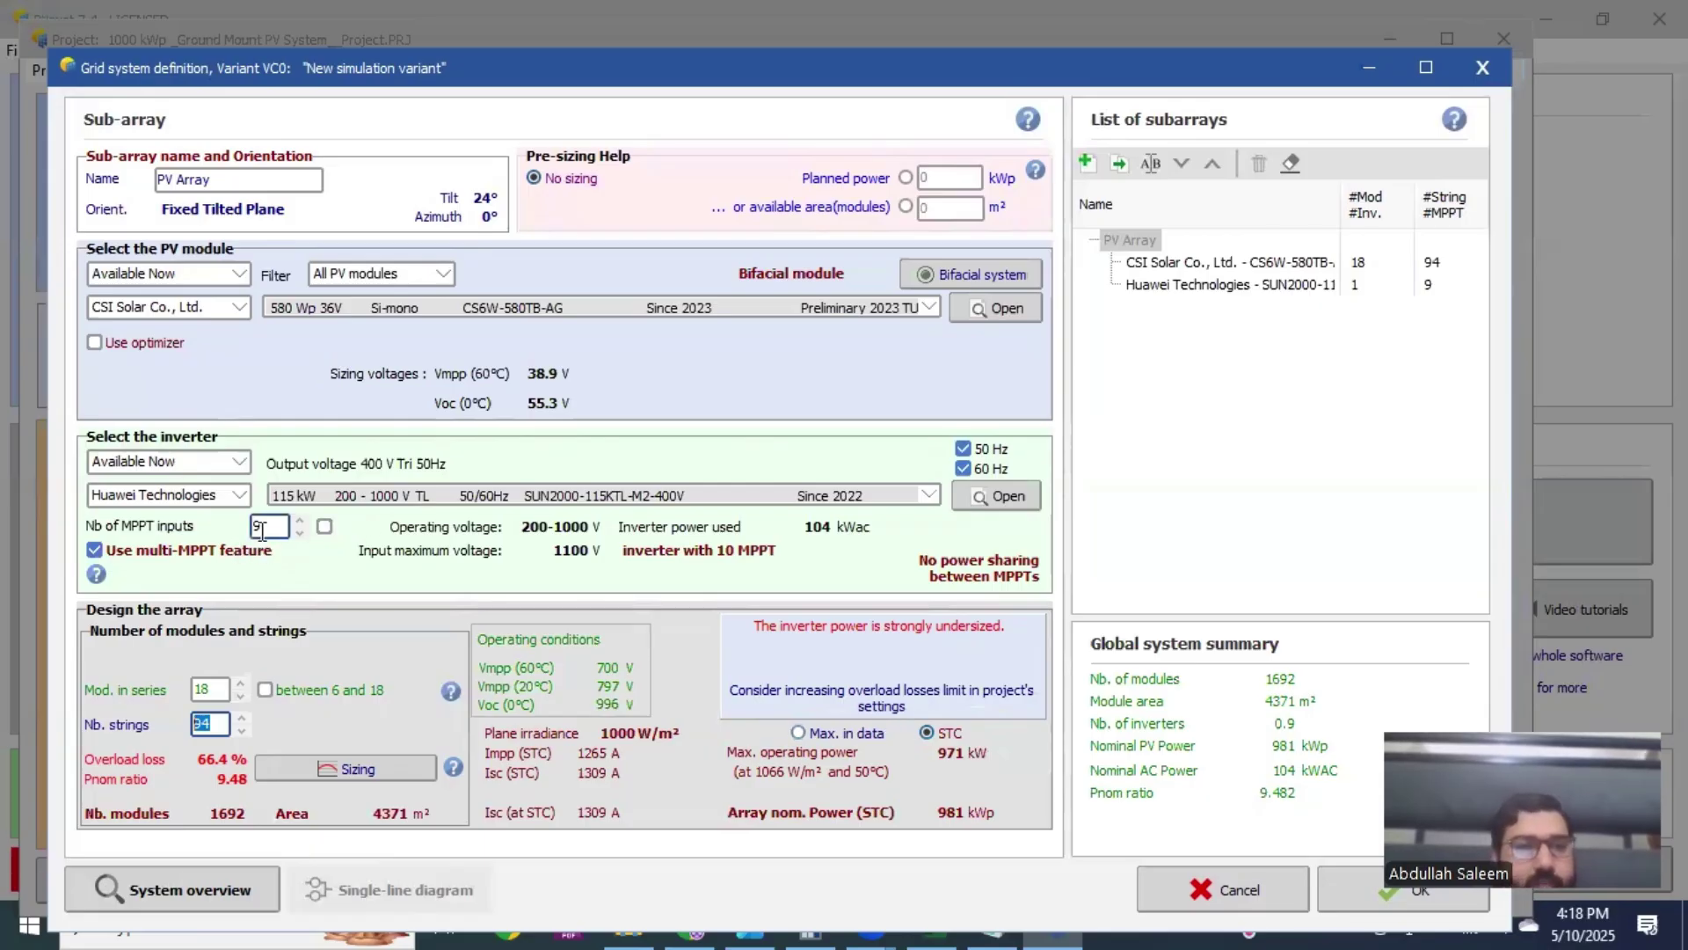
pyautogui.doubleClick(264, 528)
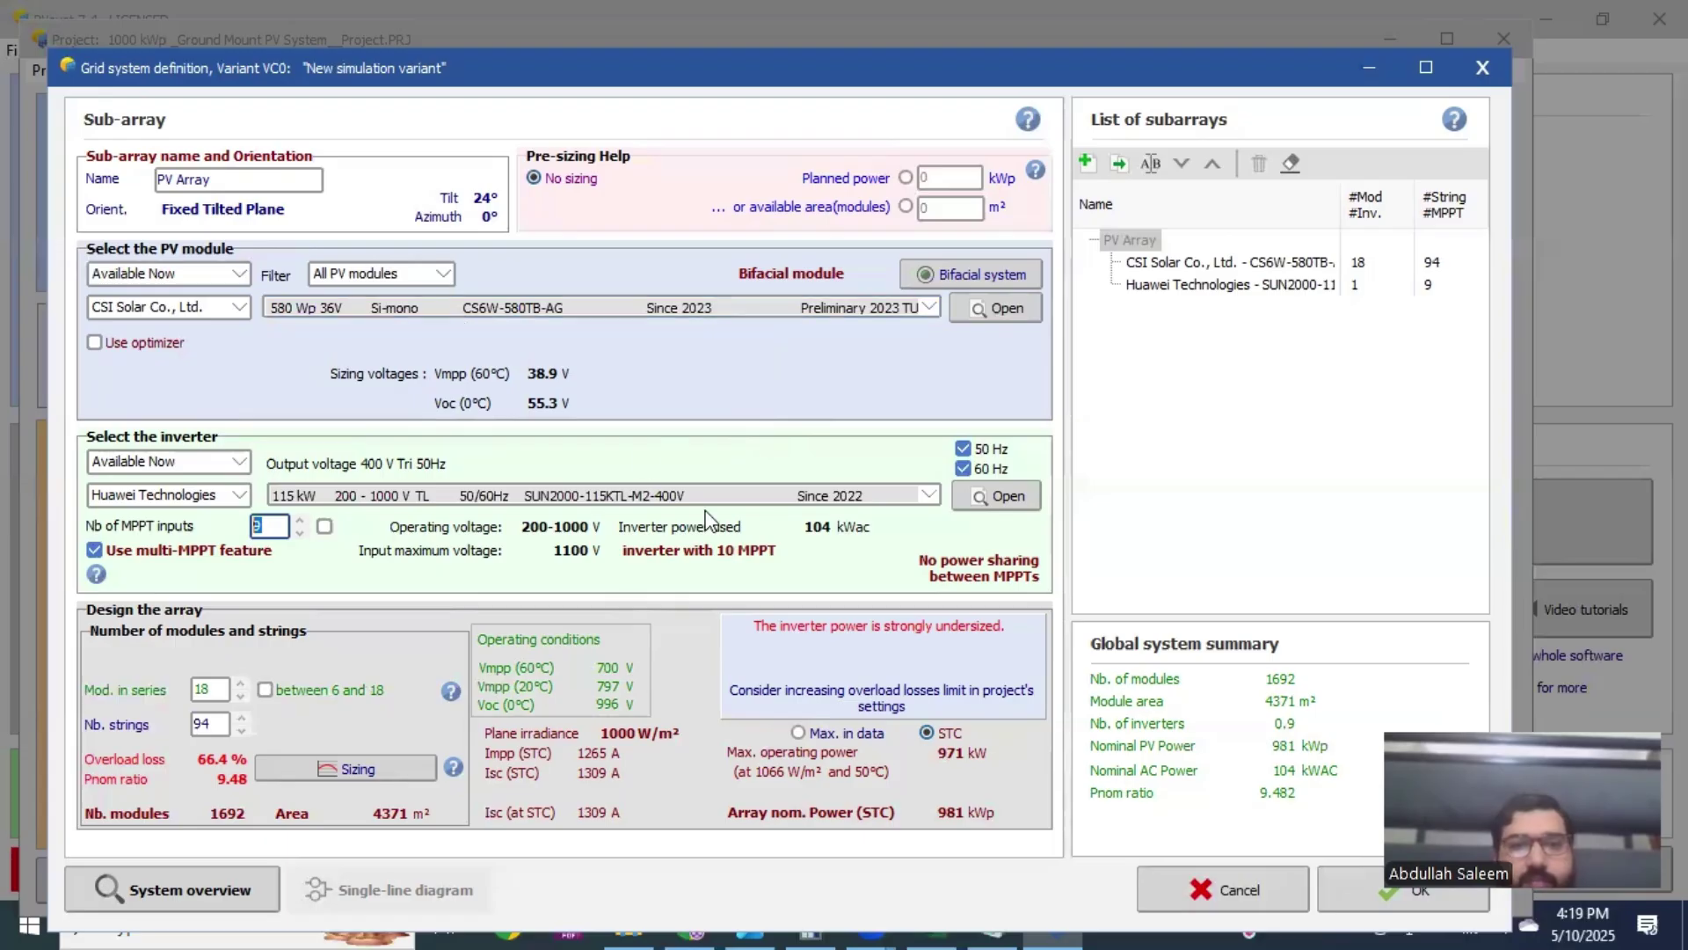
pyautogui.click(1340, 884)
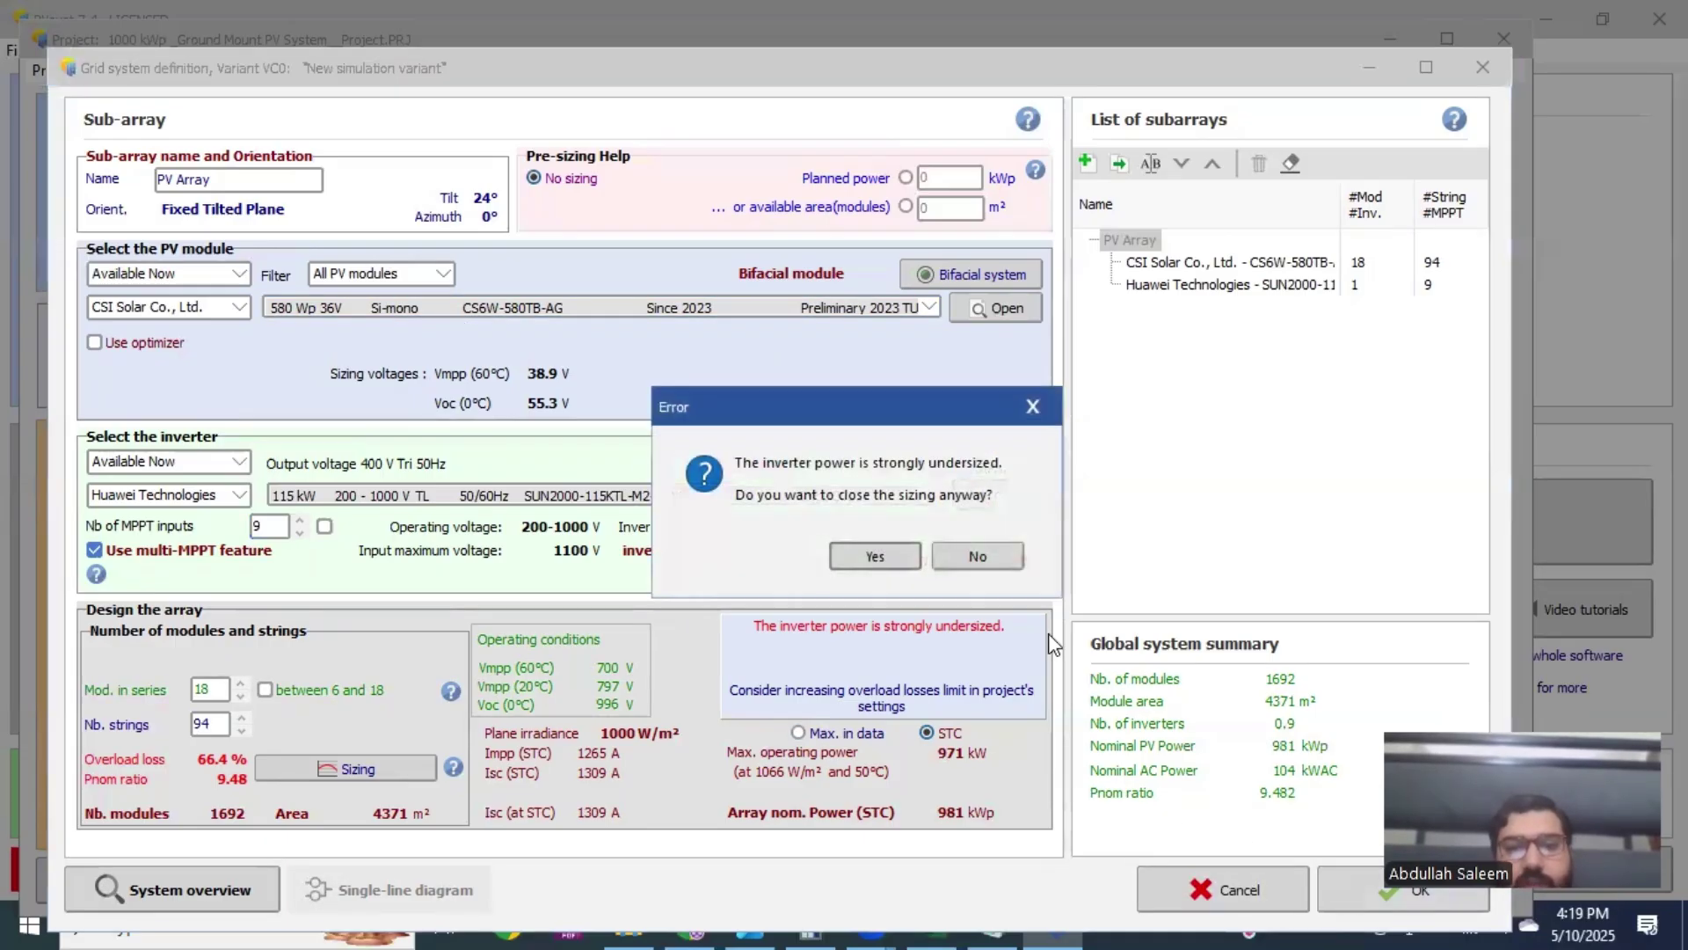
pyautogui.click(875, 554)
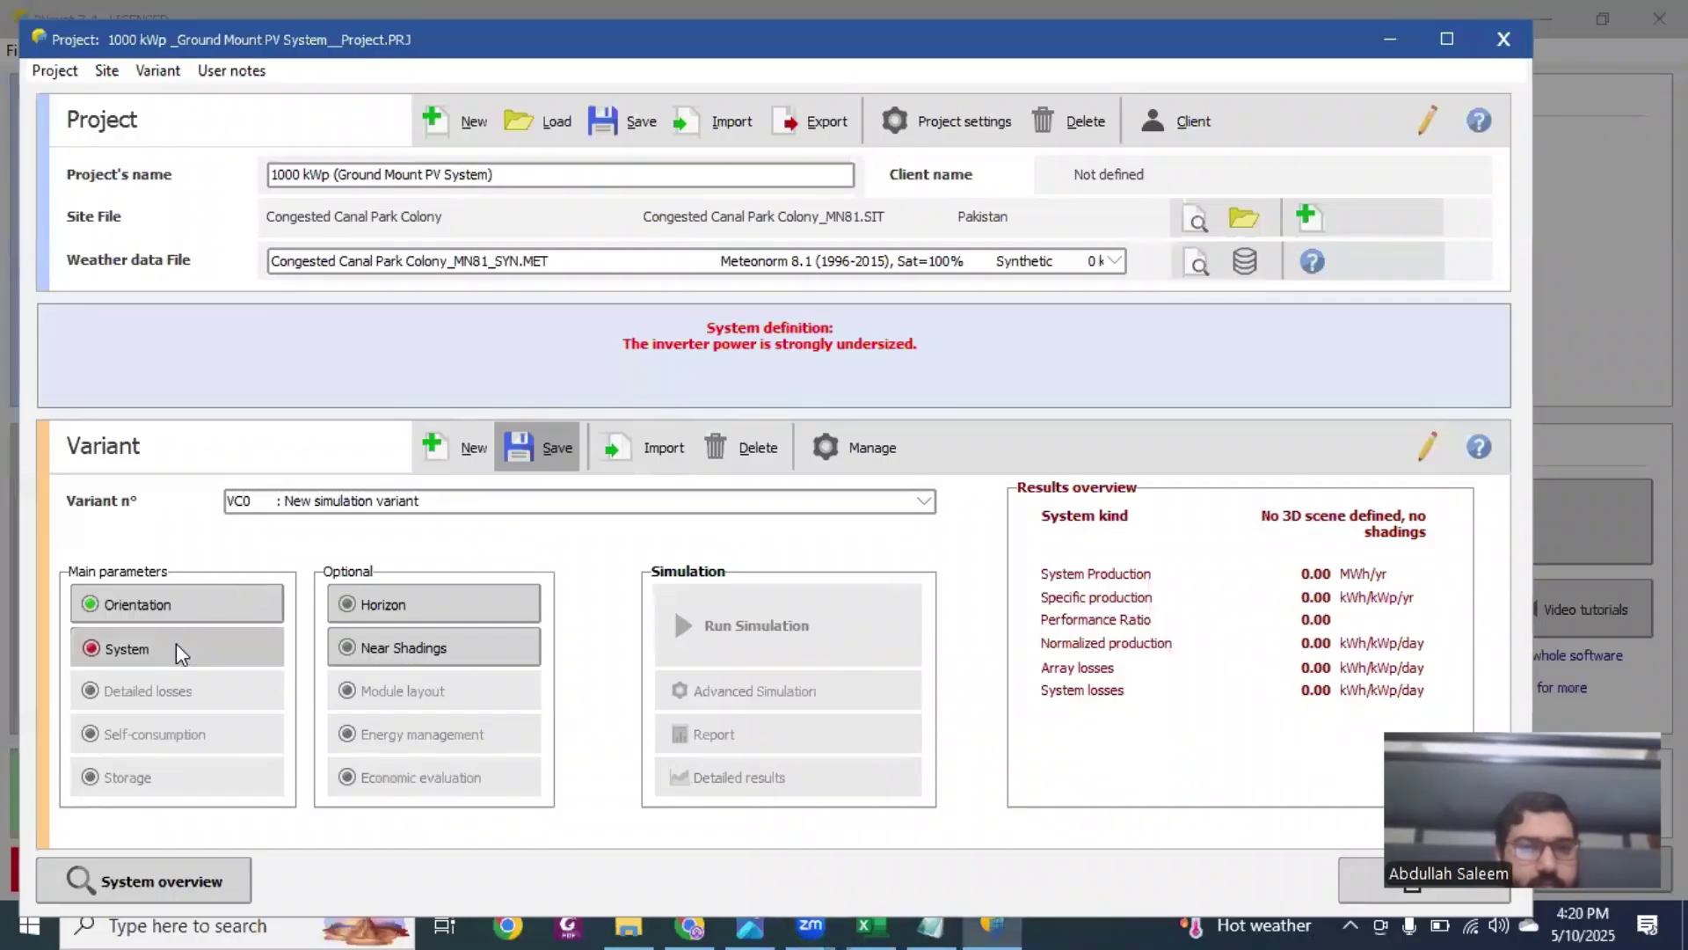
# Step: Reopen the system definition and set the number of MPPT inputs to 79 for the PV array
pyautogui.click(177, 644)
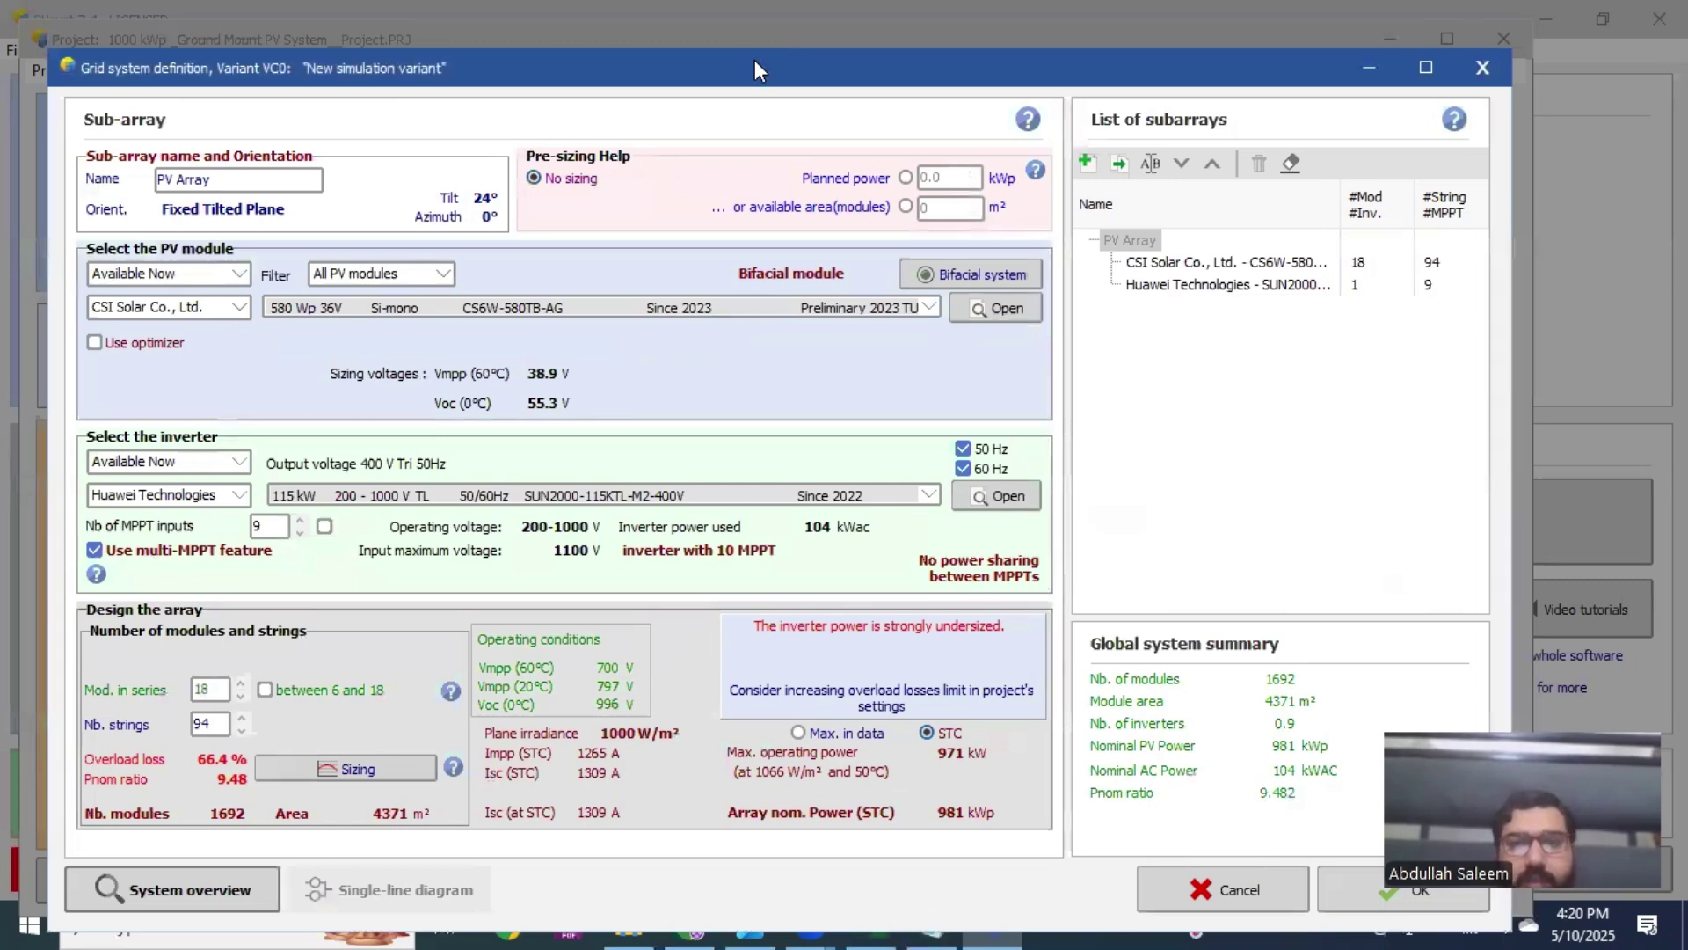
pyautogui.moveTo(755, 60); pyautogui.dragTo(772, 29)
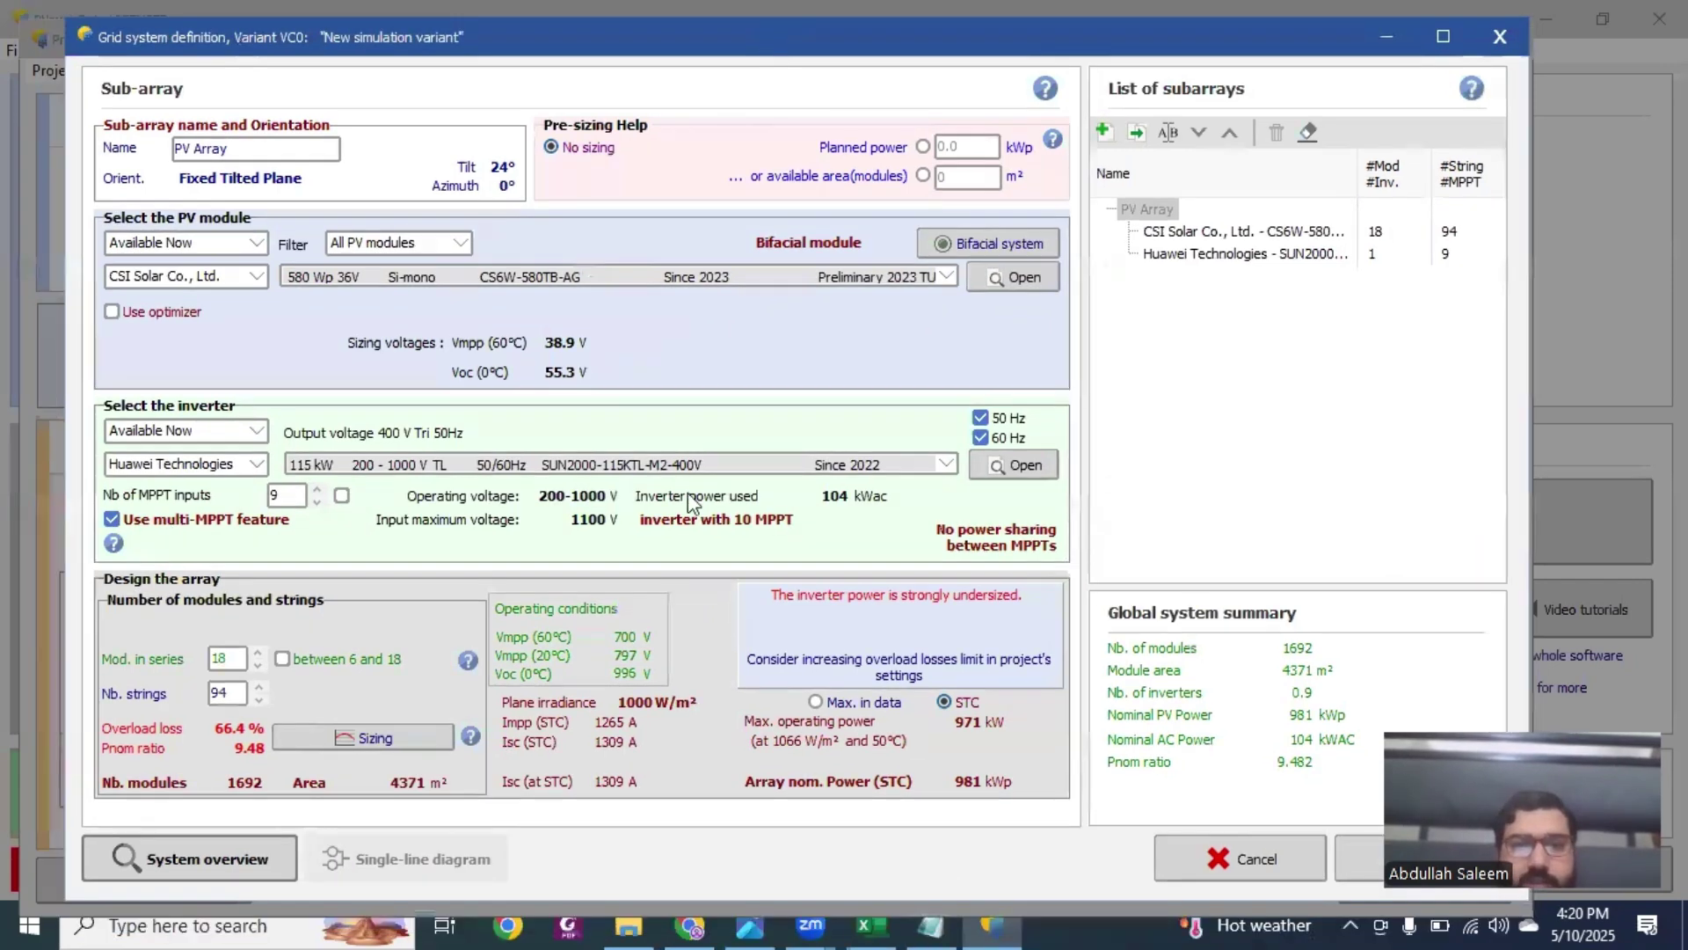
pyautogui.doubleClick(228, 693)
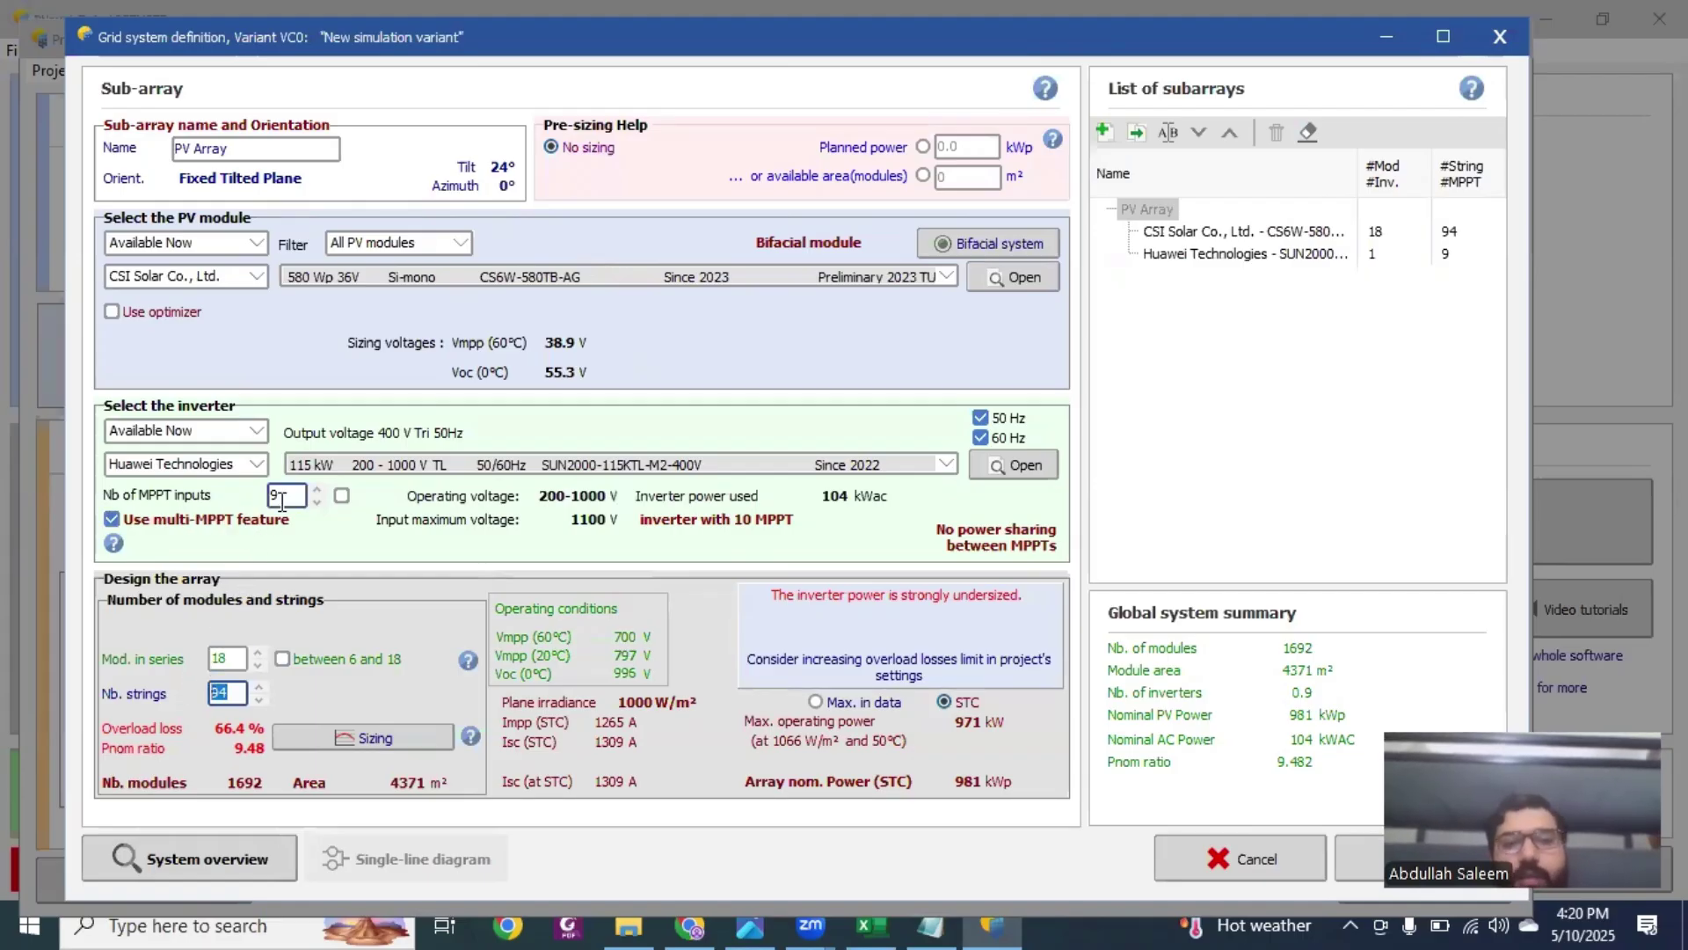
pyautogui.moveTo(282, 497)
pyautogui.click(281, 498)
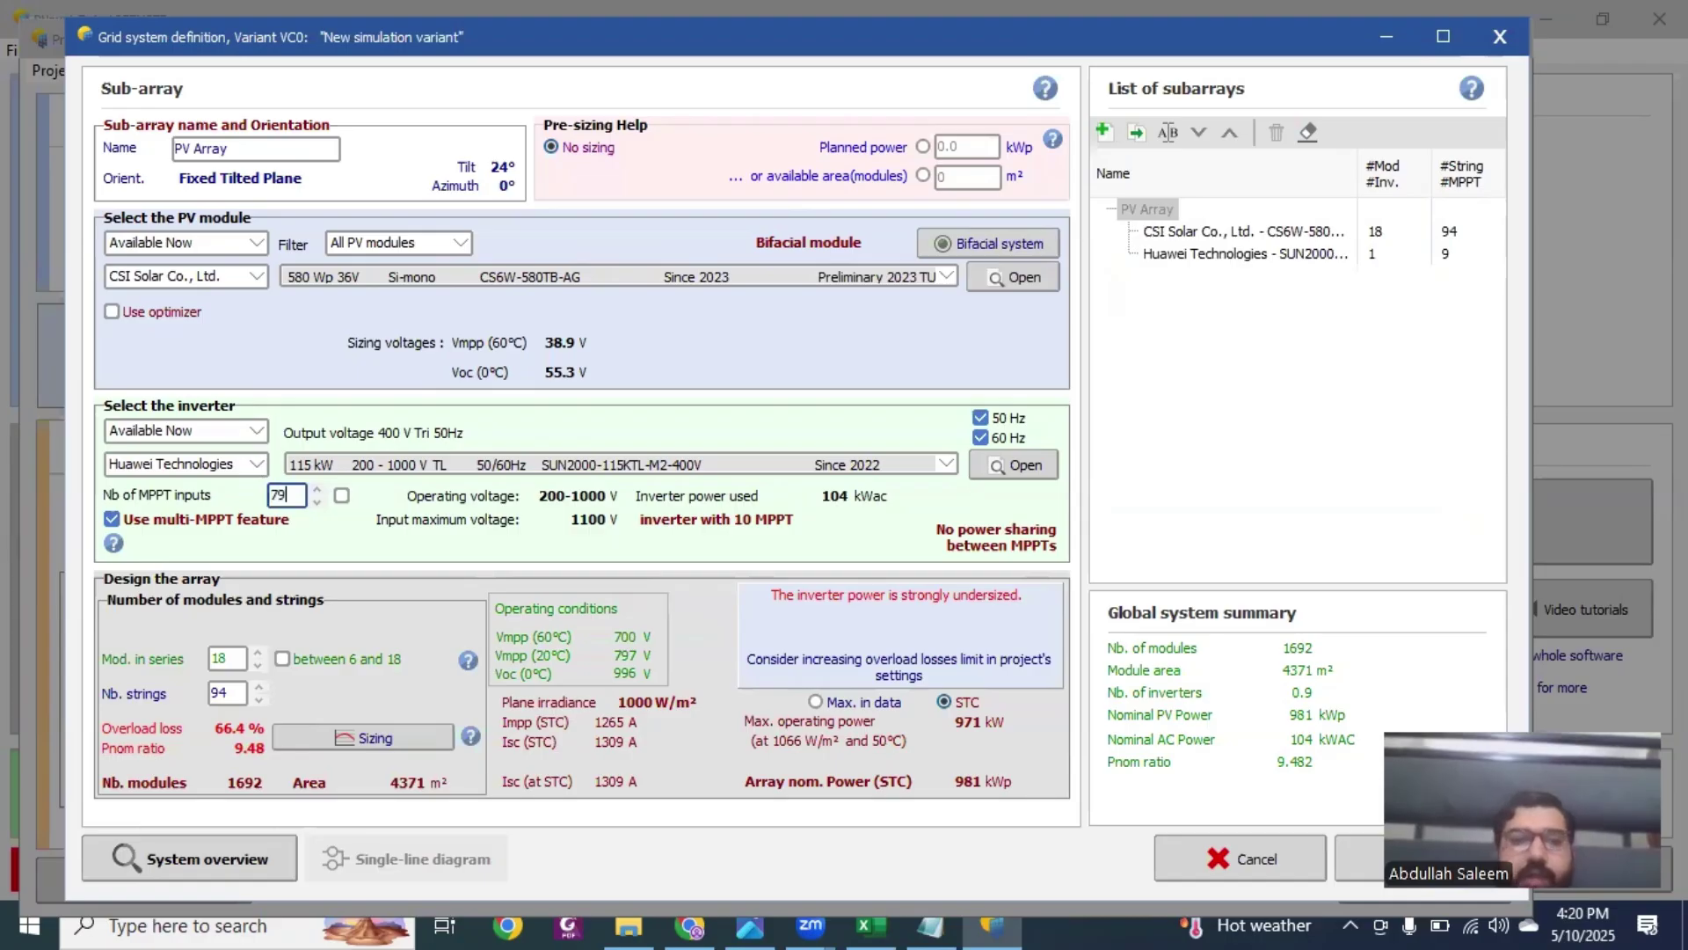
pyautogui.write('9')
pyautogui.click(231, 658)
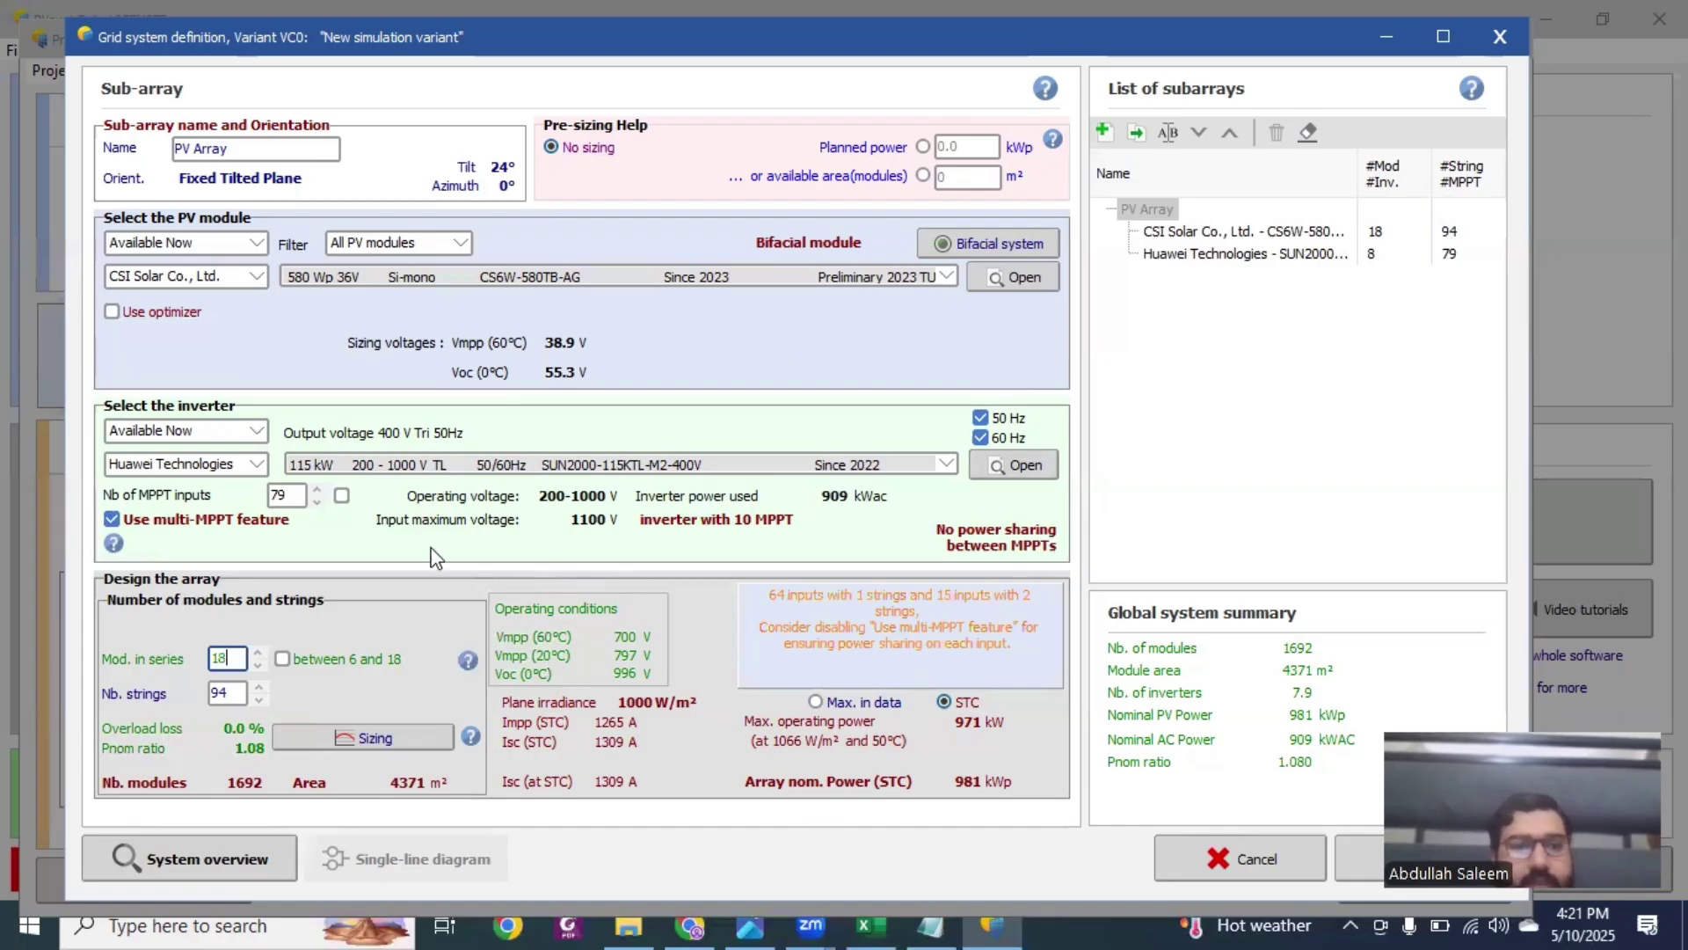
# Step: Add a second sub-array with 16 modules in series and 2 strings
pyautogui.click(1105, 132)
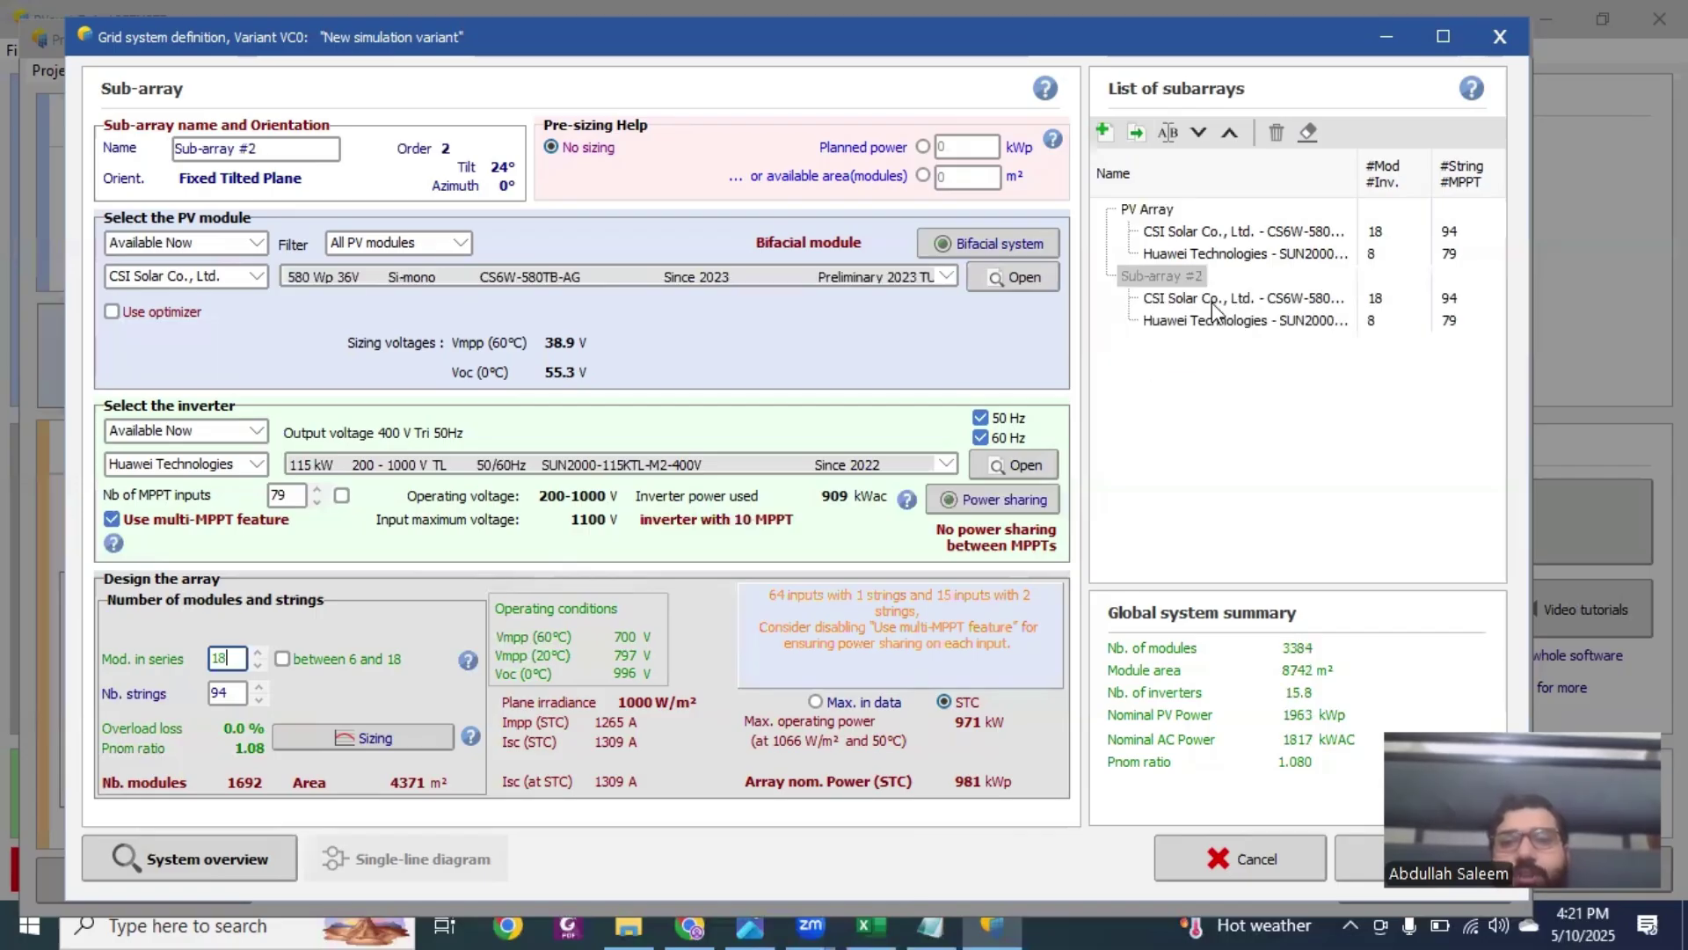
pyautogui.doubleClick(222, 659)
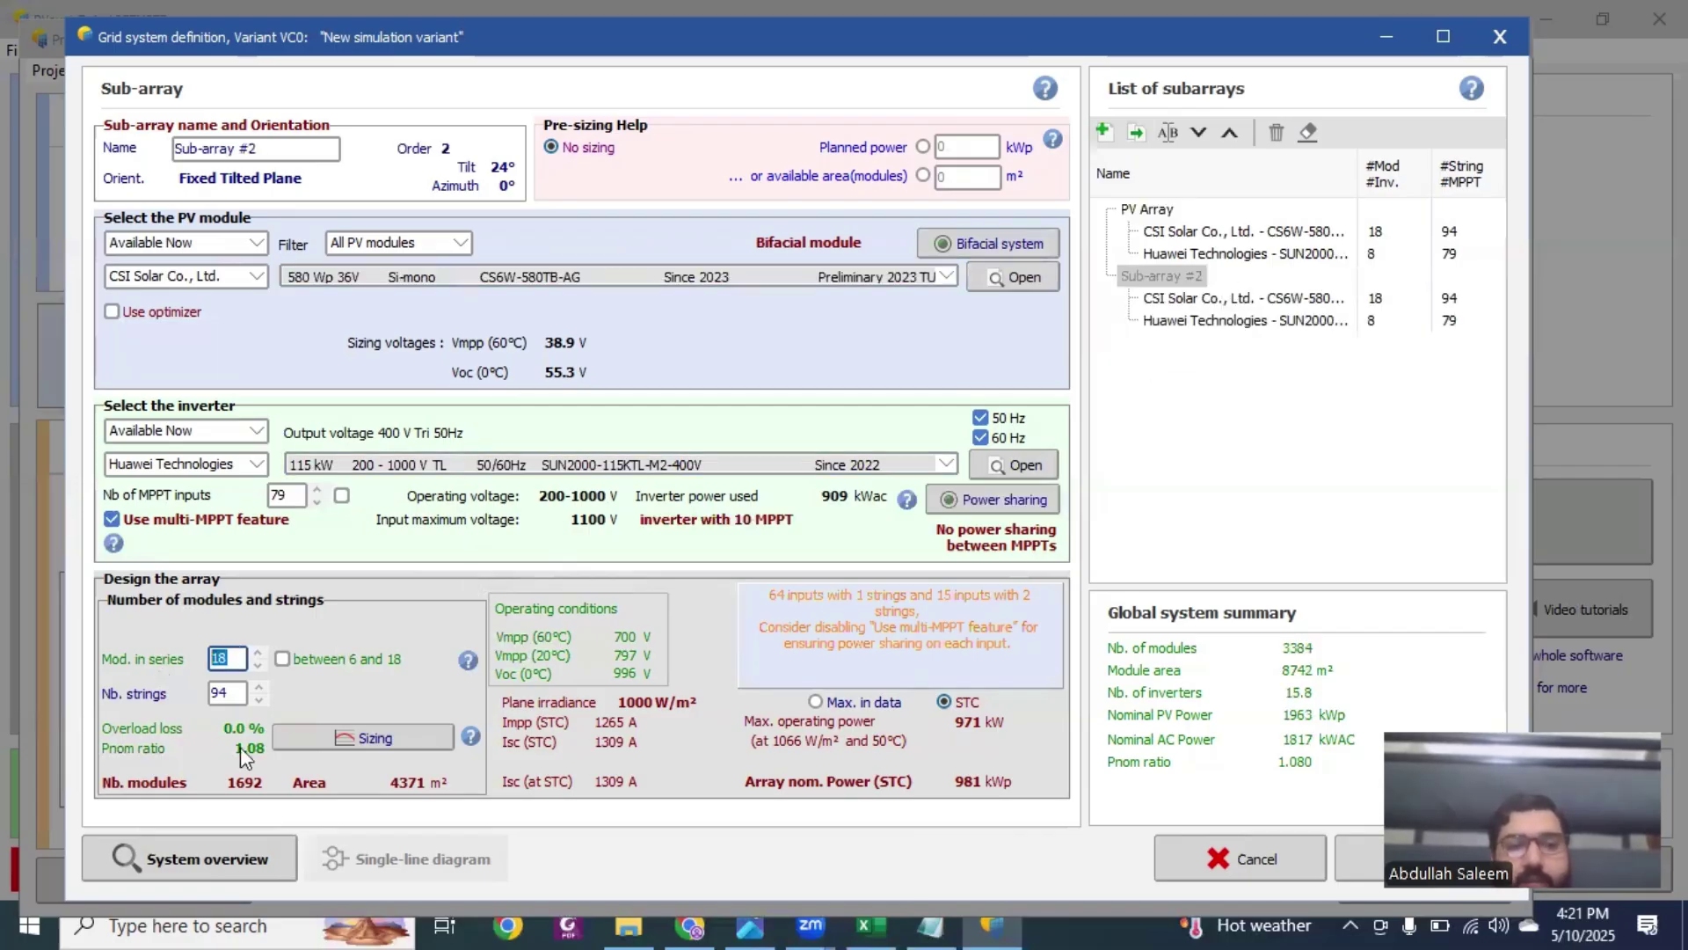
pyautogui.write('16')
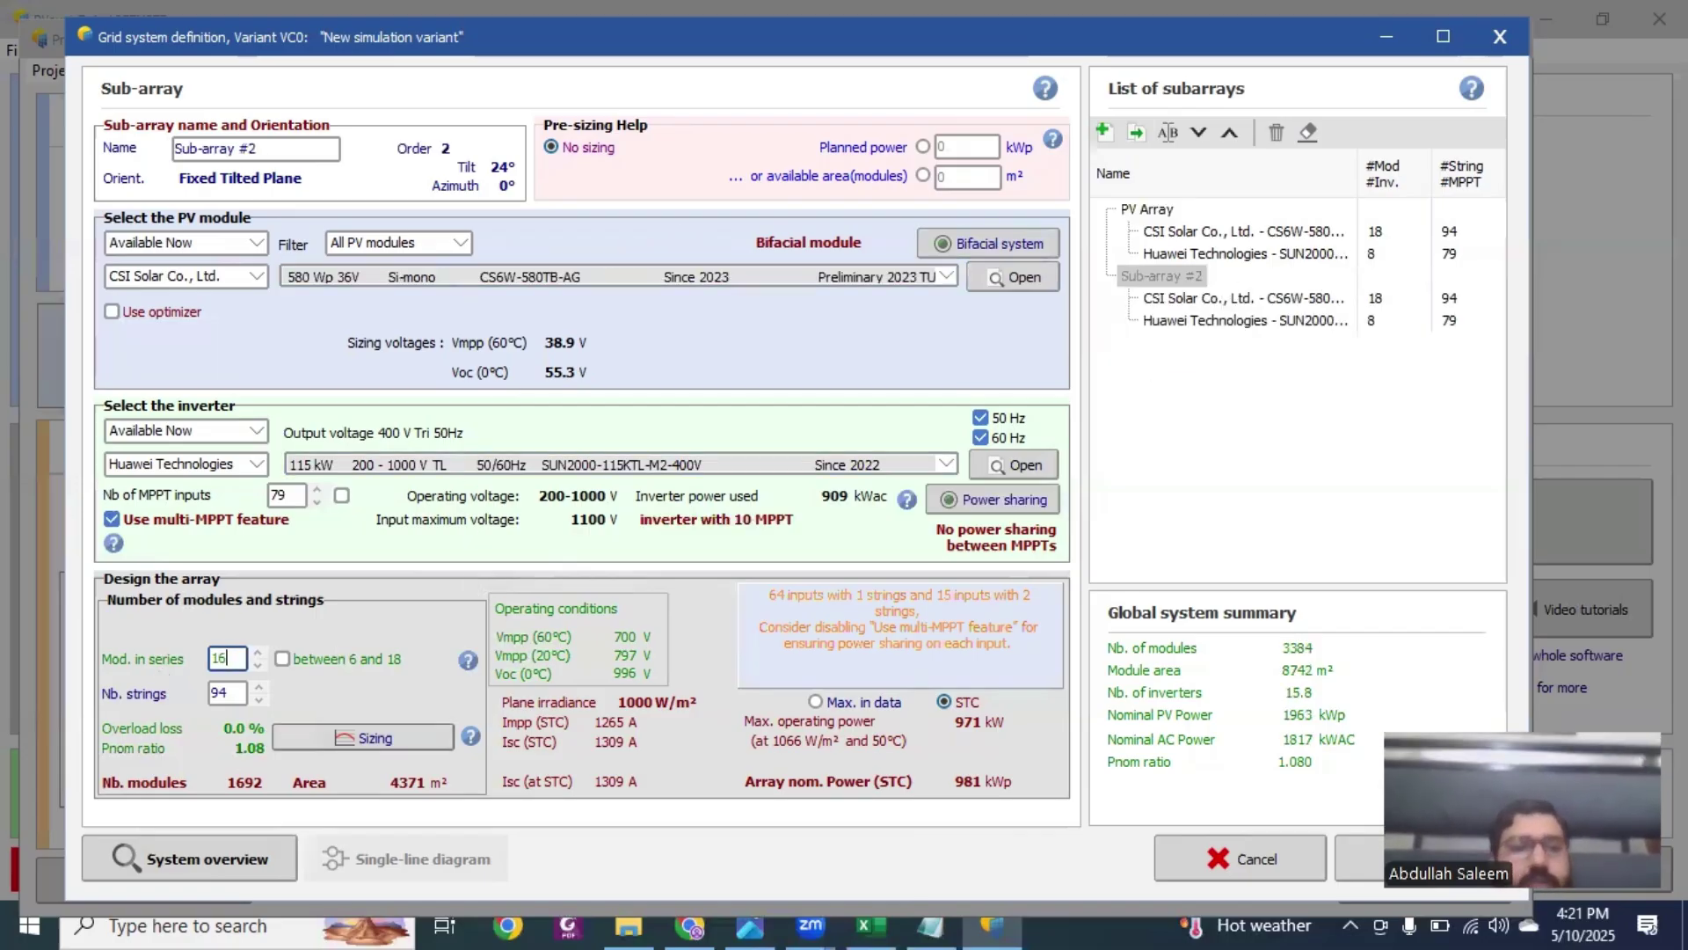
pyautogui.doubleClick(241, 690)
pyautogui.write('2')
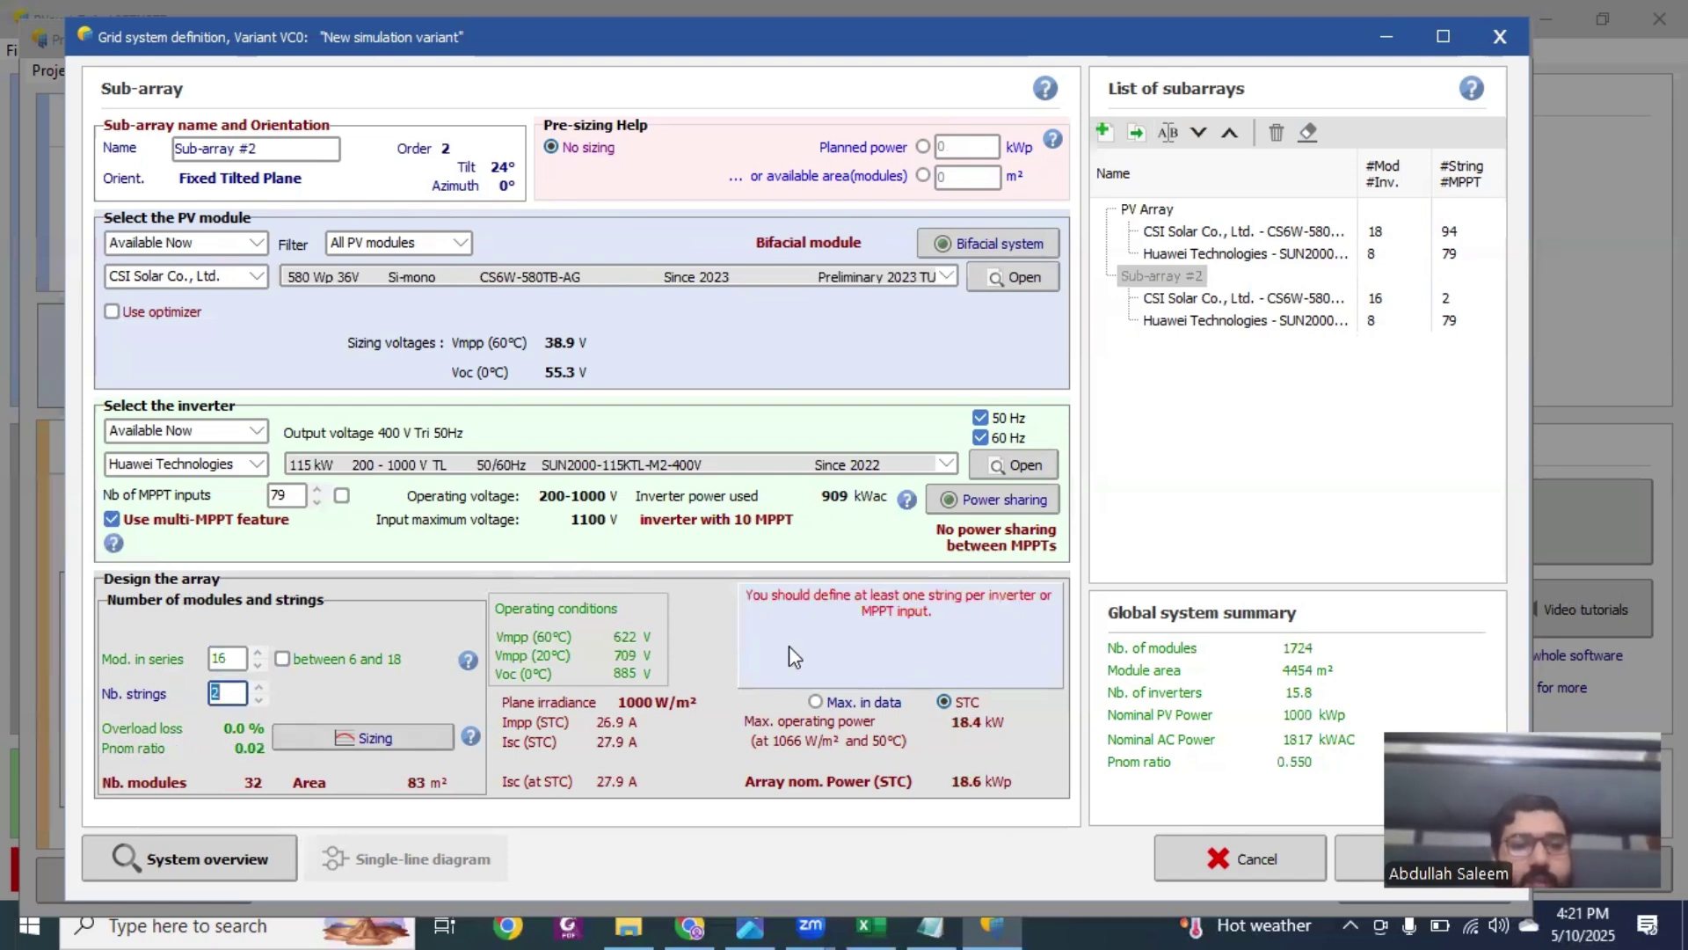
# Step: Set the number of MPPT inputs to 2 for Sub-array #2
pyautogui.doubleClick(289, 495)
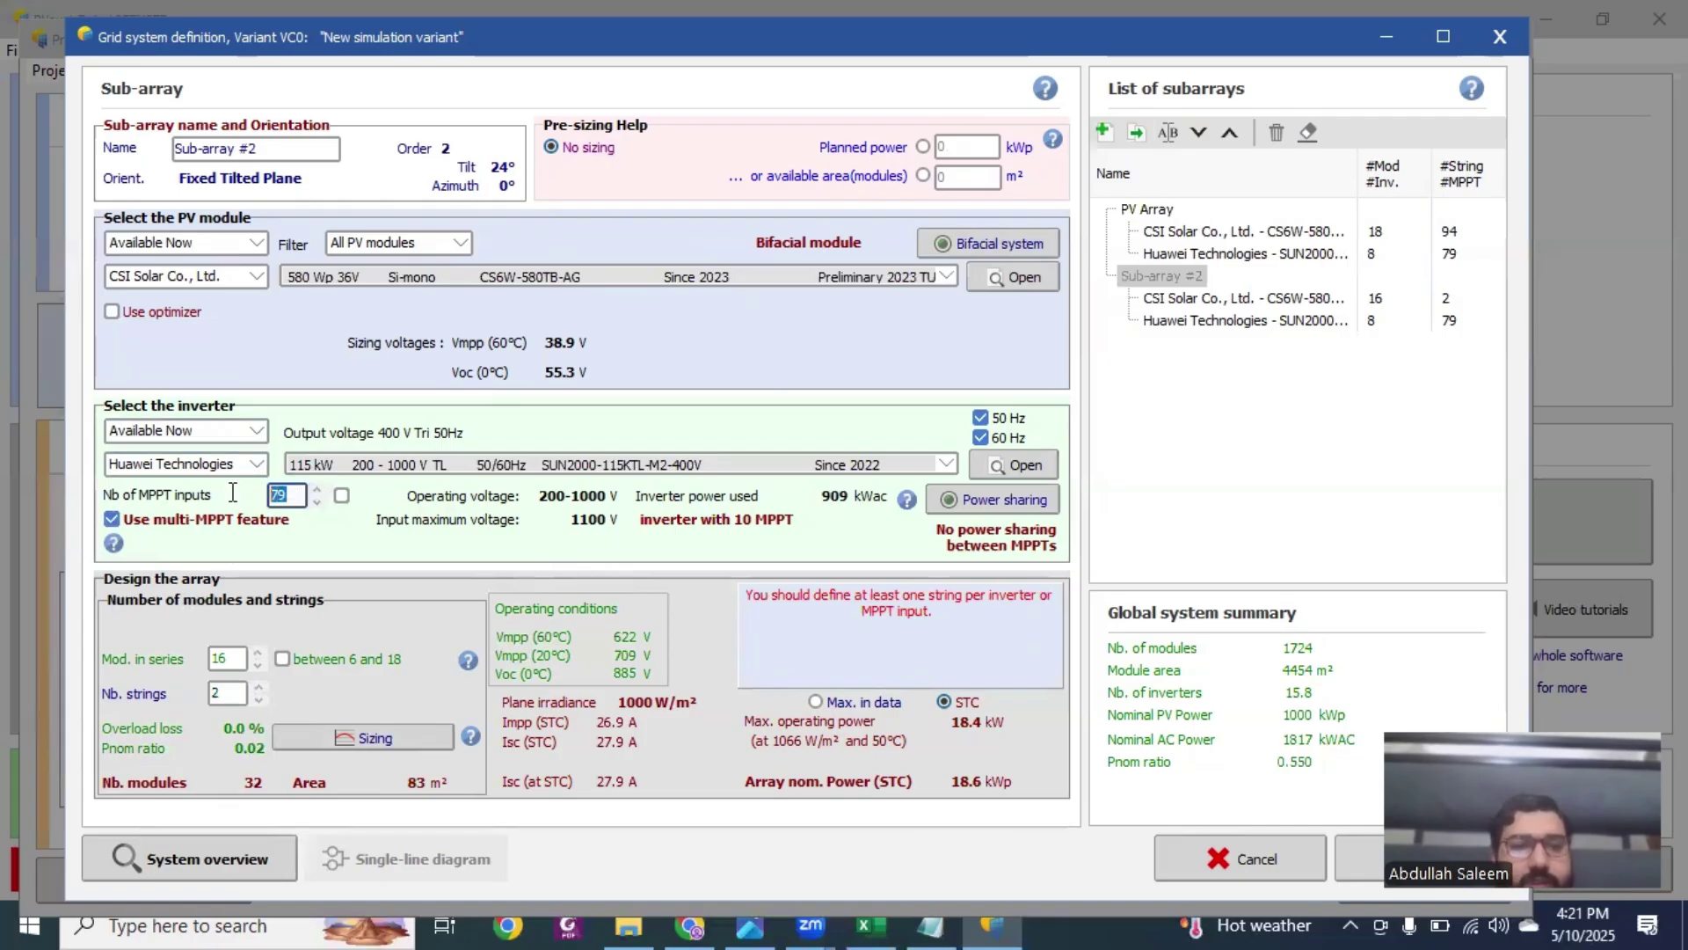
pyautogui.write('1')
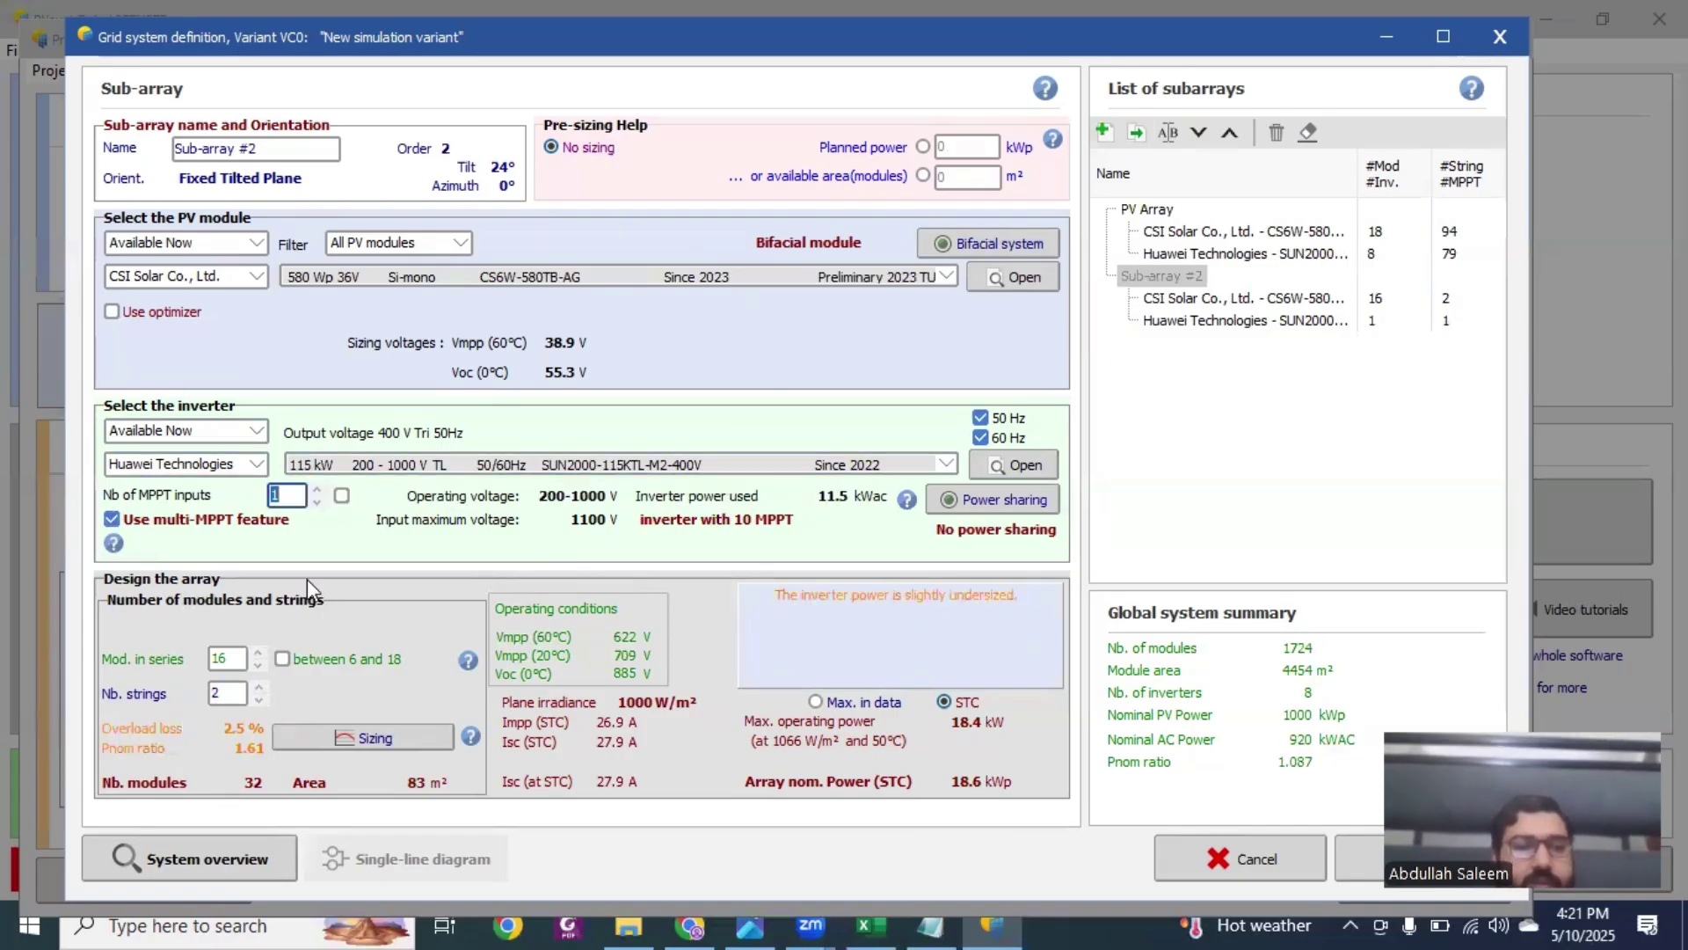
pyautogui.press('BackSpace')
pyautogui.write('2')
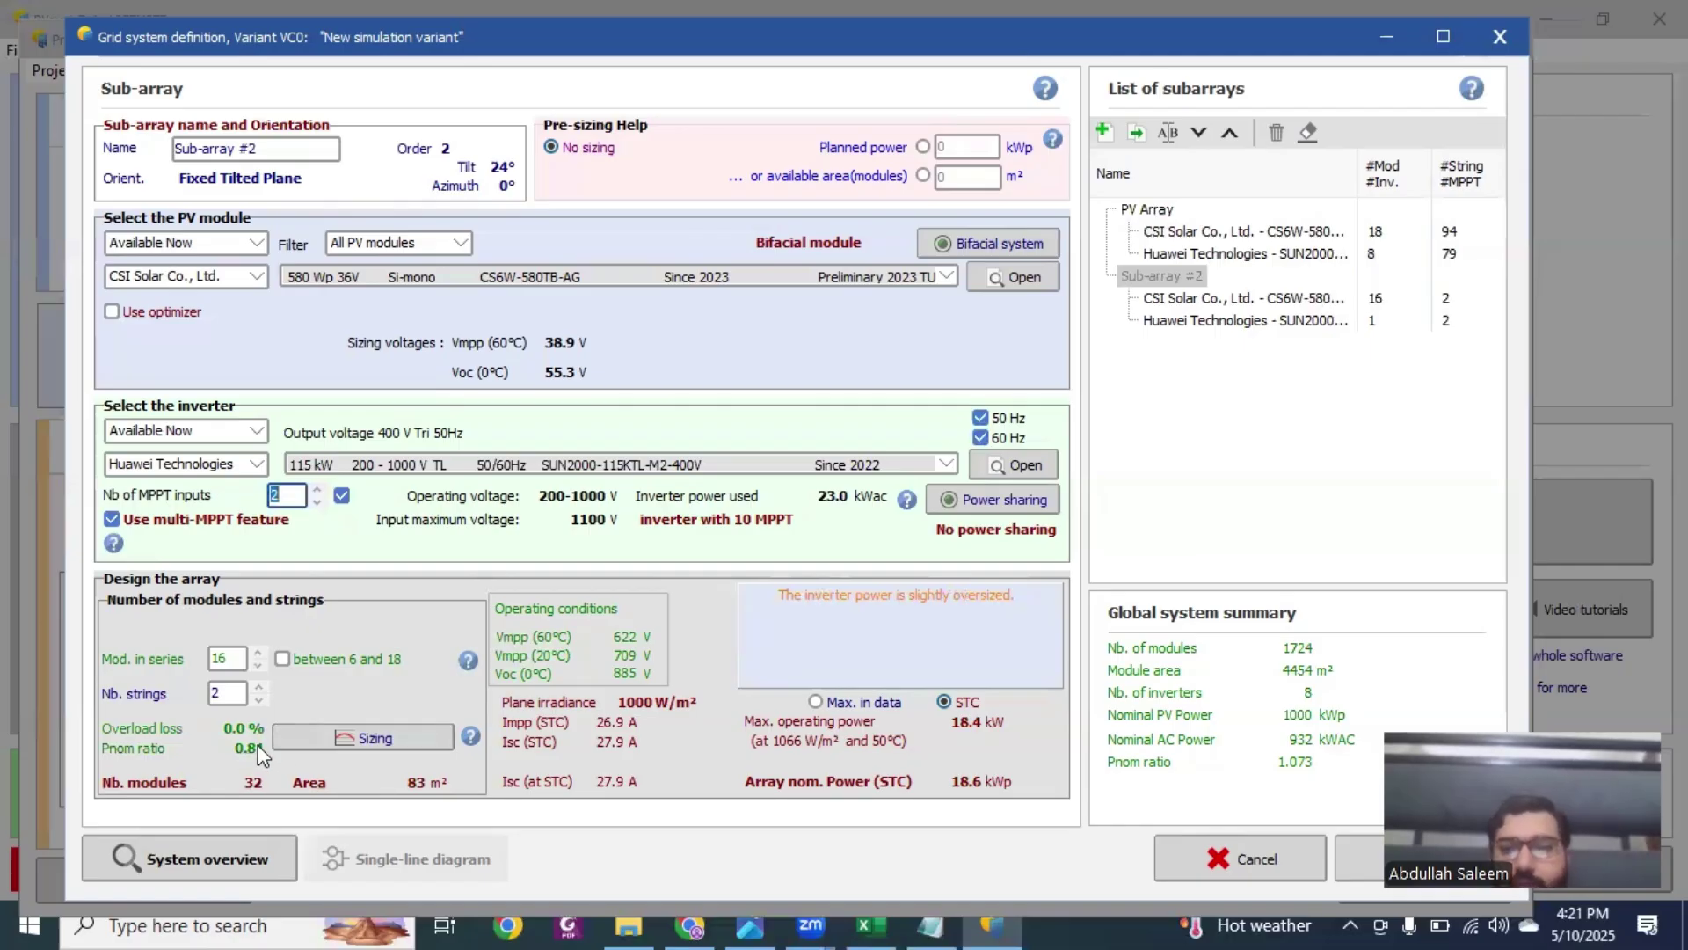
# Step: Reduce the MPPT inputs of the first sub-array, PV Array, to 78 and accept the system definition
pyautogui.click(1247, 231)
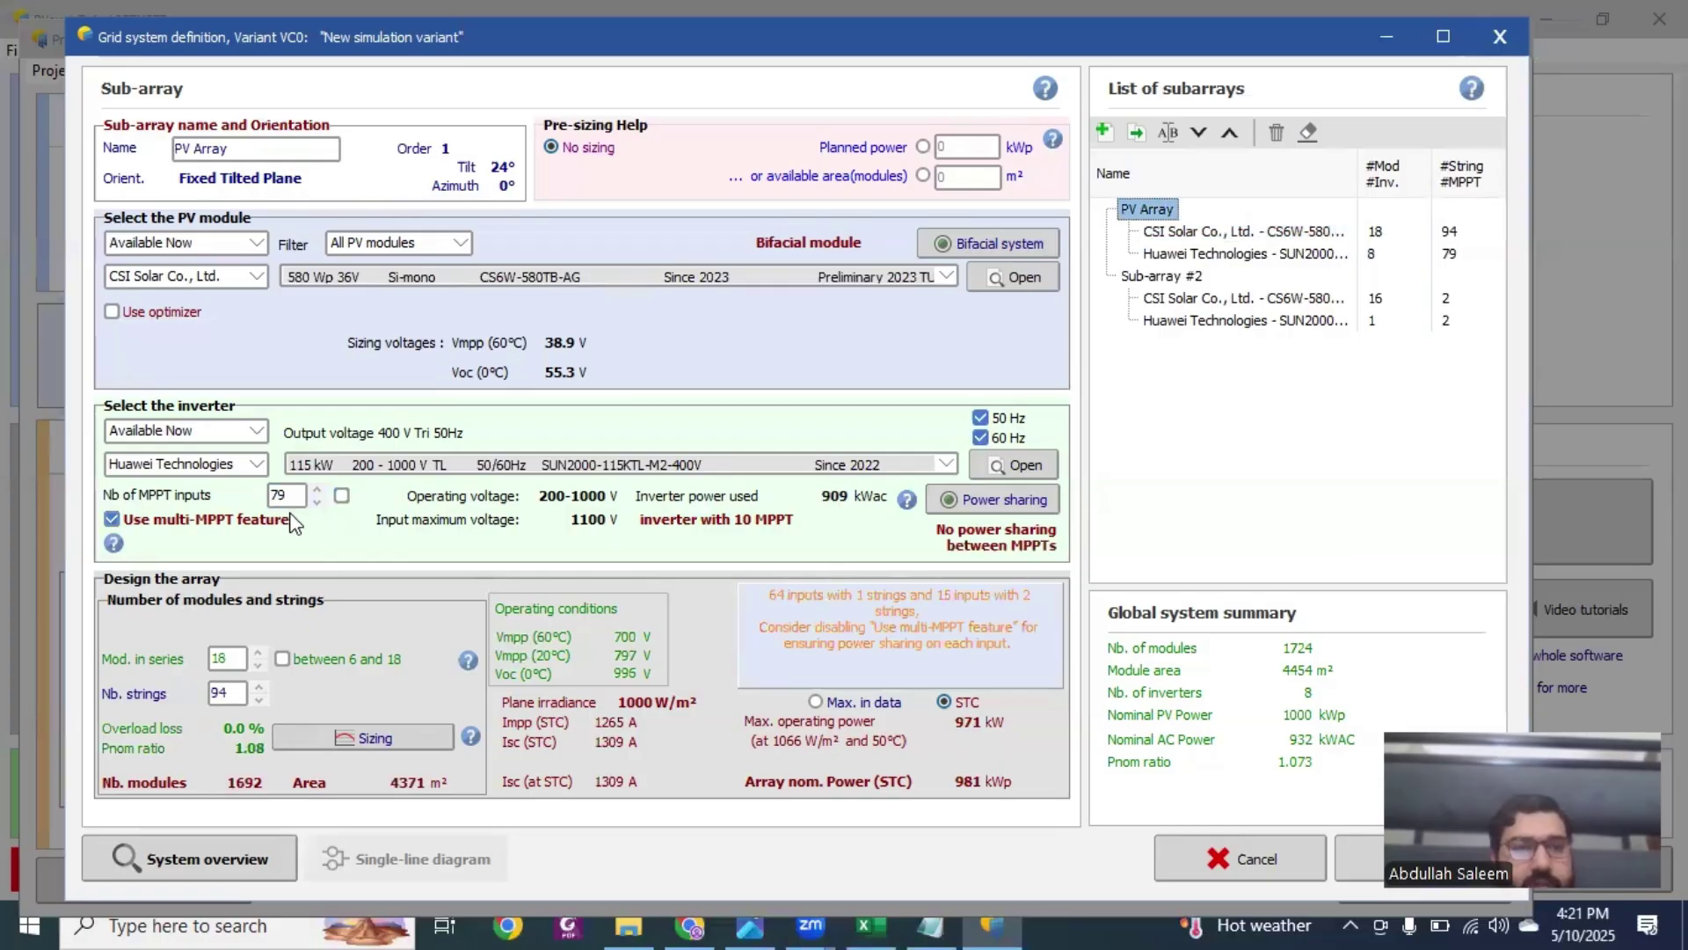
pyautogui.press('Down')
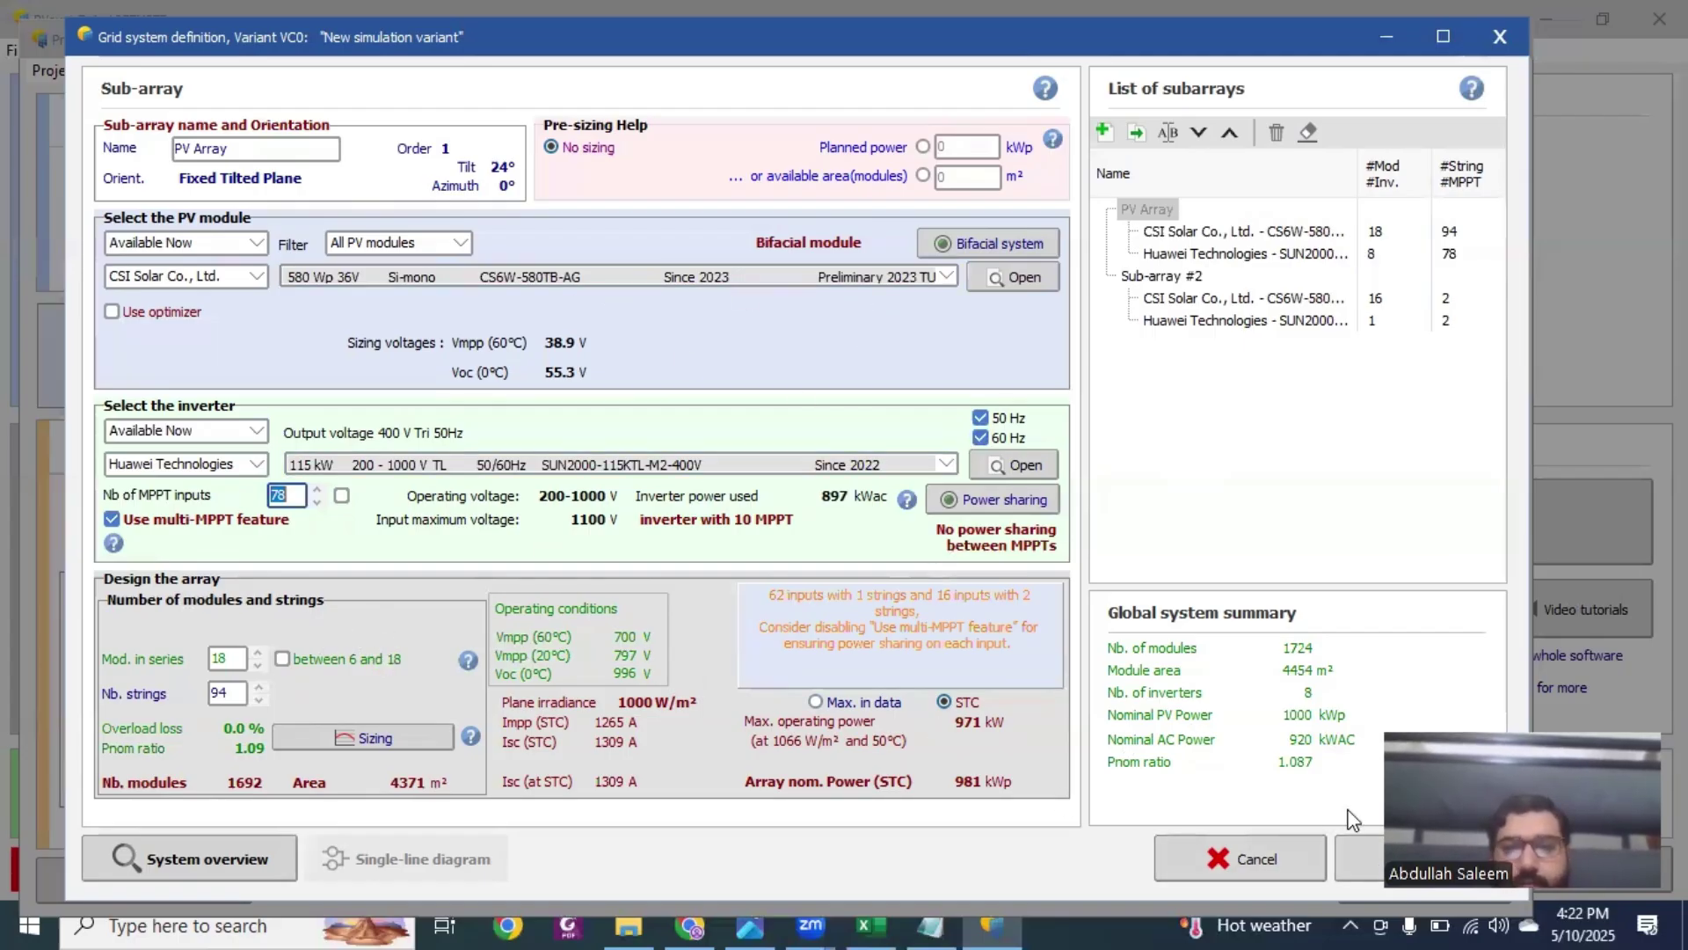
pyautogui.click(1354, 858)
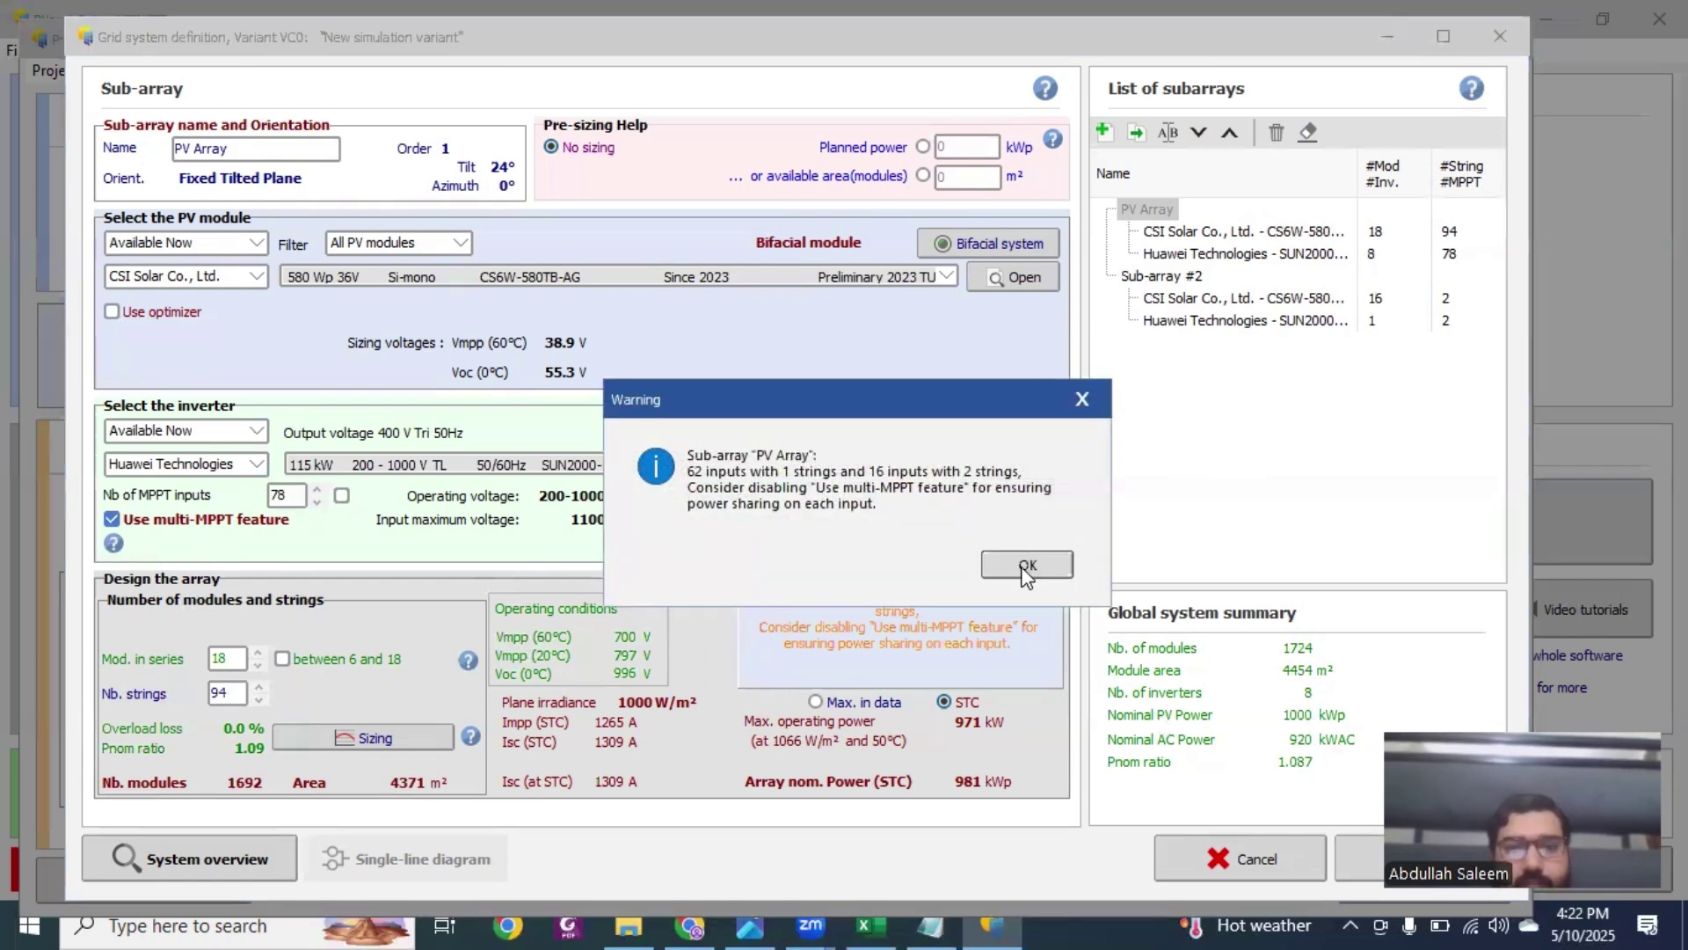
pyautogui.click(1024, 570)
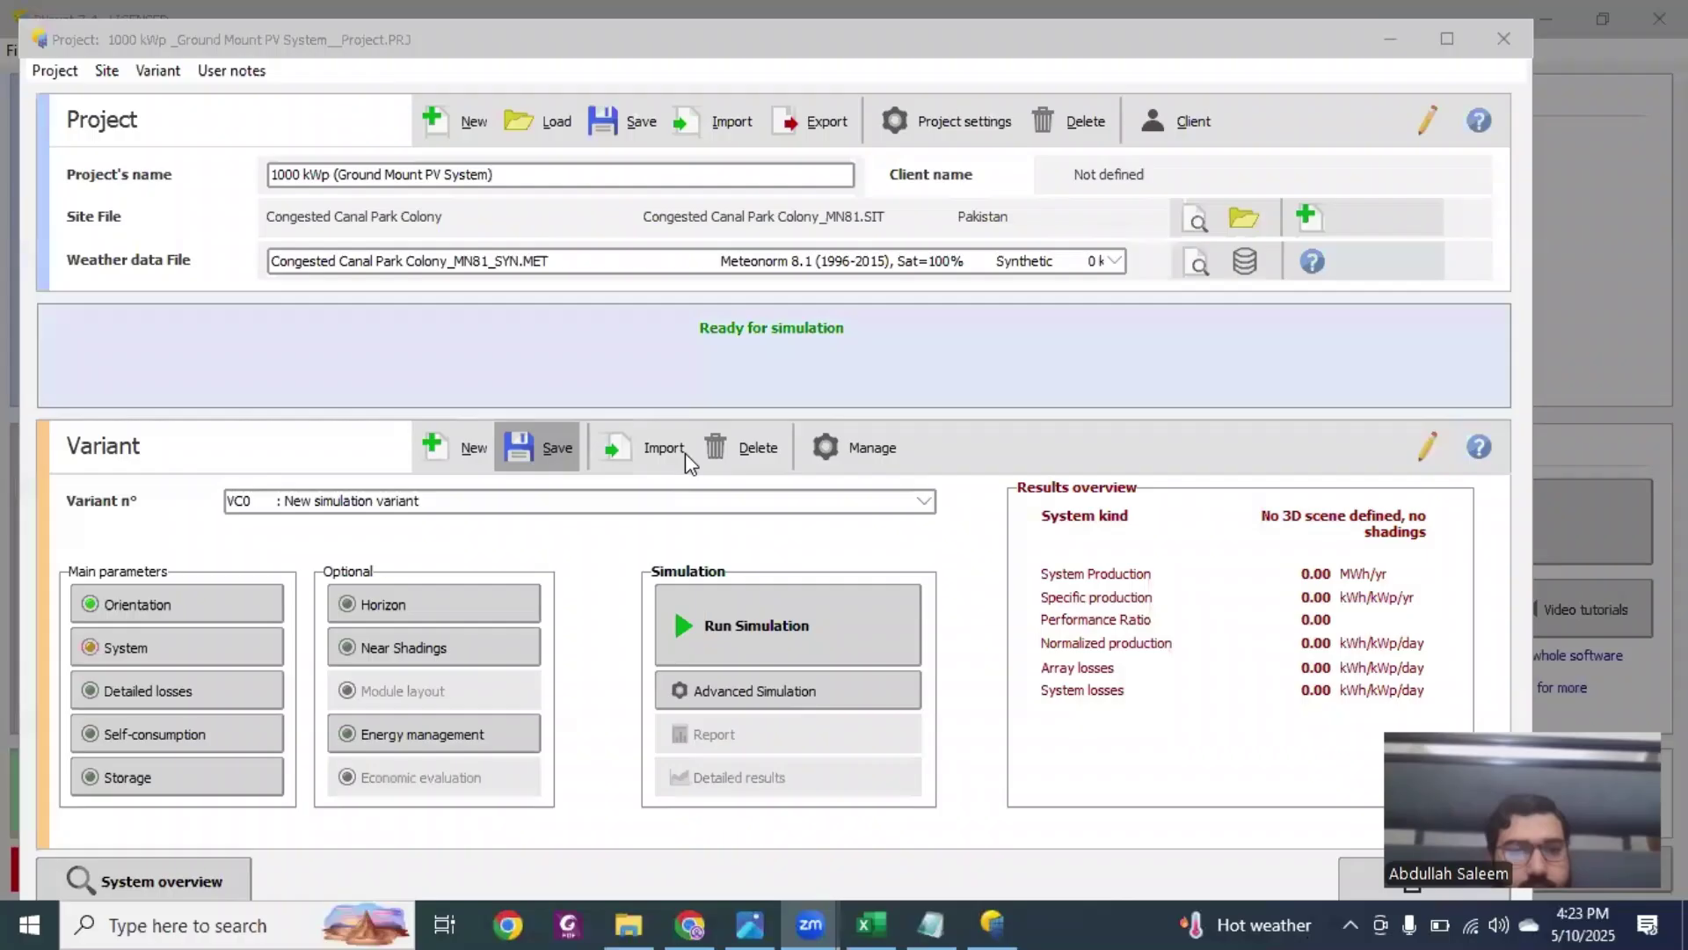
# Step: Save the simulation variant under its existing description and open the detailed losses parameters
pyautogui.click(561, 447)
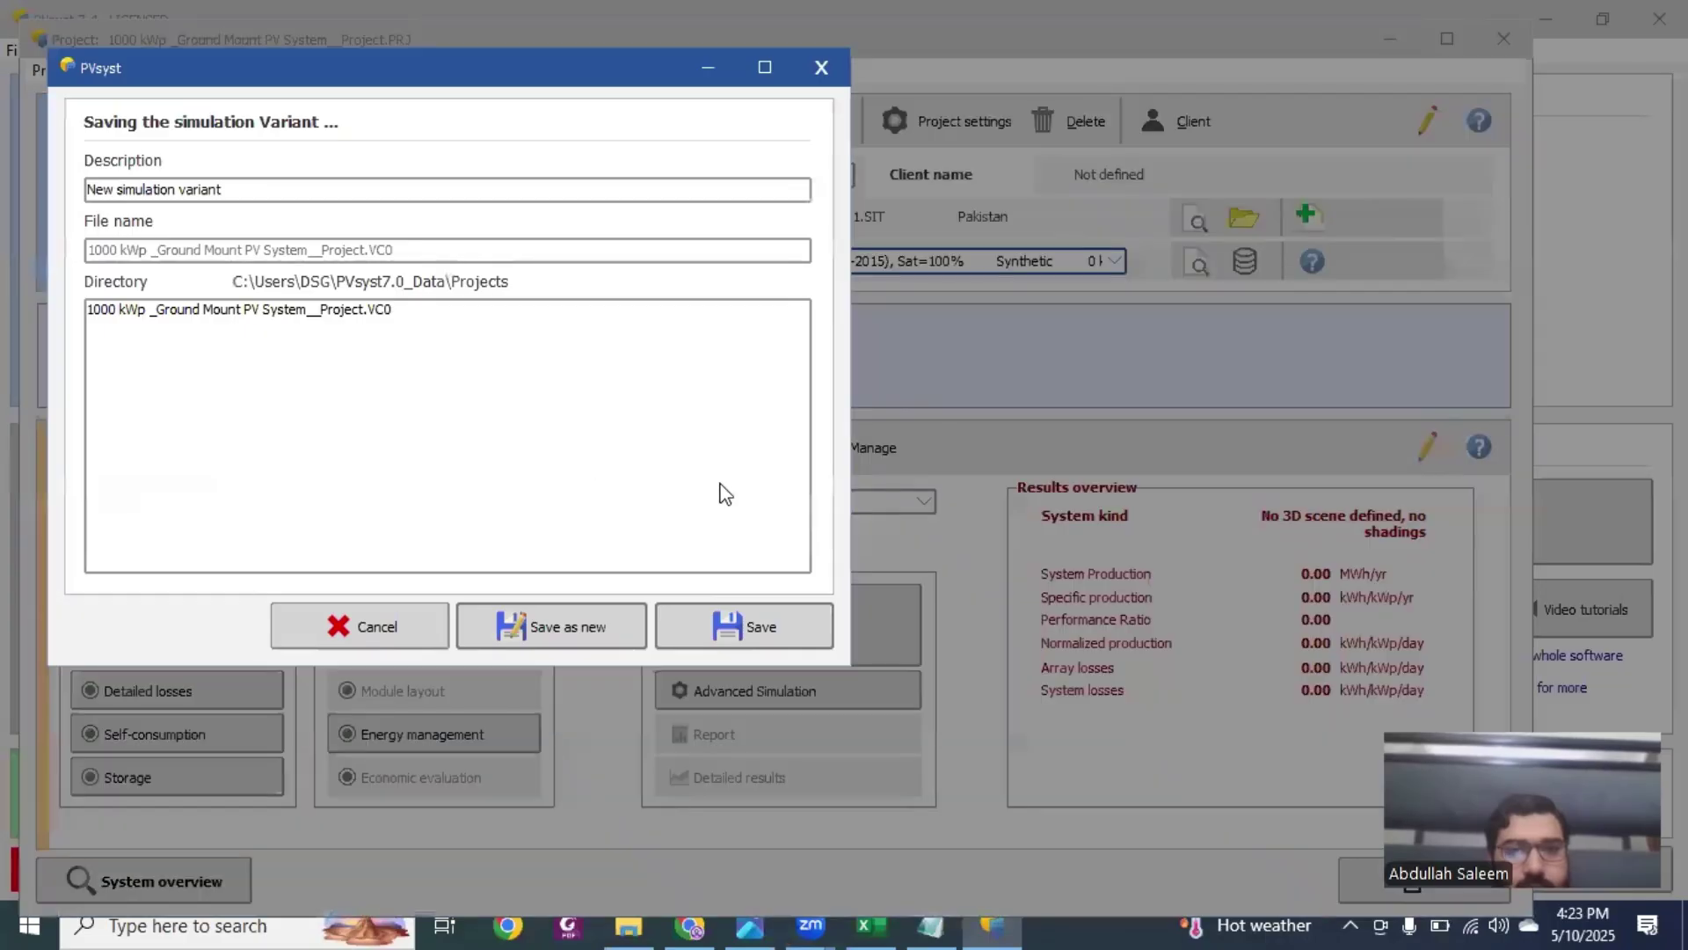
pyautogui.click(752, 616)
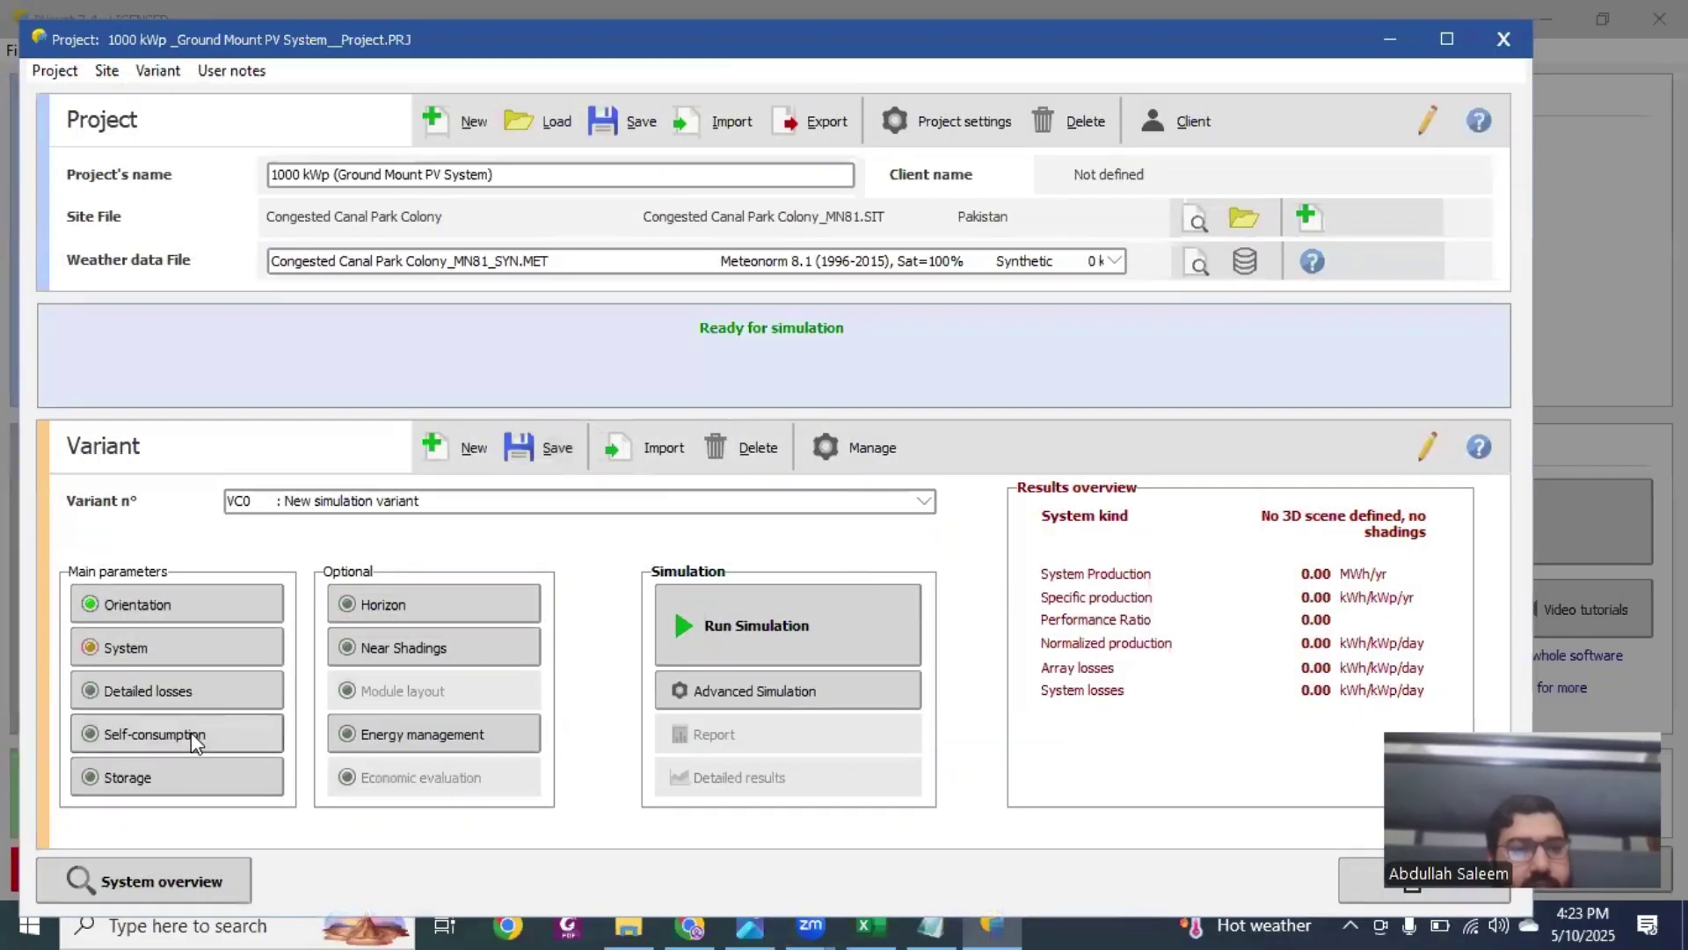
pyautogui.click(203, 668)
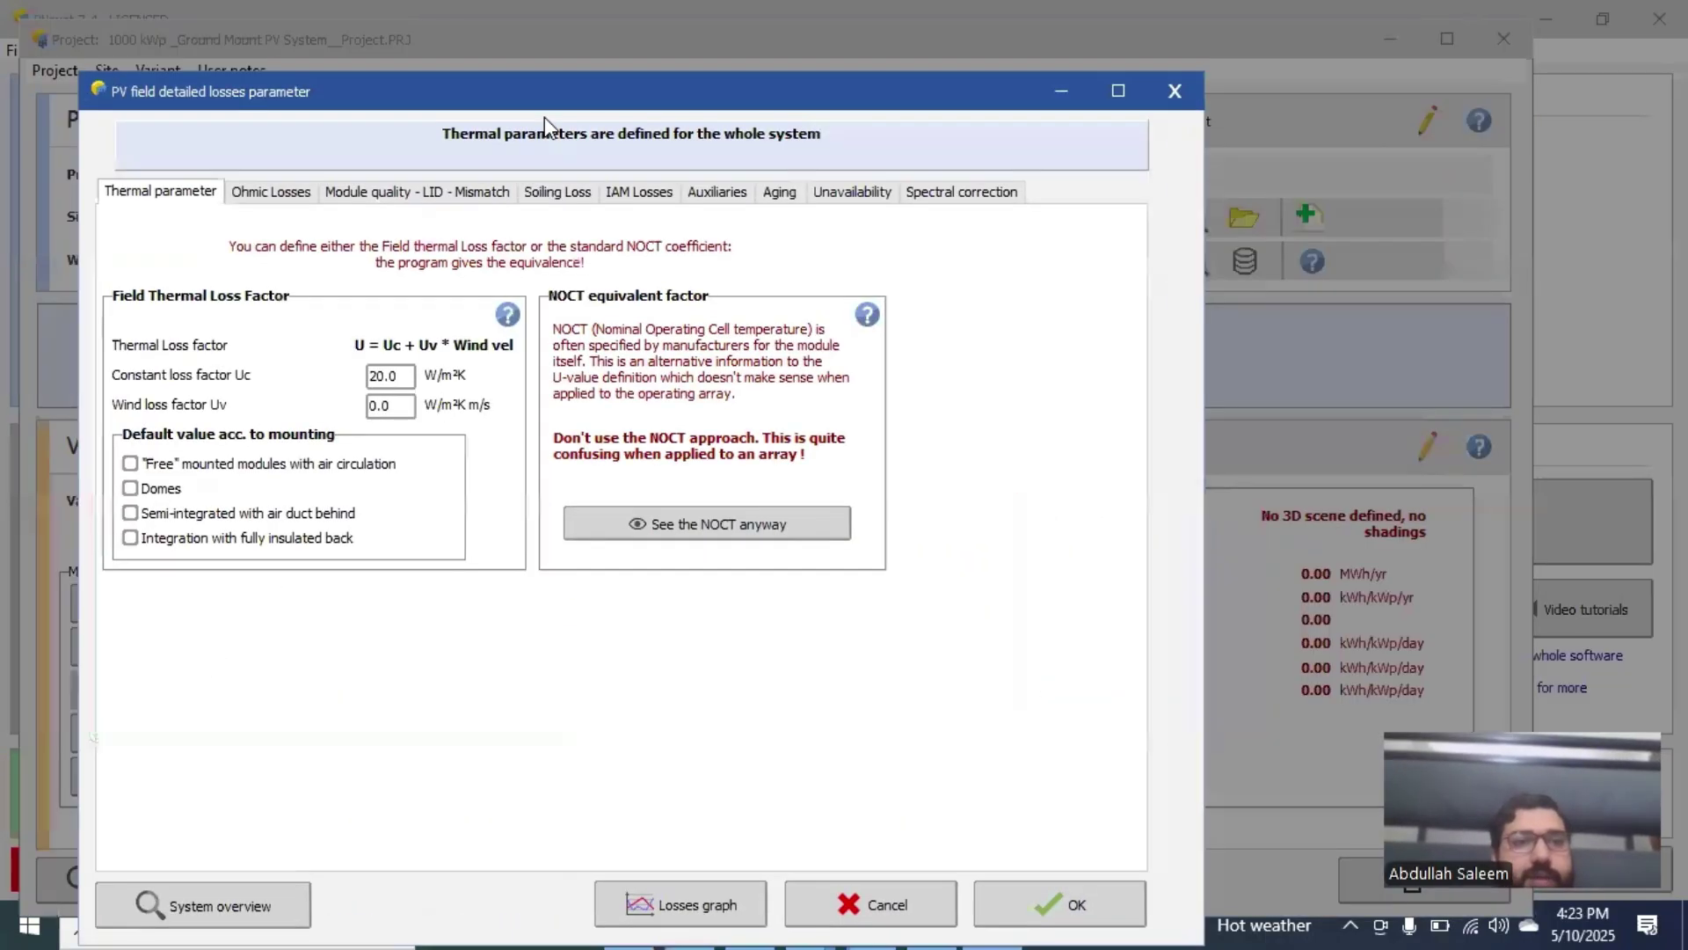
pyautogui.moveTo(477, 59); pyautogui.dragTo(682, 108)
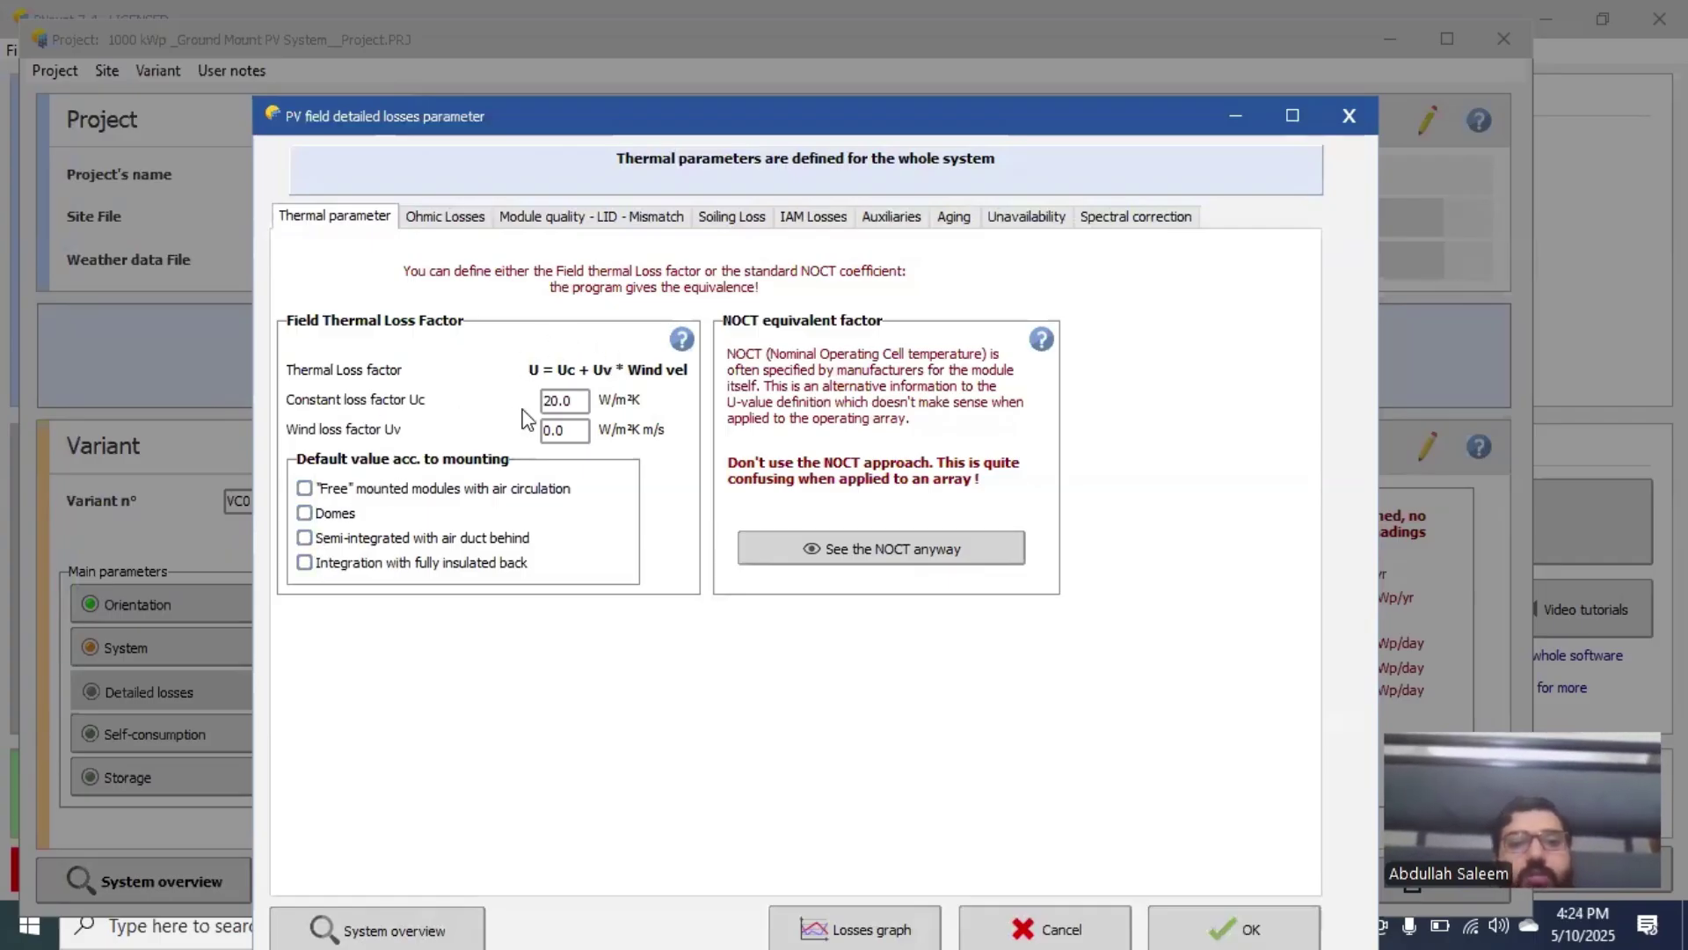
# Step: Apply the default field thermal loss factor for "Free" mounted modules with air circulation
pyautogui.click(365, 500)
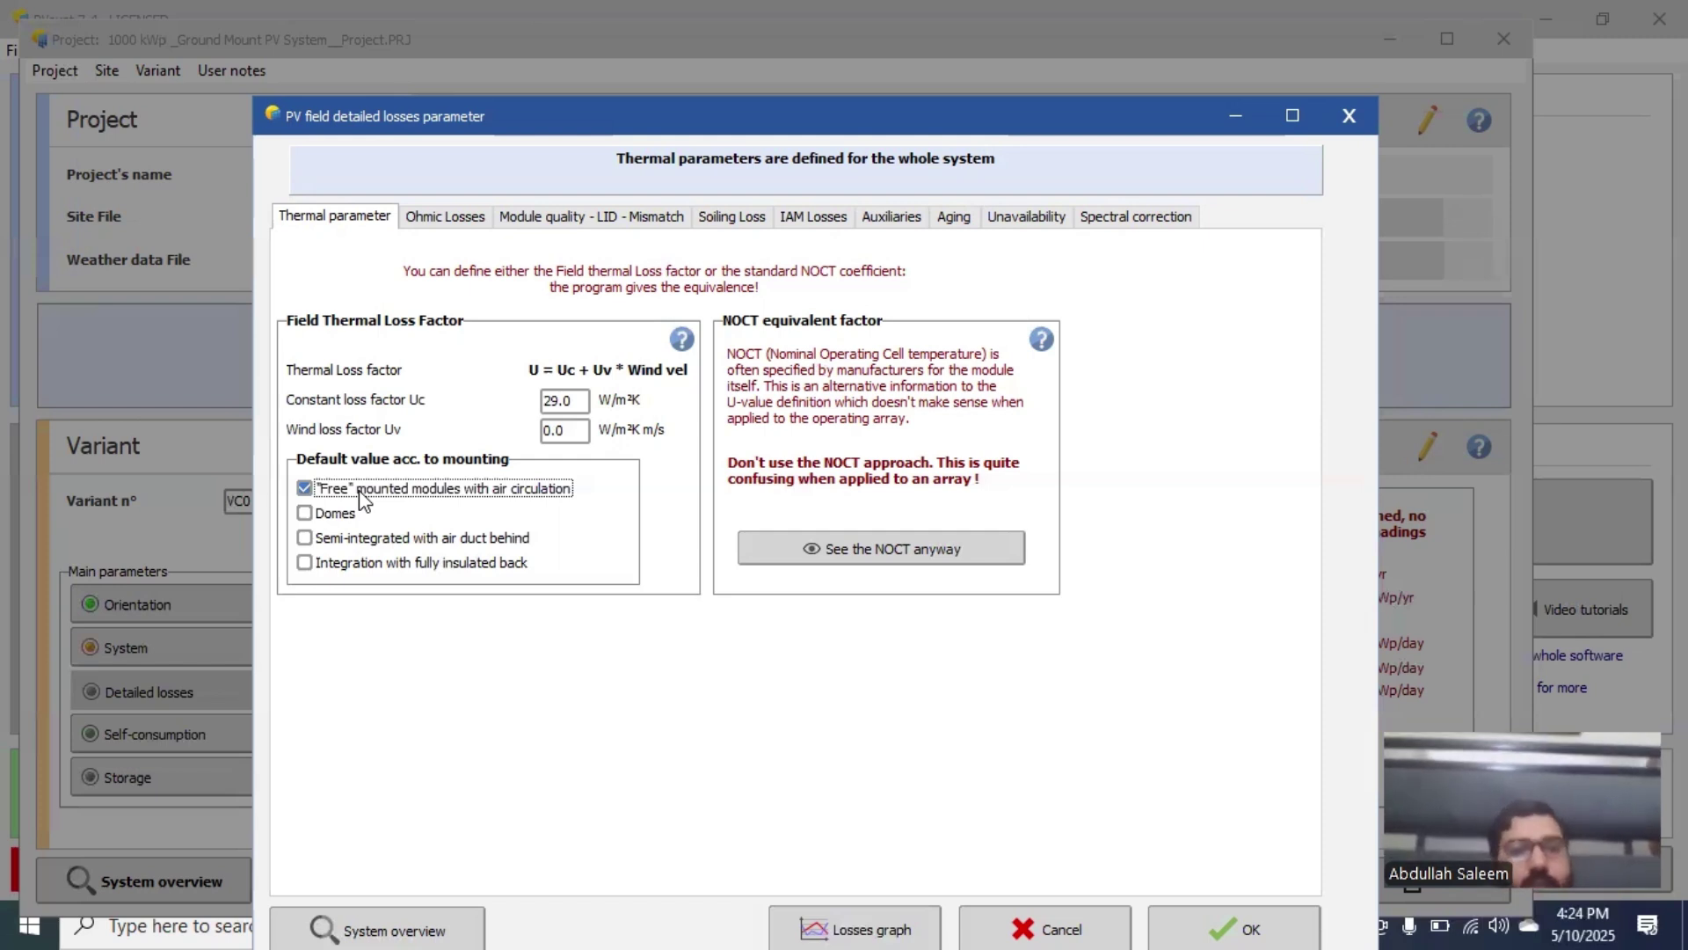
pyautogui.click(576, 397)
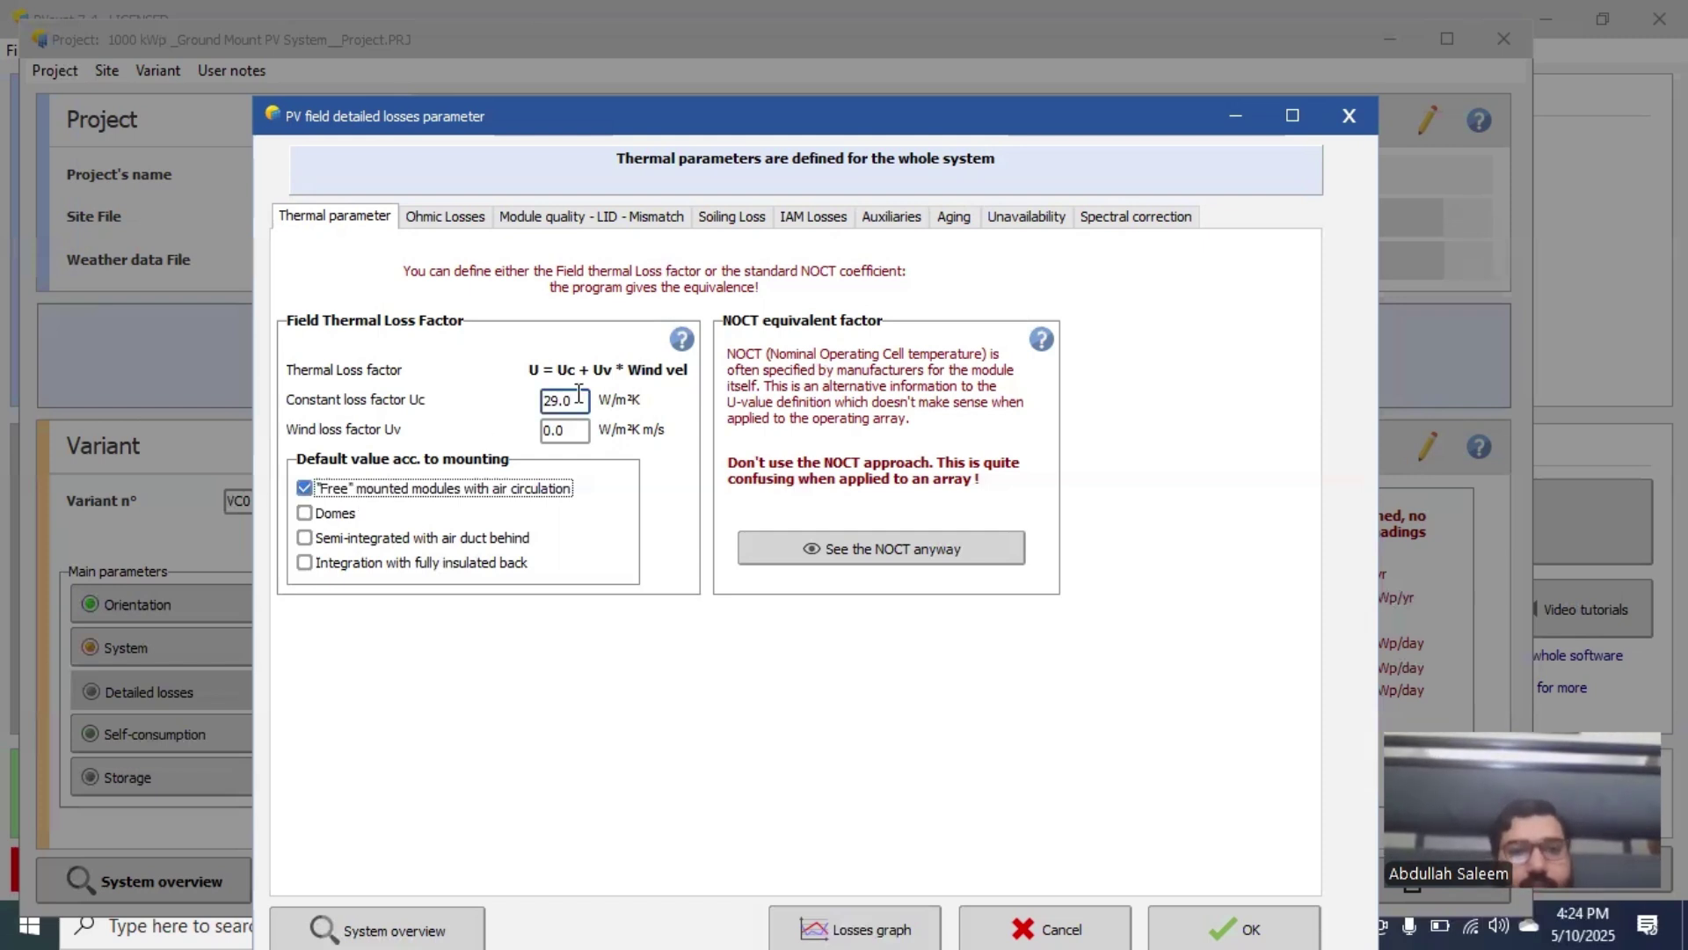
pyautogui.doubleClick(576, 390)
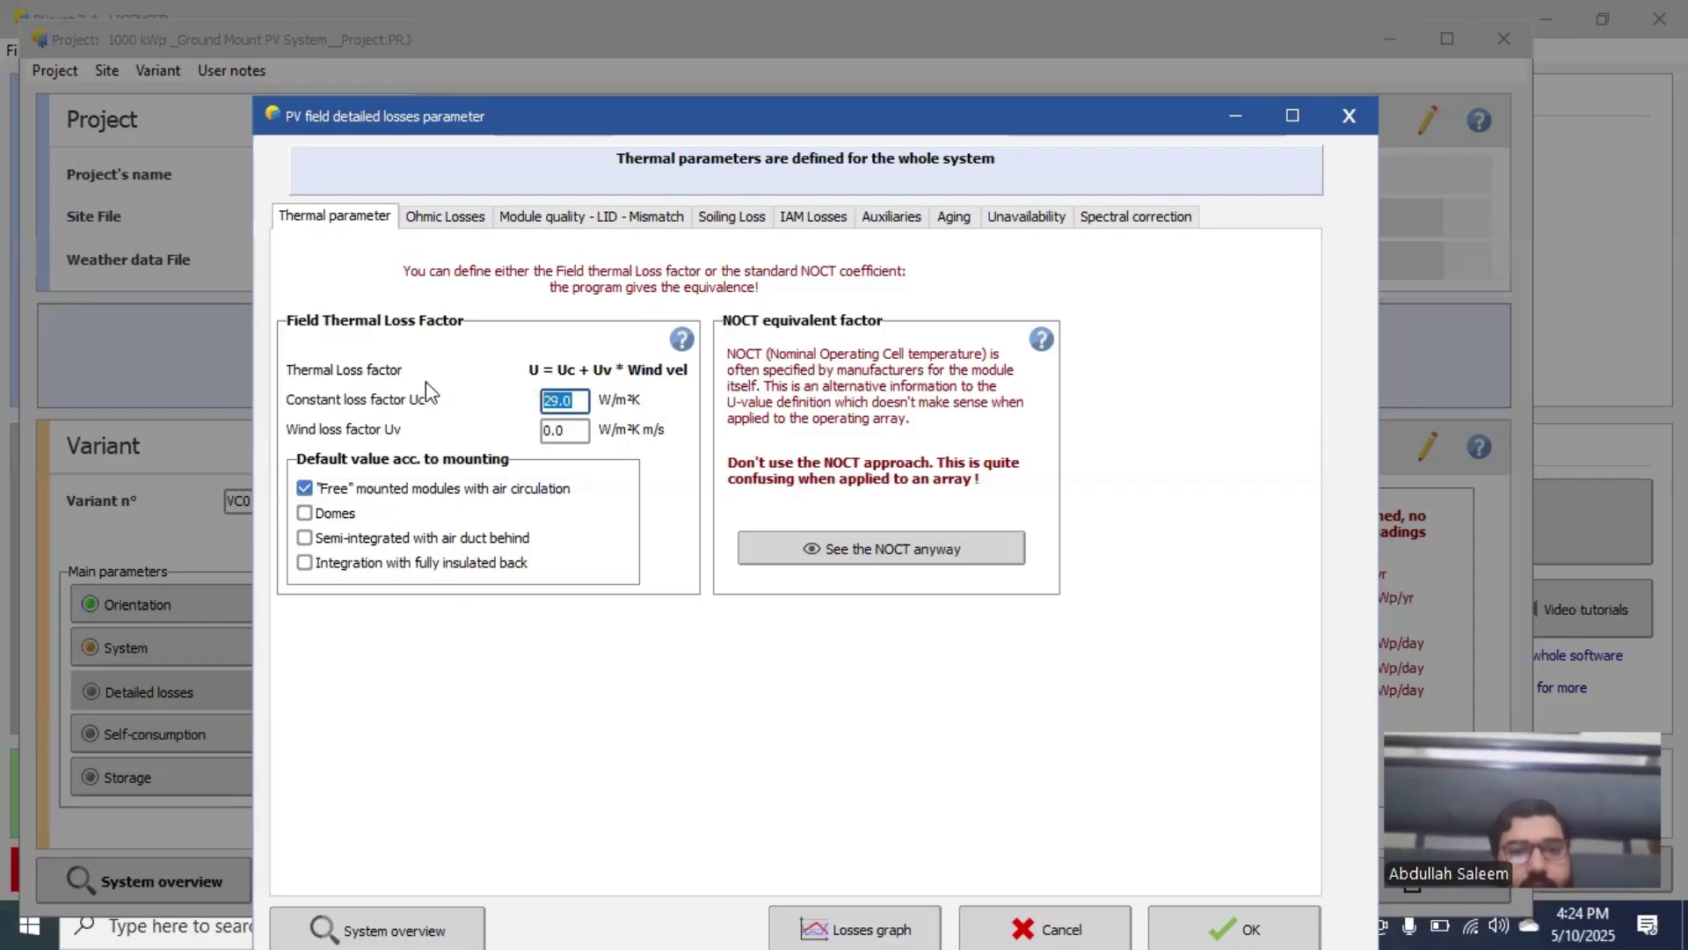
pyautogui.doubleClick(554, 430)
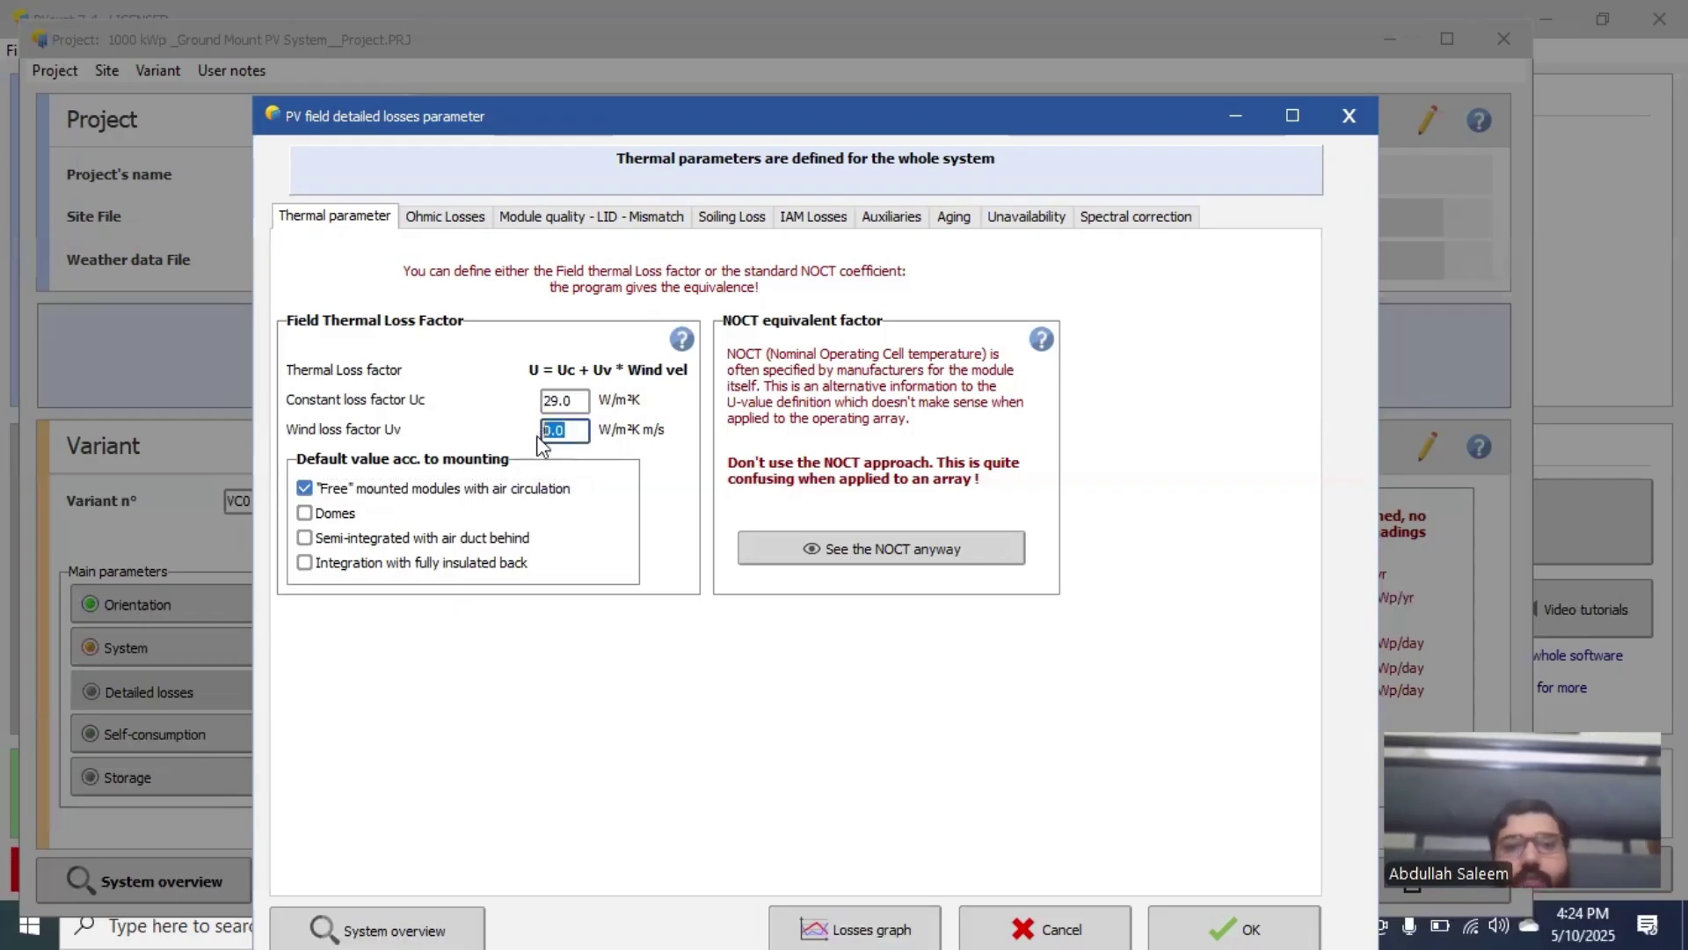
# Step: Set the DC ohmic loss fraction at STC to 2 % and the series diode voltage drop to the default 0.7 V
pyautogui.click(446, 218)
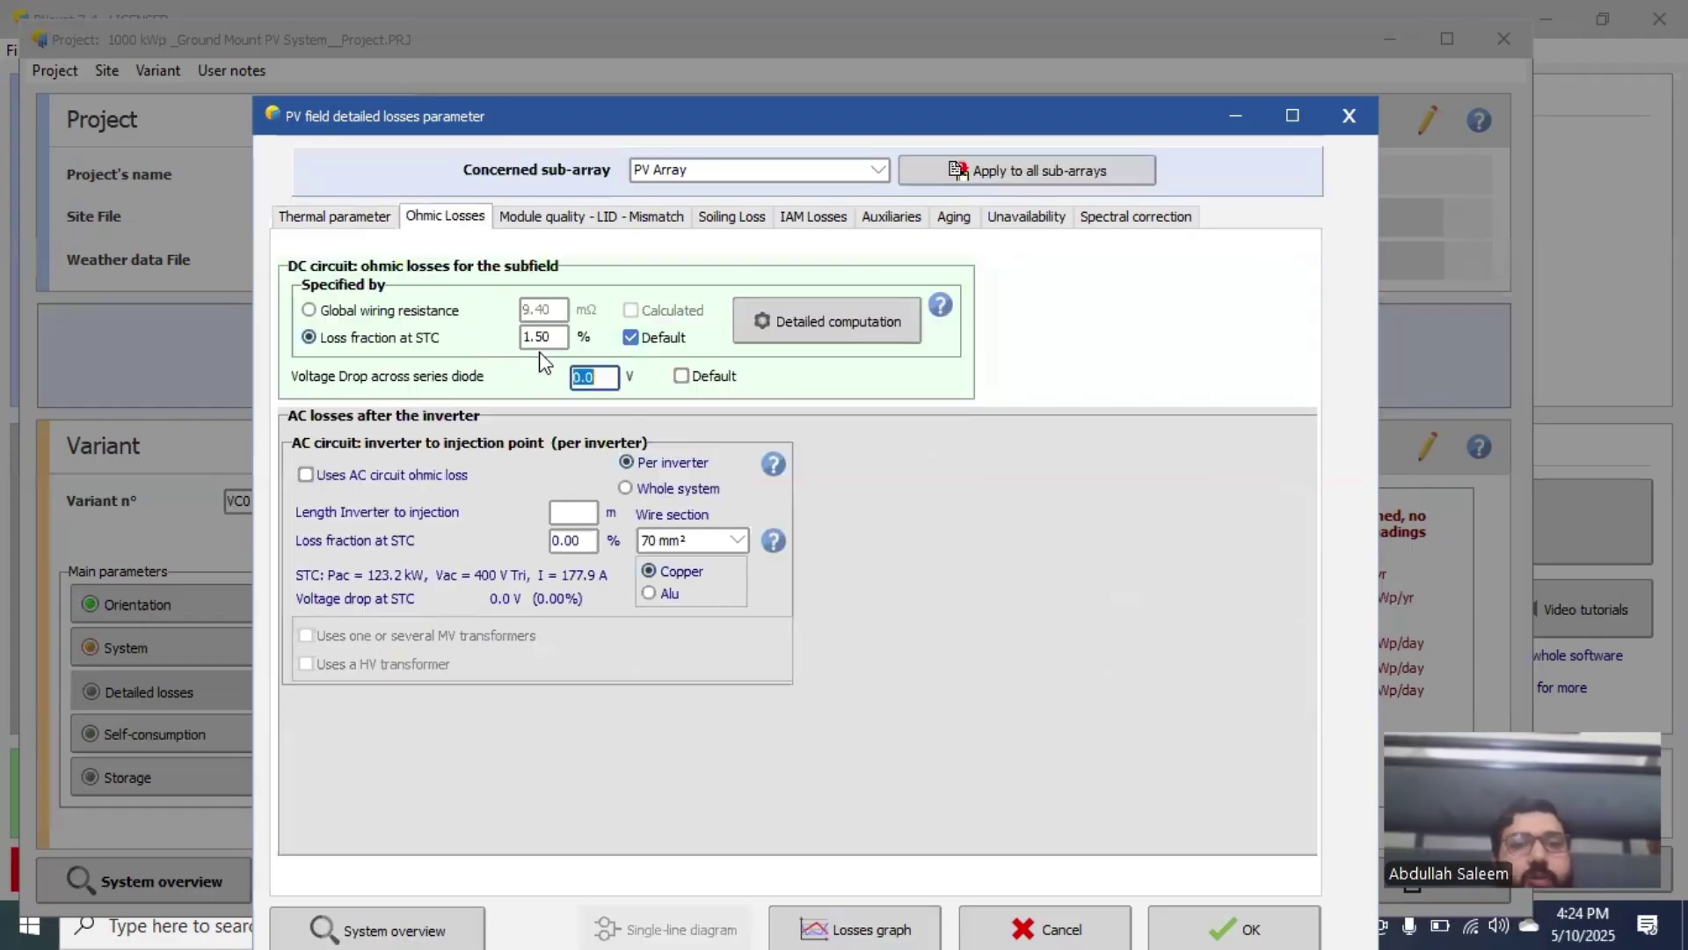
pyautogui.doubleClick(552, 338)
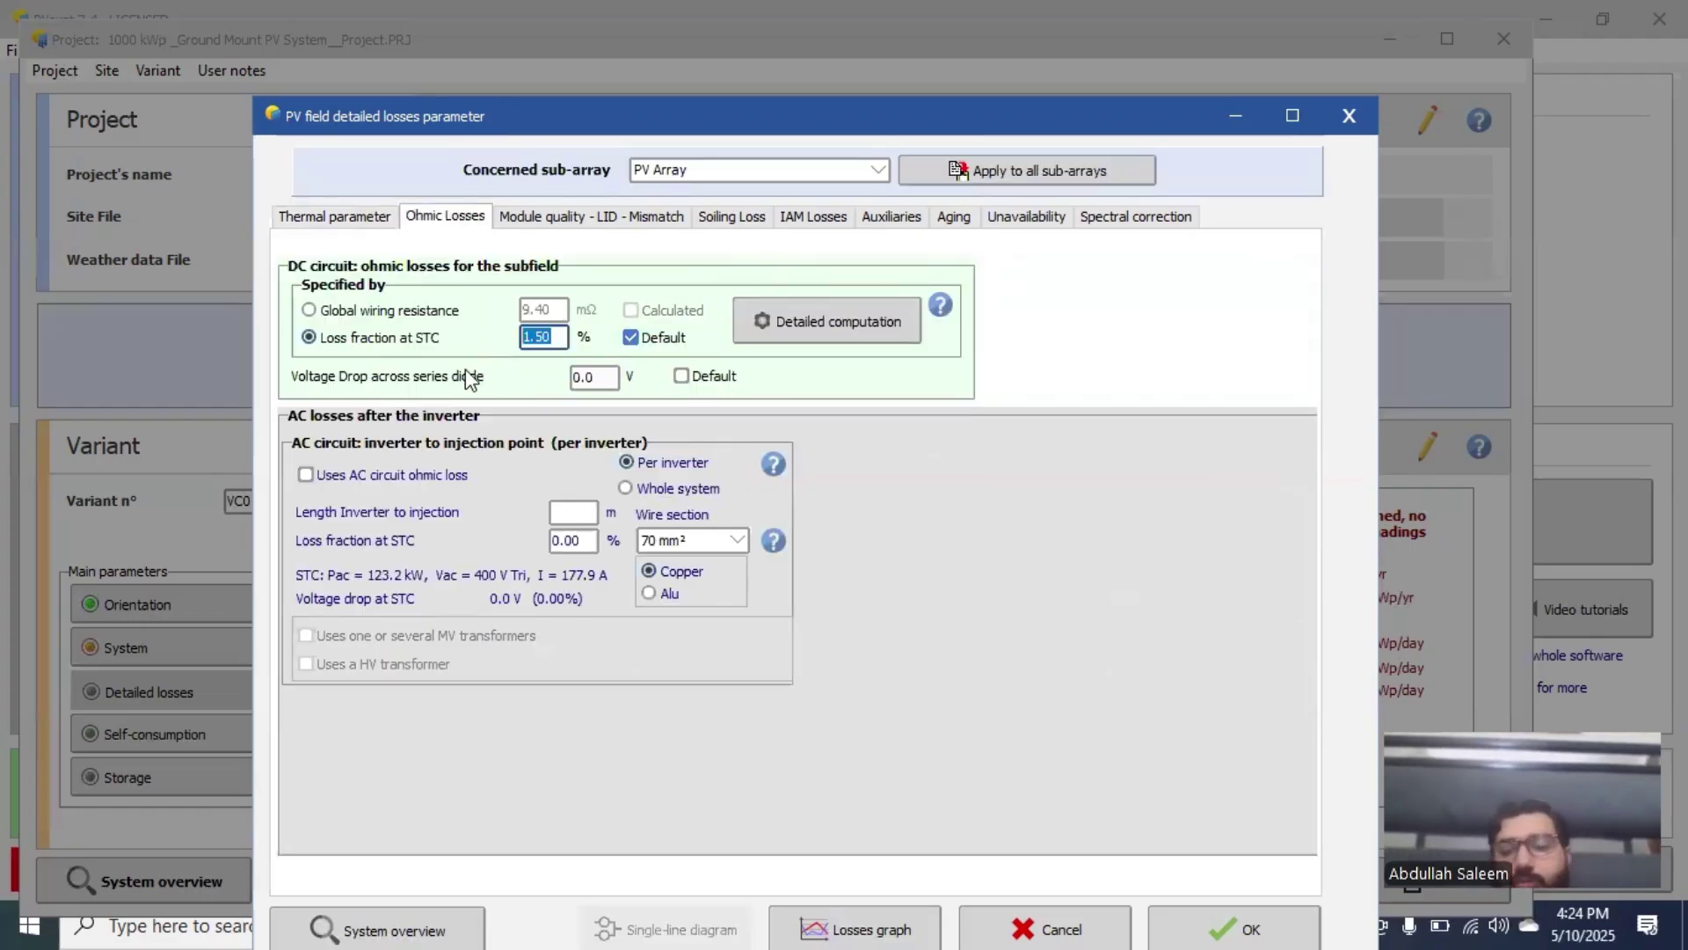
pyautogui.write('2')
pyautogui.press('Return')
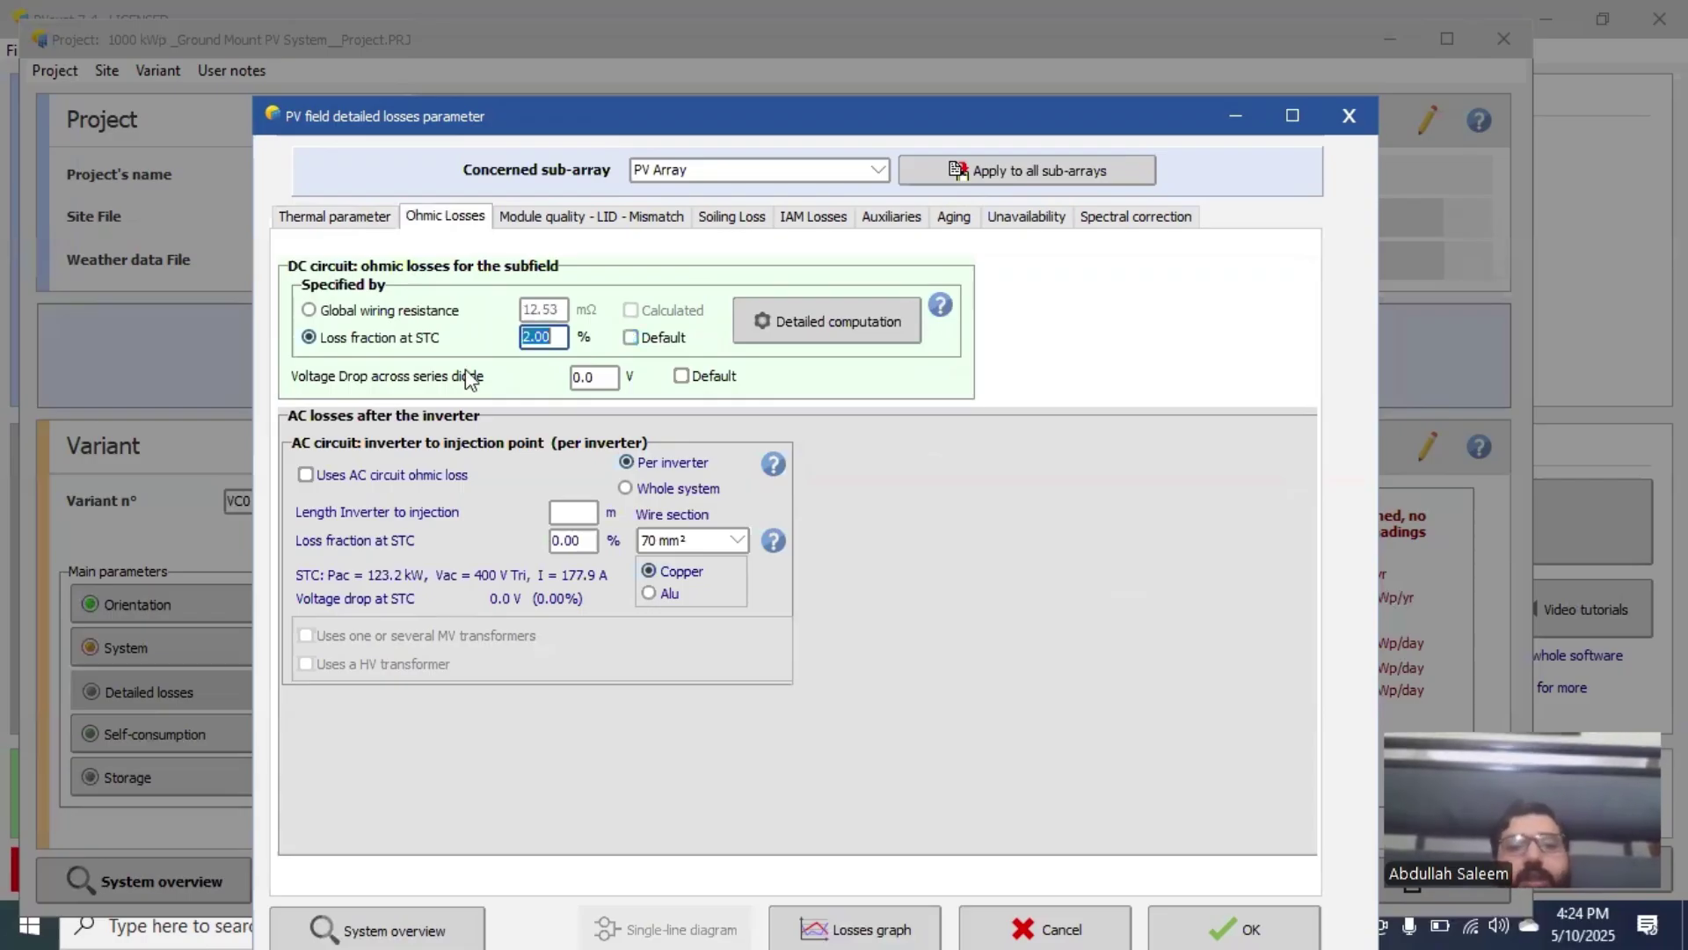
pyautogui.press('Tab')
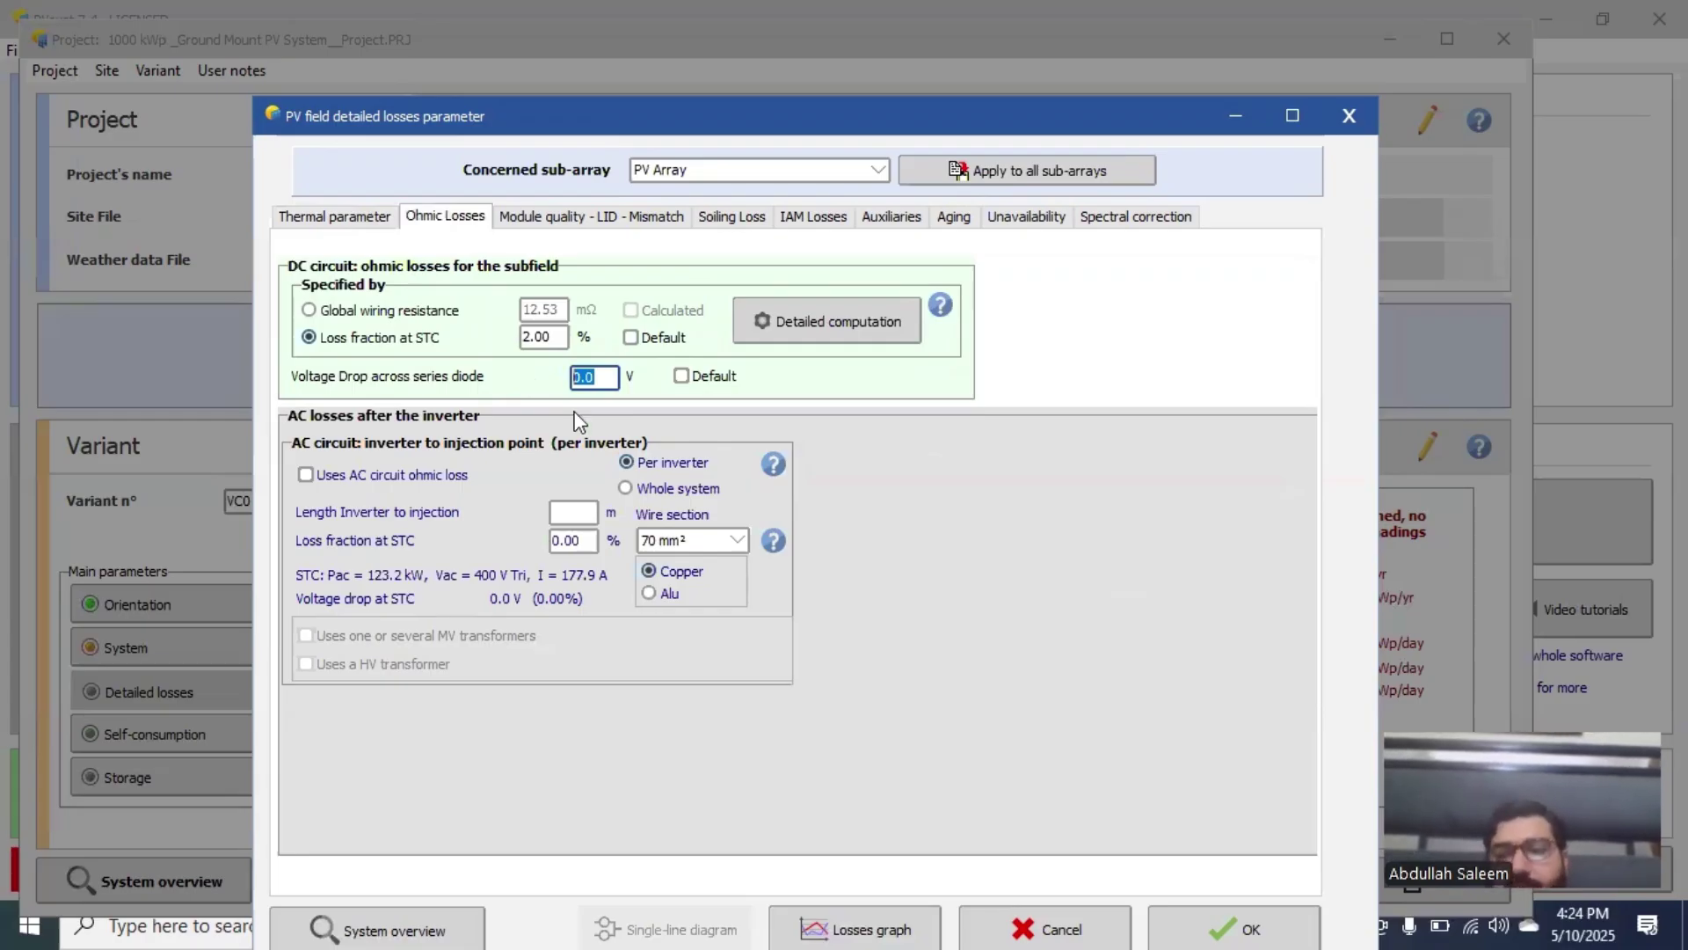
pyautogui.write('0.7')
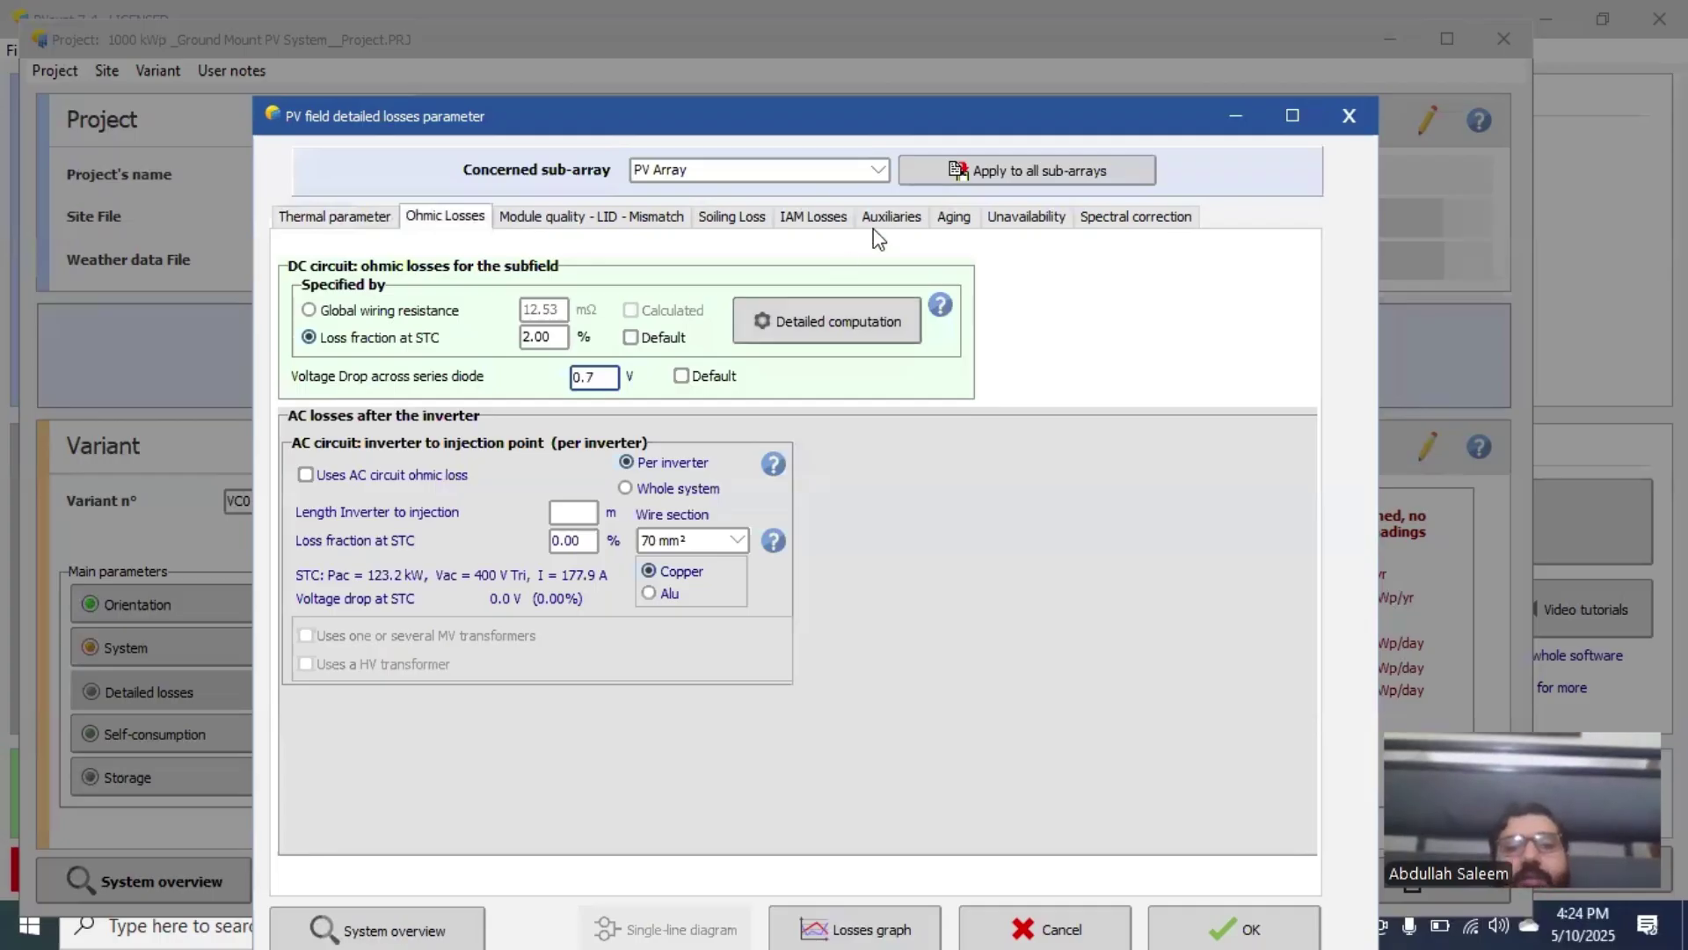
pyautogui.click(682, 376)
# Step: Enable the AC circuit ohmic loss per inverter and set the length from inverter to injection to 10 m
pyautogui.click(355, 479)
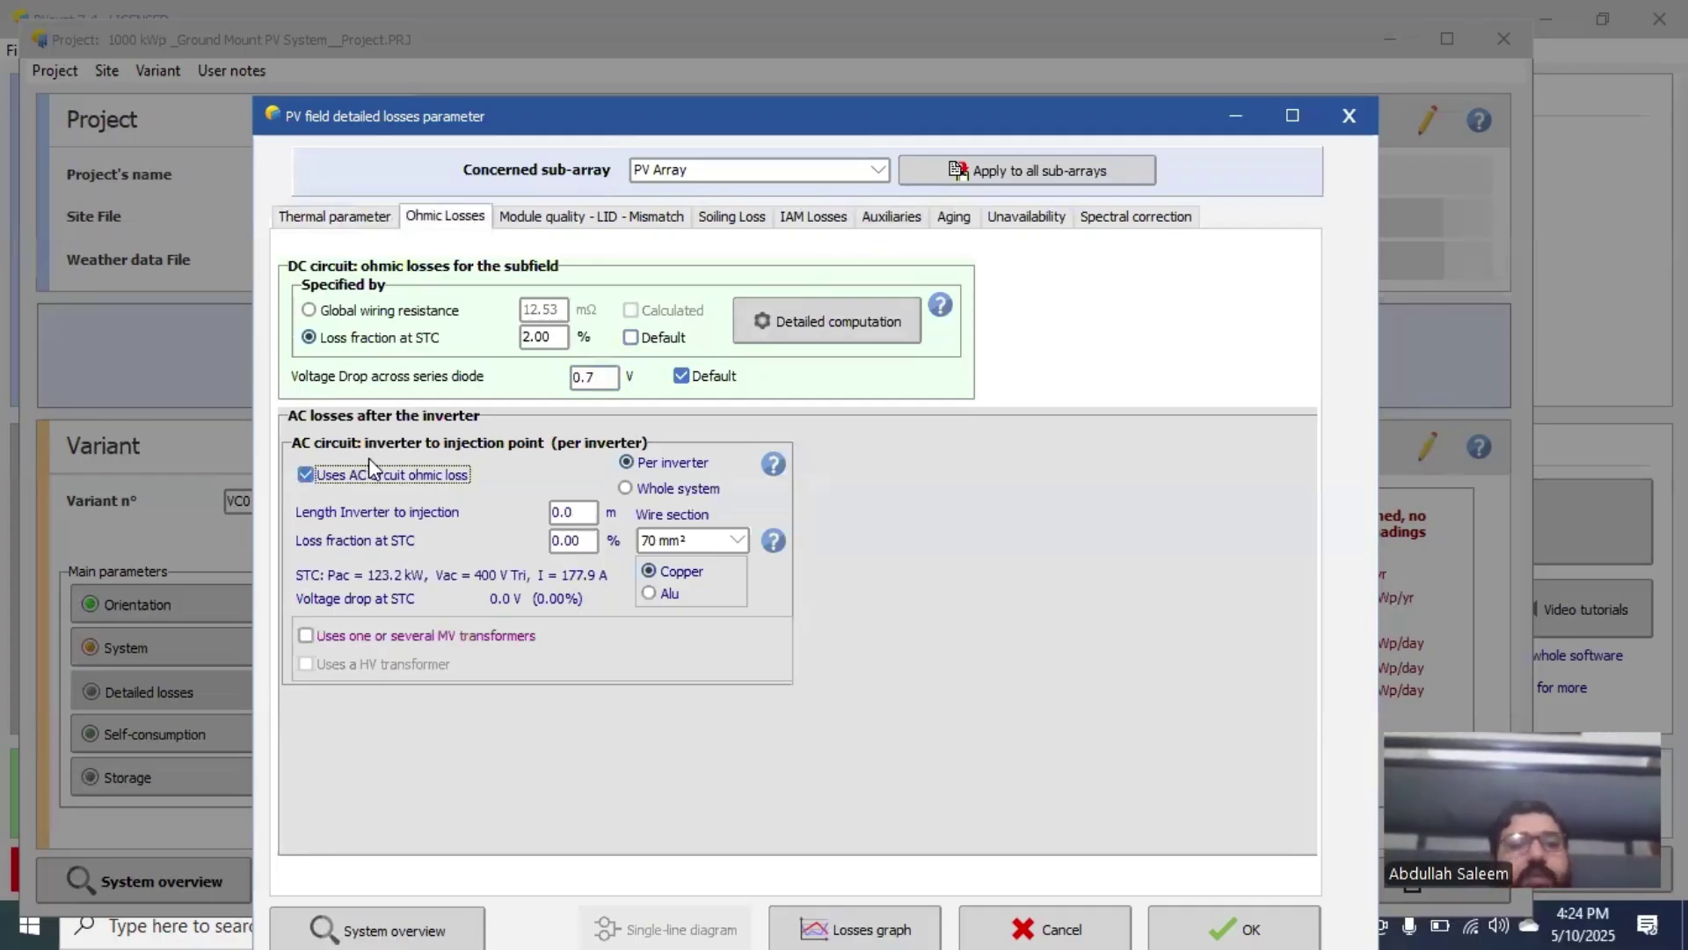
pyautogui.click(576, 513)
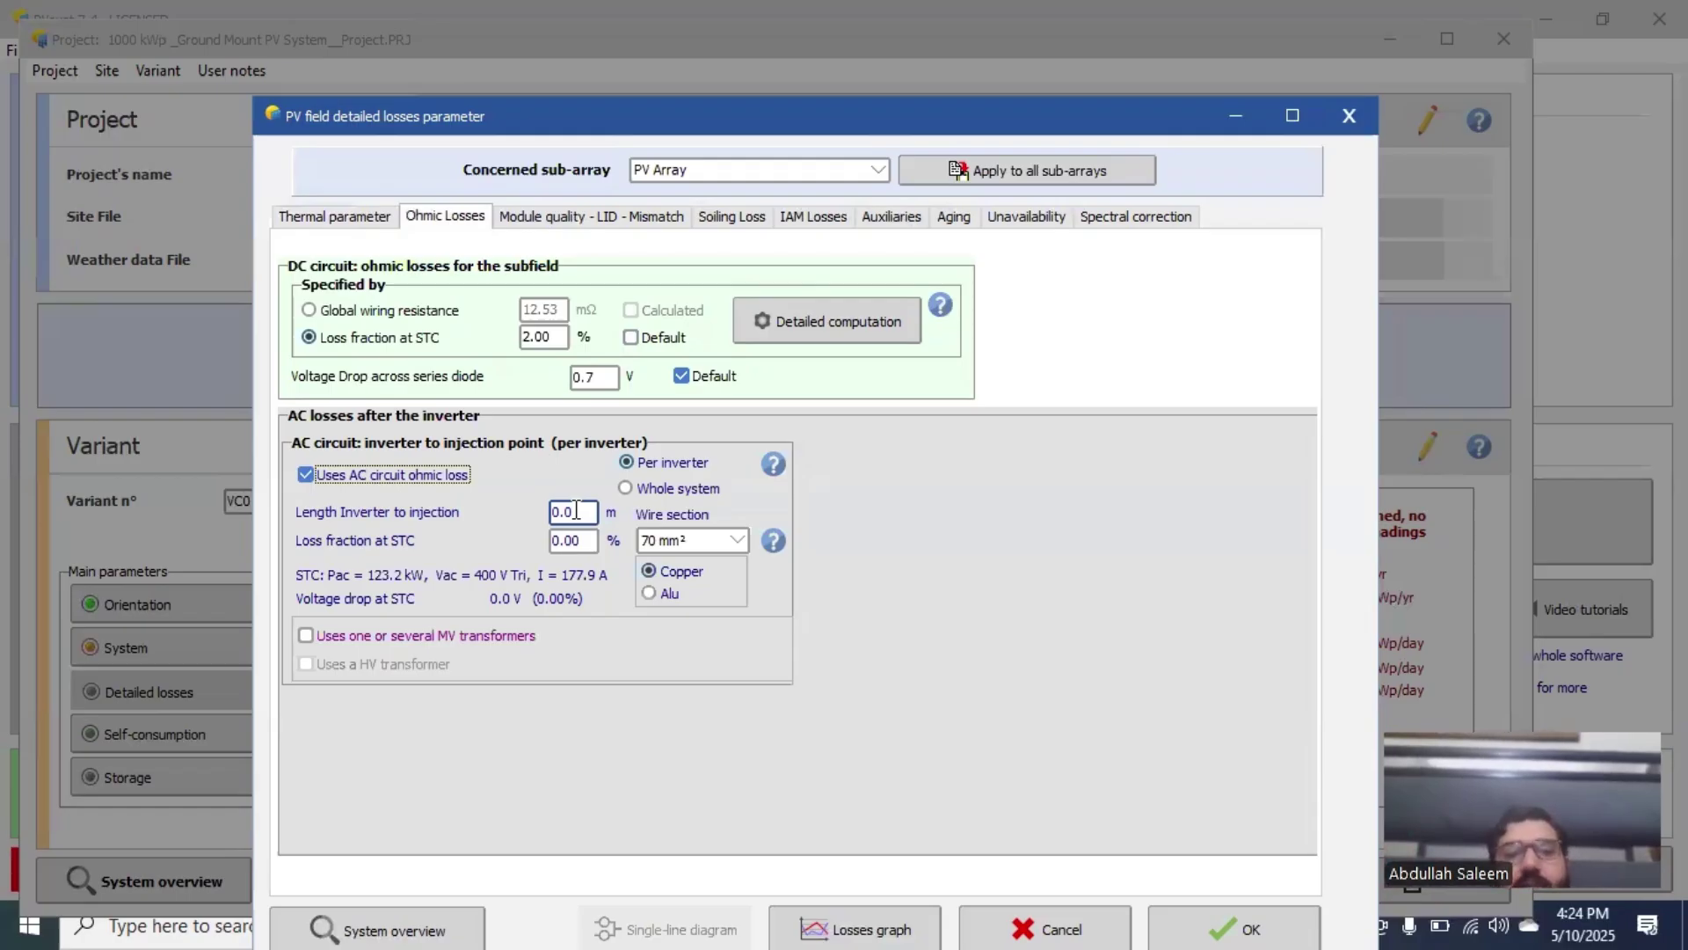
pyautogui.doubleClick(576, 510)
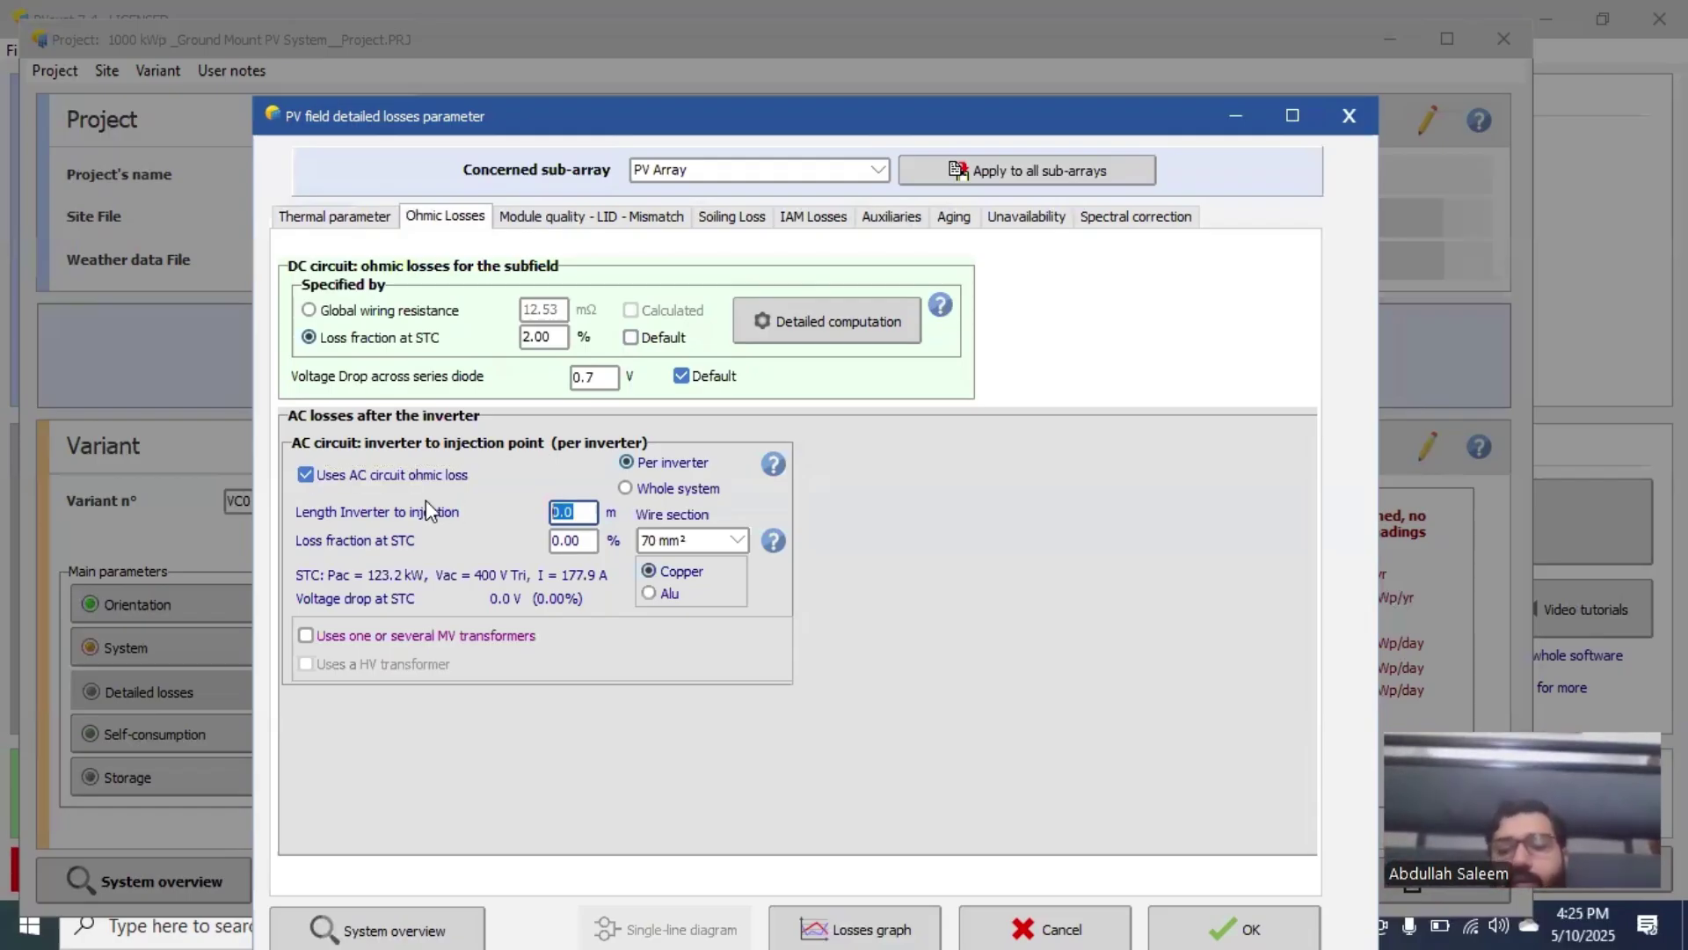
pyautogui.write('6')
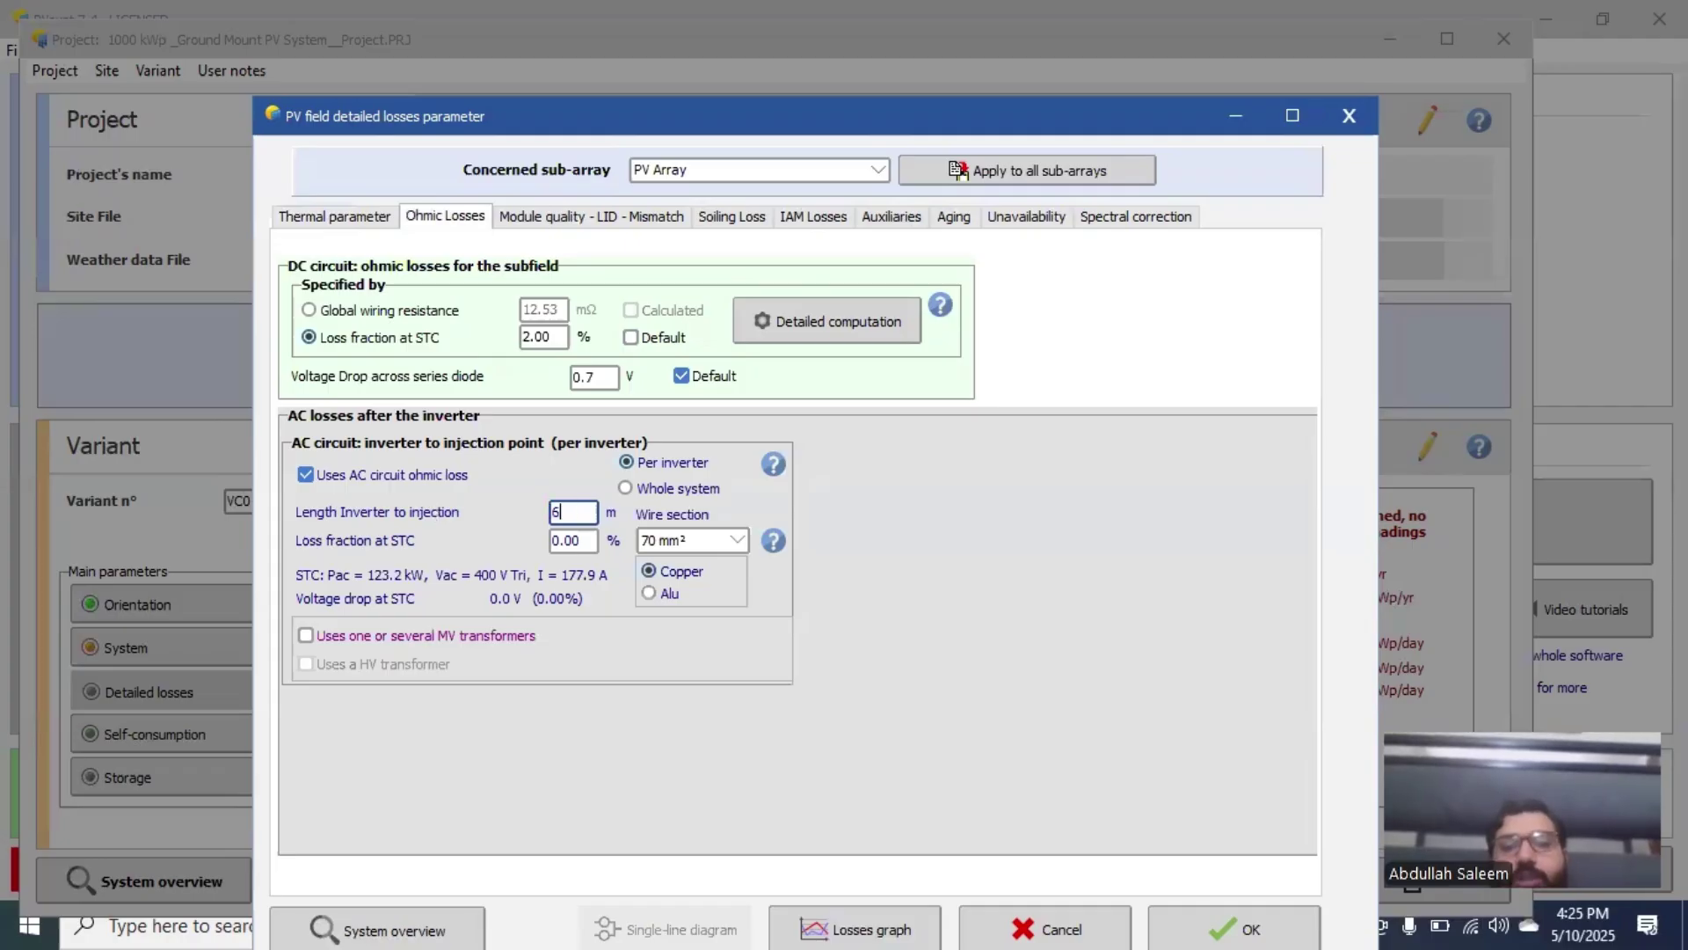
pyautogui.press('Return')
pyautogui.write('10')
pyautogui.press('Return')
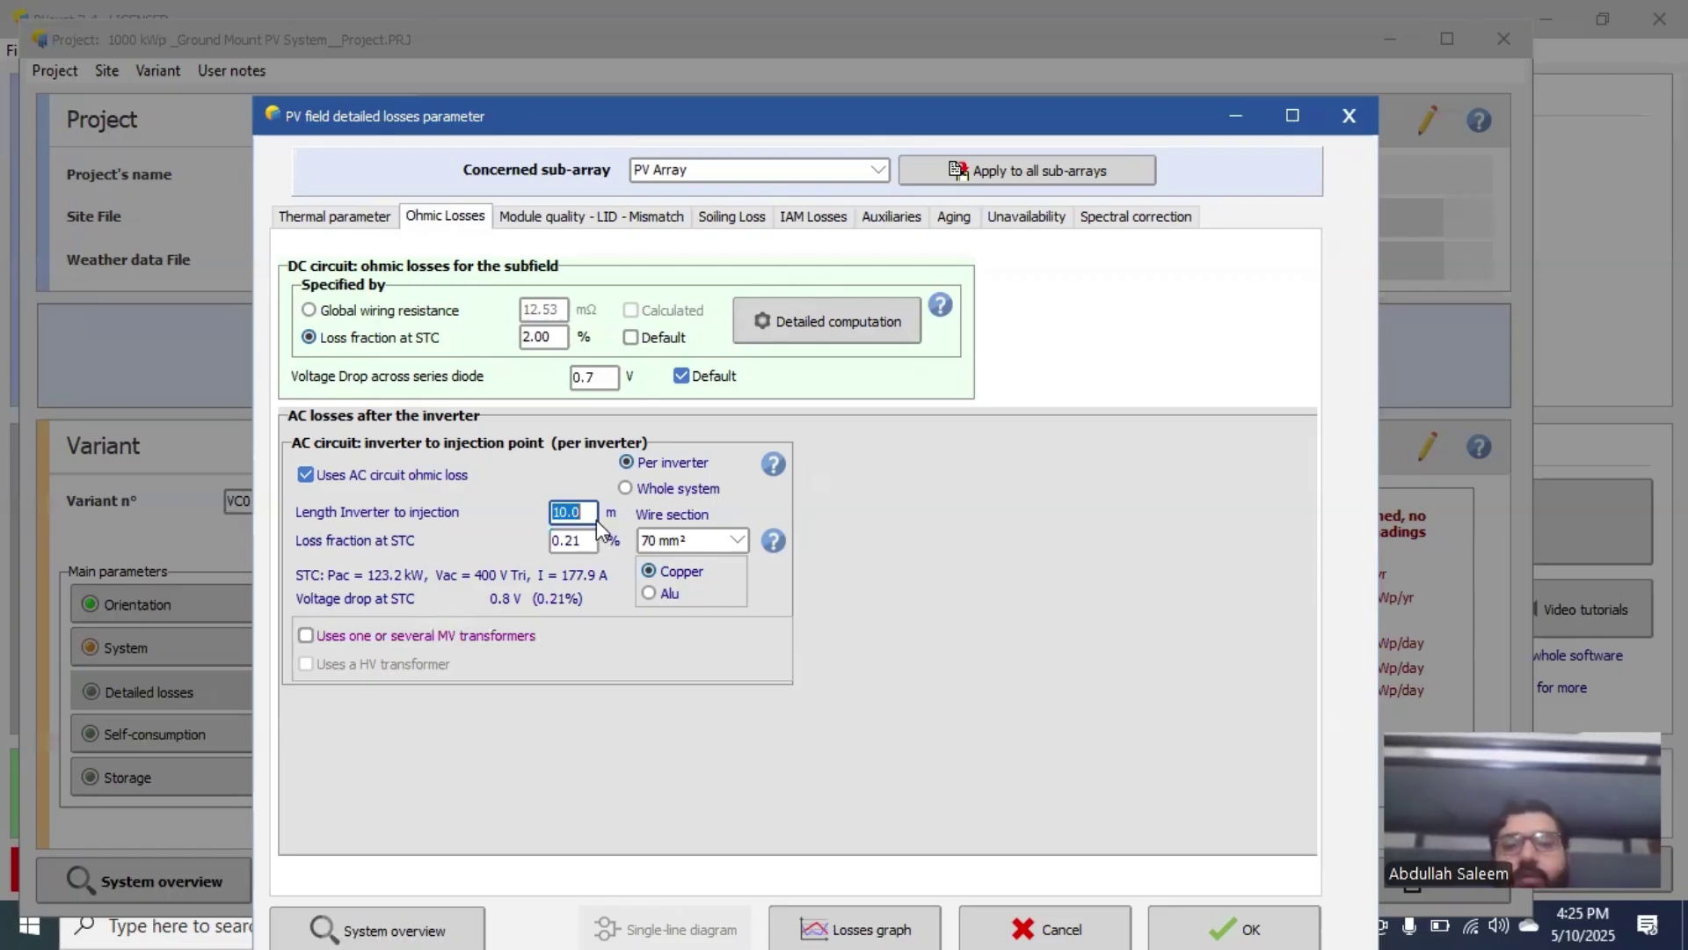
# Step: Try a 50 mm² wire section for the AC circuit and return it to 70 mm²
pyautogui.click(655, 547)
pyautogui.click(658, 552)
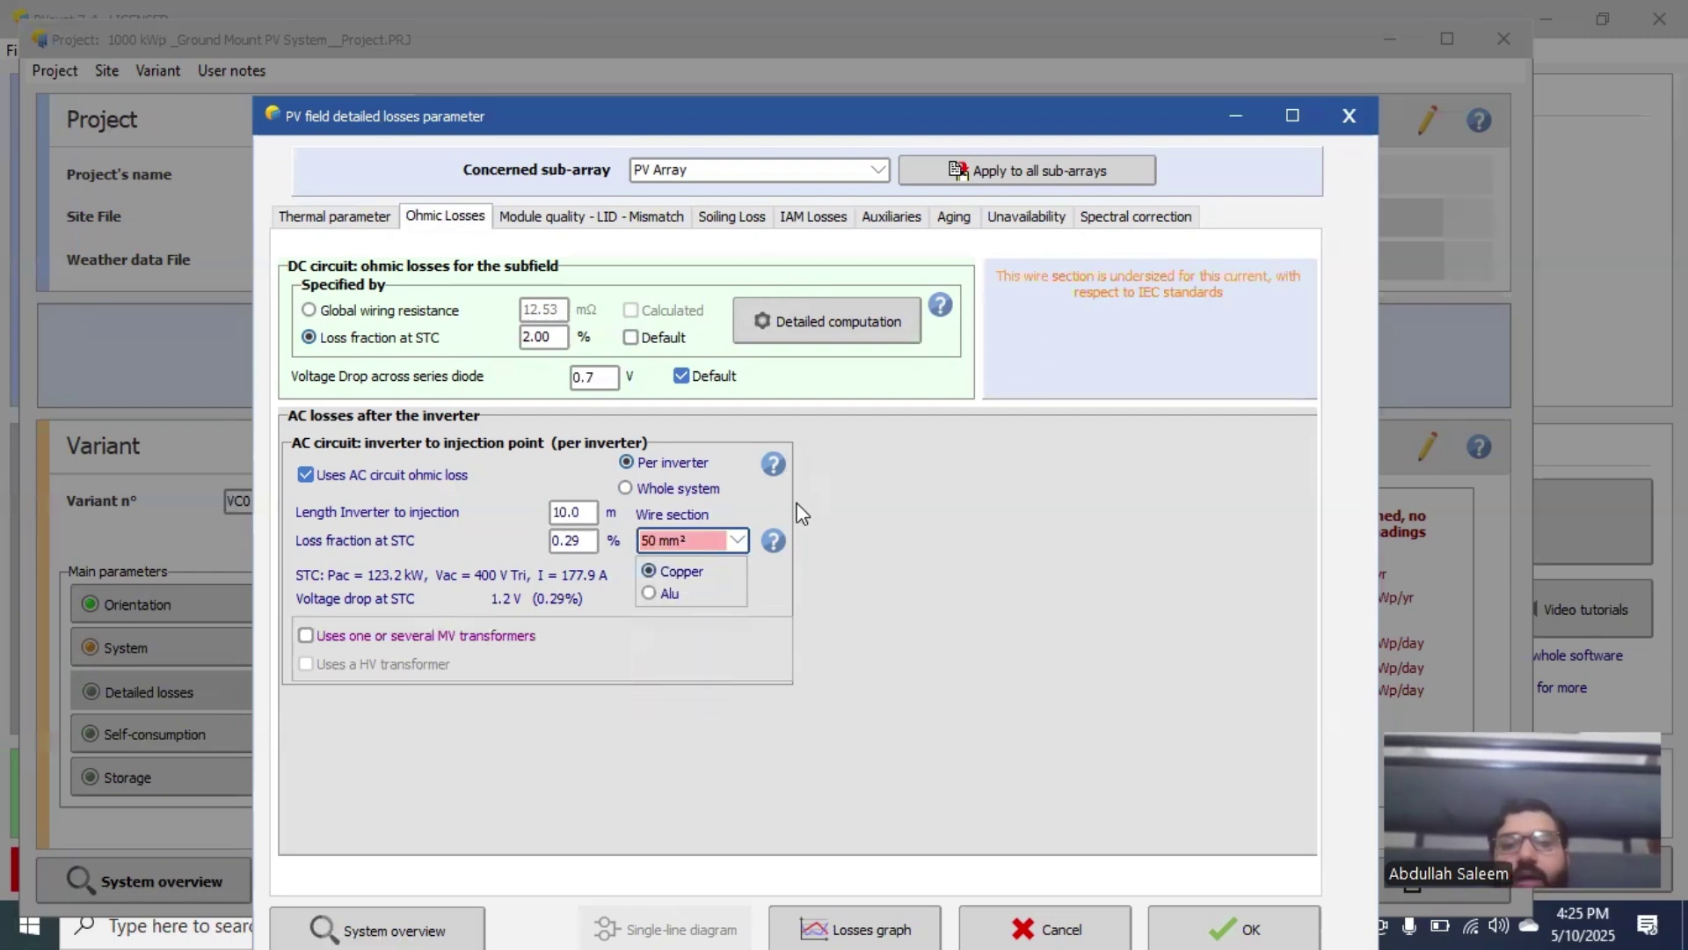
pyautogui.click(695, 540)
pyautogui.click(673, 589)
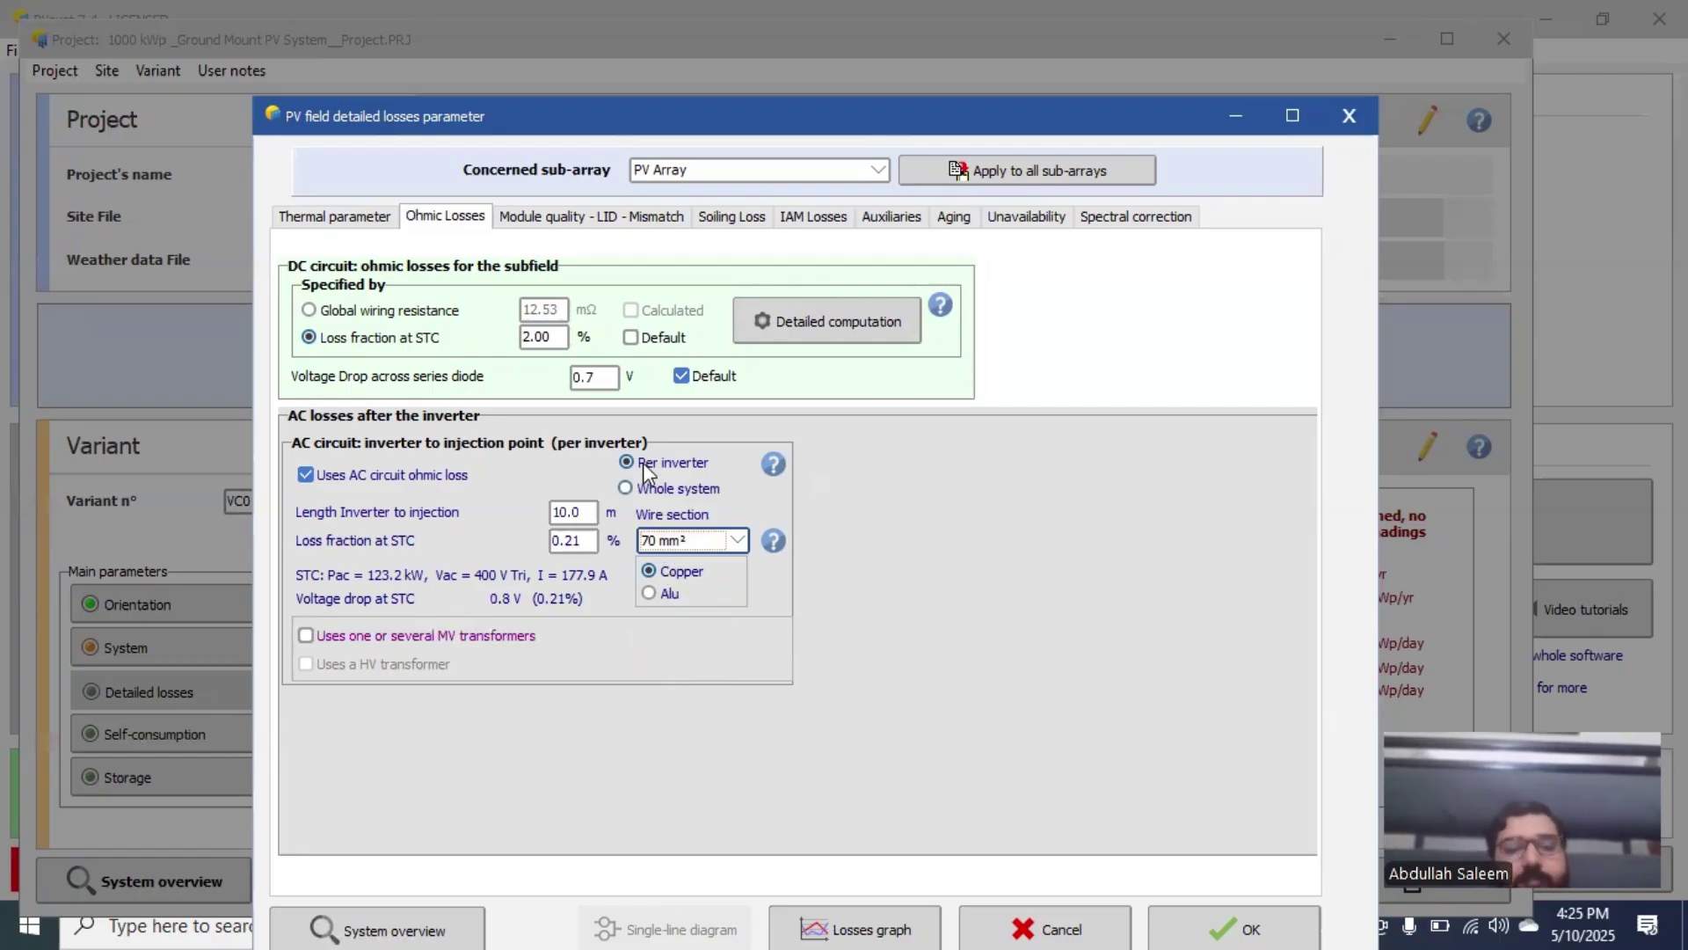
# Step: Apply the default light induced degradation (LID) loss factor and extend it to all sub-arrays
pyautogui.click(563, 219)
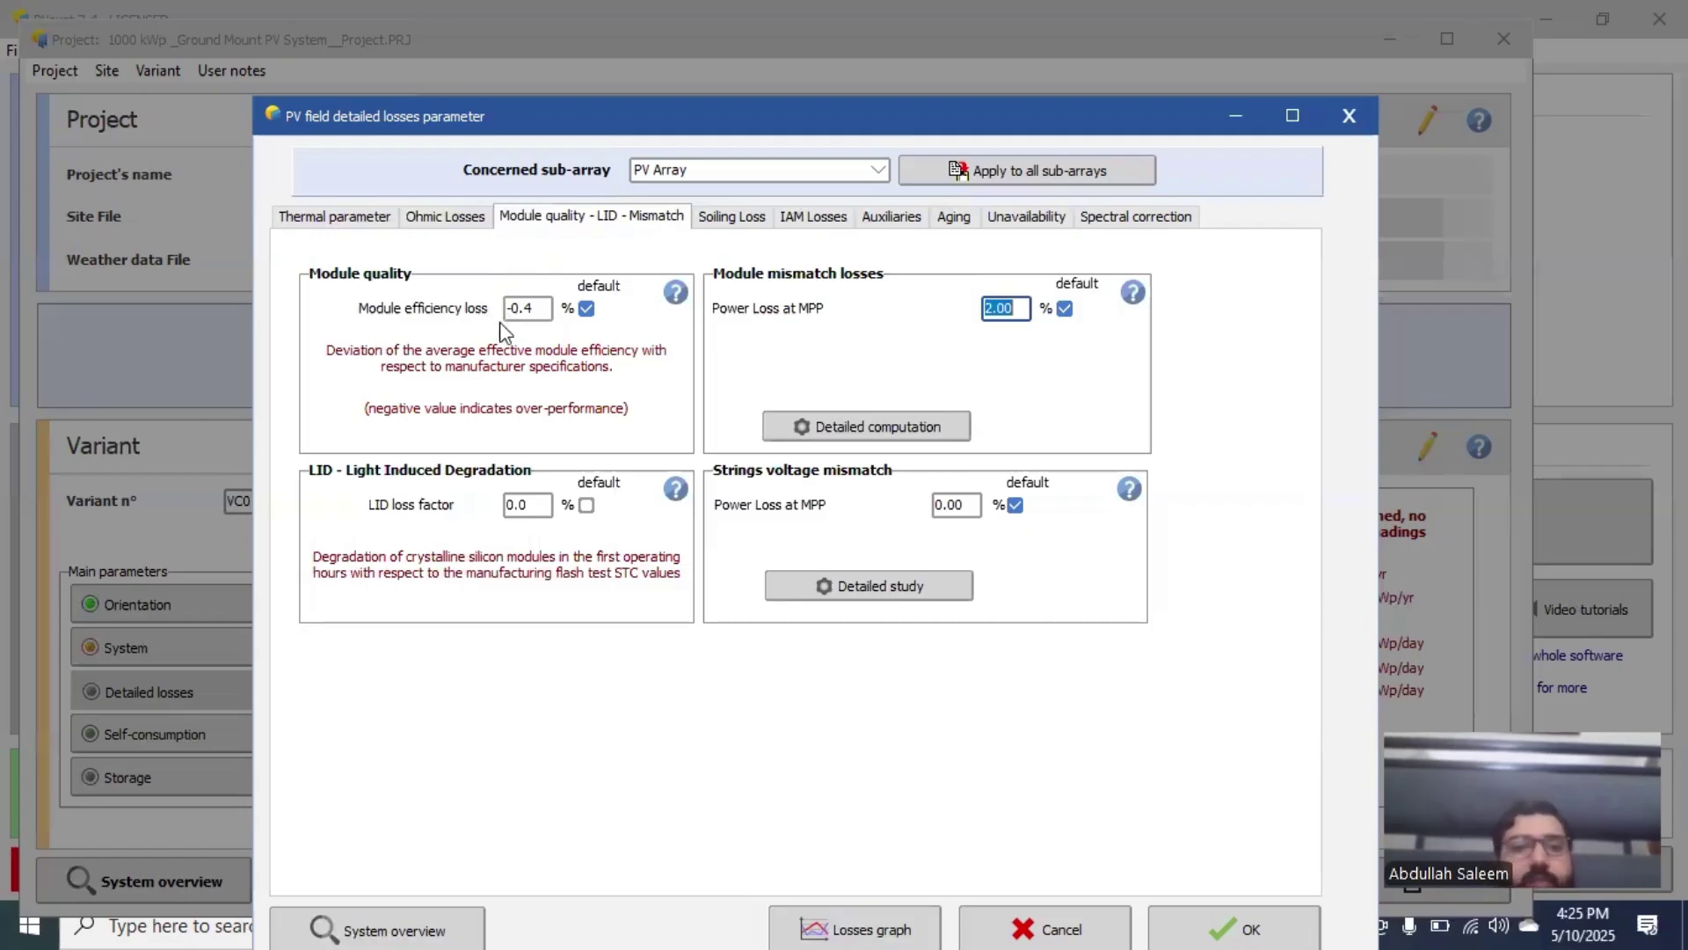
pyautogui.click(542, 508)
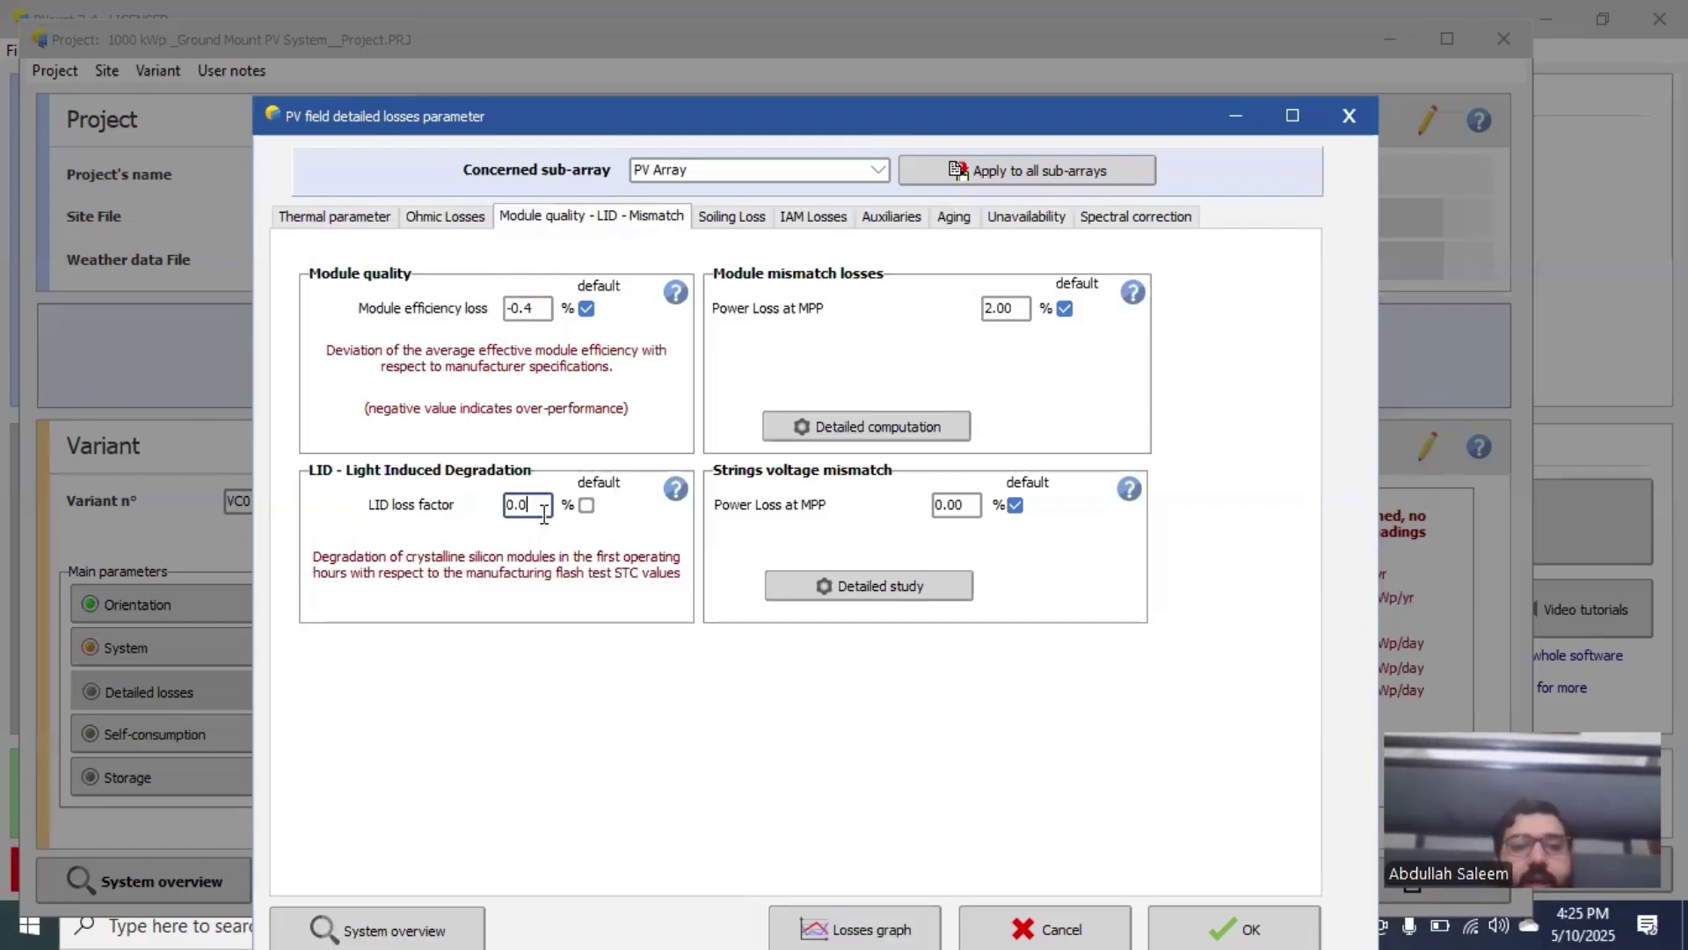
pyautogui.click(587, 506)
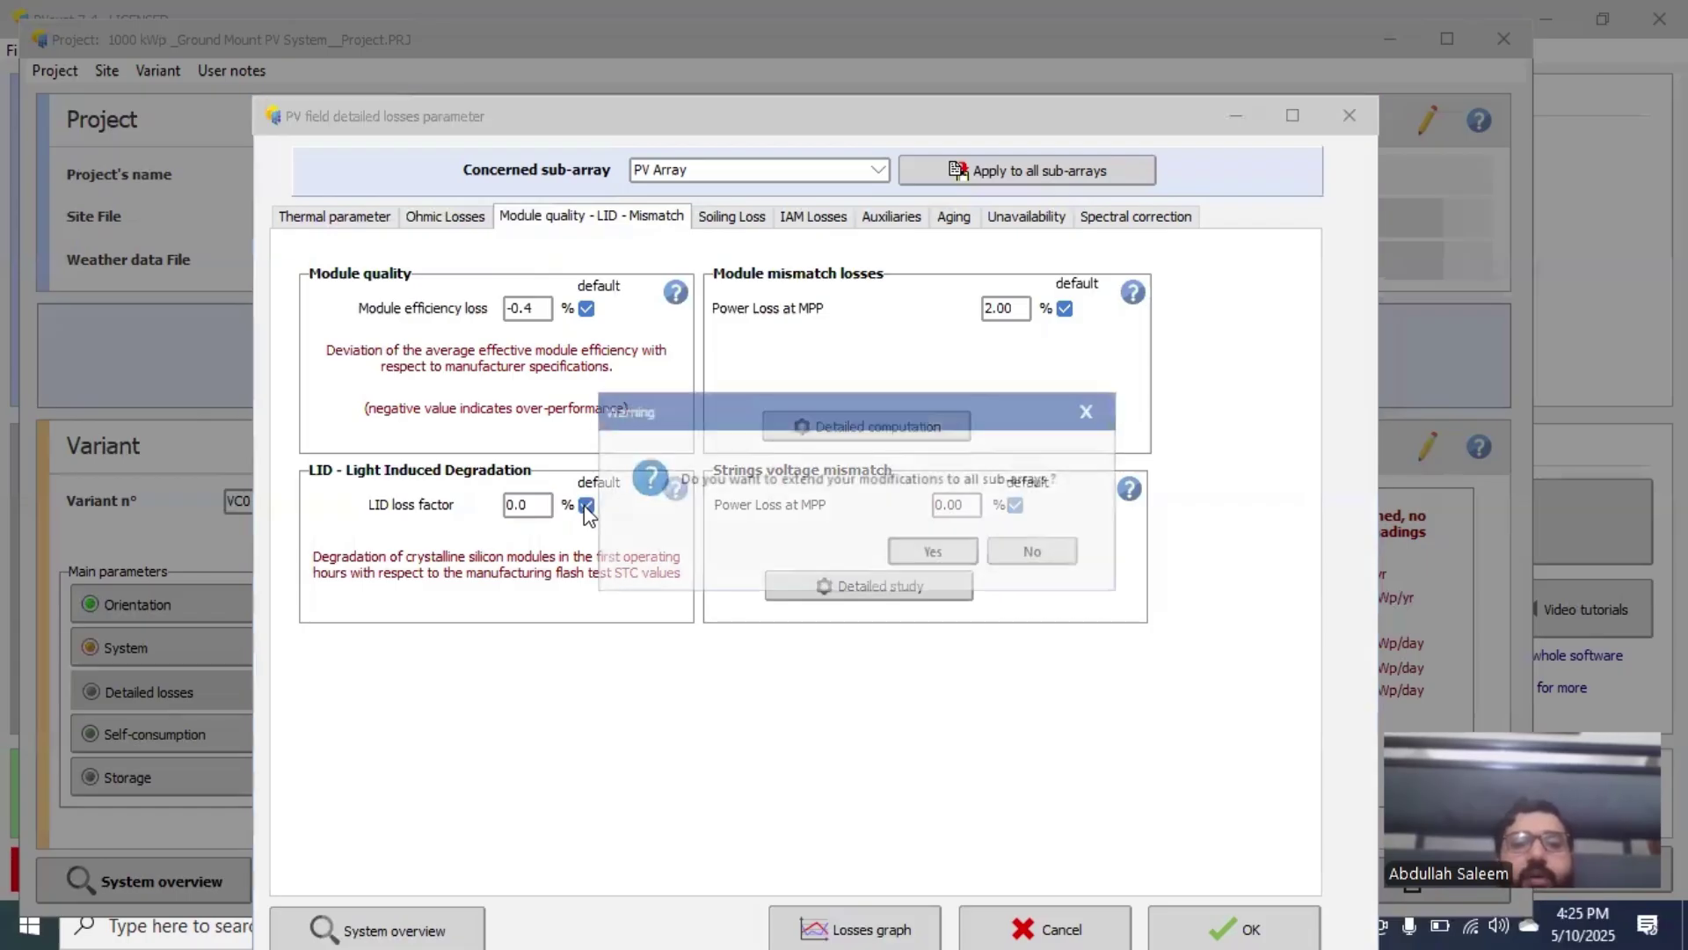
pyautogui.click(931, 551)
# Step: Set the LID loss factor to 1 % and extend the modification to all sub-arrays
pyautogui.click(544, 510)
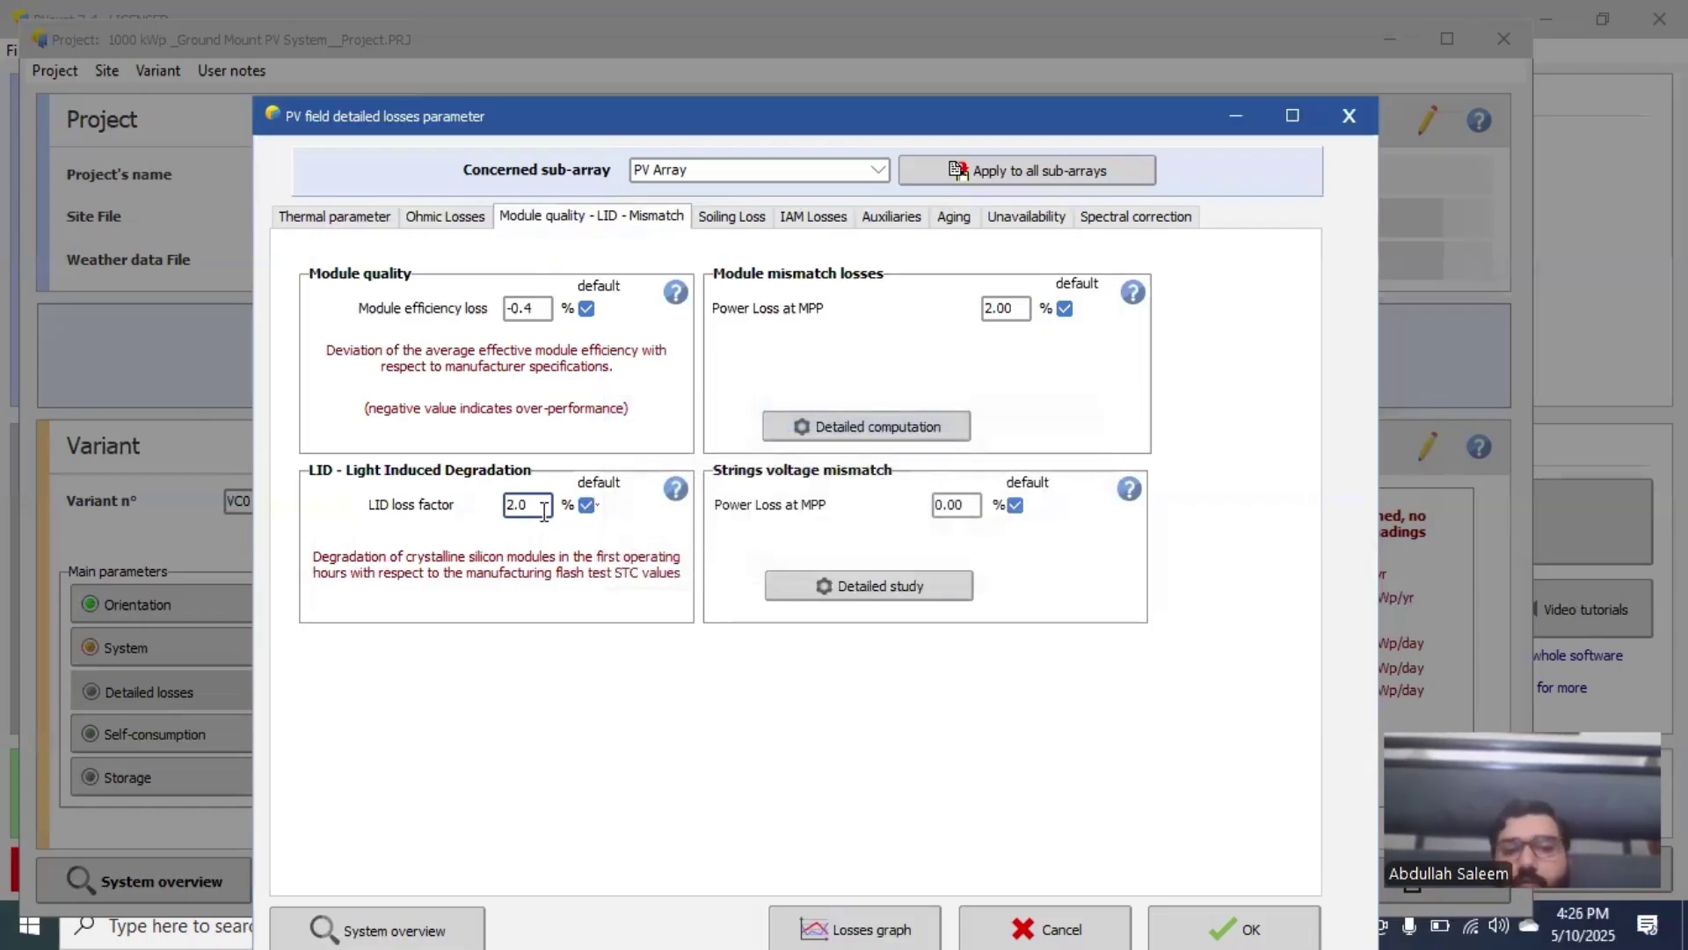
pyautogui.doubleClick(544, 510)
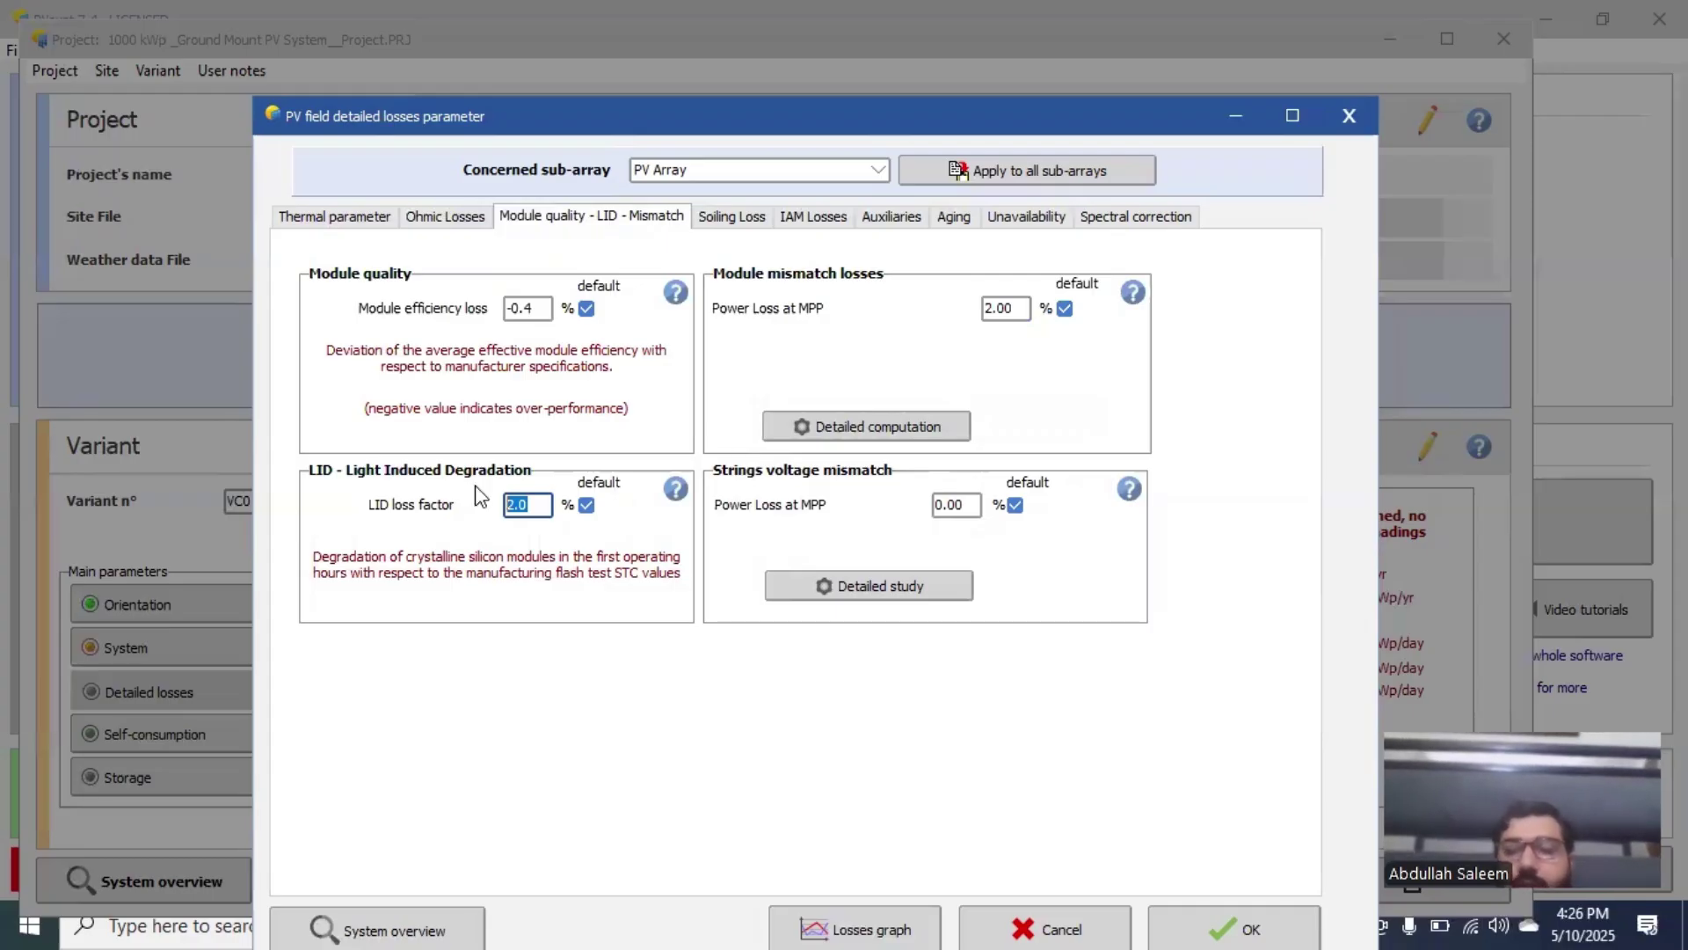
pyautogui.write('1')
pyautogui.press('Tab')
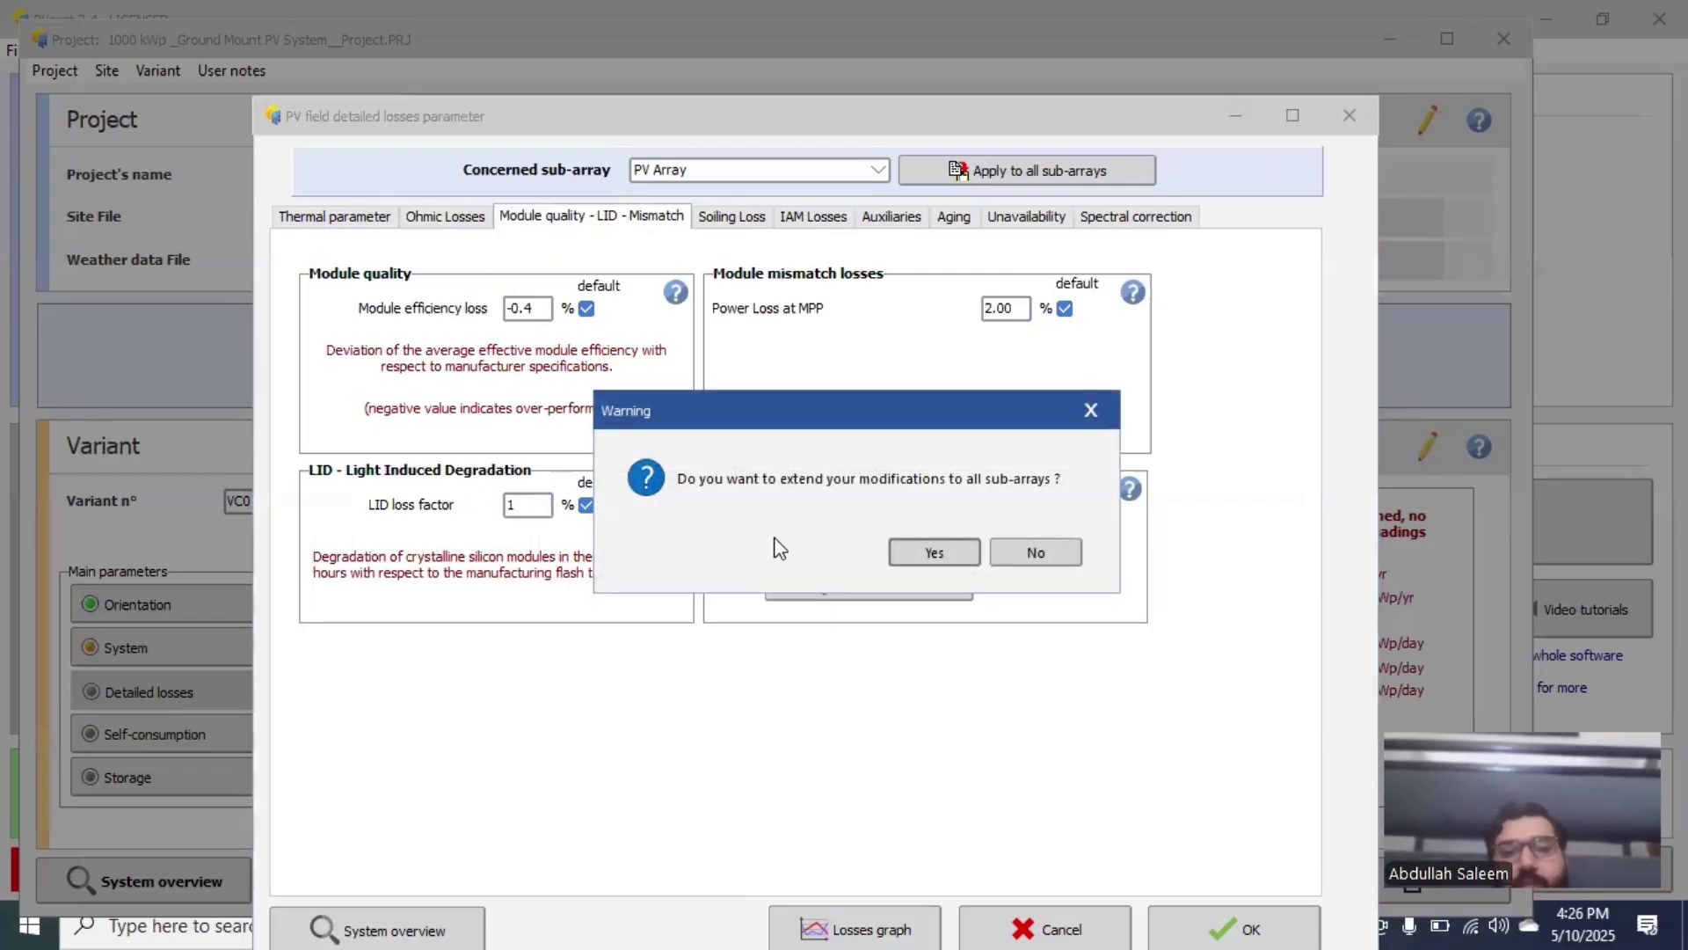
pyautogui.click(933, 551)
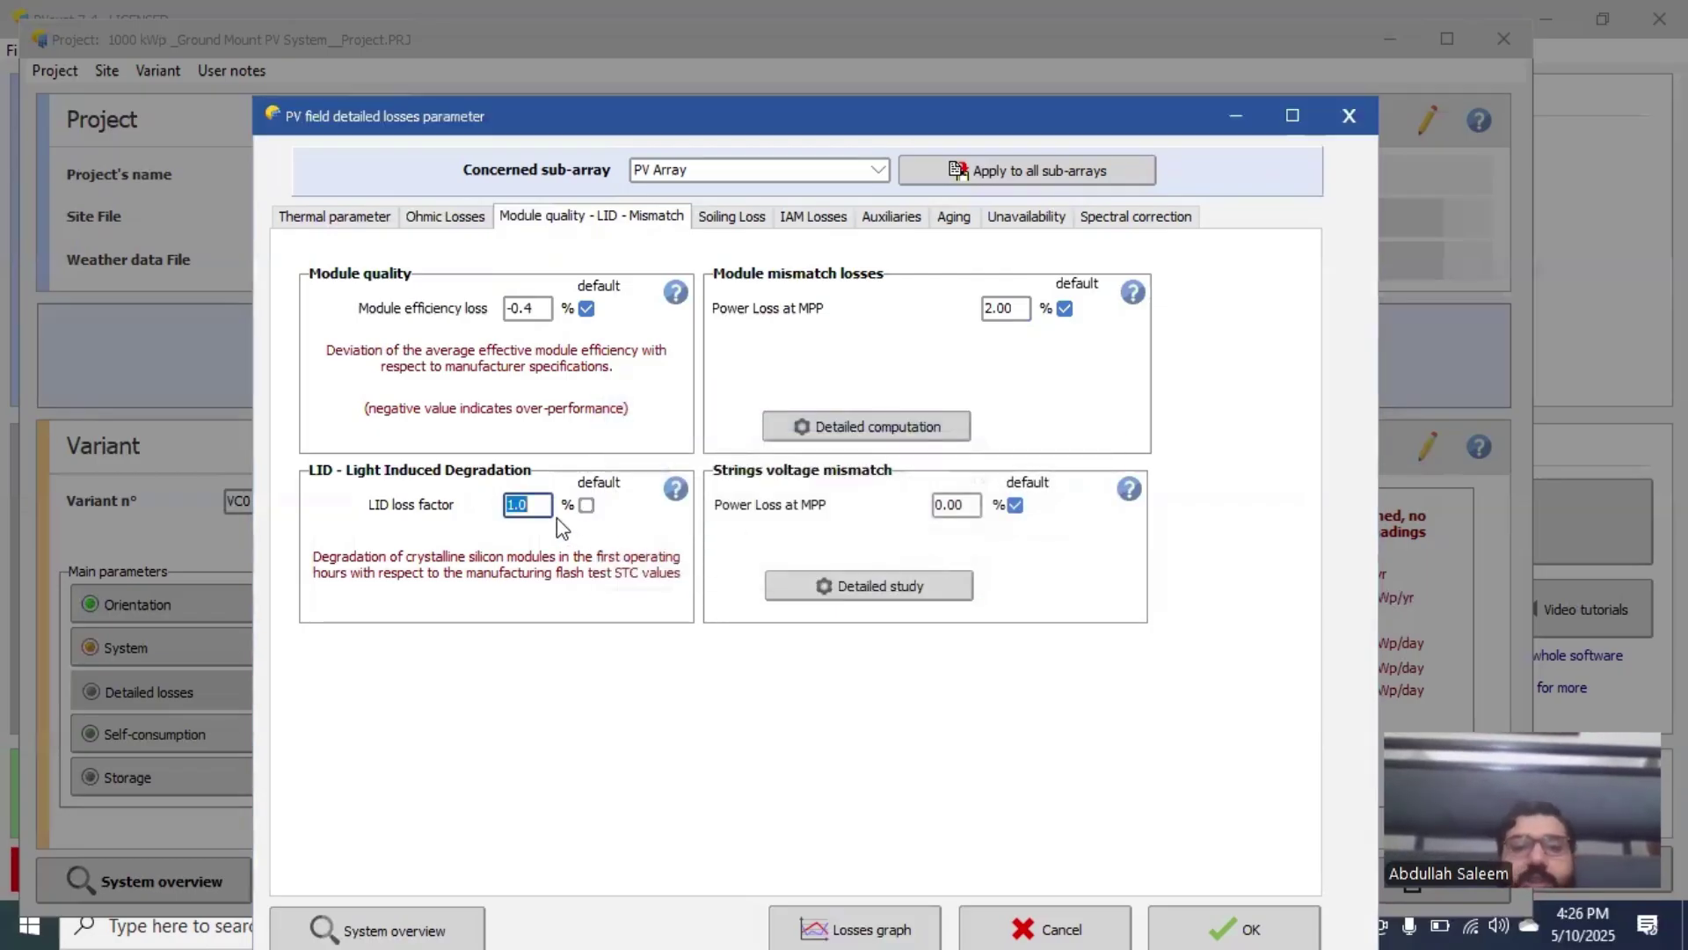
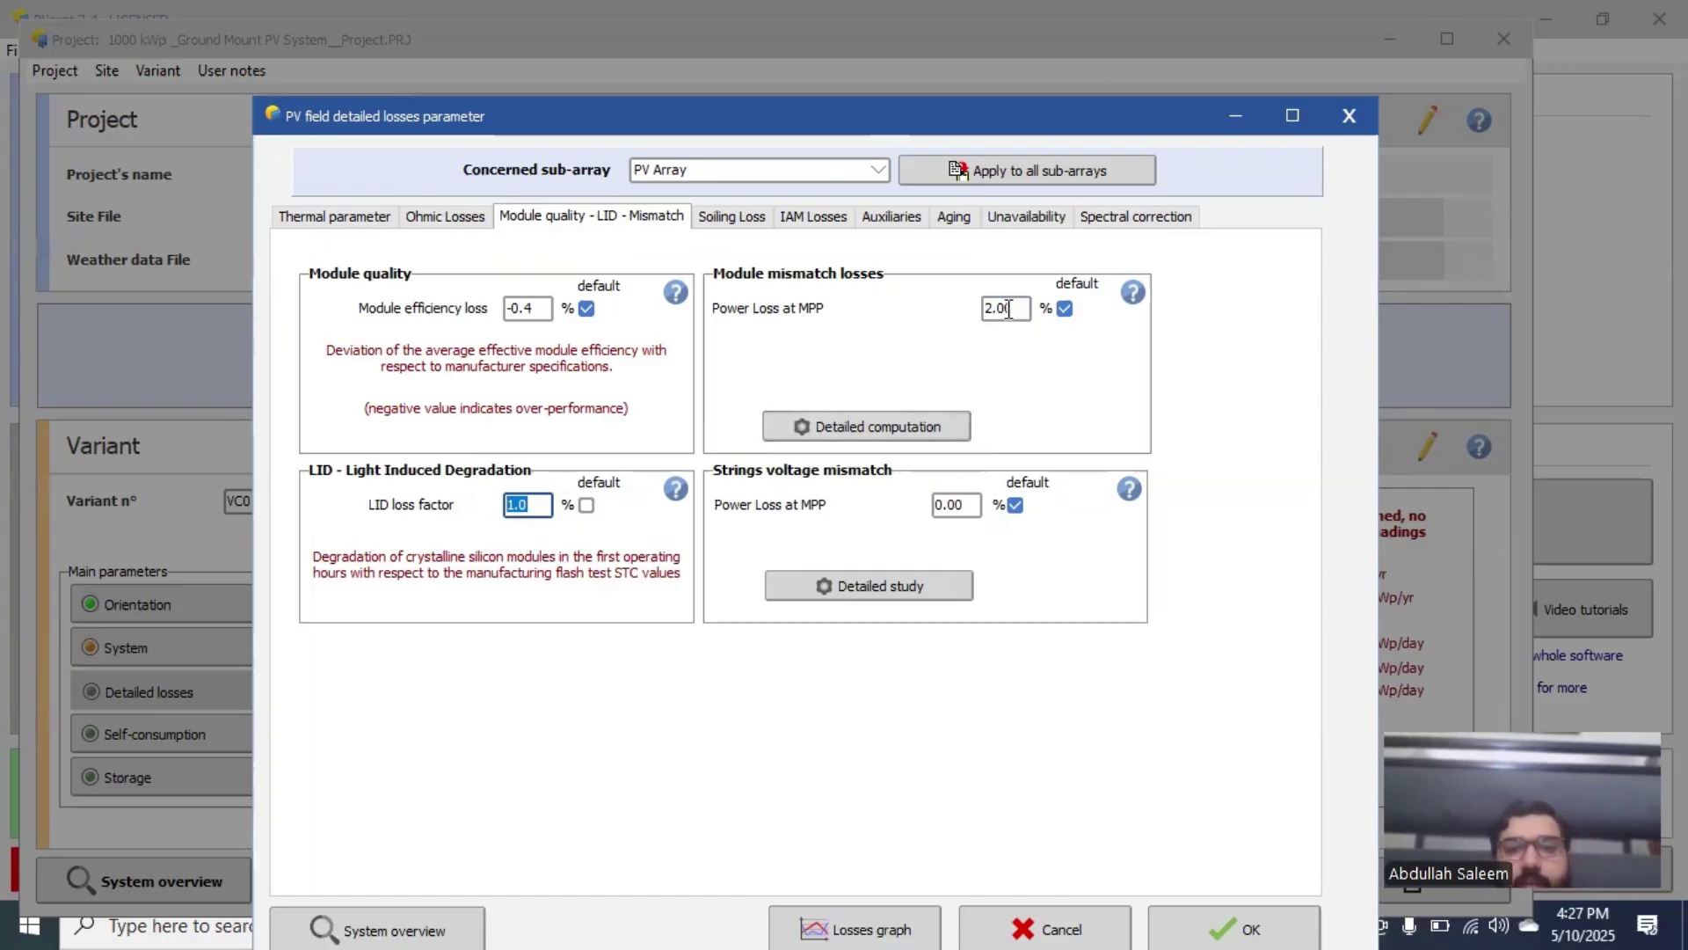
# Step: Set the strings voltage mismatch power loss at MPP to 0.1 % and extend it to all sub-arrays
pyautogui.moveTo(1013, 310); pyautogui.dragTo(965, 317)
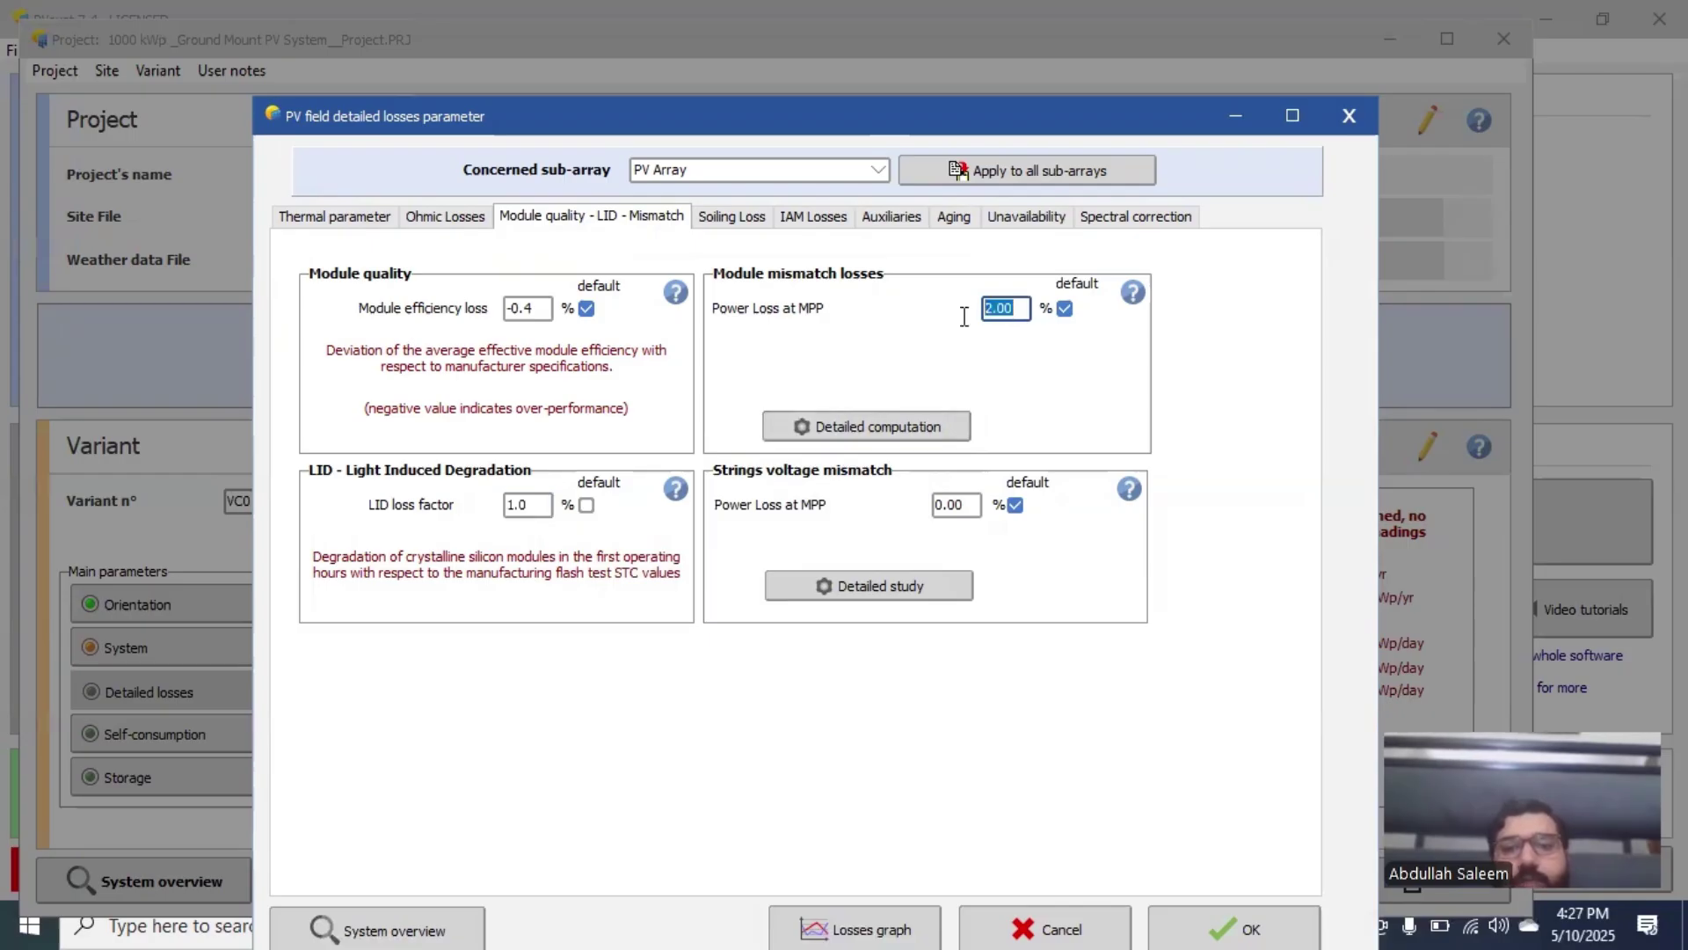
pyautogui.moveTo(975, 507); pyautogui.dragTo(906, 521)
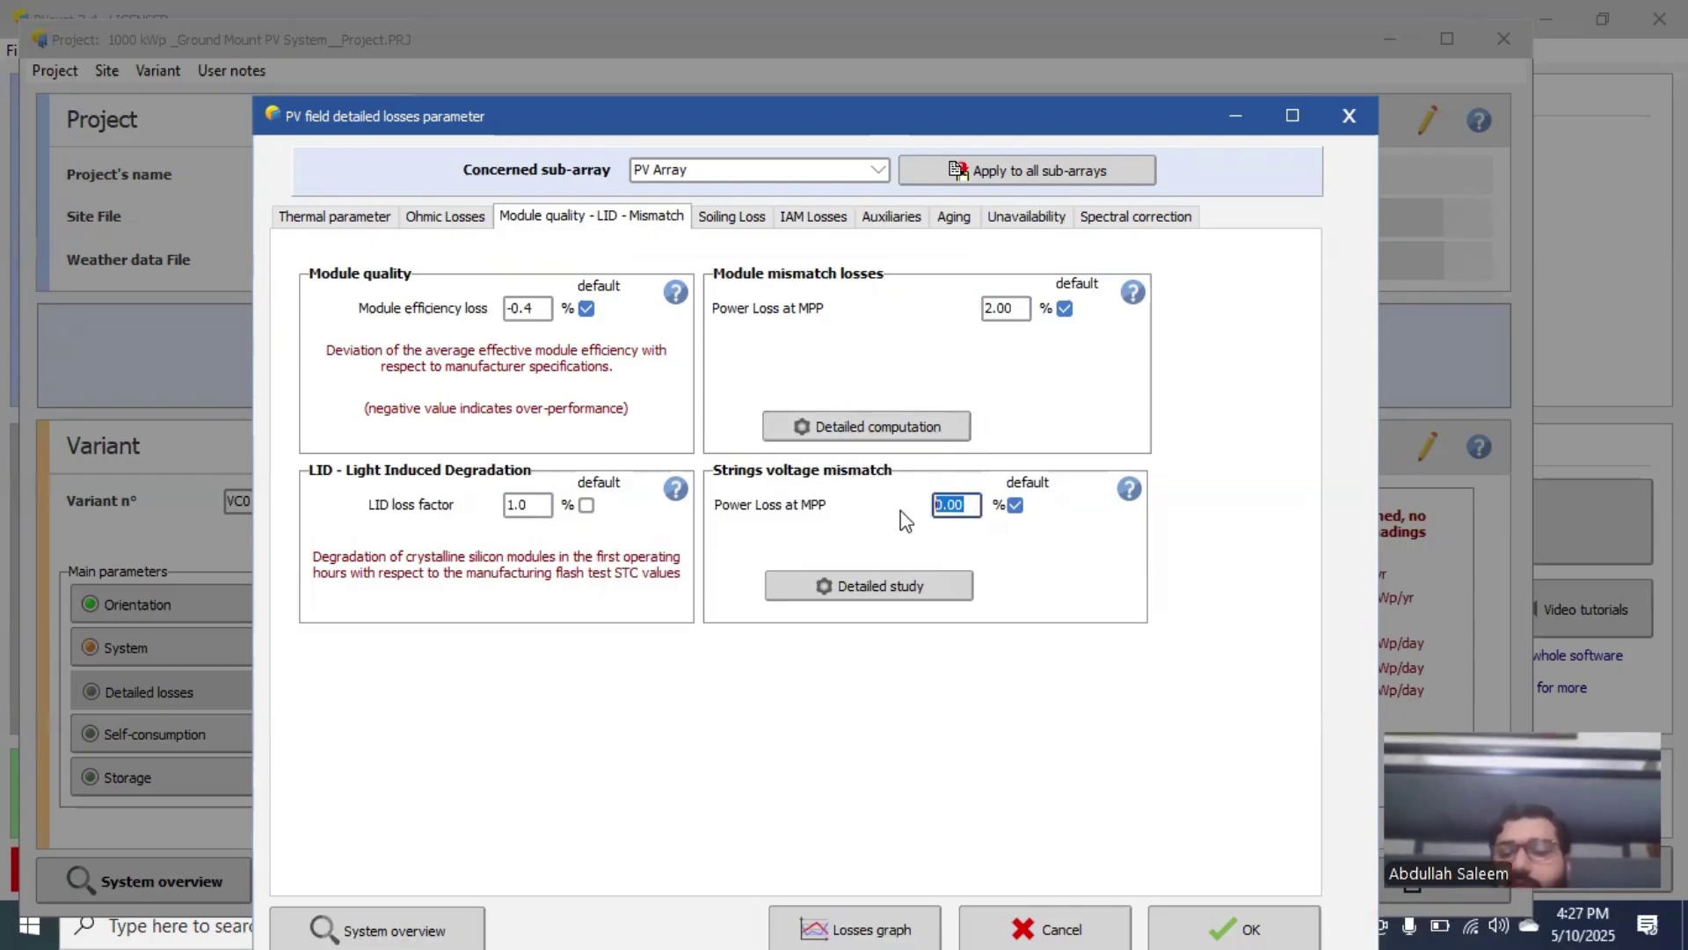
pyautogui.write('0.1')
pyautogui.press('Tab')
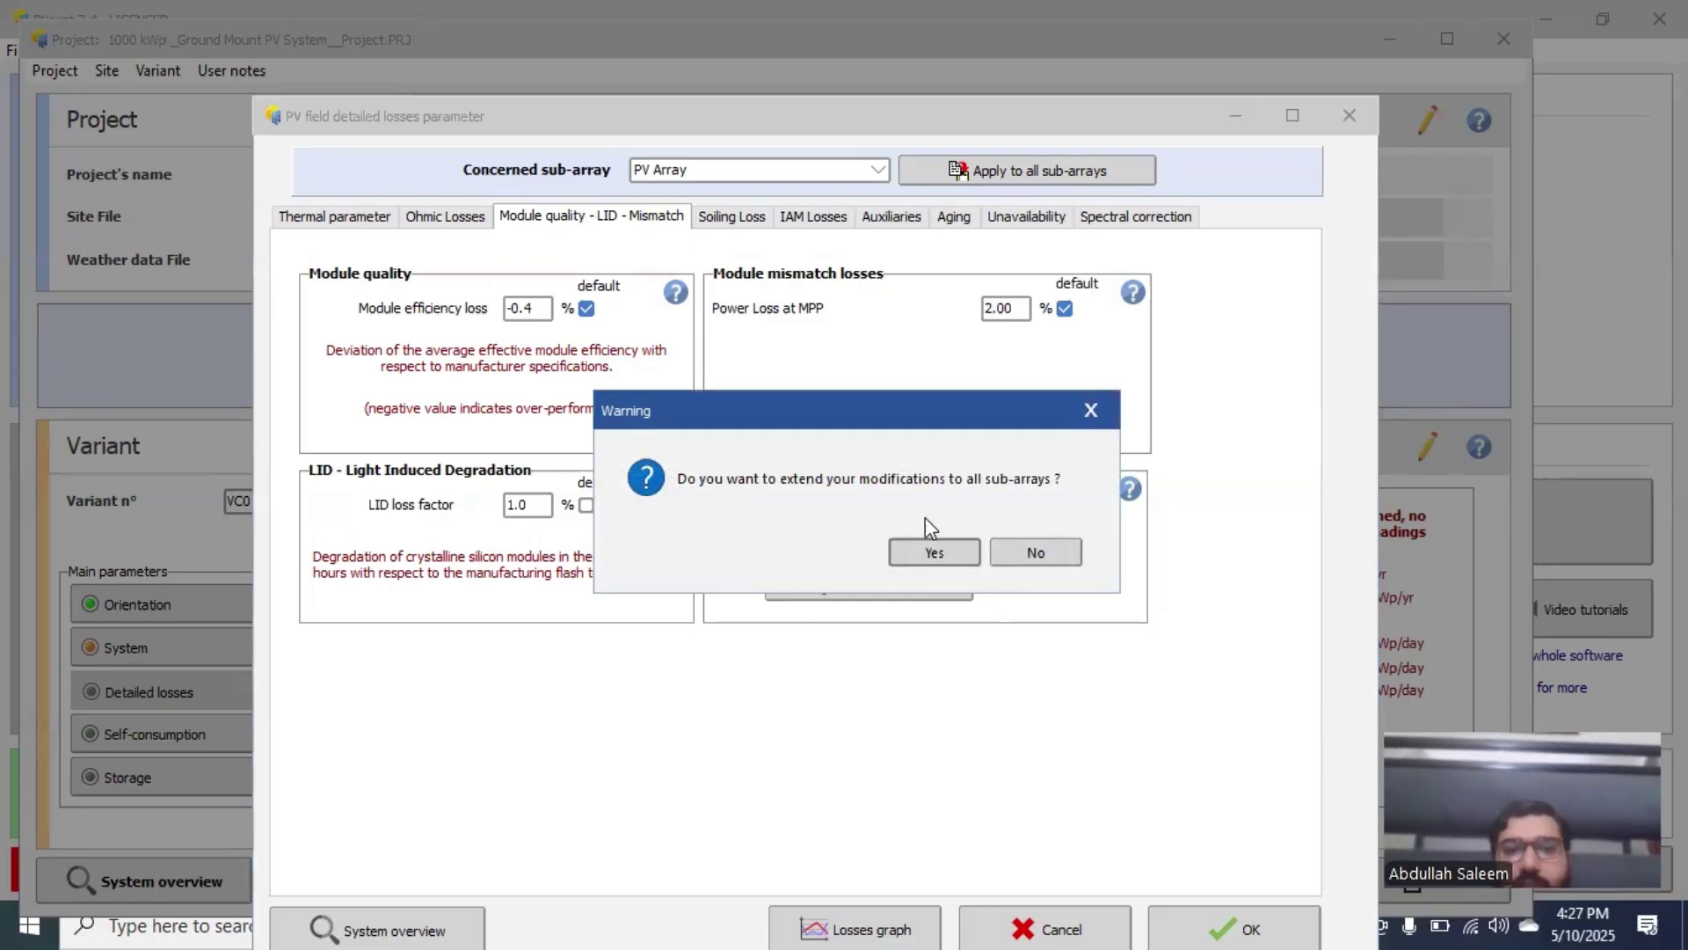
pyautogui.click(948, 550)
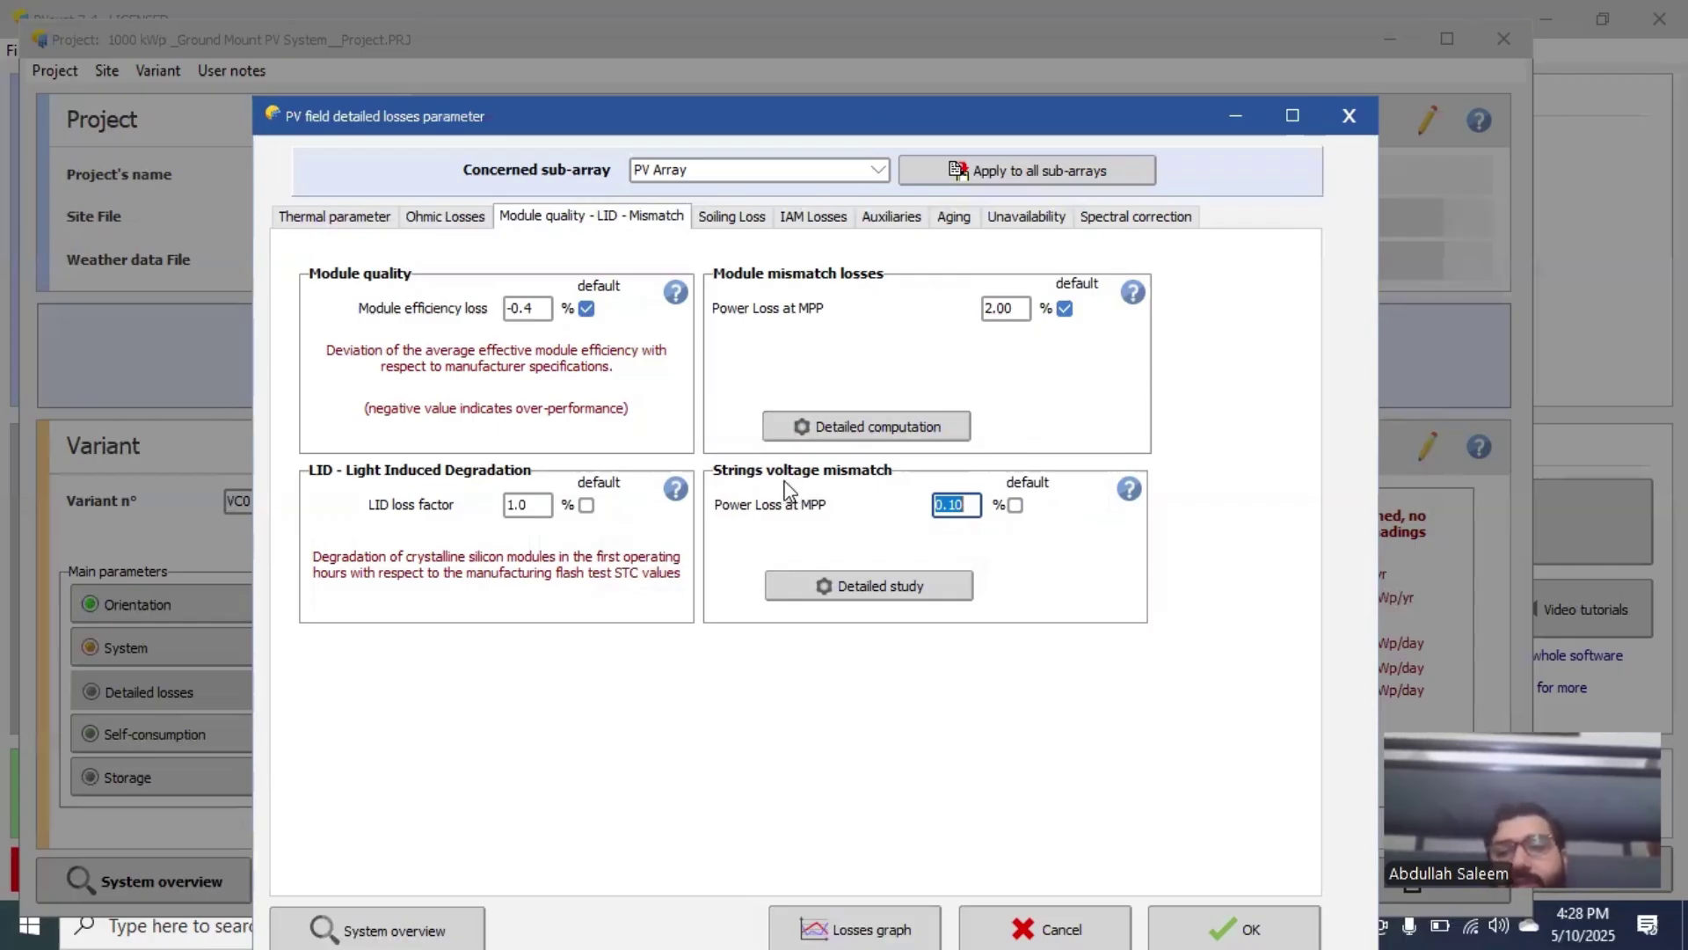
# Step: View the detailed study of the strings voltage mismatch, close it, and apply the module quality, LID and mismatch losses to all sub-arrays
pyautogui.click(896, 578)
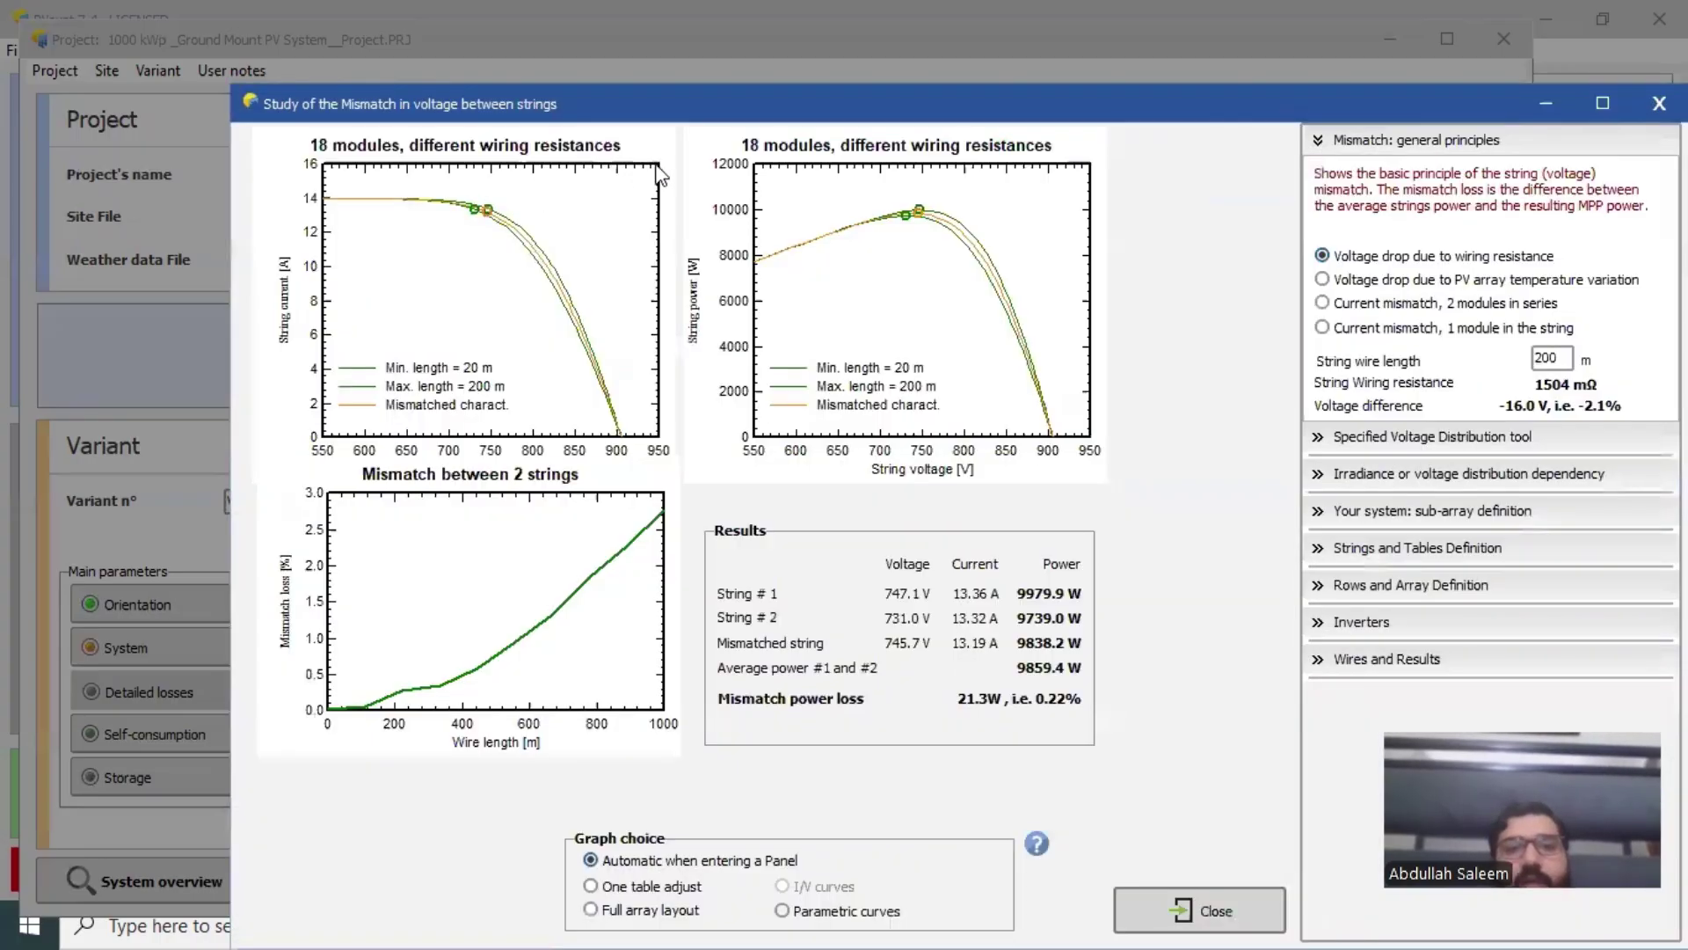
pyautogui.click(1659, 103)
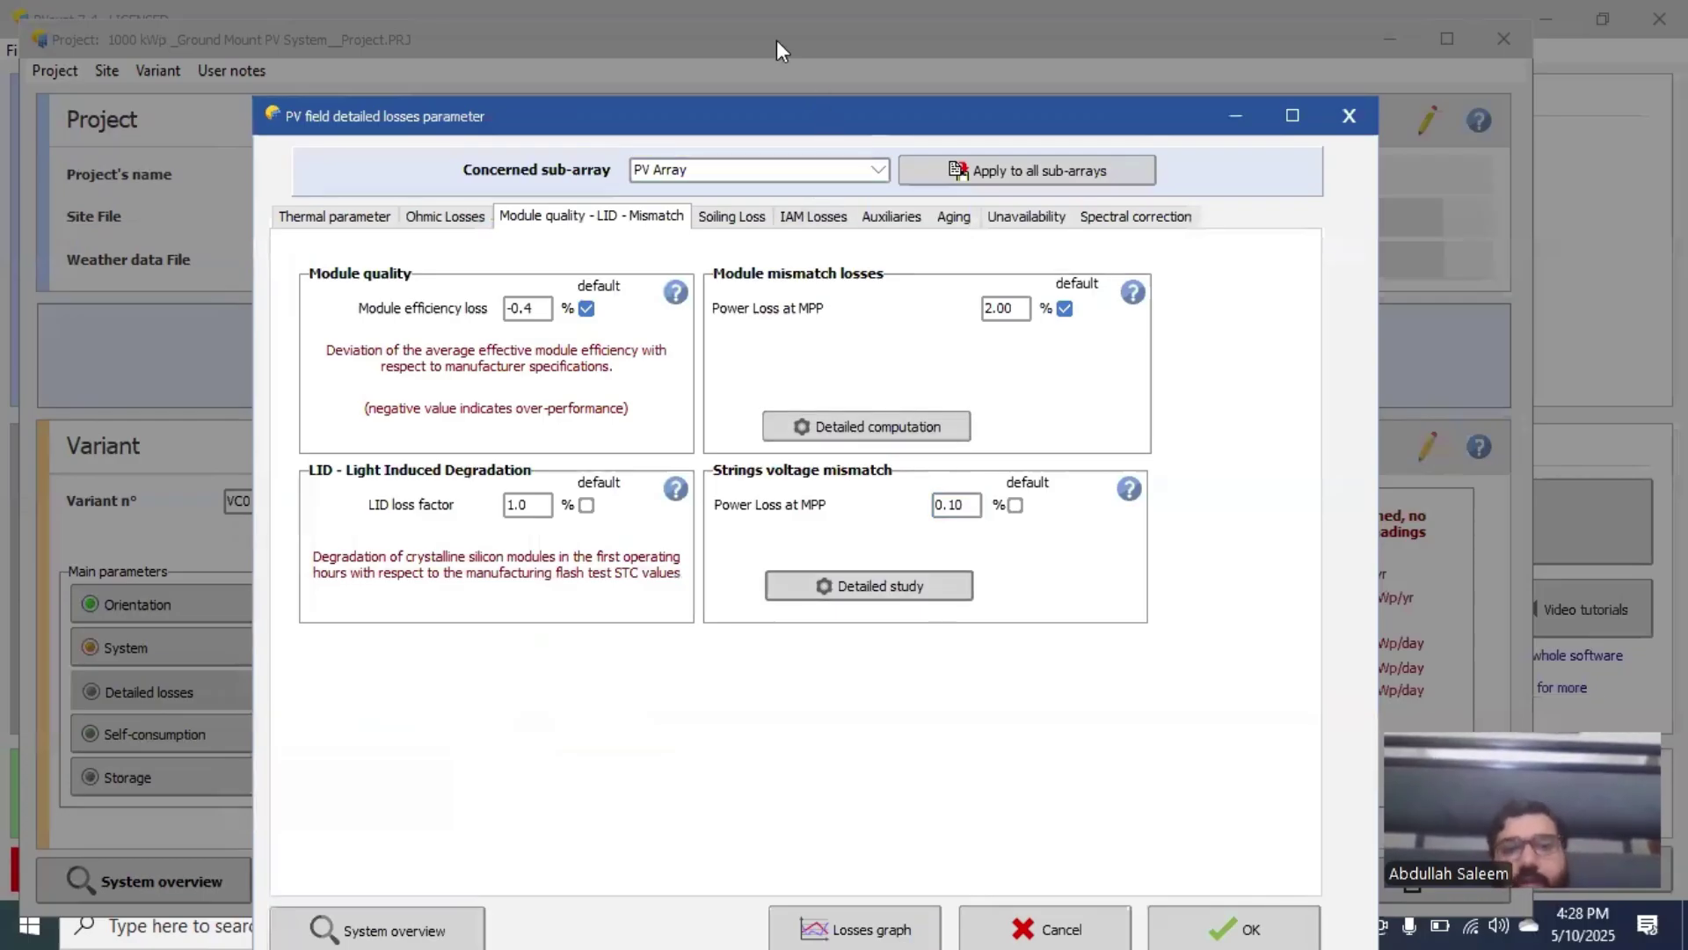
pyautogui.moveTo(823, 120); pyautogui.dragTo(778, 40)
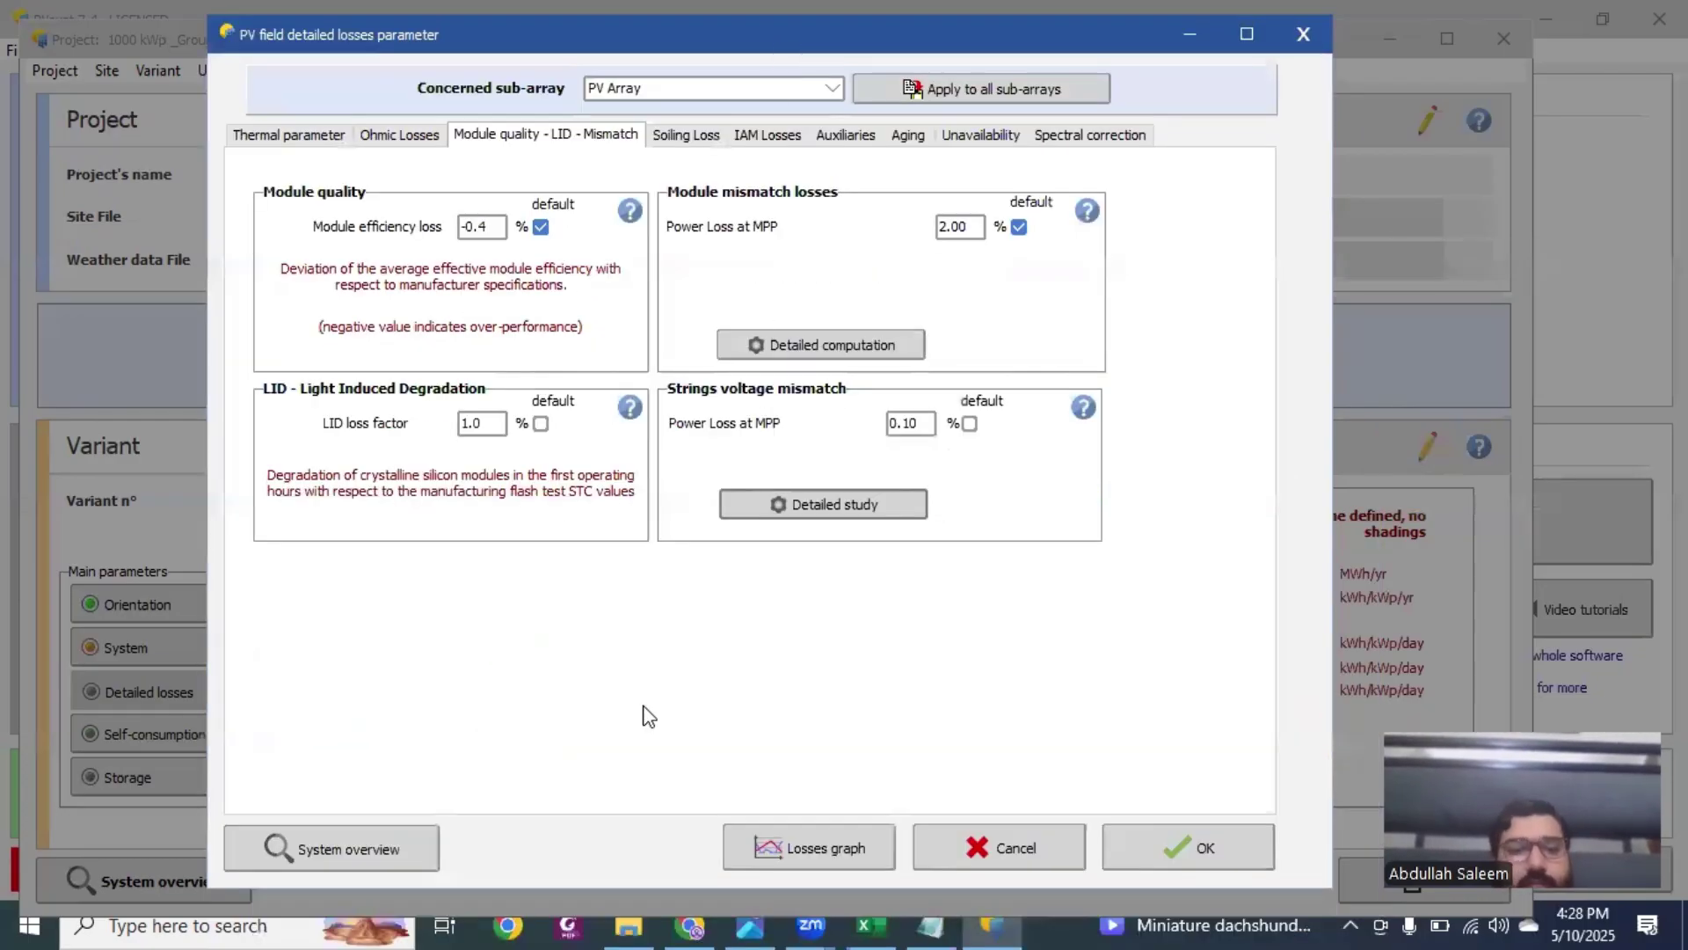
pyautogui.click(1017, 95)
pyautogui.click(936, 547)
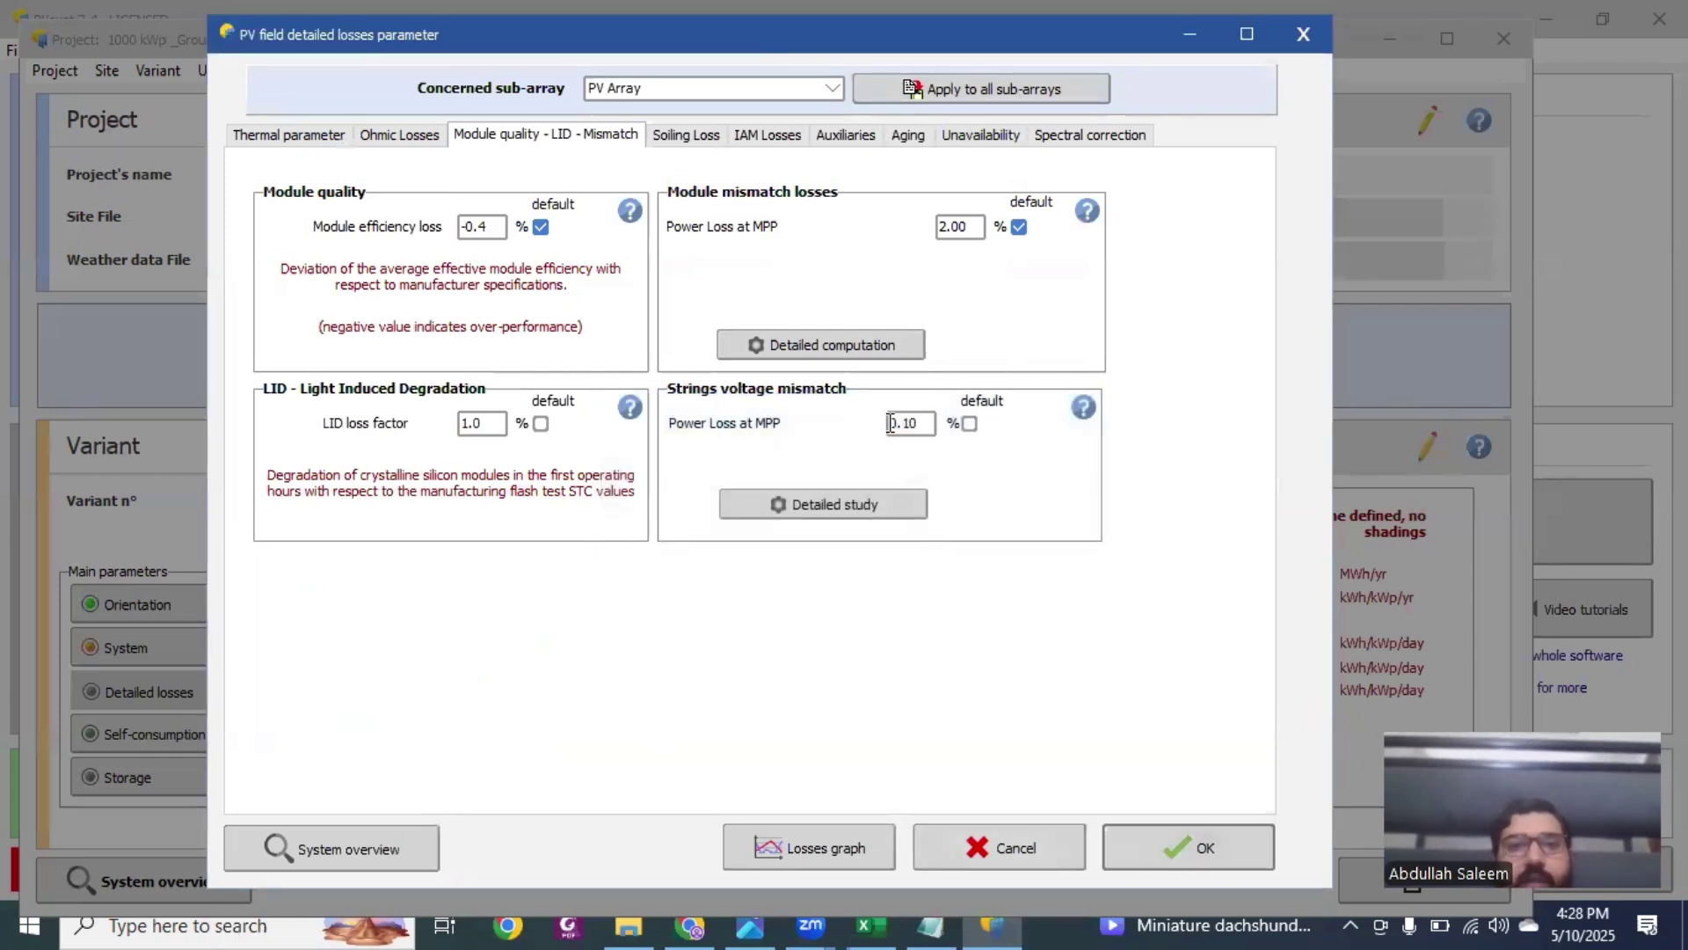
# Step: Set the yearly soiling loss factor to 3 % and extend the PV module's own IAM definition to all sub-arrays
pyautogui.click(687, 136)
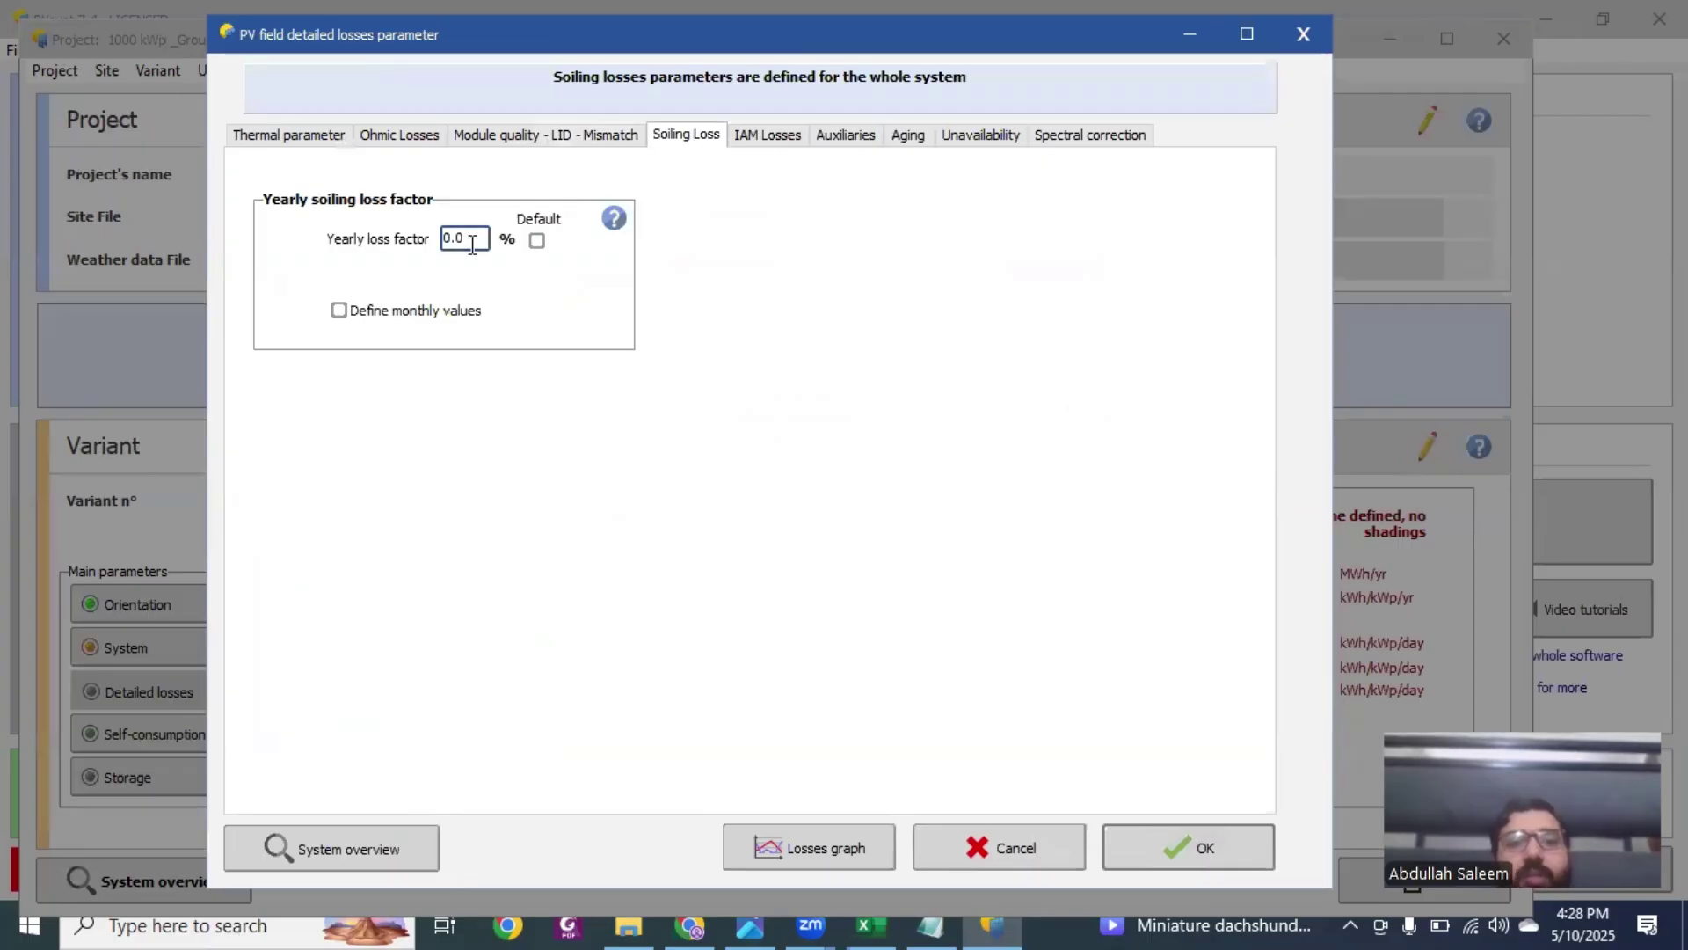
pyautogui.doubleClick(472, 246)
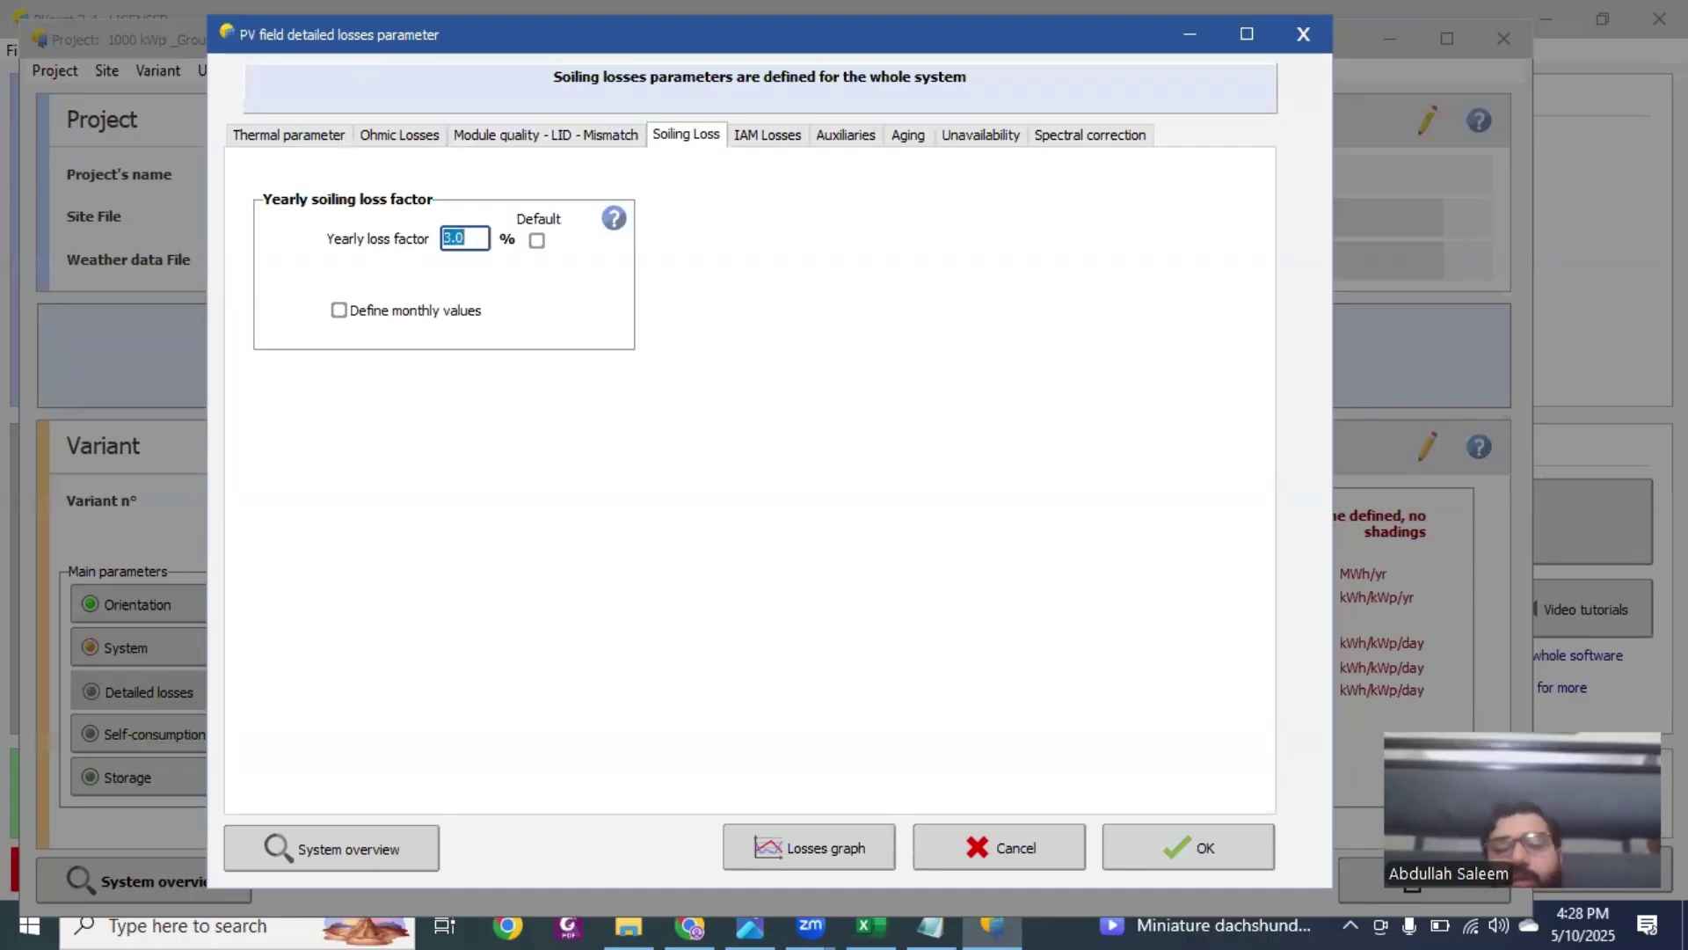
pyautogui.click(741, 135)
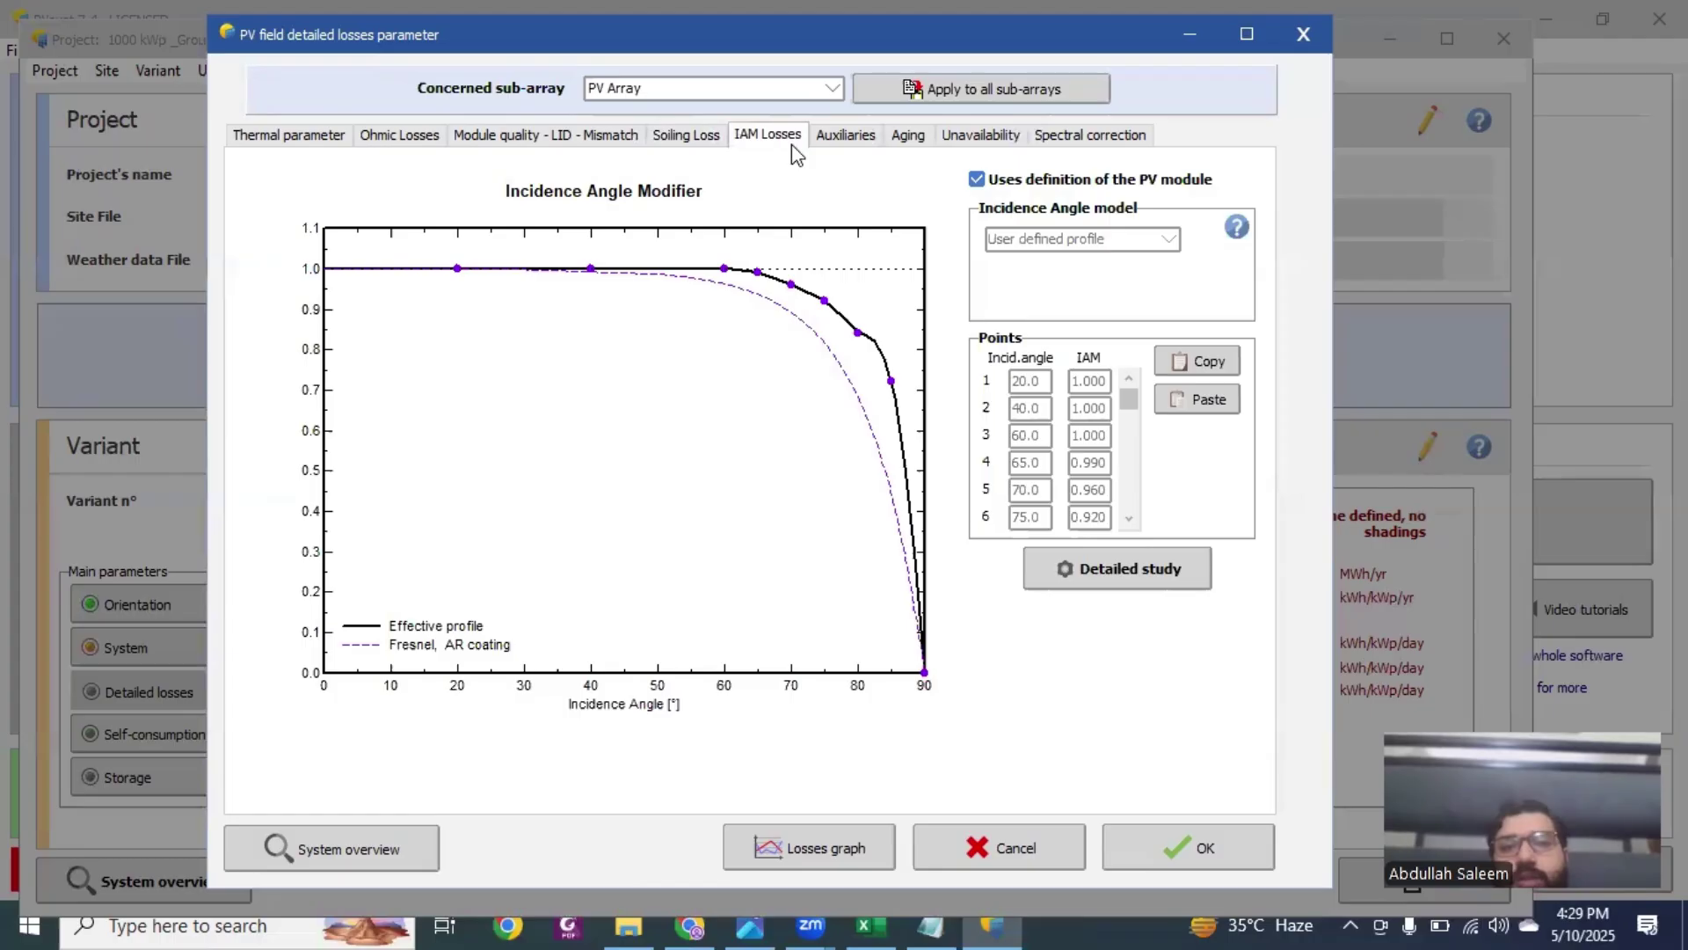
pyautogui.click(844, 137)
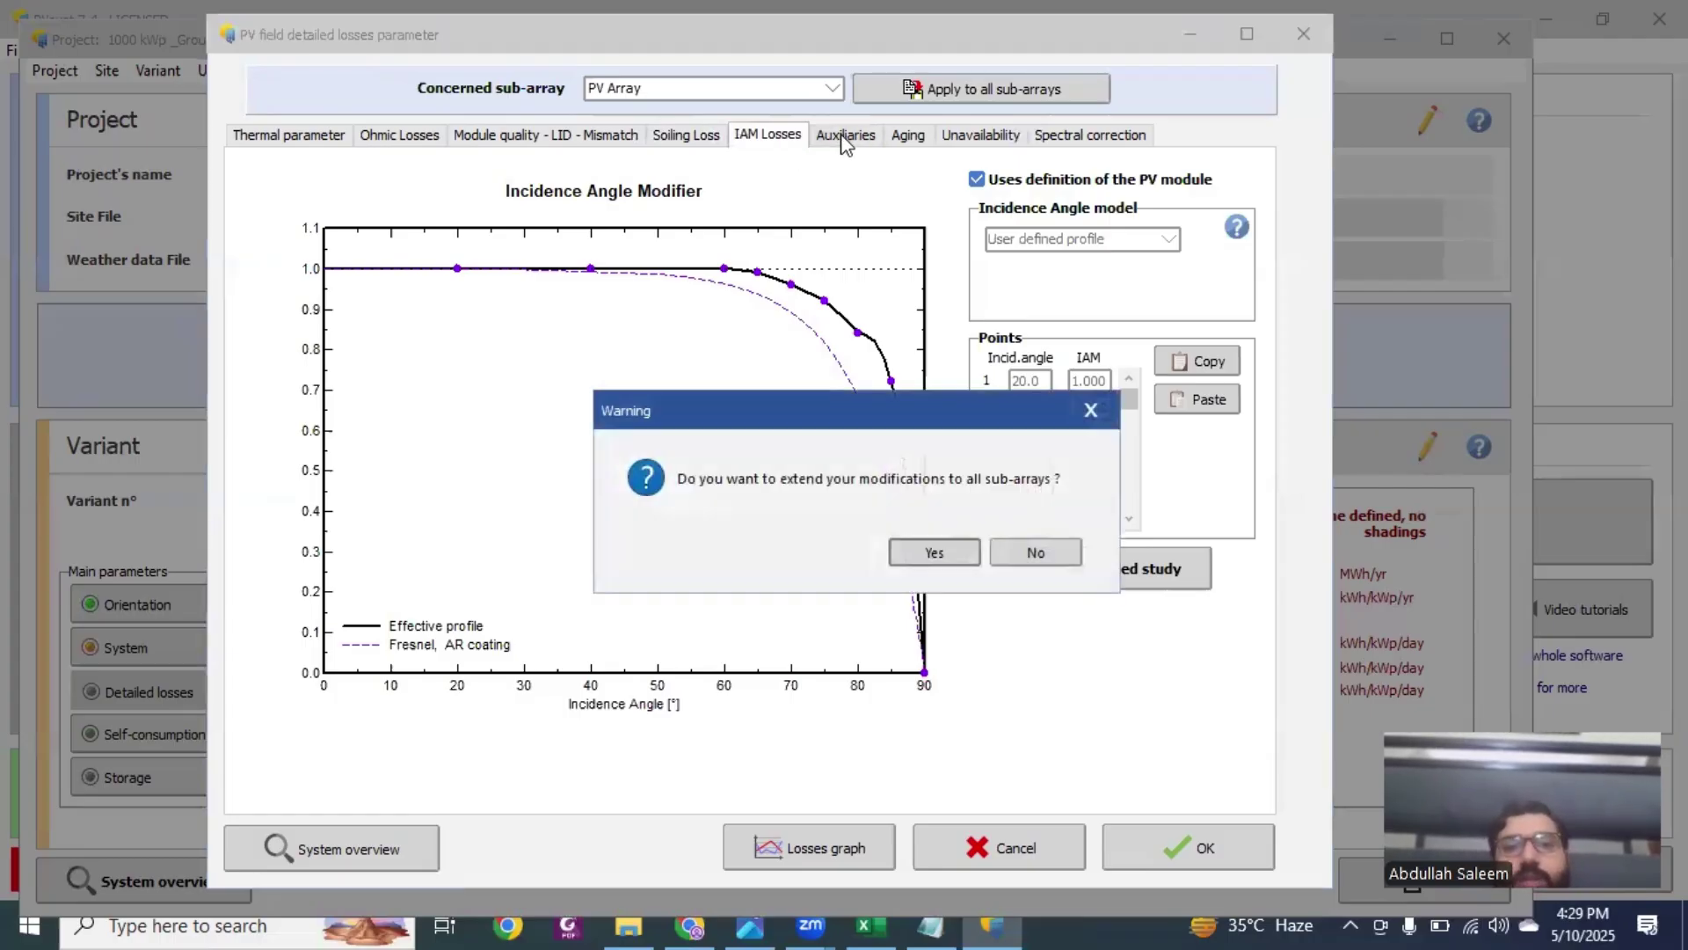
pyautogui.click(936, 544)
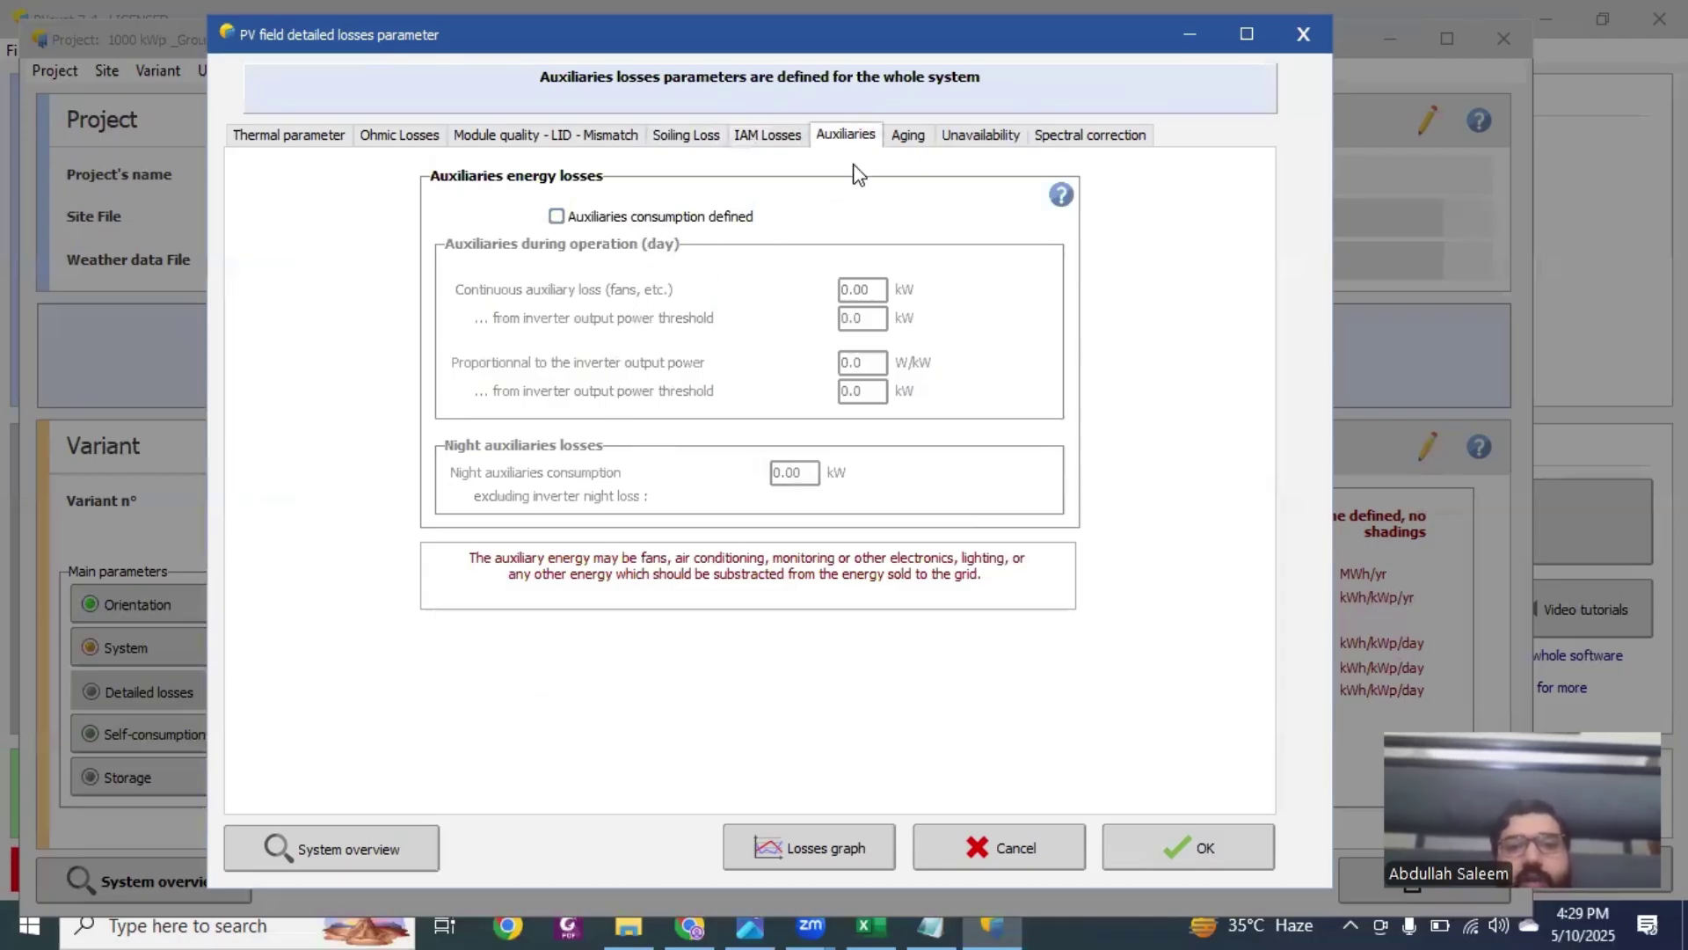
# Step: Set the system unavailability duration to 3 days per year
pyautogui.click(907, 136)
pyautogui.click(976, 135)
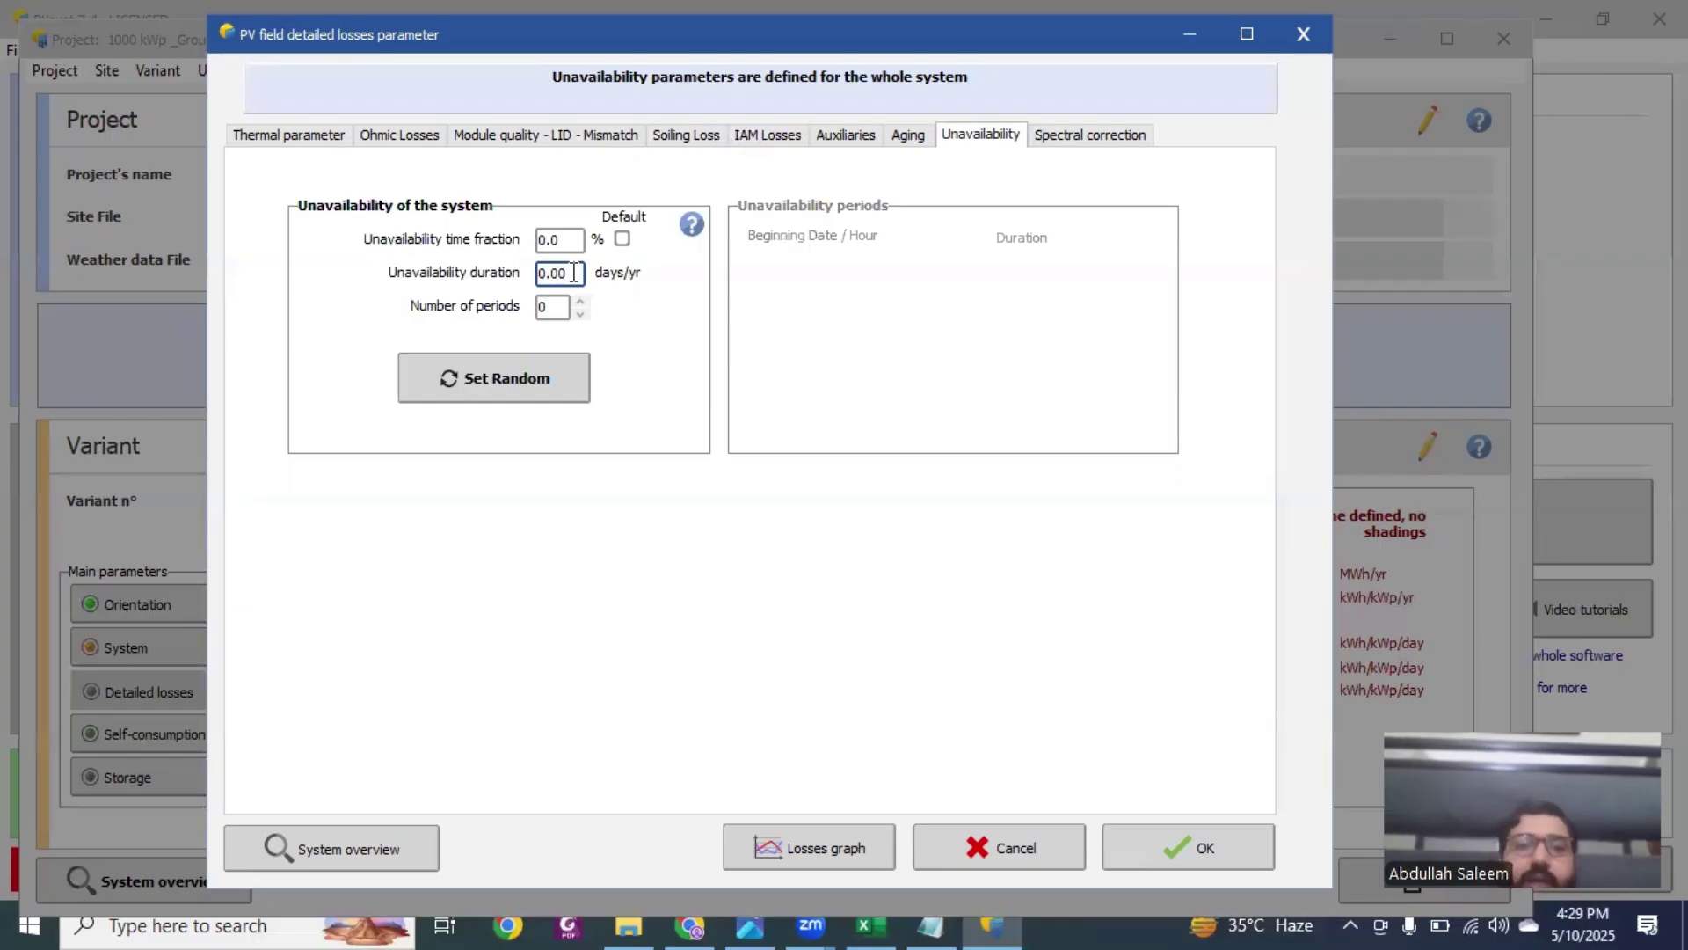
pyautogui.moveTo(574, 273); pyautogui.dragTo(519, 278)
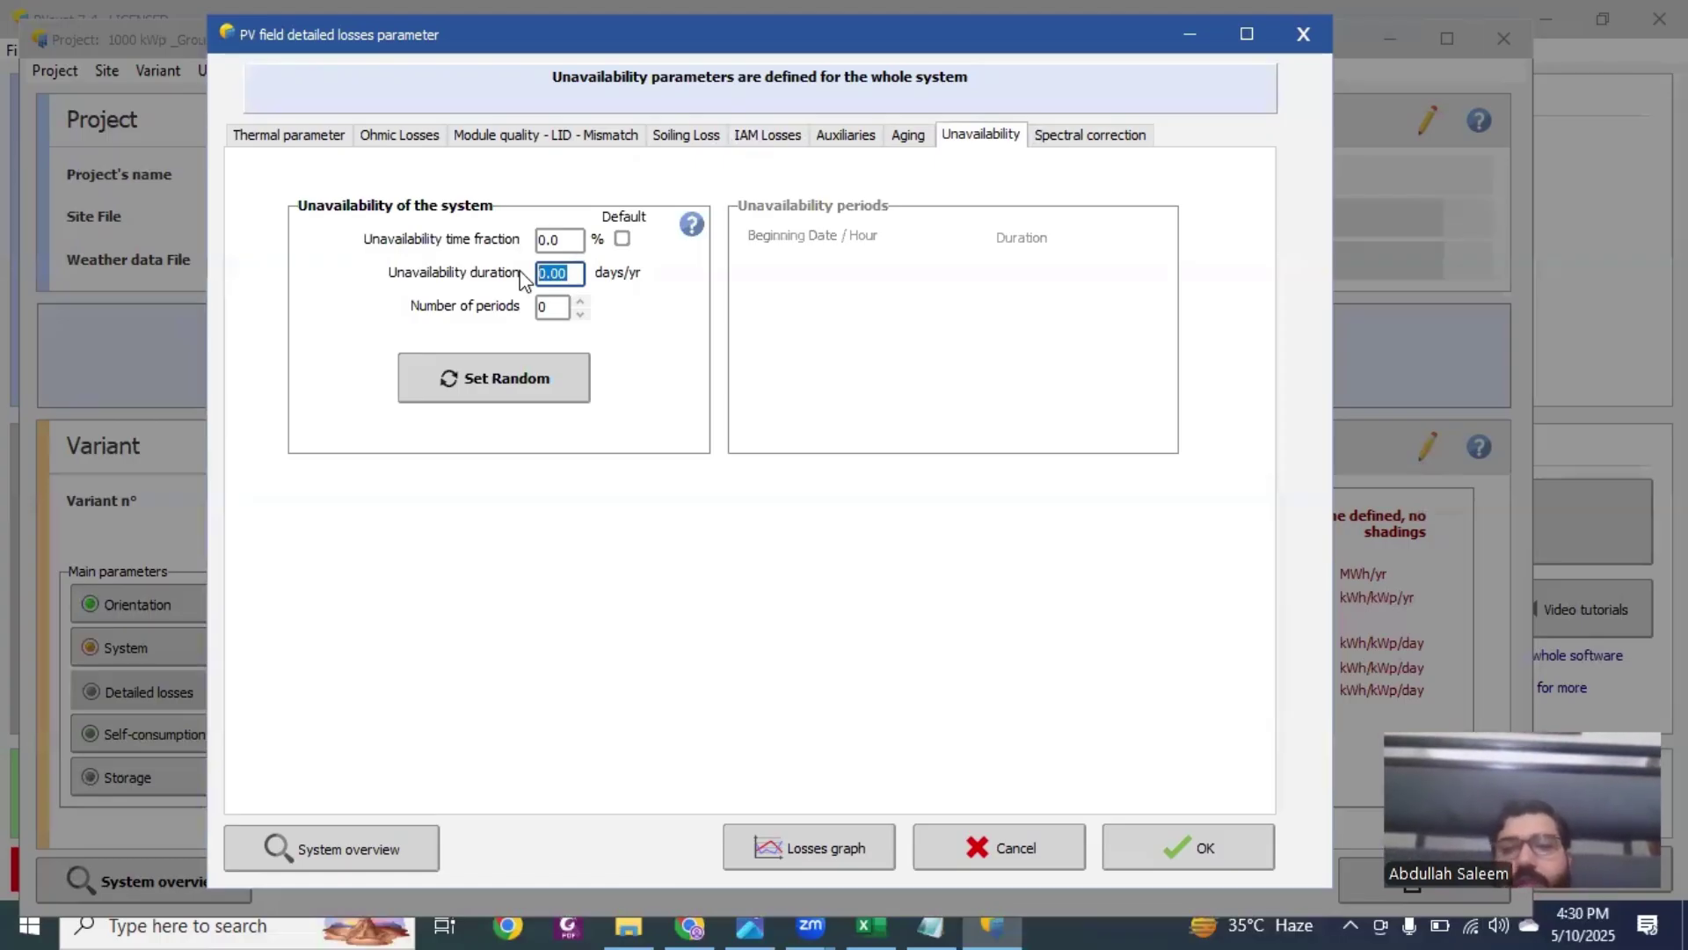
pyautogui.write('7')
pyautogui.press('Return')
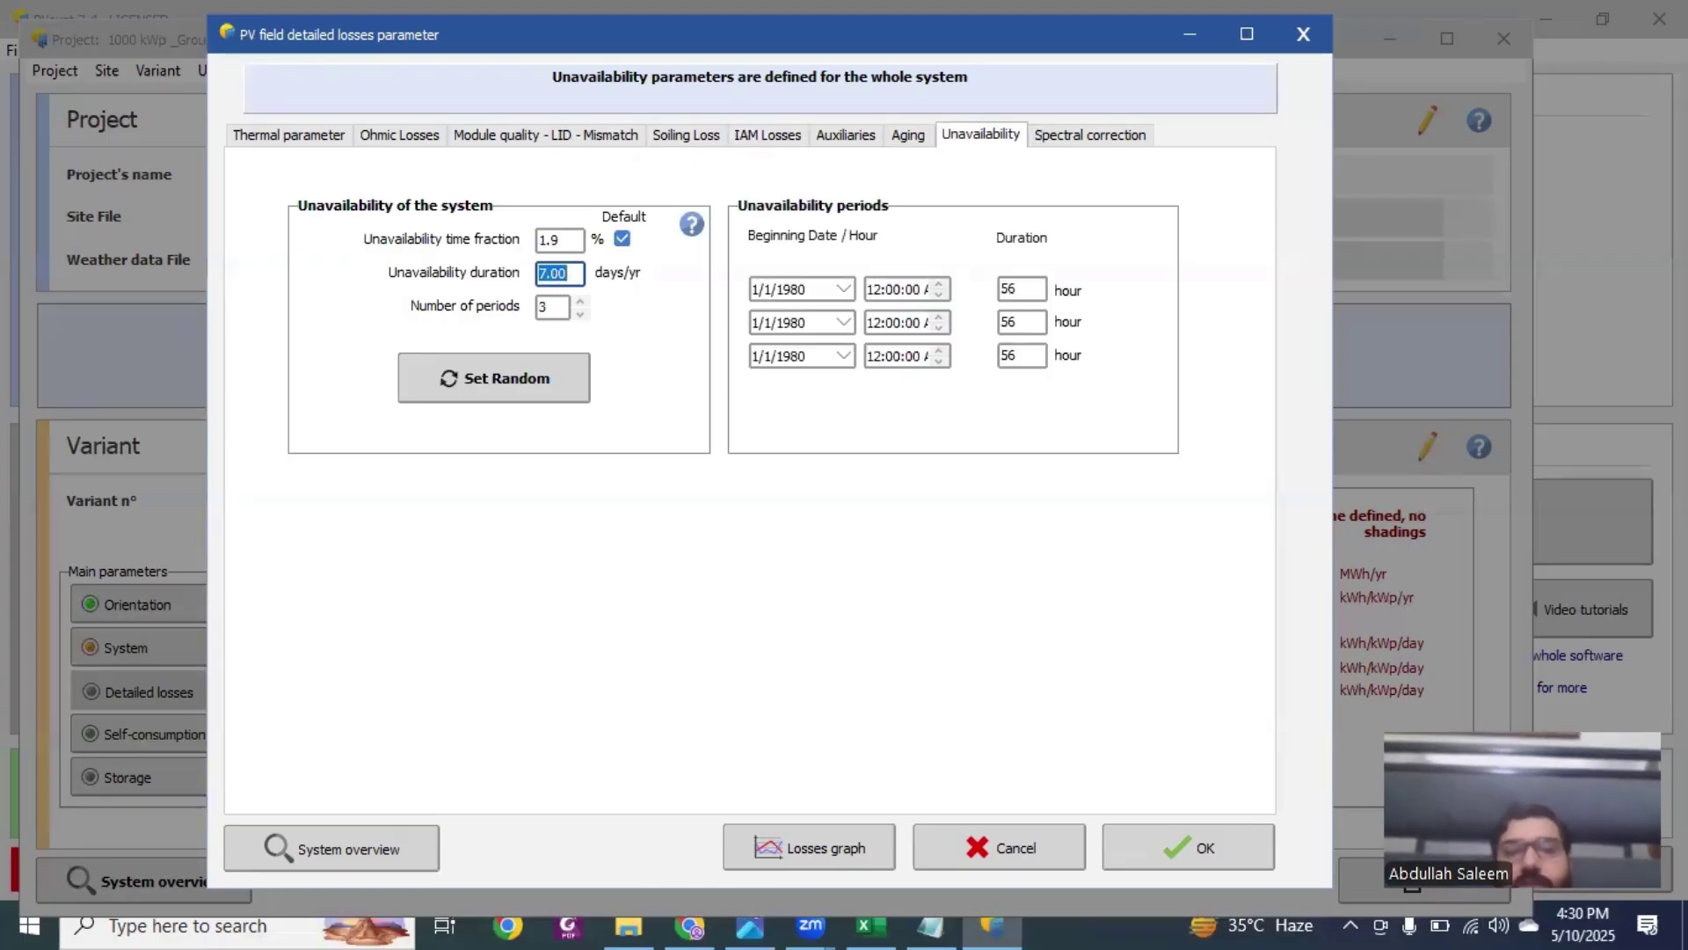
pyautogui.write('3')
pyautogui.press('Return')
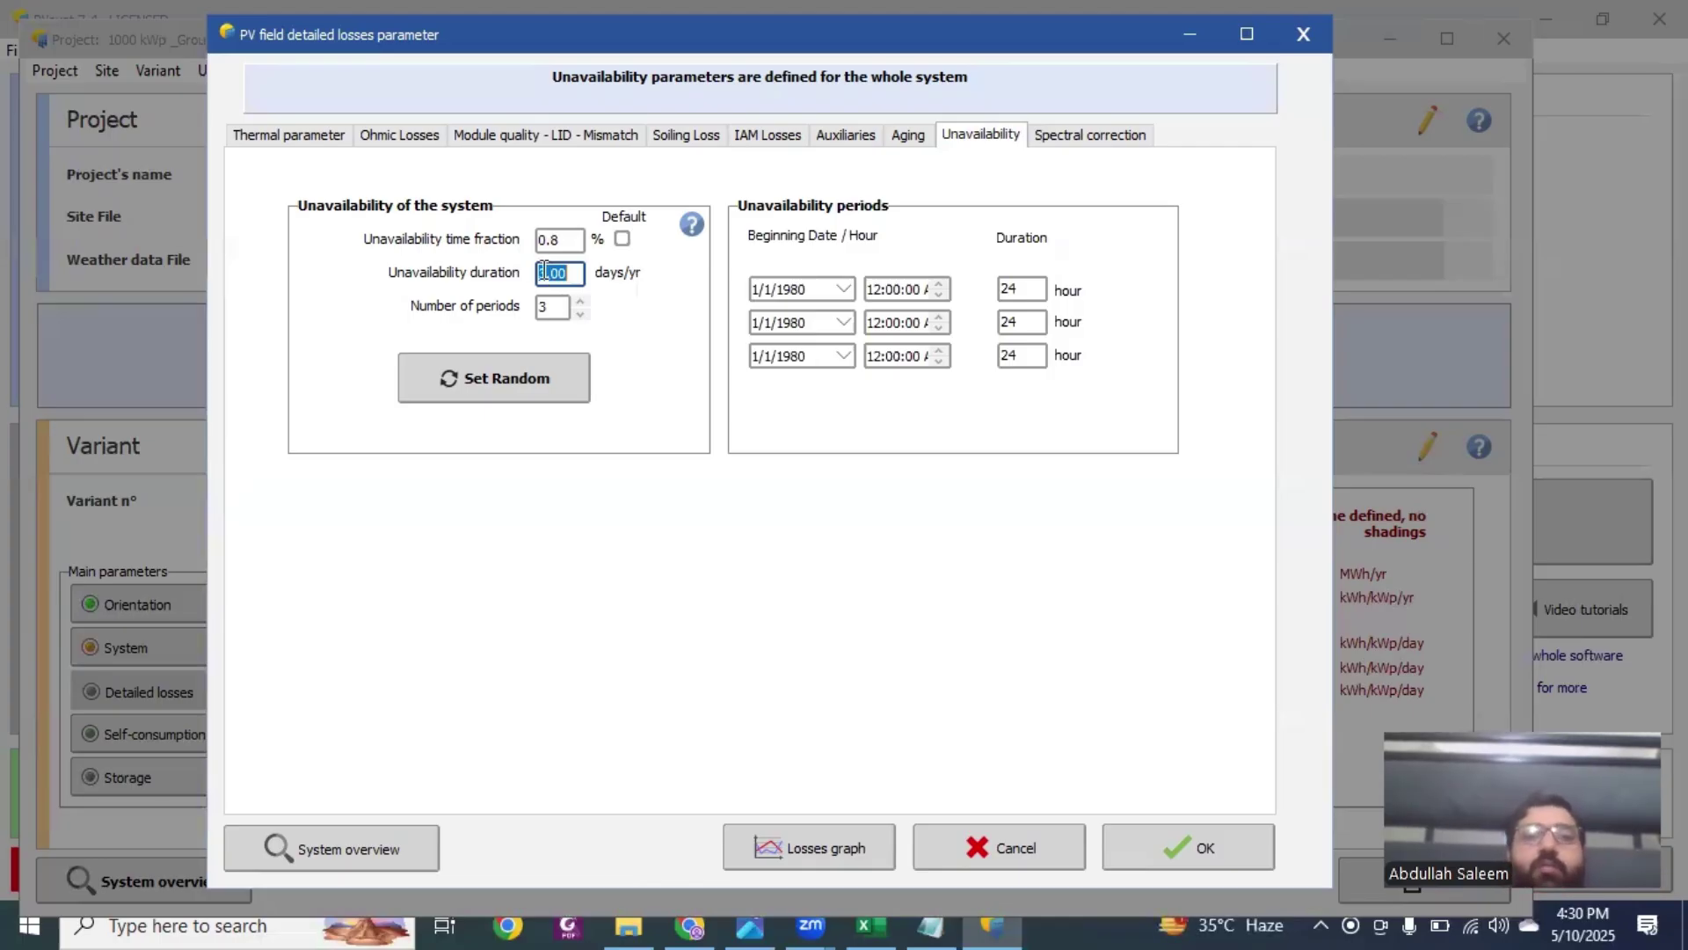
# Step: Set random dates for the three unavailability periods, check the spectral correction settings and accept the detailed losses
pyautogui.click(526, 378)
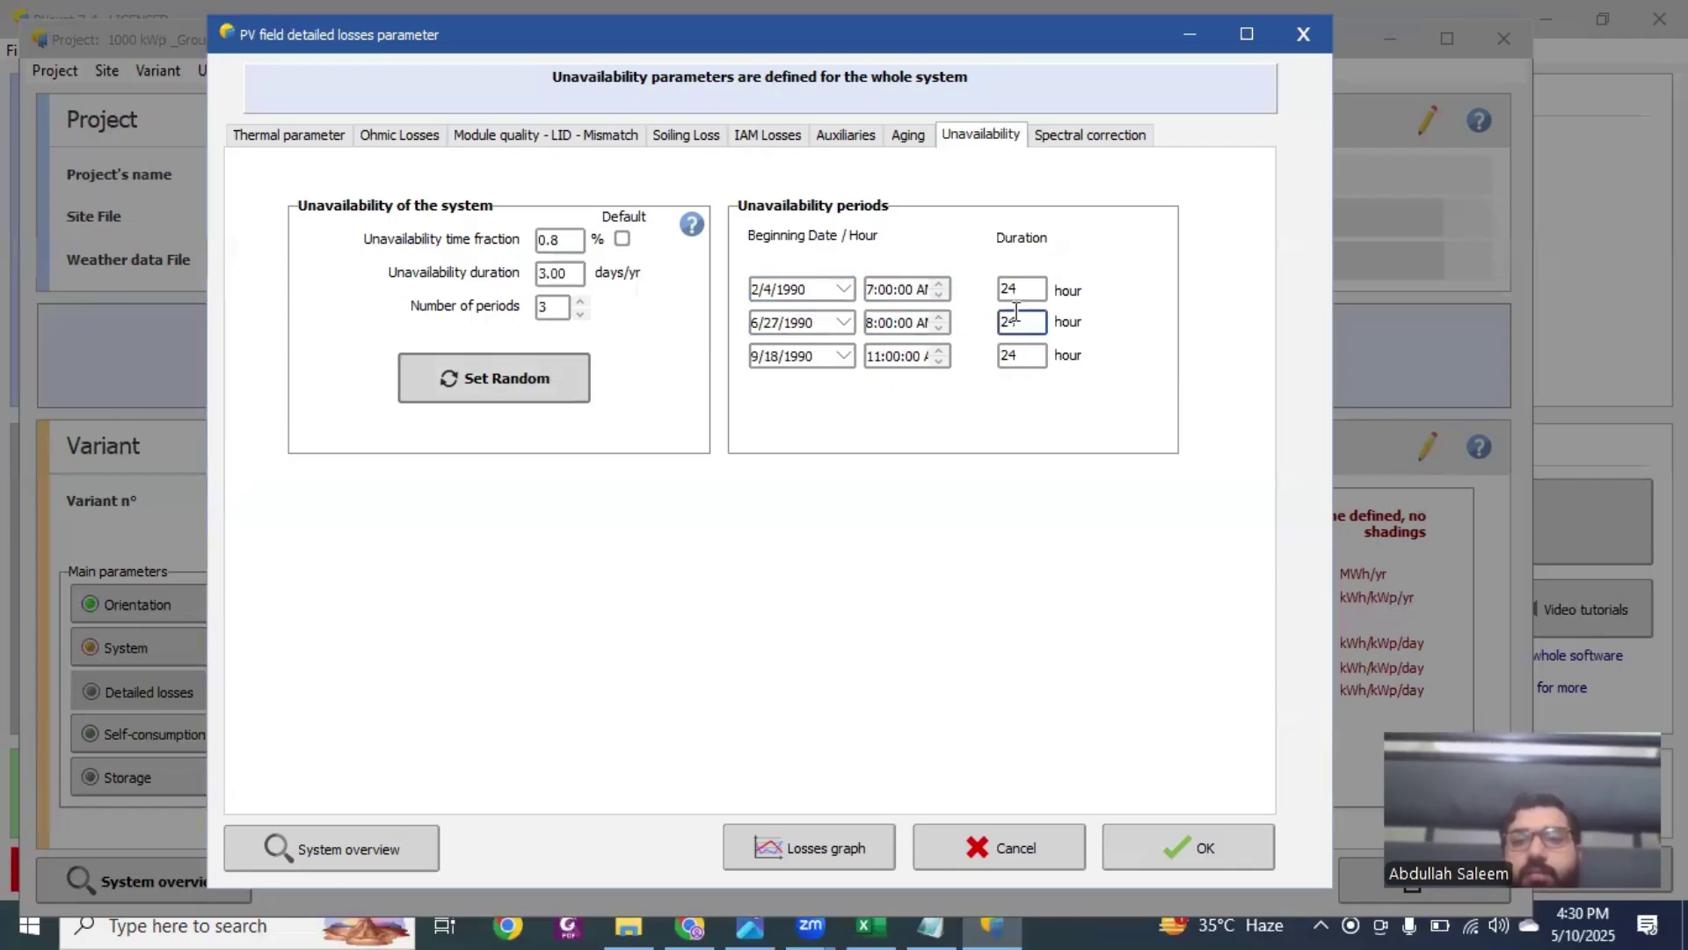
pyautogui.click(557, 303)
pyautogui.click(568, 281)
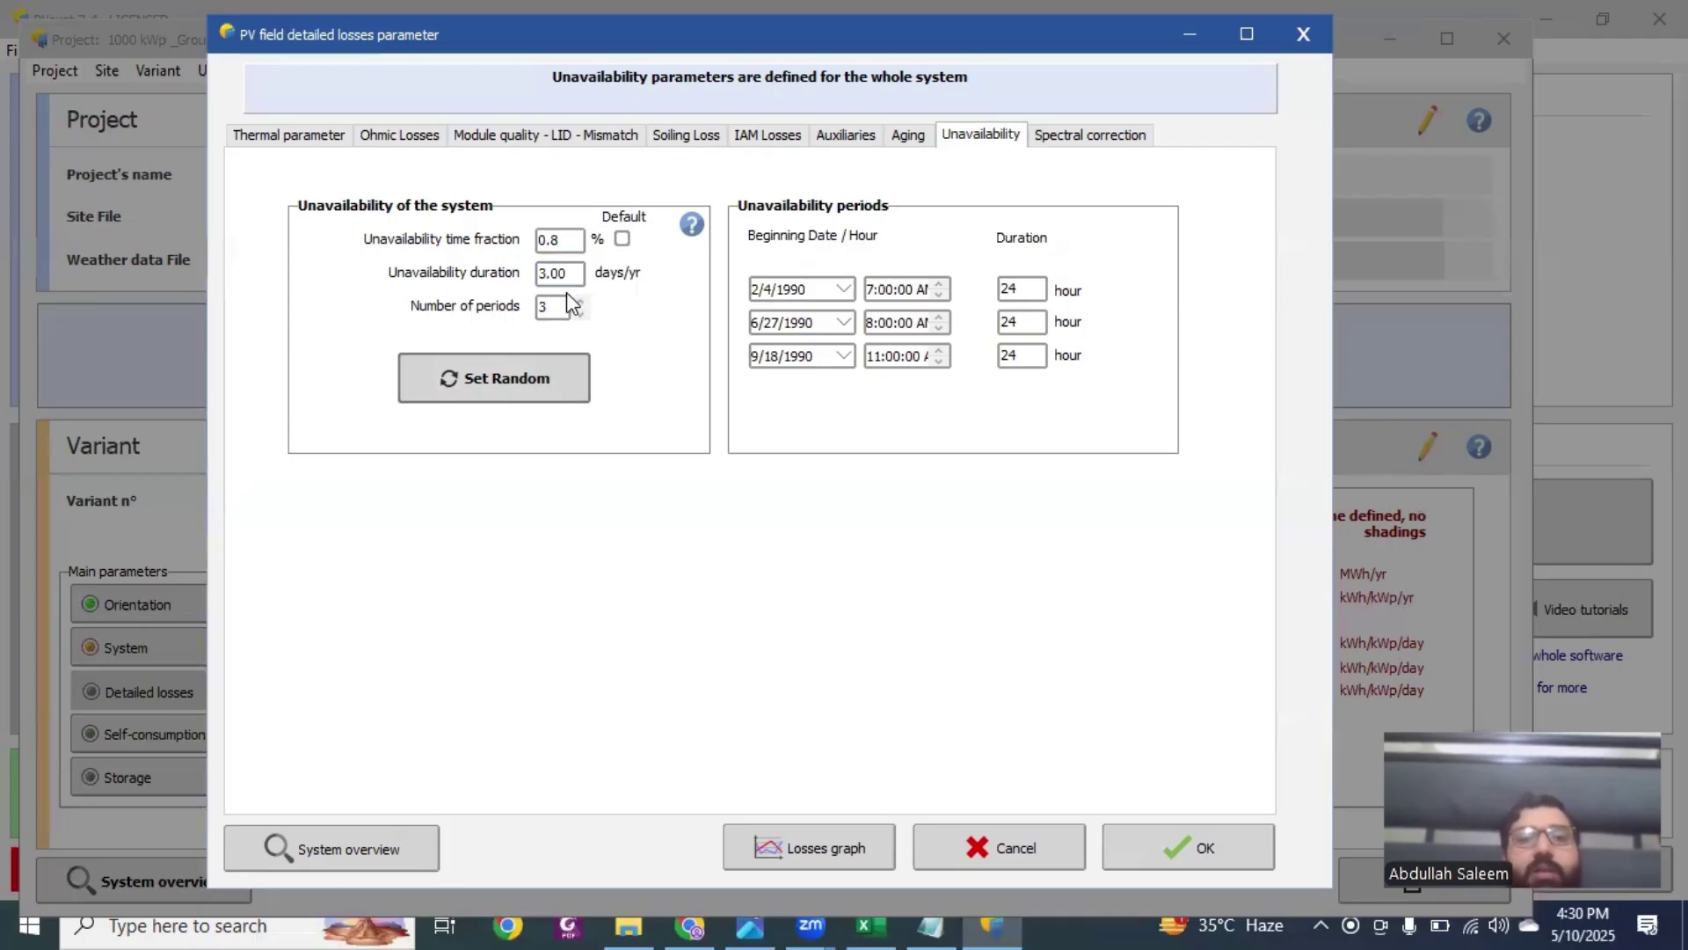
pyautogui.click(559, 305)
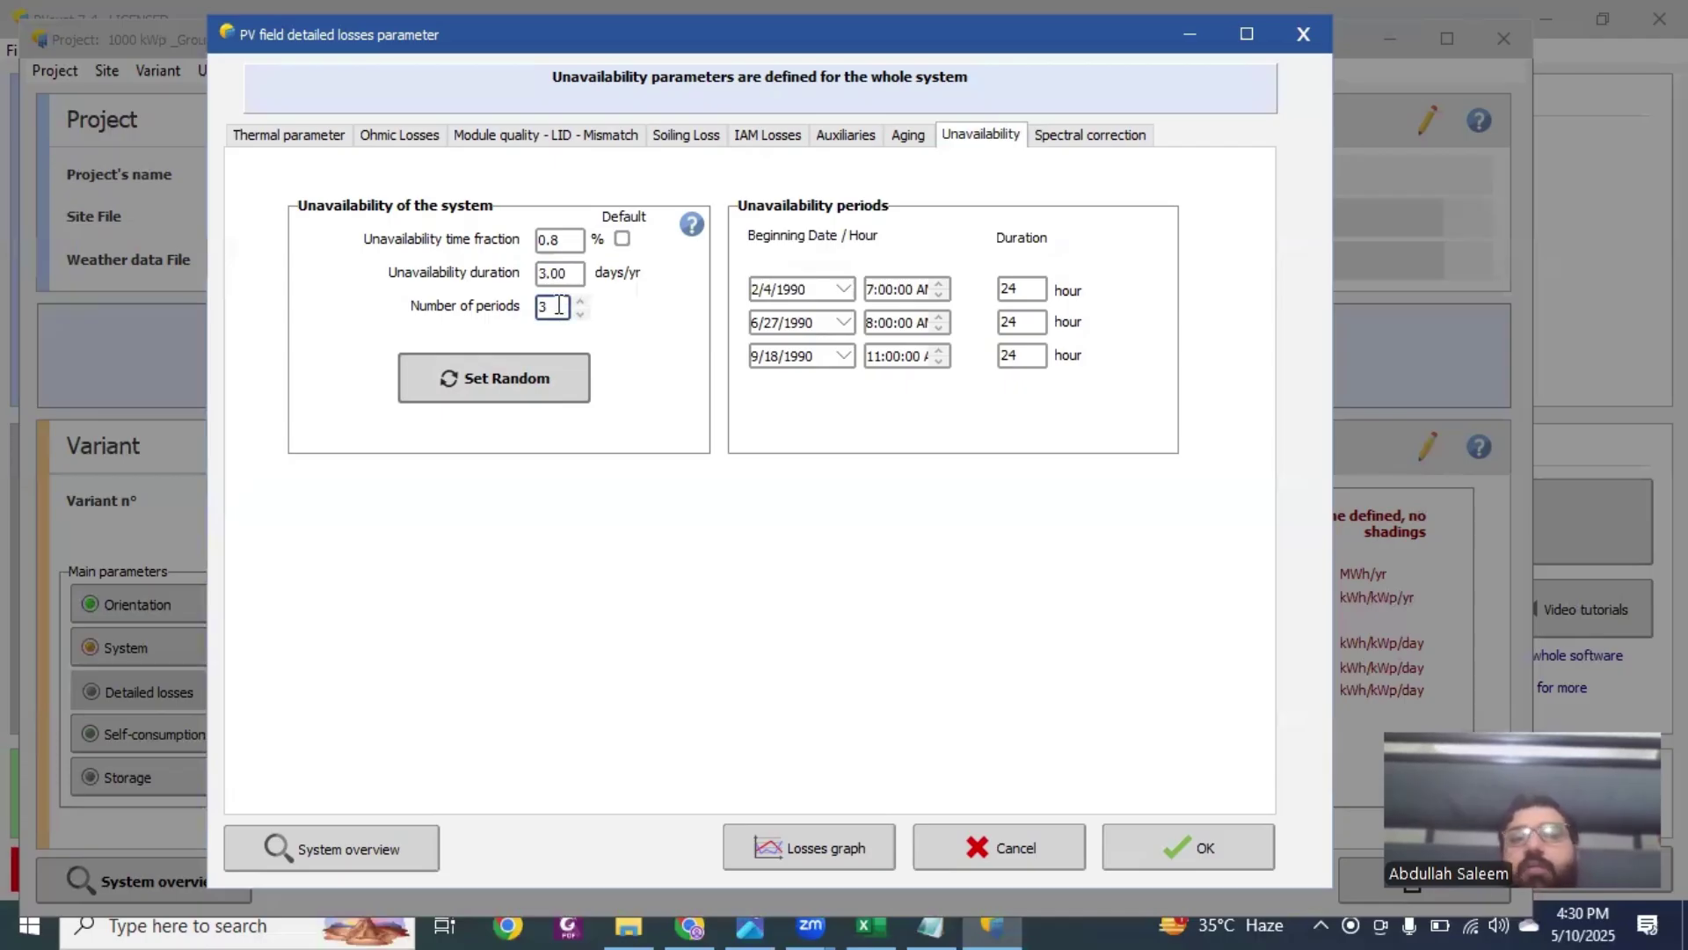
pyautogui.click(1067, 133)
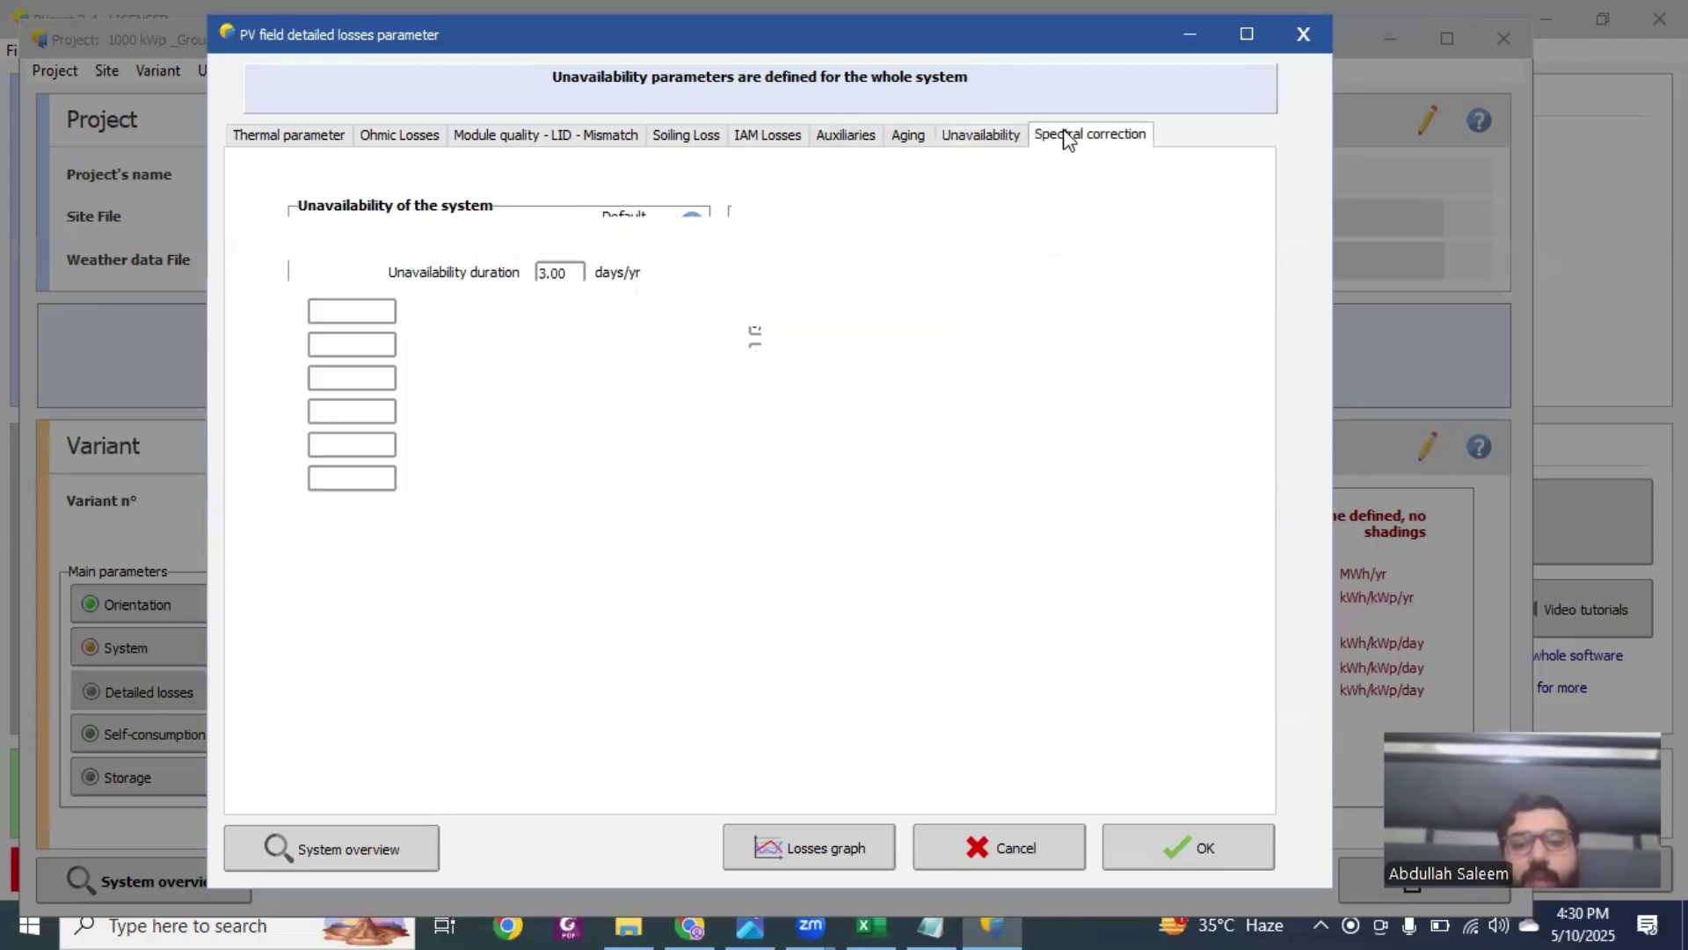
pyautogui.click(1219, 841)
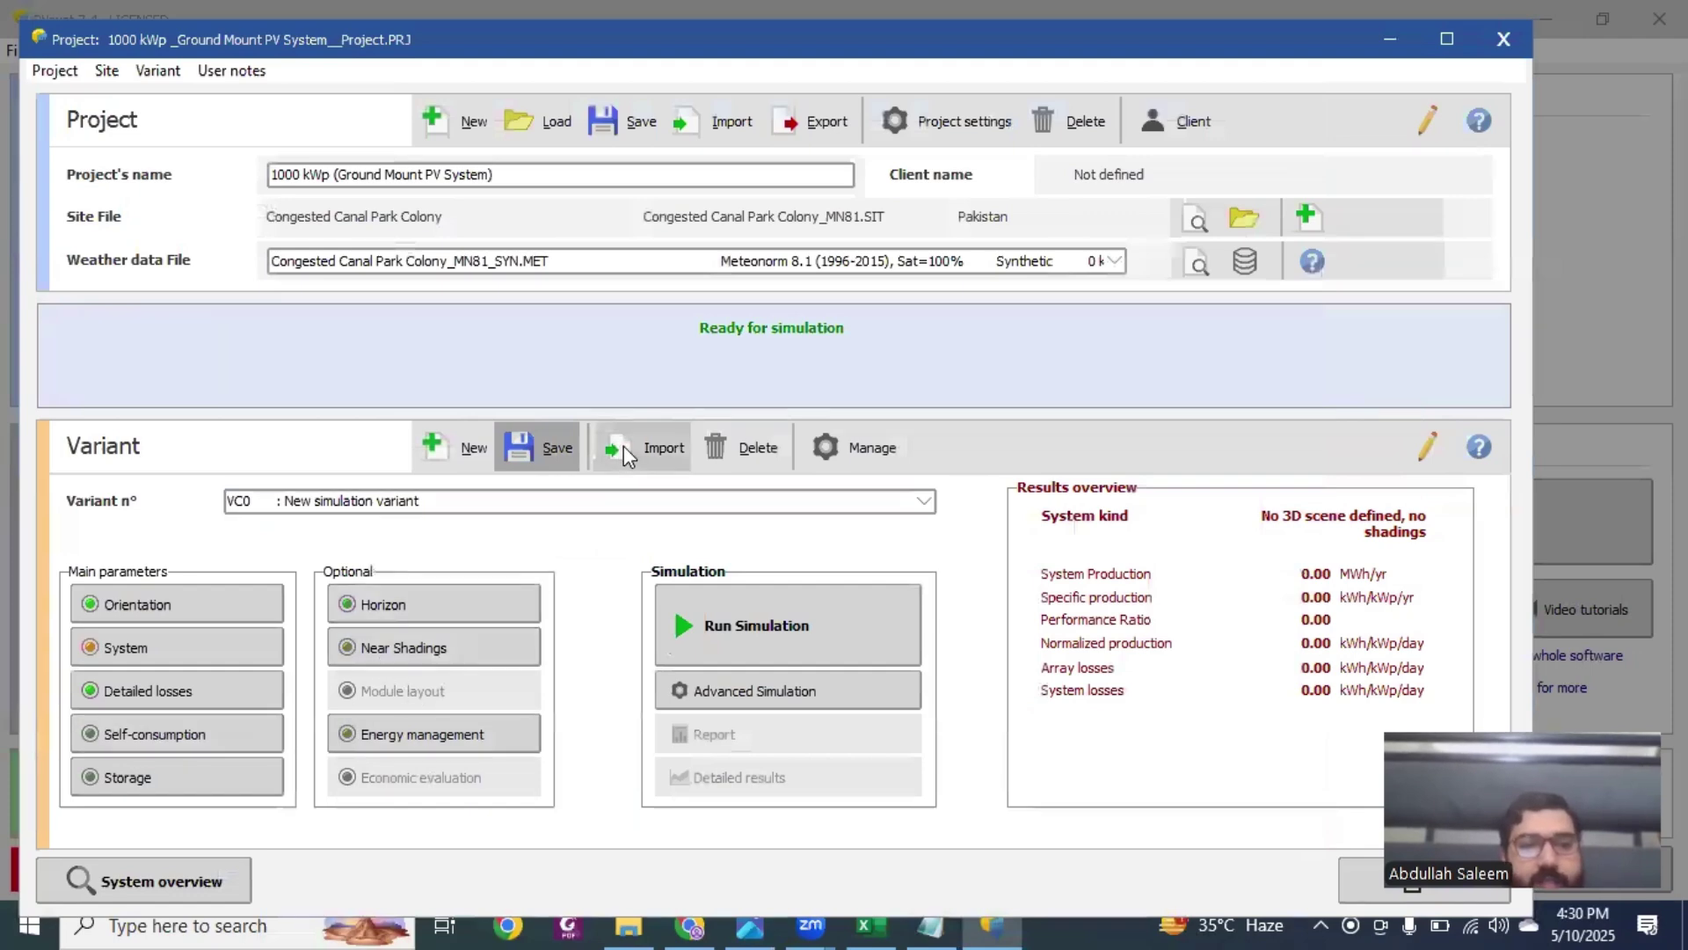
# Step: Save the active variant and run its simulation
pyautogui.click(538, 448)
pyautogui.click(717, 611)
pyautogui.click(717, 611)
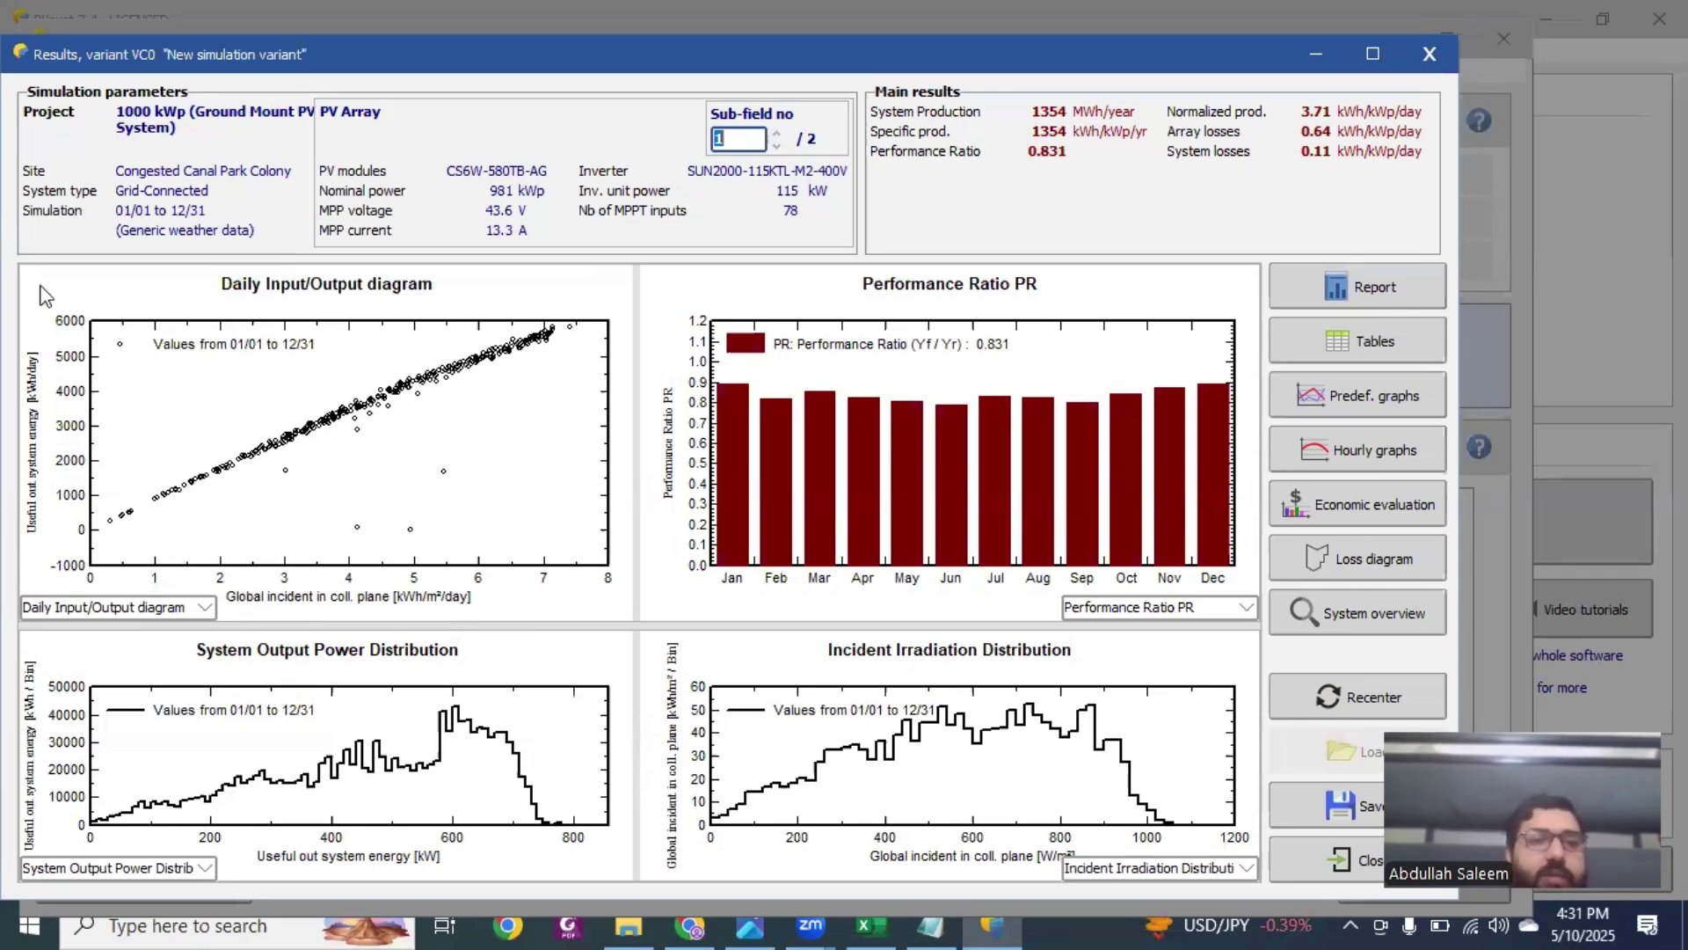
# Step: Open the simulation report, hide the warnings and errors panel, and examine the project, system and results summaries
pyautogui.click(1363, 294)
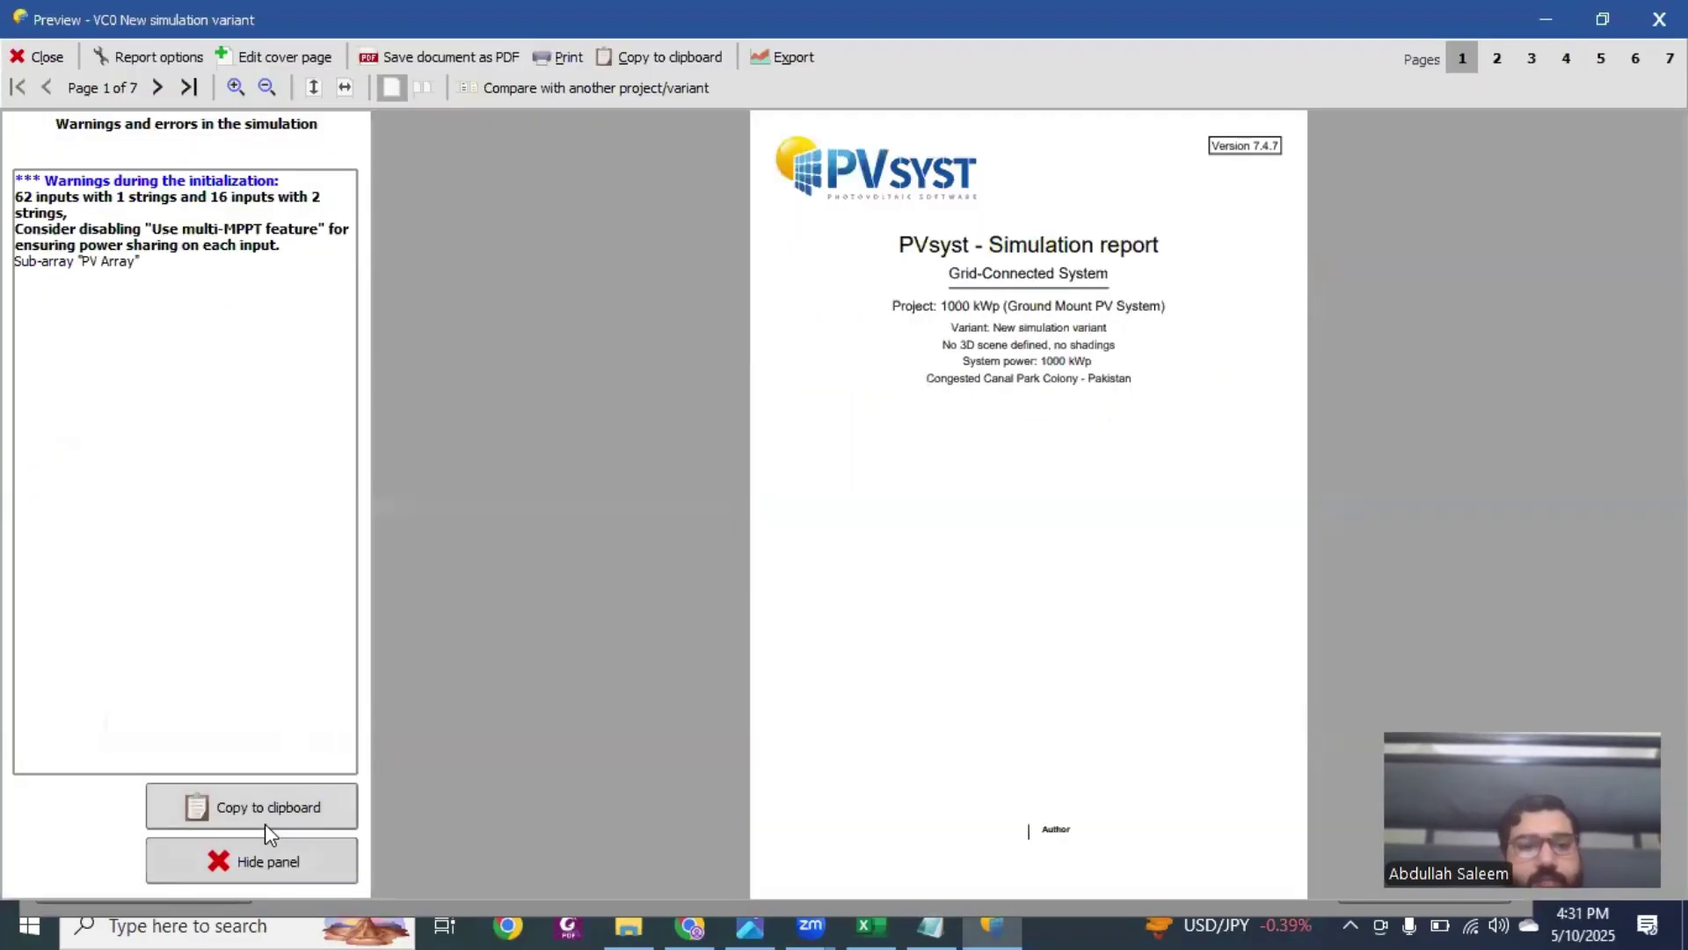
pyautogui.click(270, 853)
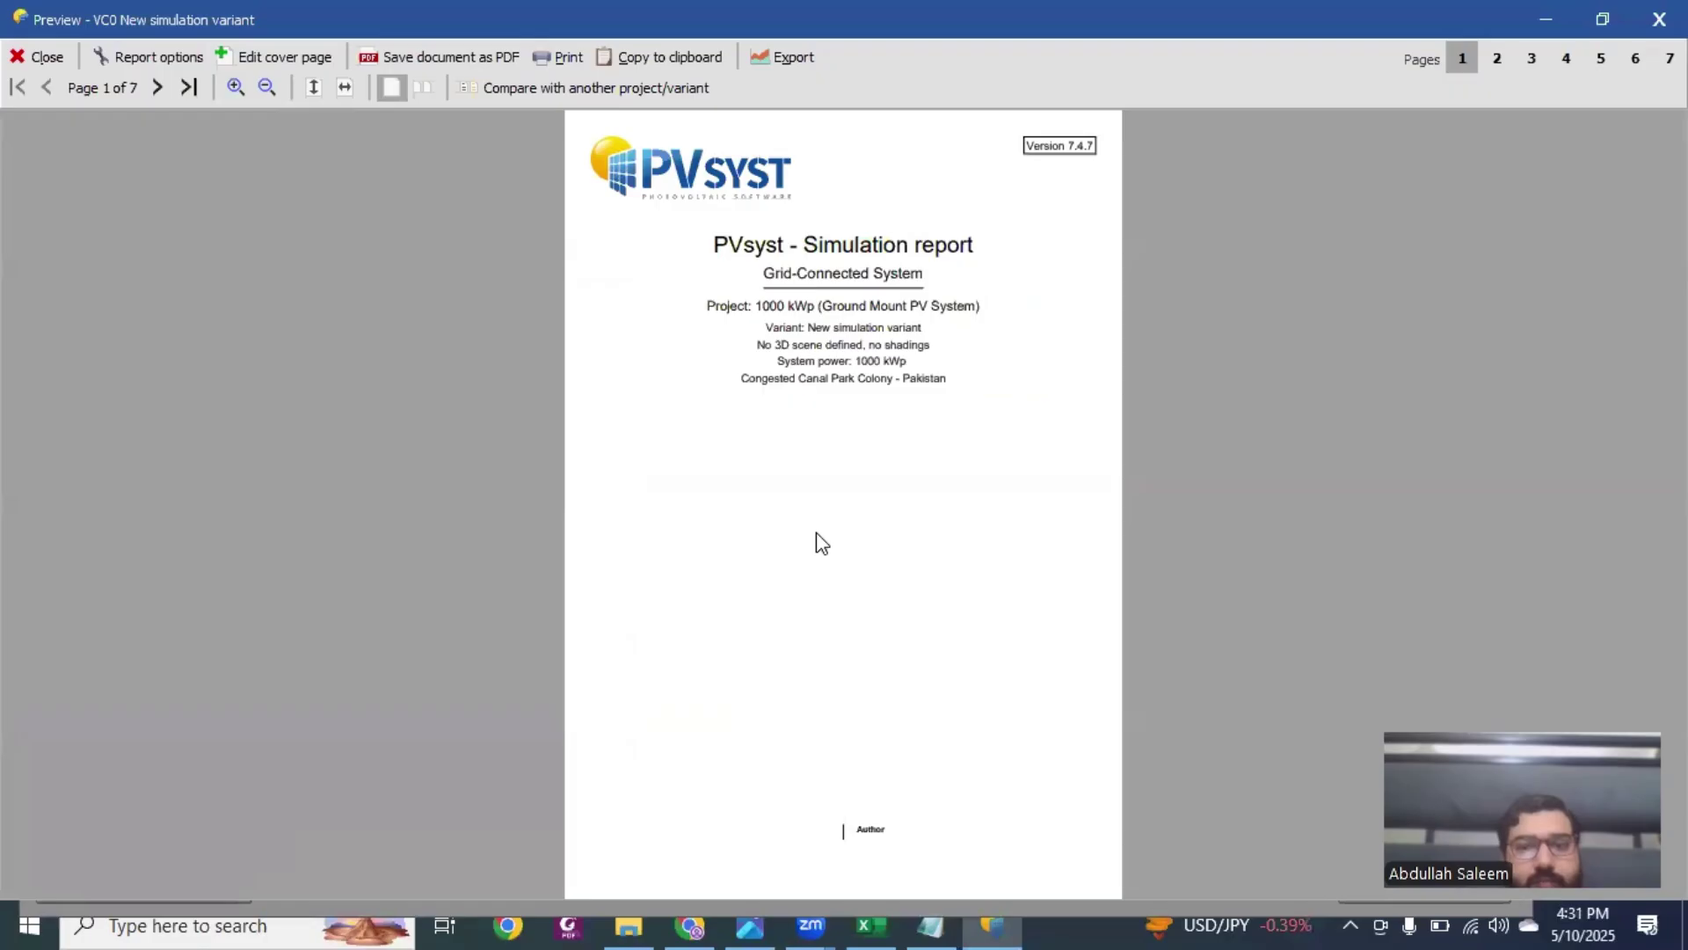
pyautogui.scroll(-1, 819, 542)
pyautogui.scroll(2, 906, 374)
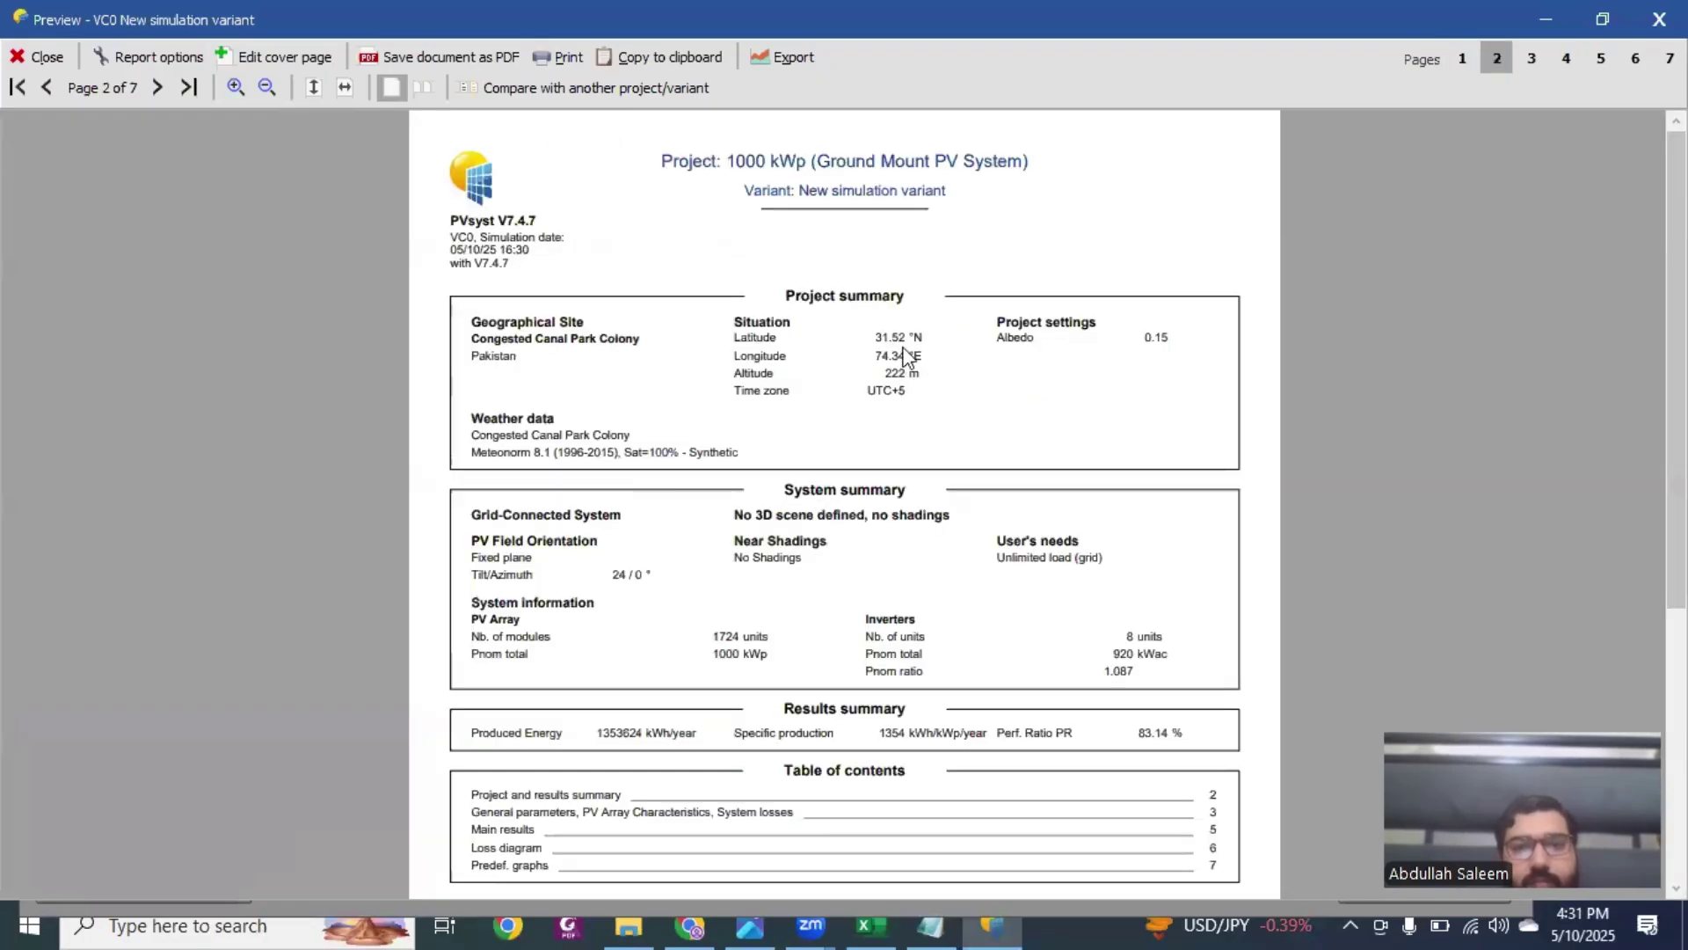
pyautogui.scroll(4, 923, 356)
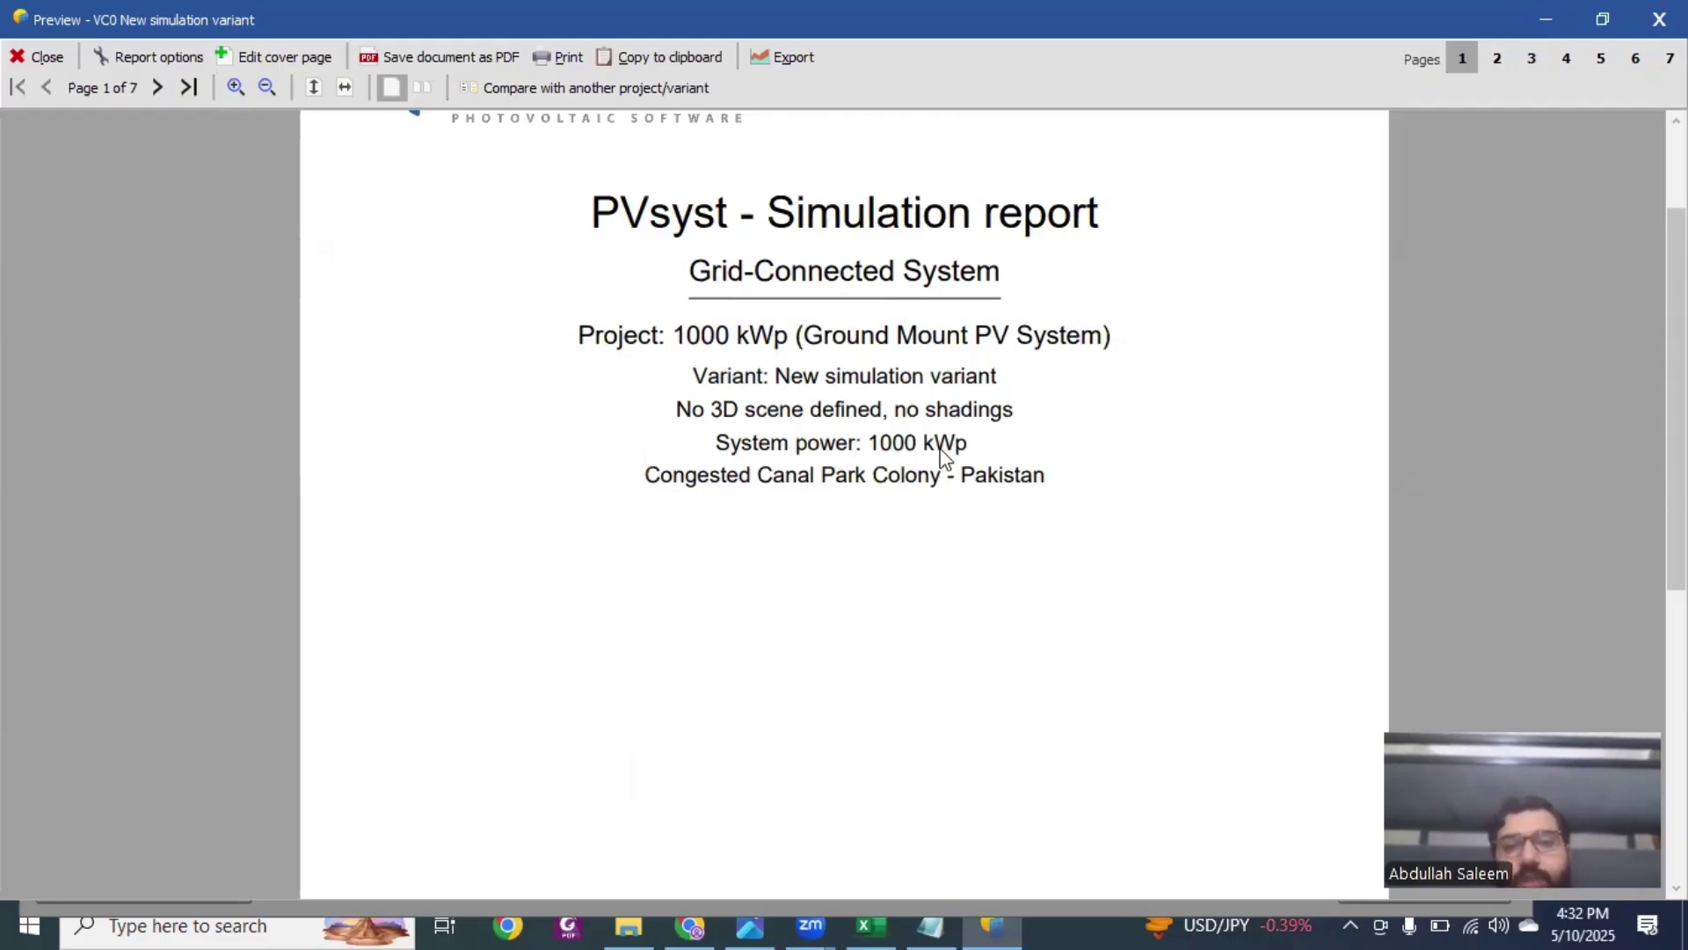
pyautogui.scroll(-2, 809, 493)
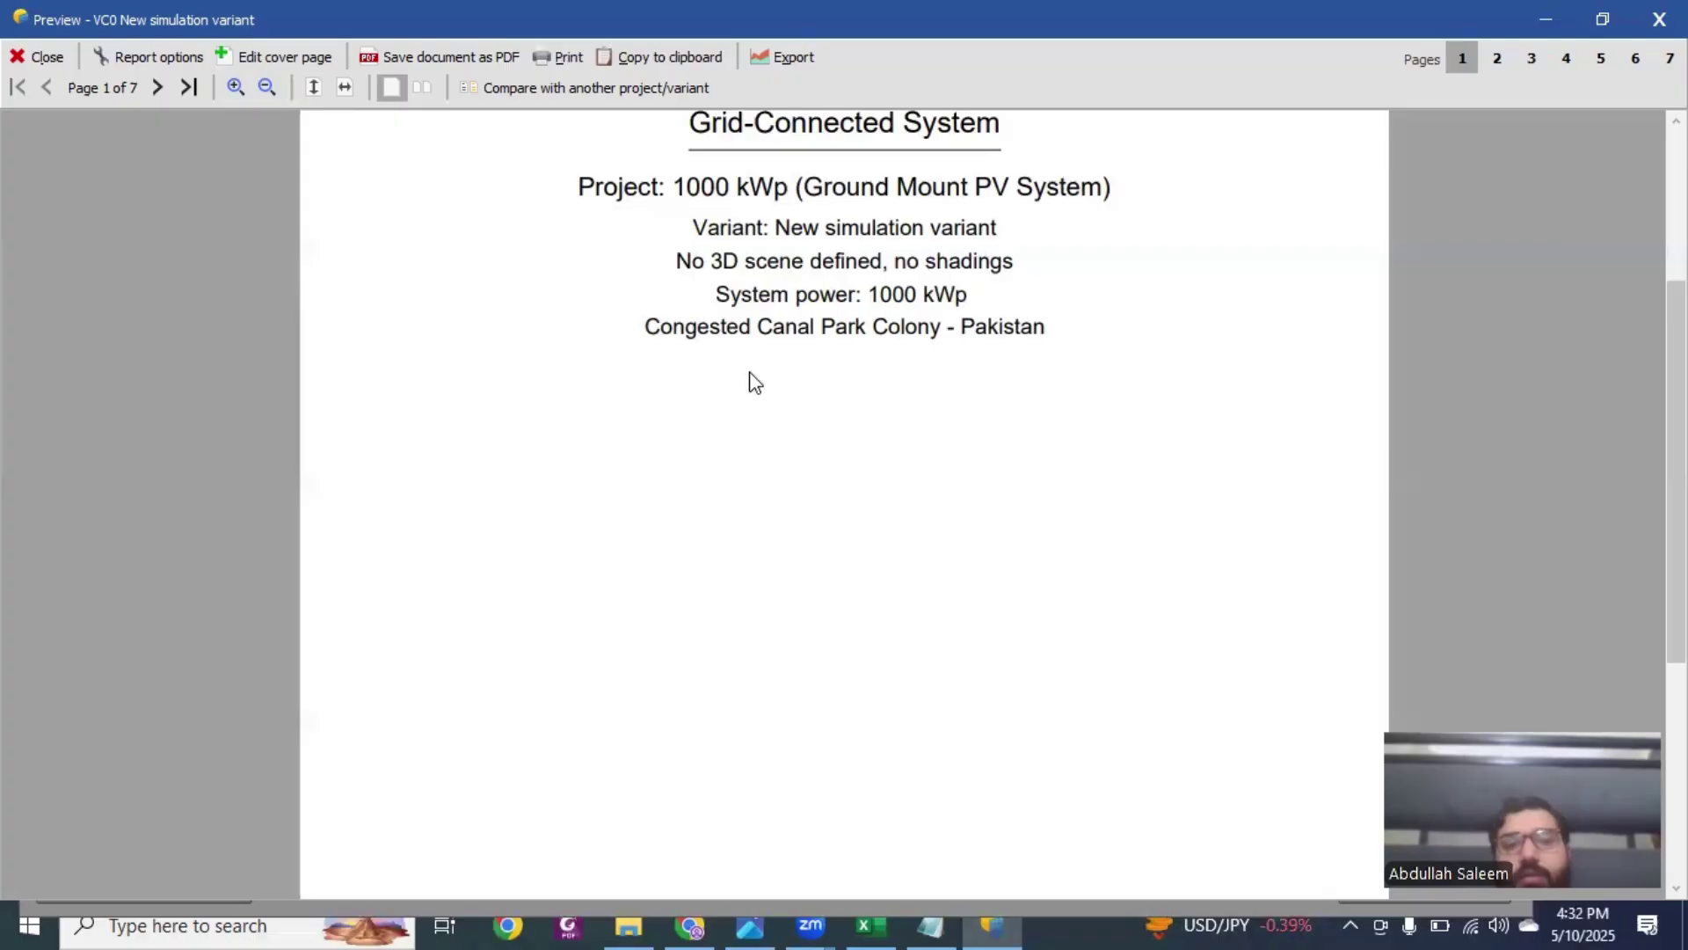
pyautogui.scroll(-10, 834, 356)
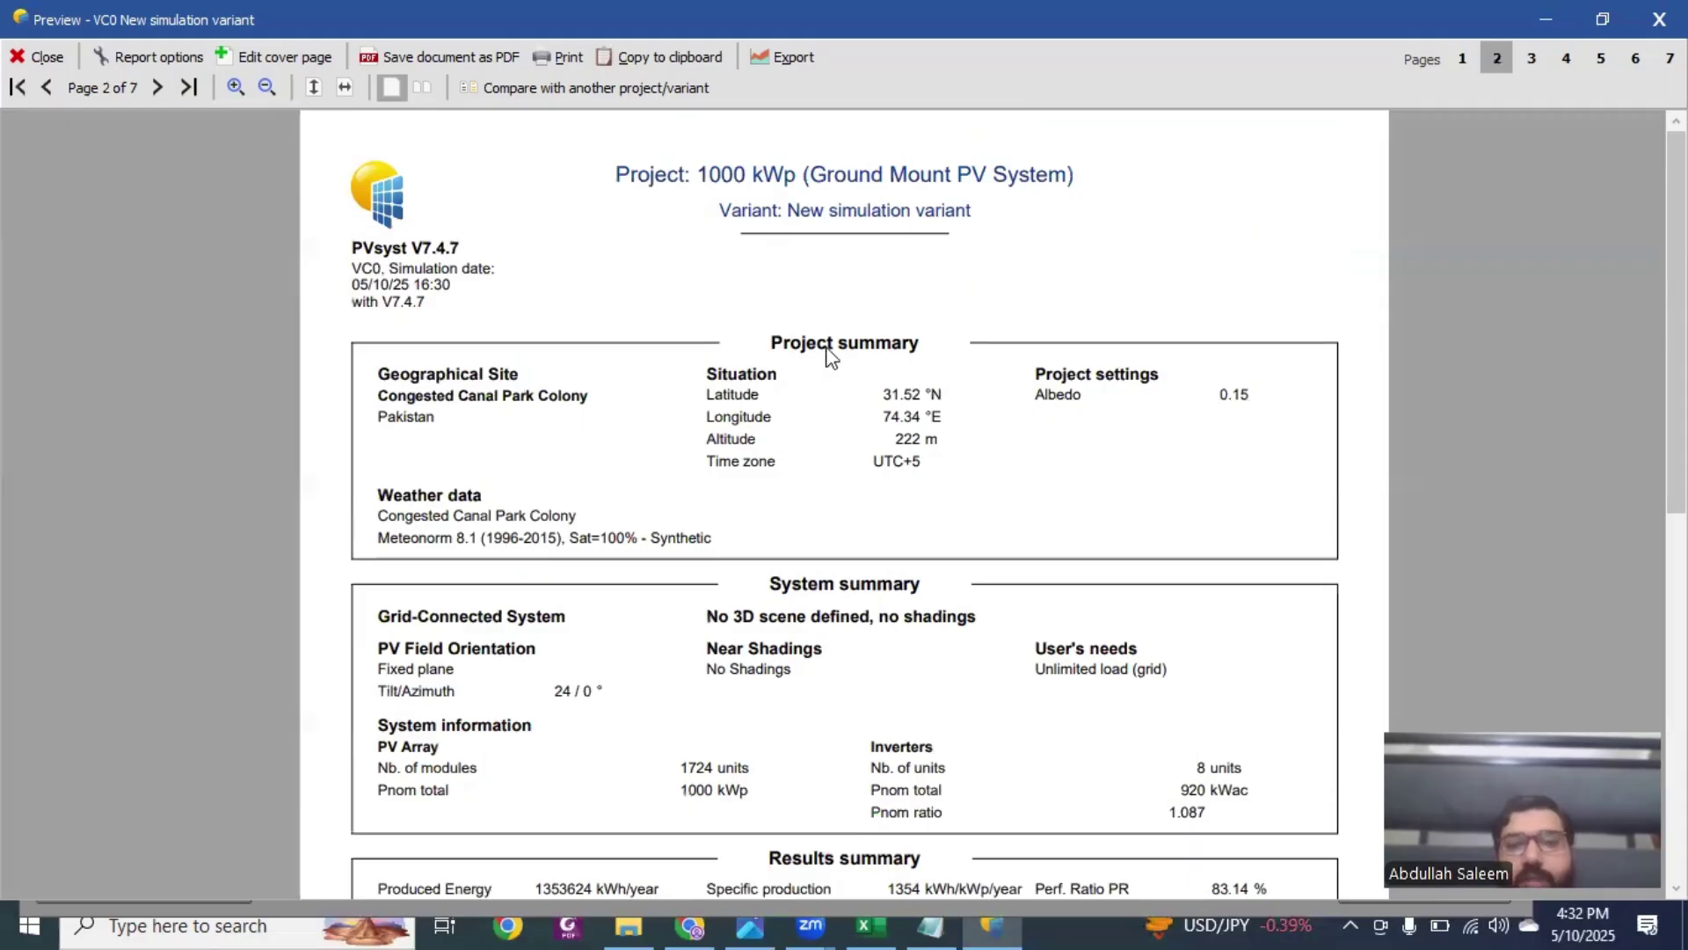
pyautogui.scroll(1, 853, 357)
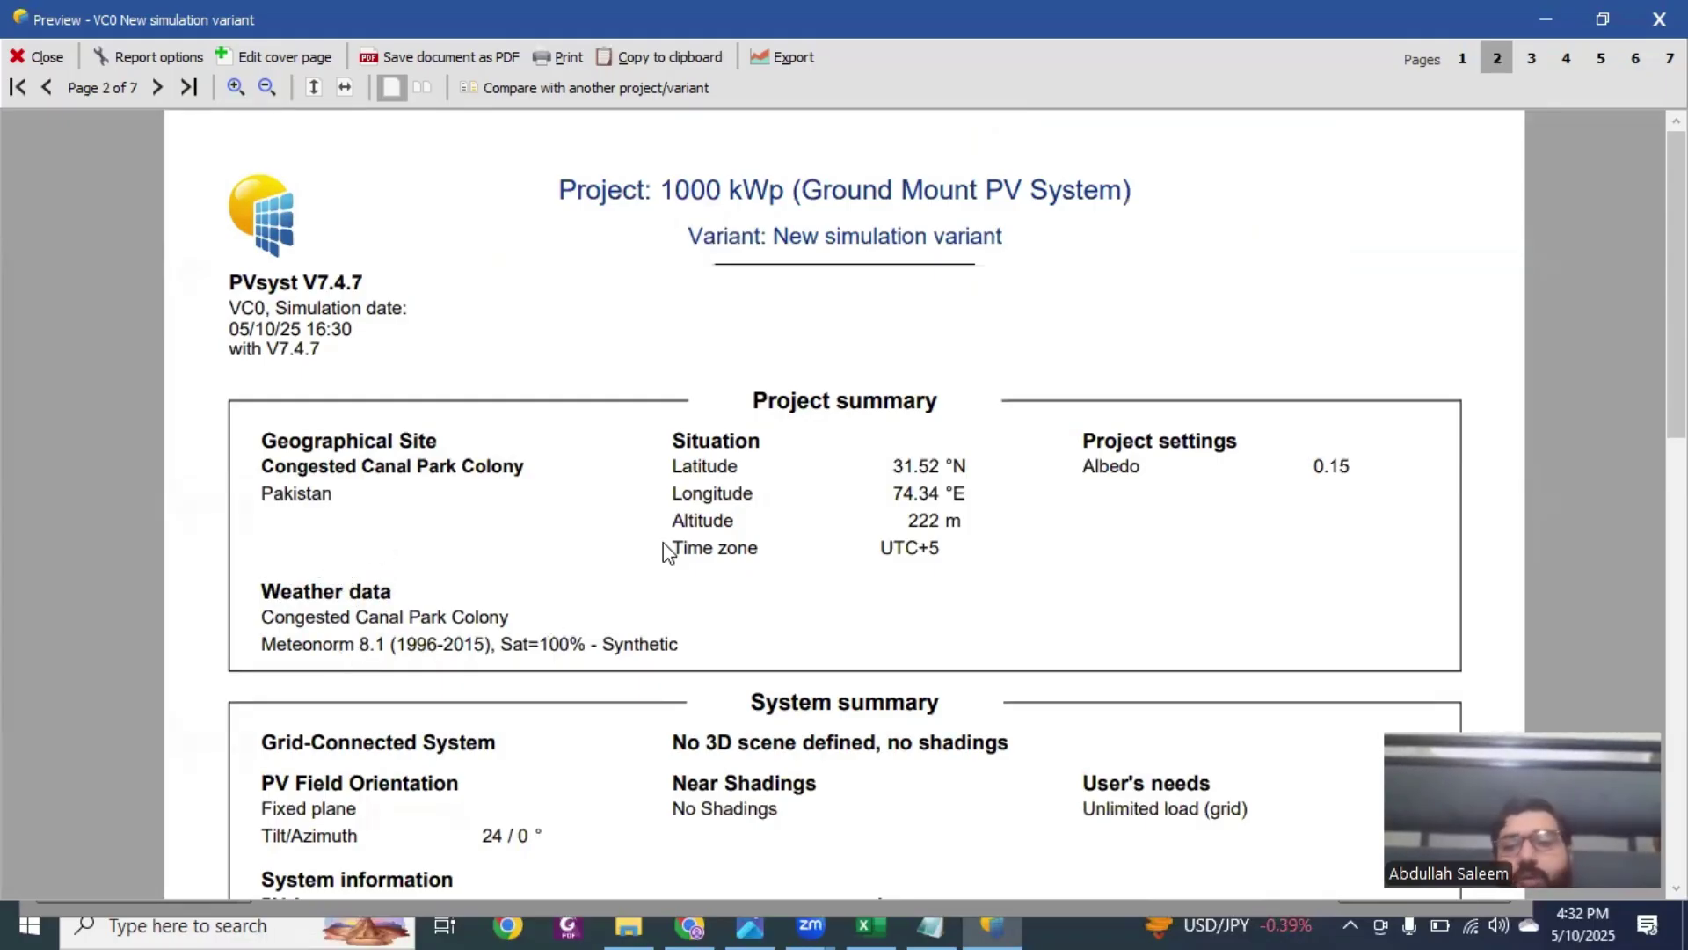
pyautogui.scroll(-3, 655, 545)
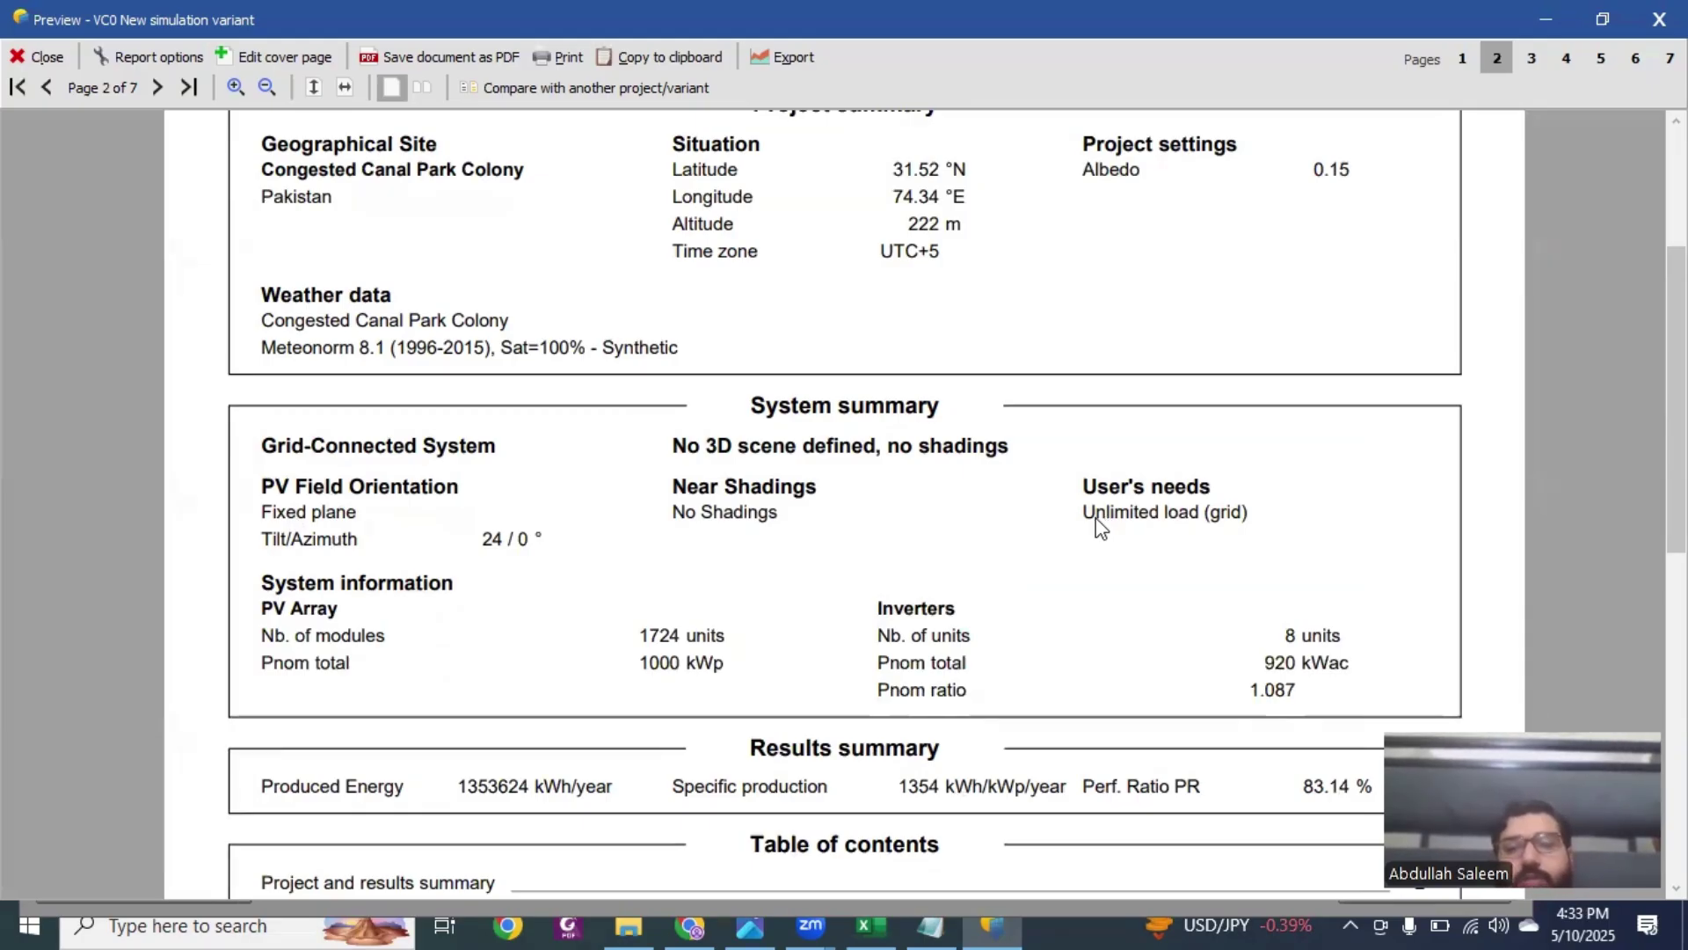
pyautogui.scroll(-3, 1098, 528)
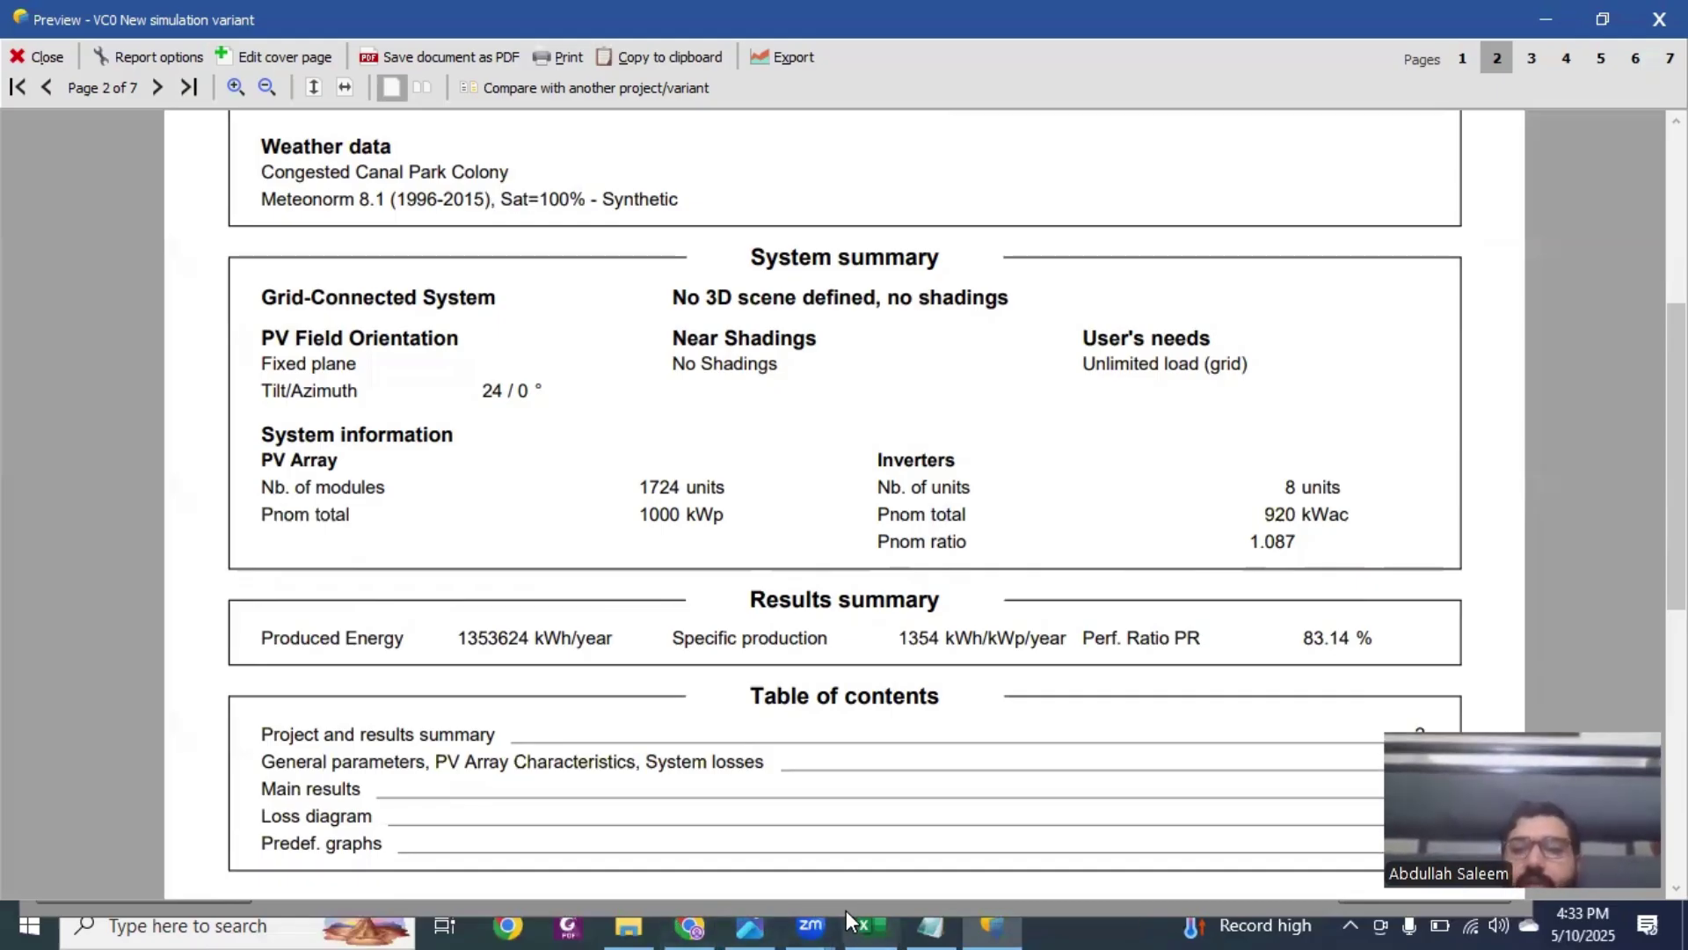
# Step: Check the total inverter power in Calculator by multiplying 115 by 8, and close Calculator
pyautogui.press('XF86Calculator')
pyautogui.write('115')
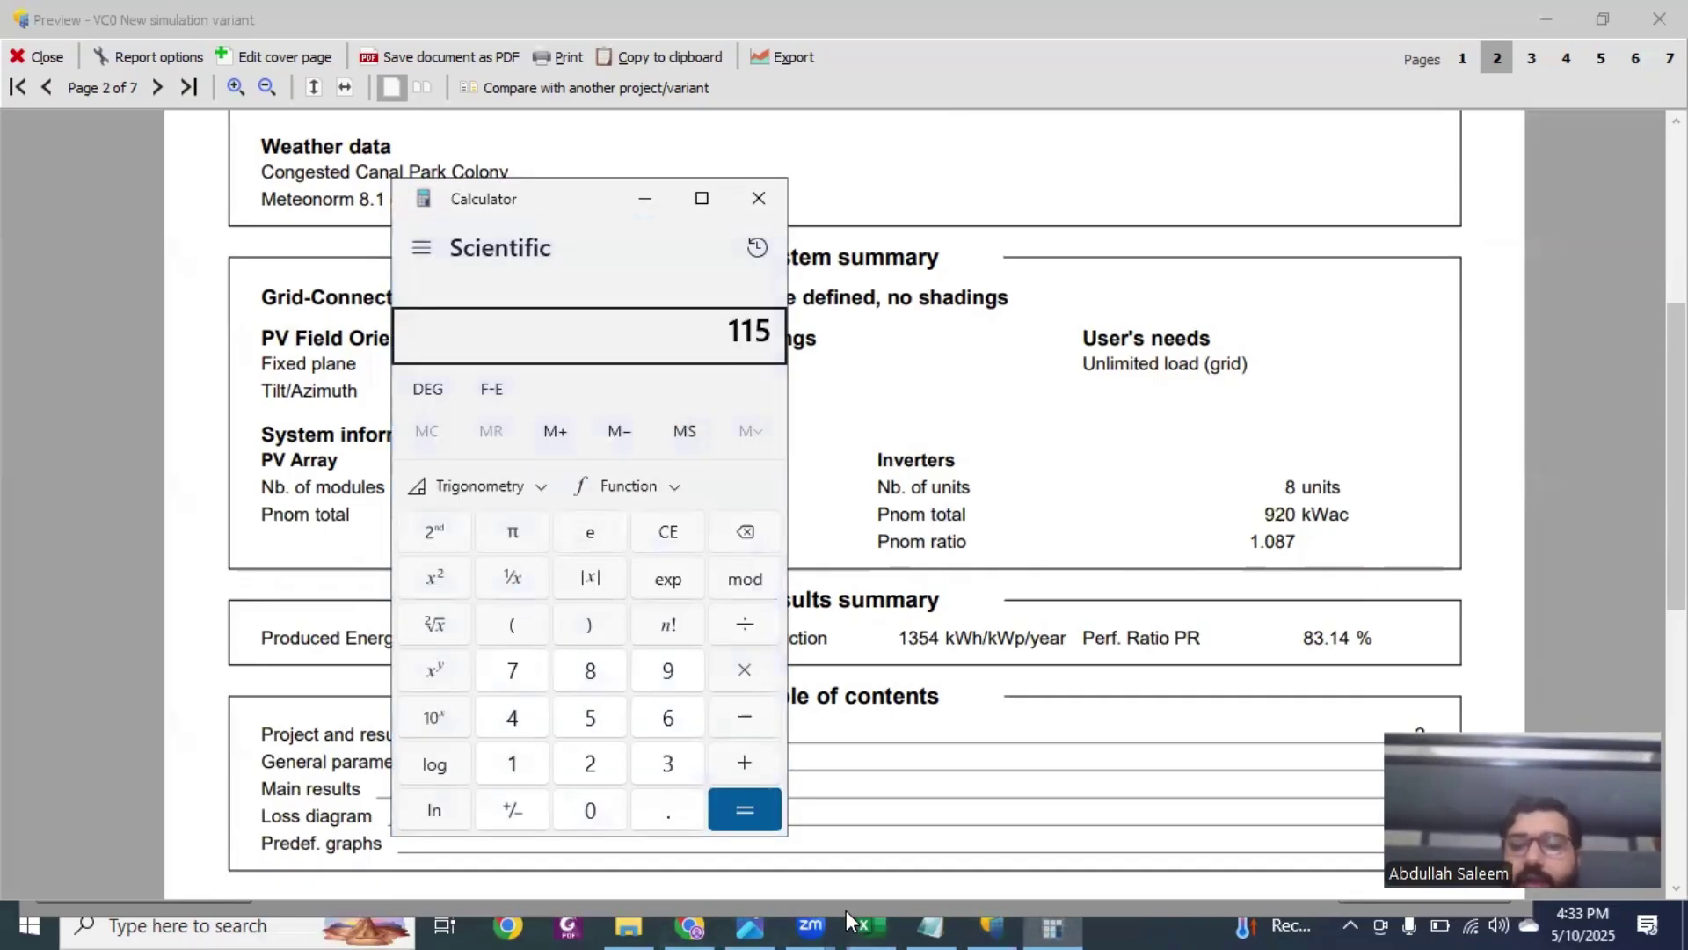
pyautogui.press('*')
pyautogui.write('8')
pyautogui.press('Return')
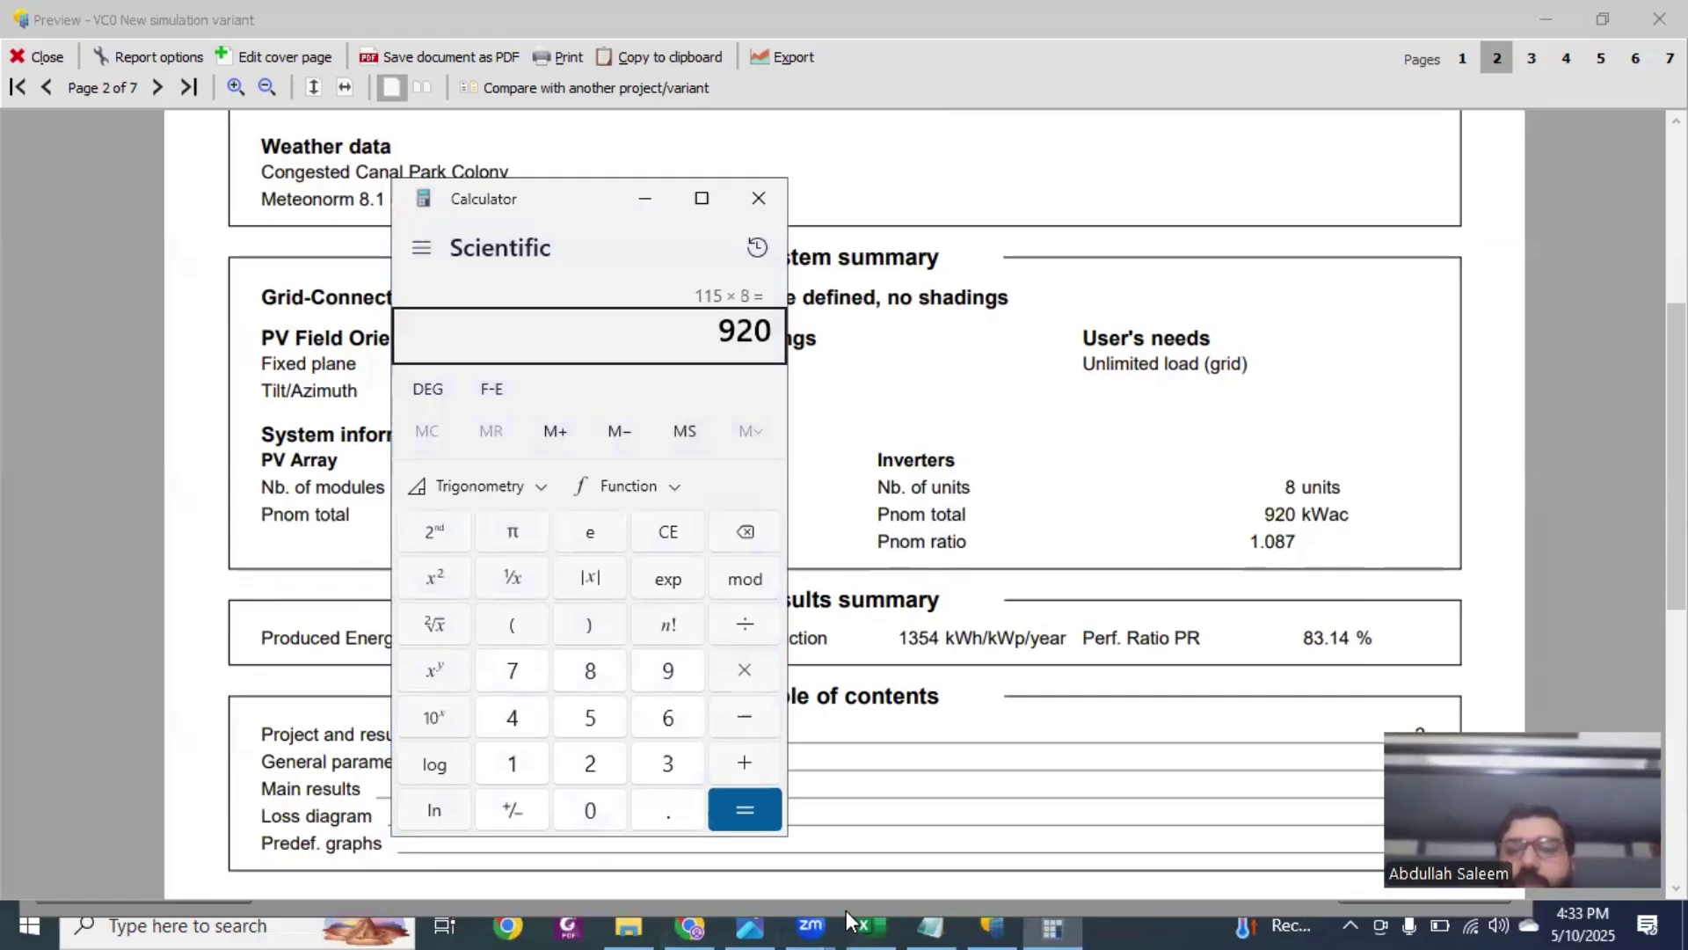
pyautogui.click(757, 200)
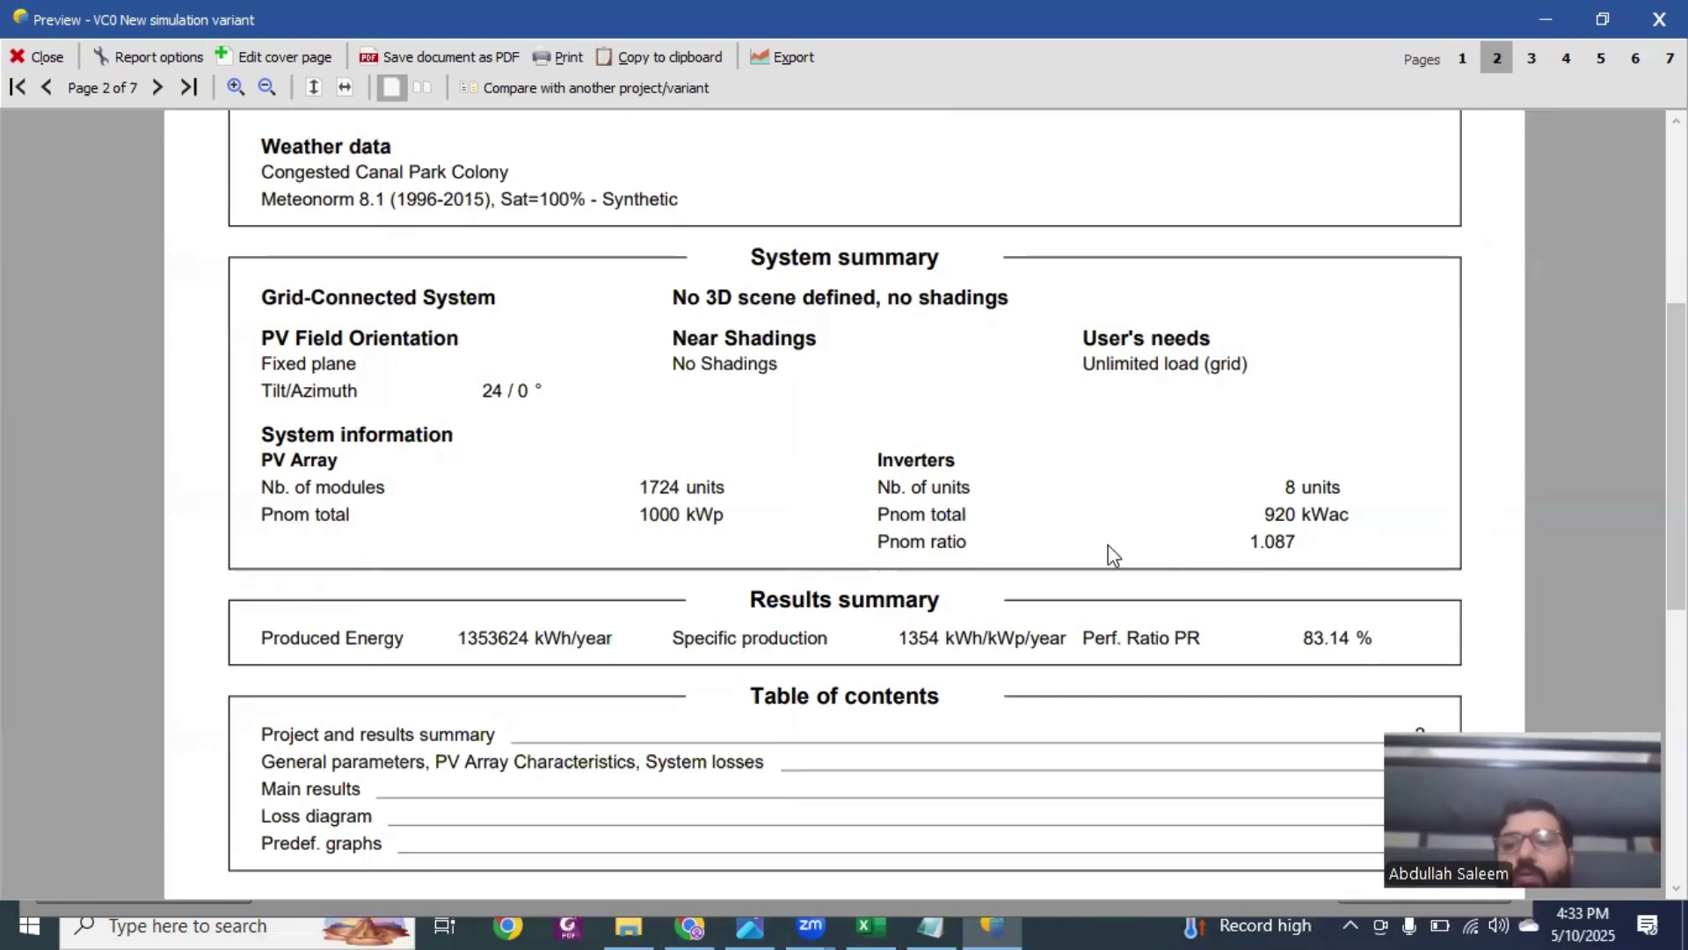
# Step: Examine the report's general parameters, PV array characteristics, array losses and AC wiring losses, and close the report and results
pyautogui.scroll(-1, 1110, 547)
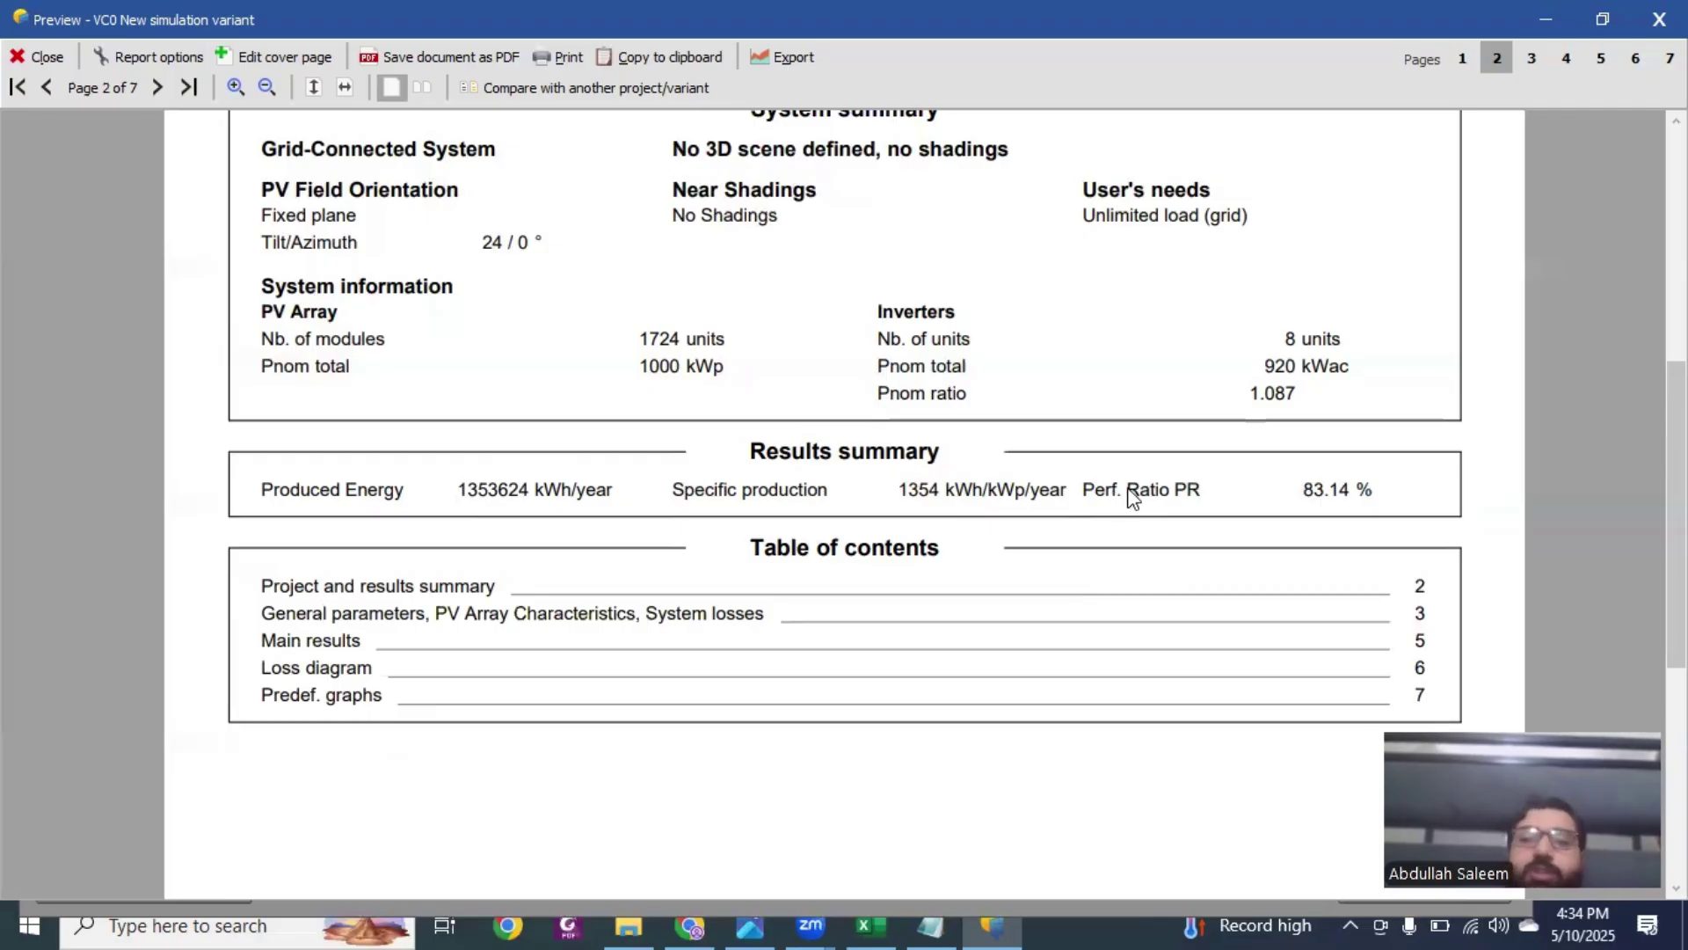
pyautogui.scroll(-3, 1231, 534)
pyautogui.scroll(-10, 1227, 528)
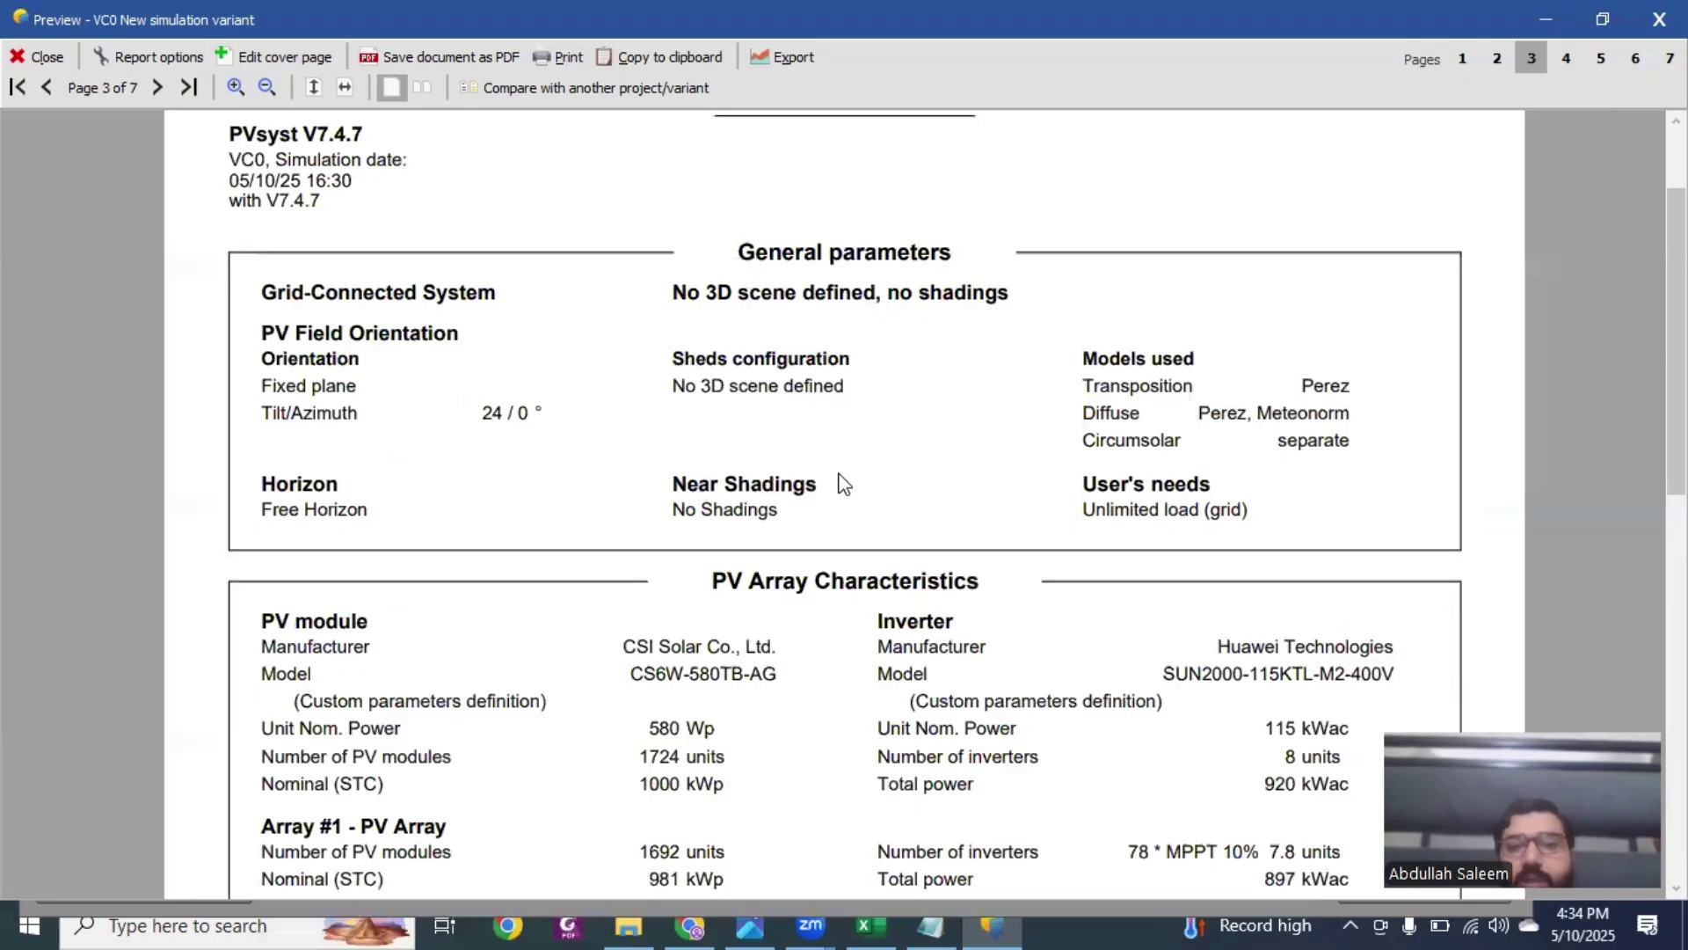
pyautogui.scroll(-6, 841, 482)
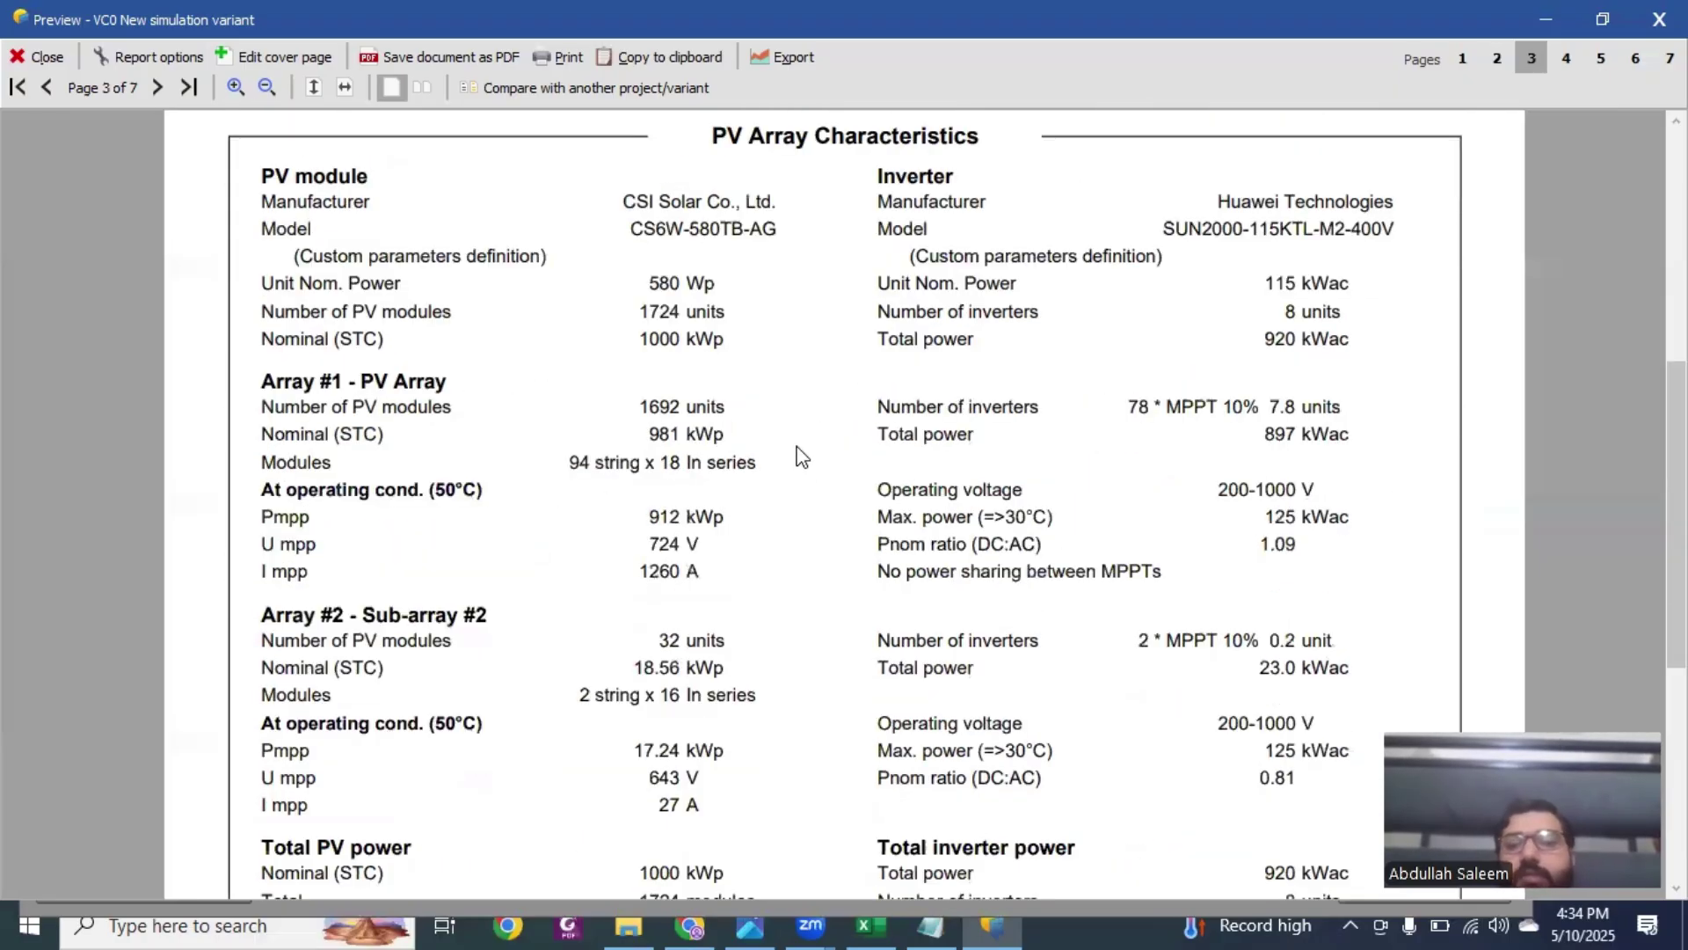
pyautogui.scroll(-10, 801, 456)
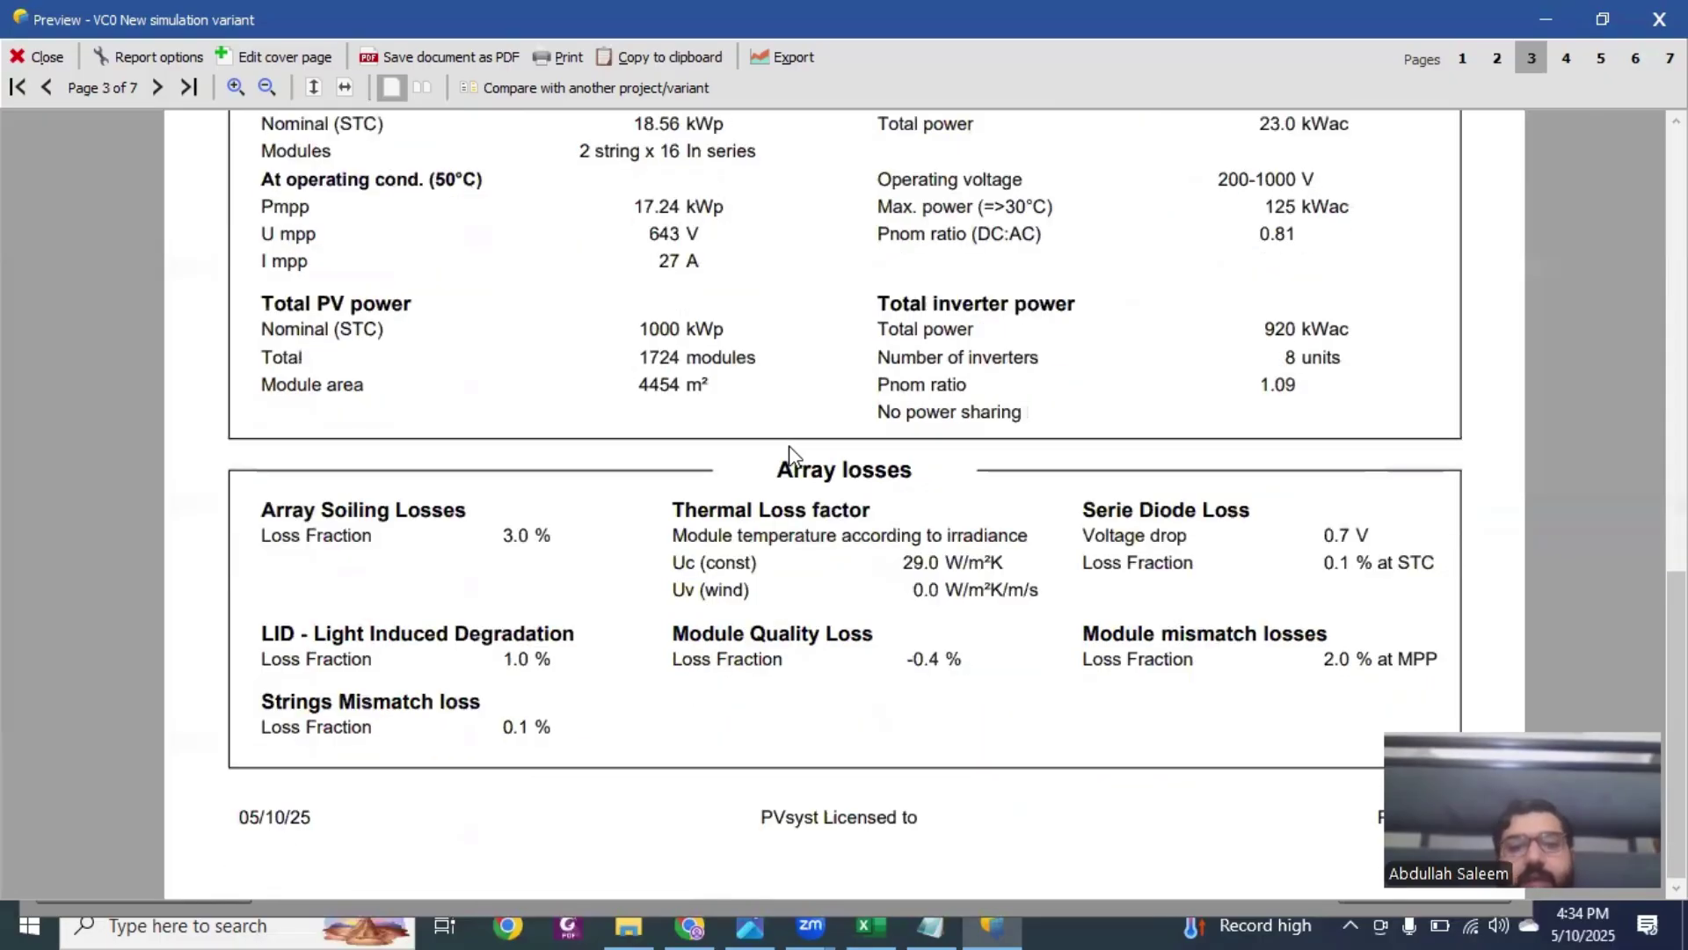
pyautogui.scroll(-2, 794, 455)
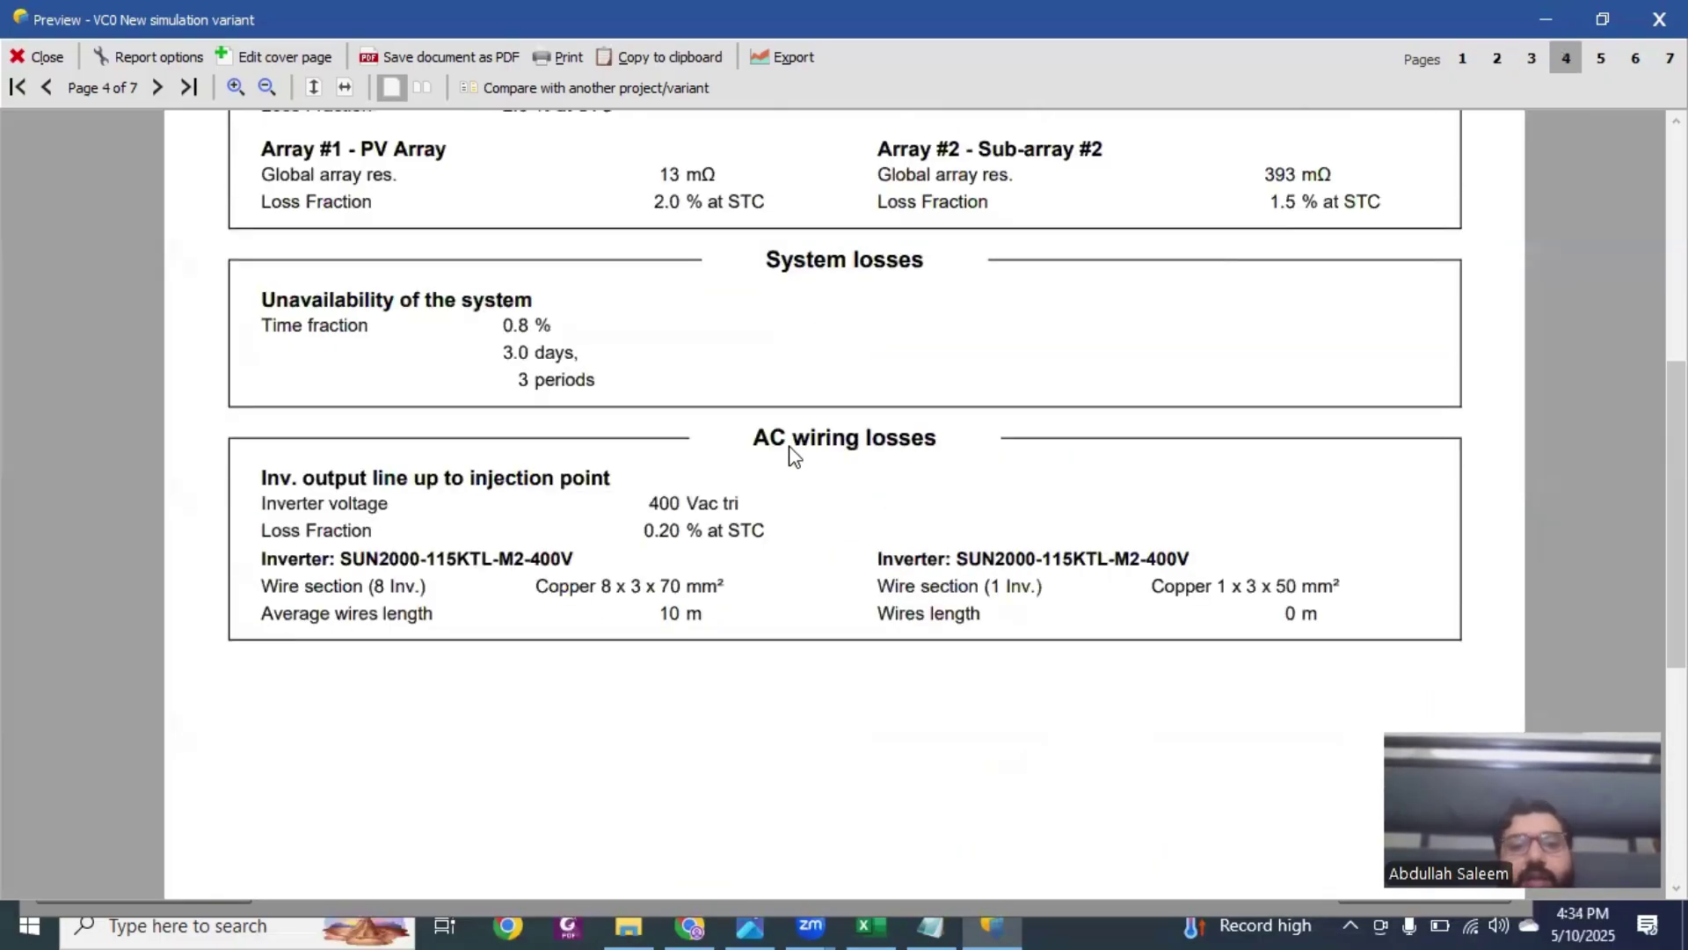
pyautogui.scroll(-2, 794, 455)
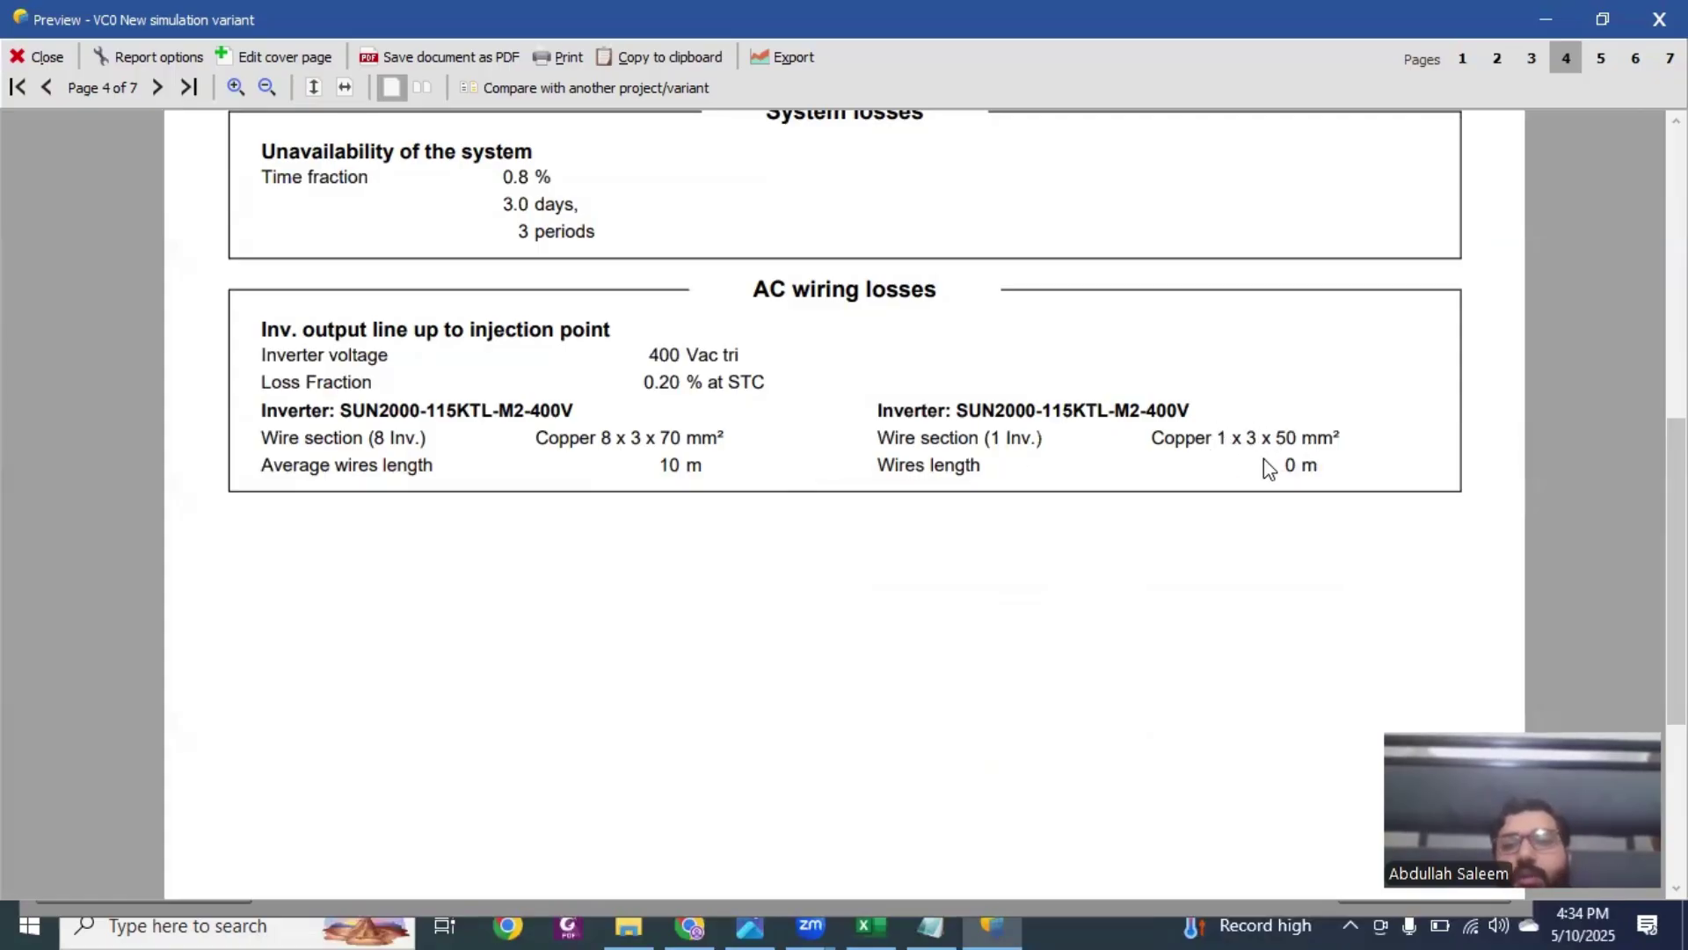
pyautogui.click(1659, 20)
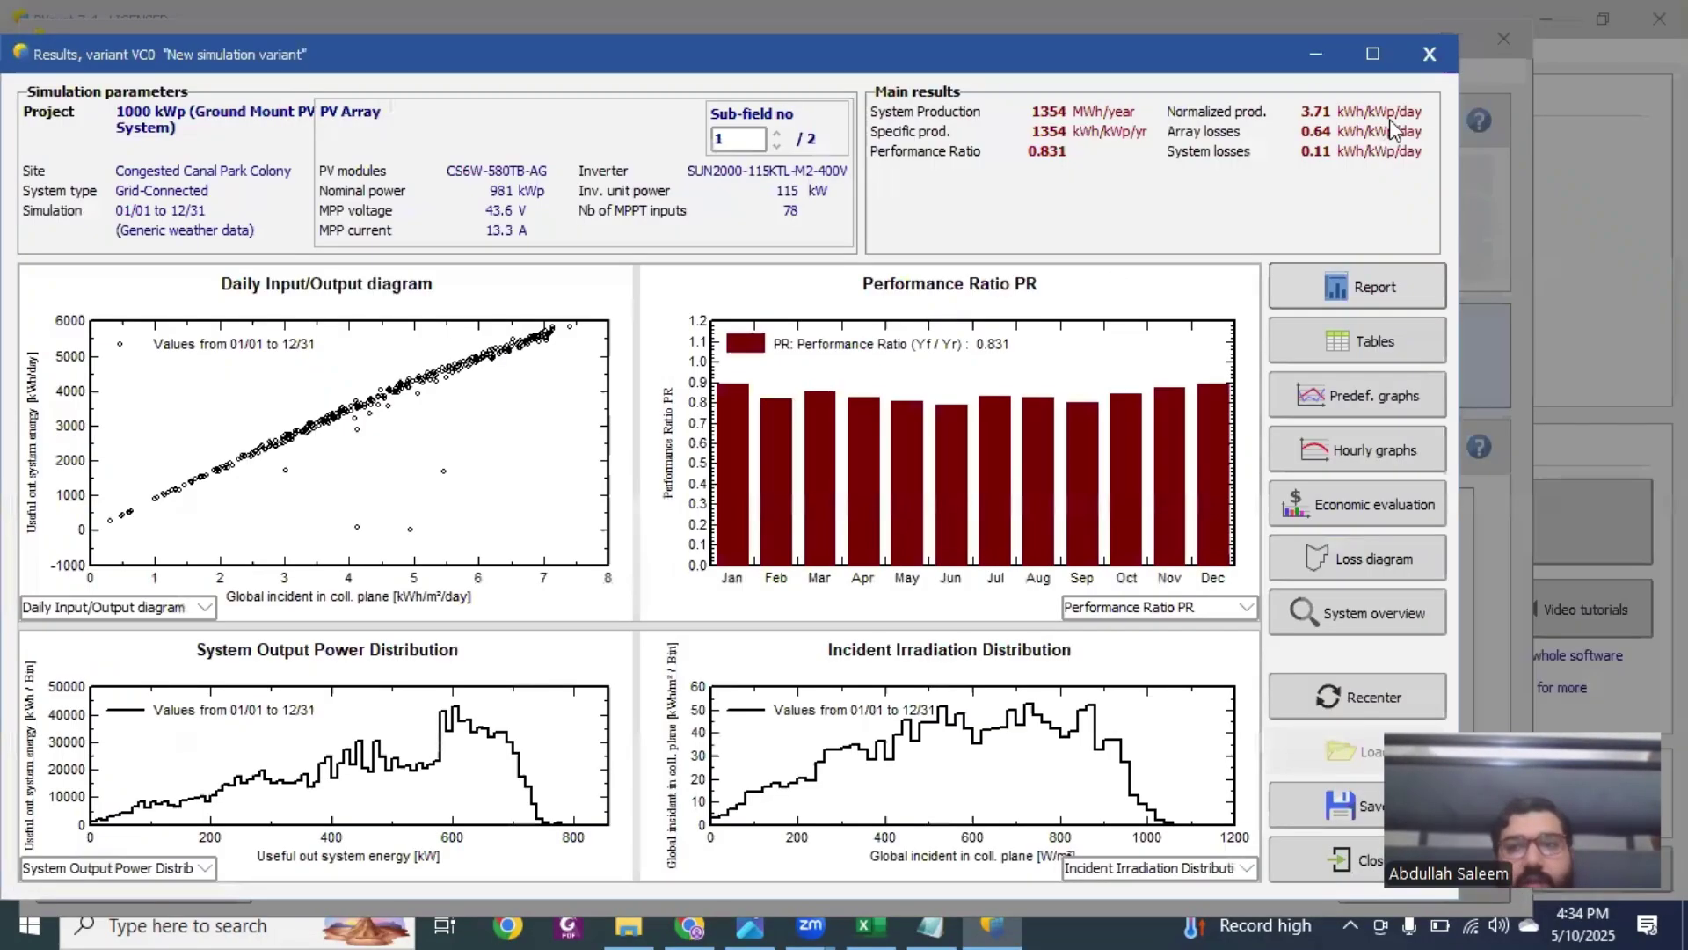
pyautogui.click(1430, 54)
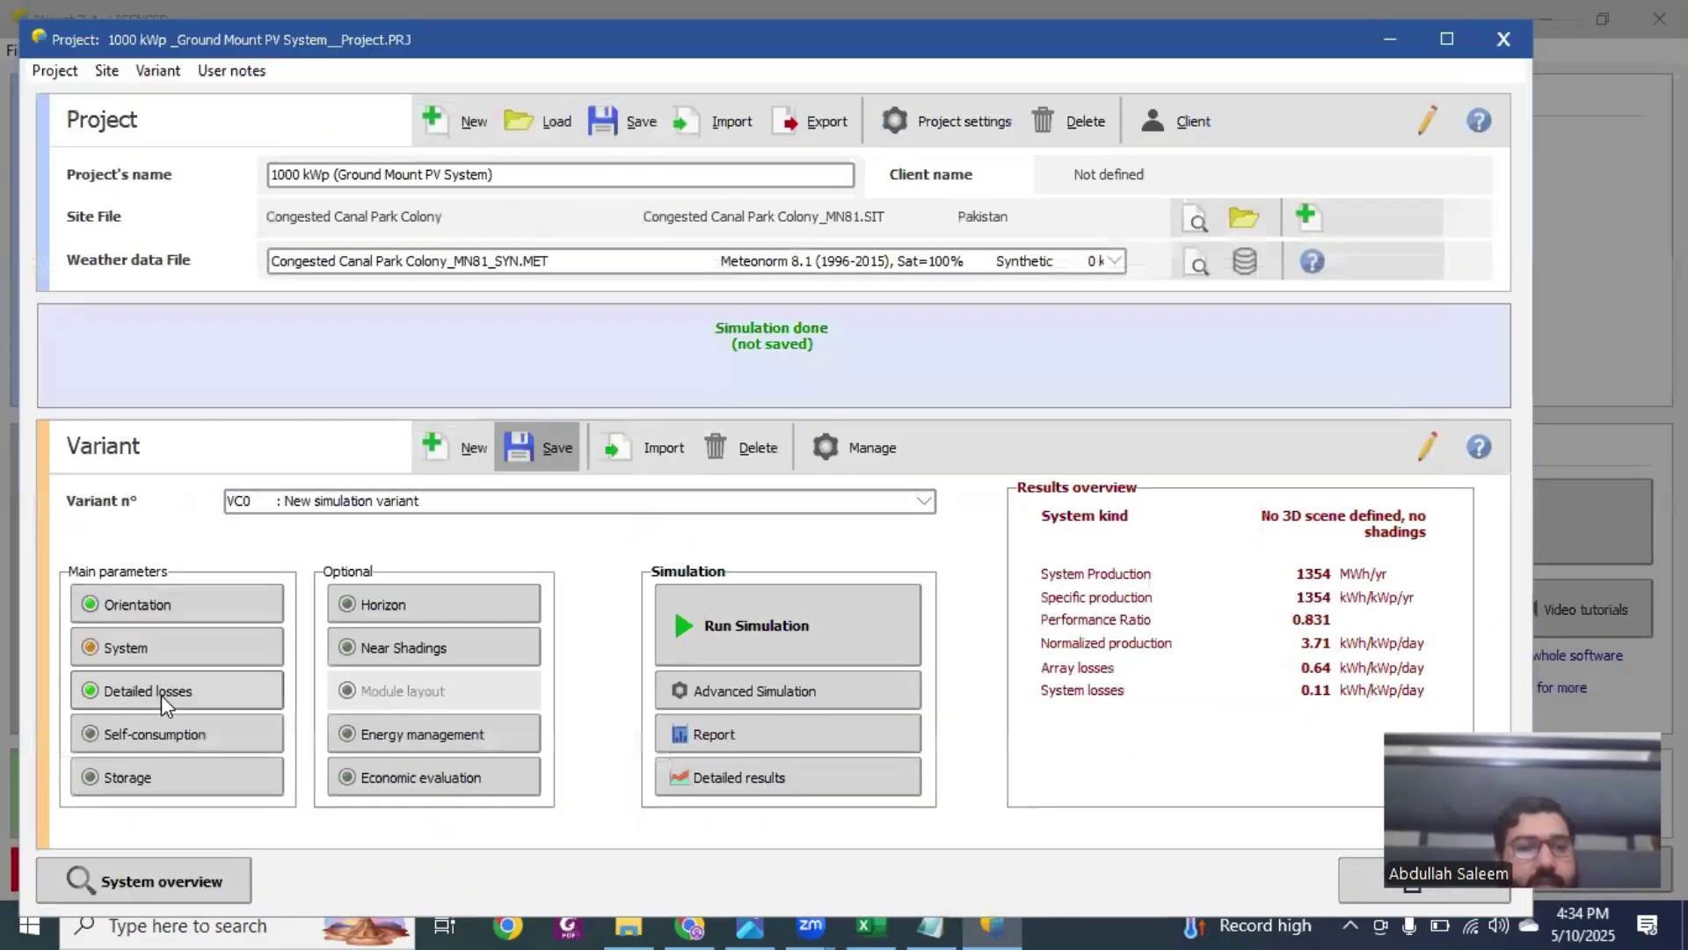
# Step: Apply the PV Array's ohmic losses to all sub-arrays, copying the AC losses via loss fraction at STC, and accept the losses
pyautogui.click(161, 695)
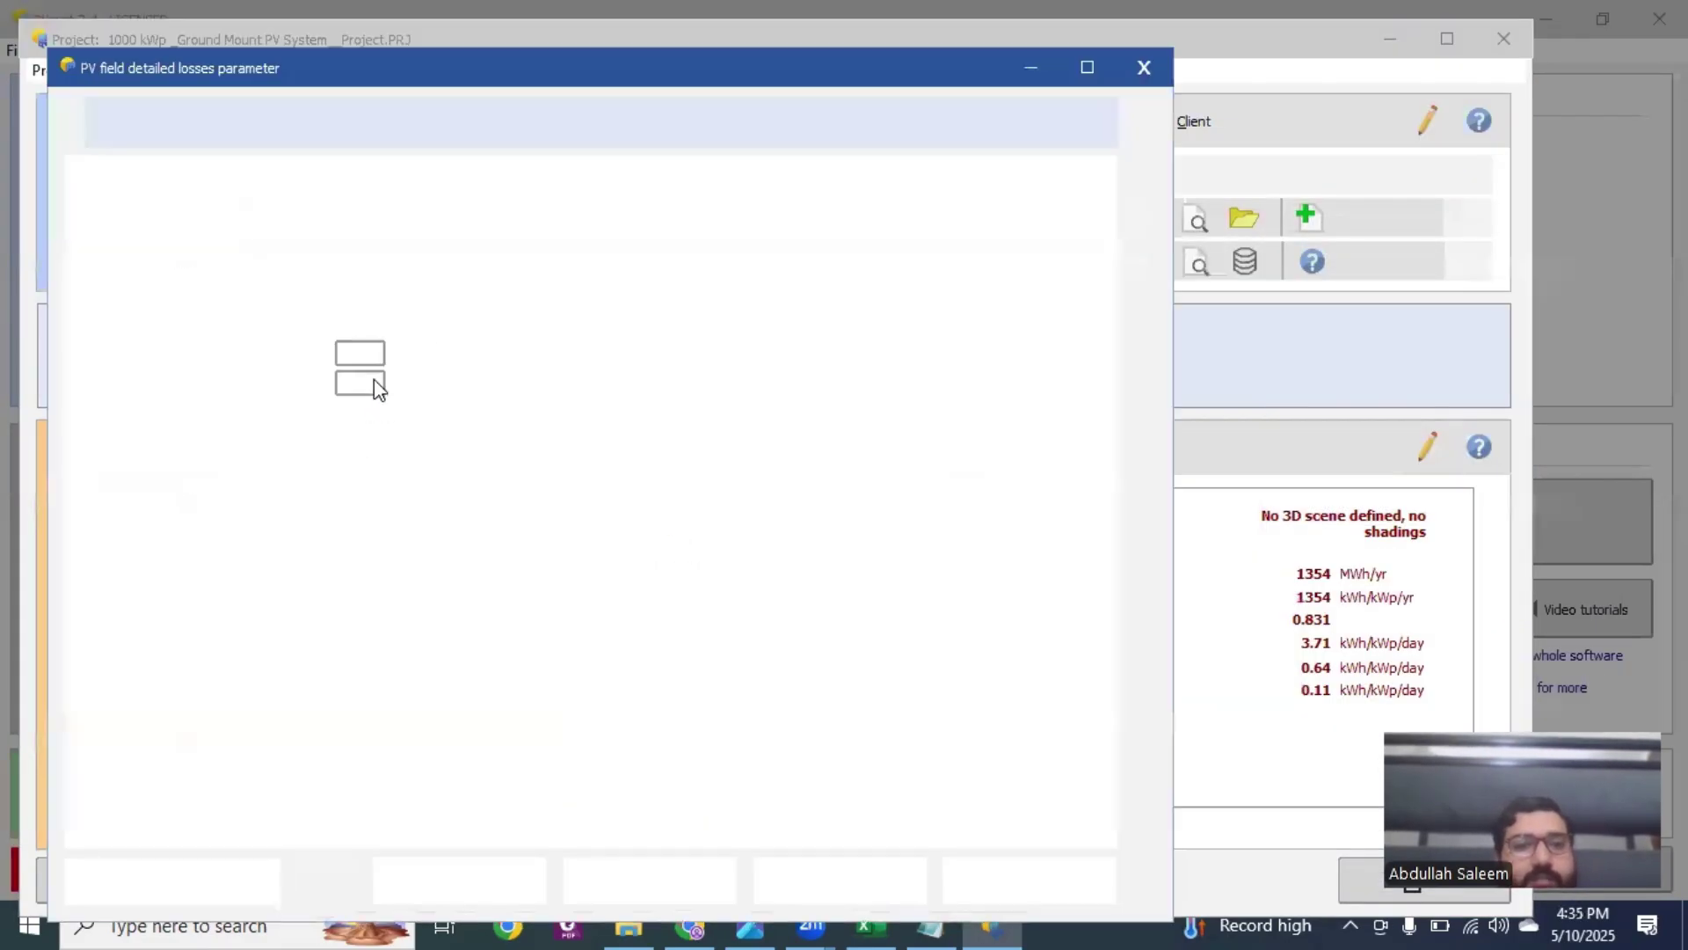
pyautogui.click(264, 176)
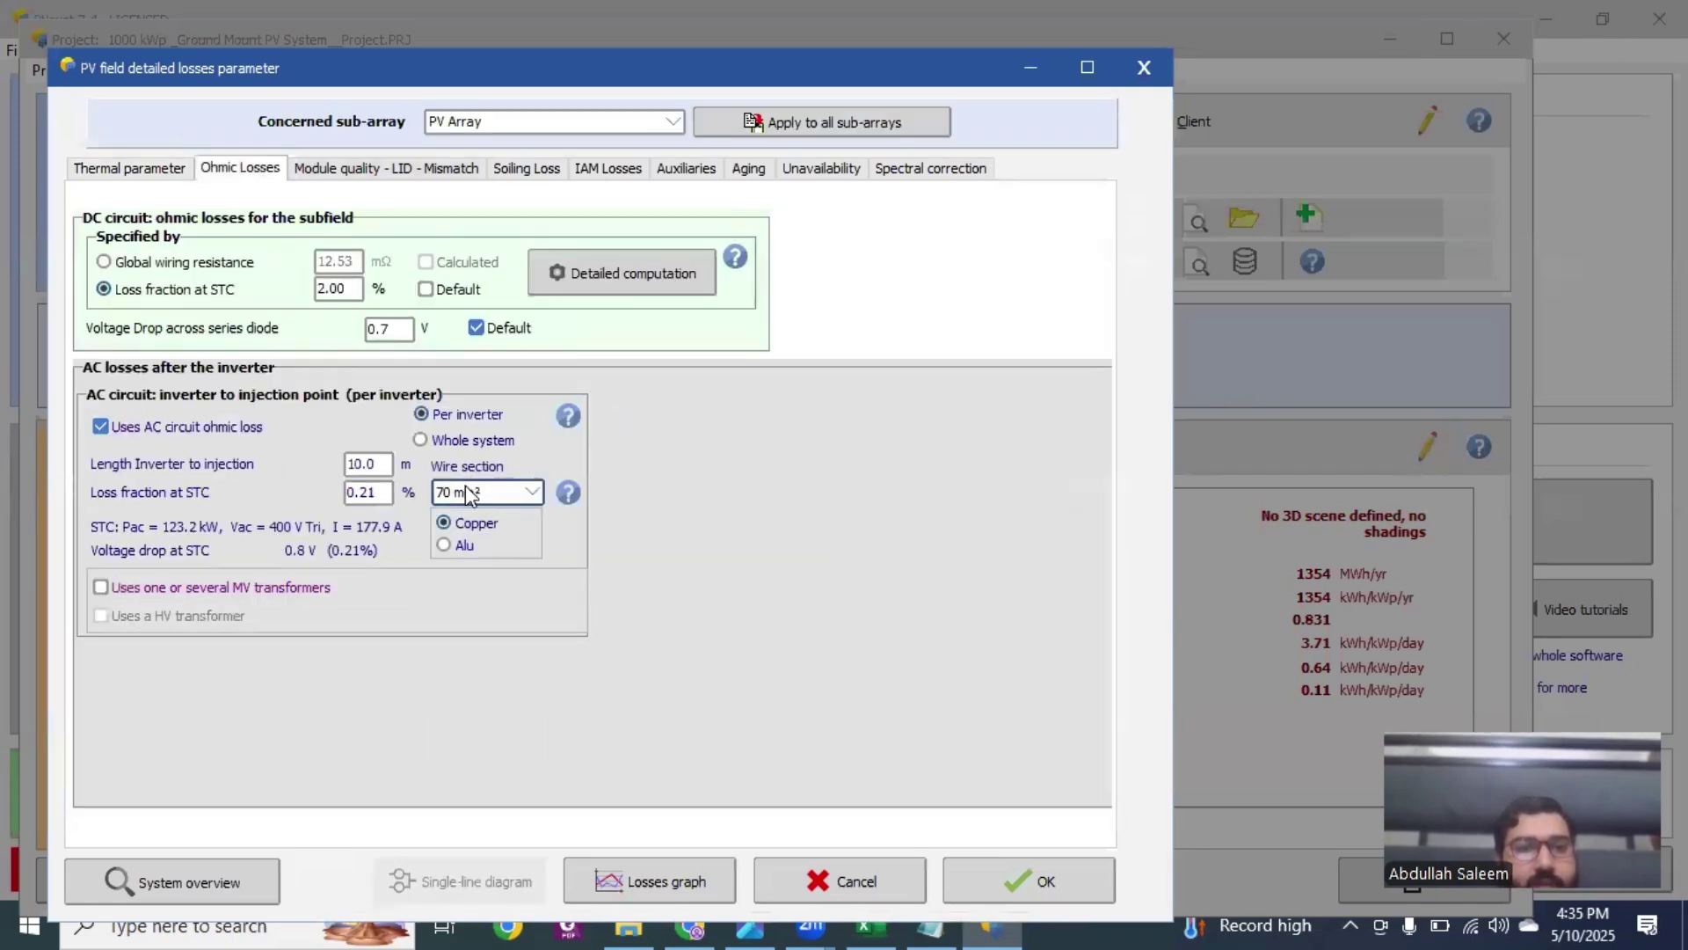
pyautogui.click(800, 124)
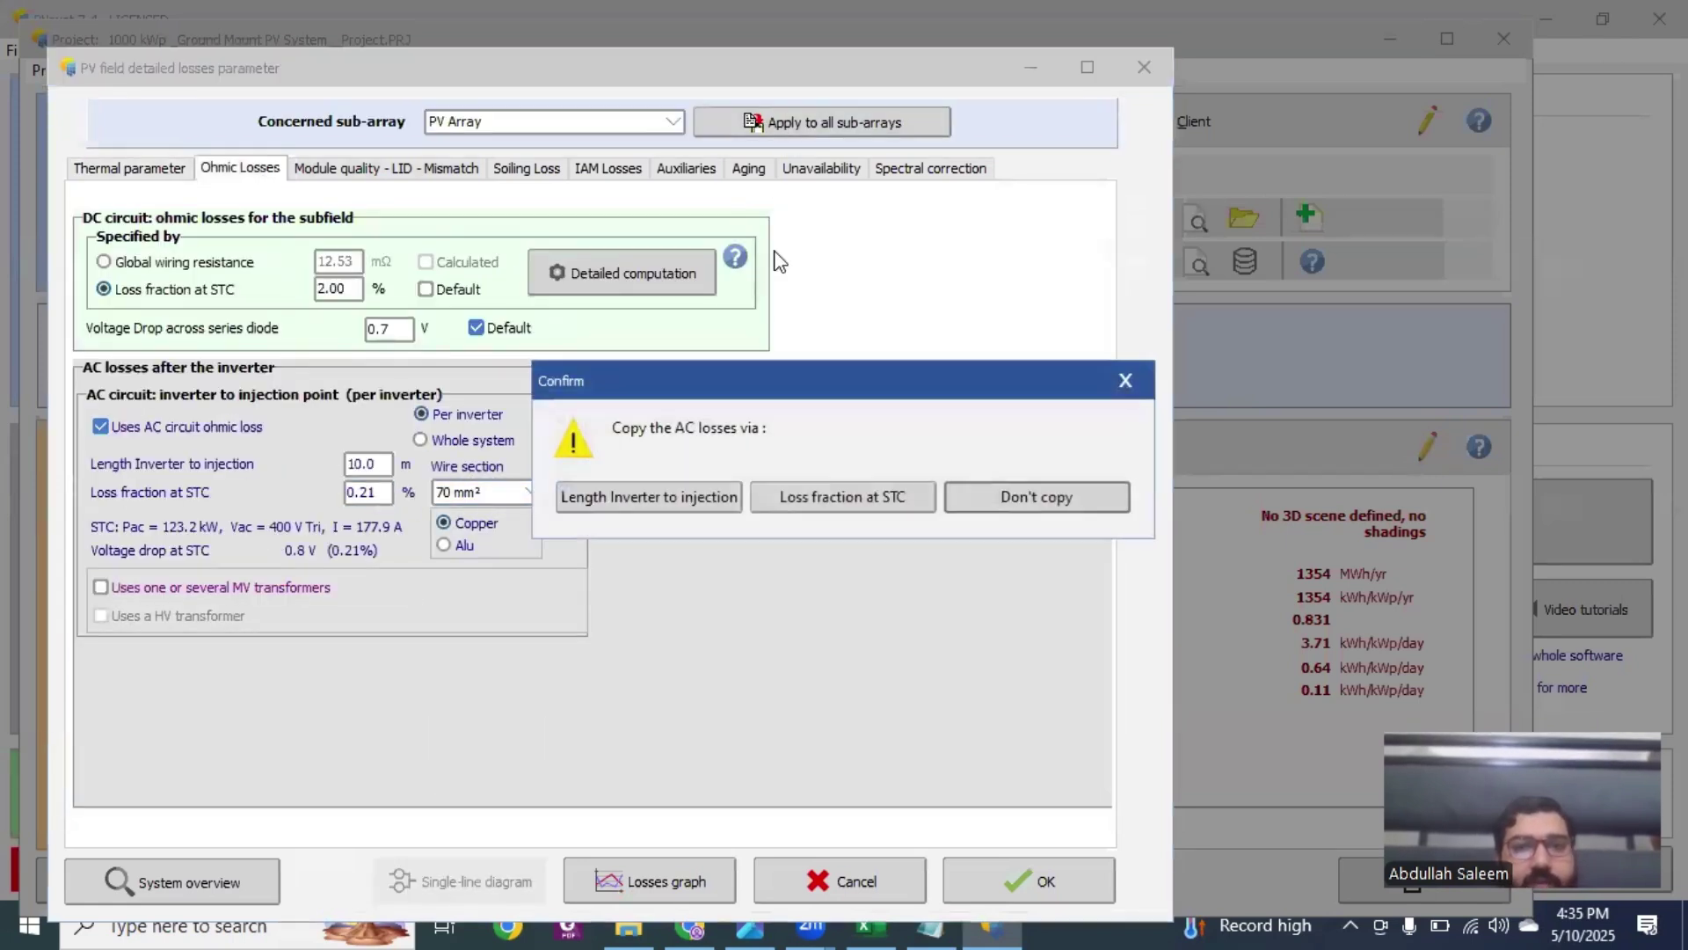
pyautogui.click(853, 498)
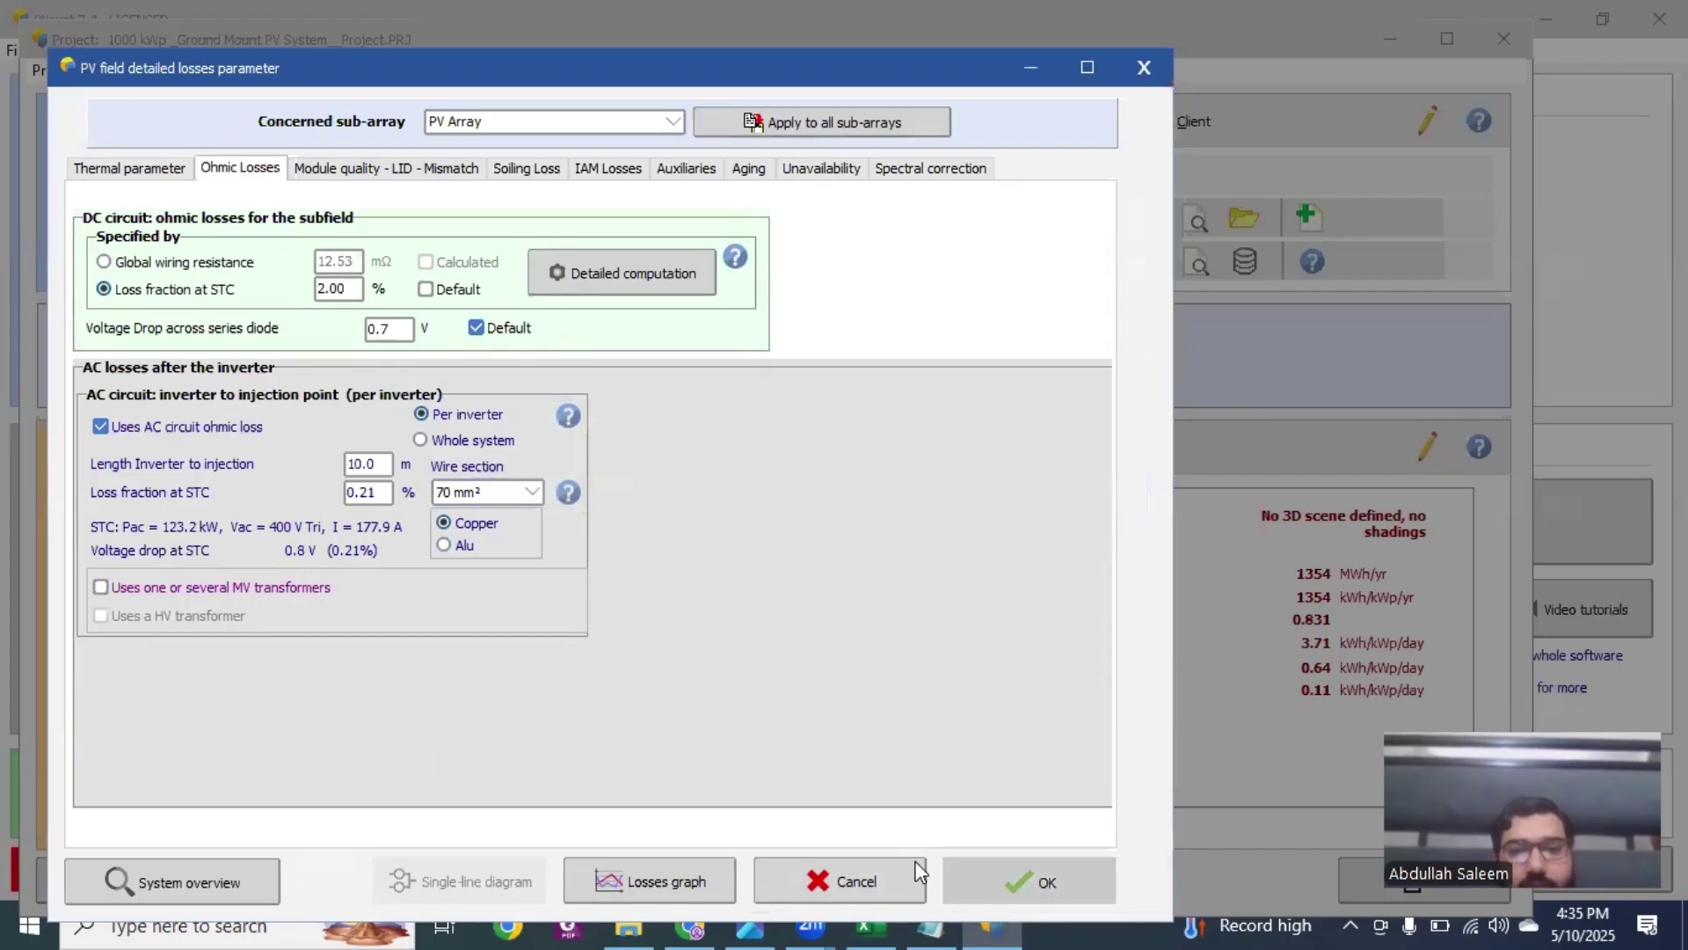
pyautogui.click(1029, 882)
# Step: Save the active variant, rerun the simulation, and open its report with the warnings and errors panel hidden
pyautogui.click(536, 447)
pyautogui.click(762, 615)
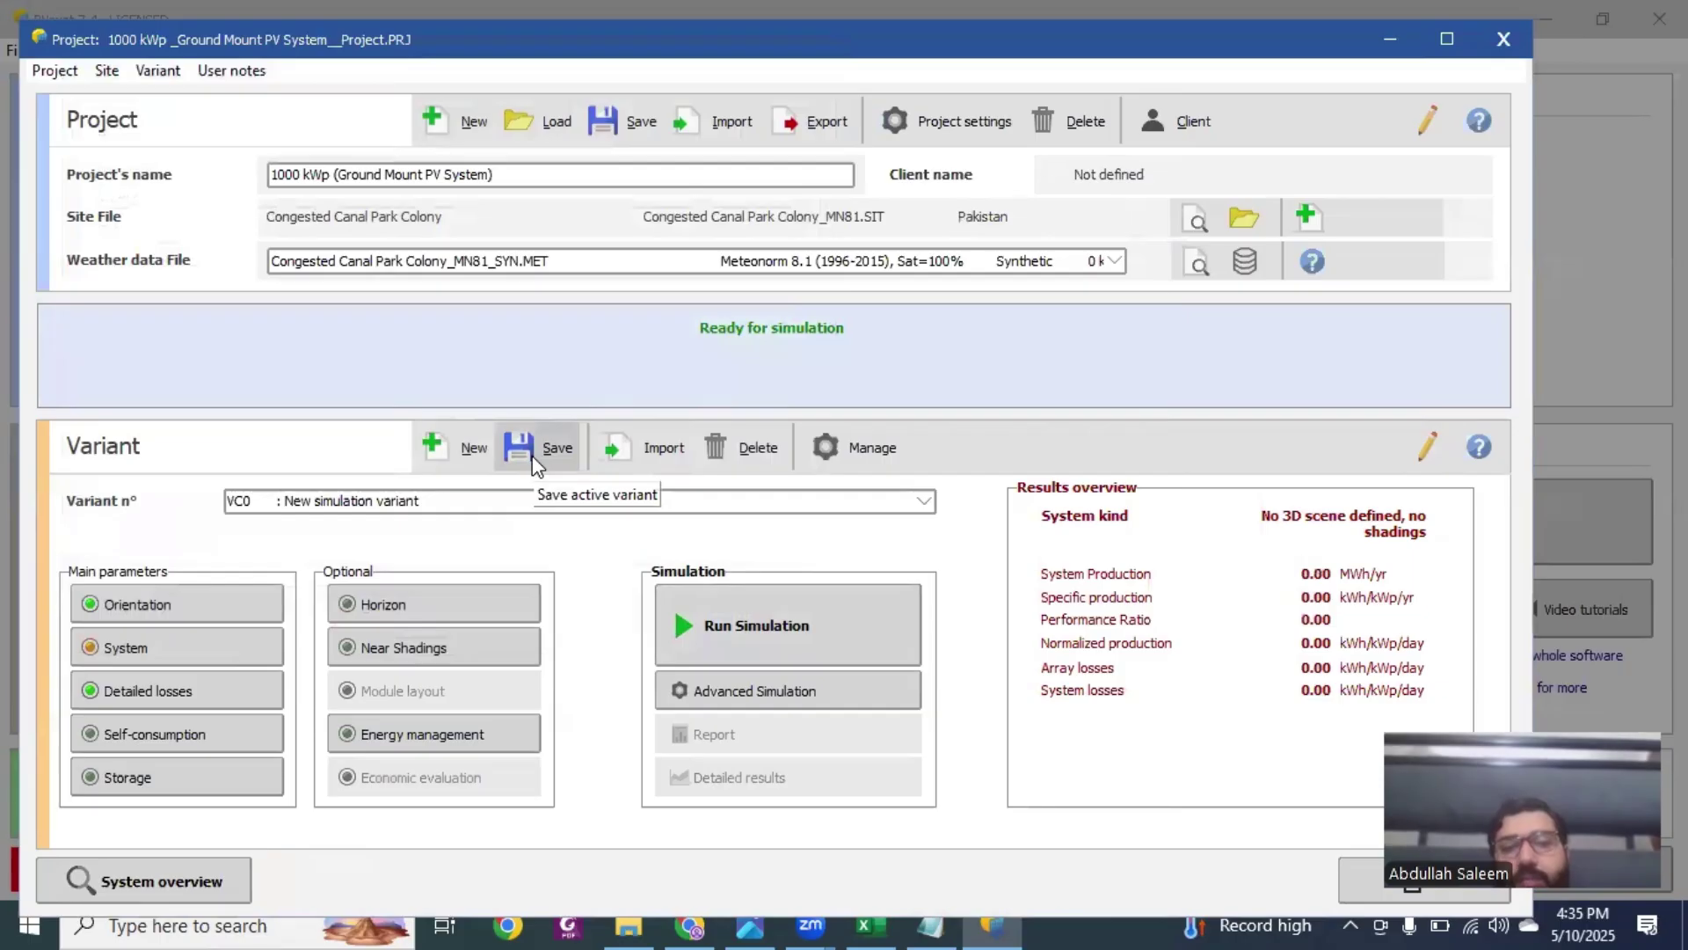
pyautogui.click(861, 630)
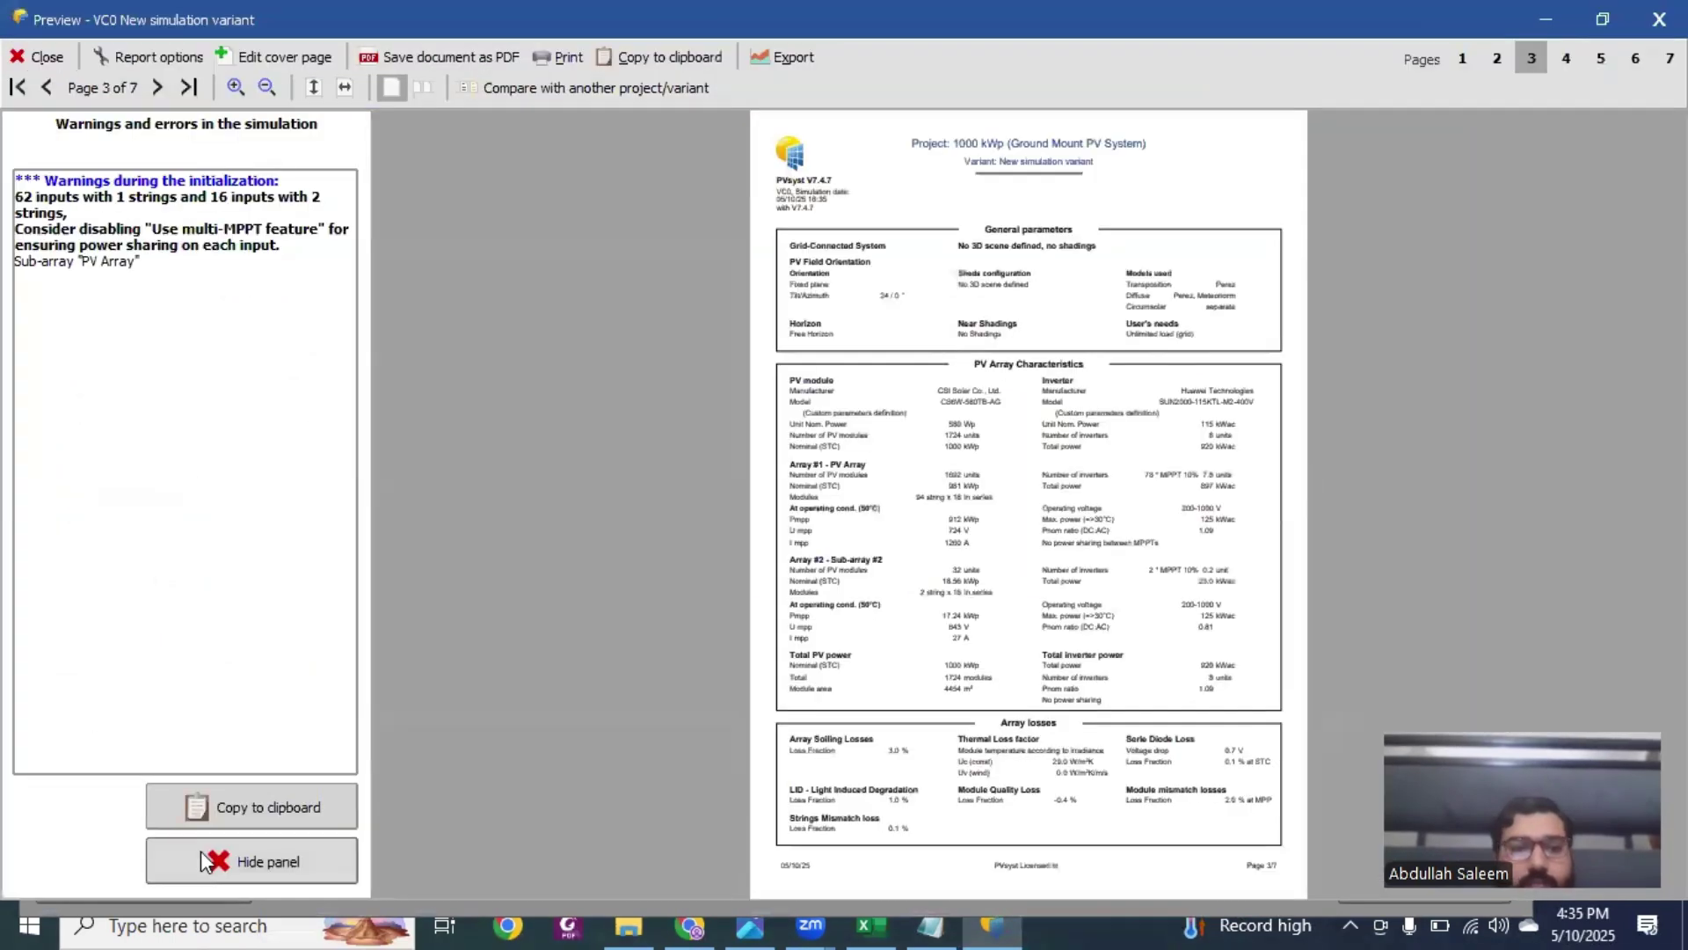
pyautogui.click(204, 862)
# Step: Examine the report's IAM loss factor, DC wiring losses, system unavailability and AC wiring losses
pyautogui.scroll(-1, 920, 452)
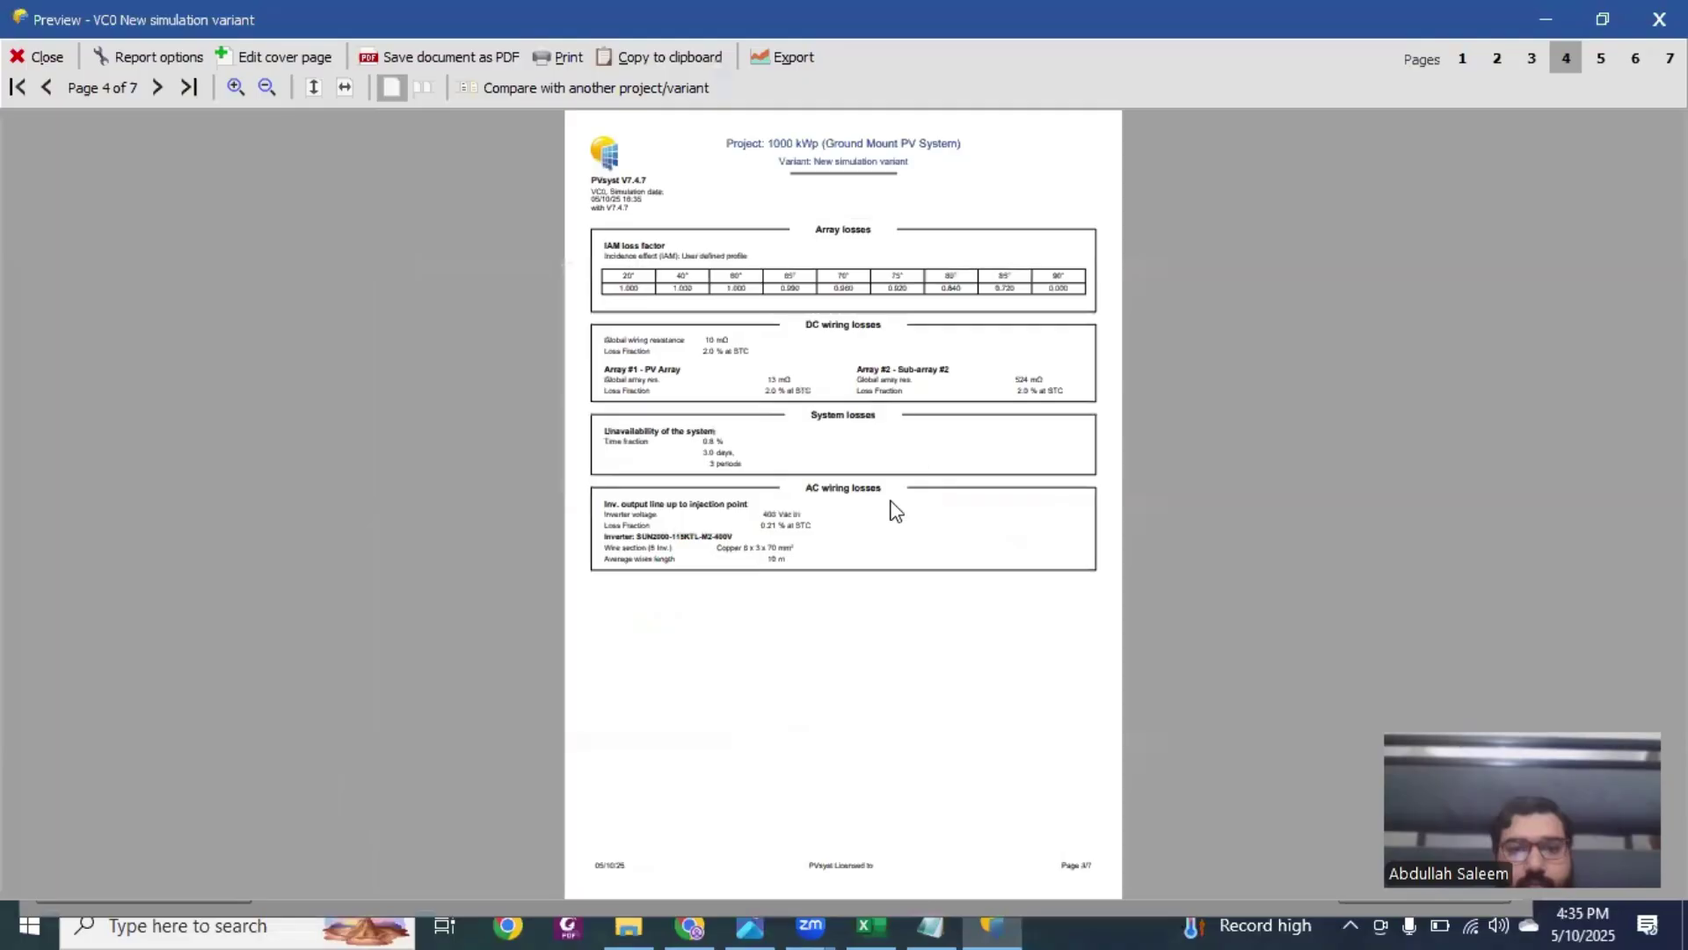
pyautogui.scroll(2, 895, 510)
pyautogui.scroll(-2, 897, 558)
pyautogui.scroll(-1, 893, 551)
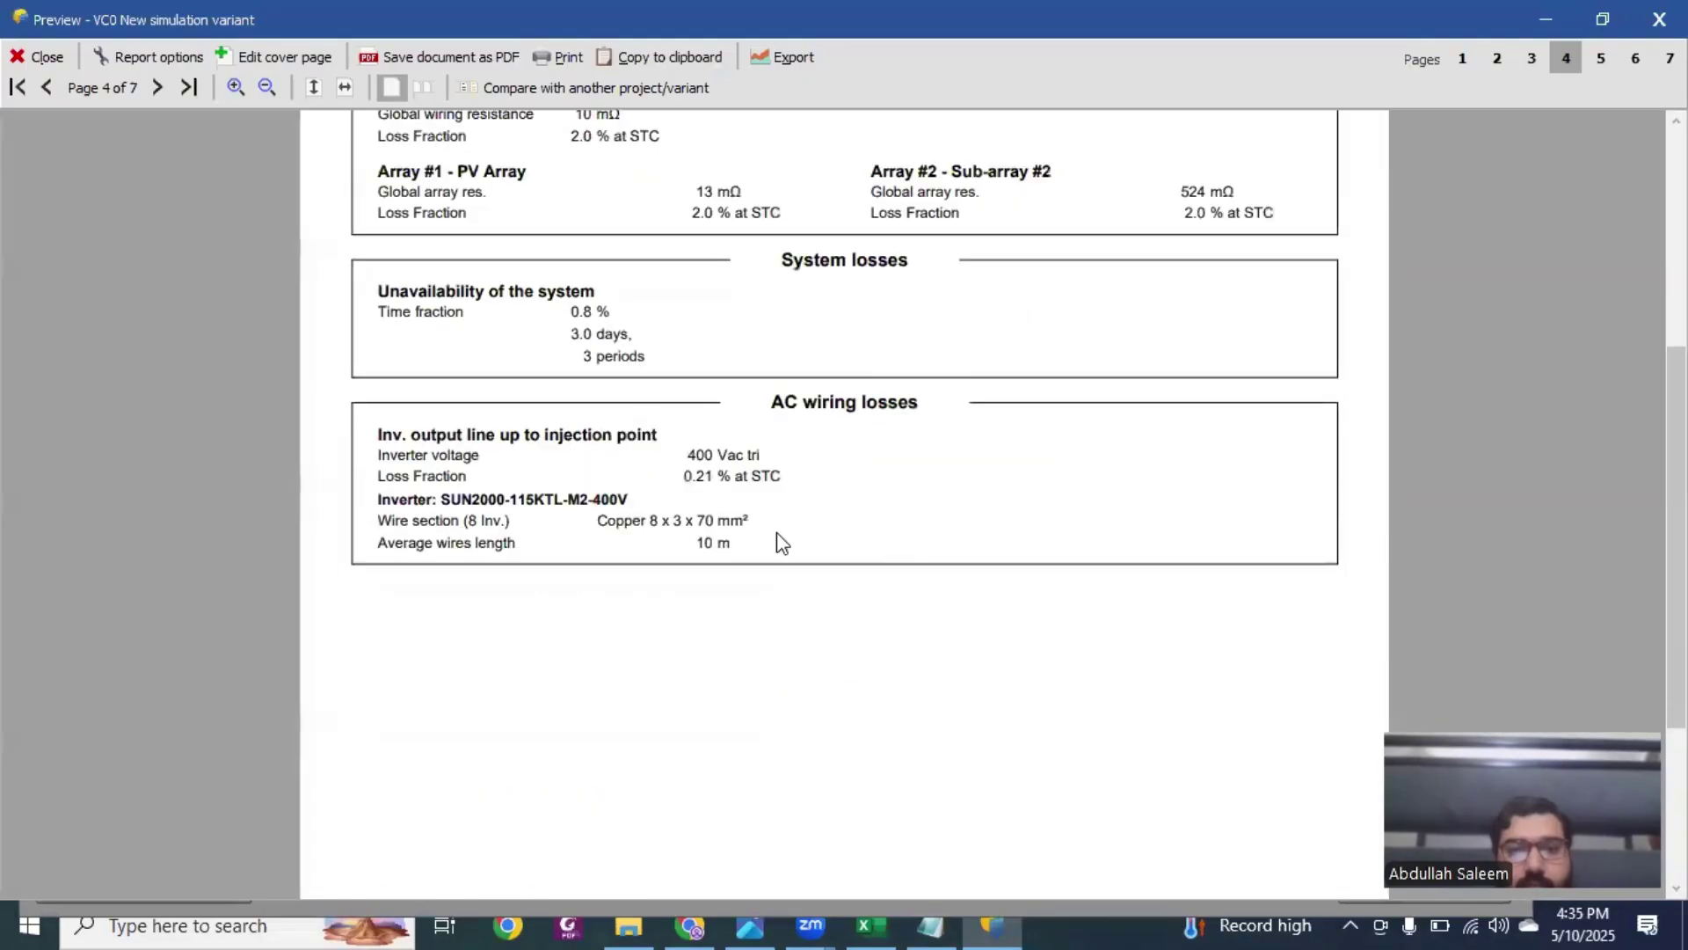
pyautogui.scroll(2, 778, 538)
pyautogui.scroll(-3, 776, 538)
pyautogui.scroll(-1, 773, 533)
pyautogui.scroll(-1, 774, 530)
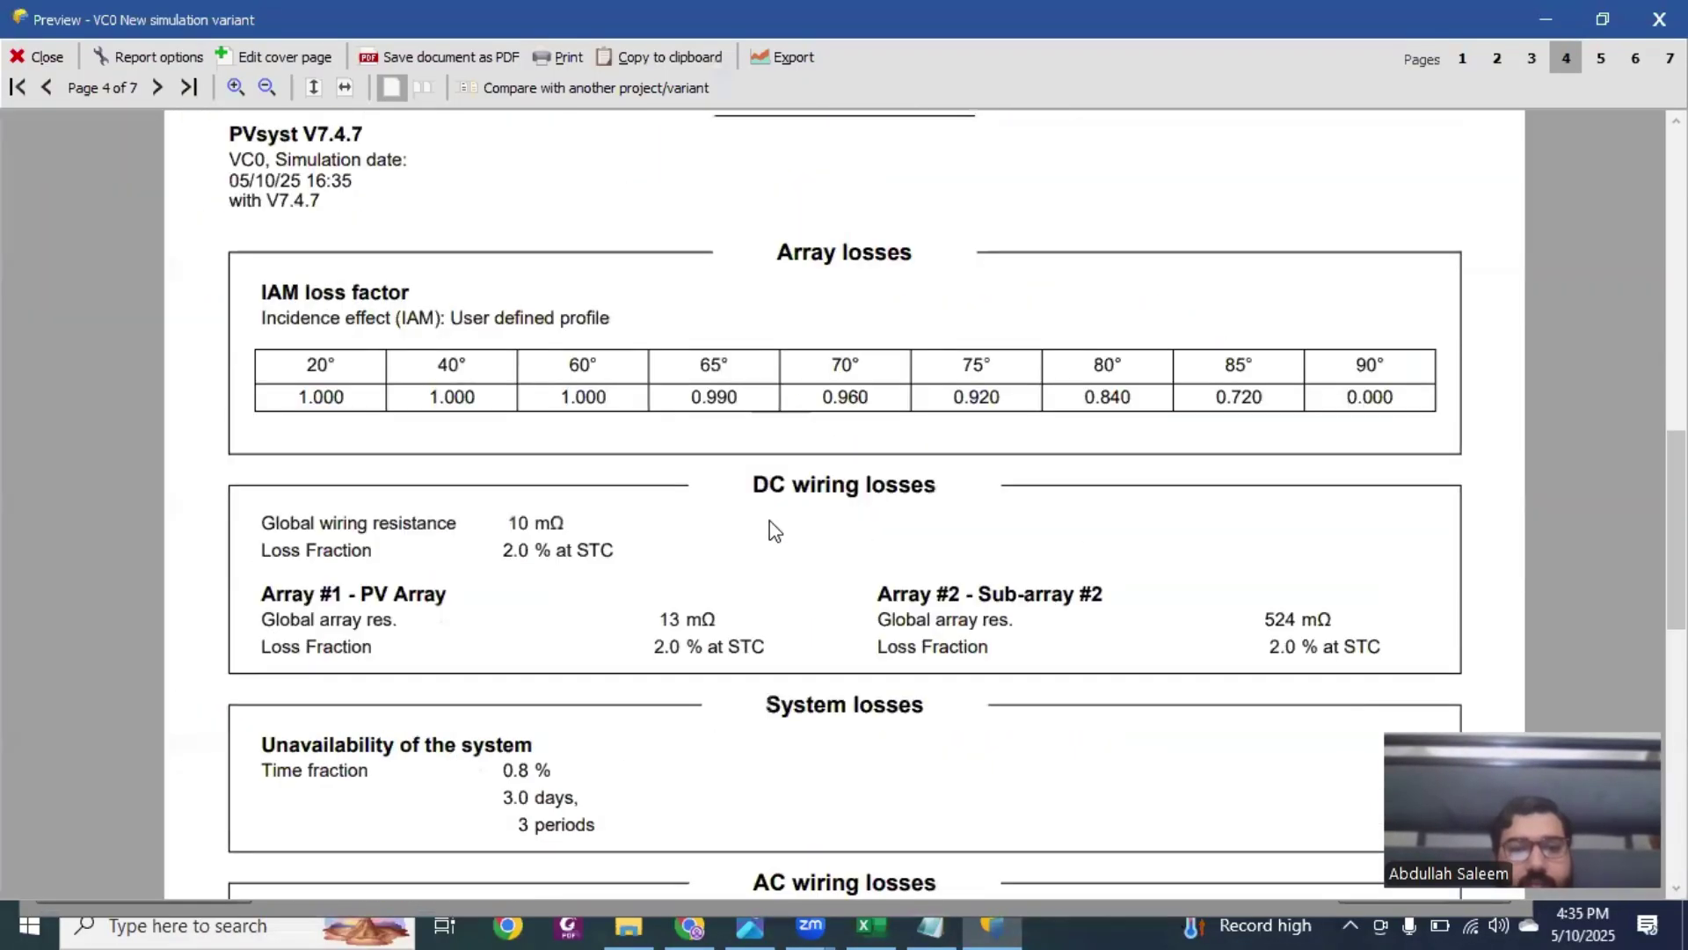
pyautogui.scroll(-1, 774, 530)
pyautogui.scroll(-1, 774, 527)
pyautogui.scroll(-2, 774, 527)
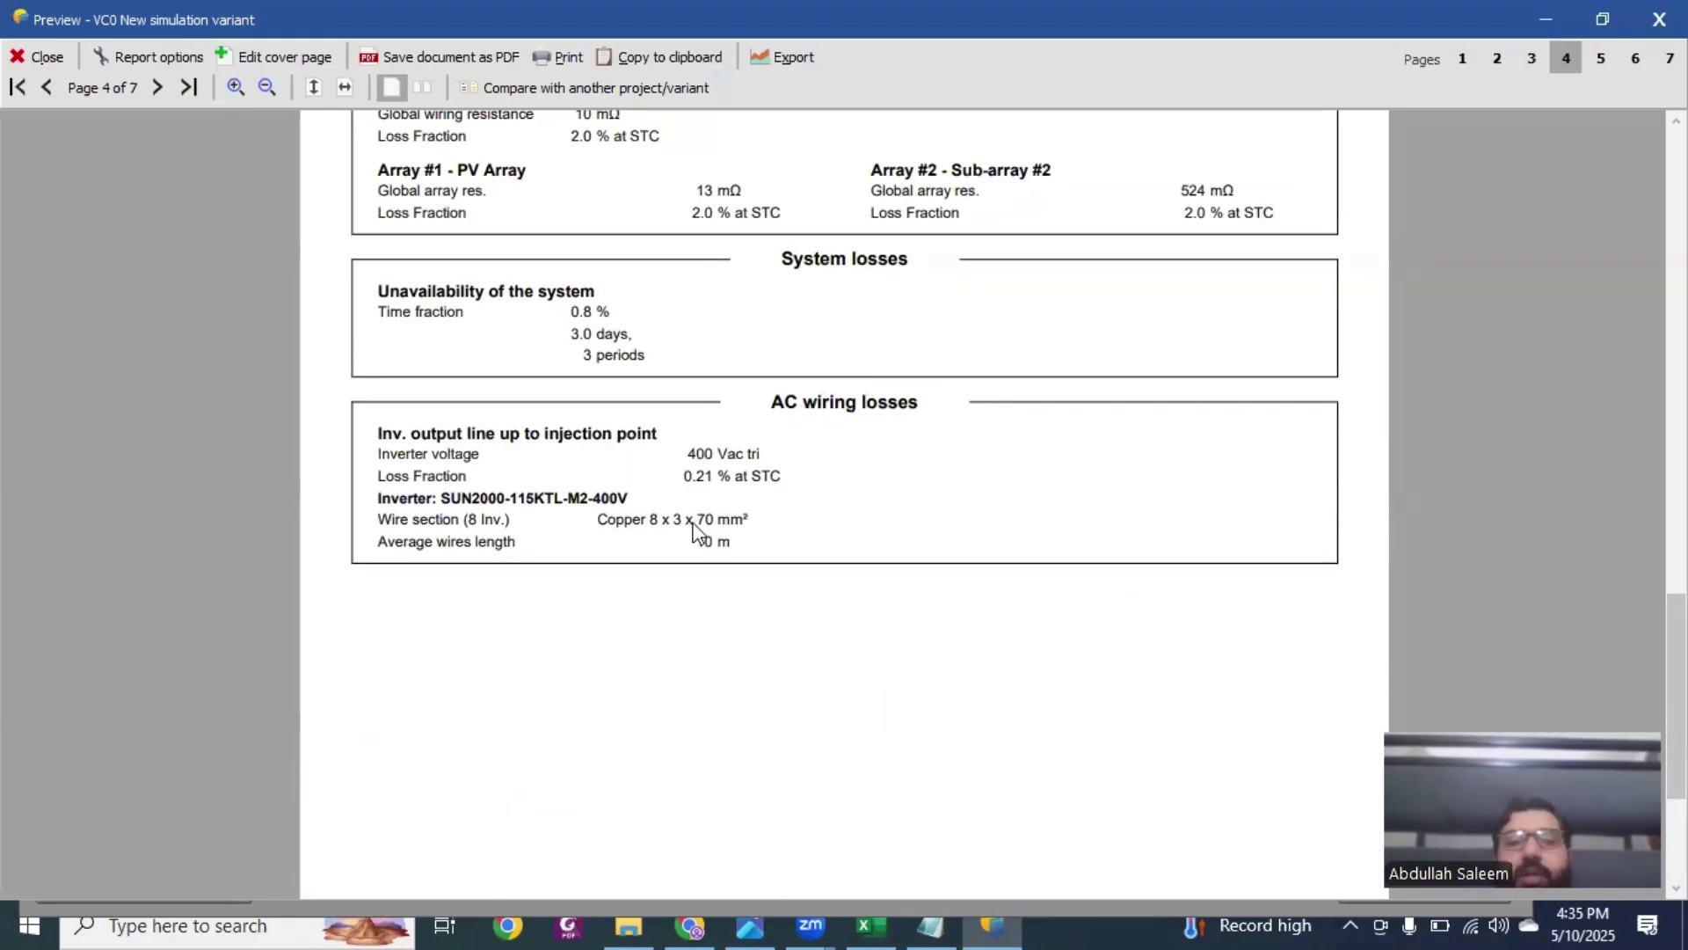
# Step: Examine the report's main results, including the normalized production and performance ratio charts and the monthly balances table
pyautogui.scroll(-8, 681, 515)
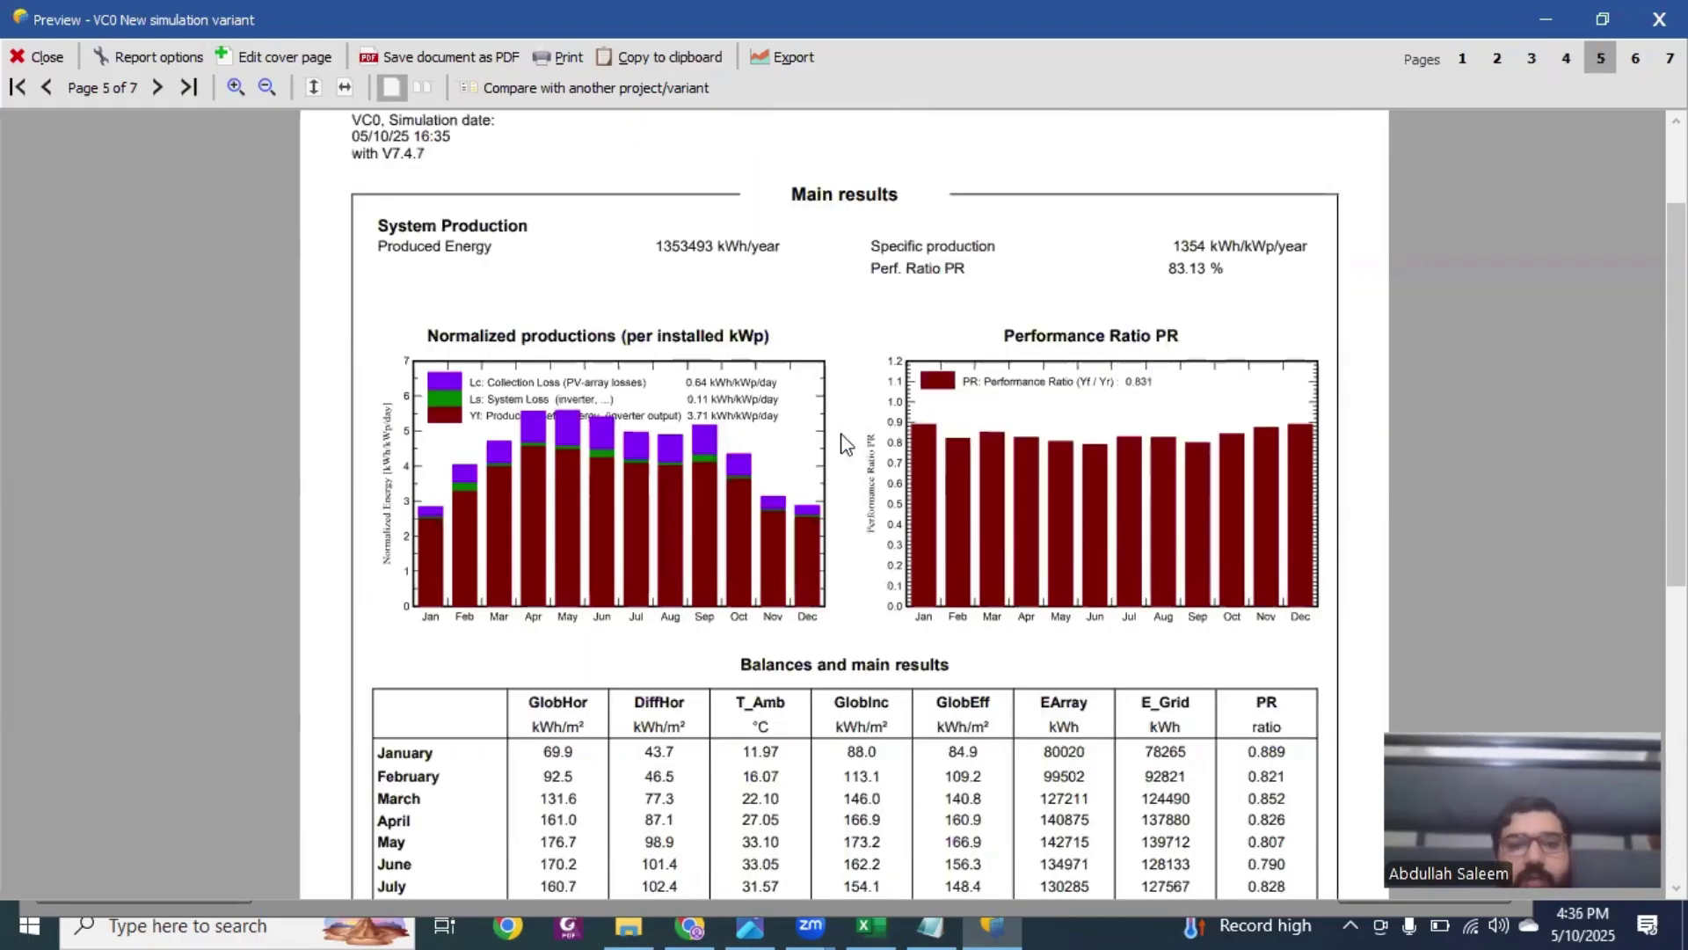
pyautogui.scroll(-3, 841, 436)
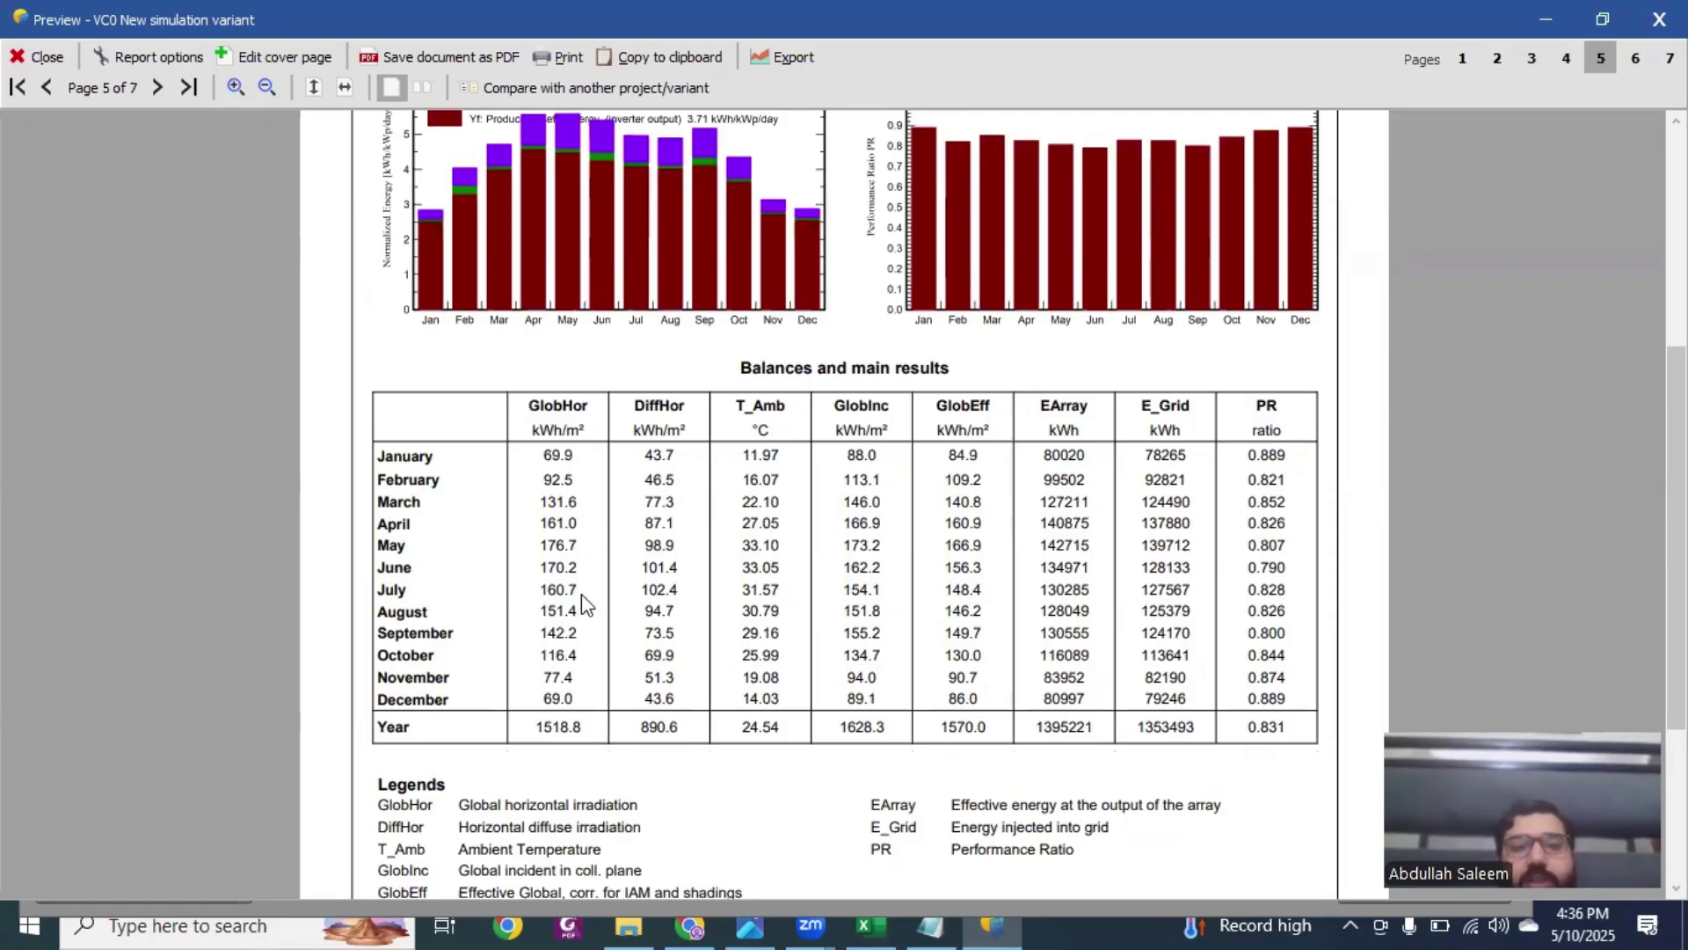
pyautogui.scroll(-3, 623, 563)
pyautogui.scroll(-3, 615, 554)
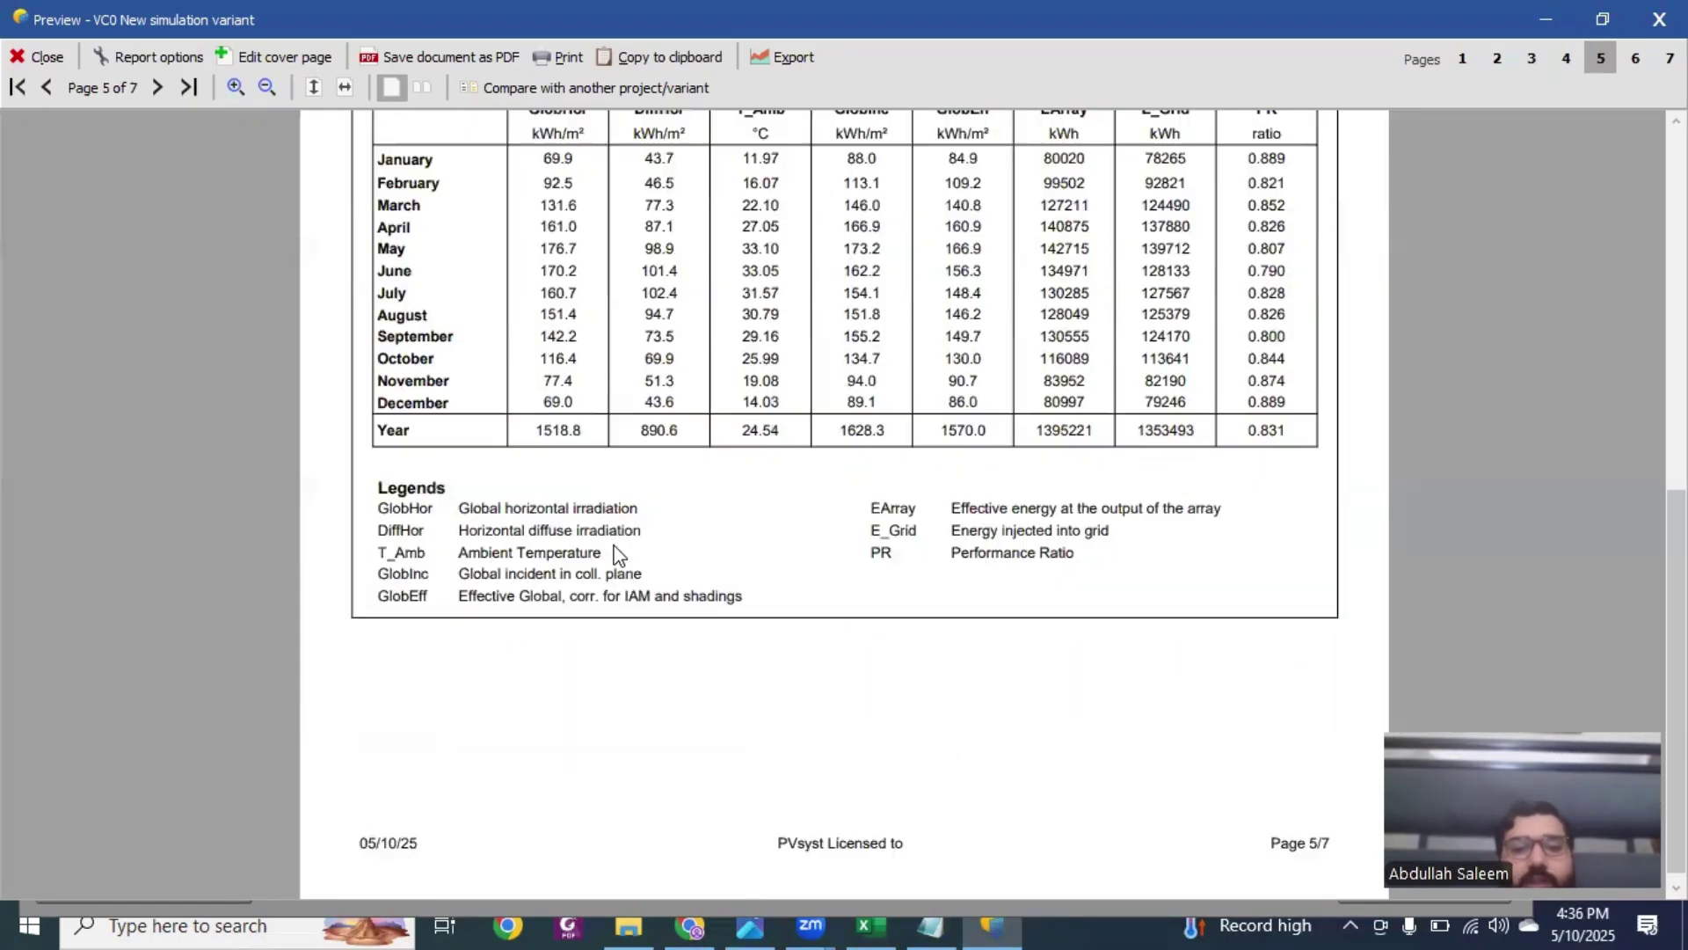
# Step: Examine the report's loss diagram and system output power distribution, and close the report and the results
pyautogui.scroll(-2, 591, 570)
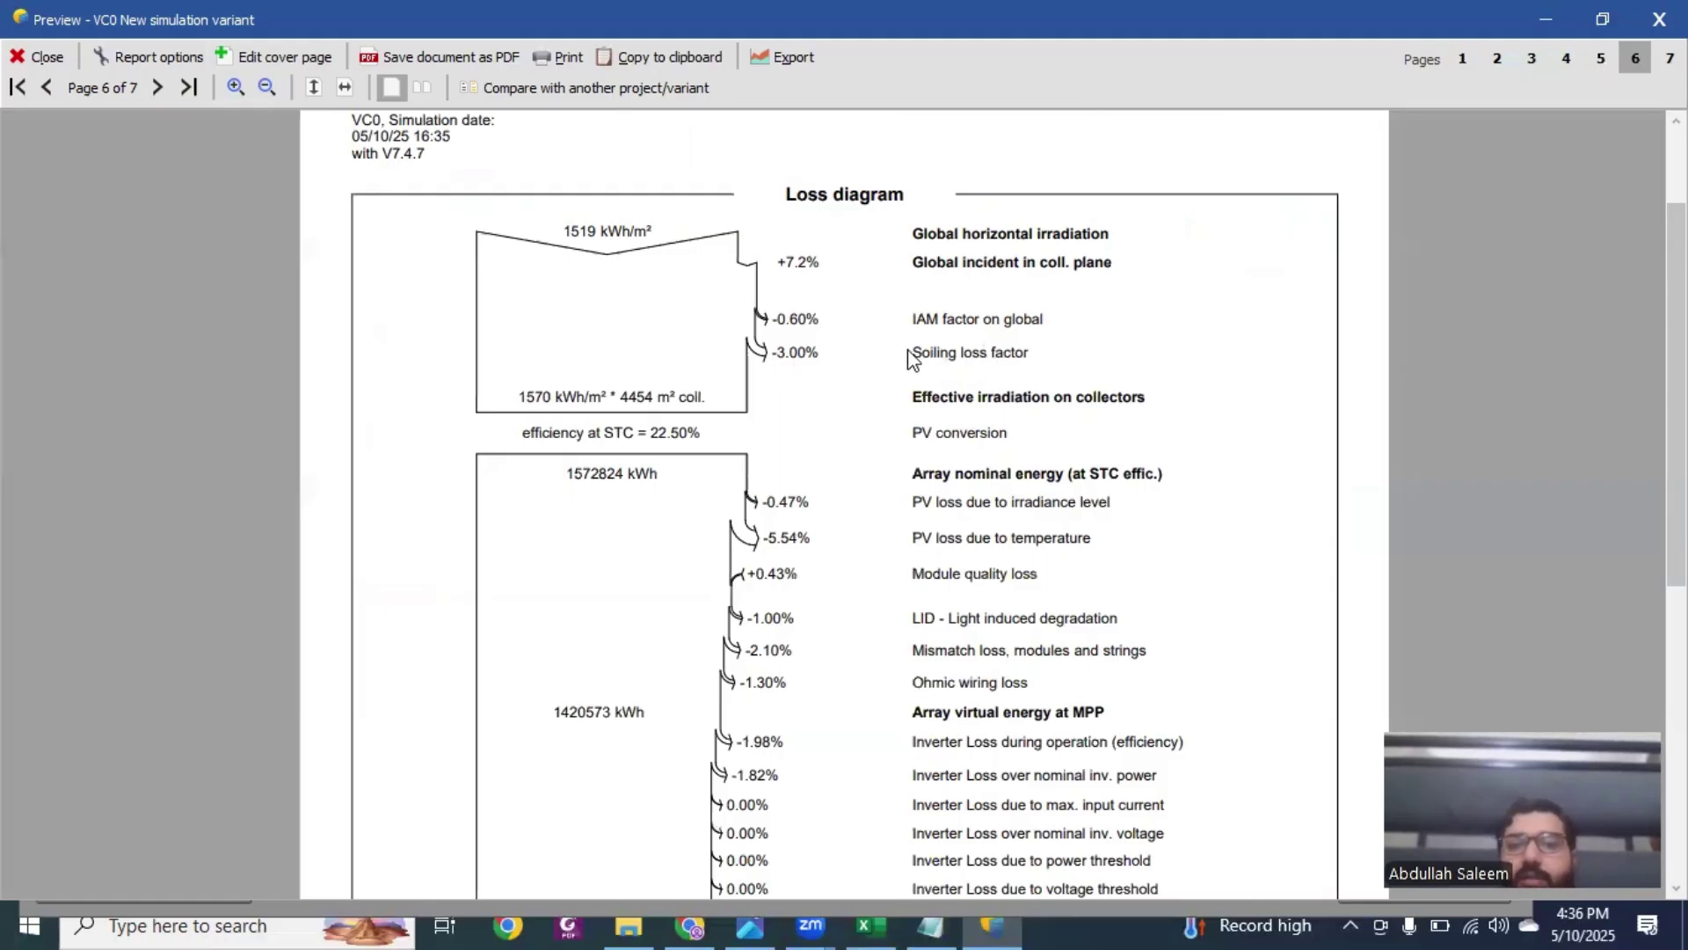
pyautogui.scroll(-3, 912, 359)
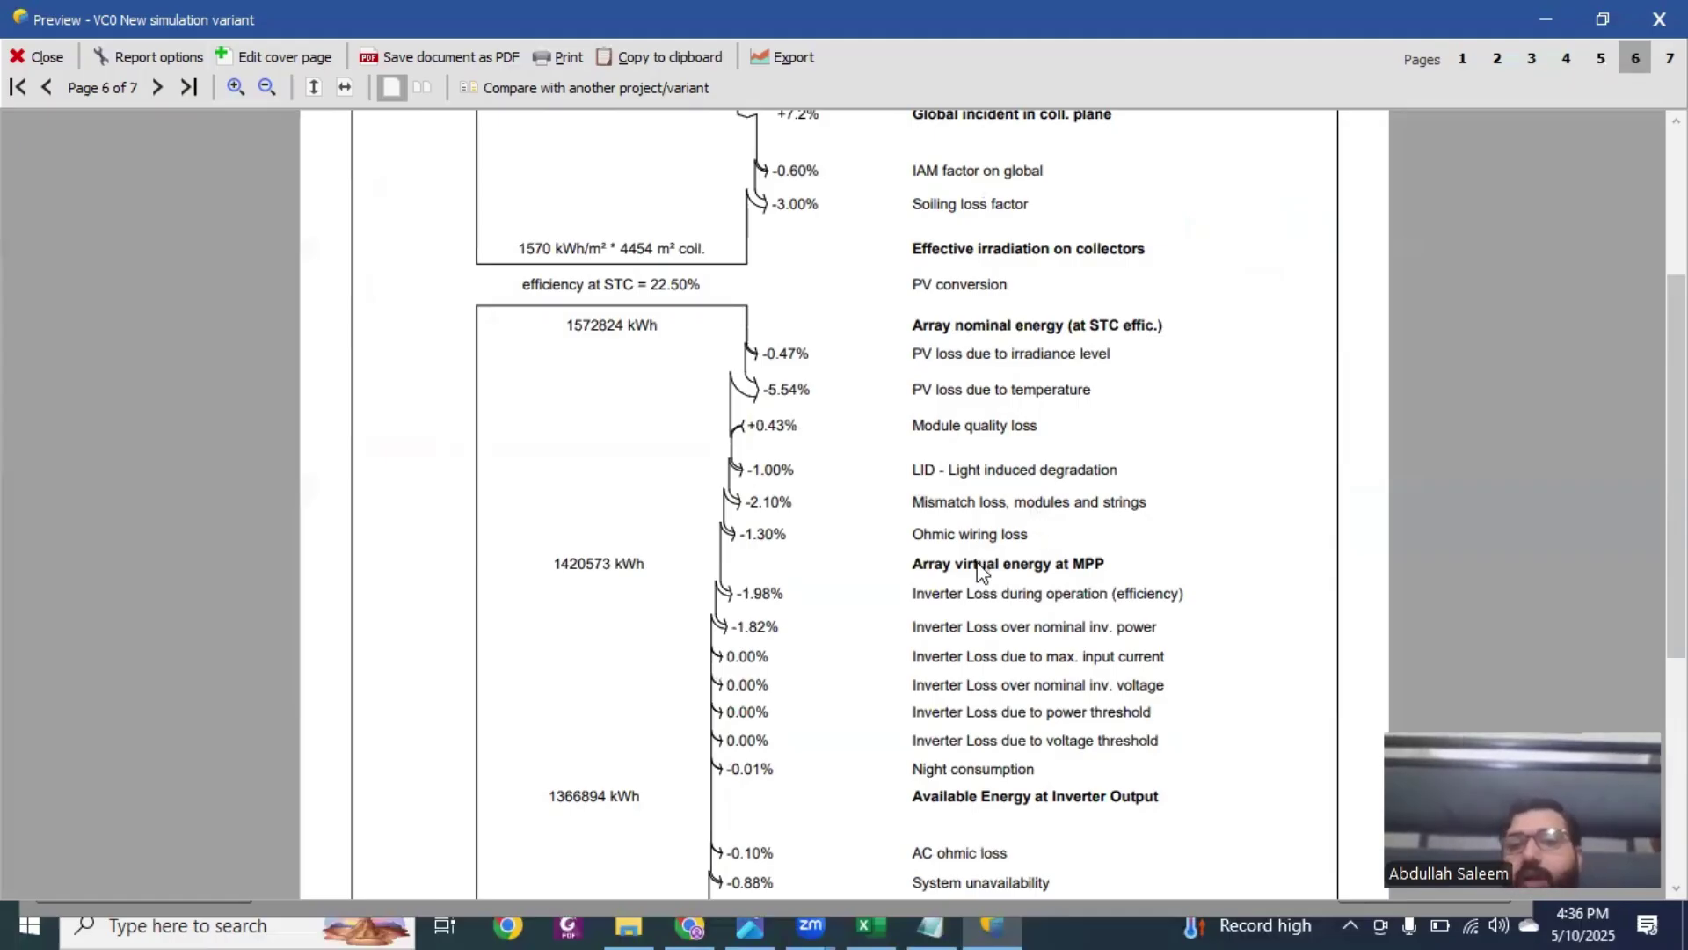
pyautogui.scroll(-3, 978, 570)
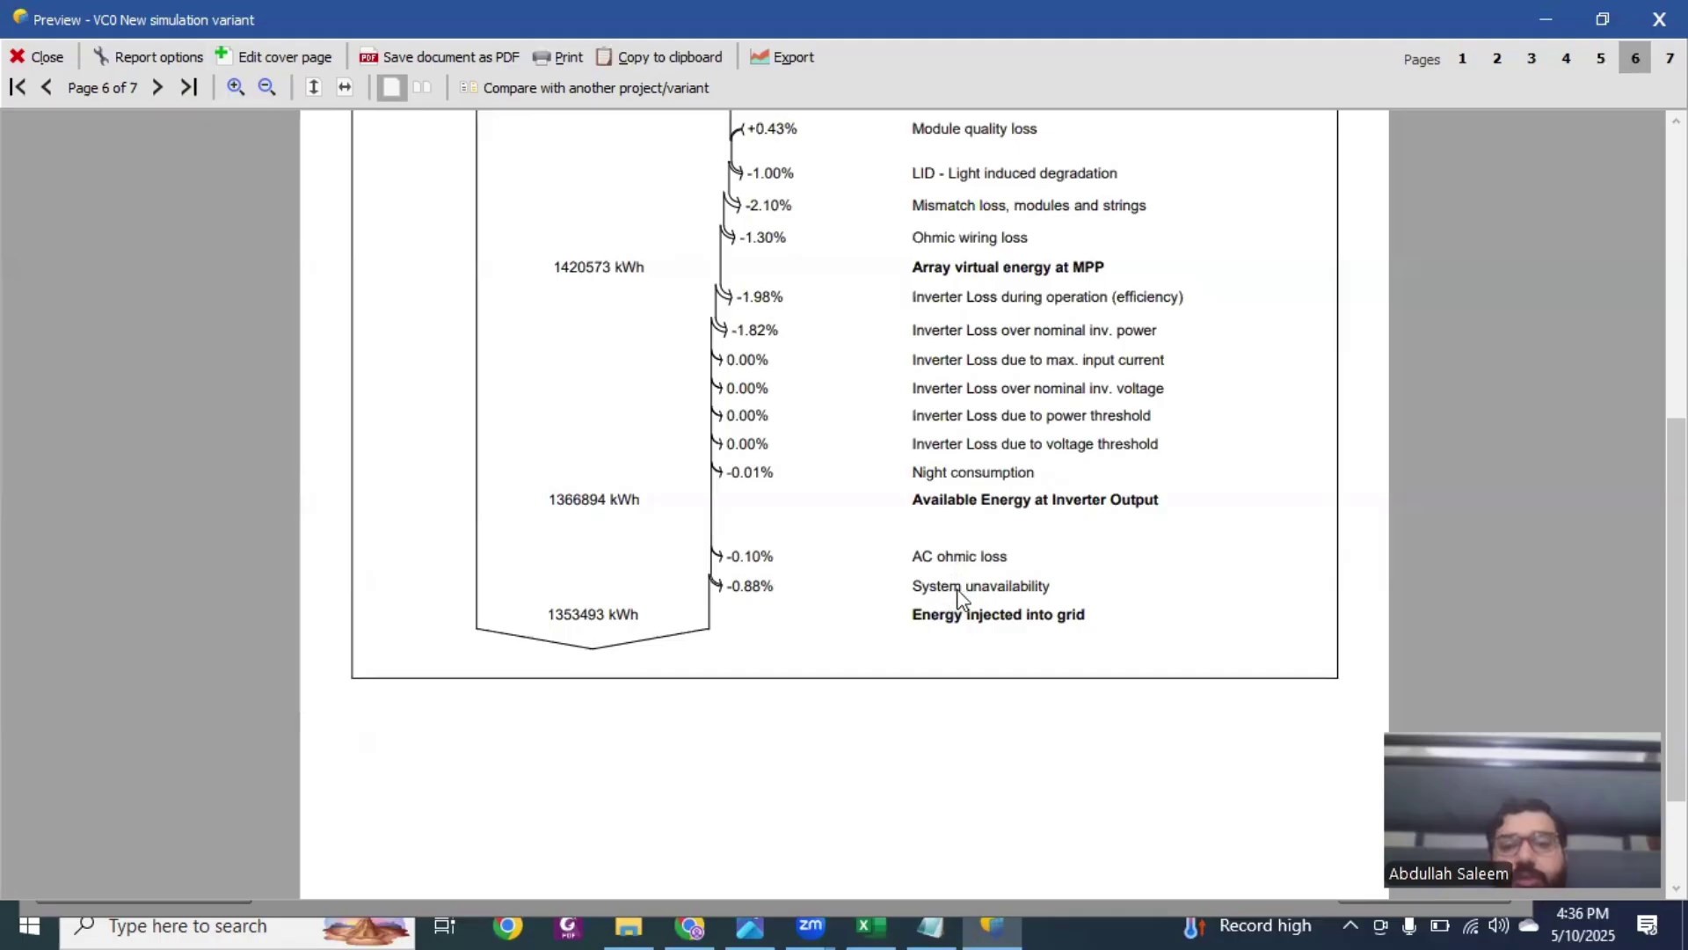
pyautogui.scroll(-15, 554, 655)
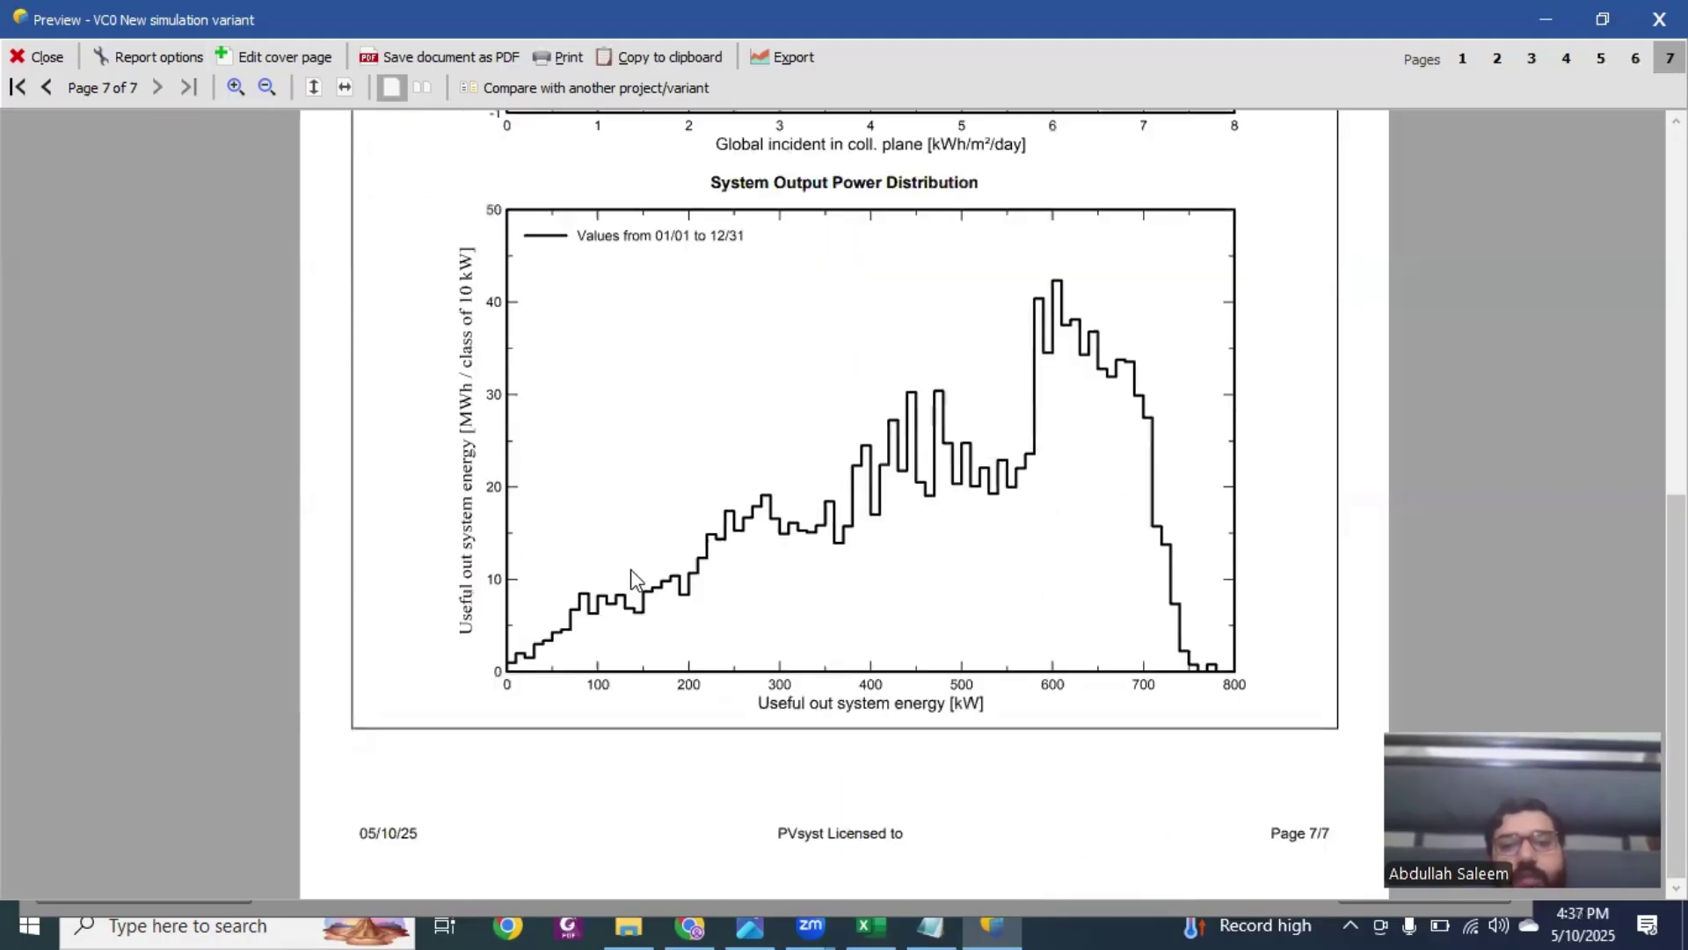
pyautogui.click(1659, 20)
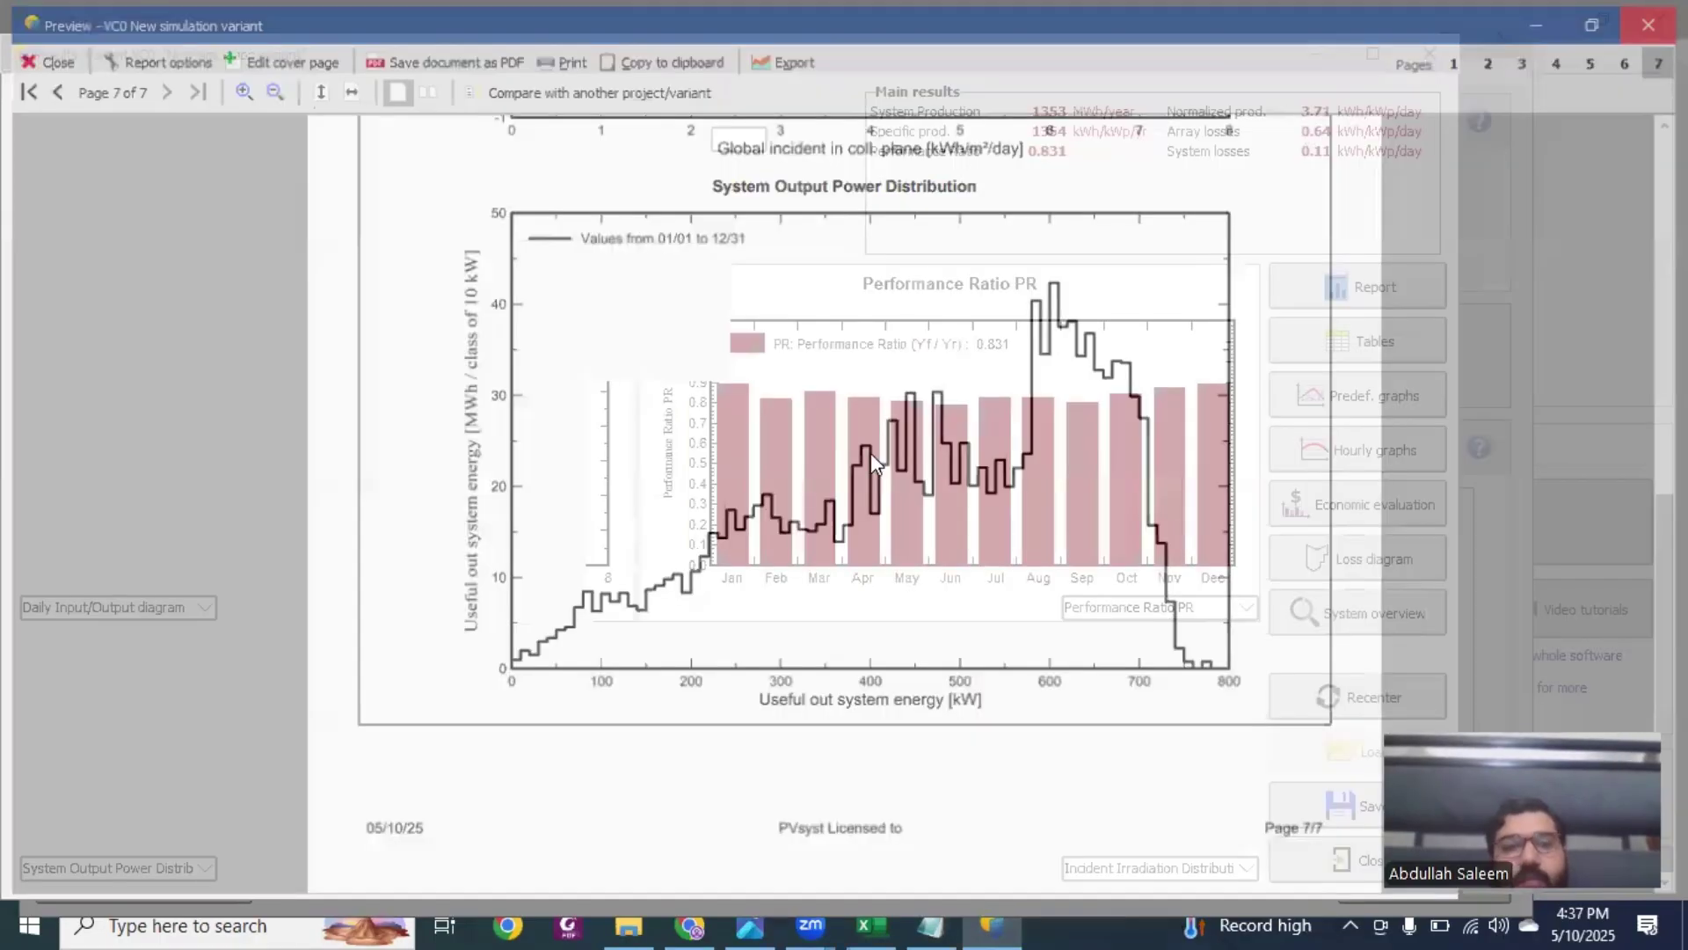
pyautogui.click(1431, 54)
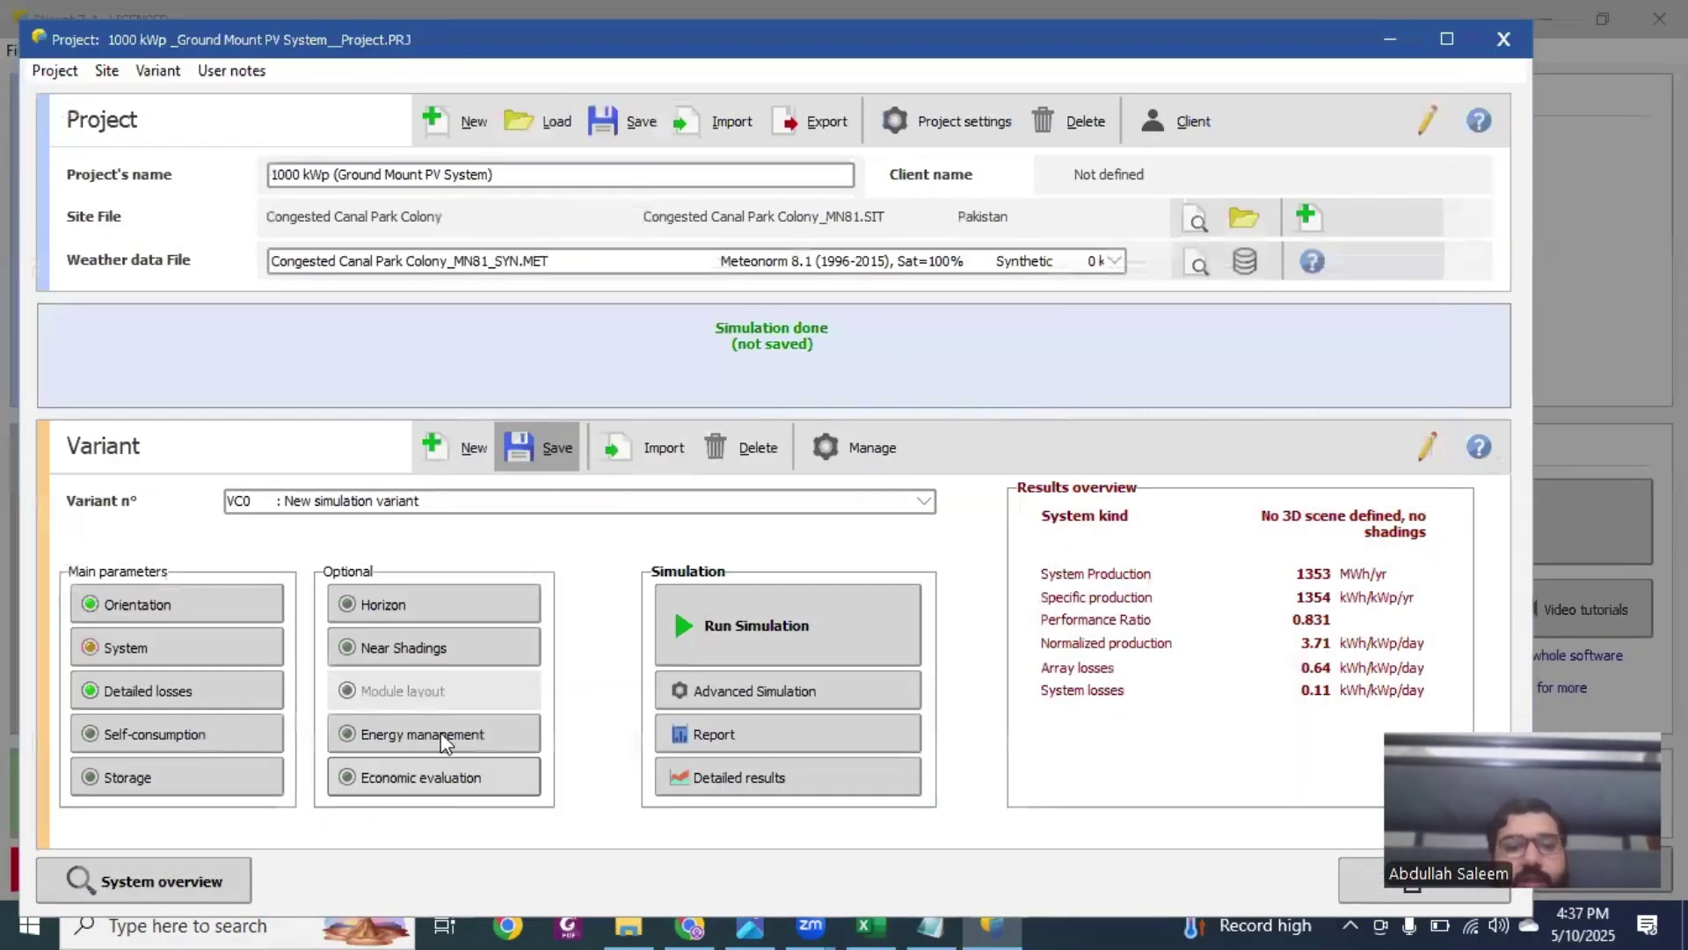
# Step: In the variant's energy management, set the kind of weather data for the P50-P90 estimation to TMY, multi-year
pyautogui.click(442, 735)
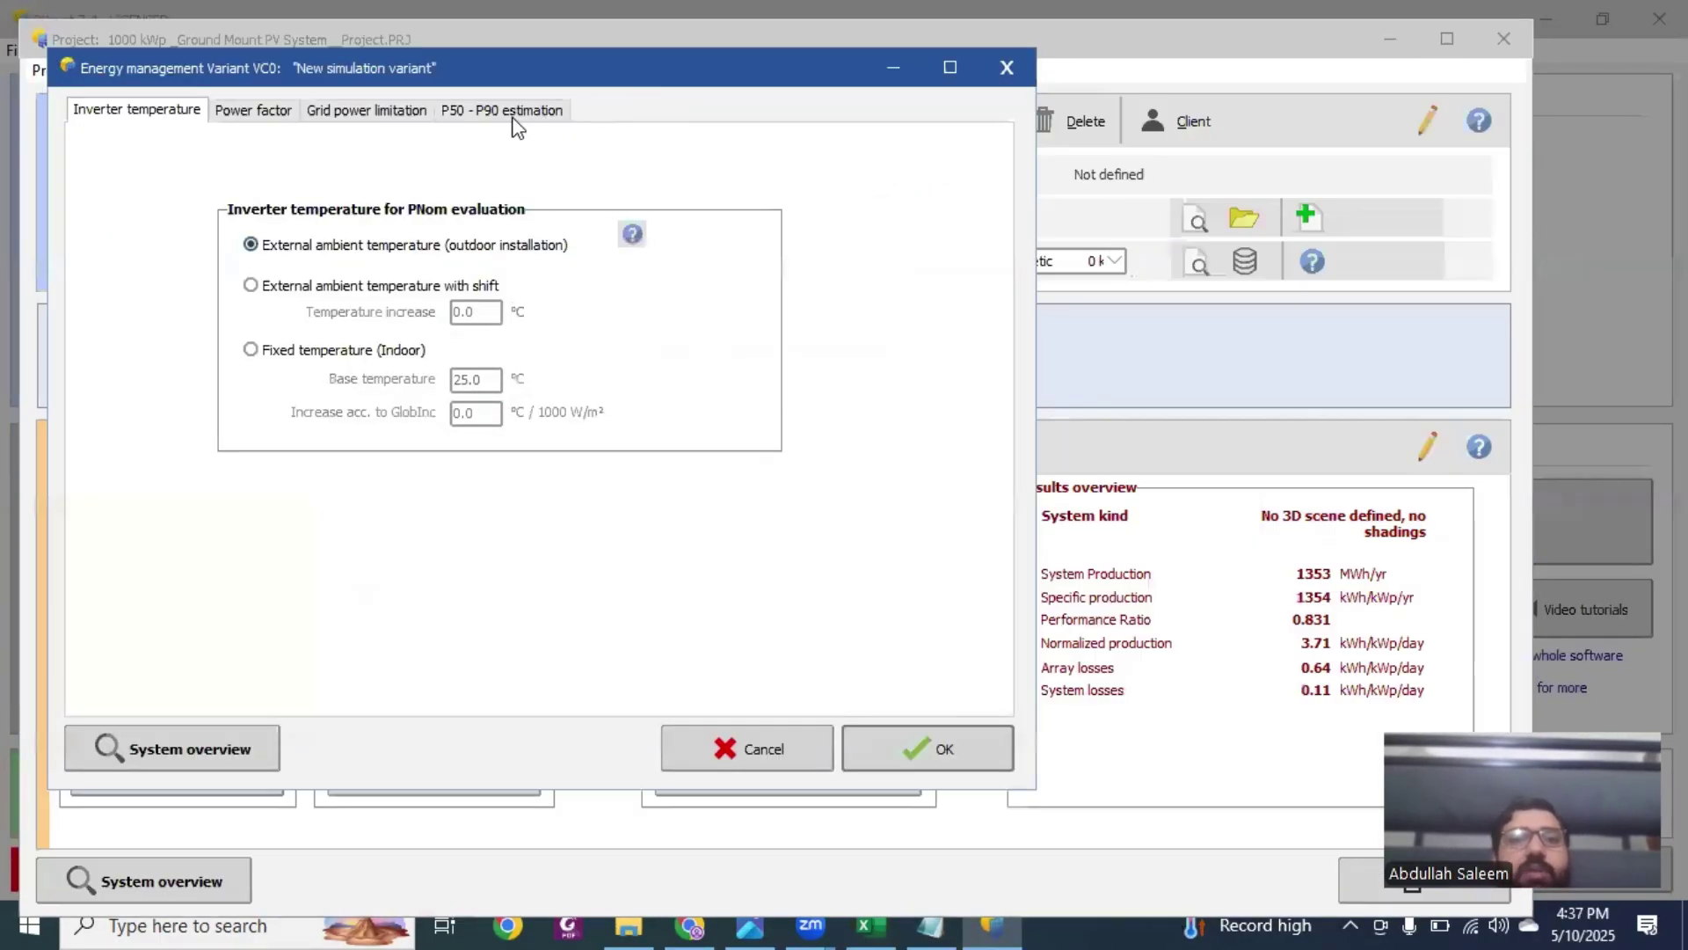
pyautogui.click(515, 119)
pyautogui.click(429, 271)
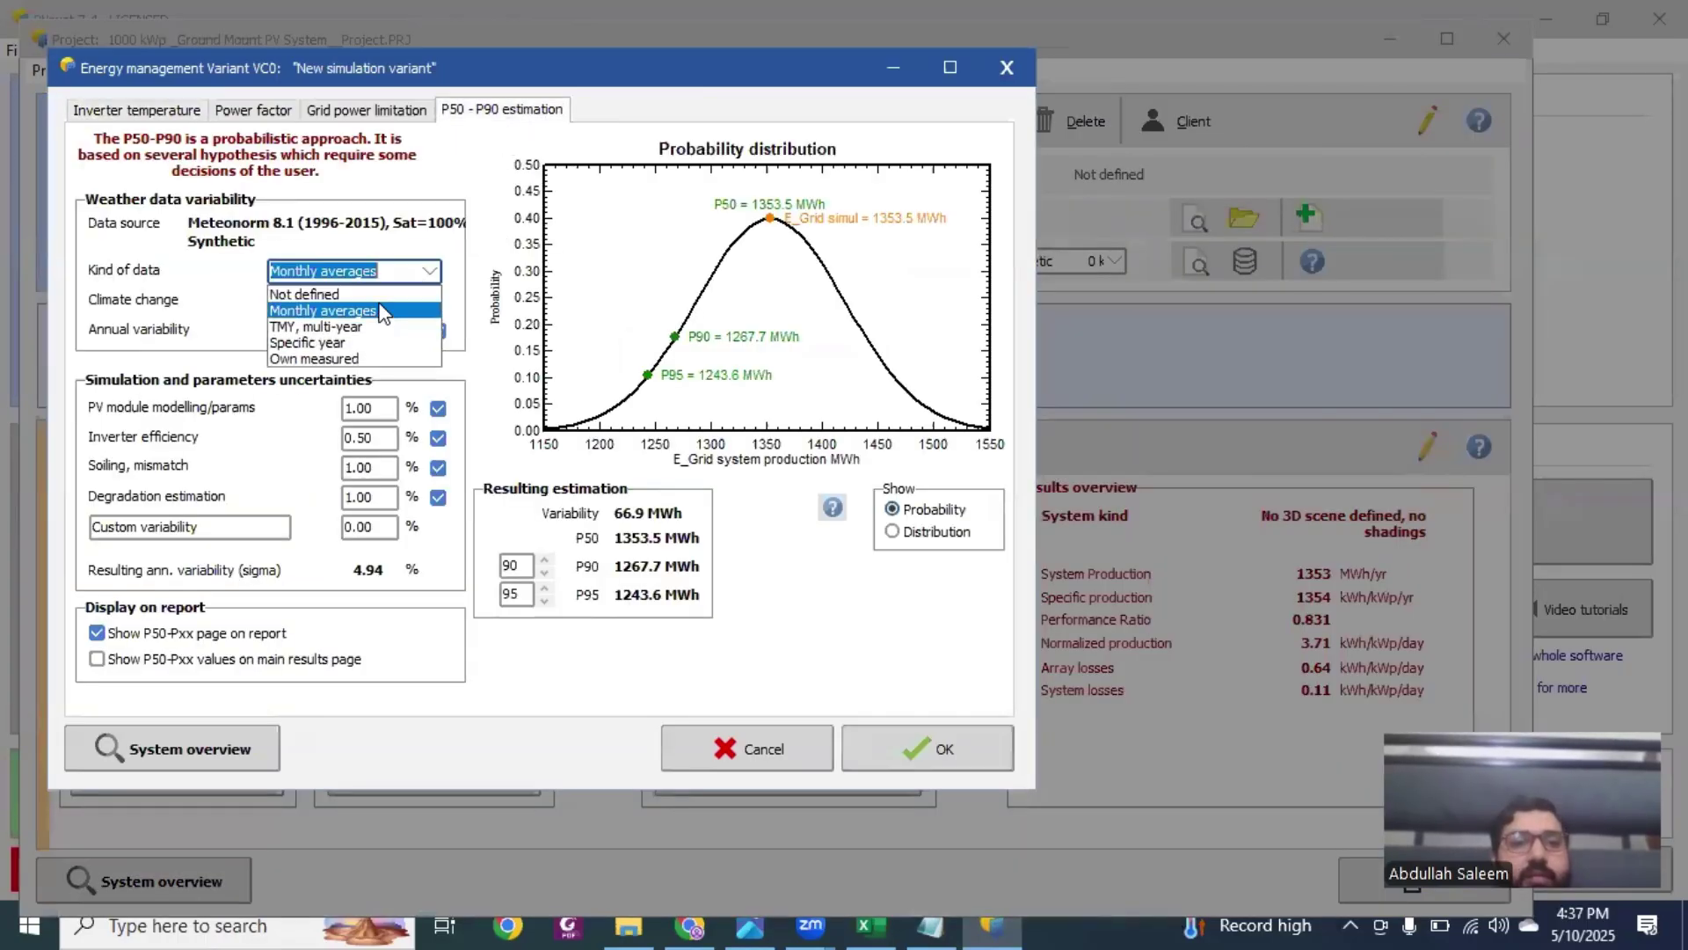
pyautogui.click(372, 327)
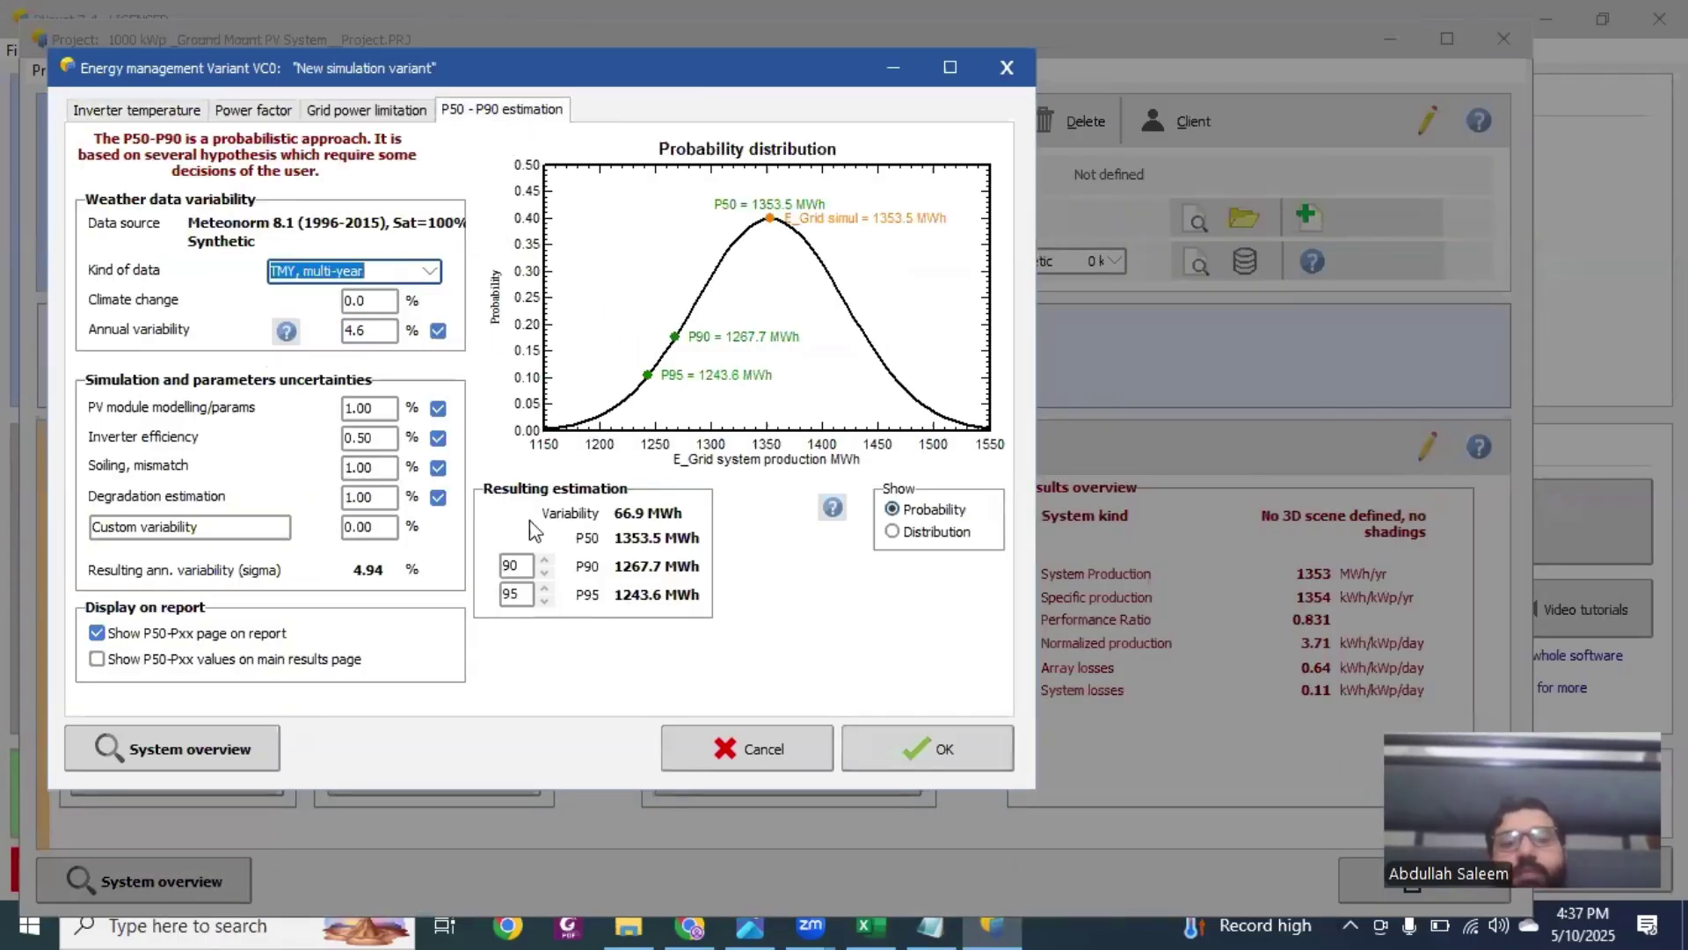
# Step: Set the two estimated probability levels to P75 and P90, and accept the energy management settings
pyautogui.doubleClick(514, 566)
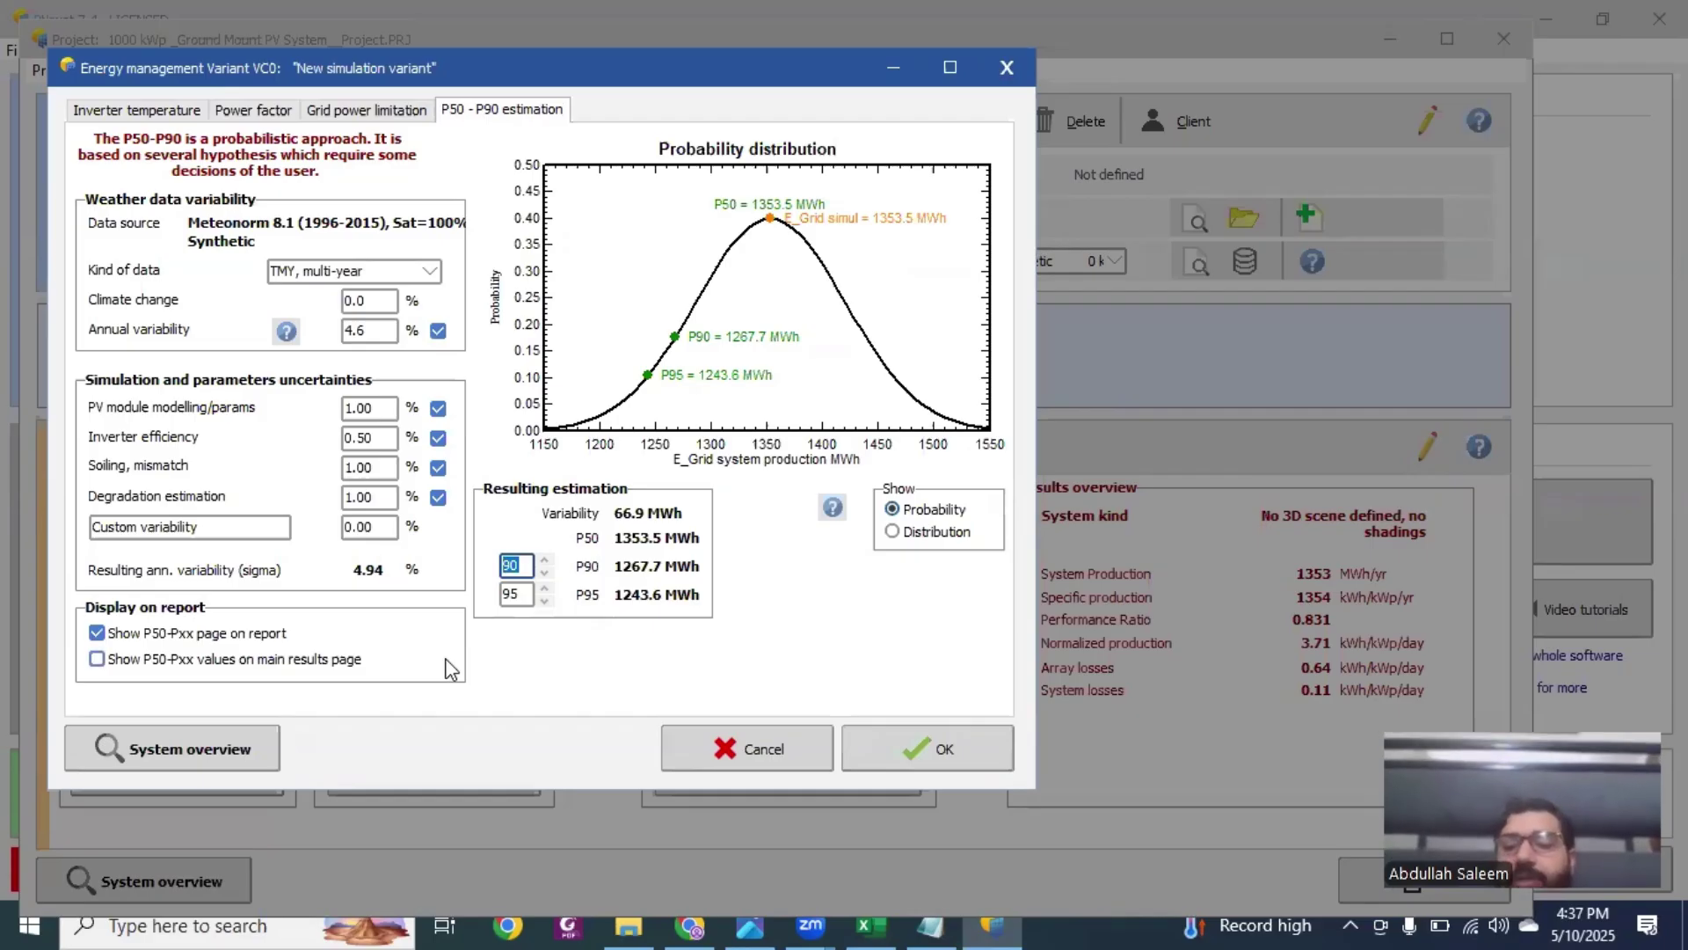
pyautogui.write('75')
pyautogui.press('Return')
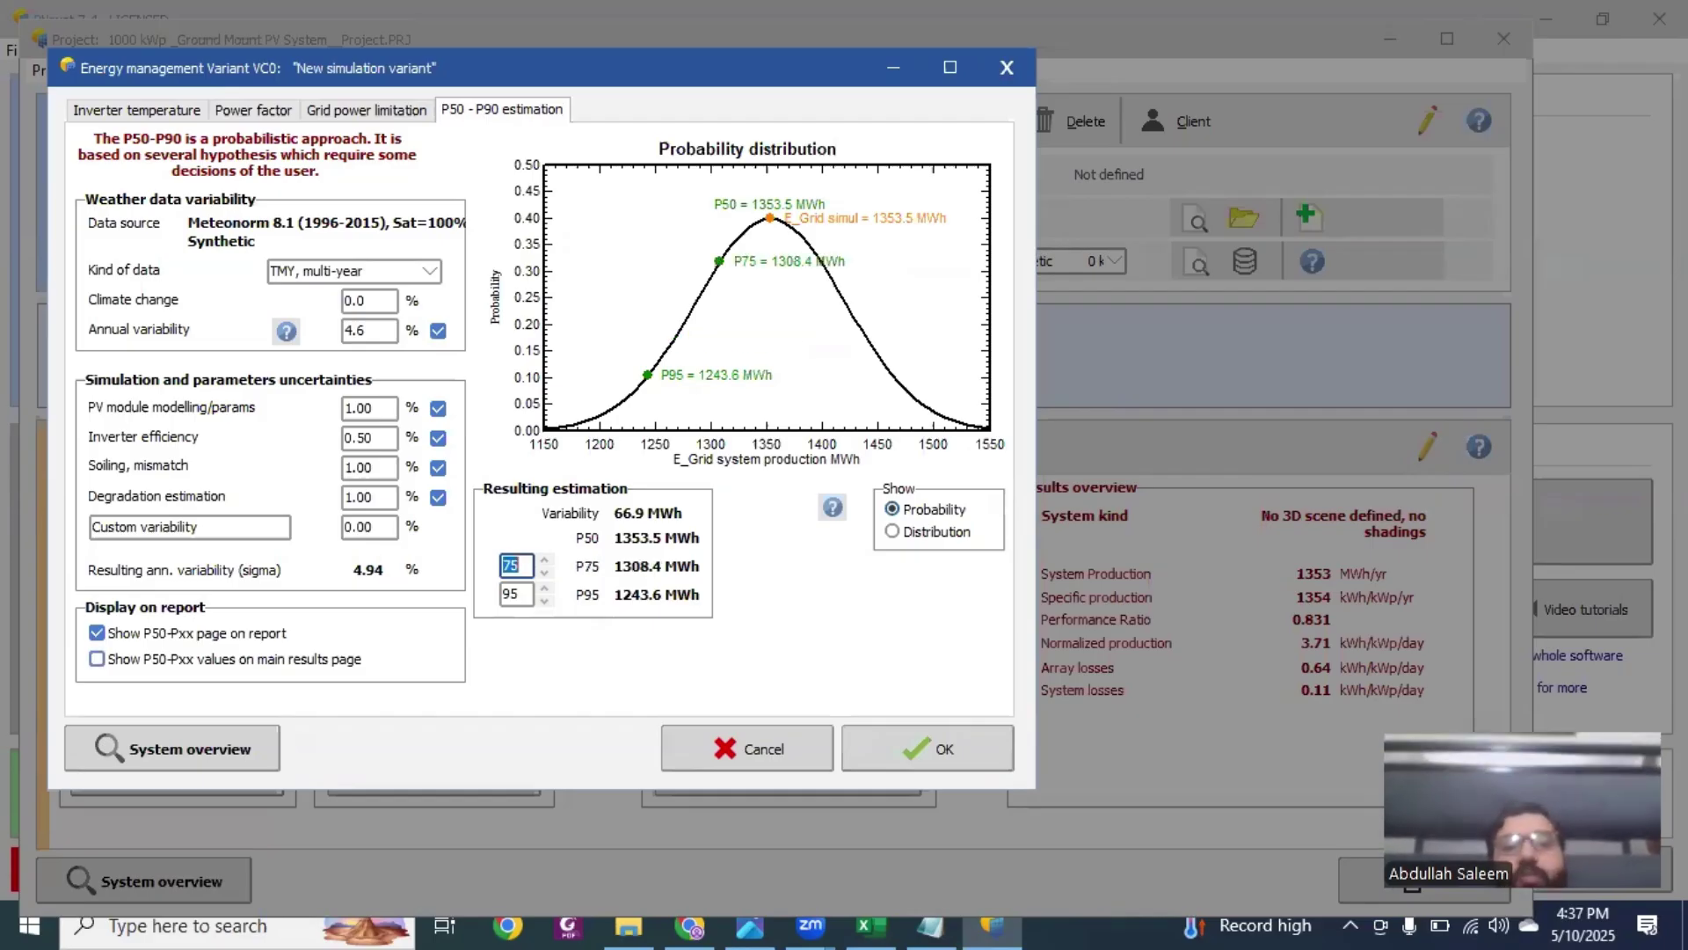
pyautogui.click(518, 591)
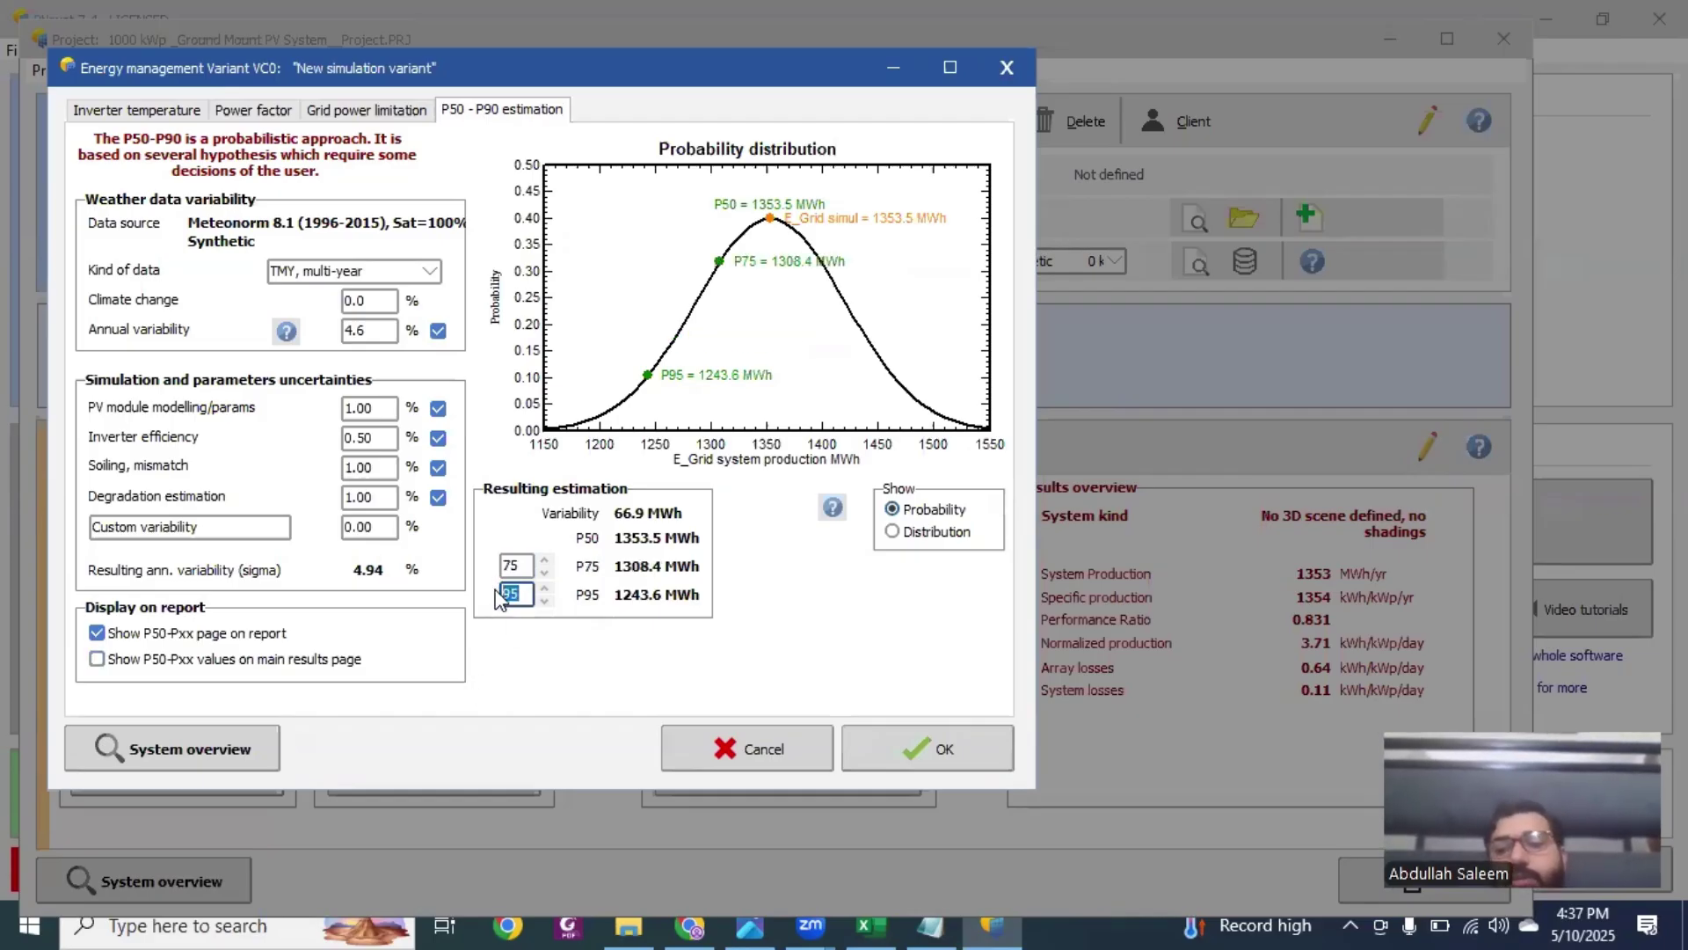
pyautogui.write('90')
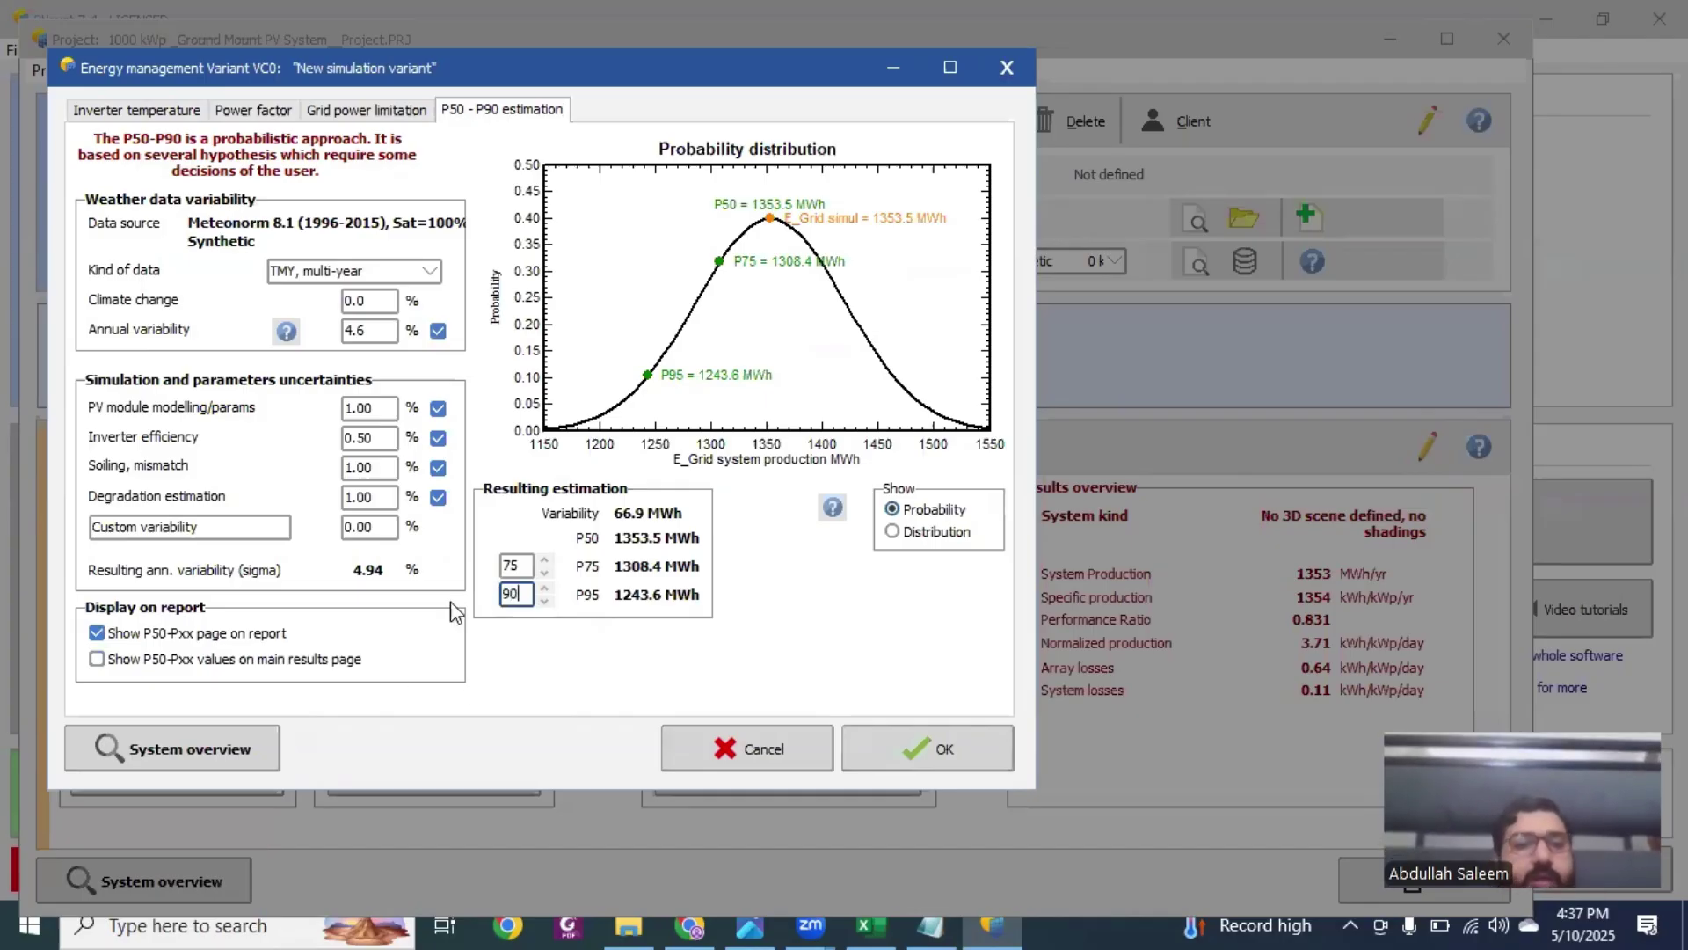
pyautogui.click(360, 331)
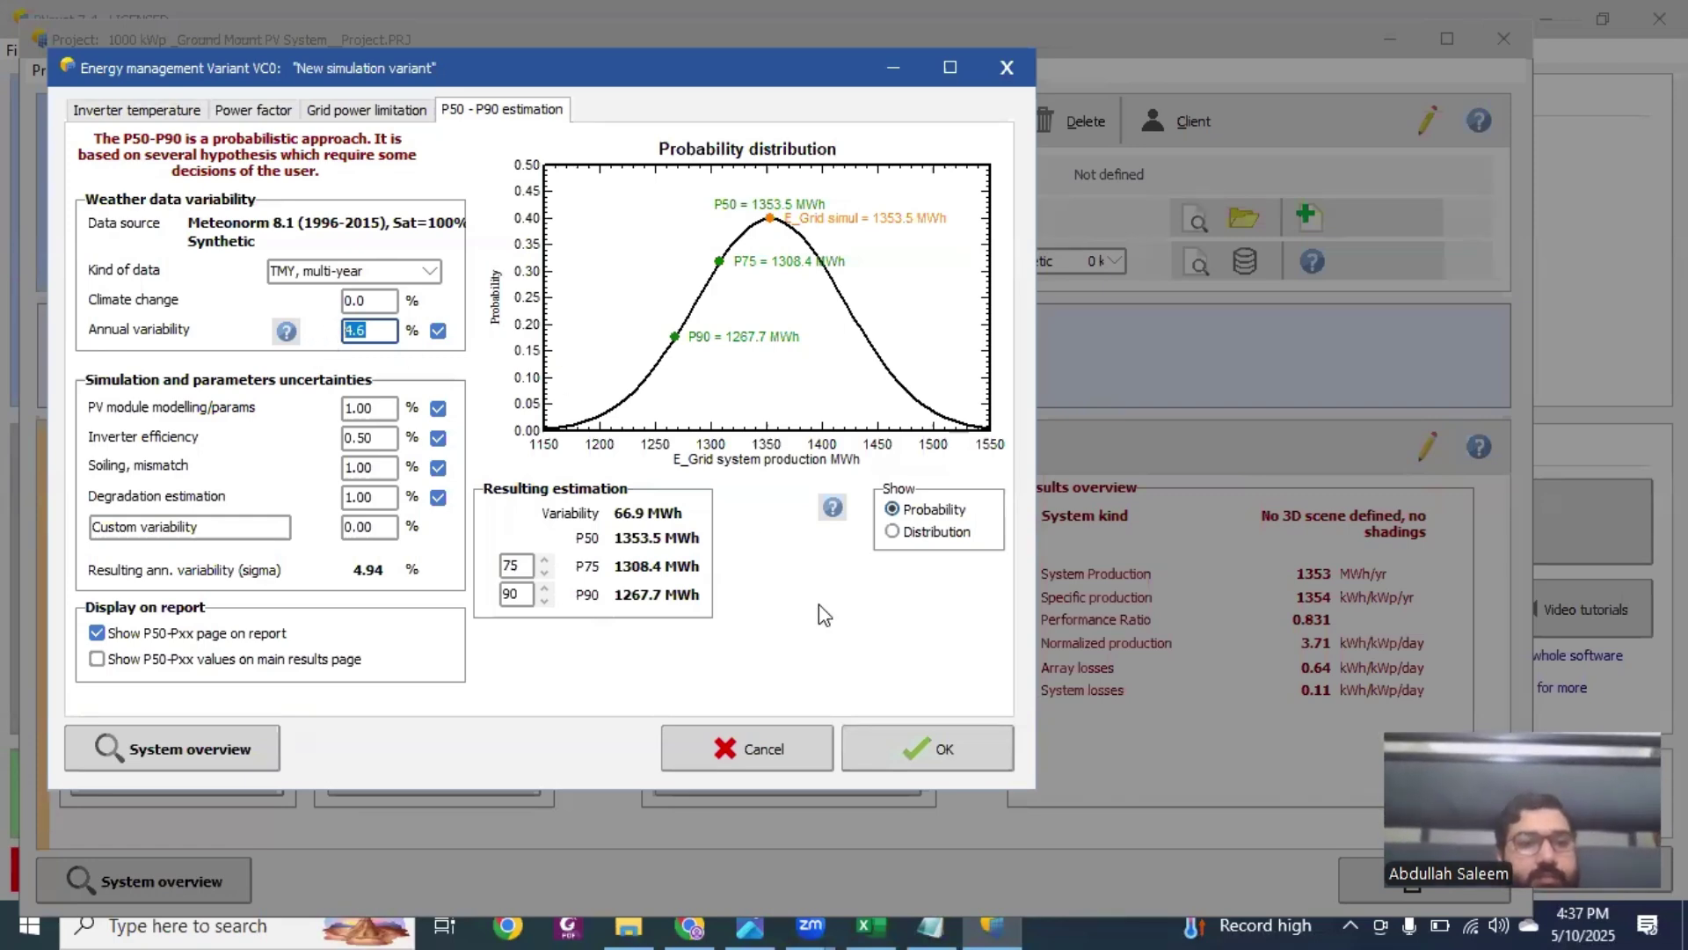
pyautogui.click(936, 757)
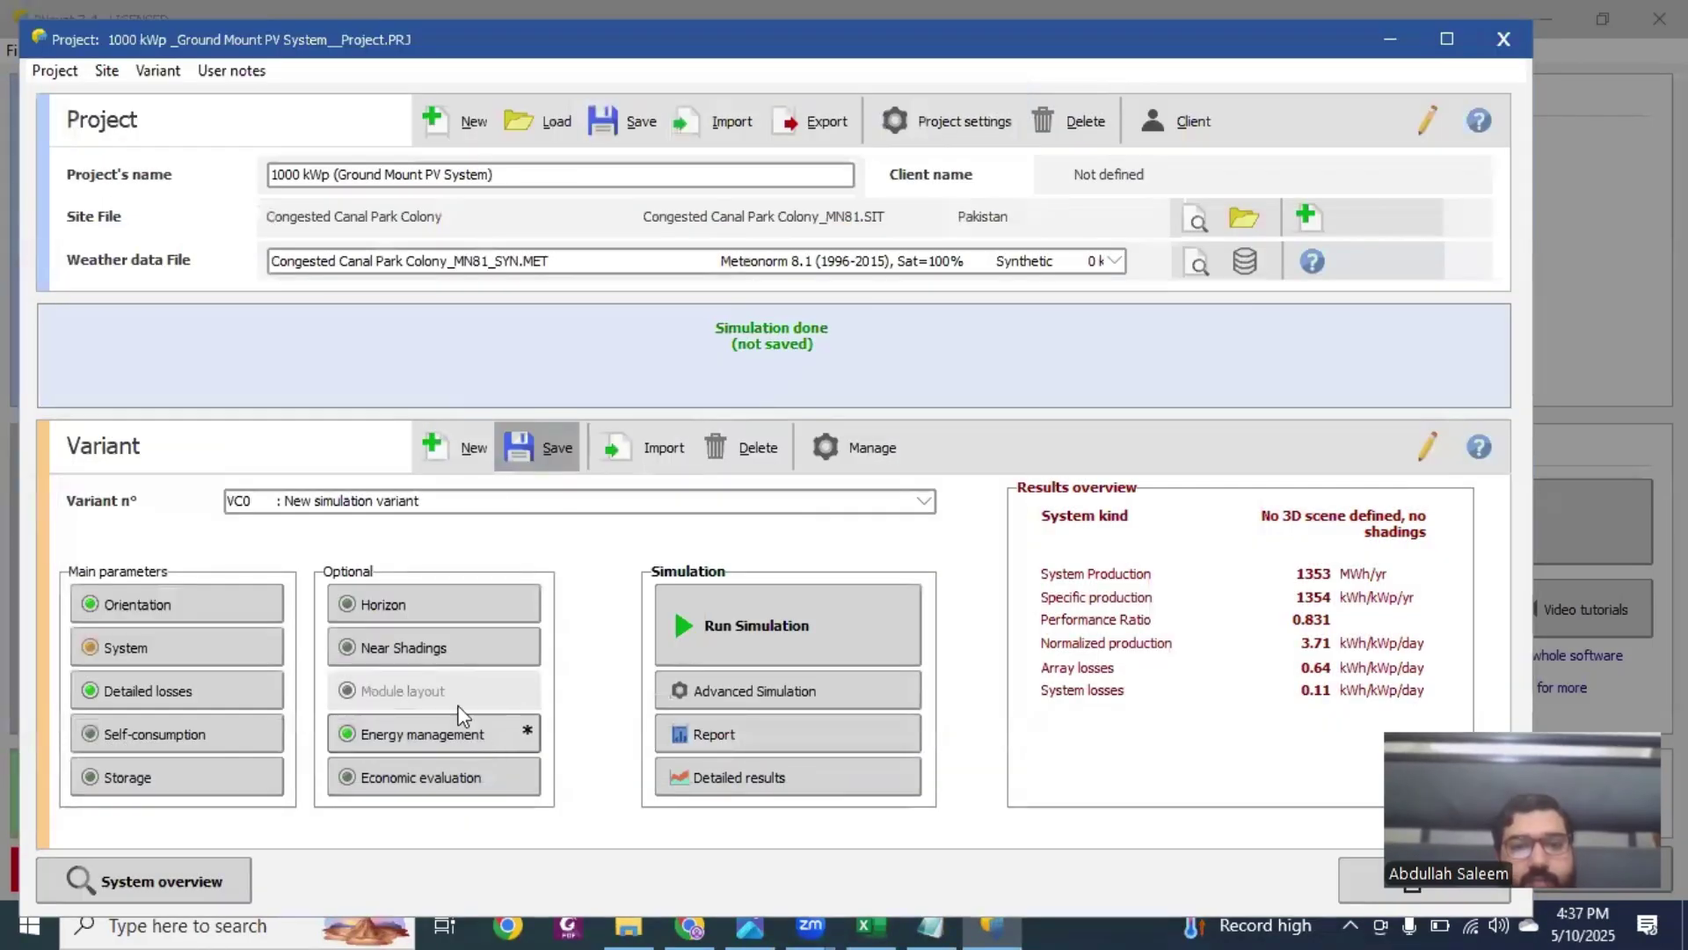
# Step: Save the variant, rerun the simulation, and bring up the report's P50-P90 evaluation page with the warnings panel hidden
pyautogui.click(541, 448)
pyautogui.click(773, 626)
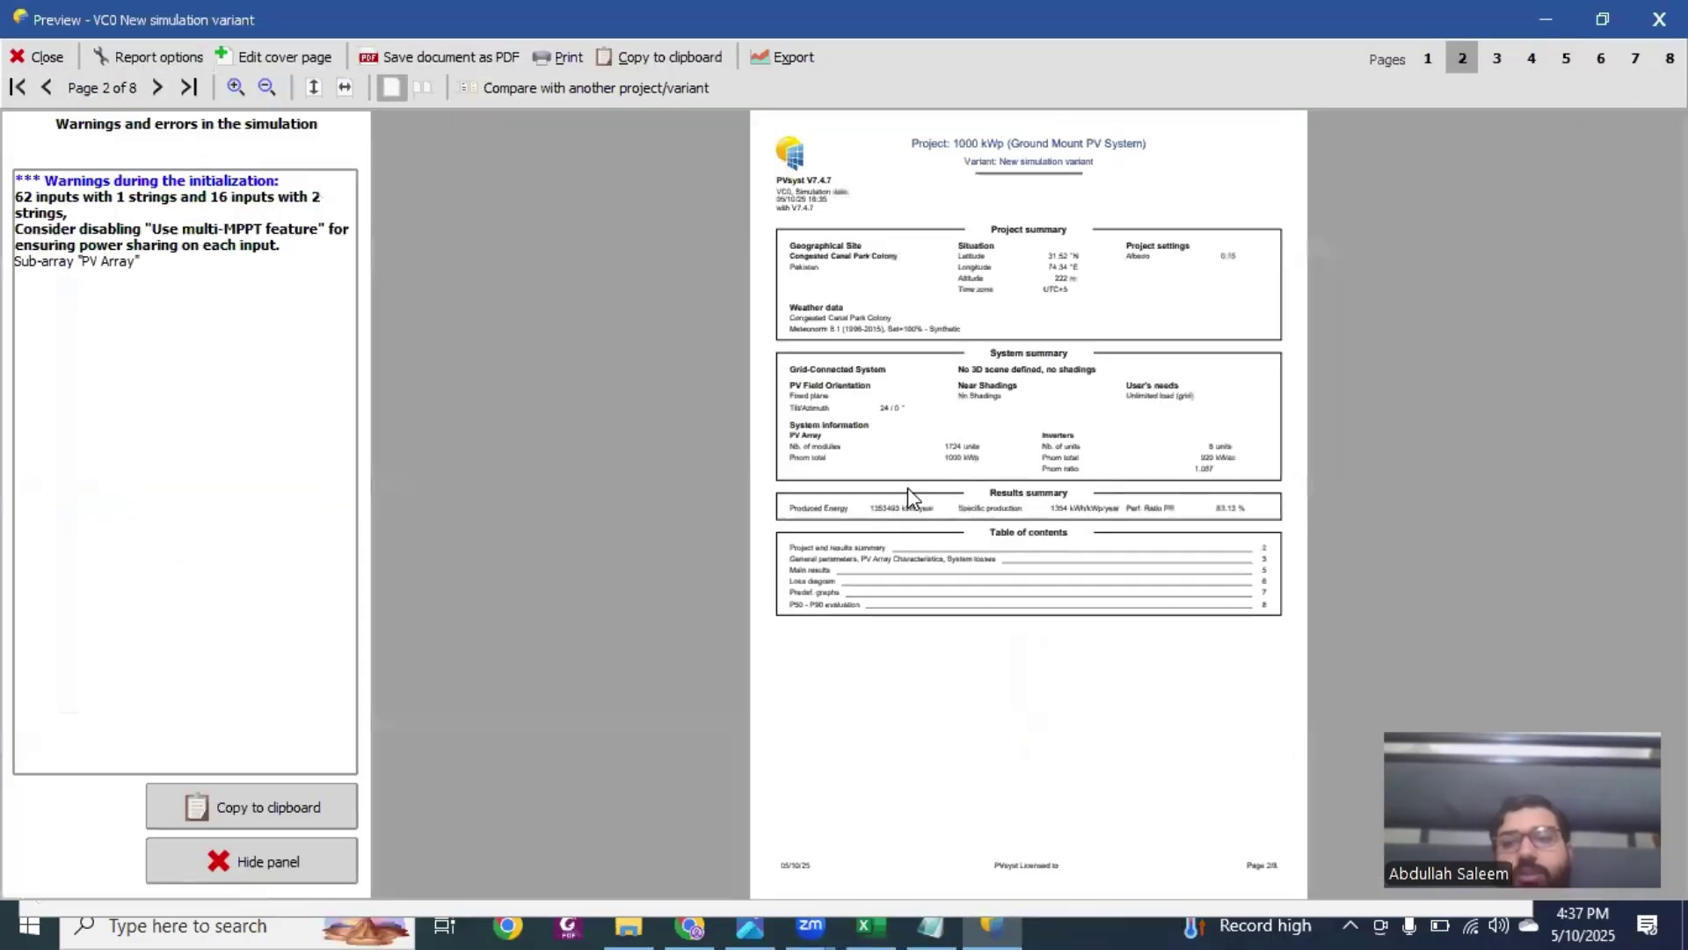
pyautogui.scroll(-3, 902, 466)
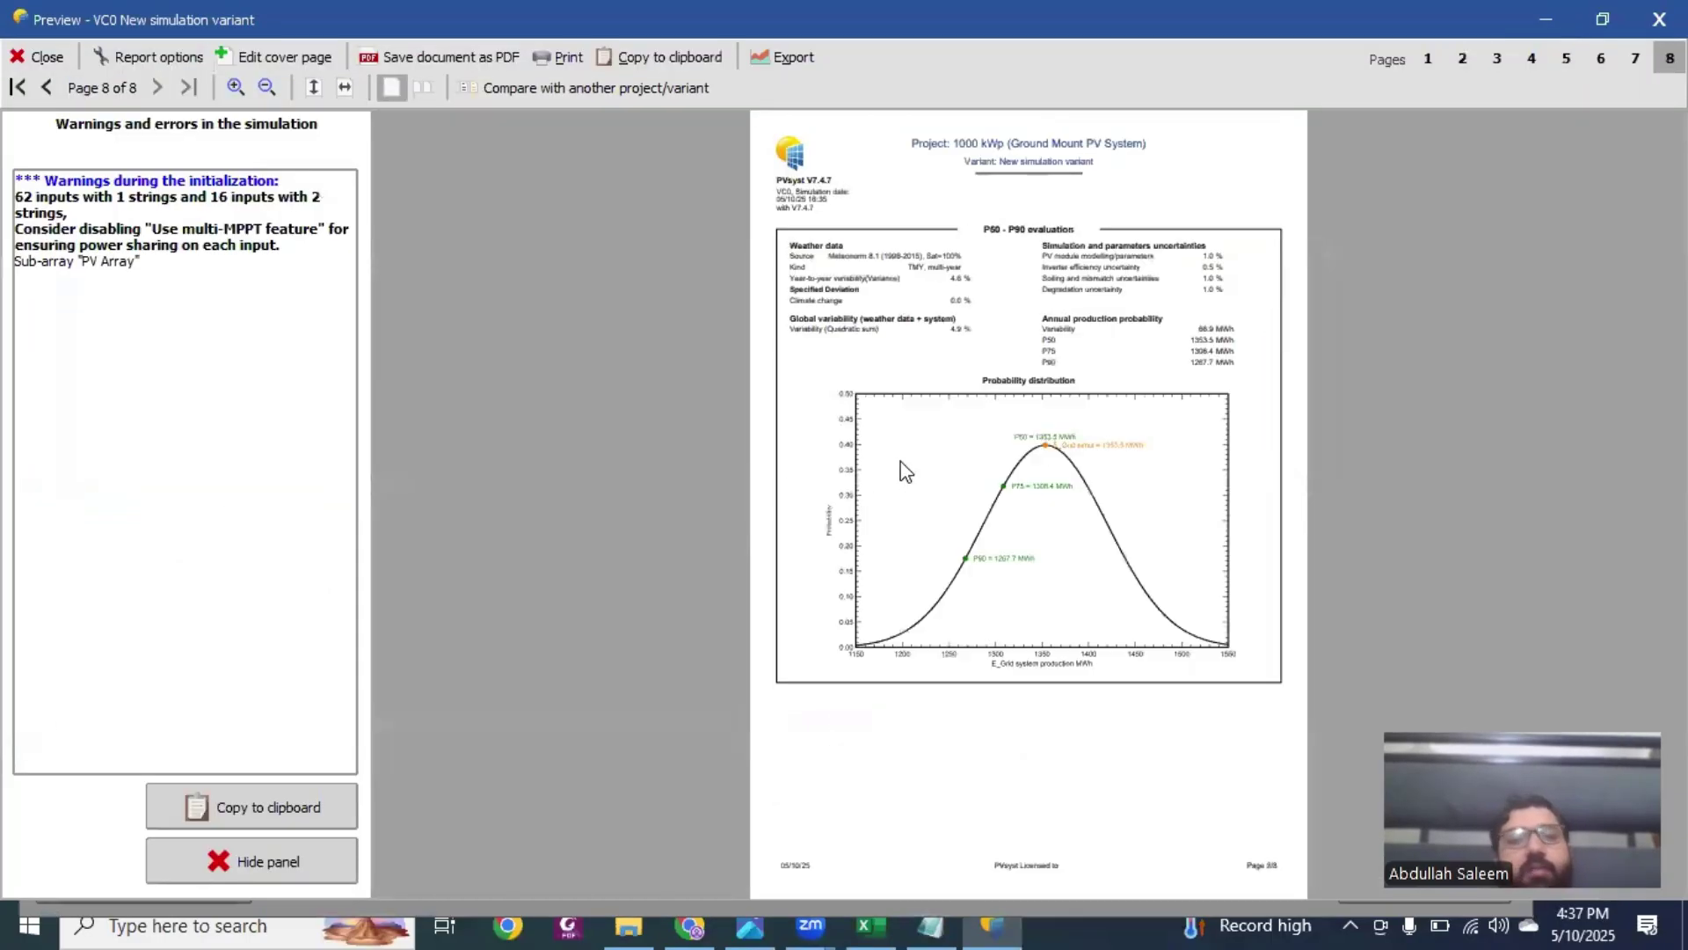
pyautogui.click(1232, 569)
pyautogui.click(252, 861)
# Step: Examine the P50-P90 evaluation's probability distribution, weather data, uncertainties and annual production probability
pyautogui.scroll(-5, 708, 461)
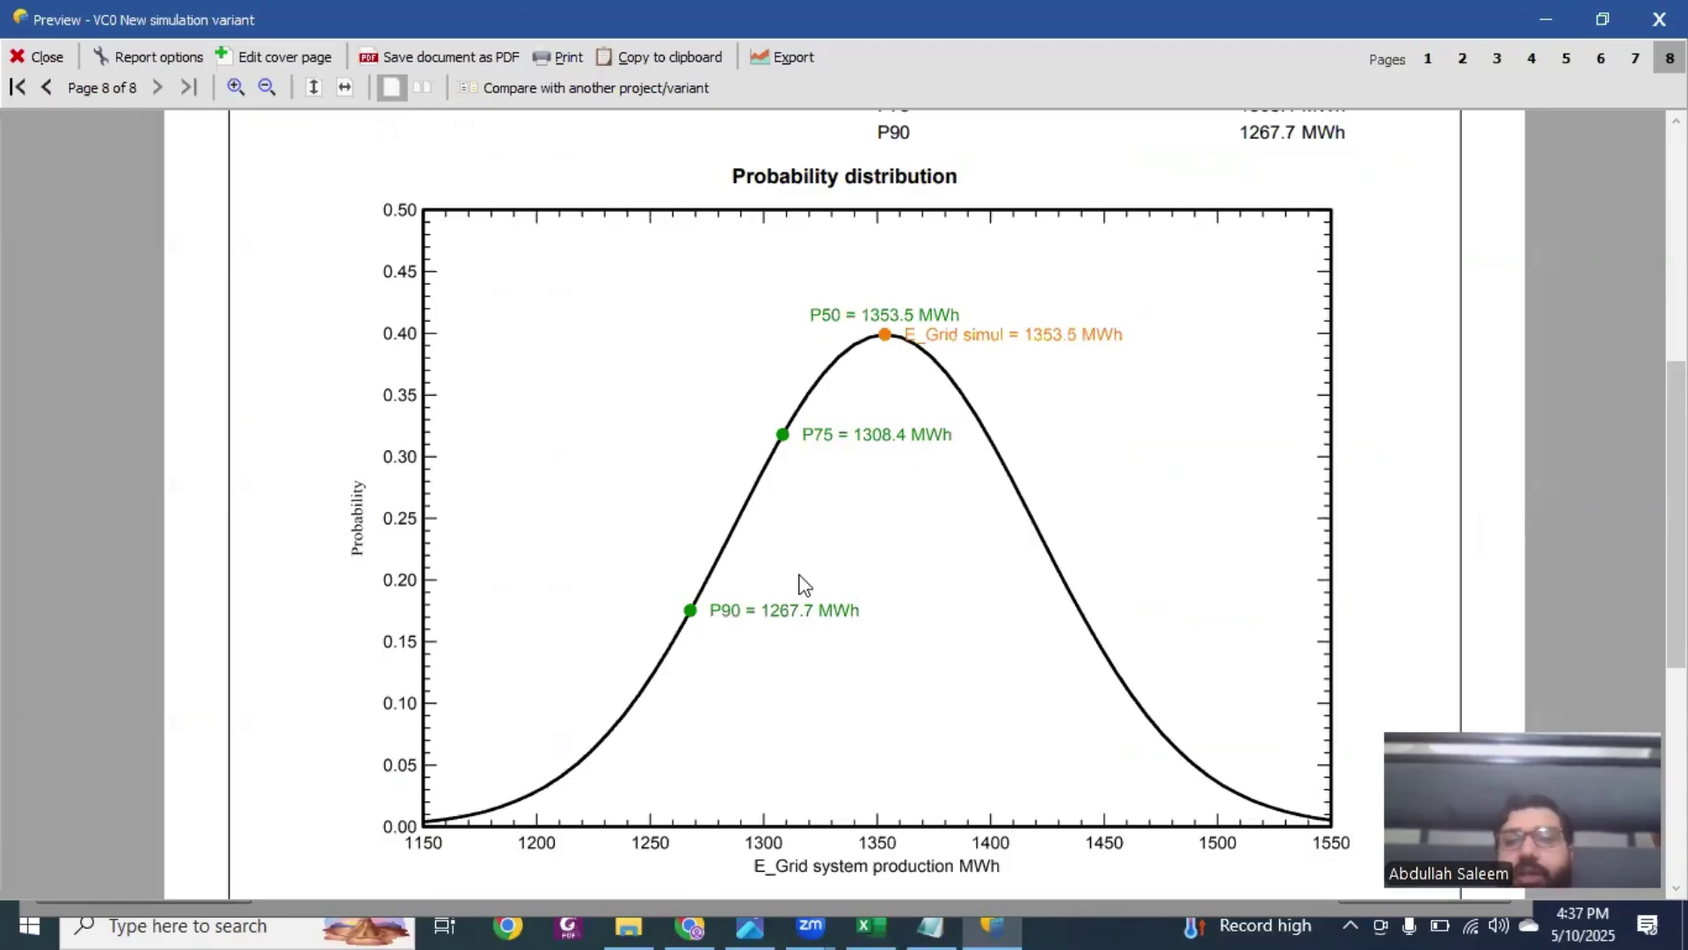
pyautogui.scroll(-2, 913, 344)
pyautogui.scroll(-1, 913, 345)
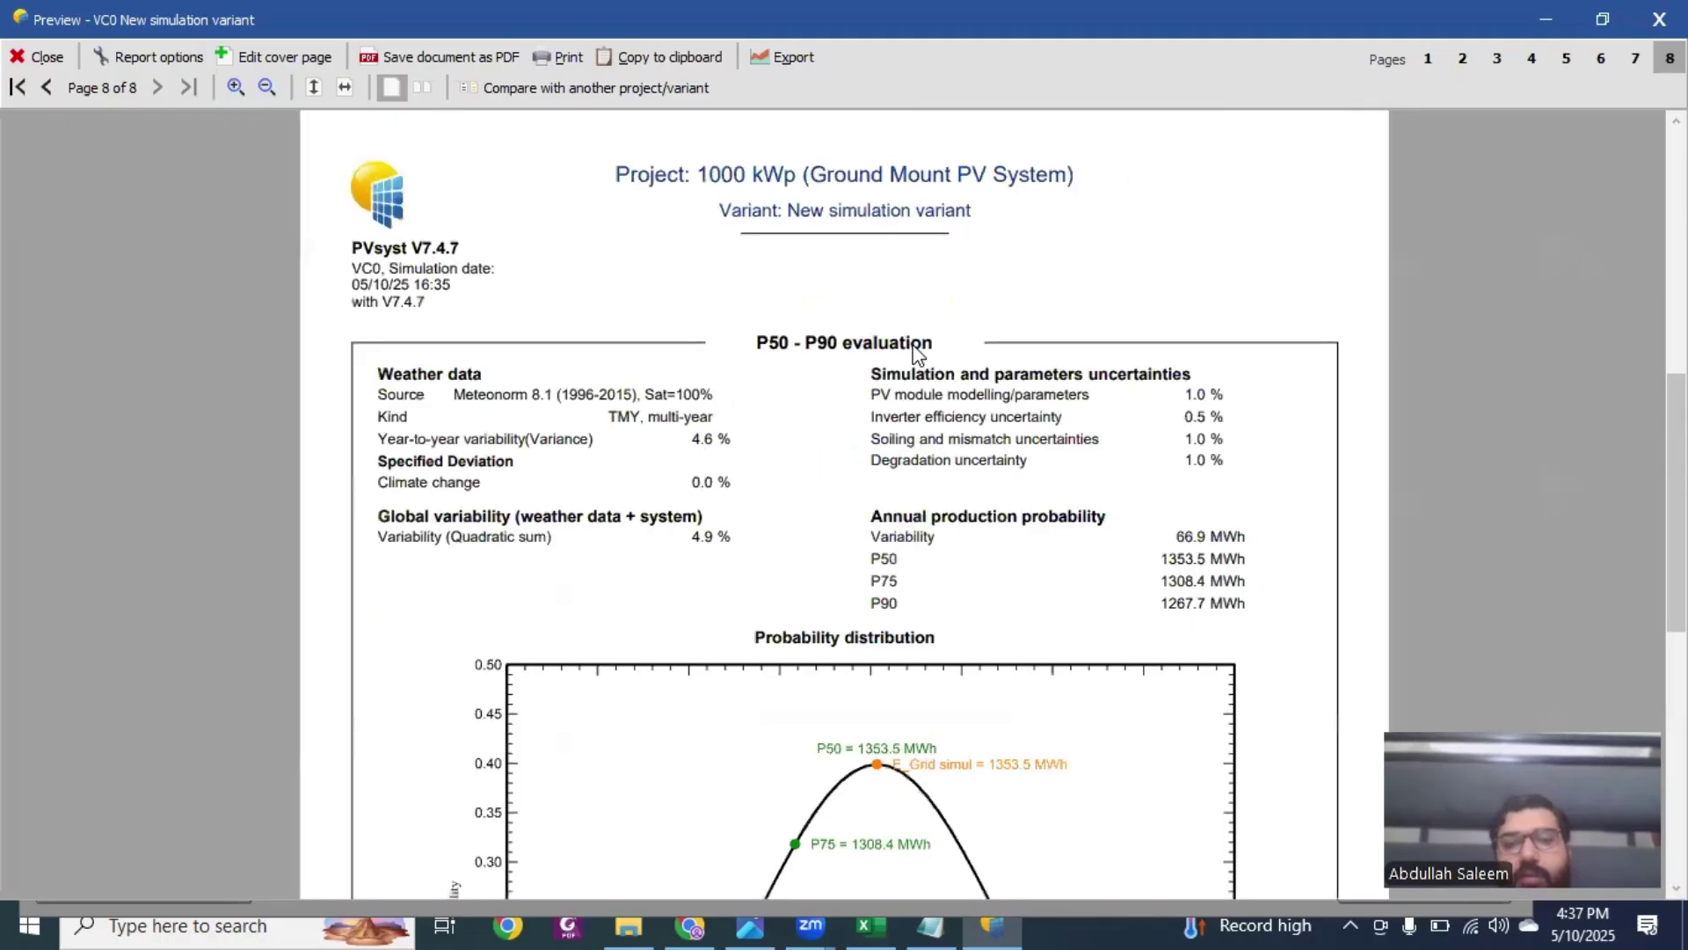
pyautogui.scroll(-2, 831, 369)
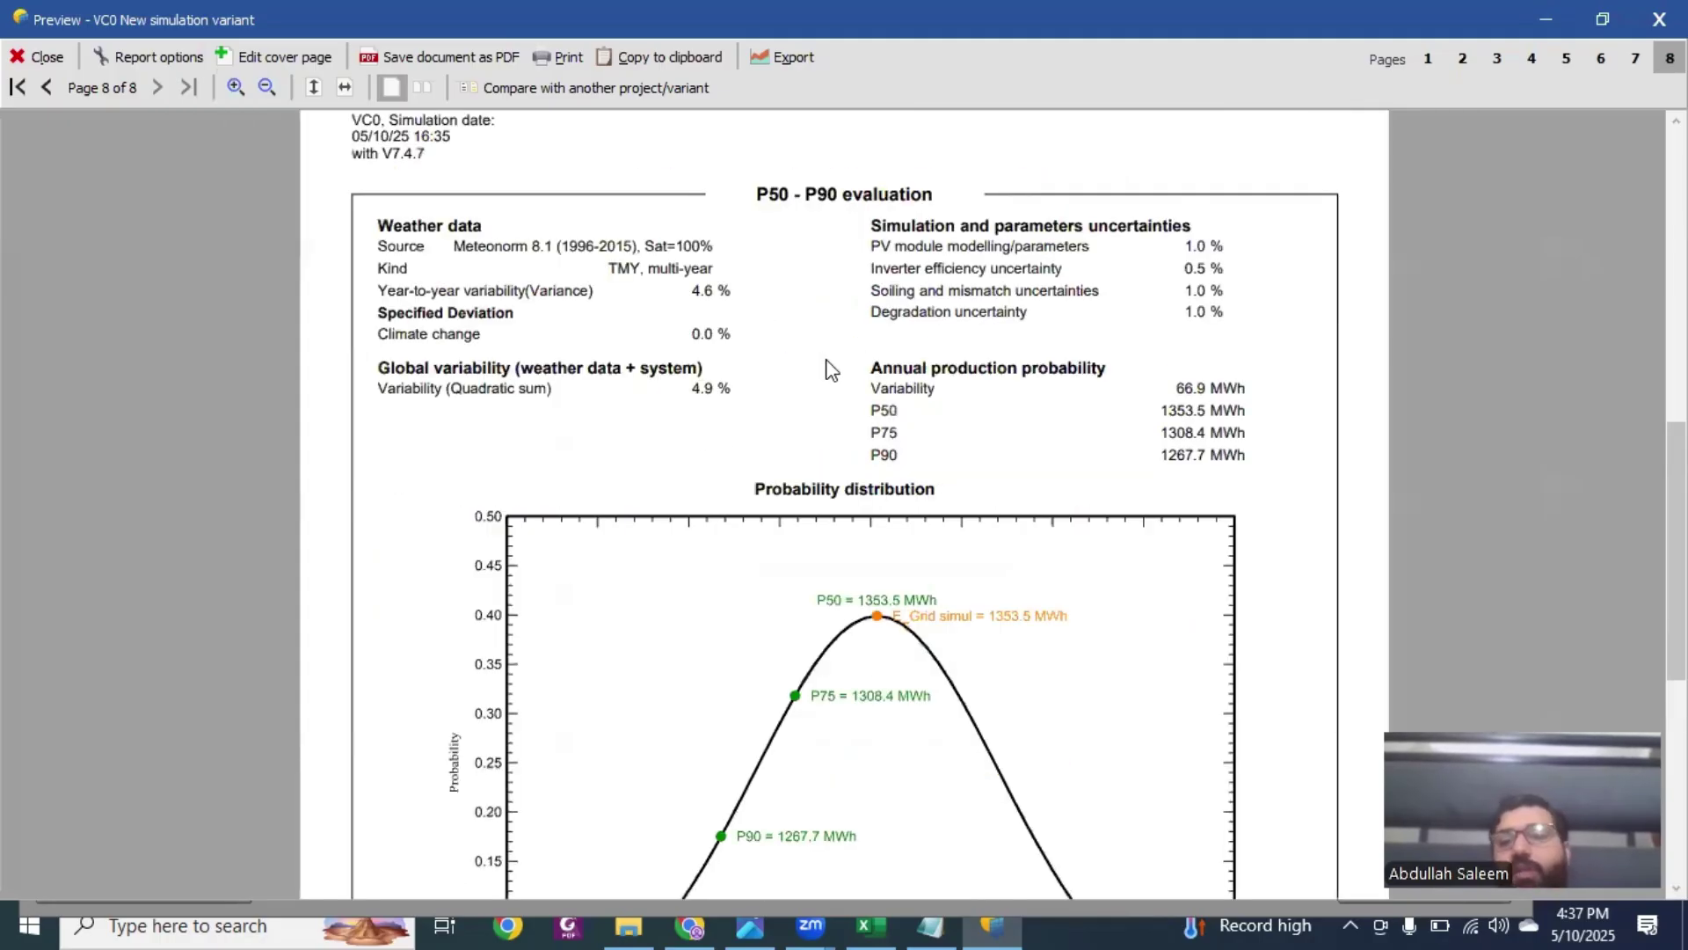